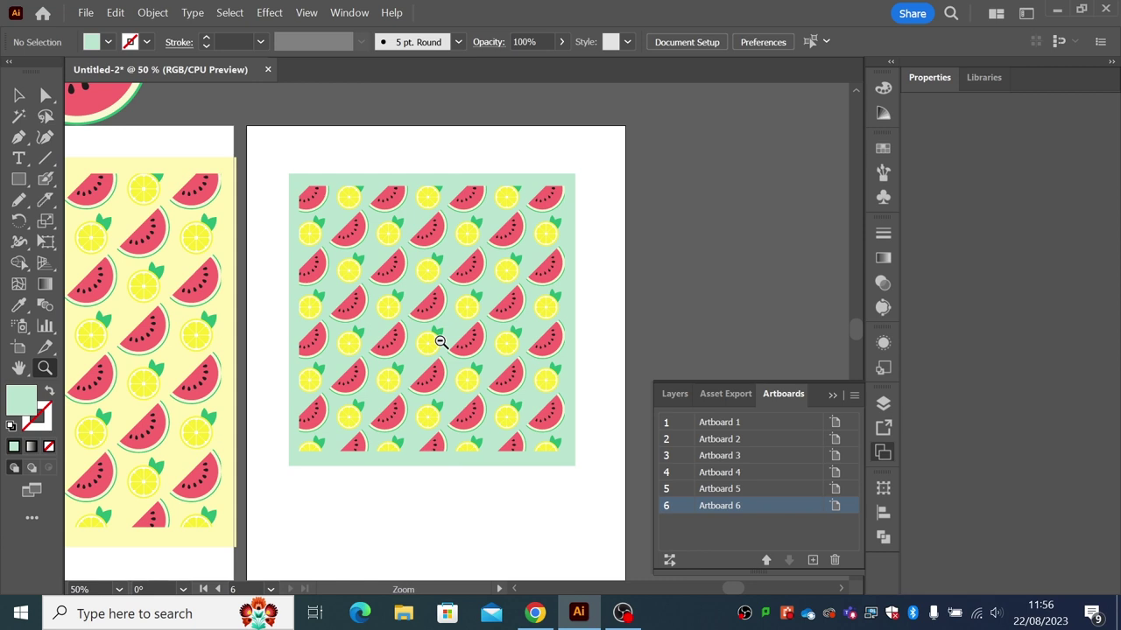
left_click_drag(440, 341, 334, 334)
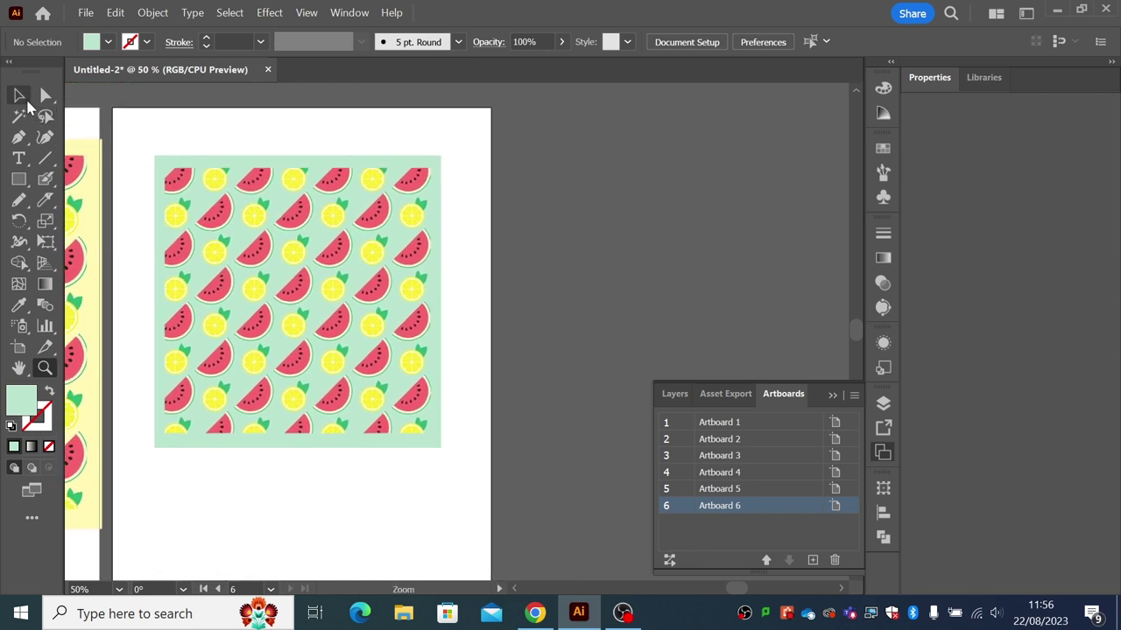
left_click(19, 94)
left_click_drag(187, 113, 154, 115)
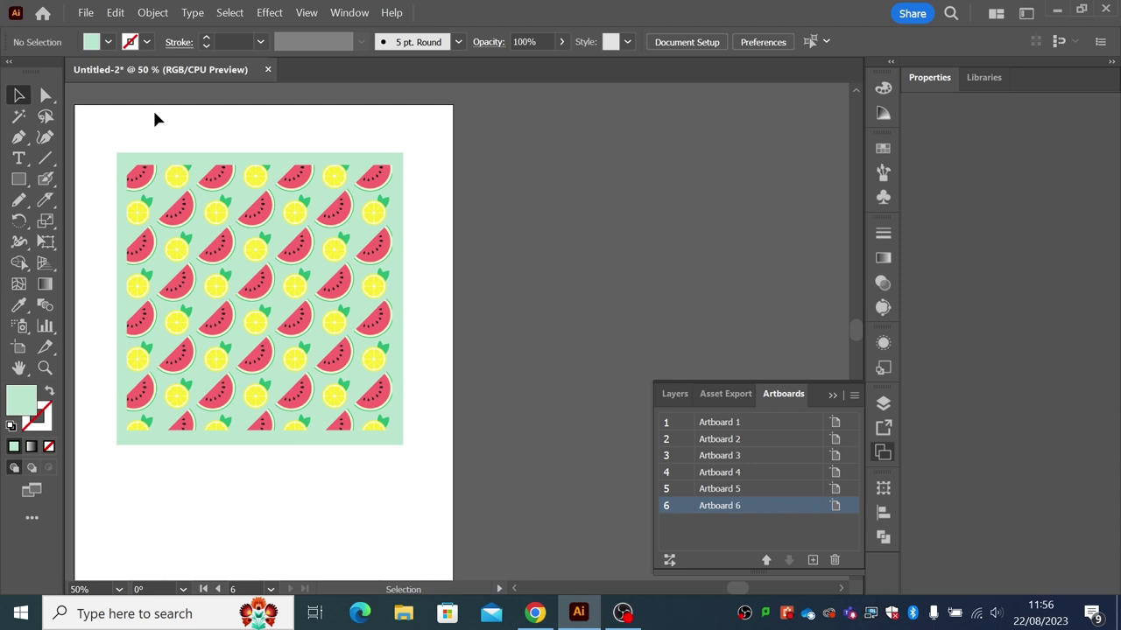
- Switch to Chrome and search Google Images for "graphic design packaging" in a new tab
left_click(535, 613)
left_click(662, 24)
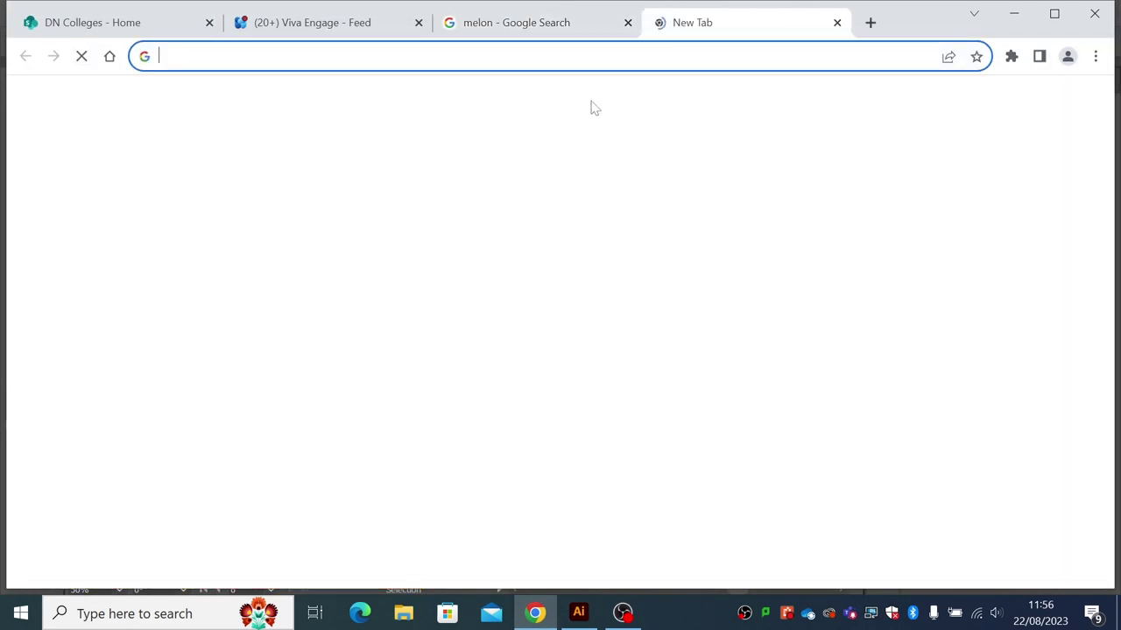
left_click(490, 350)
type("graphic design")
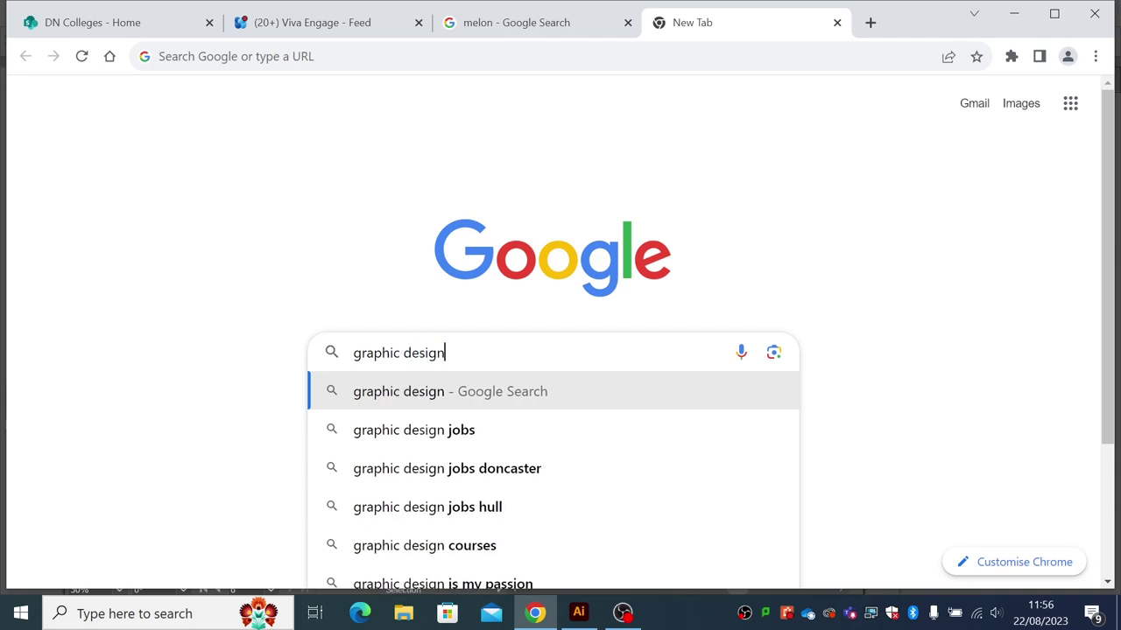
key("Return")
scroll(560, 295, "down", 3)
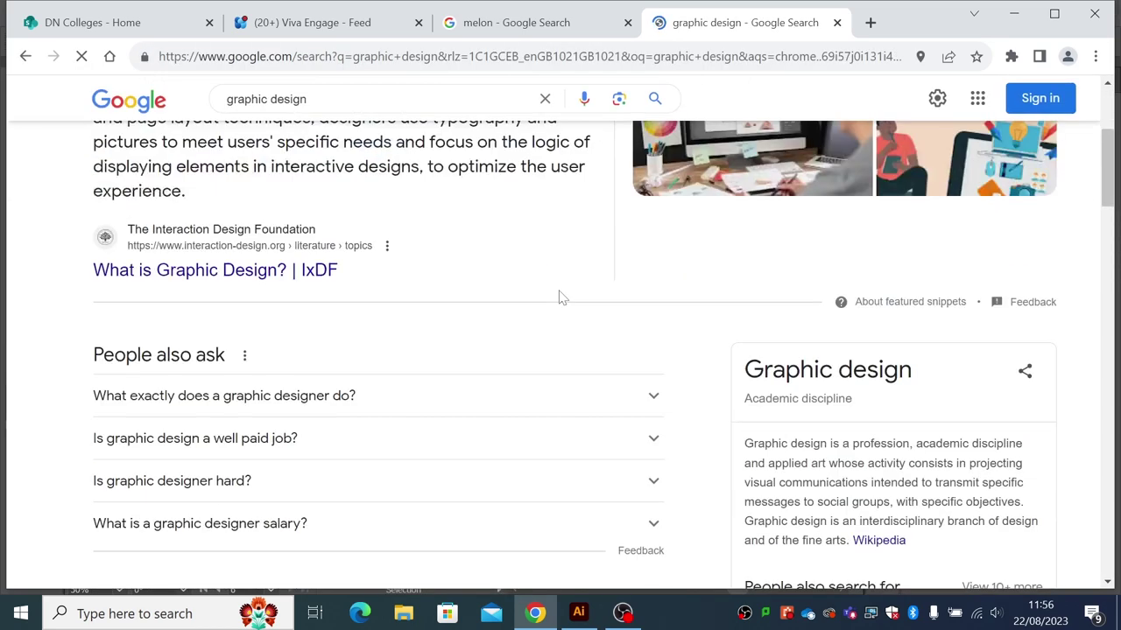
scroll(561, 295, "up", 3)
left_click(123, 170)
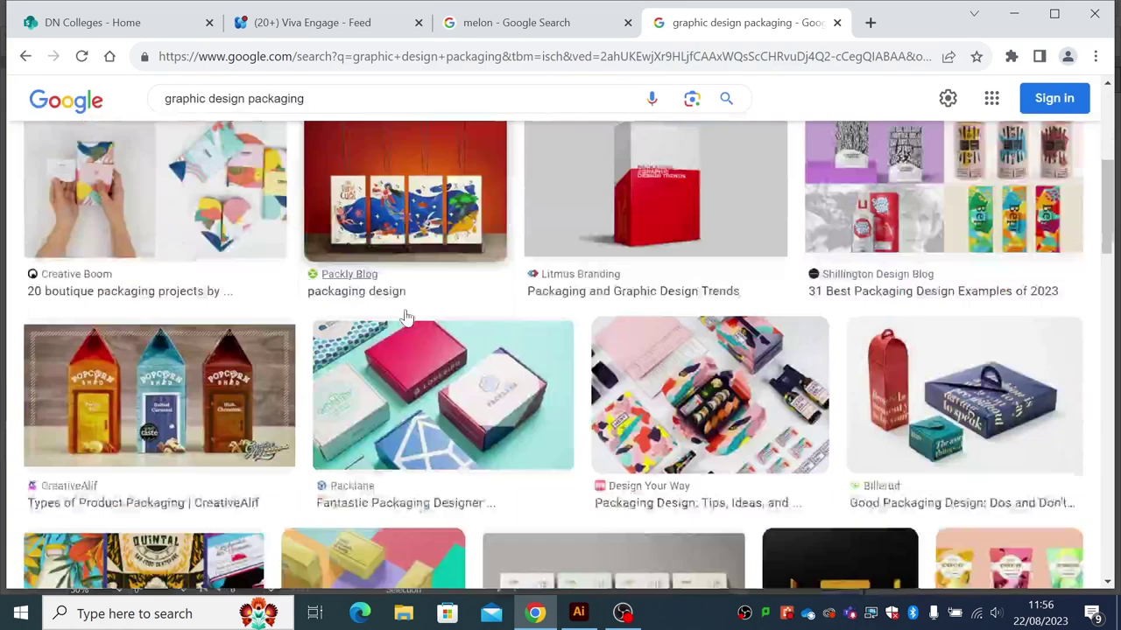
- Browse the packaging image results and preview the orange-and-dark Poop Bags box design to examine how text and graphics are combined
scroll(405, 317, "down", 1)
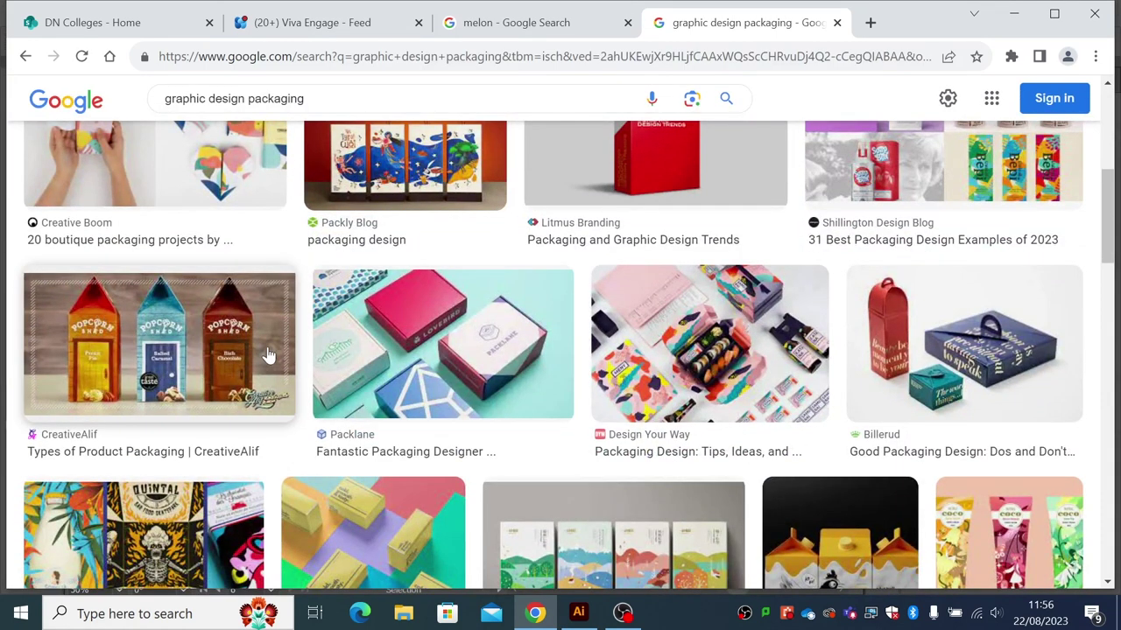
scroll(268, 355, "down", 3)
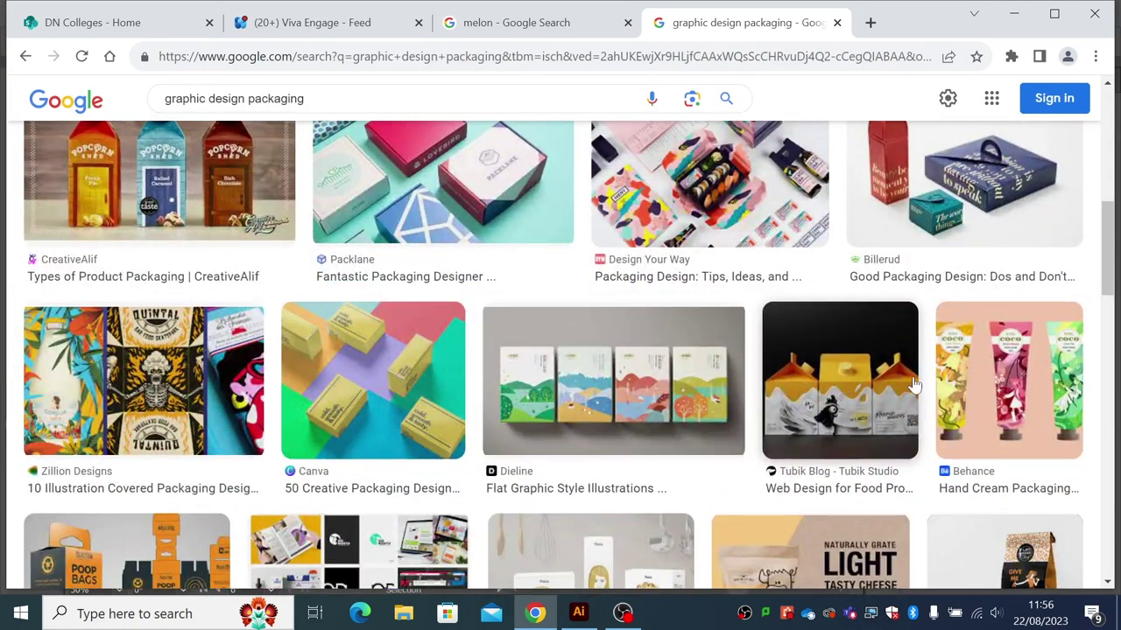
scroll(810, 438, "down", 1)
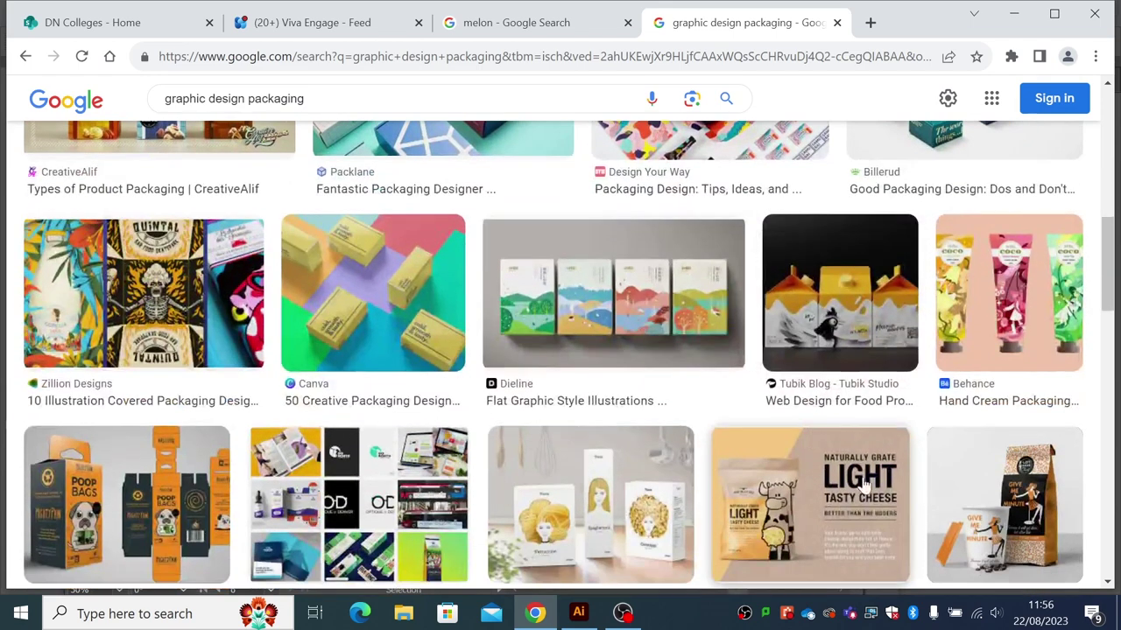
left_click(88, 499)
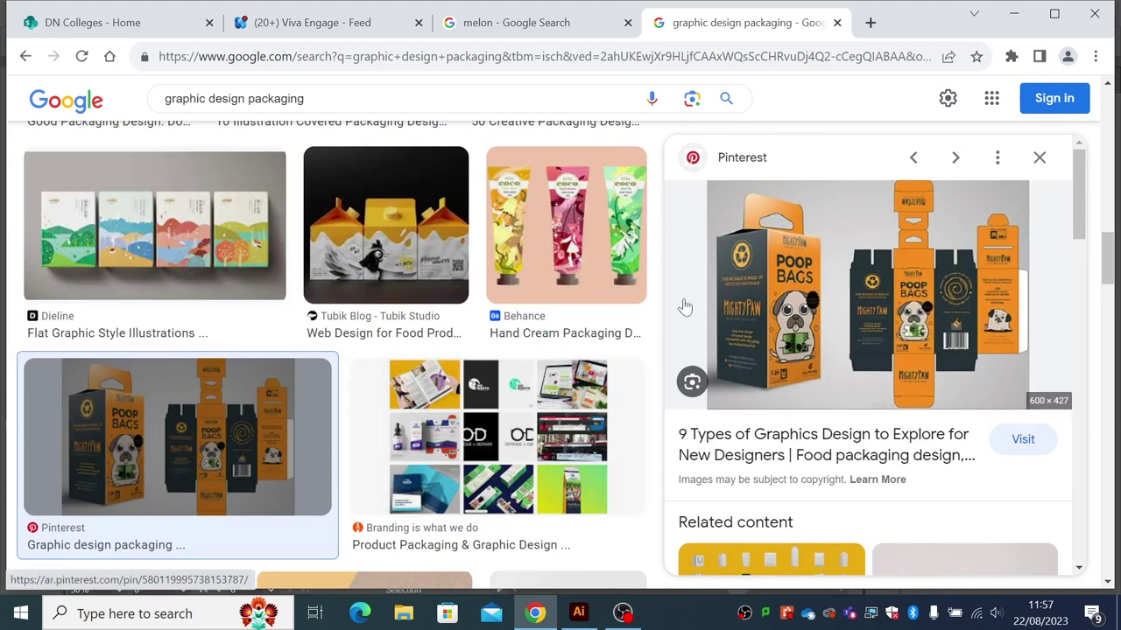
scroll(657, 326, "down", 3)
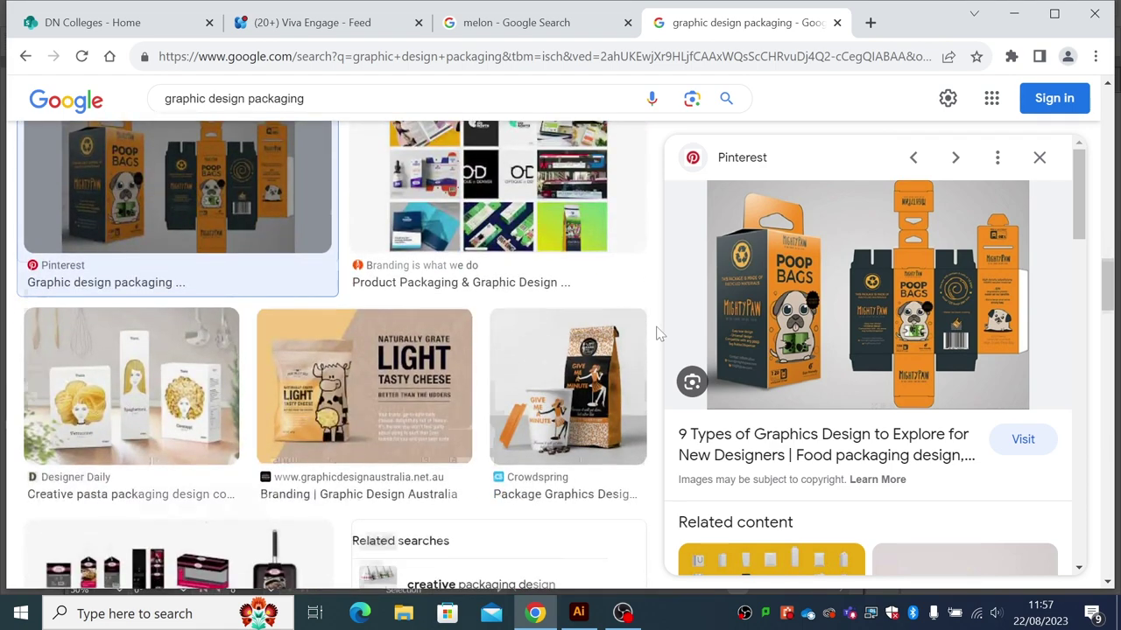
scroll(659, 333, "down", 5)
scroll(659, 333, "down", 2)
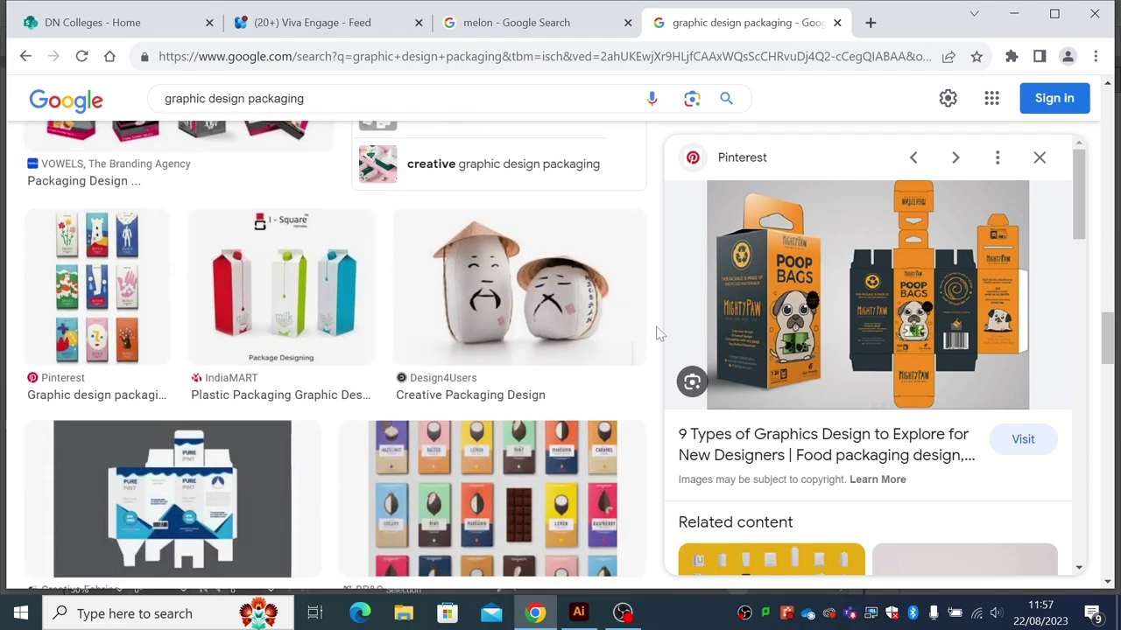
scroll(659, 333, "up", 6)
scroll(659, 332, "up", 8)
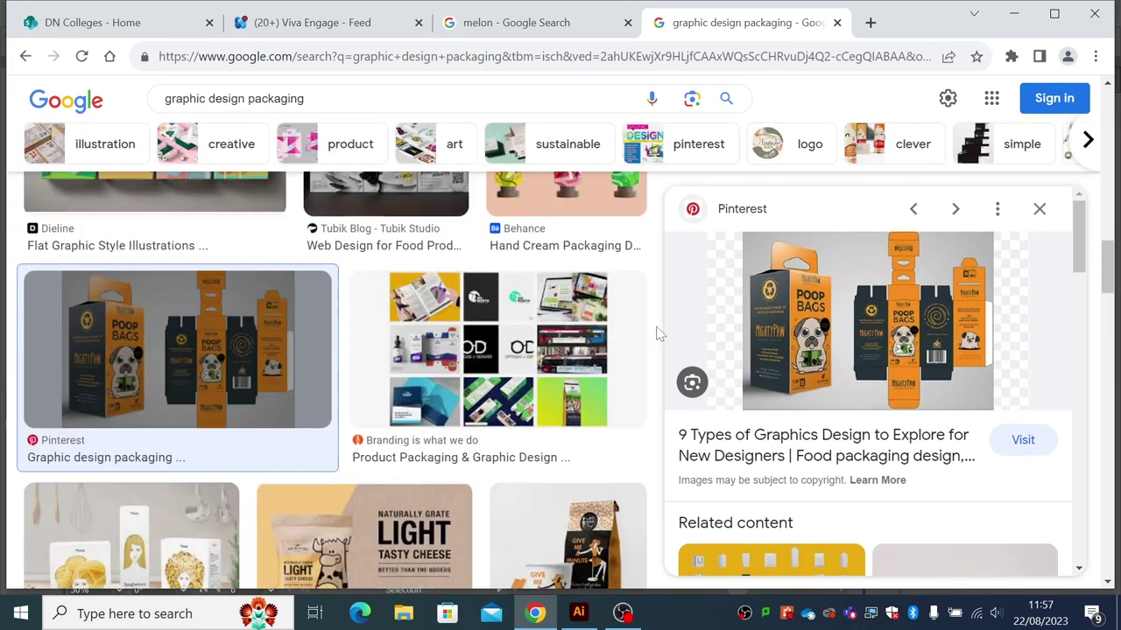
scroll(660, 333, "up", 7)
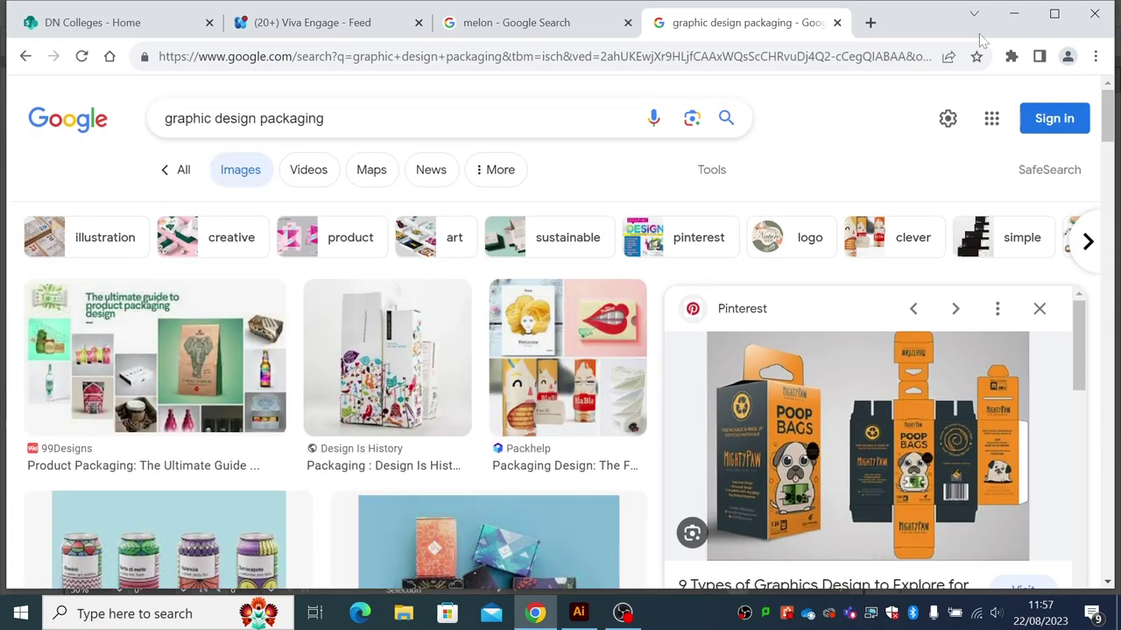
- Switch back to Illustrator and add a new blank artboard after Artboard 6
left_click(1014, 14)
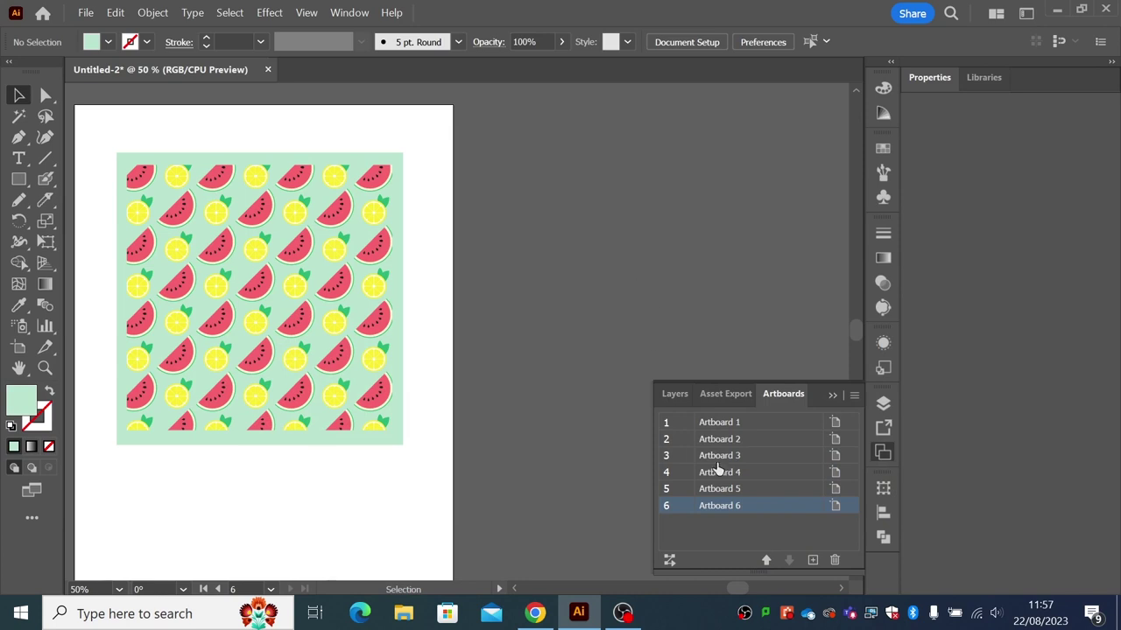
left_click(812, 560)
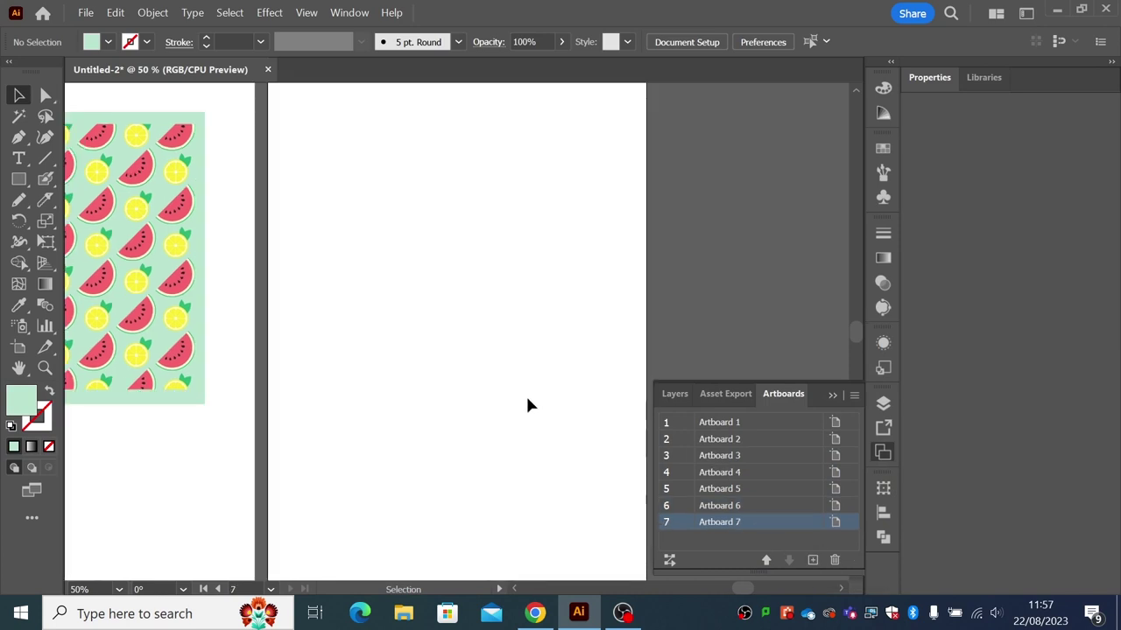
left_click_drag(460, 352, 467, 363)
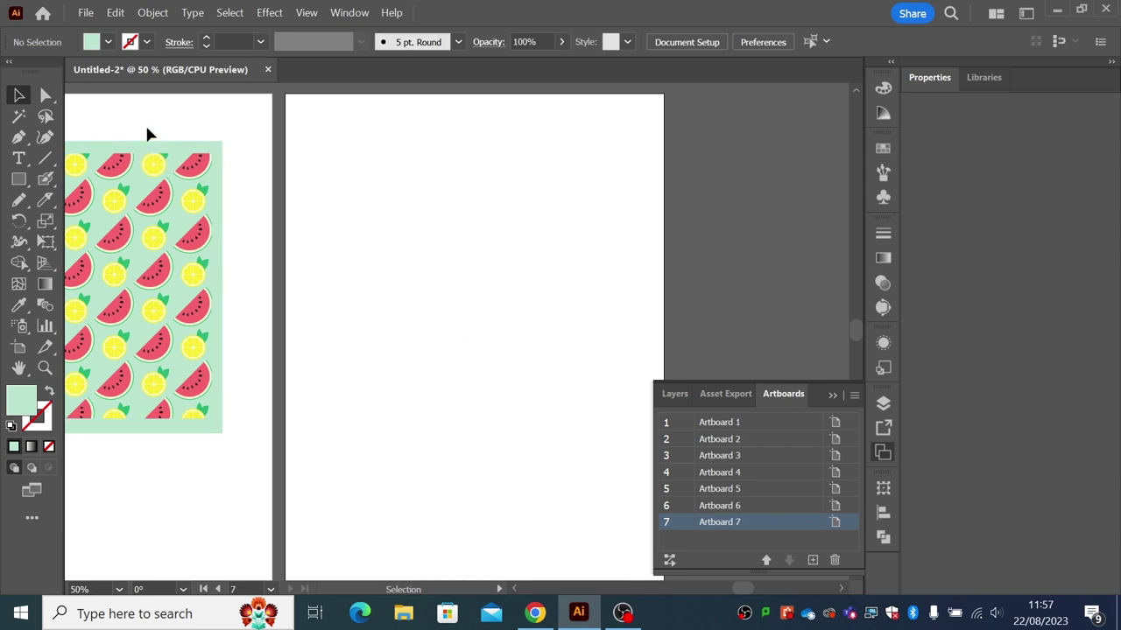
- With the Type tool, place a placeholder line of point text on Artboard 7 and draw a paragraph text frame beneath it
left_click(19, 158)
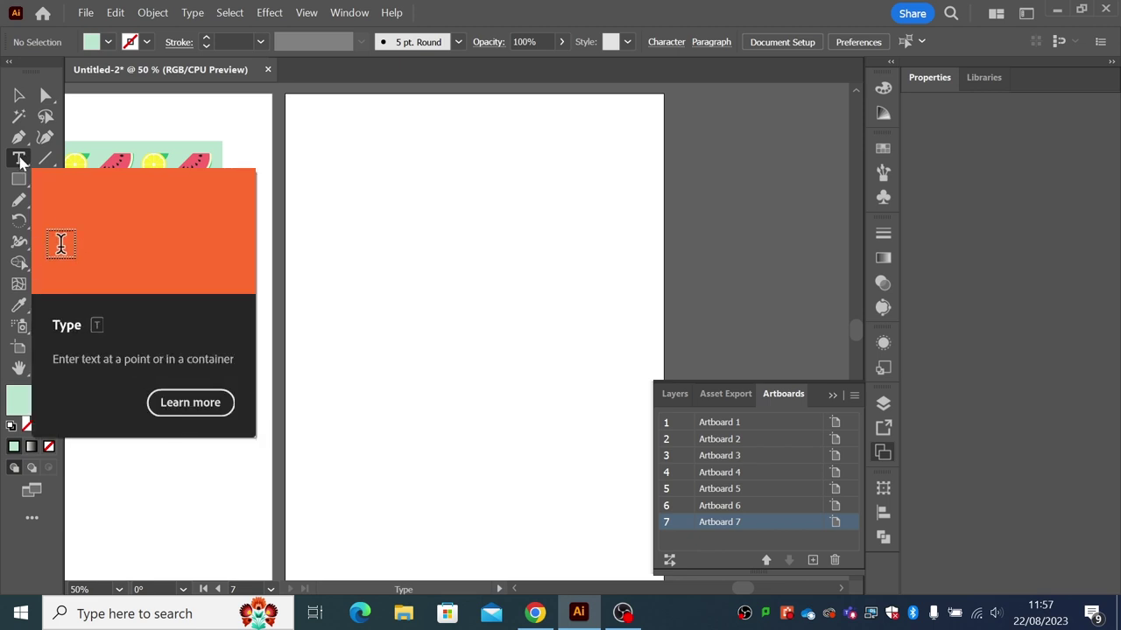
left_click(368, 168)
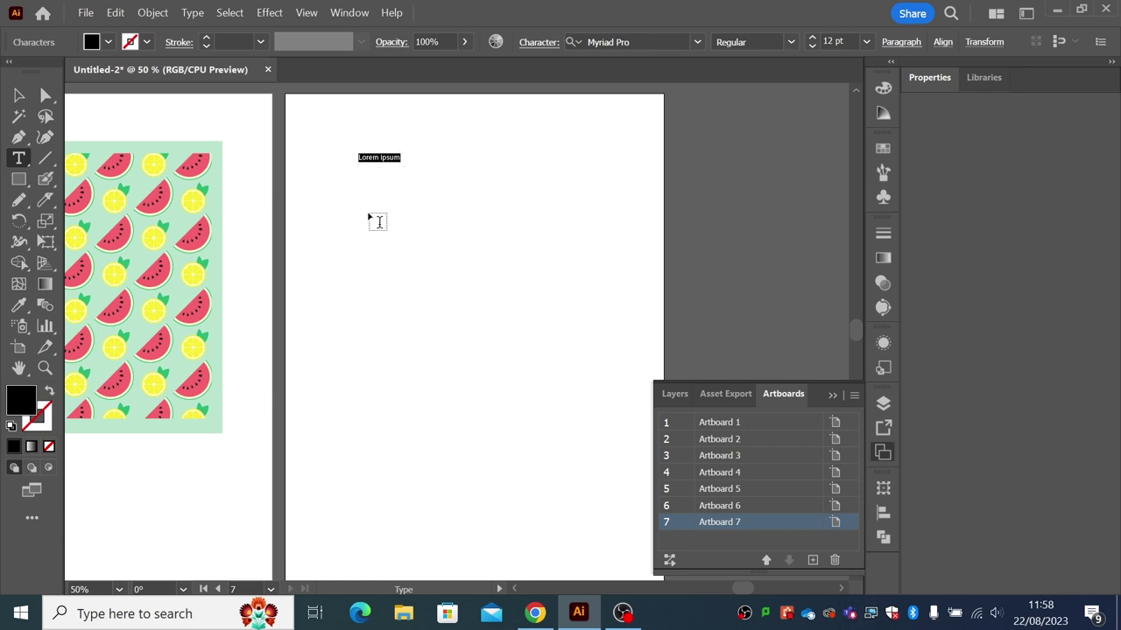
left_click_drag(367, 222, 539, 348)
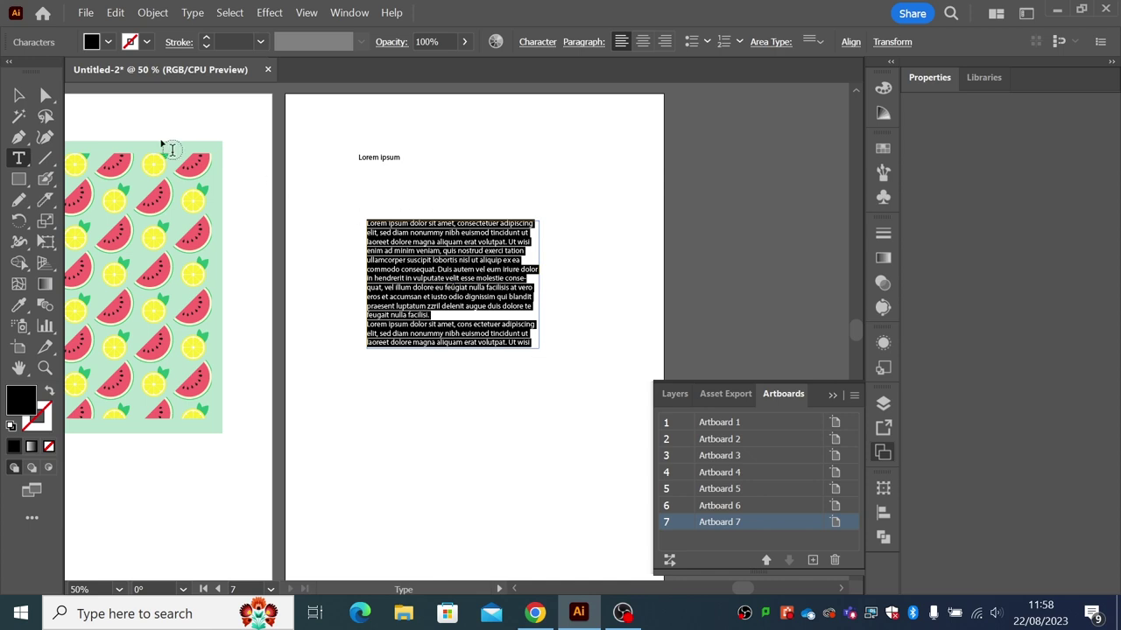
- Shift the point text line slightly left and move the paragraph frame up and left beneath it
left_click(21, 95)
left_click_drag(394, 254, 373, 254)
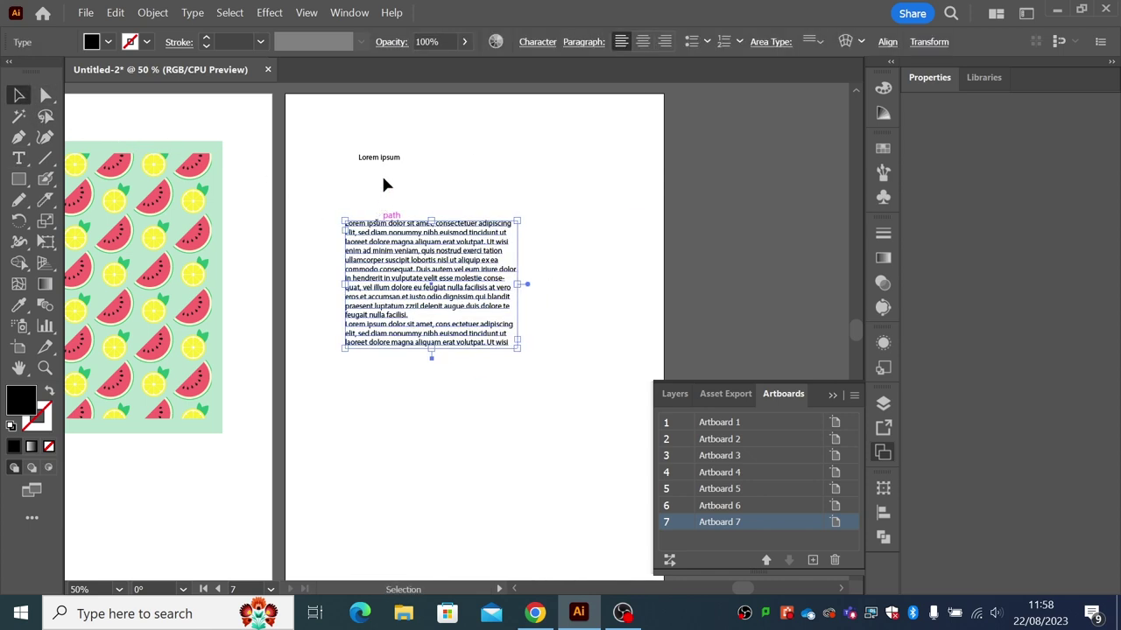
left_click_drag(389, 158, 376, 160)
left_click(373, 200)
left_click(379, 254)
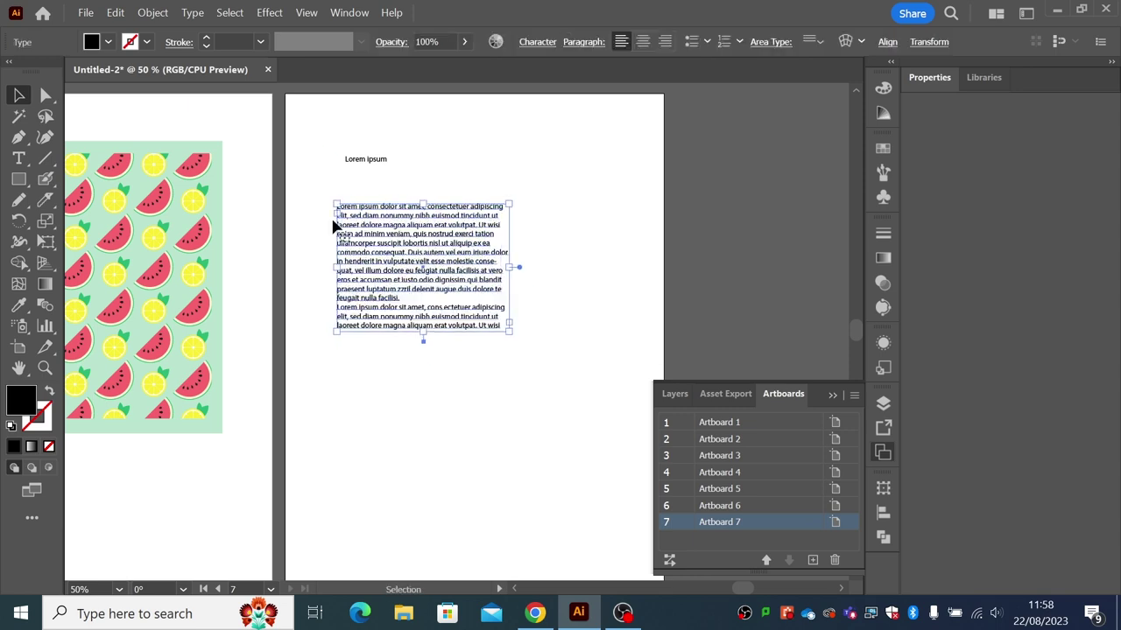
- Delete both the paragraph frame and the point text line from Artboard 7
key("Delete")
left_click(404, 210)
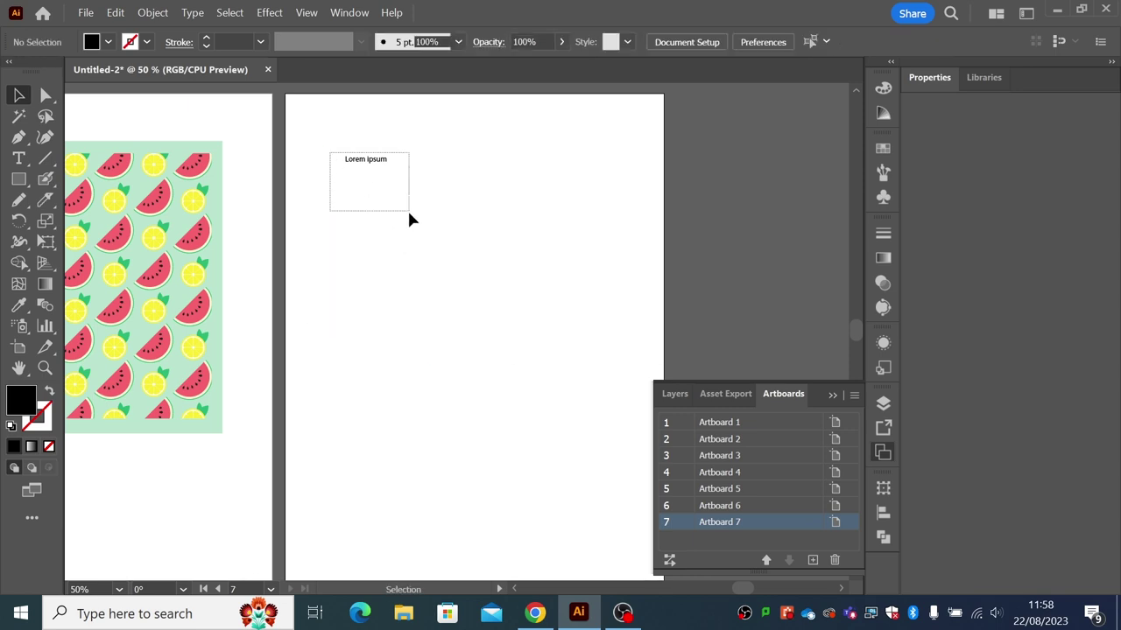
key("Delete")
- Place a line of "Lorem ipsum" point text near the upper left of Artboard 7
left_click(19, 158)
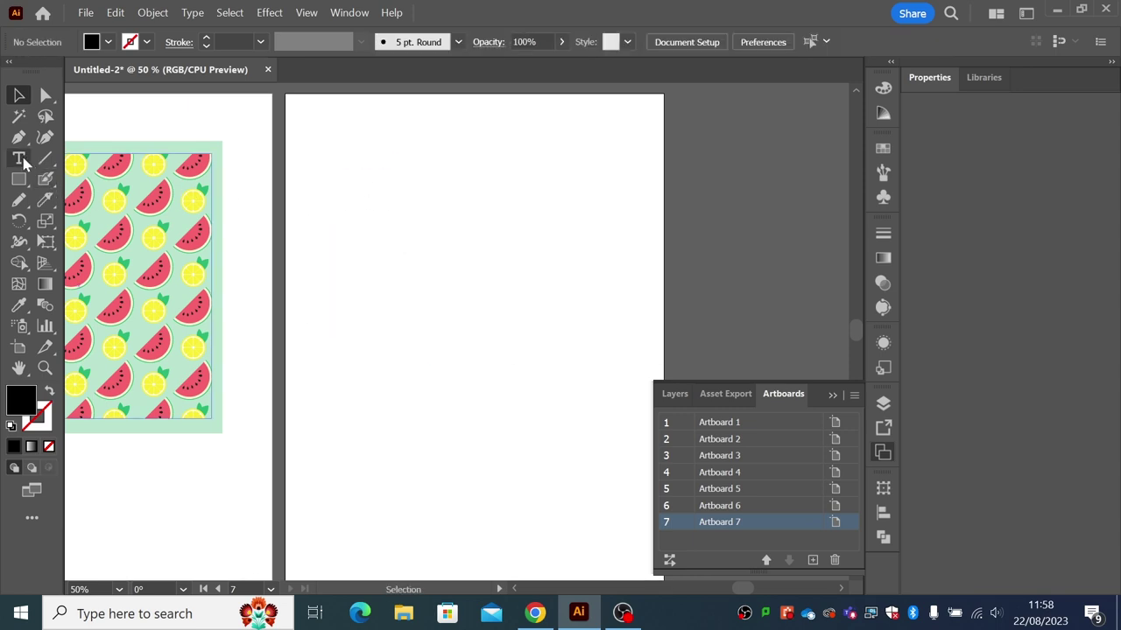
left_click(363, 176)
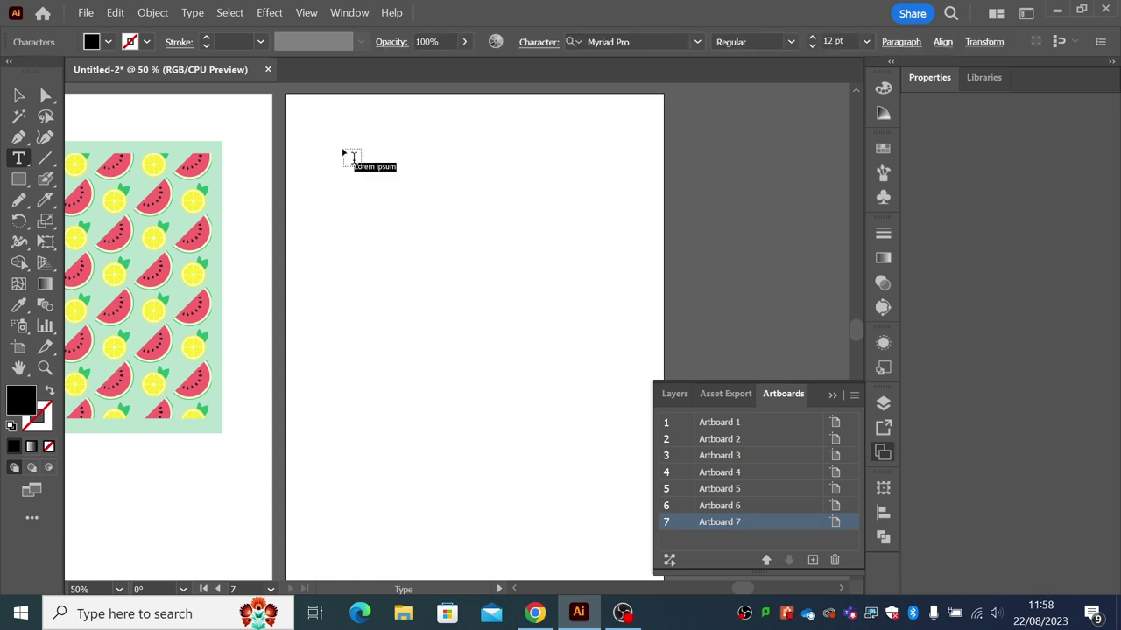
left_click(22, 96)
left_click(381, 172)
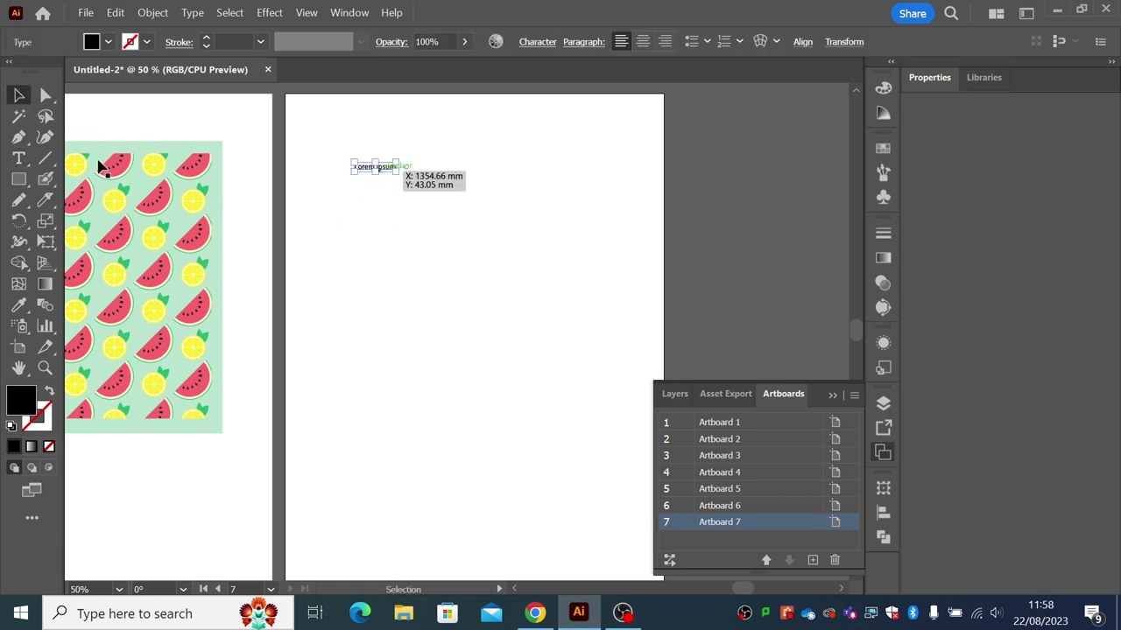
- Draw an area text frame filled with placeholder paragraph text below the "Lorem ipsum" line and shift it slightly left
left_click(19, 159)
left_click_drag(359, 207, 498, 336)
left_click(19, 94)
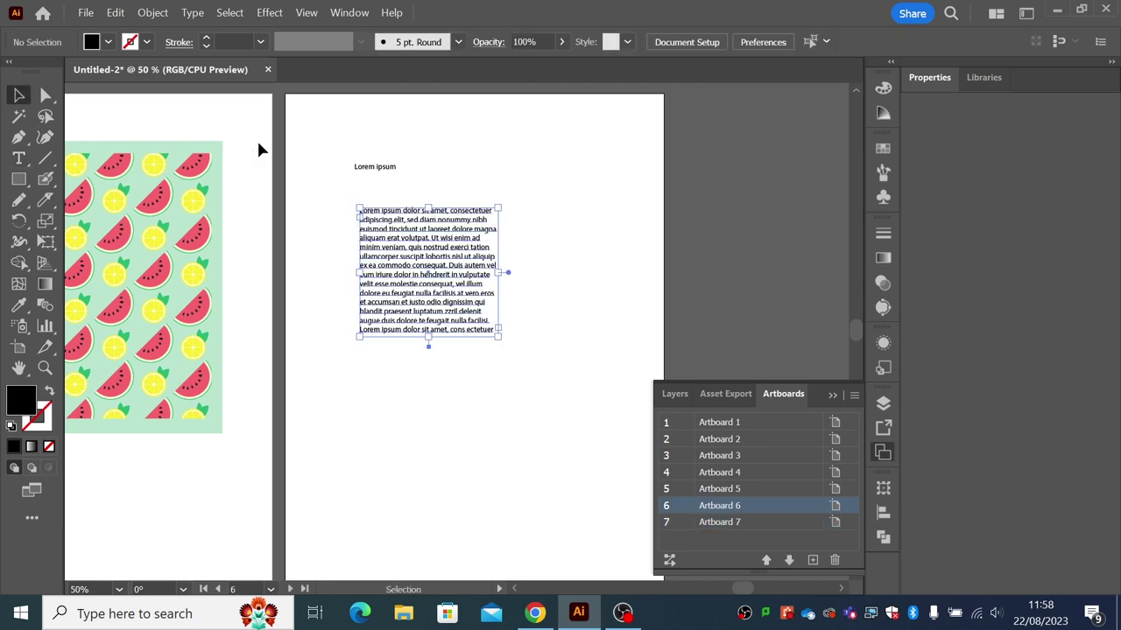
left_click(375, 191)
left_click(392, 230)
left_click_drag(392, 230, 380, 231)
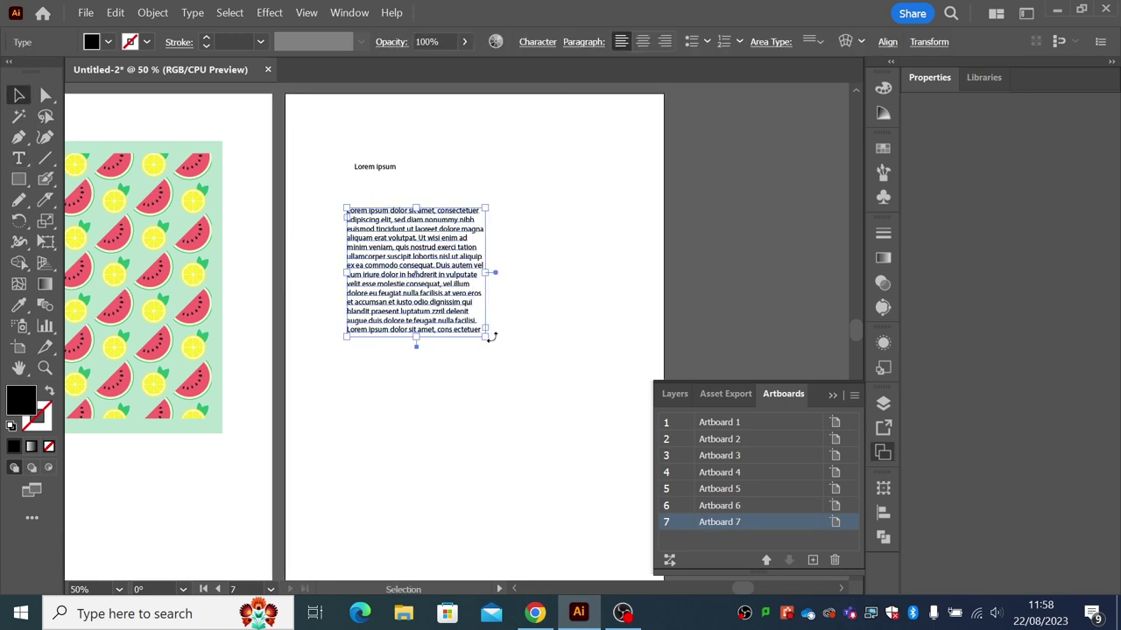
- Resize the paragraph text frame to make it taller and slightly wider, and move it down to the middle of the artboard
left_click_drag(490, 336, 543, 373)
left_click(538, 318)
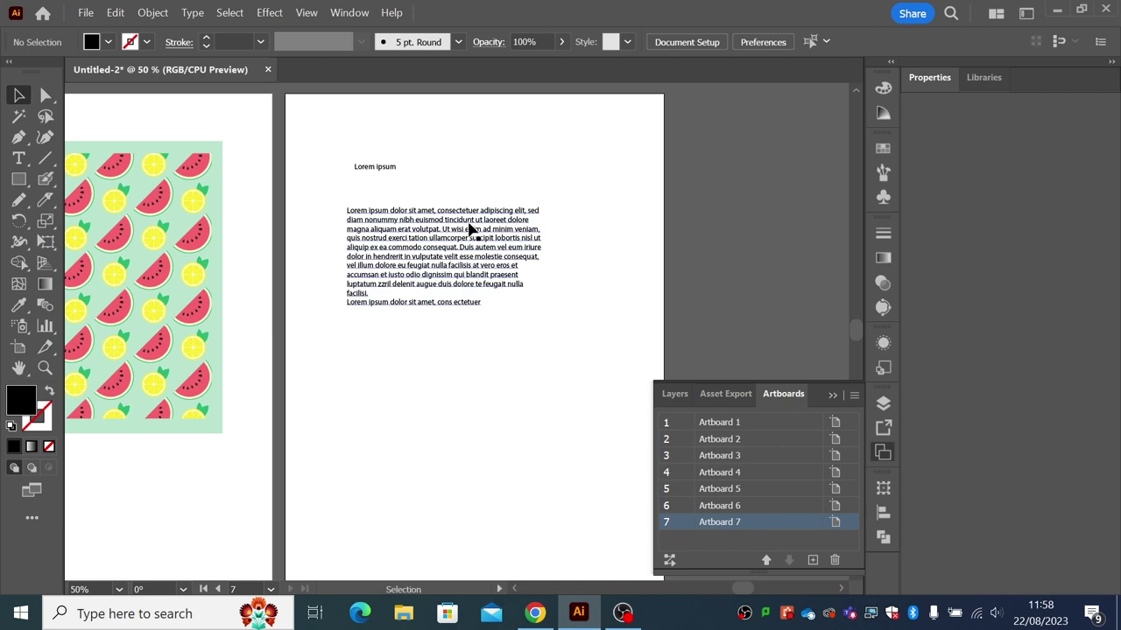
left_click(499, 294)
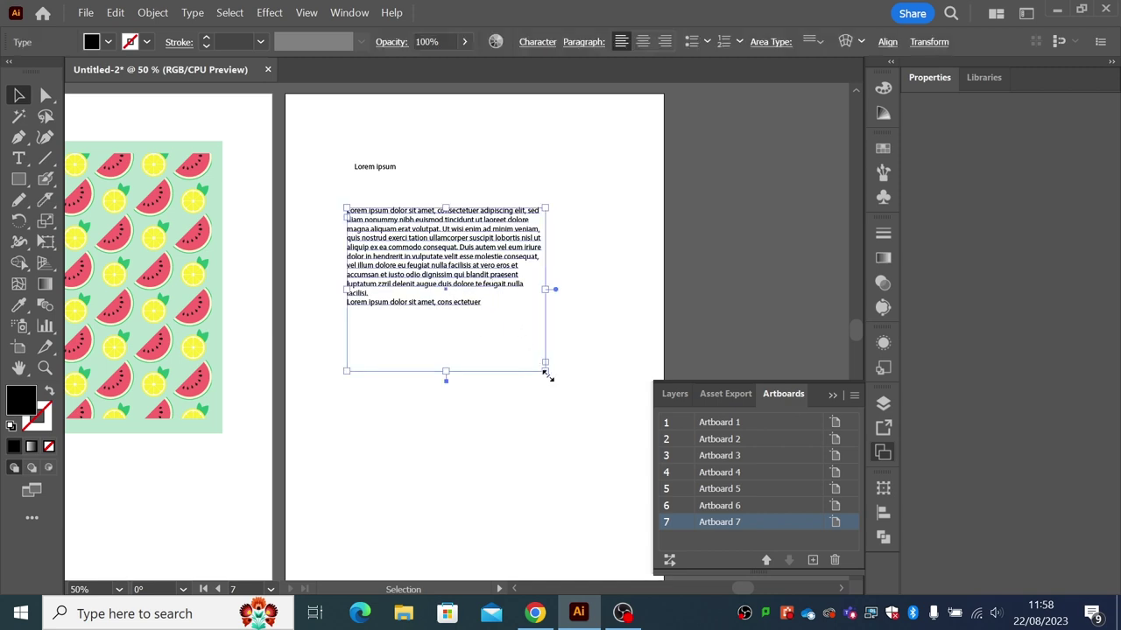
left_click_drag(543, 372, 500, 370)
left_click_drag(425, 267, 433, 346)
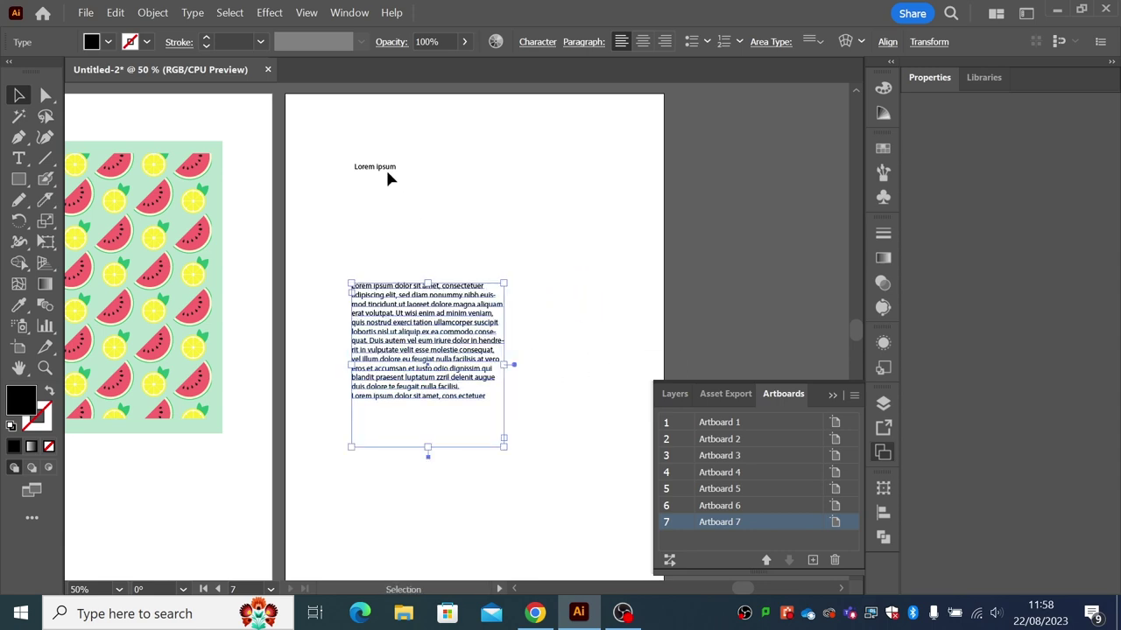
- Scale the "Lorem ipsum" line up into a large heading and line up its left edge with the paragraph below
left_click(387, 170)
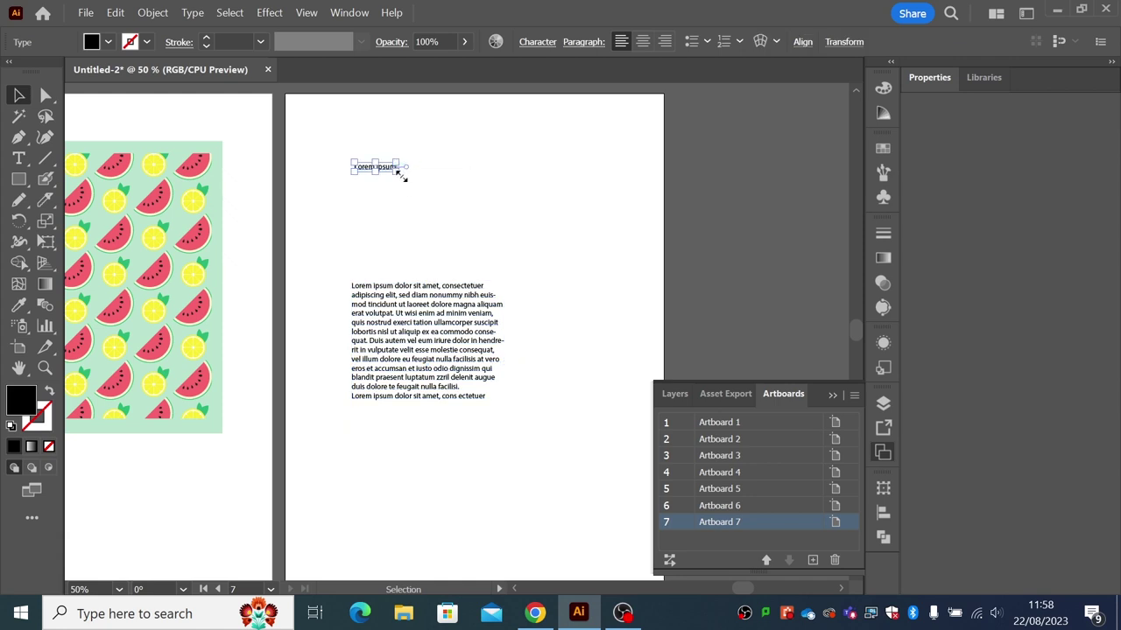
left_click_drag(401, 175, 548, 254)
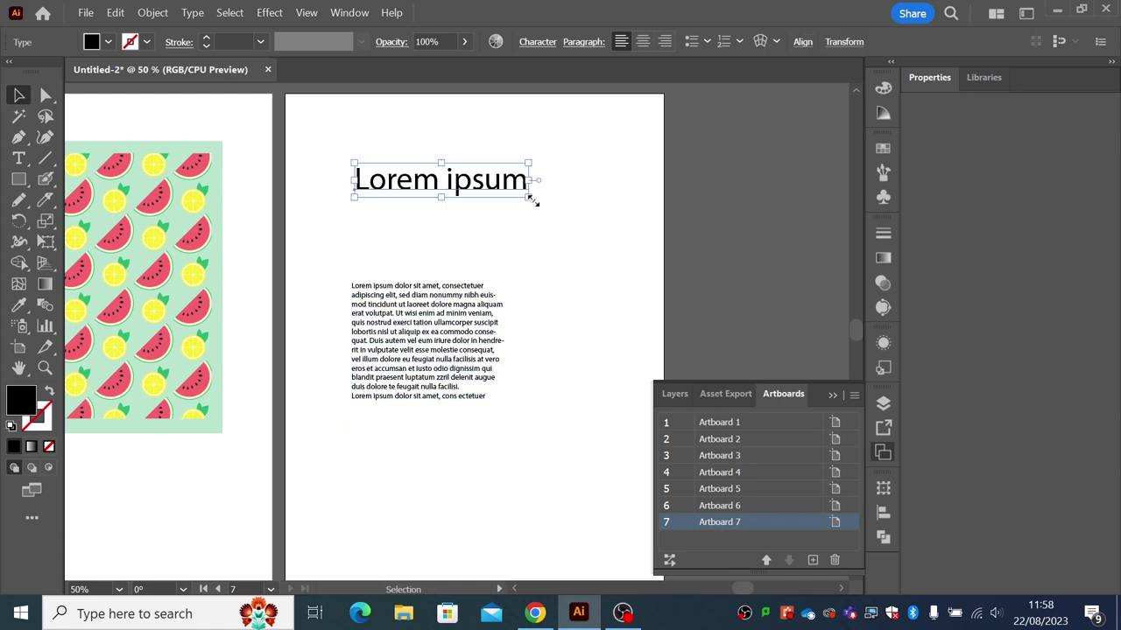
left_click_drag(533, 201, 601, 211)
left_click(595, 248)
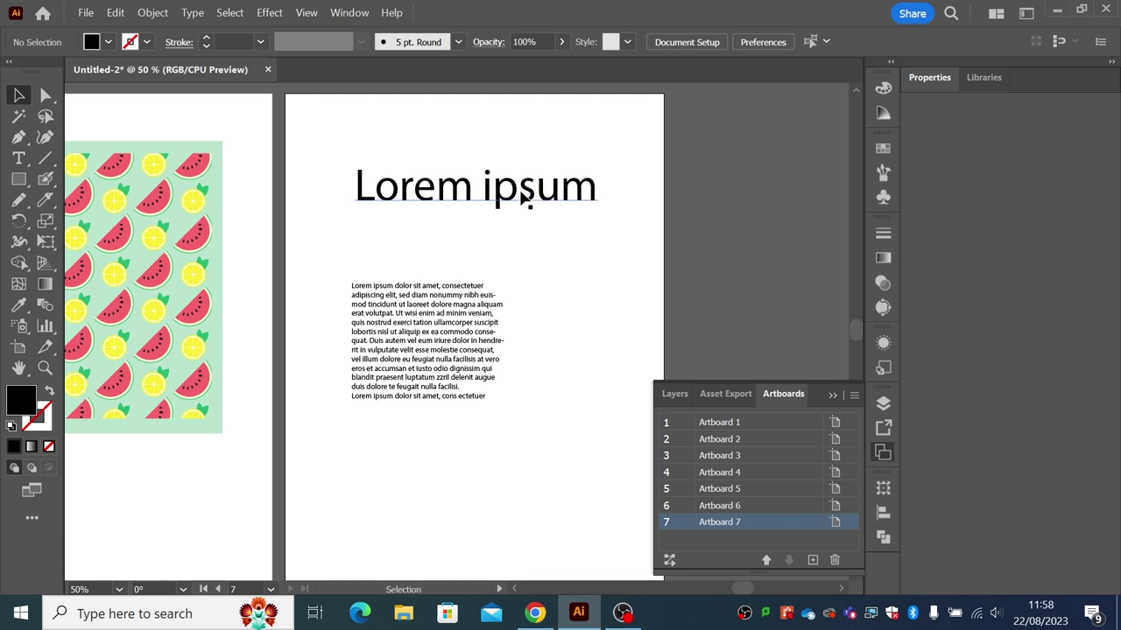
left_click_drag(494, 200, 487, 204)
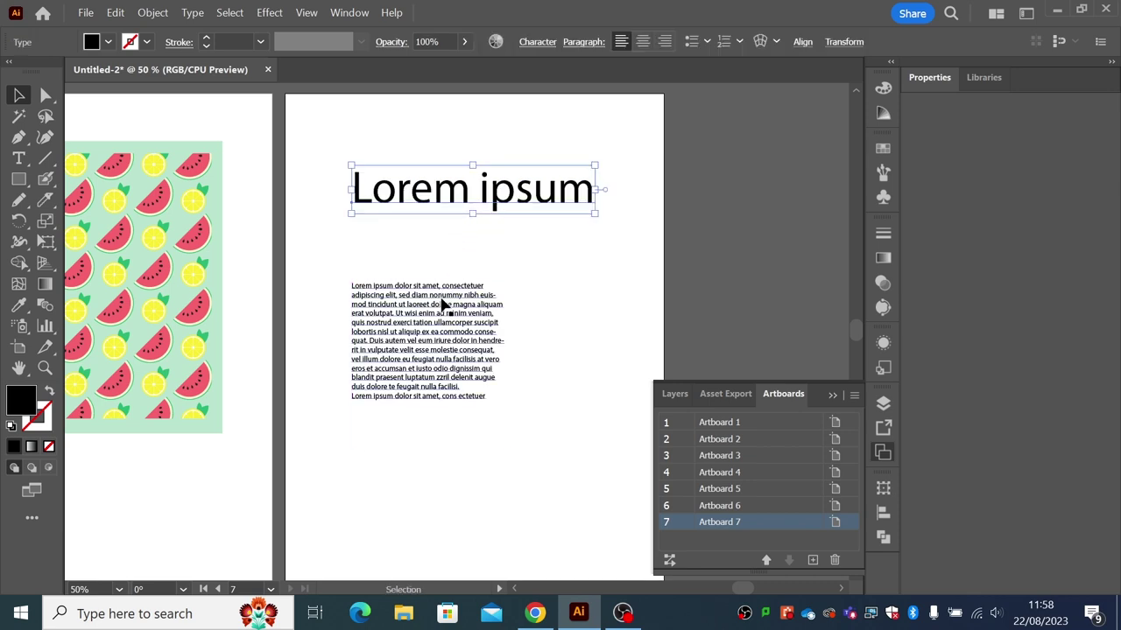
- Reposition the "Lorem ipsum" heading and the paragraph frame on the artboard to try different spacing between them
left_click_drag(440, 309, 413, 295)
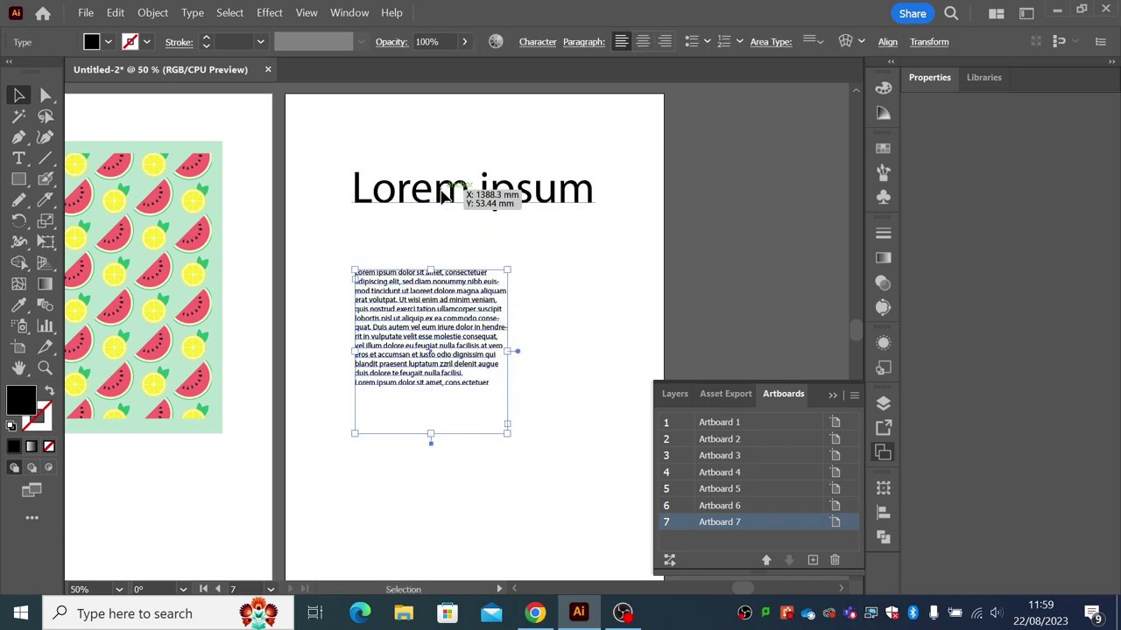
left_click_drag(443, 198, 401, 191)
left_click(396, 289)
left_click_drag(396, 289, 374, 317)
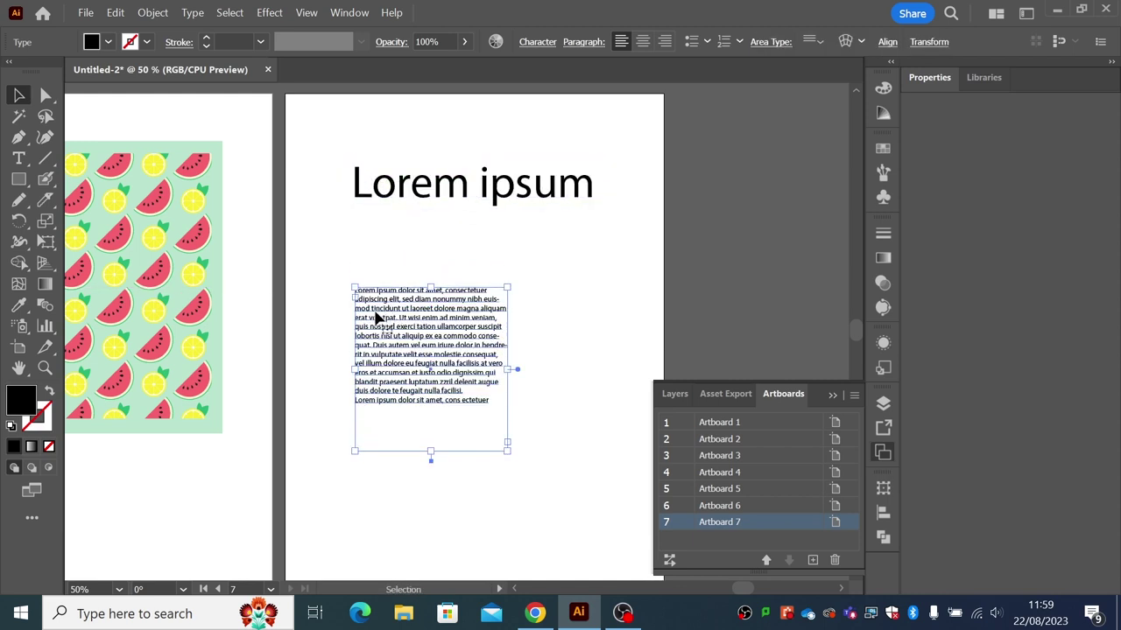
left_click_drag(460, 191, 458, 185)
left_click_drag(437, 314, 428, 356)
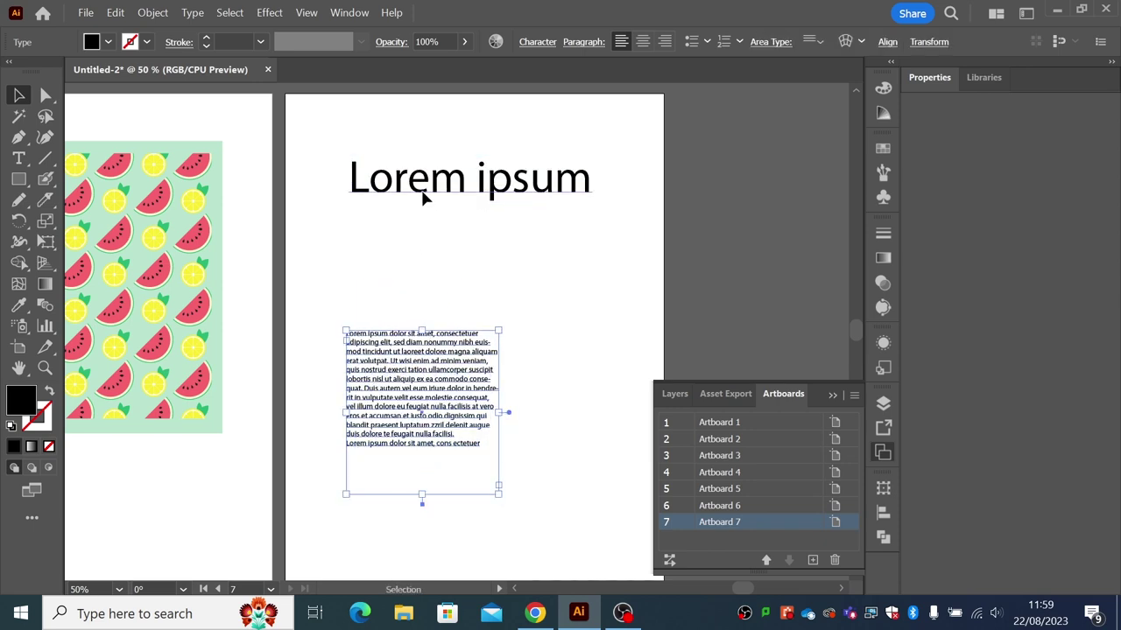
left_click_drag(423, 199, 426, 209)
left_click_drag(419, 351, 433, 312)
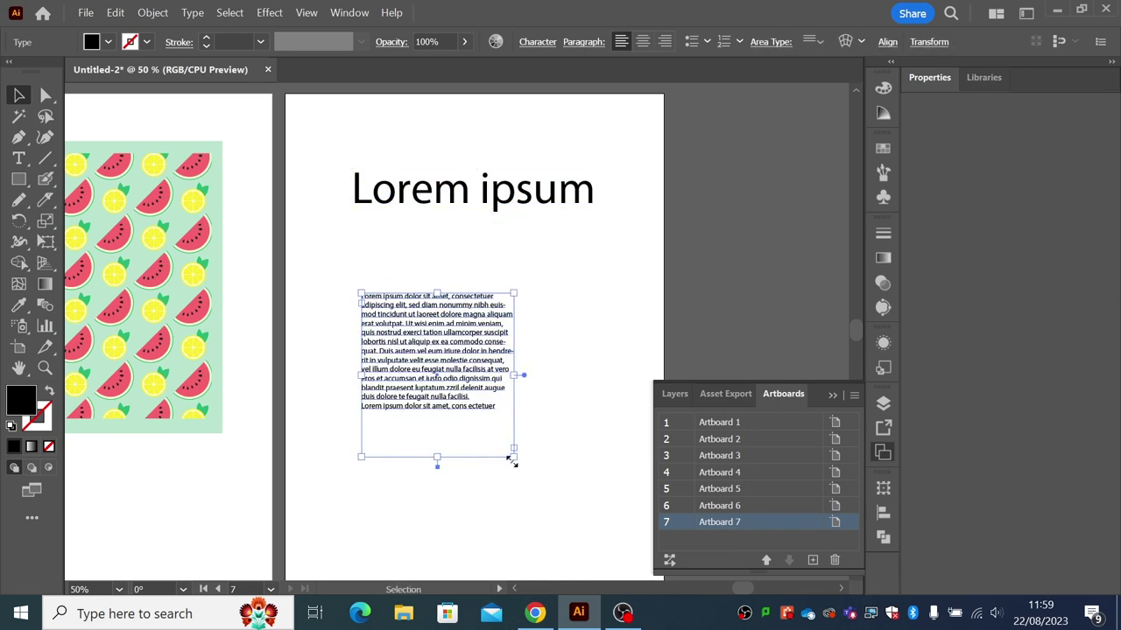
- Make the paragraph frame narrower and taller, and move it lower so its left edge lines up with the heading
left_click_drag(512, 460, 486, 484)
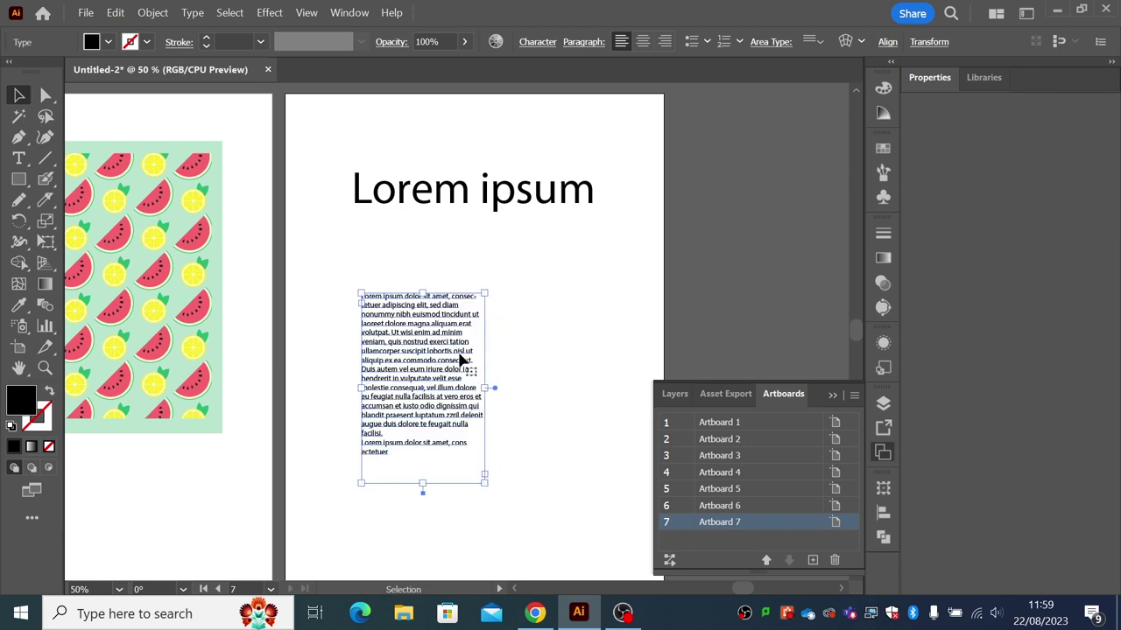
left_click_drag(461, 359, 451, 407)
left_click(427, 206)
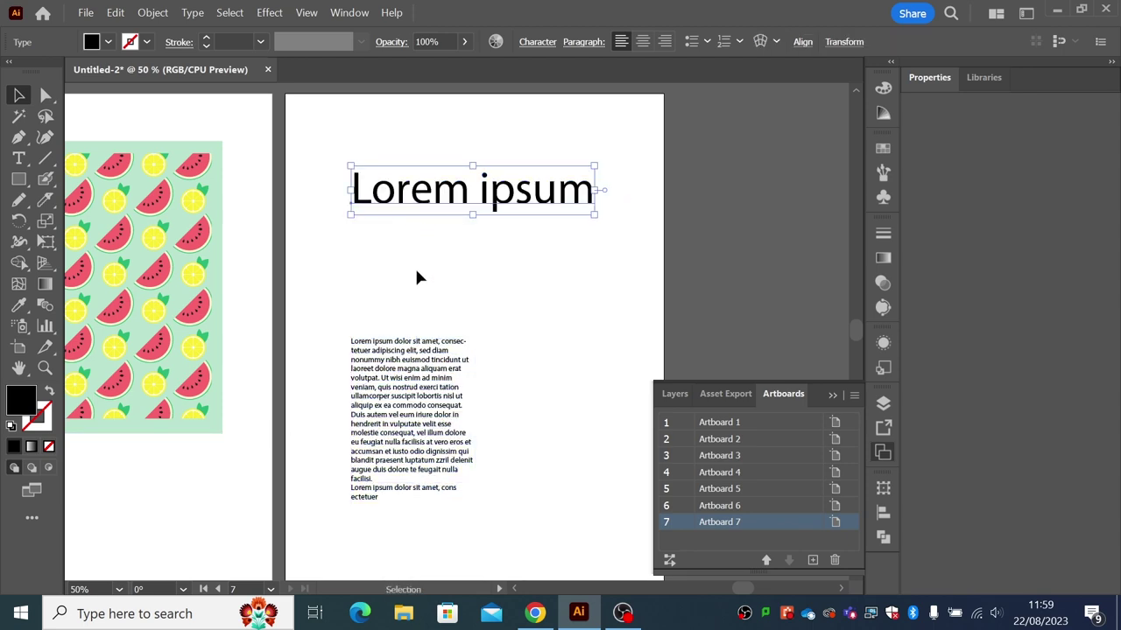
- Delete the placeholder paragraph and the "Lorem ipsum" heading from Artboard 7
left_click(402, 354)
key("Delete")
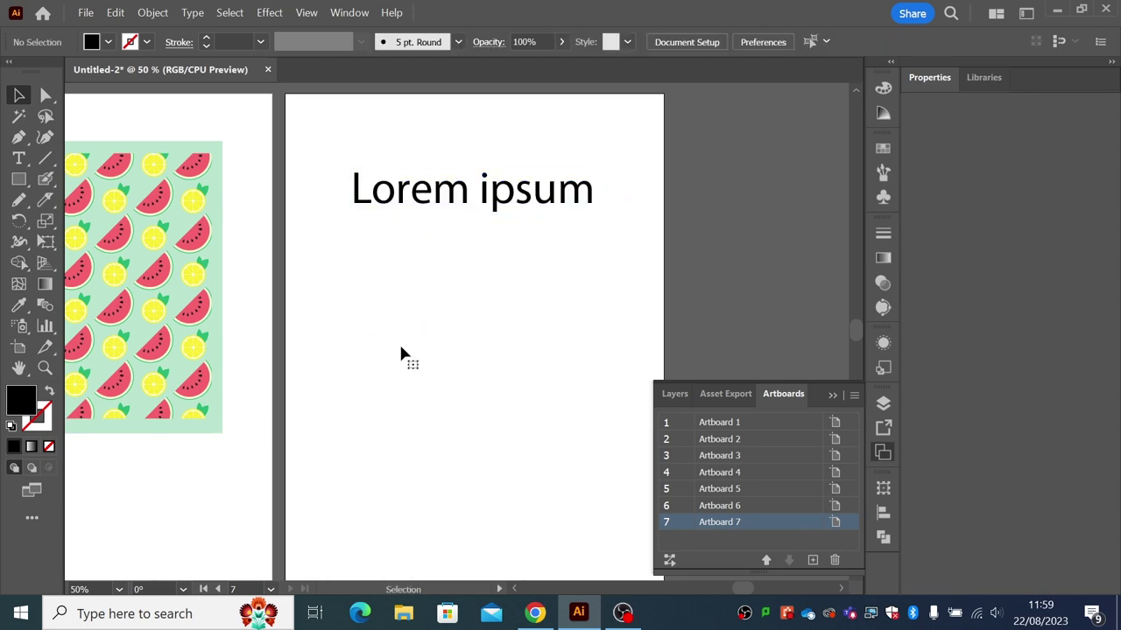
left_click_drag(433, 205, 418, 220)
key("Delete")
- Add a line of point text reading "Pattern" near the upper left of Artboard 7
left_click(18, 157)
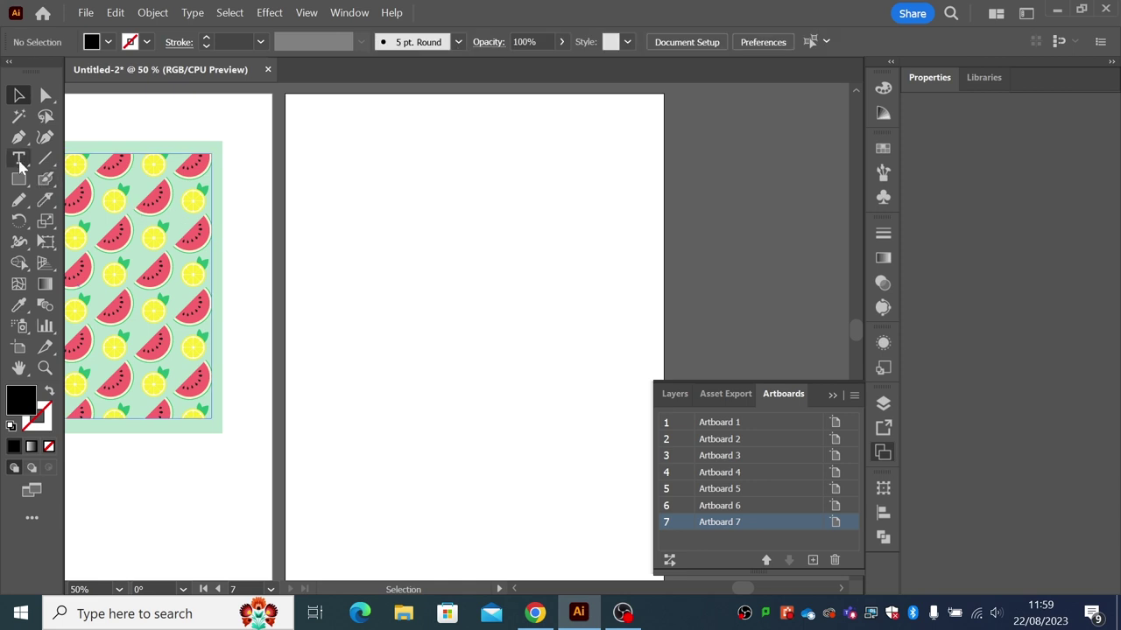
left_click(315, 174)
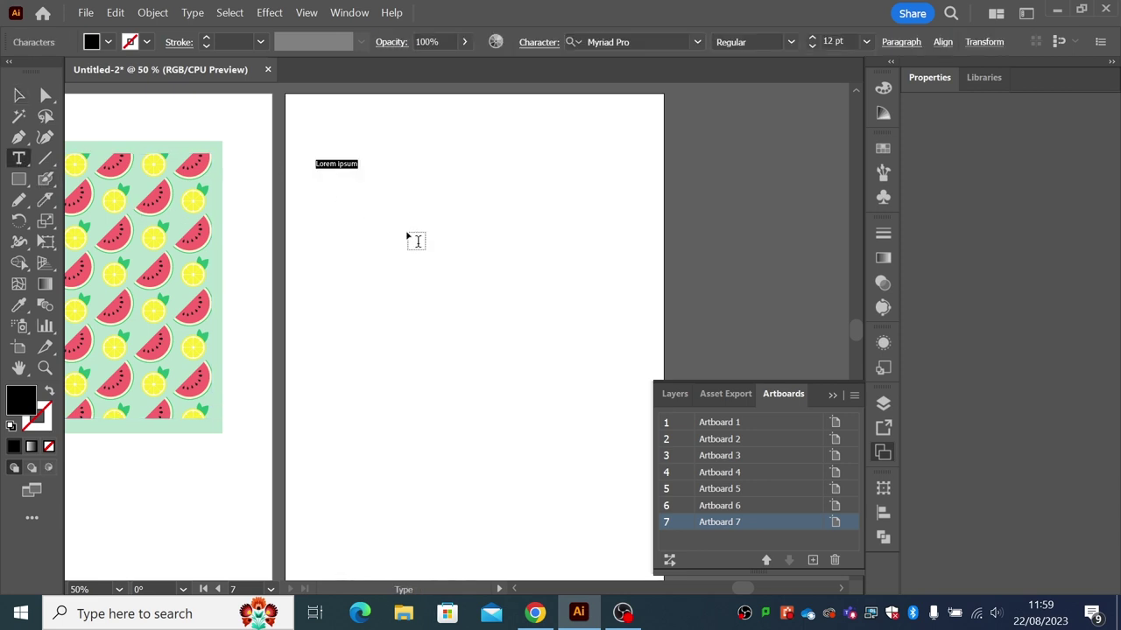
type("Pattern")
left_click(19, 95)
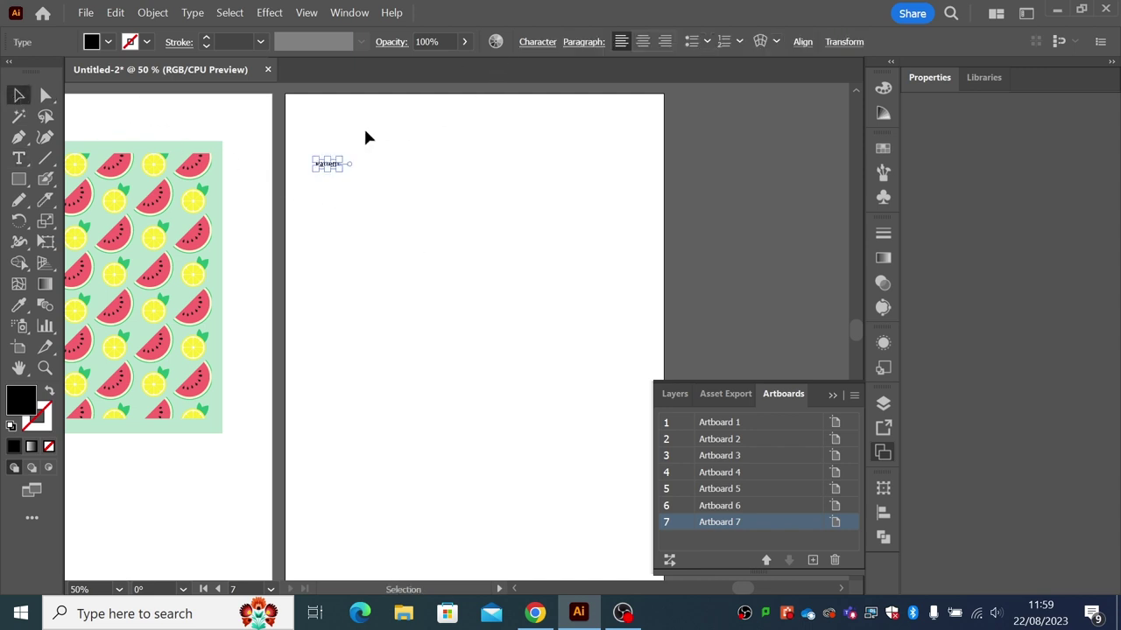
left_click_drag(329, 174, 341, 180)
- Examine the font family, font style and size settings of the "Pattern" text
left_click(20, 158)
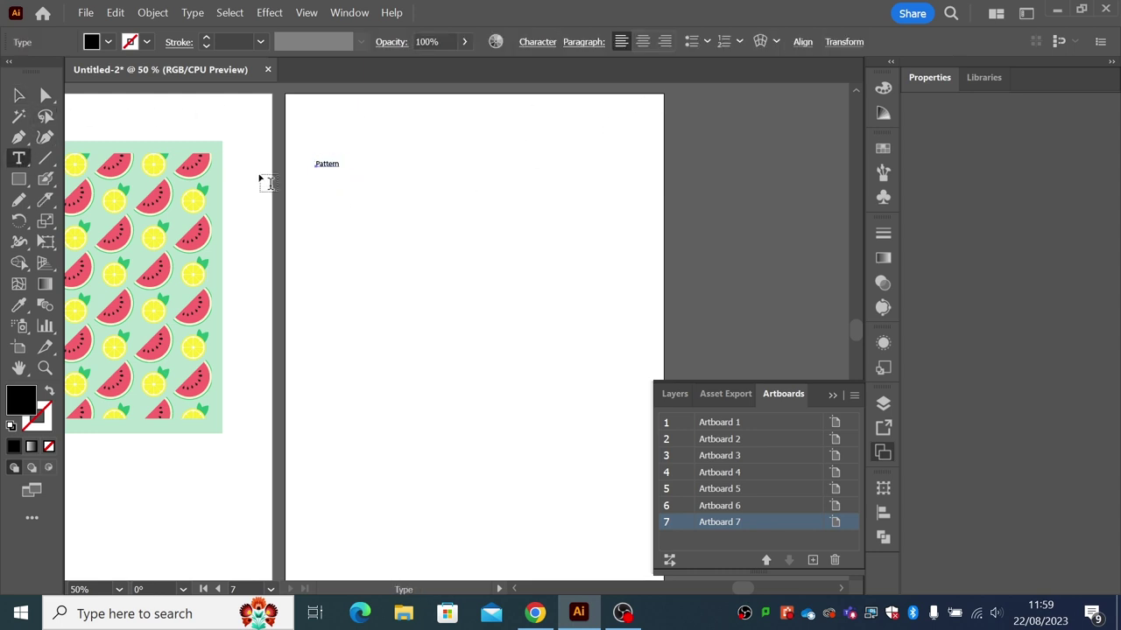
left_click(329, 164)
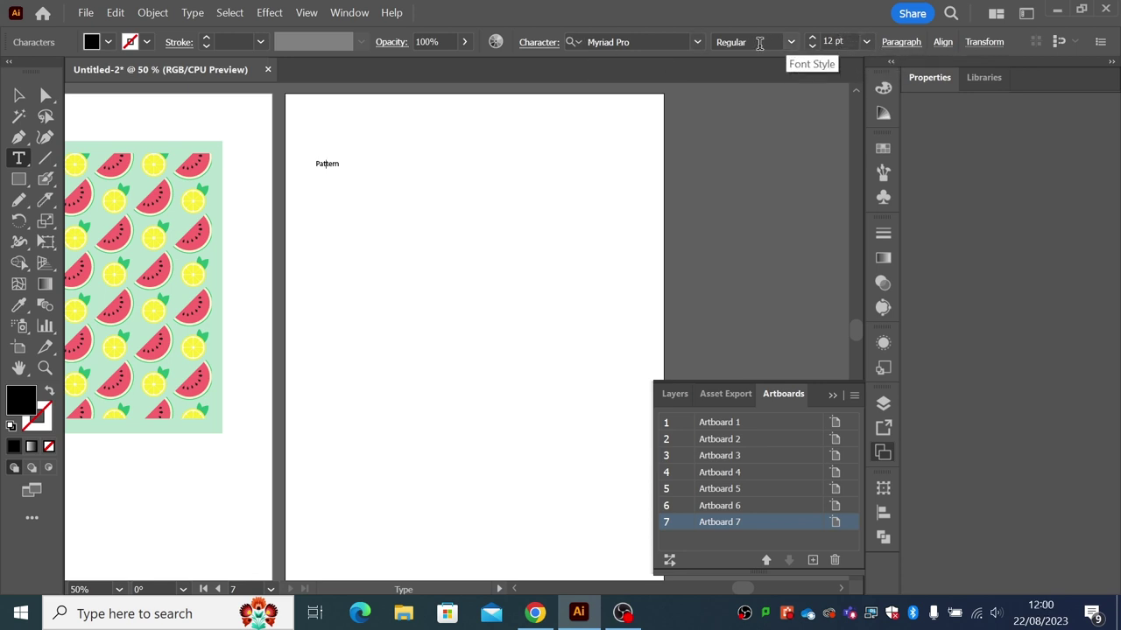
left_click(760, 42)
left_click(639, 41)
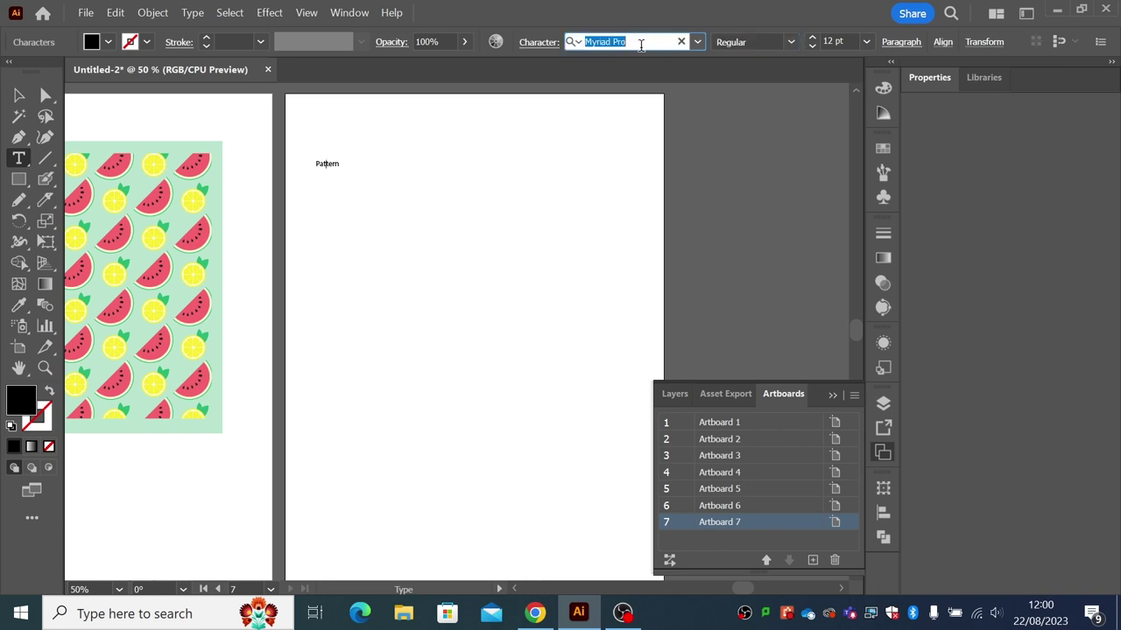
left_click(32, 98)
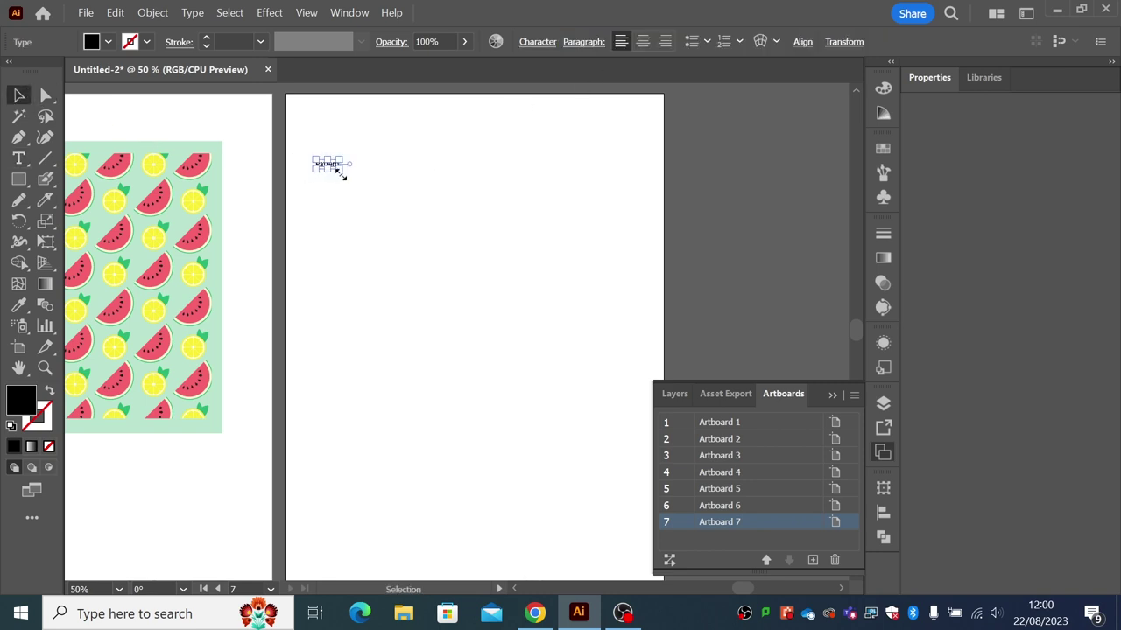
- Scale the "Pattern" text up to heading size, try stretching it taller and wider, and undo both stretches
left_click_drag(342, 175, 484, 185)
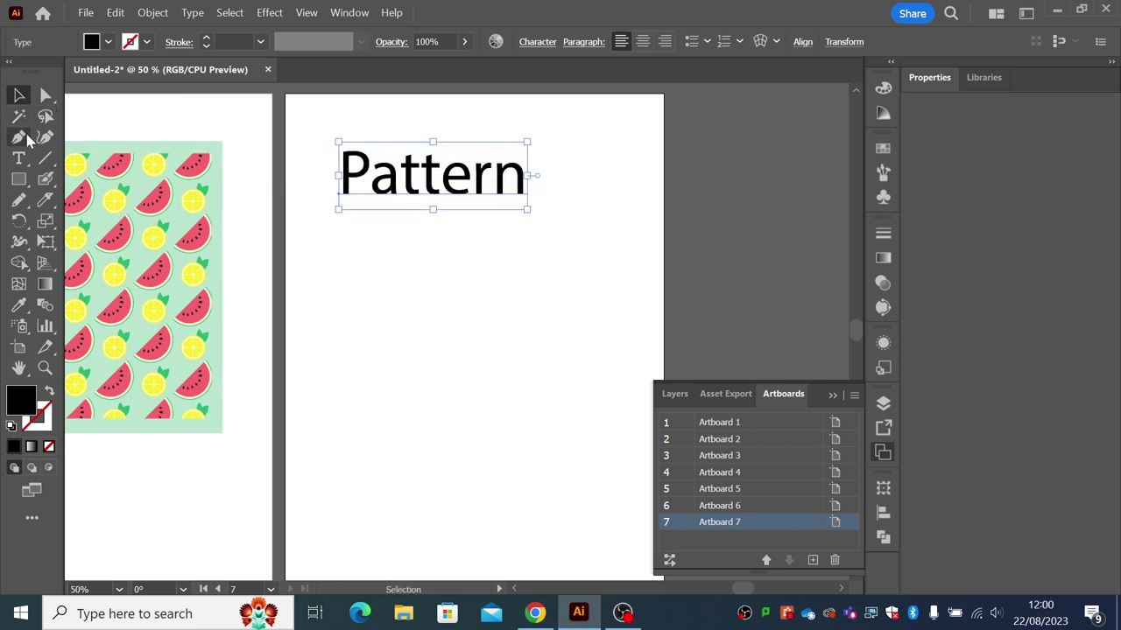
left_click_drag(433, 209, 431, 243)
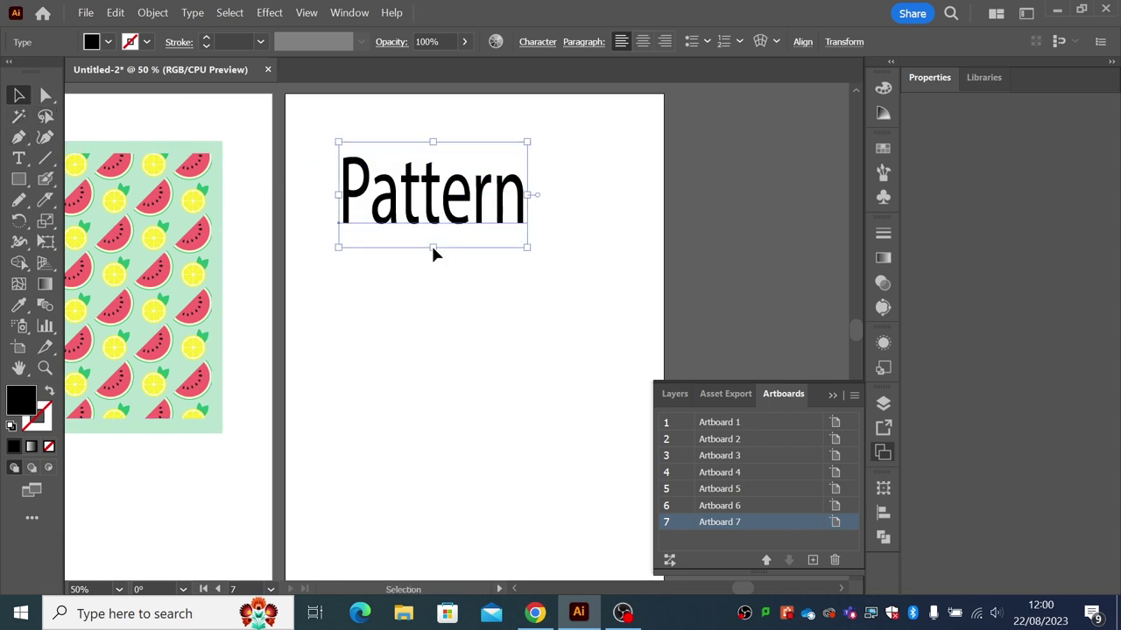
key("ctrl")
key("ctrl+z")
left_click_drag(530, 175, 584, 180)
key("ctrl+z")
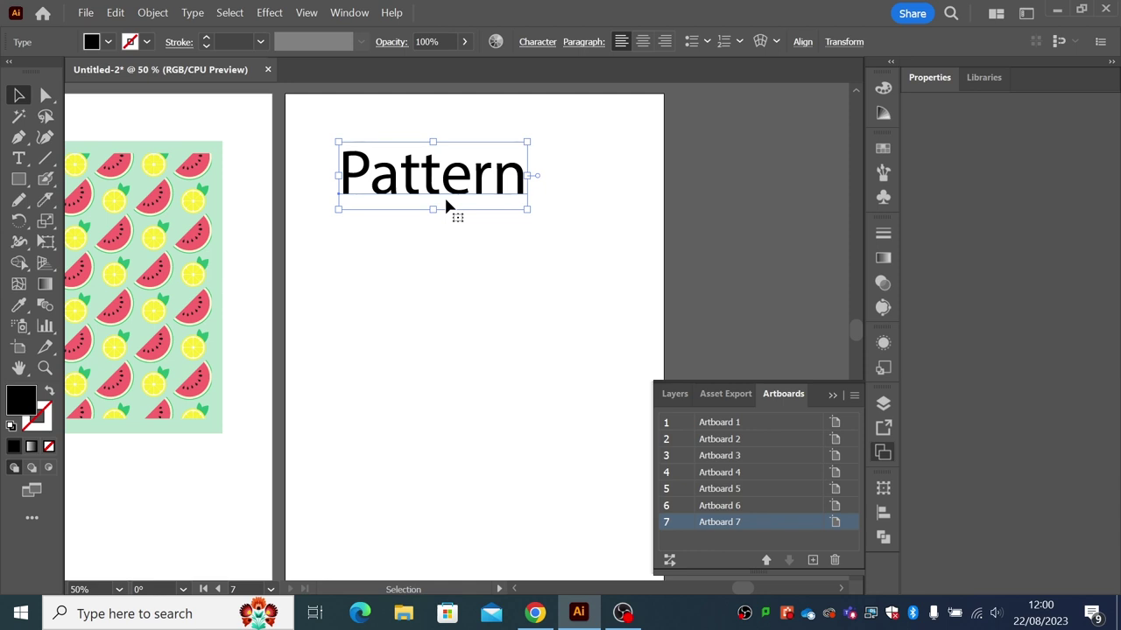
- Try distorting the "Pattern" text taller and narrower, and undo every resize including its enlargement
left_click_drag(531, 175, 523, 176)
left_click_drag(432, 210, 432, 266)
left_click_drag(522, 203, 496, 252)
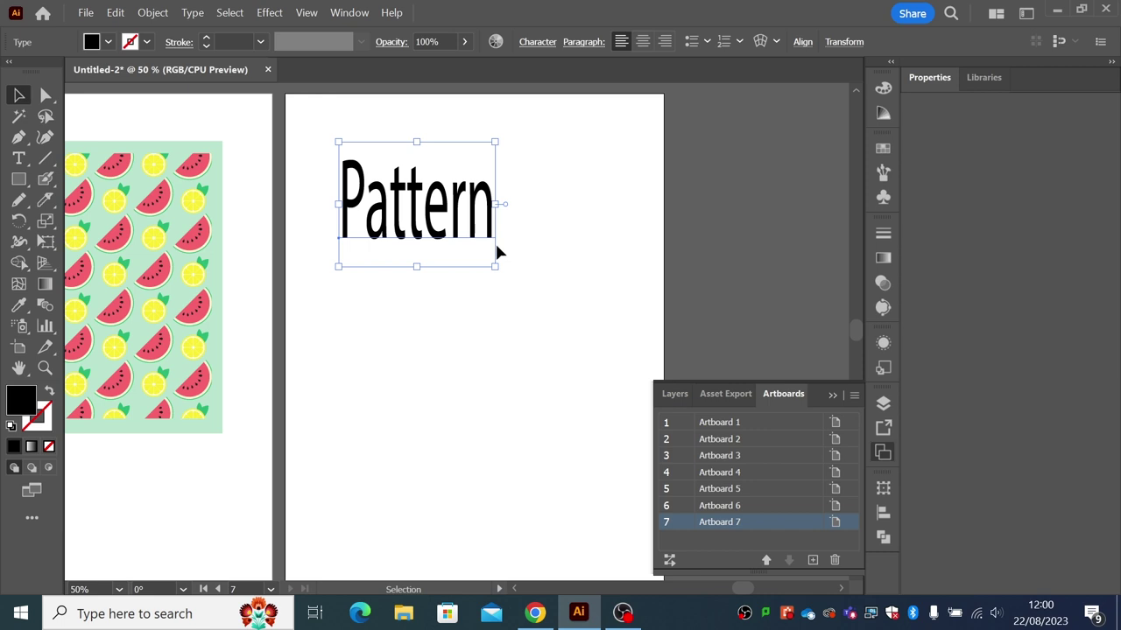
left_click(497, 253)
key("ctrl+z")
key("ctrl+z")
key("ctrl+z")
key("ctrl+z")
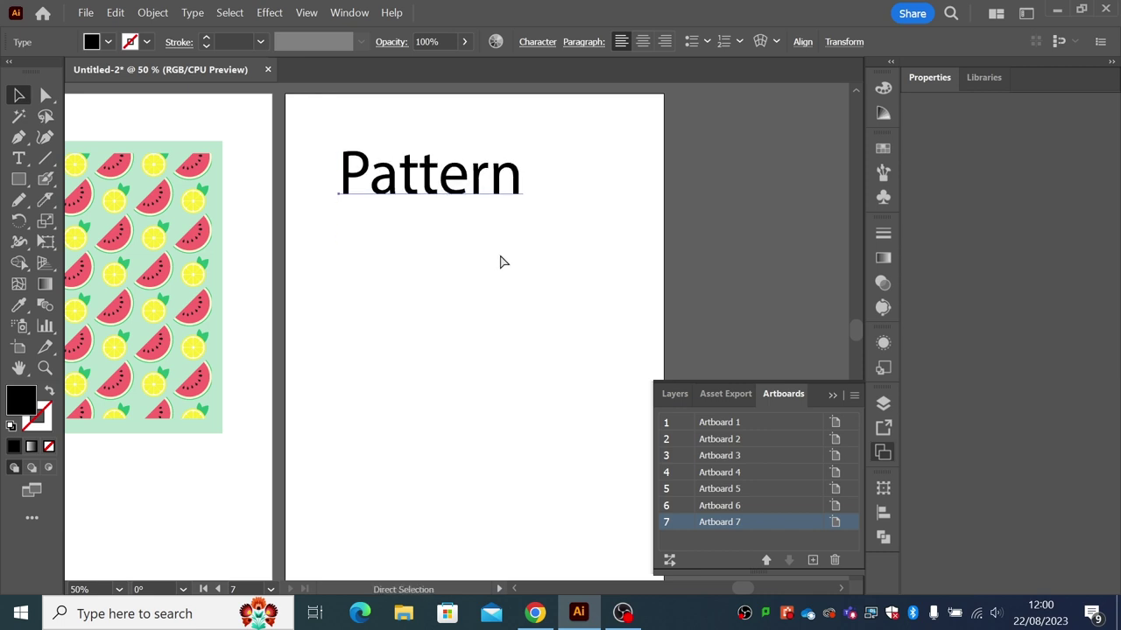
key("ctrl+z")
key("v")
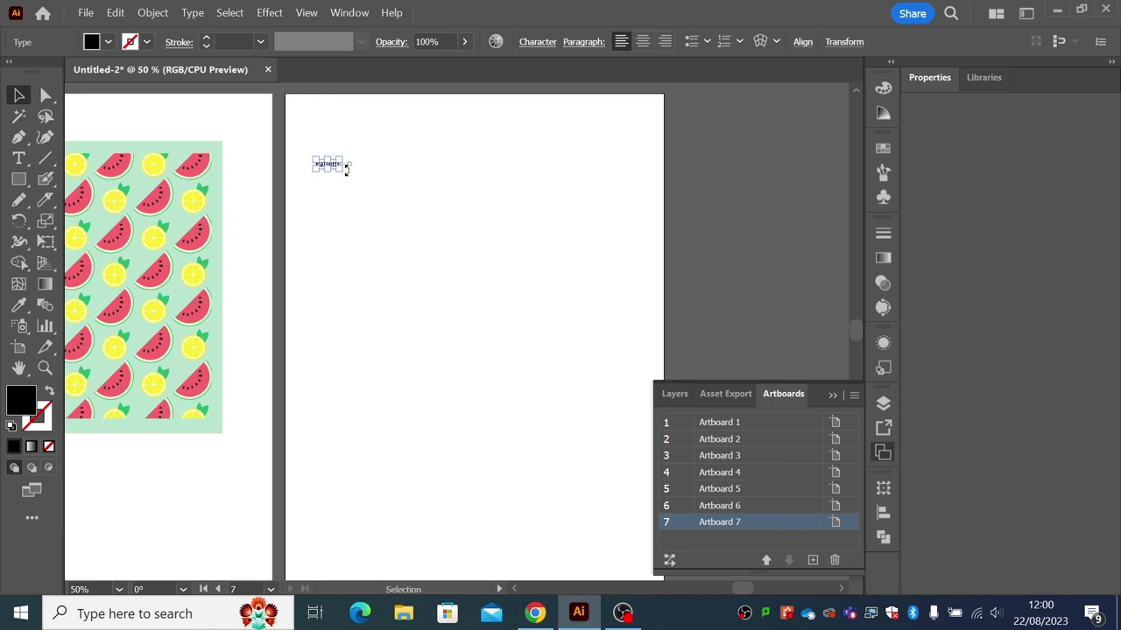
- Scale the "Pattern" text up proportionally to a heading of about 85 pt and select its characters
left_click_drag(348, 169, 495, 190)
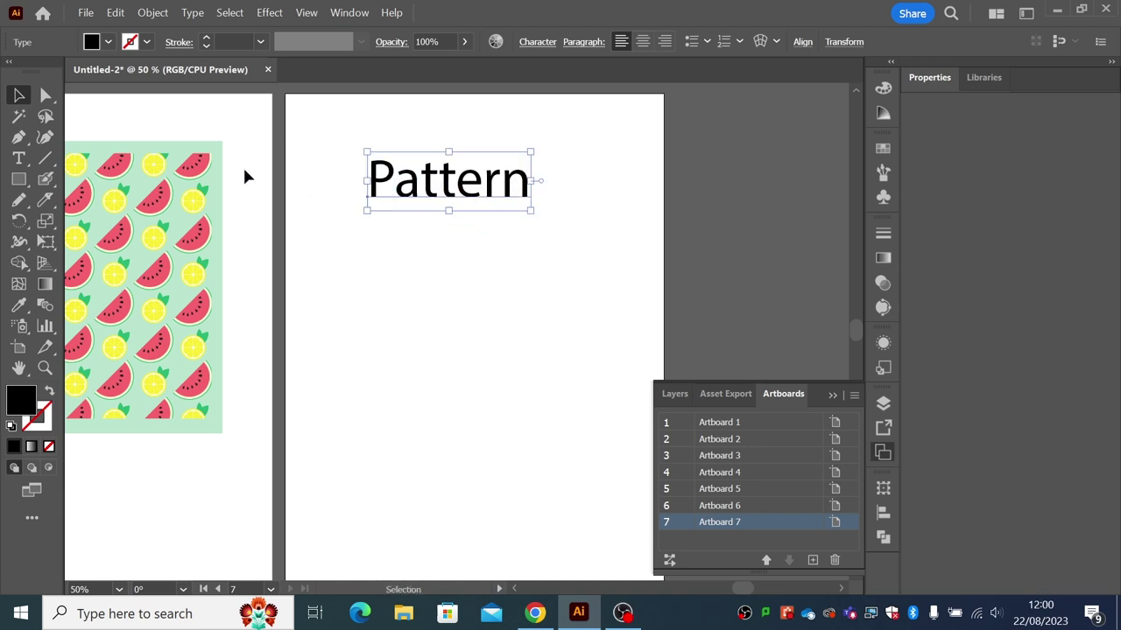
left_click(19, 157)
left_click_drag(370, 180, 525, 194)
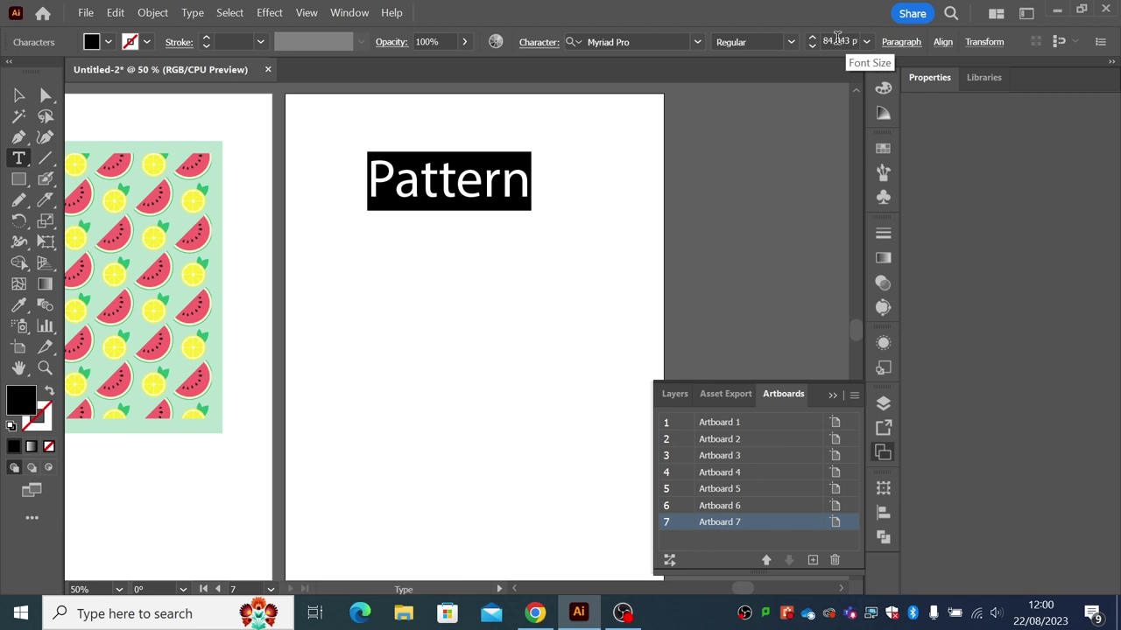
- Move the "Pattern" heading left and slightly down, near the upper left of Artboard 7
left_click(18, 95)
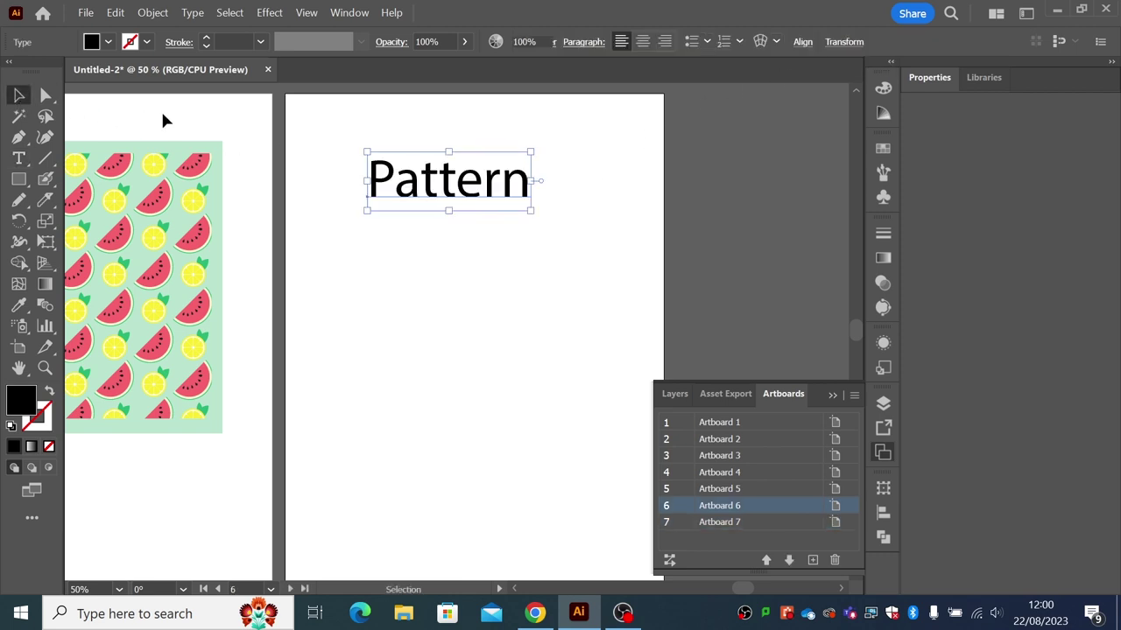
left_click(165, 120)
left_click_drag(376, 180, 353, 193)
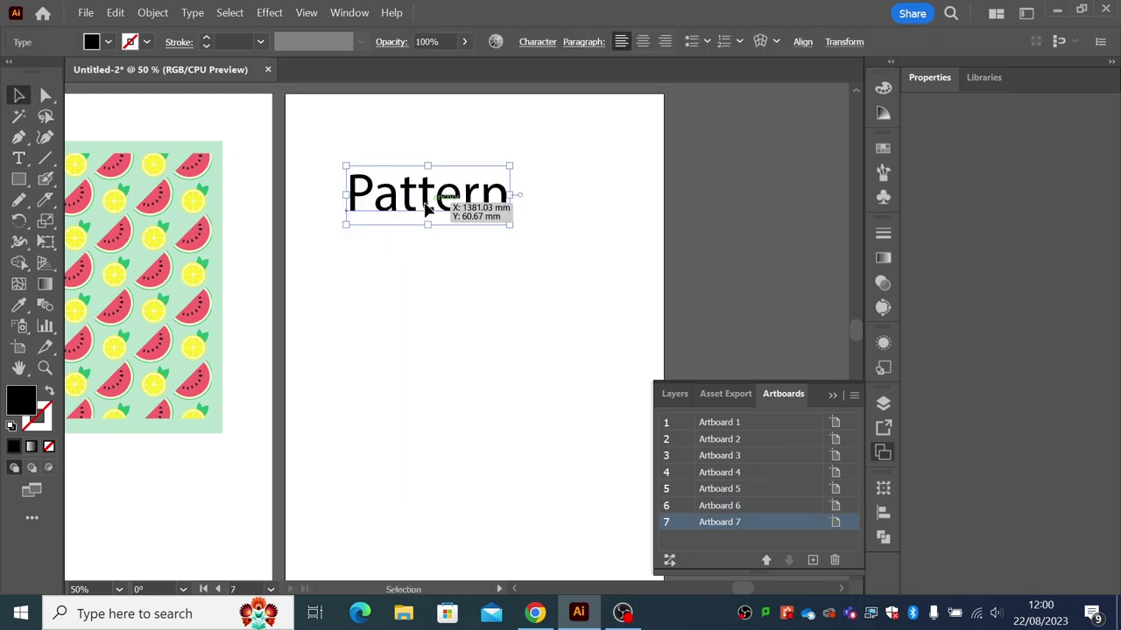
left_click_drag(426, 209, 418, 203)
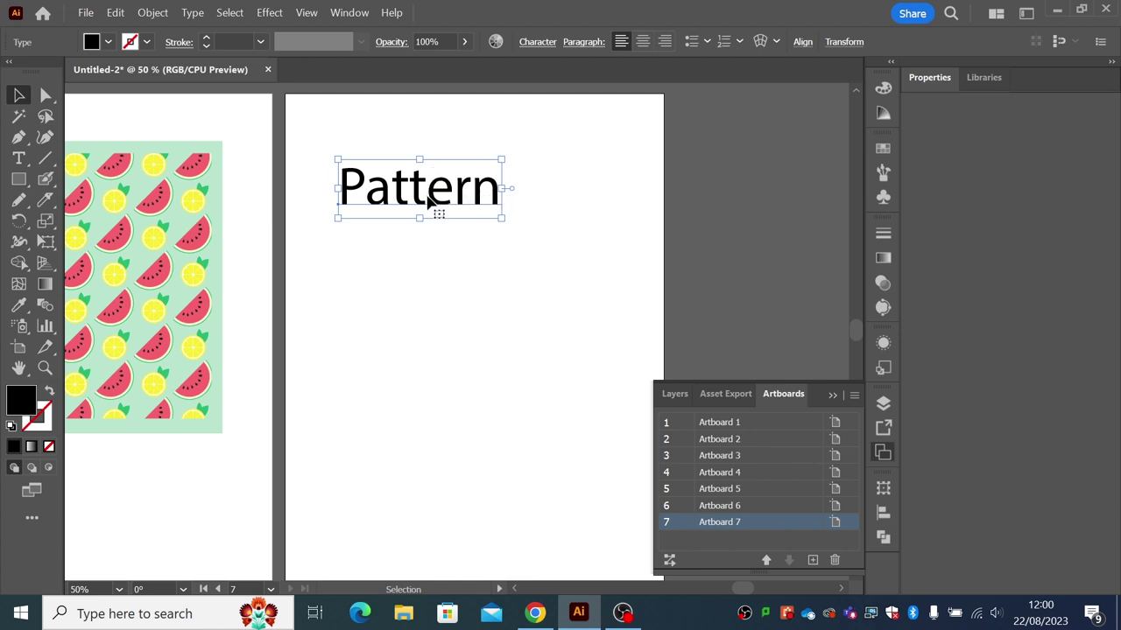
- Open the font list for the "Pattern" heading and browse the typeface previews
left_click(537, 42)
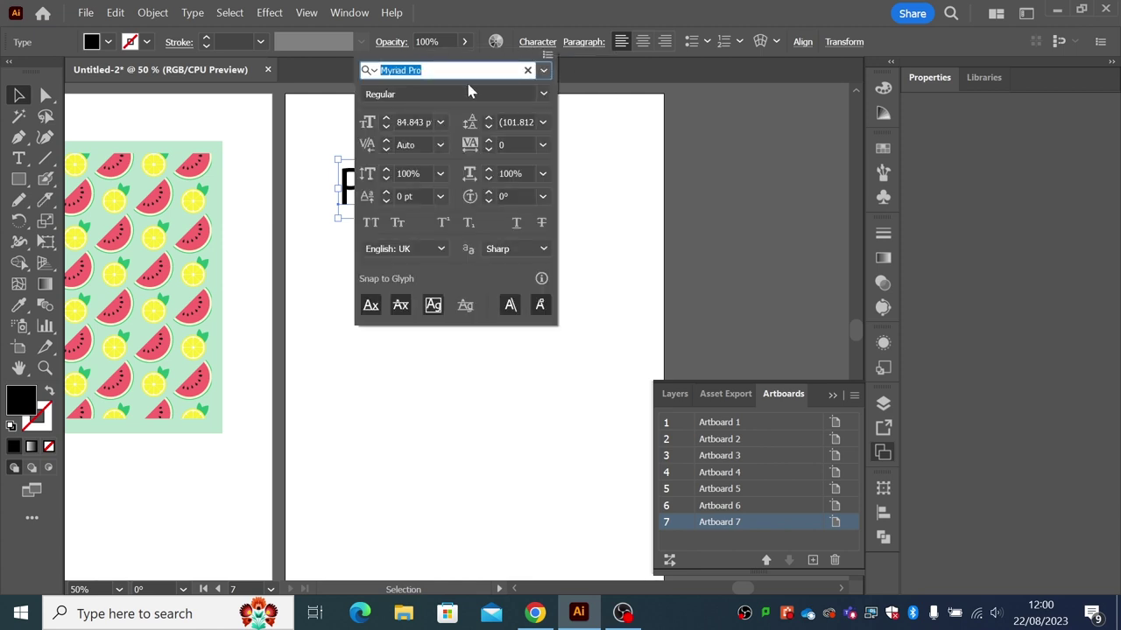
left_click(544, 70)
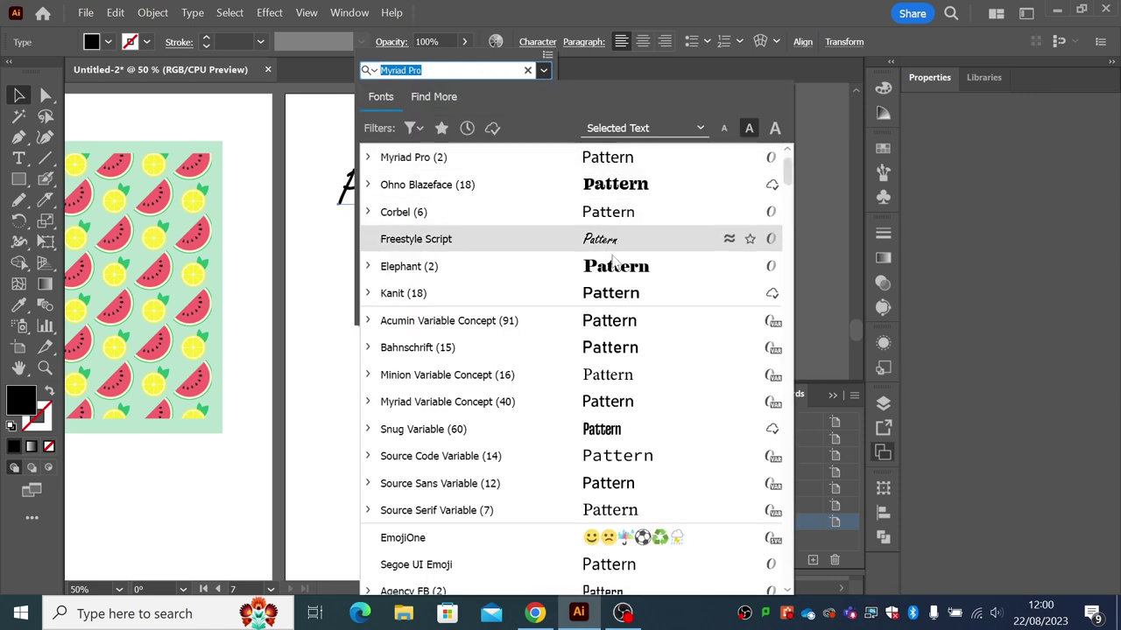
left_click_drag(785, 180, 795, 157)
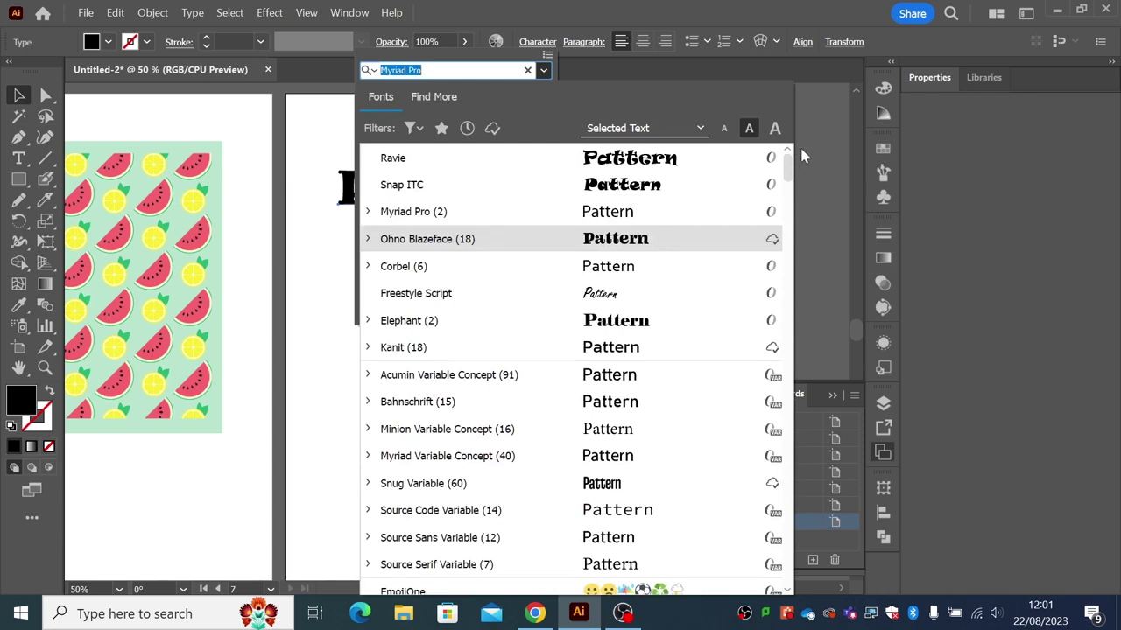
- Compare fonts using the Sans Serif and Serif filters, try light and heavy weights on Serif, and remove all the filters
left_click(427, 128)
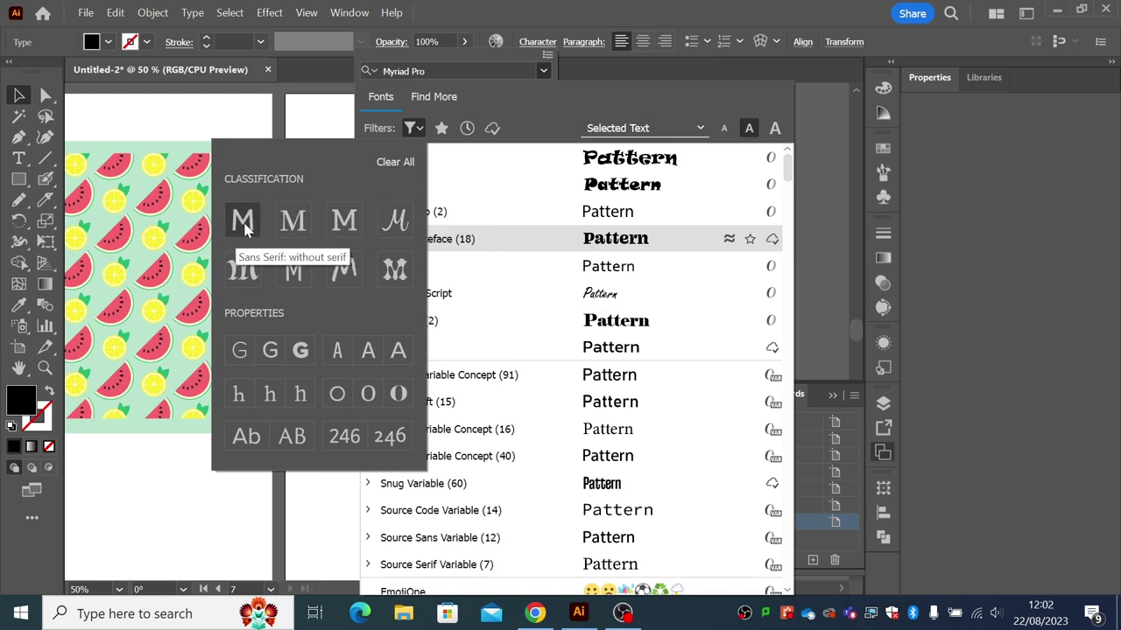
left_click(244, 224)
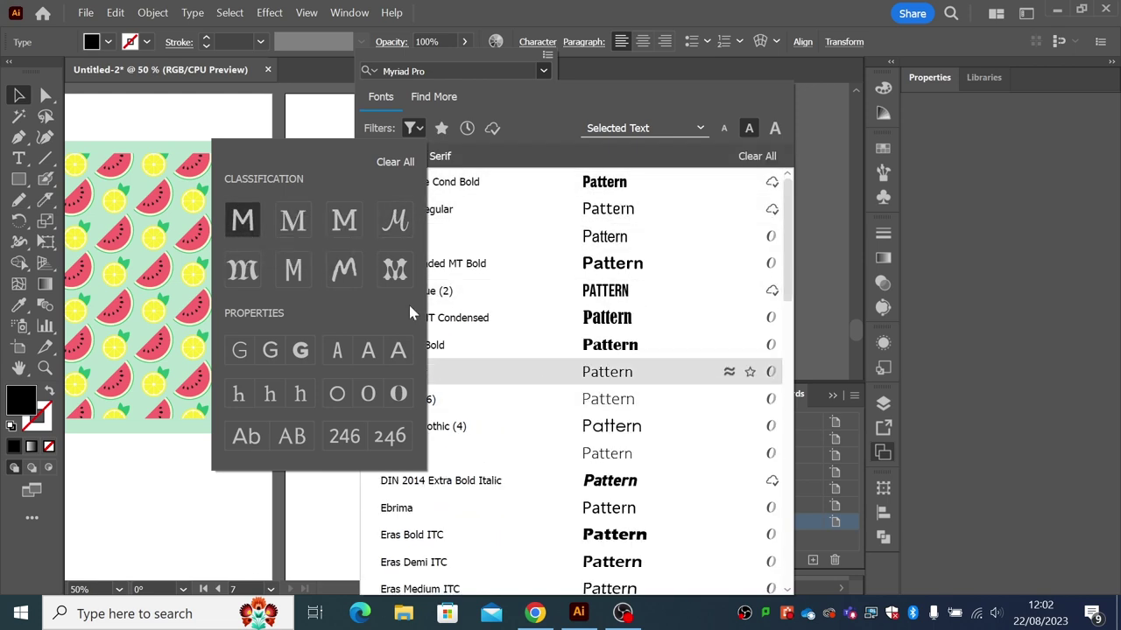
left_click(290, 223)
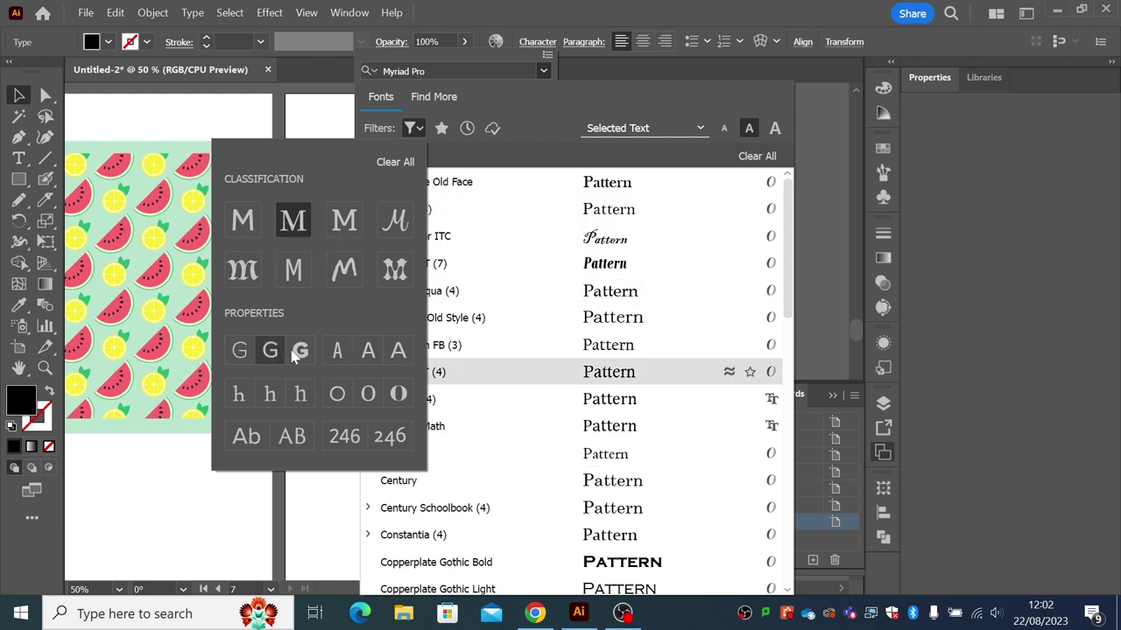
left_click(238, 352)
left_click(302, 354)
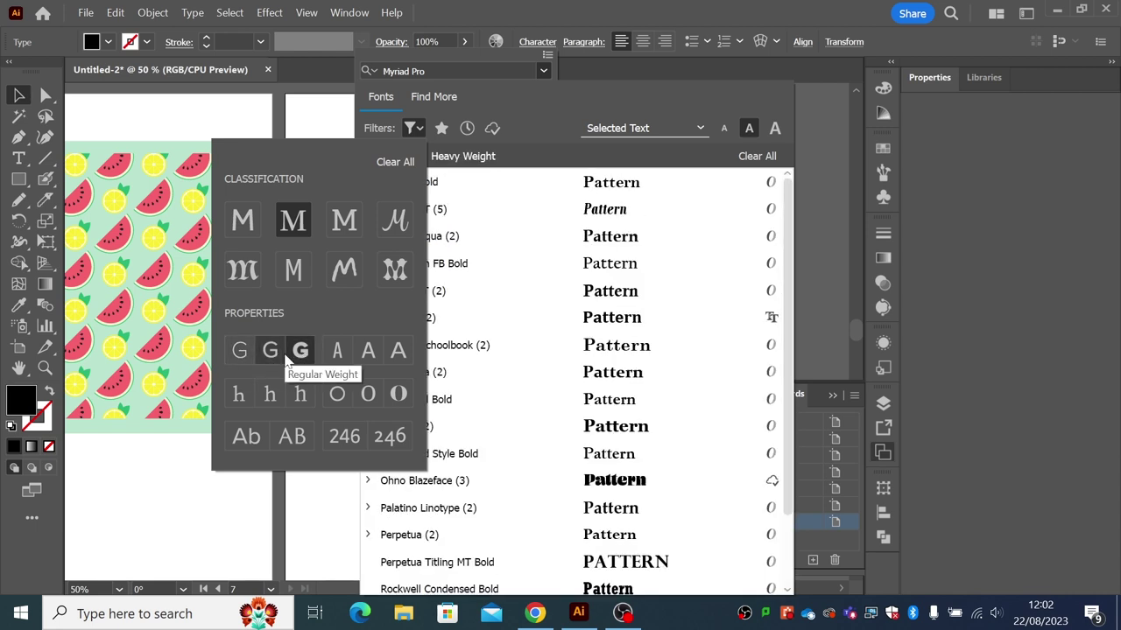
left_click(248, 362)
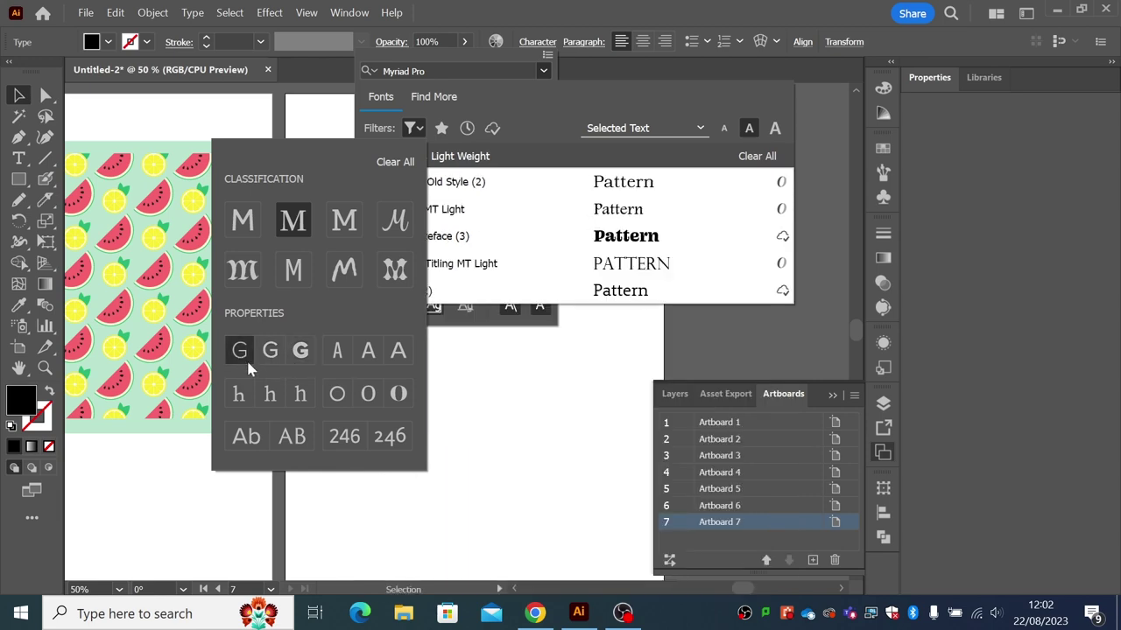
left_click(248, 354)
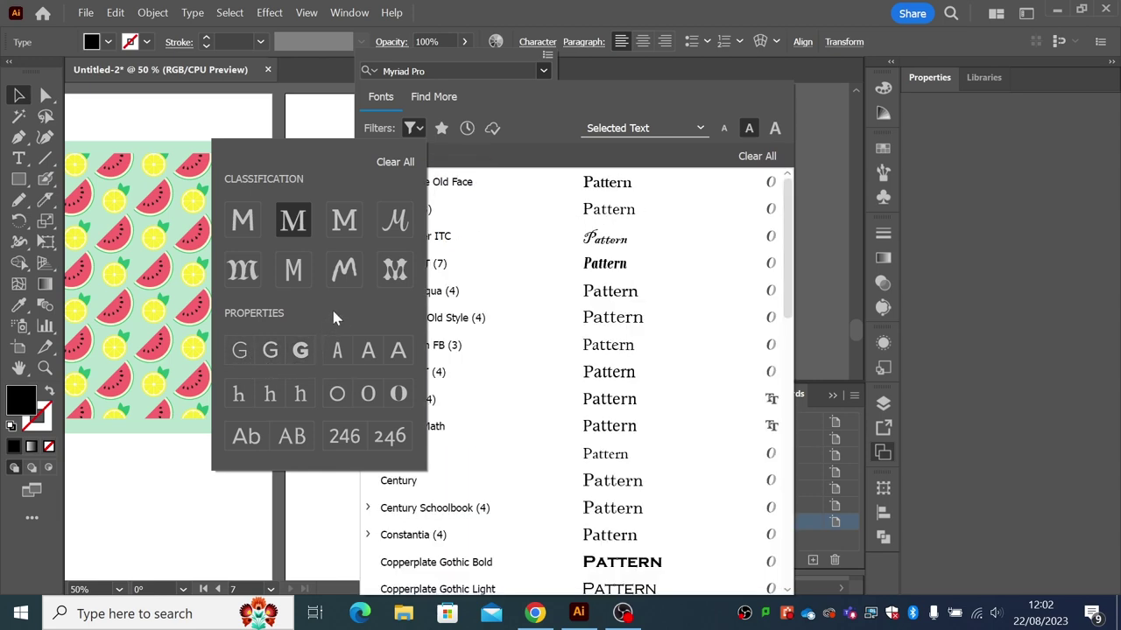
left_click(288, 230)
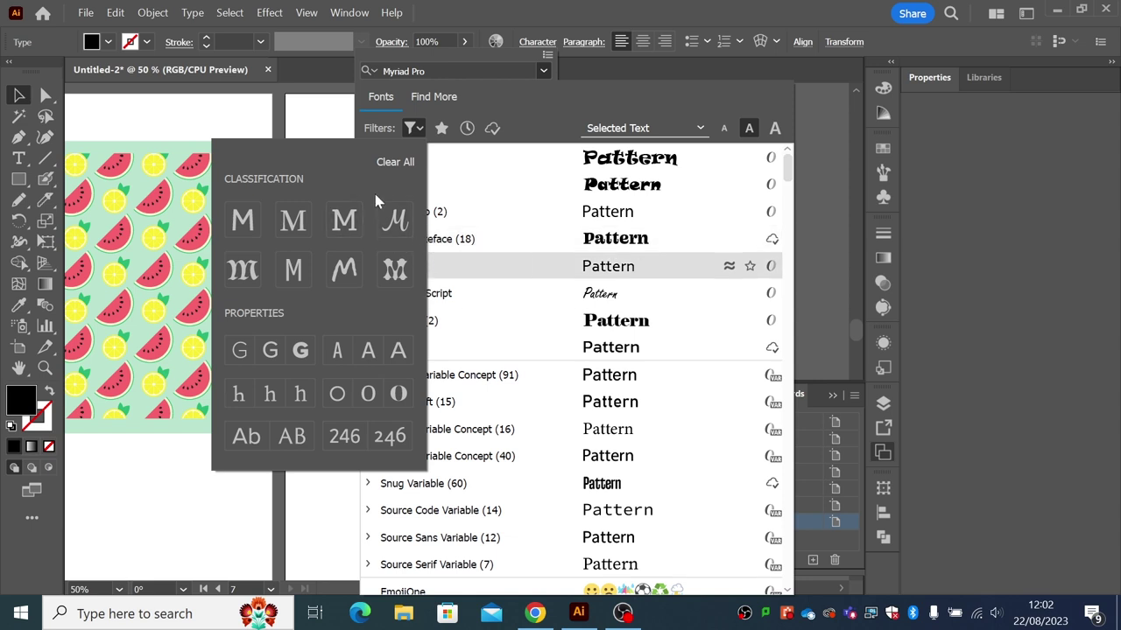
- Enlarge the font previews and set the "Pattern" heading in Blenny Black
left_click(506, 88)
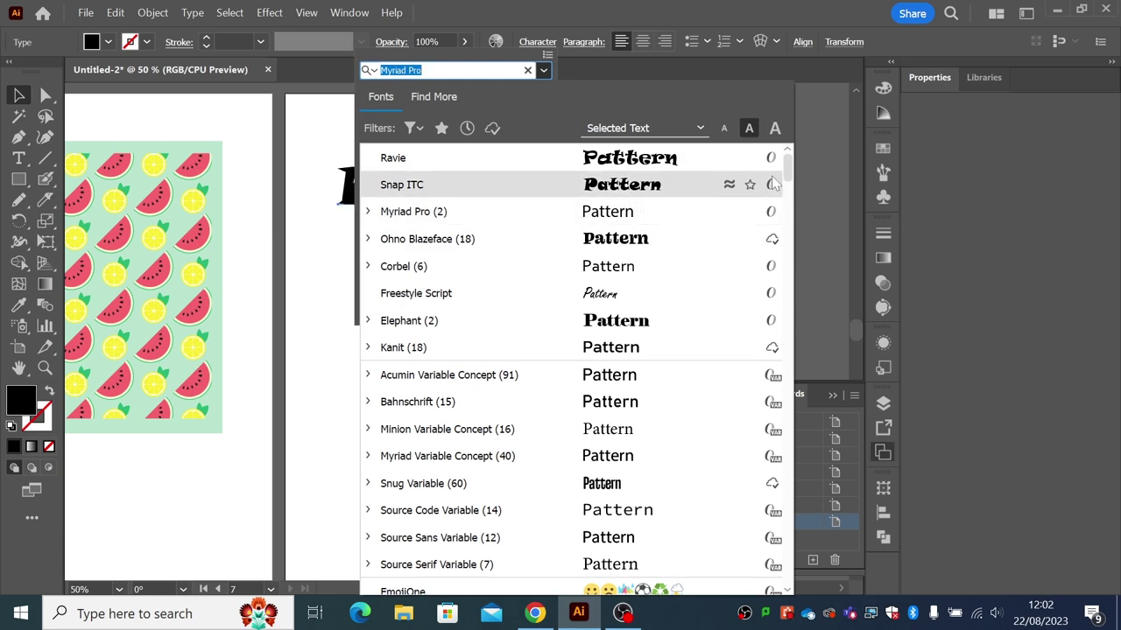
left_click(775, 128)
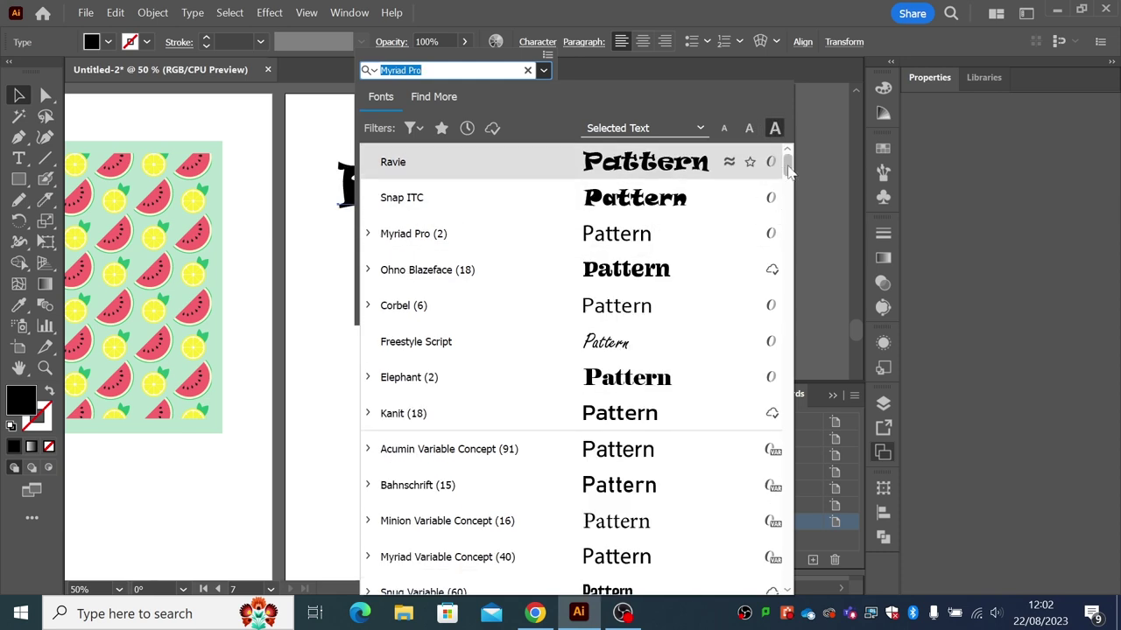
left_click_drag(787, 171, 790, 205)
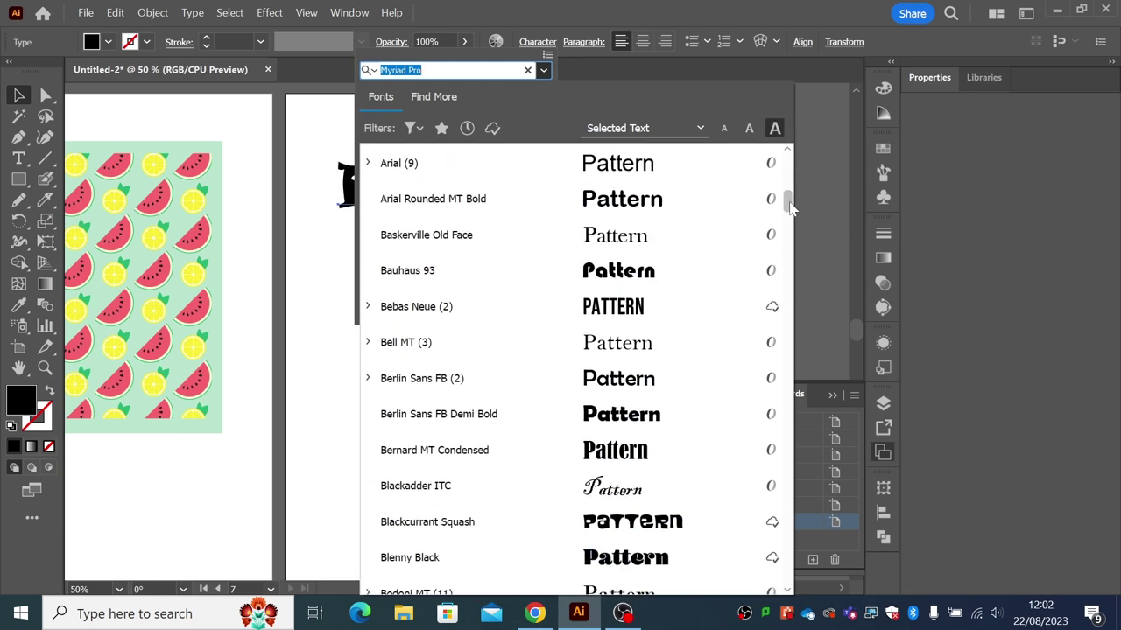
scroll(791, 206, "down", 1)
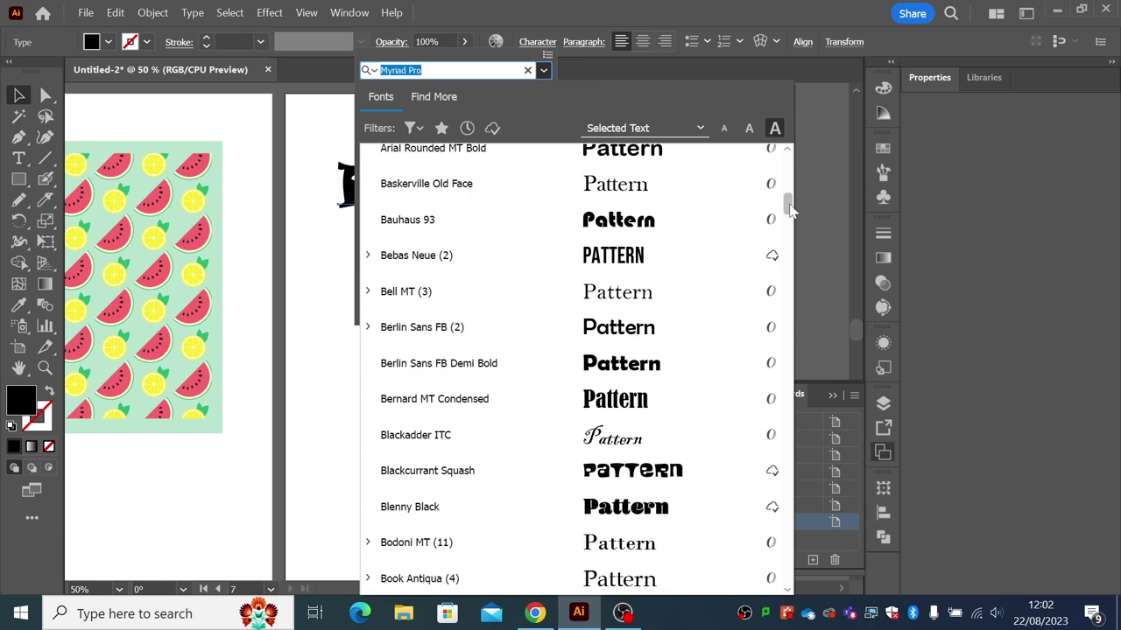
scroll(791, 210, "down", 3)
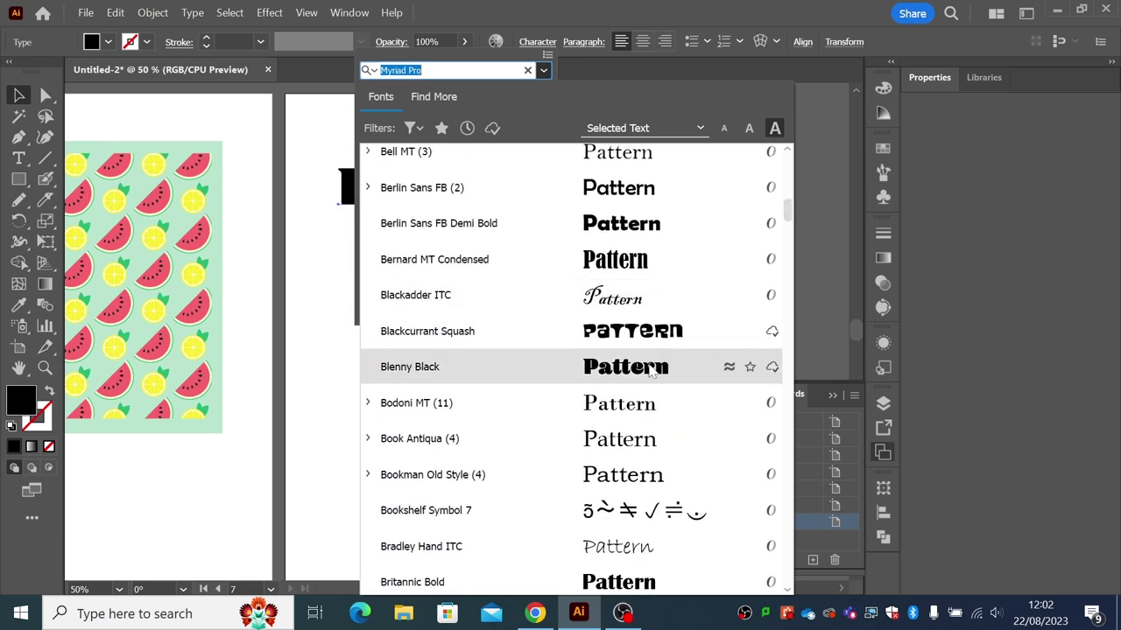
left_click(650, 372)
left_click(20, 95)
left_click(293, 167)
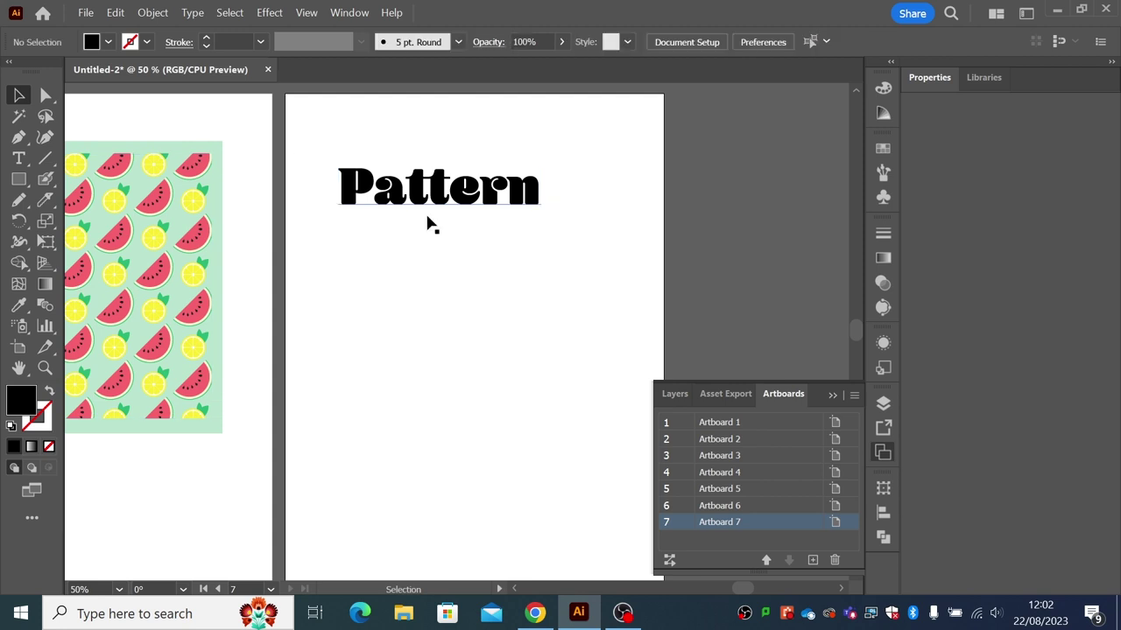
- Move the heading slightly up and left, and replace its text with "Lemon"
mouse_move(429, 222)
left_mouse_down()
mouse_move(443, 203)
mouse_move(419, 207)
left_mouse_up()
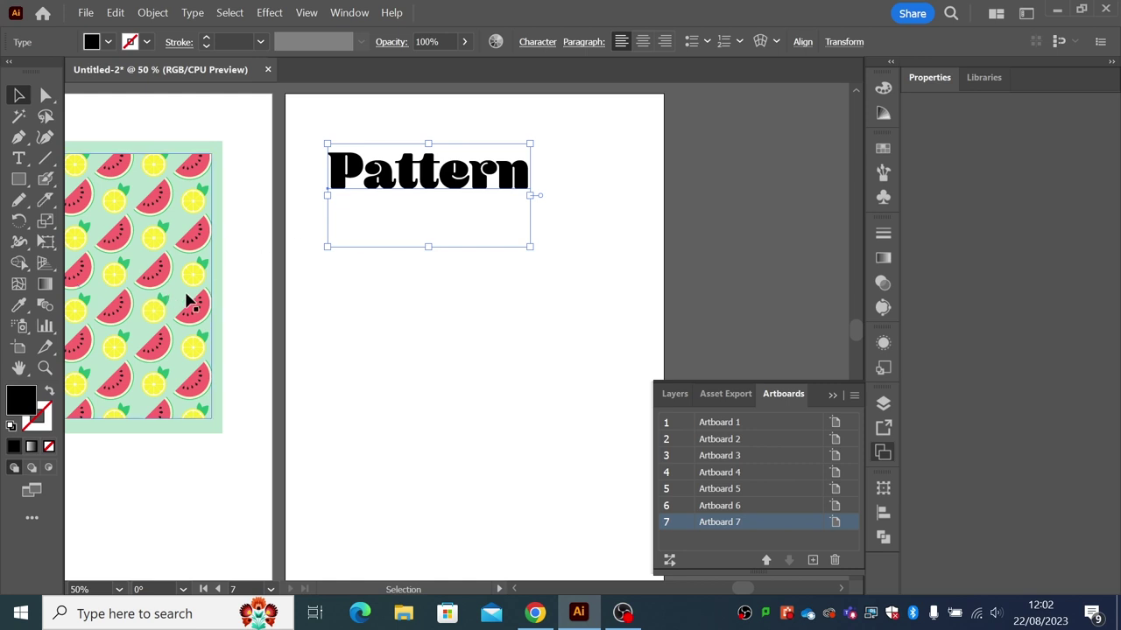
double_click(438, 196)
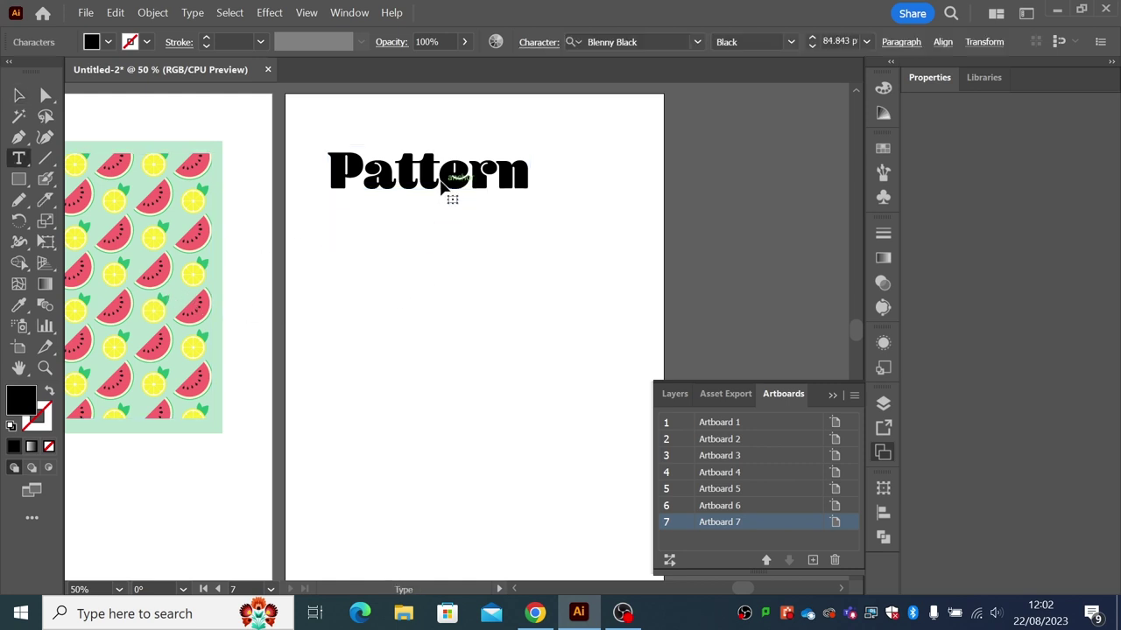
left_click_drag(525, 175, 335, 182)
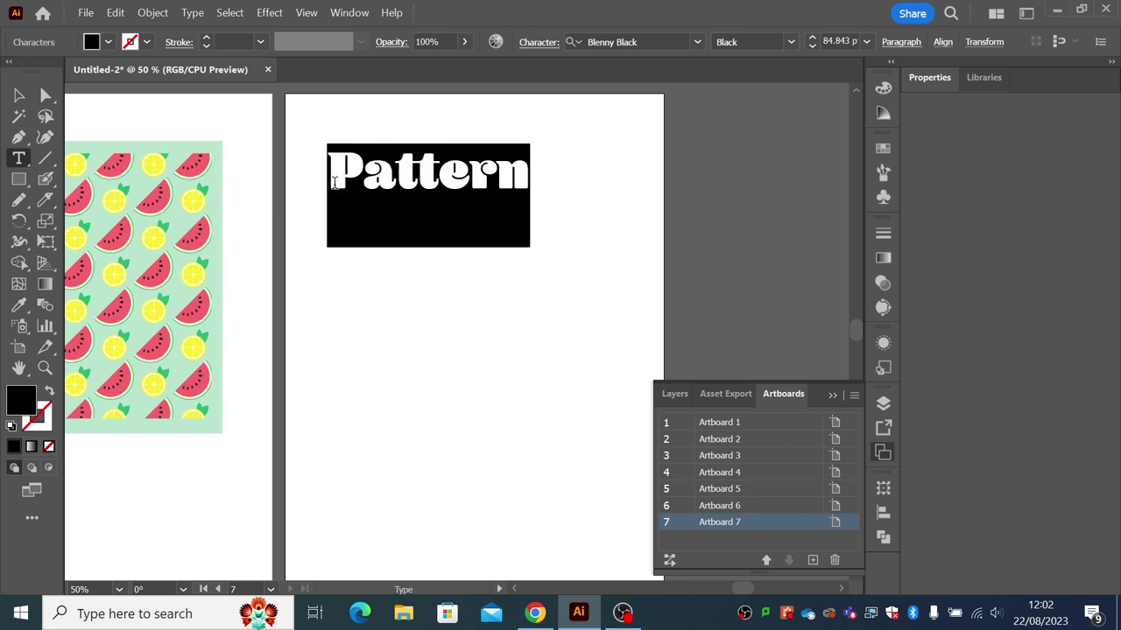
type("Lemon")
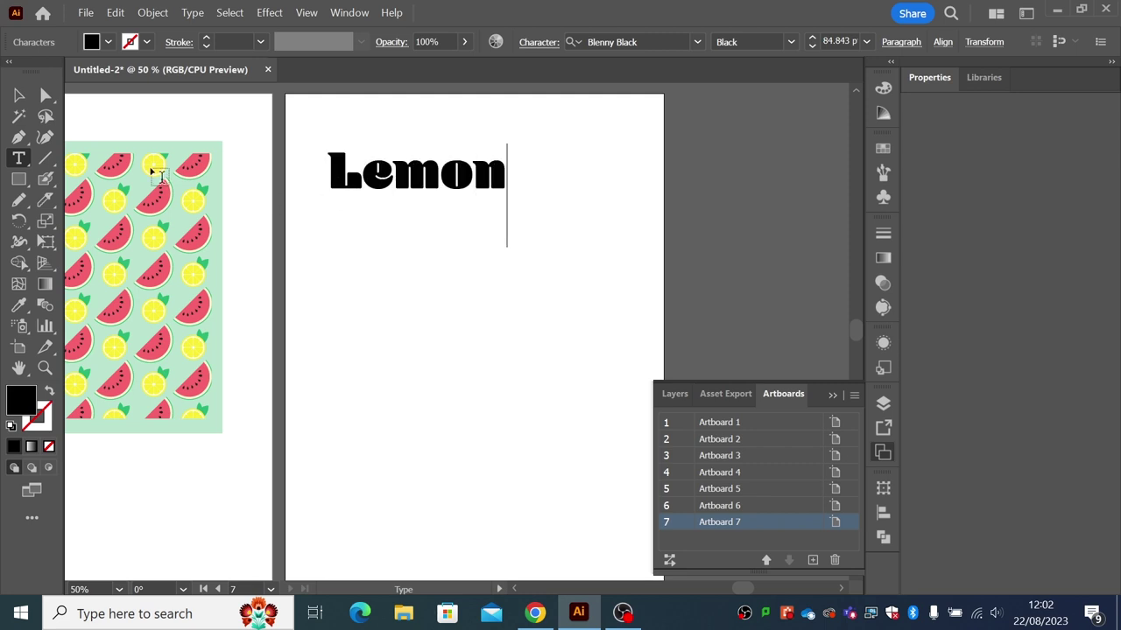
- Duplicate the "Lemon" text directly below the original and change the copy's wording to "Melon"
left_click(14, 97)
left_click(338, 180)
key("ctrl+c")
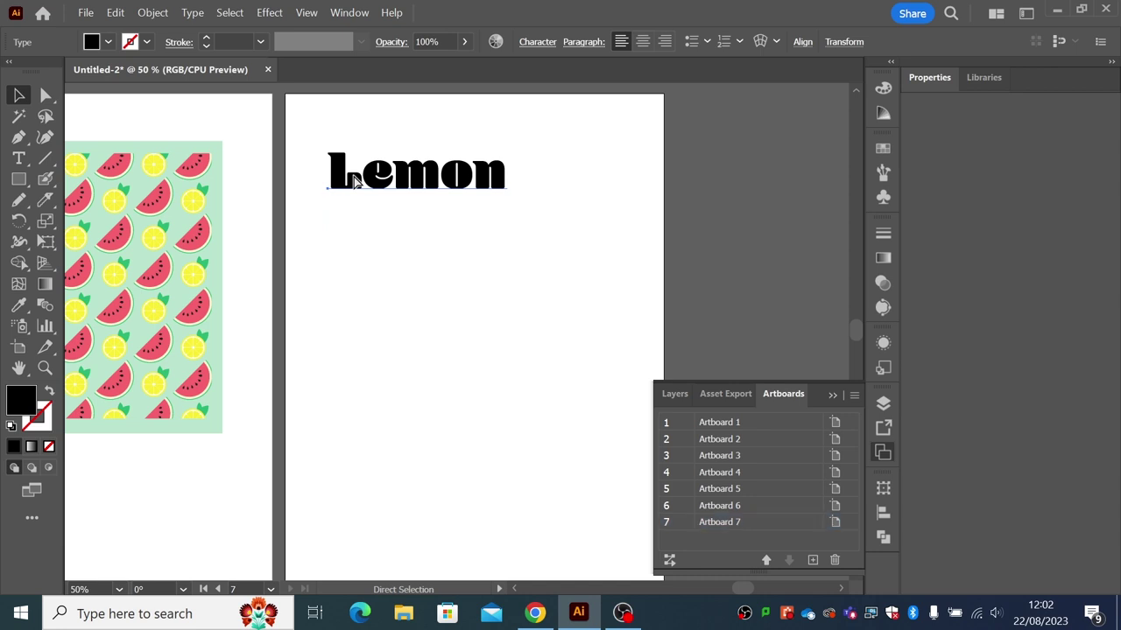
key("ctrl+v")
left_click_drag(447, 302, 421, 235)
key("t")
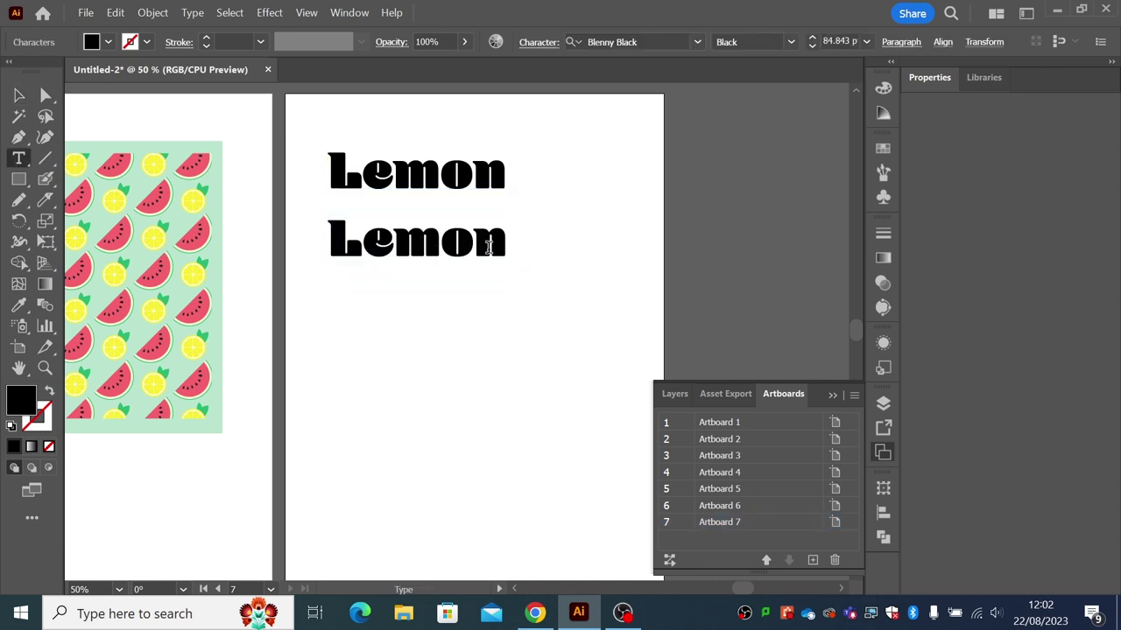
left_click_drag(508, 250, 337, 239)
type("Melon")
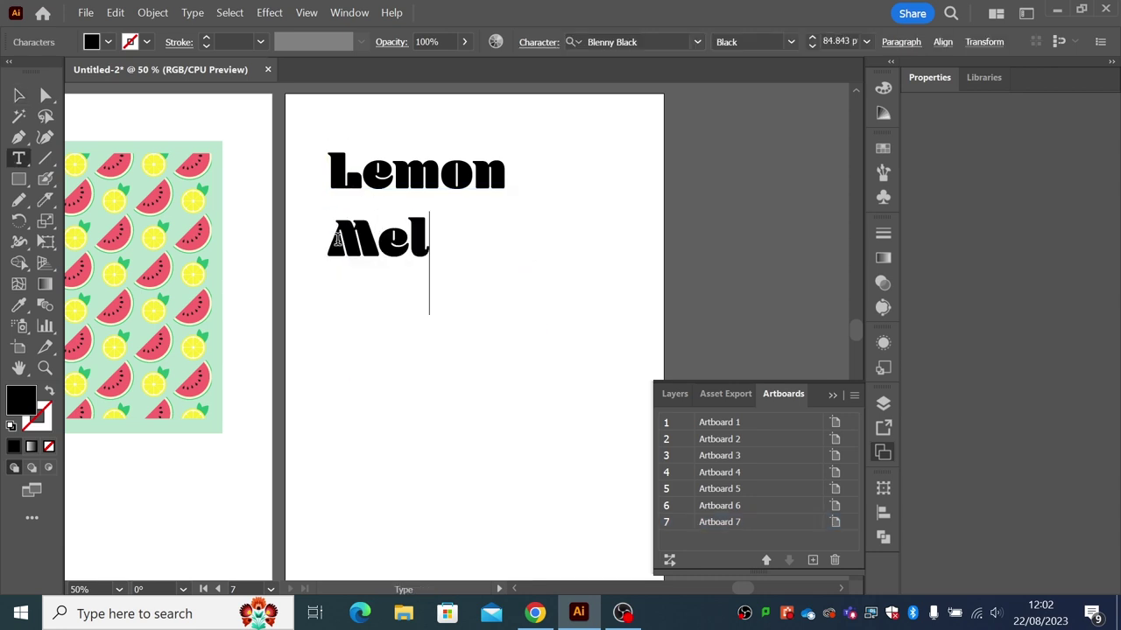
- Move "Melon" up slightly to tighten the gap beneath "Lemon", keeping the two words left-aligned
left_click(19, 95)
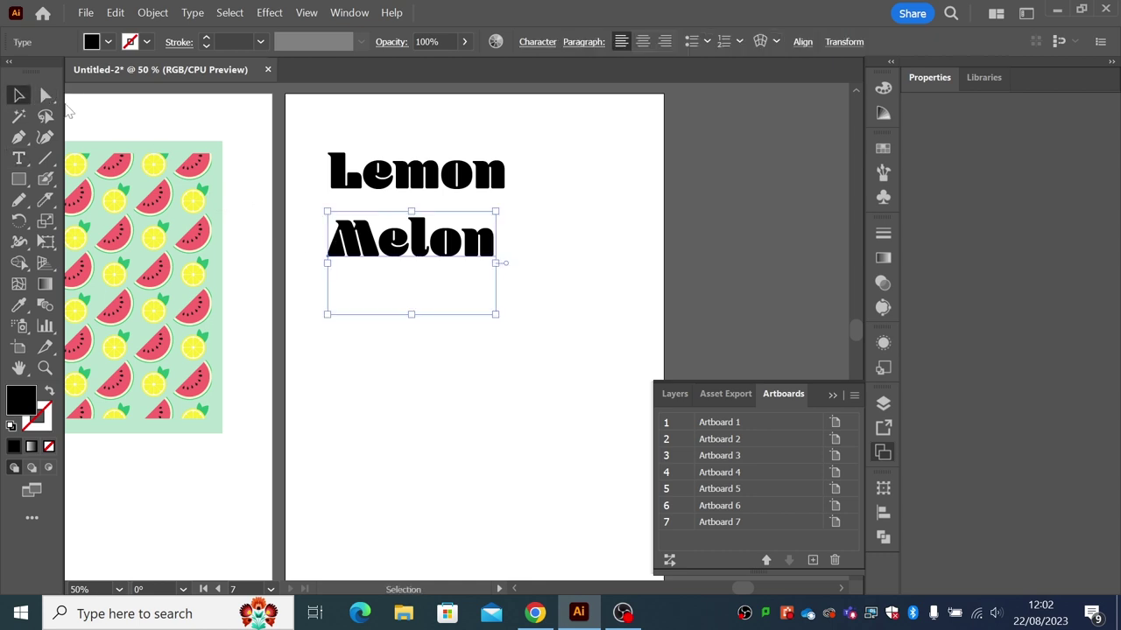
left_click(323, 200)
left_click_drag(341, 232, 343, 223)
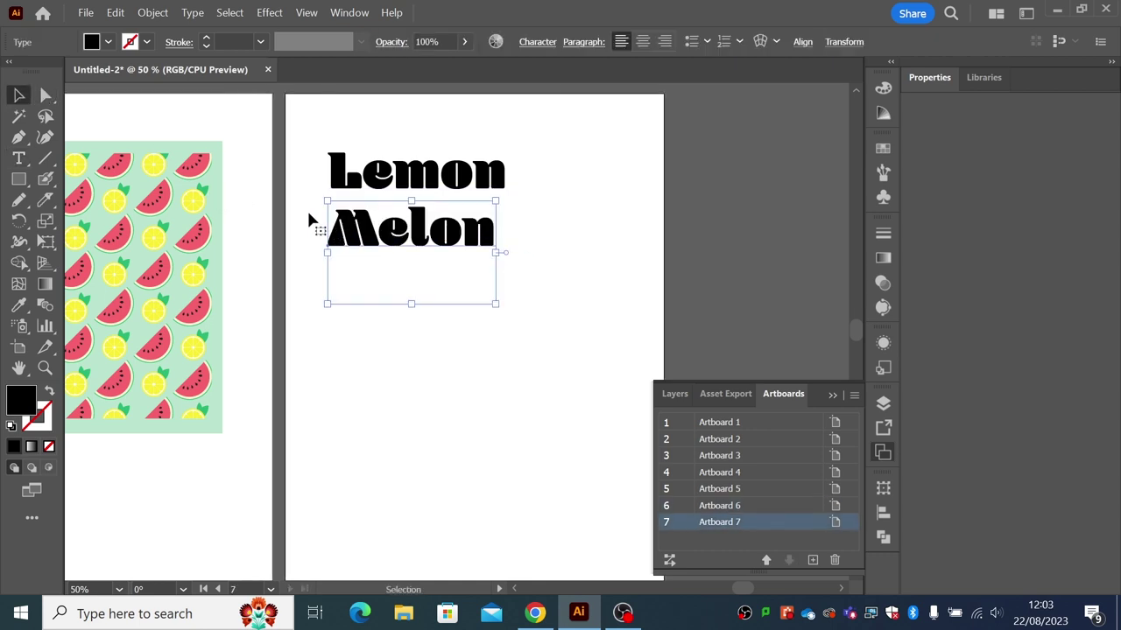
- Duplicate the "Lemon" and "Melon" pair and place the copy directly beneath the original pair
left_click_drag(307, 167, 384, 301)
key("ctrl+c")
left_click(421, 257)
key("ctrl+v")
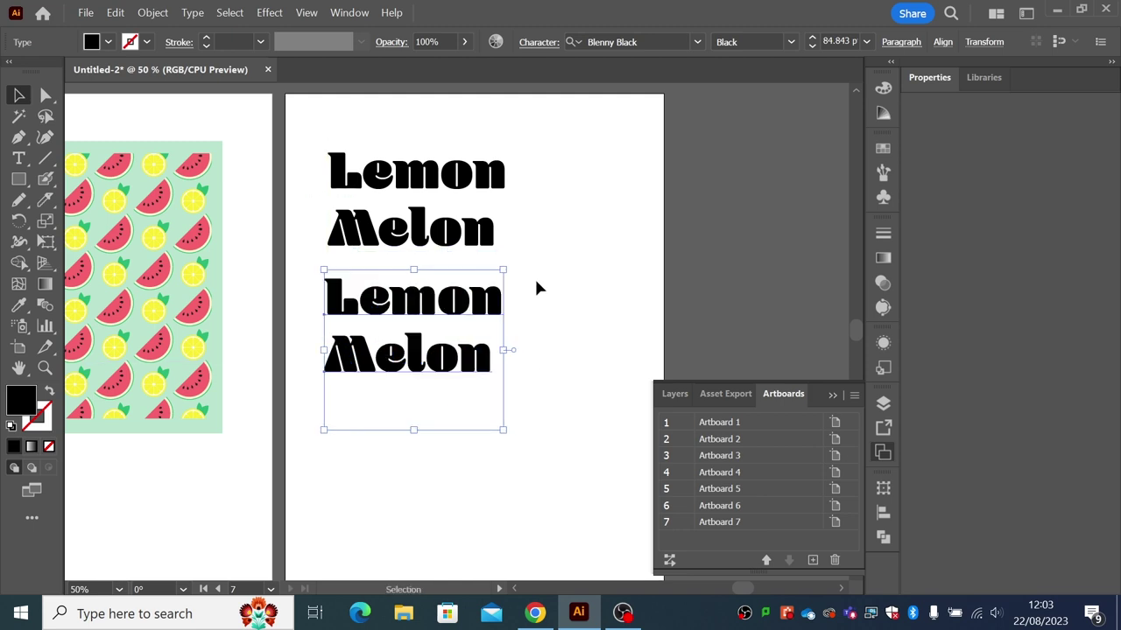
left_click(535, 288)
- Change the font of the copied "Lemon" to Snap ITC
left_click(484, 302)
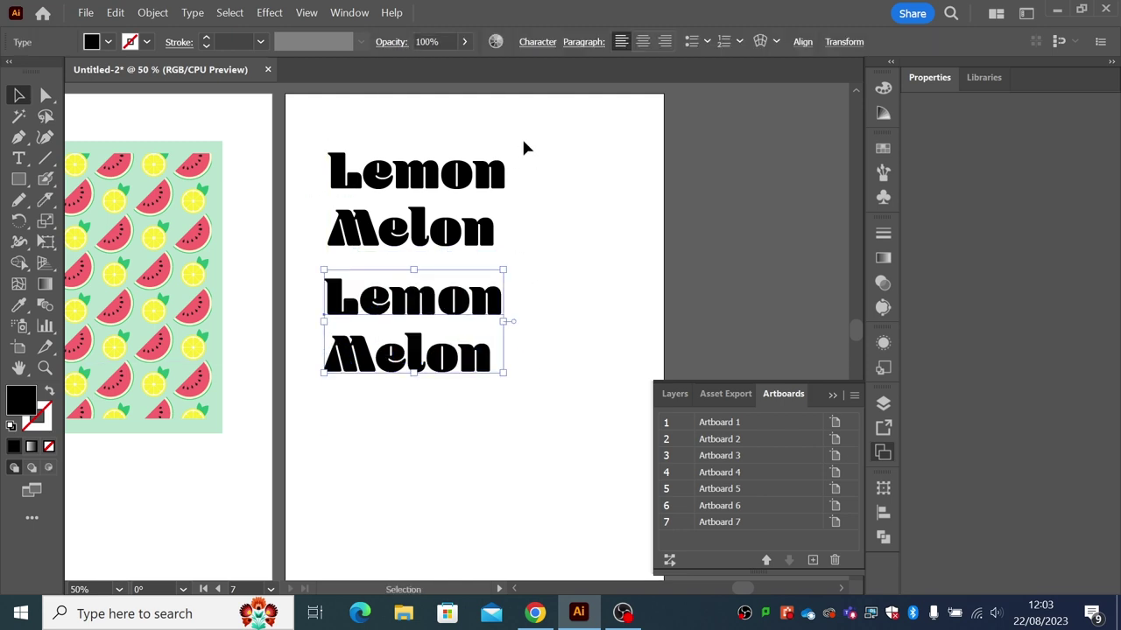
left_click(535, 46)
left_click(542, 72)
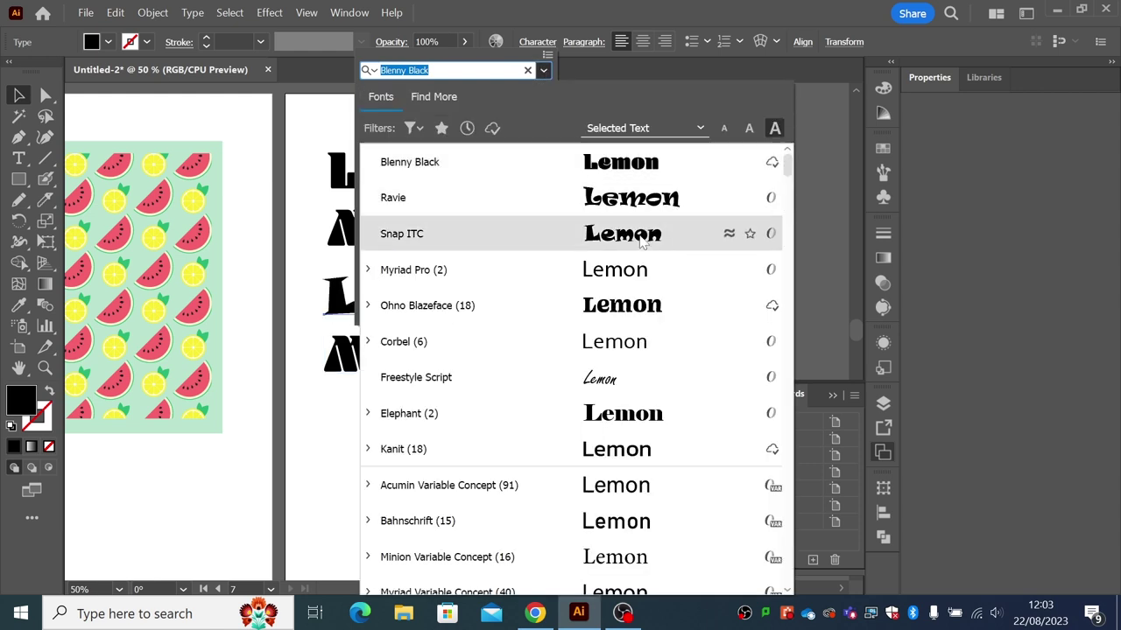
left_click(640, 244)
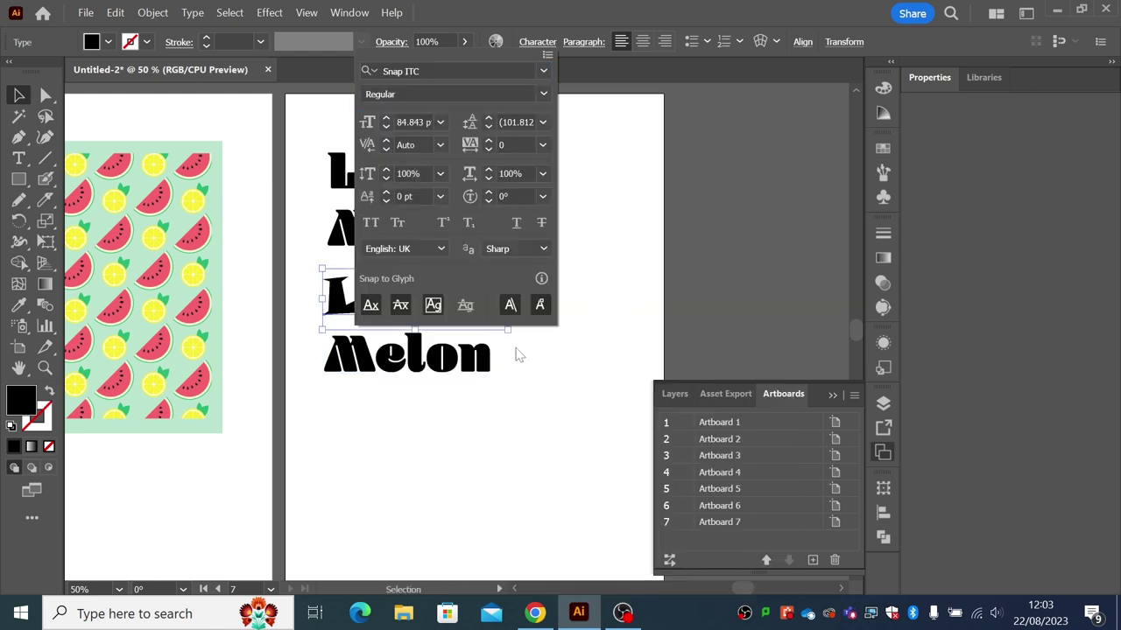
- Change the font of the copied "Melon" to Elephant
left_click(477, 376)
left_click(457, 368)
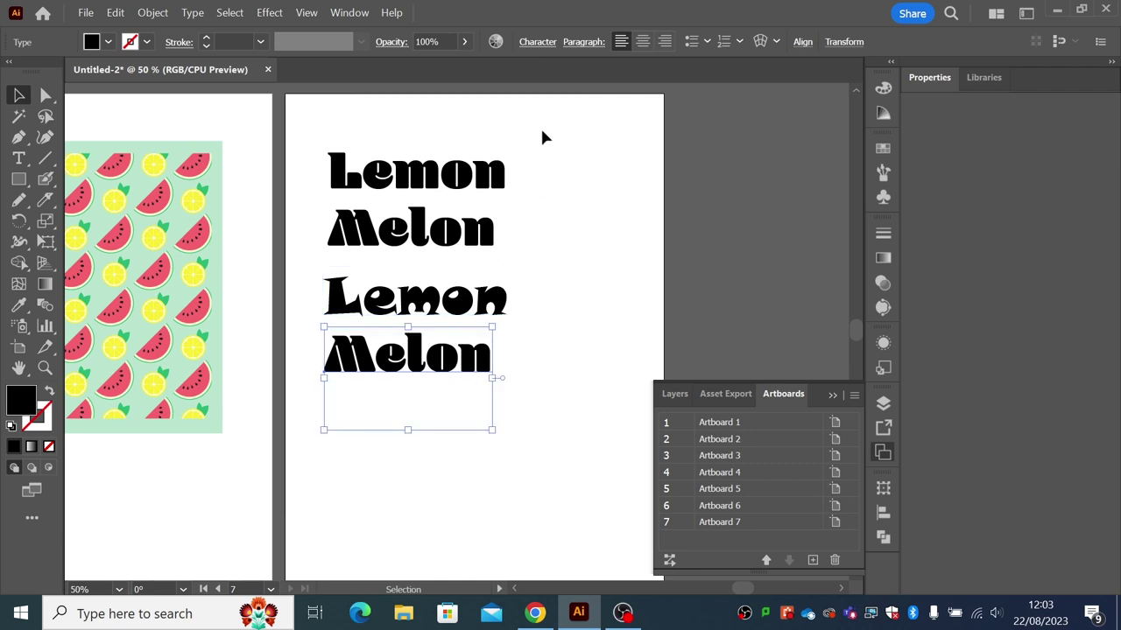
left_click(550, 45)
left_click(544, 71)
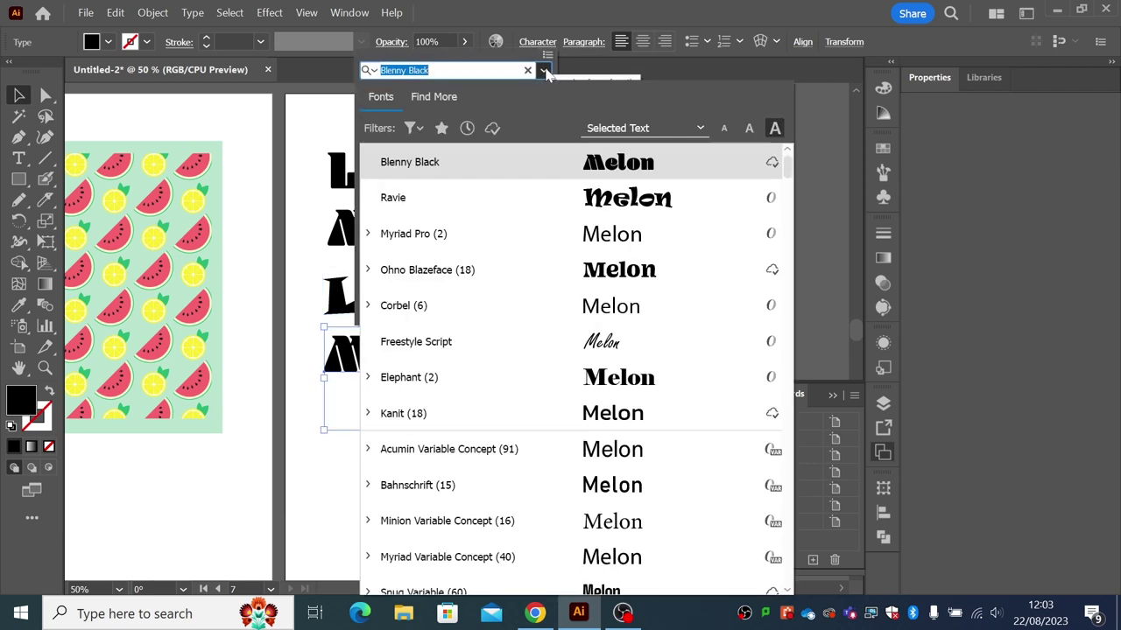
left_click(616, 383)
left_click(592, 386)
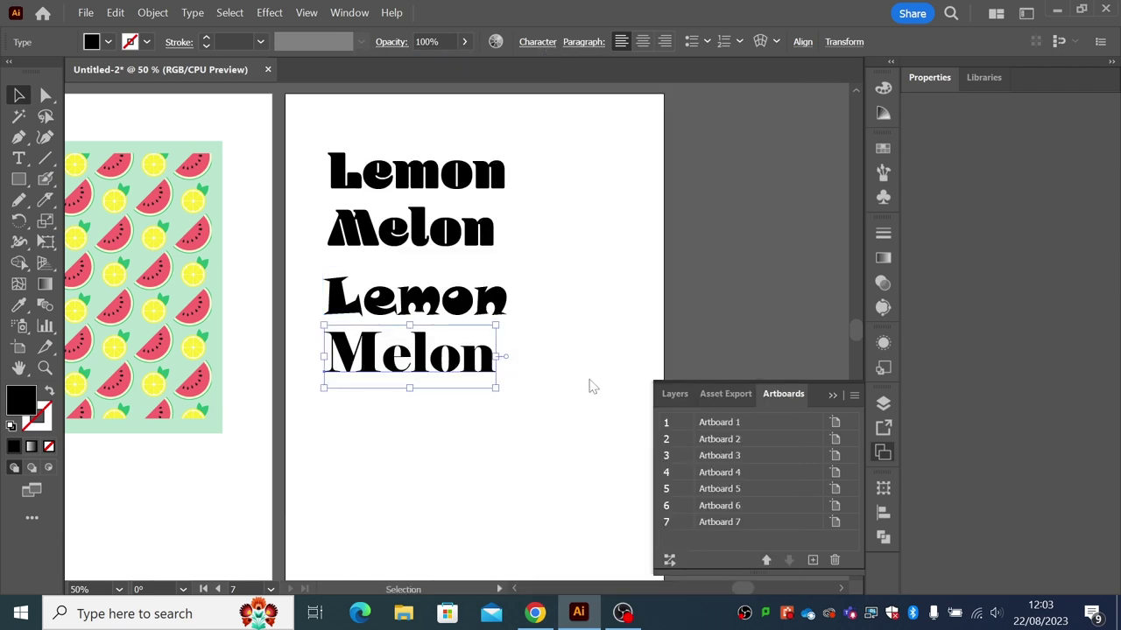
- Duplicate the Blenny Black "Melon" together with the Snap ITC "Lemon" and Elephant "Melon", placing the three copies below the existing lines
left_click_drag(537, 421, 433, 246)
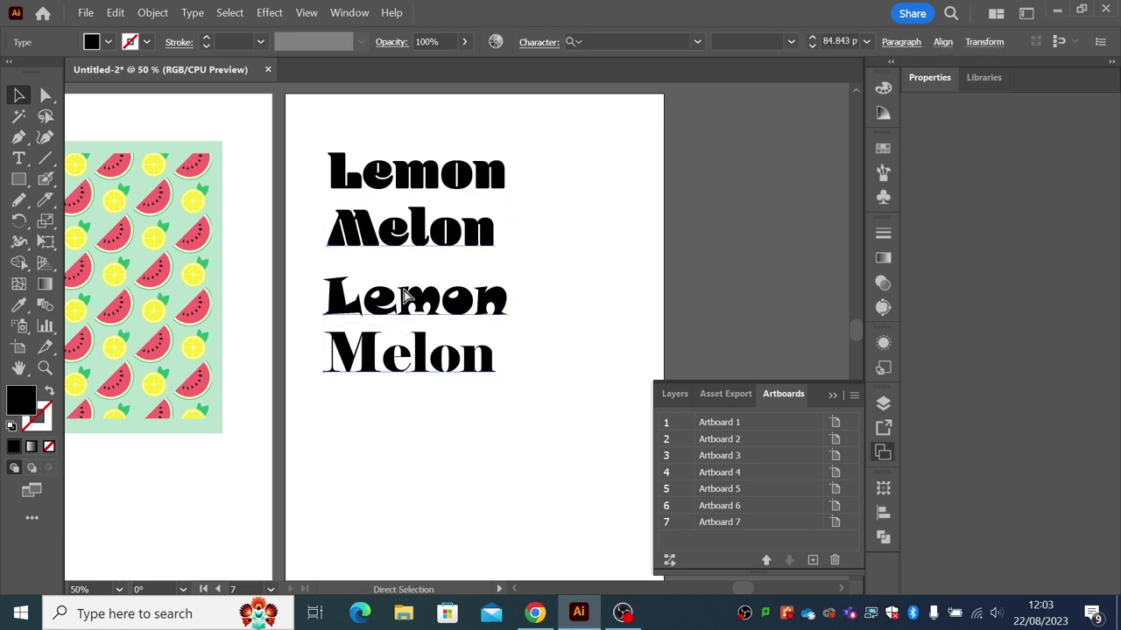
left_click_drag(419, 308, 418, 497)
left_click_drag(576, 426, 546, 385)
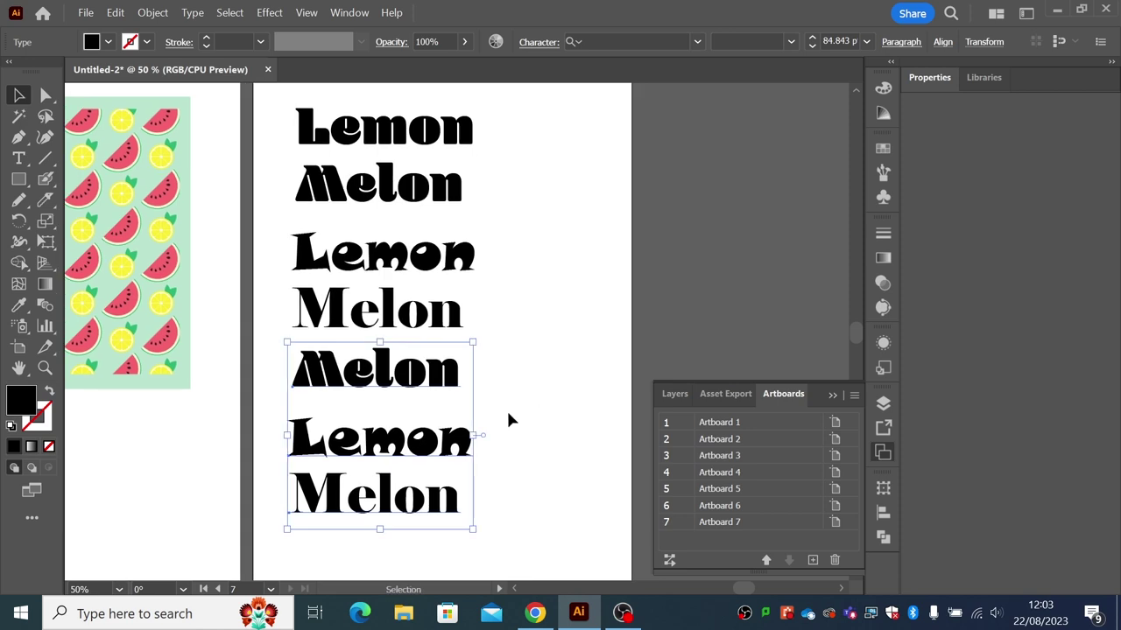
left_click(507, 410)
- Change the font of the duplicated Blenny Black "Melon" to Snug Variable
left_click(445, 377)
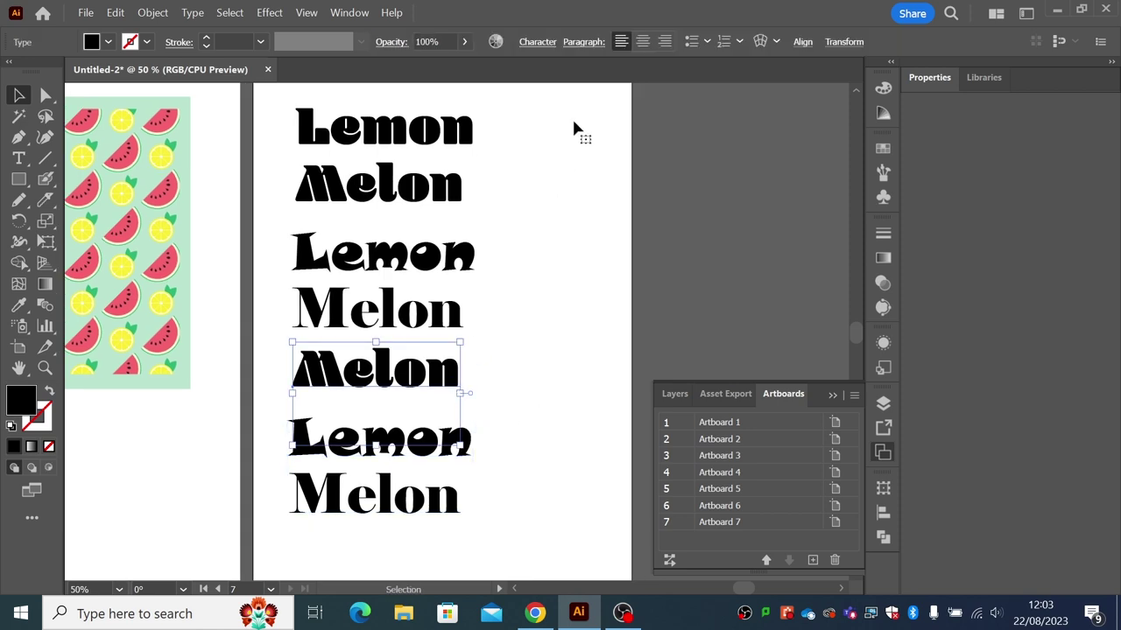
left_click(541, 42)
left_click(544, 71)
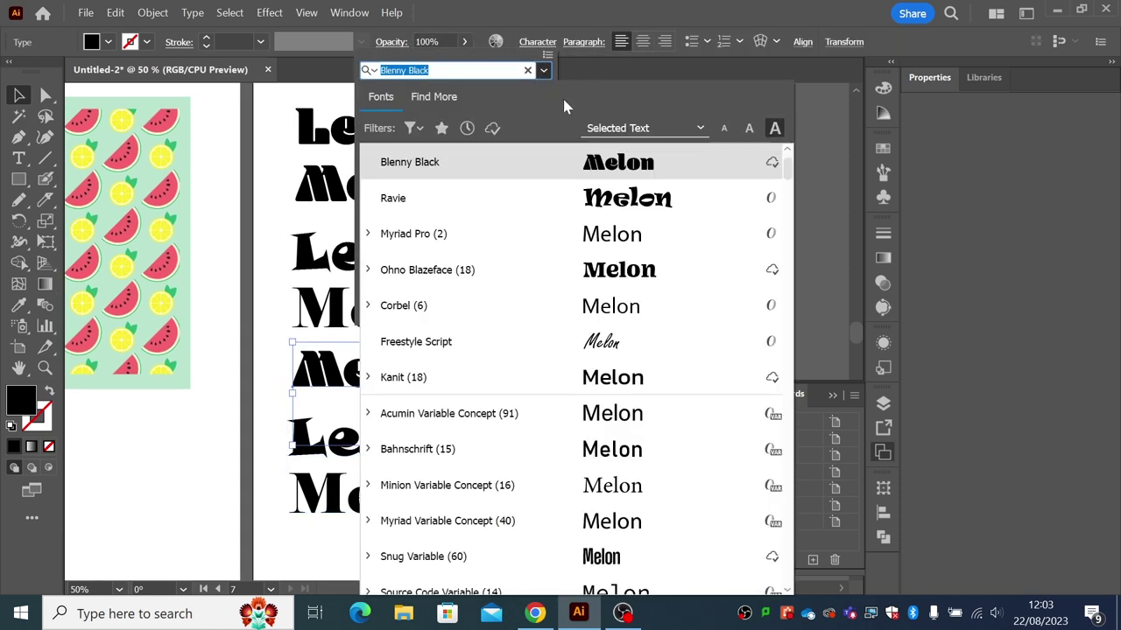
scroll(633, 321, "down", 3)
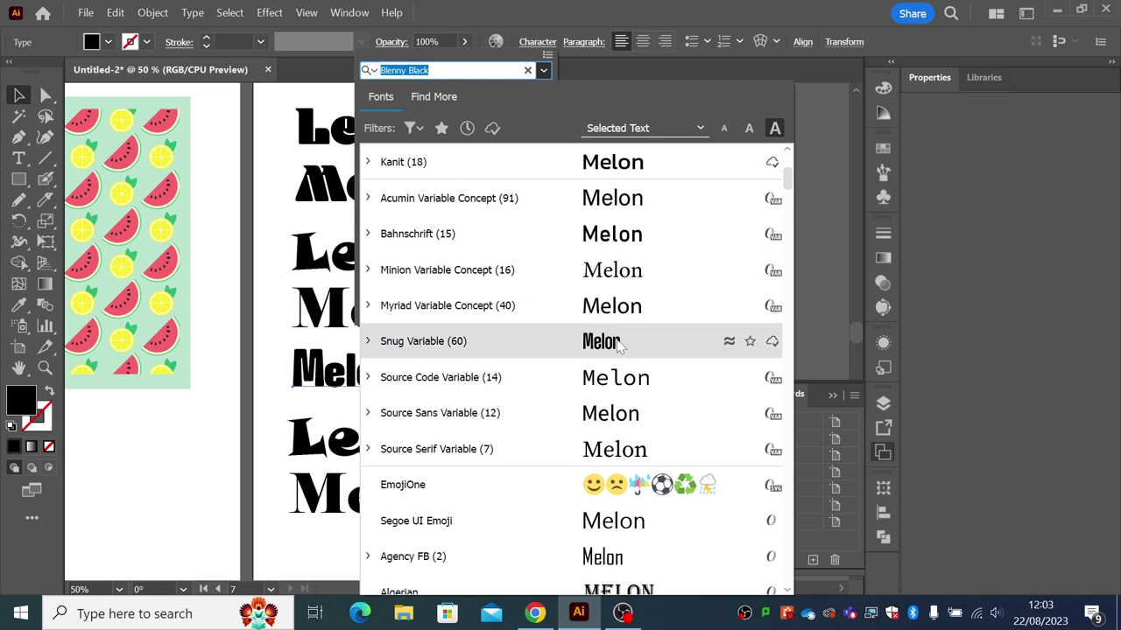
left_click(609, 347)
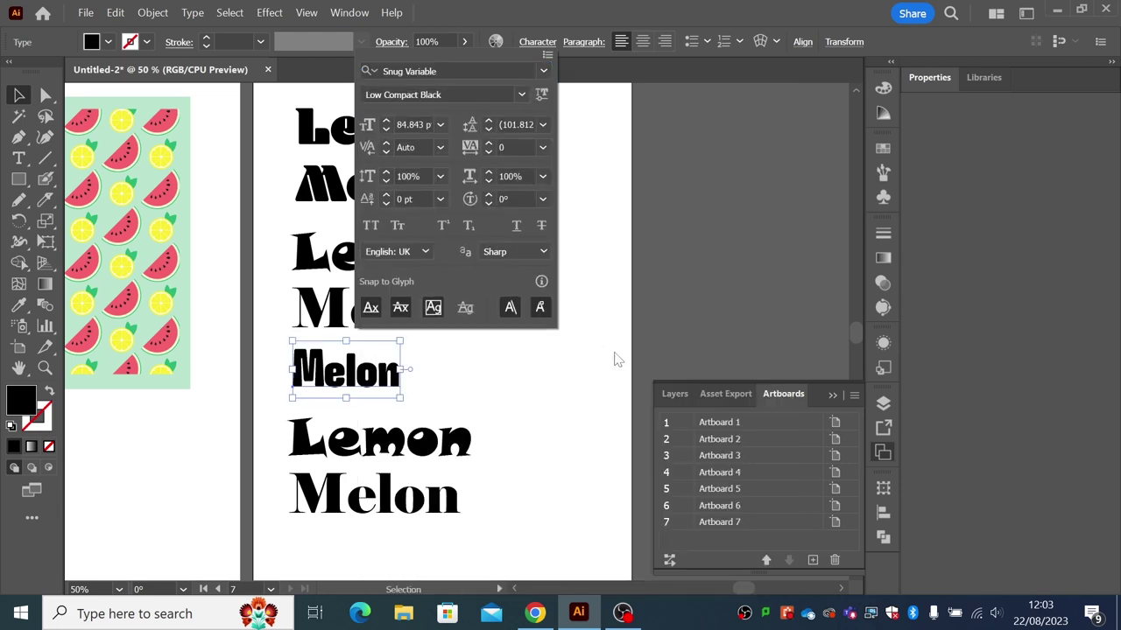
- Change the font of the lowest "Lemon" to Blackcurrant Squash
left_click(489, 438)
left_click(463, 452)
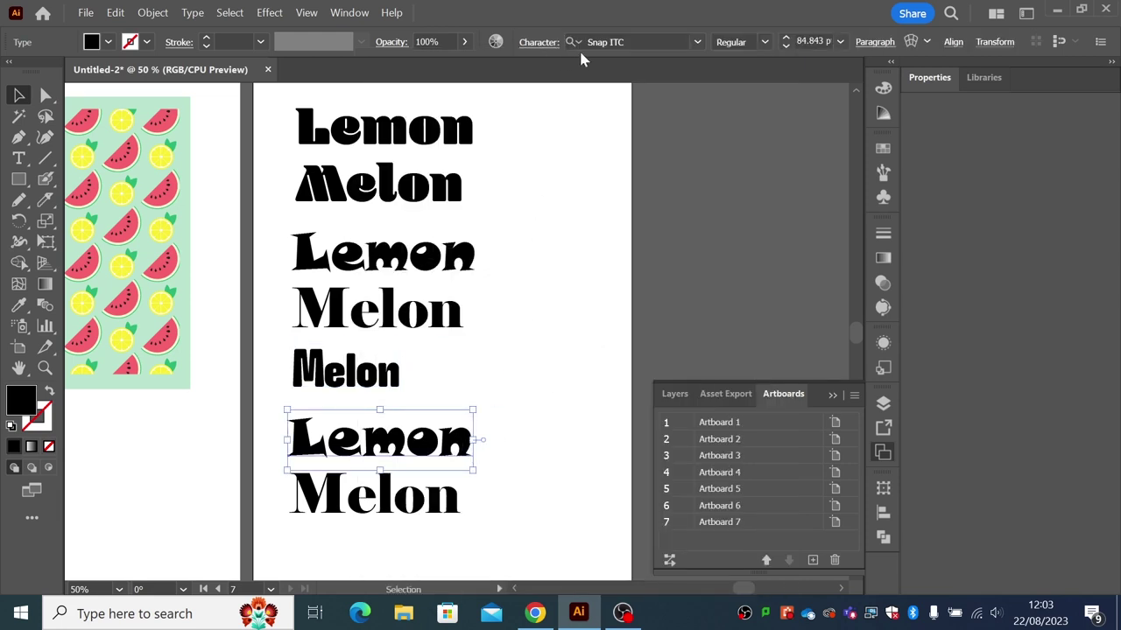
left_click(544, 42)
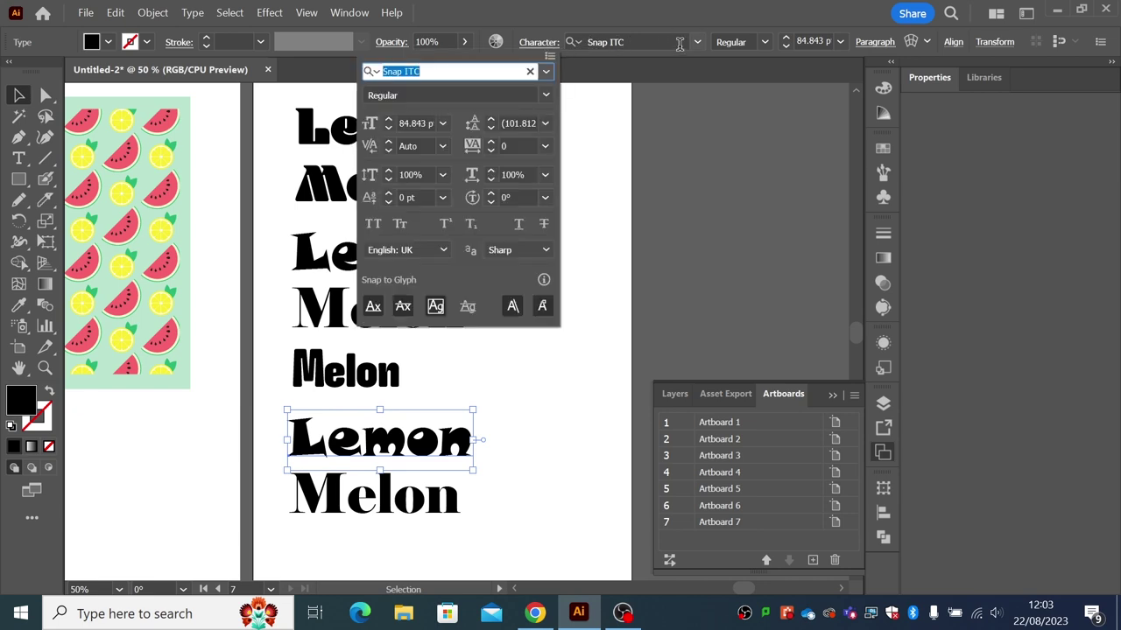
left_click(697, 51)
left_click(698, 49)
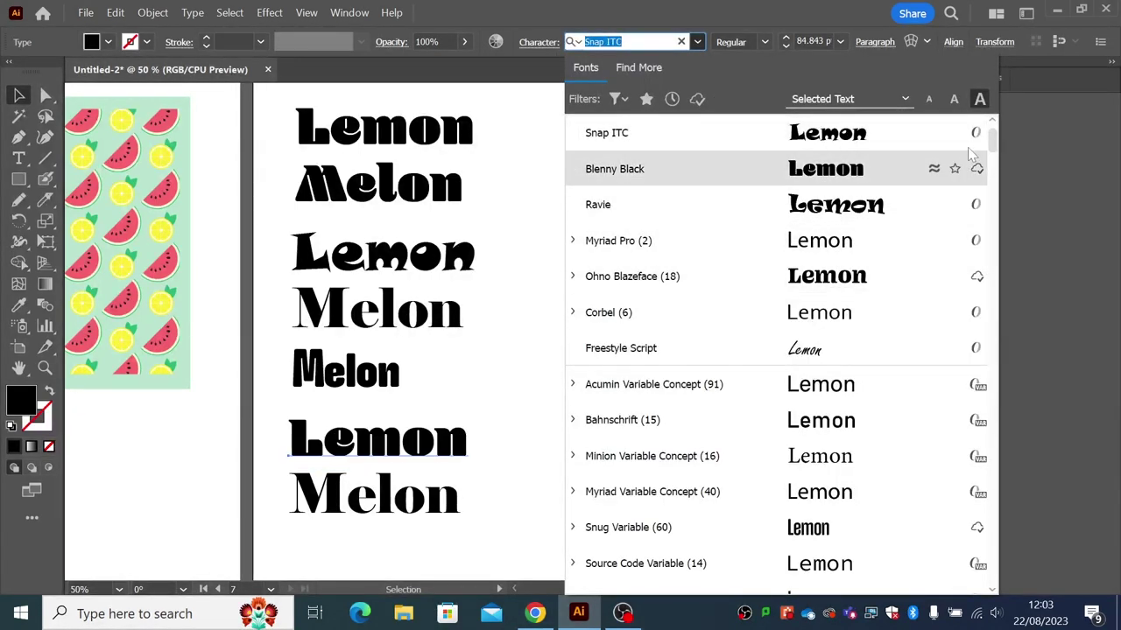
left_click_drag(994, 144, 999, 193)
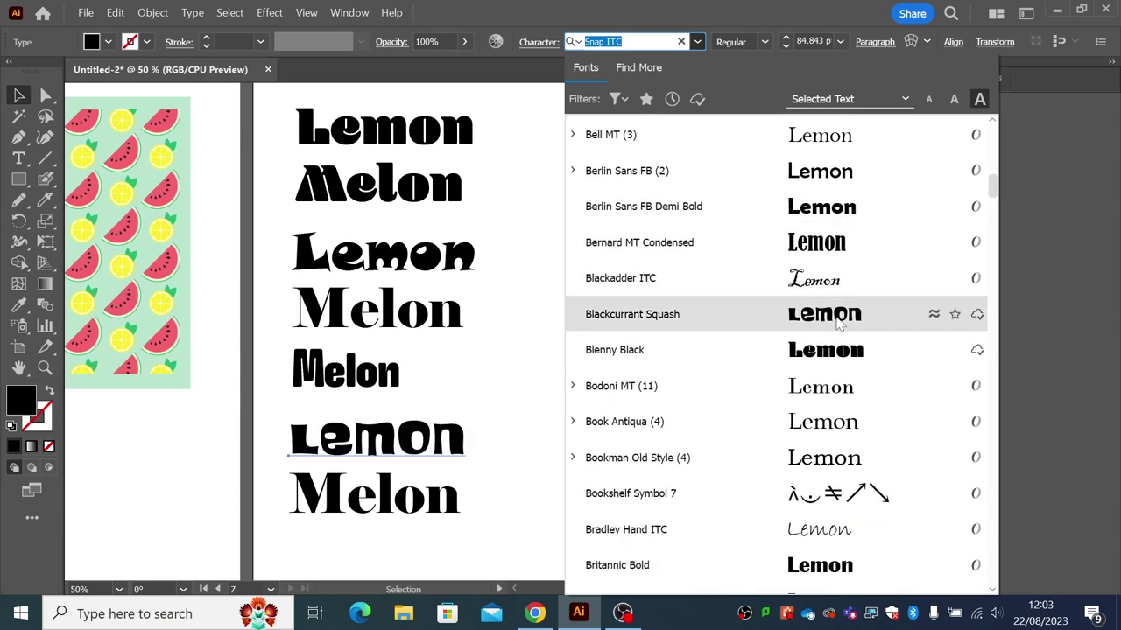
left_click(838, 323)
- Change the font of the lowest "Melon" to Brush Script MT Italic and deselect it
left_click(463, 505)
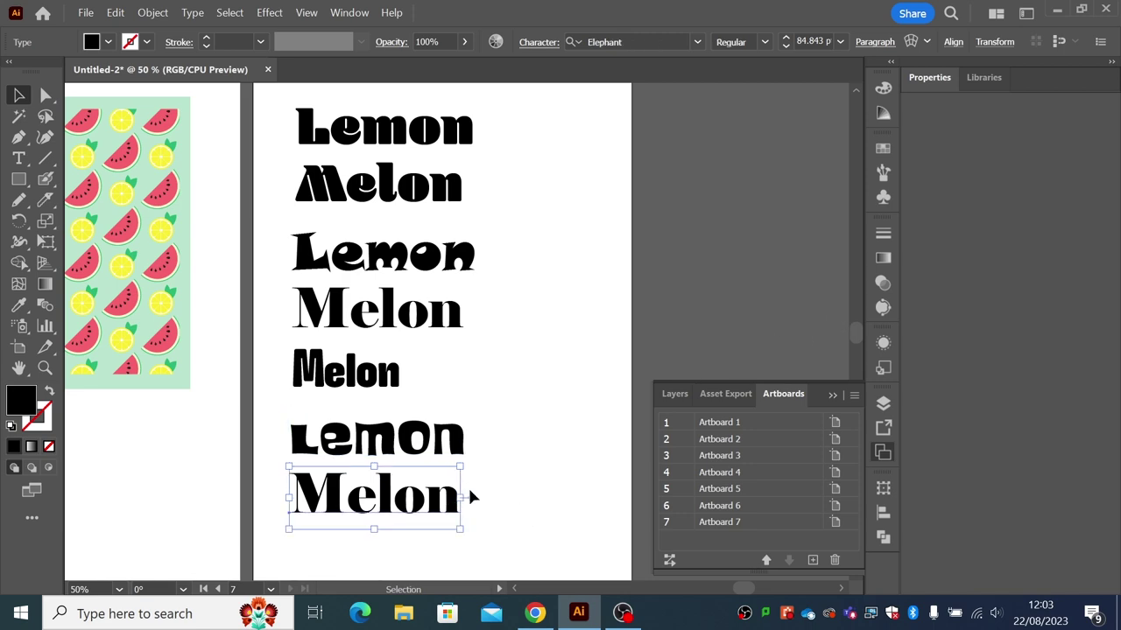
left_click(698, 42)
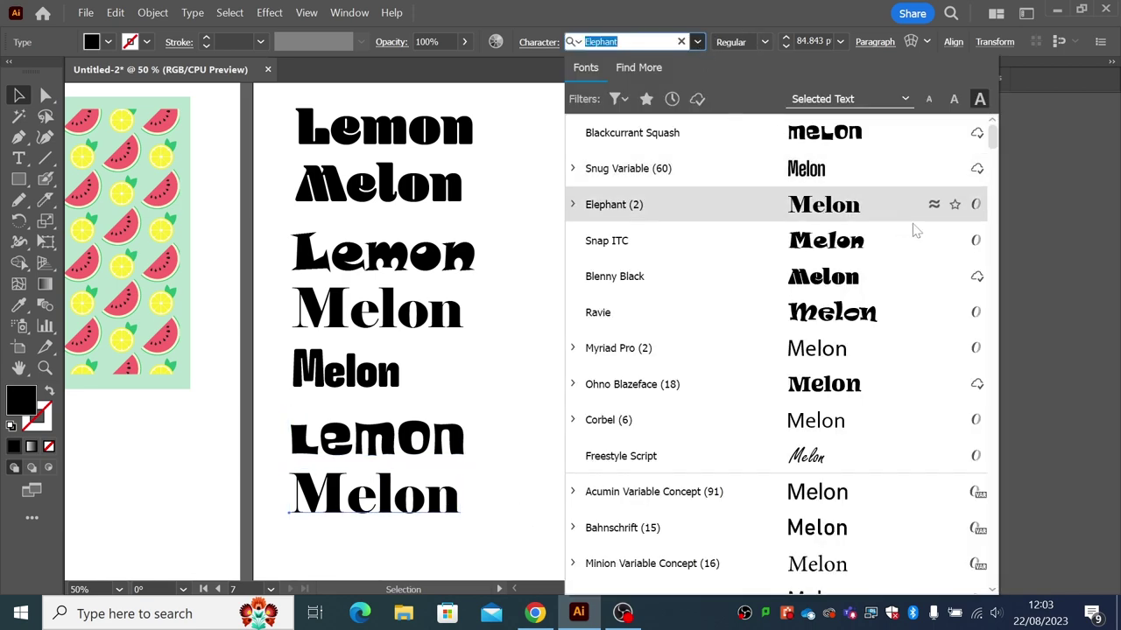
scroll(996, 173, "down", 4)
left_click_drag(995, 169, 996, 210)
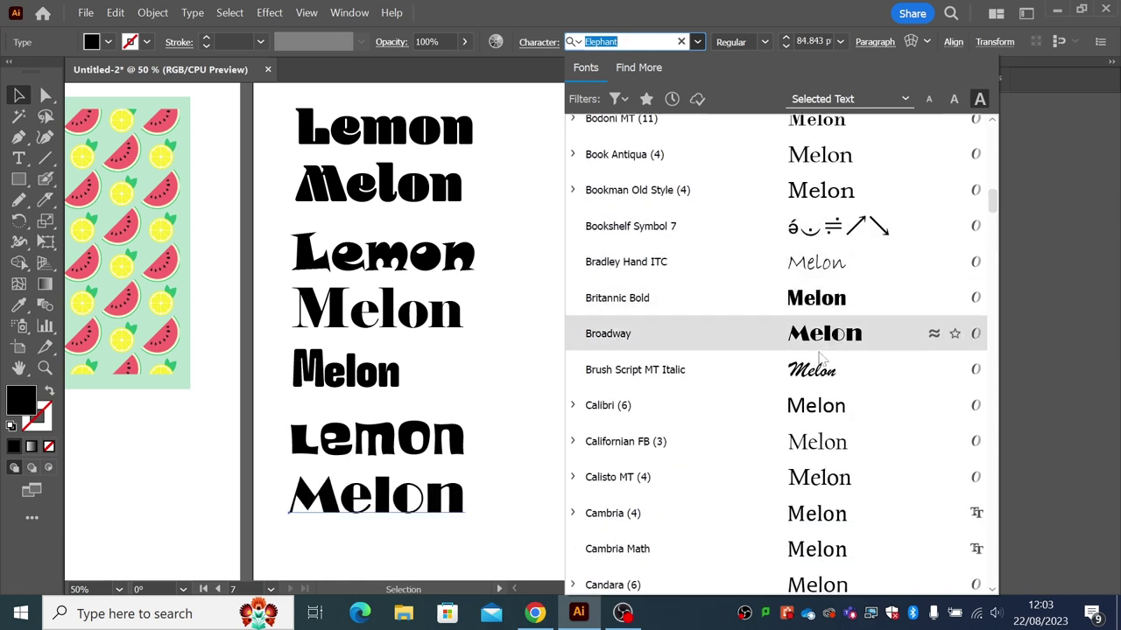
left_click(911, 370)
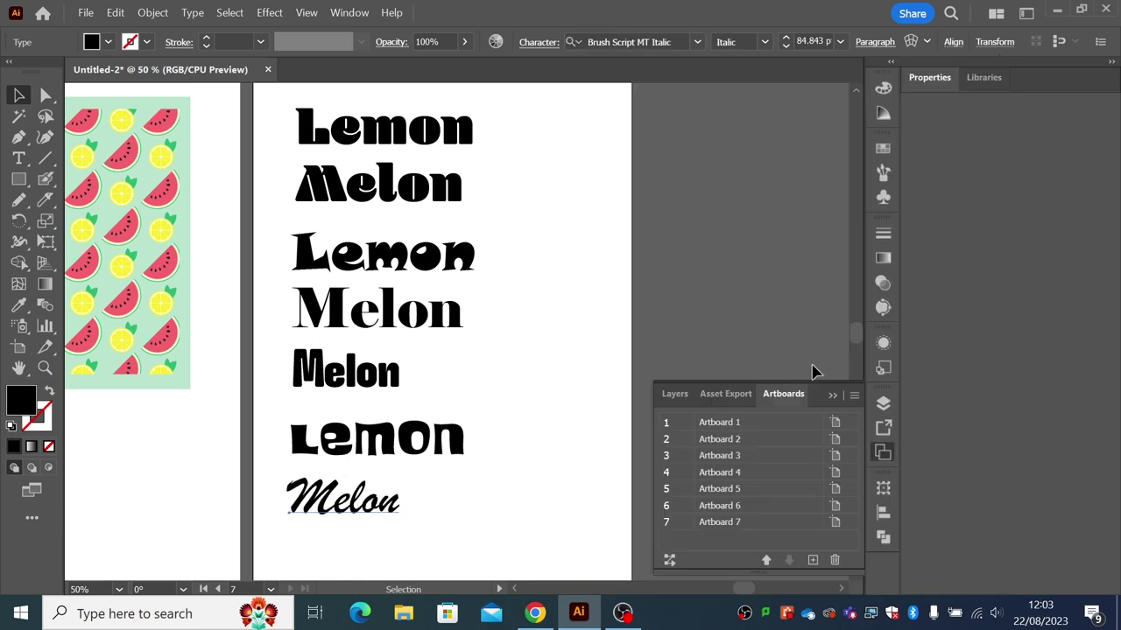
left_click(208, 126)
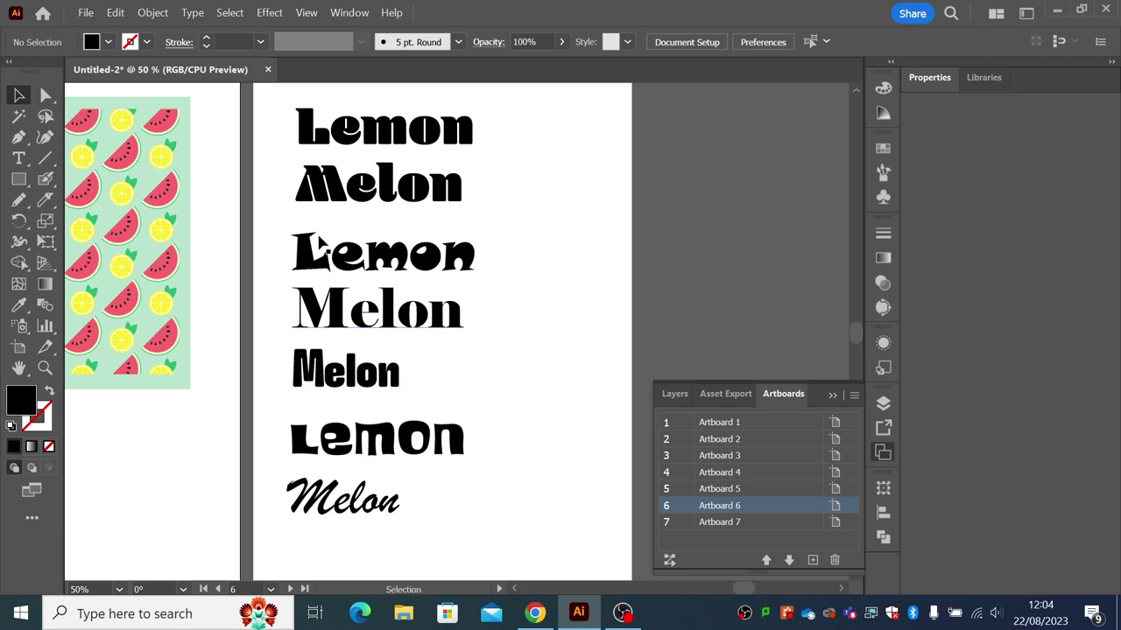
- Scale all the headings down together to about three quarters size, and move the Blenny Black "Melon" slightly lower
left_click_drag(282, 105, 456, 410)
left_click(461, 412)
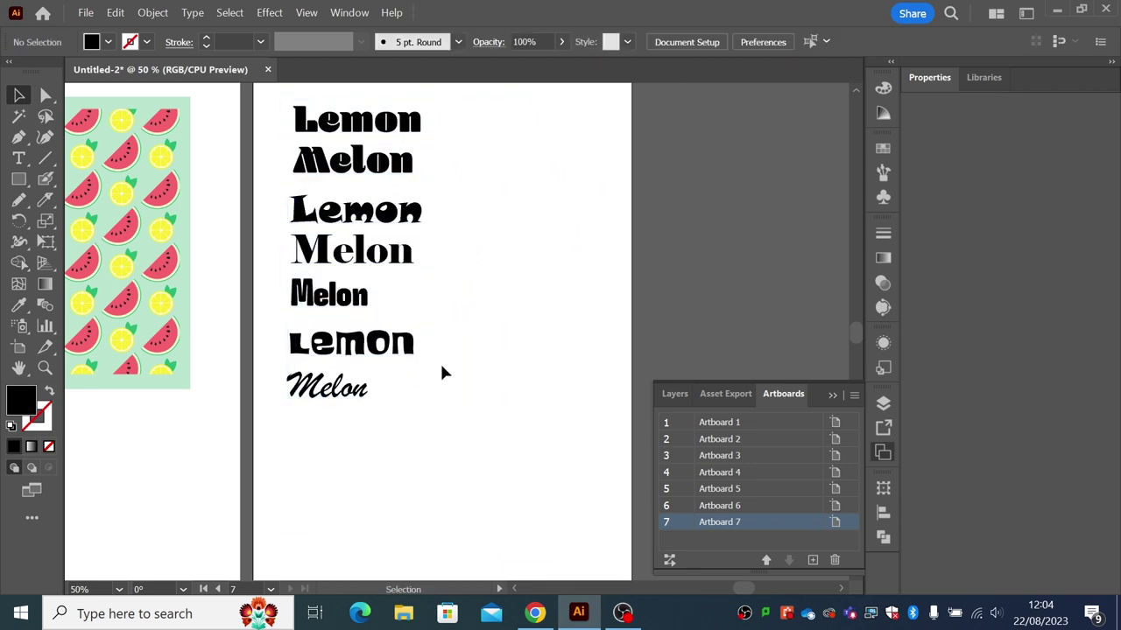
left_click_drag(375, 181, 391, 184)
left_click(459, 207)
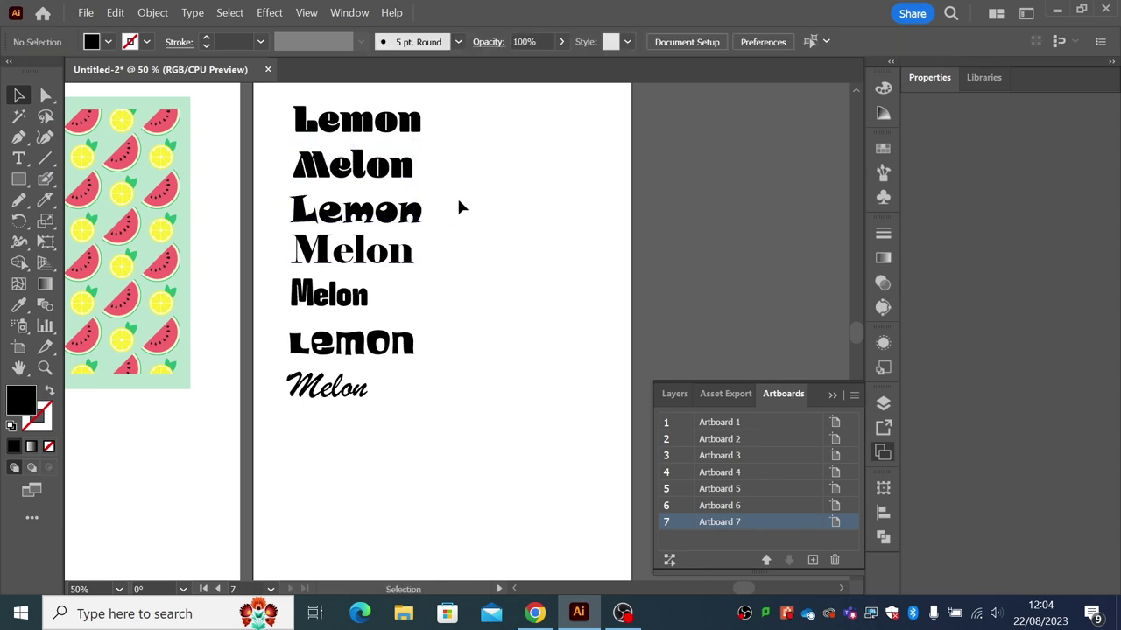
- Switch to Chrome, search Google for "da font" in a new tab, and open the DaFont website
left_click(535, 613)
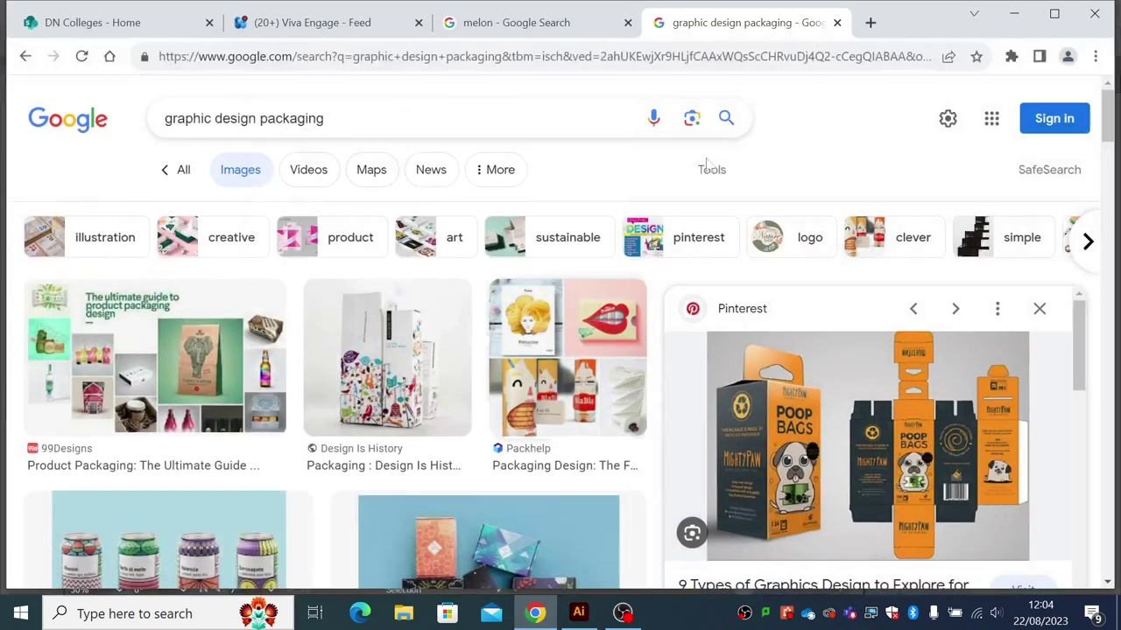
left_click(871, 24)
left_click(538, 343)
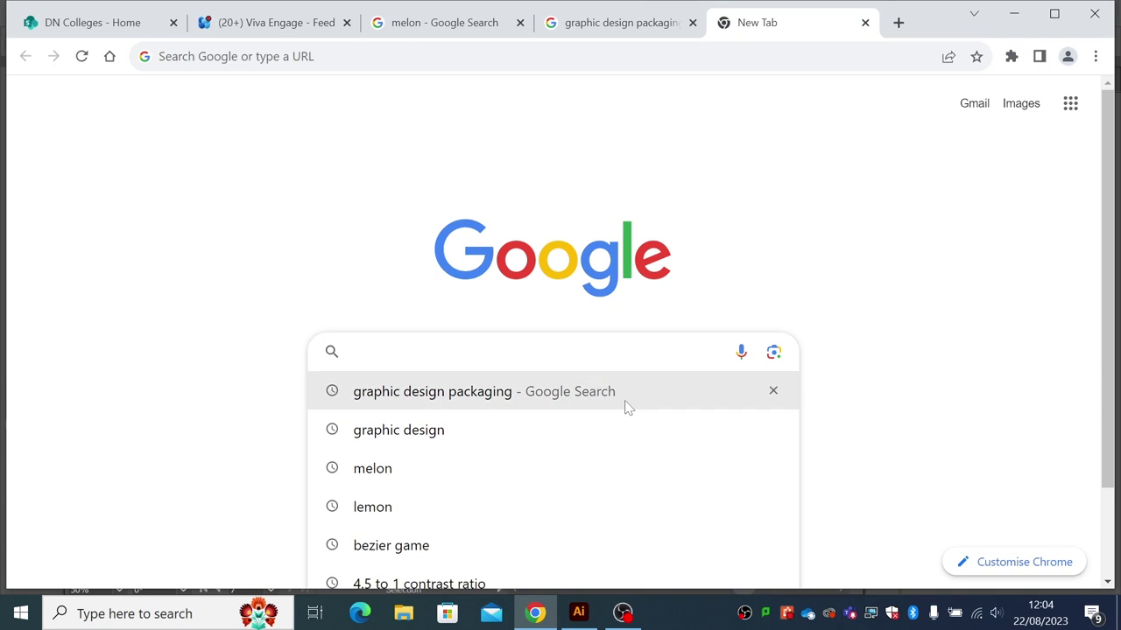
type("da font")
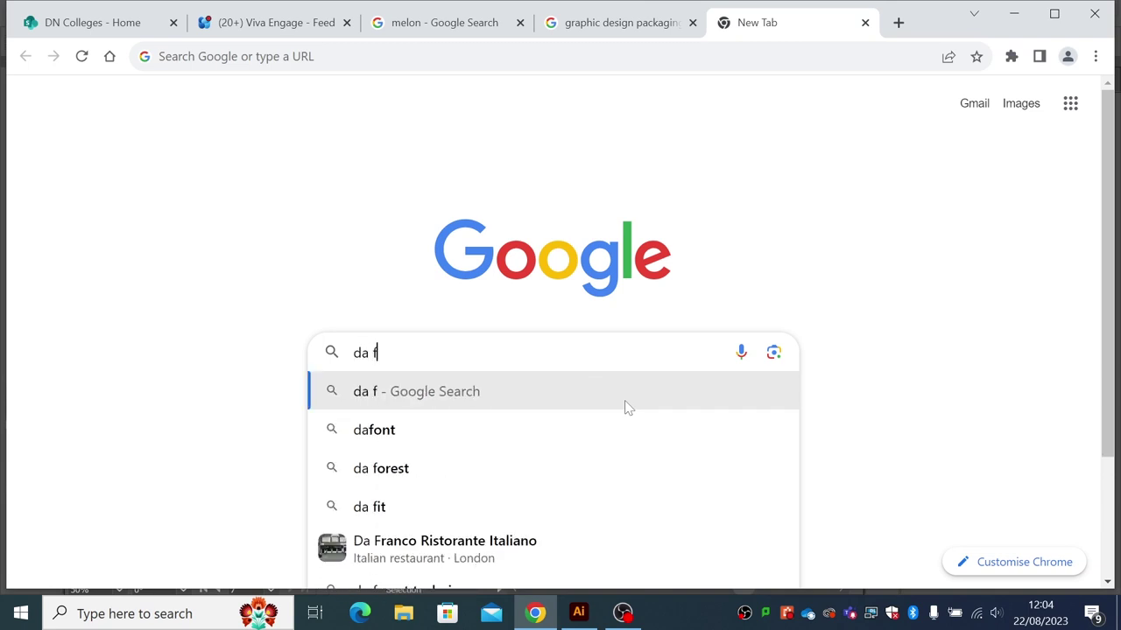
left_click(625, 408)
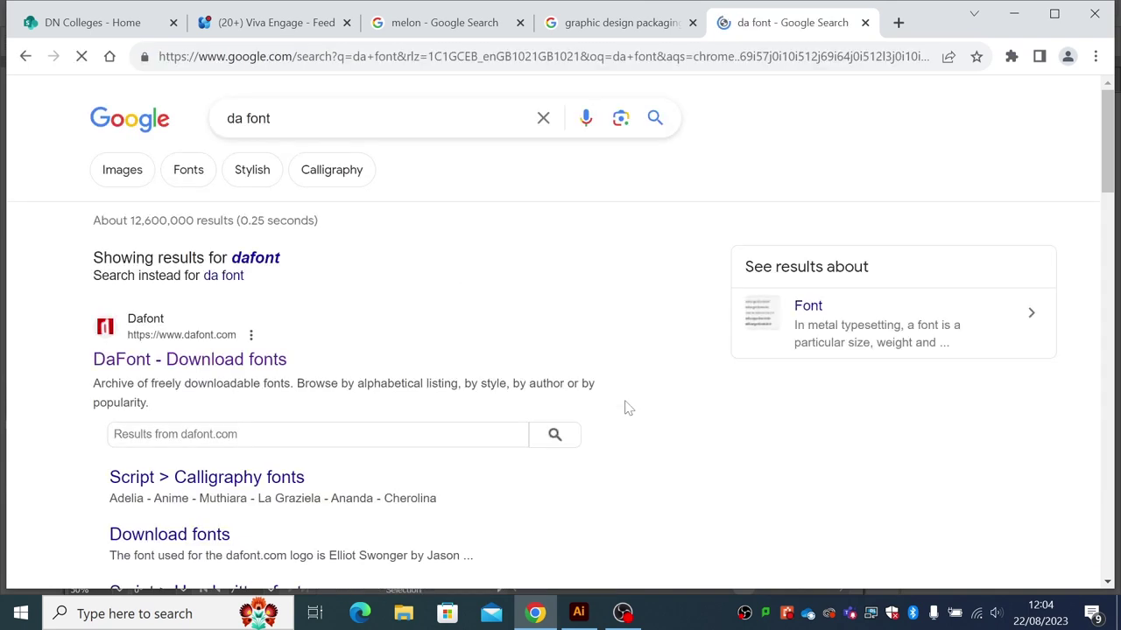
left_click(205, 359)
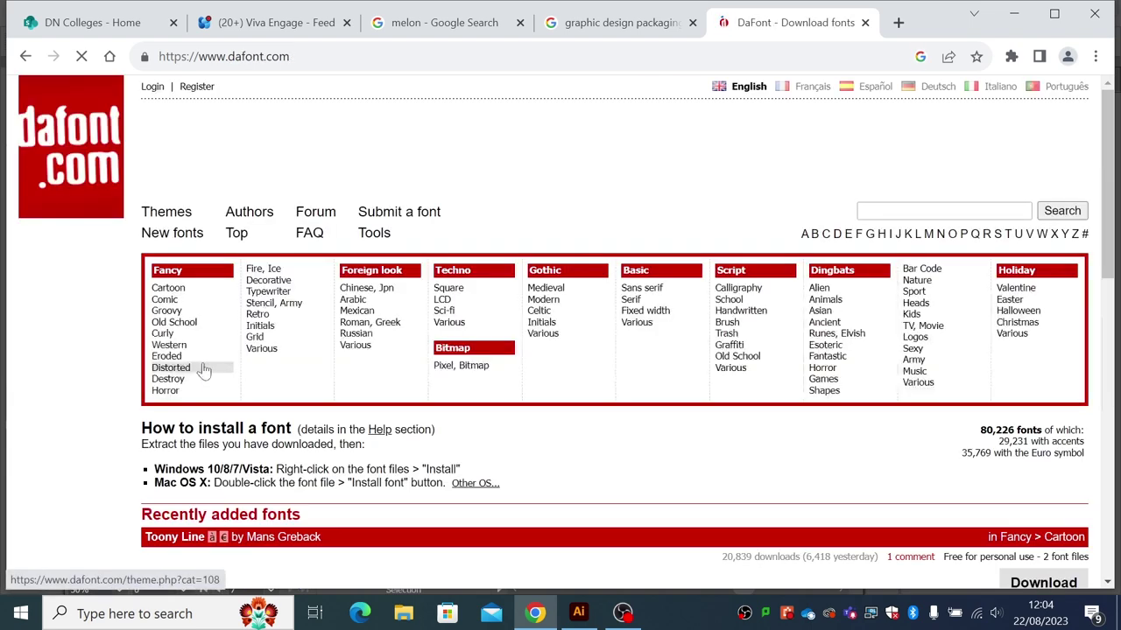
- Look through the recently added fonts and the font categories on the DaFont home page
scroll(120, 415, "down", 3)
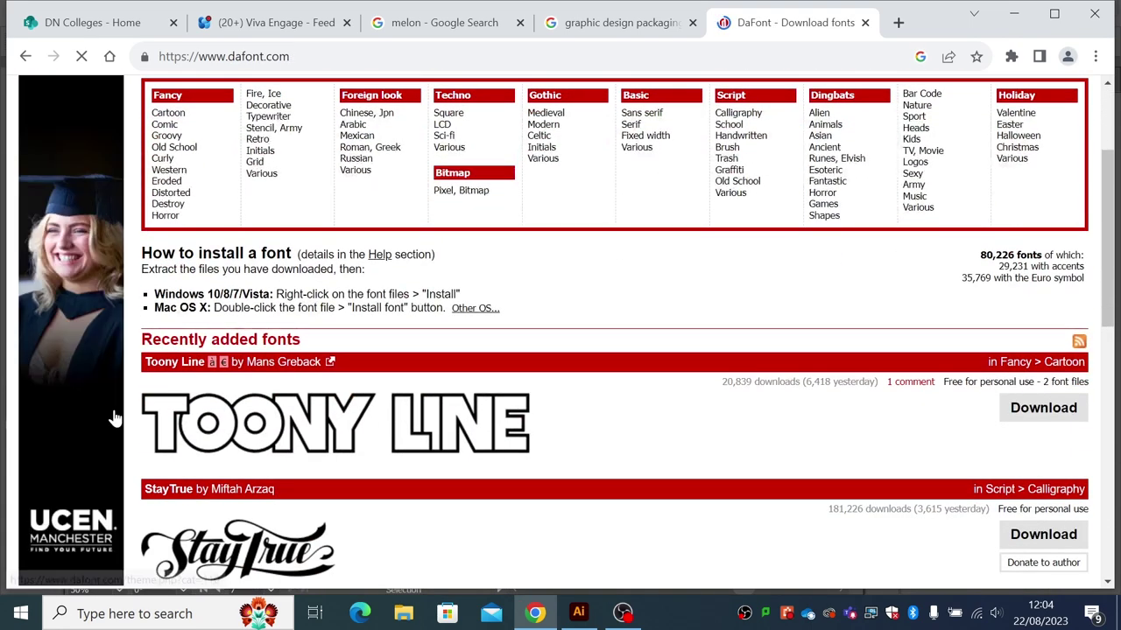
scroll(115, 418, "down", 1)
scroll(115, 418, "down", 2)
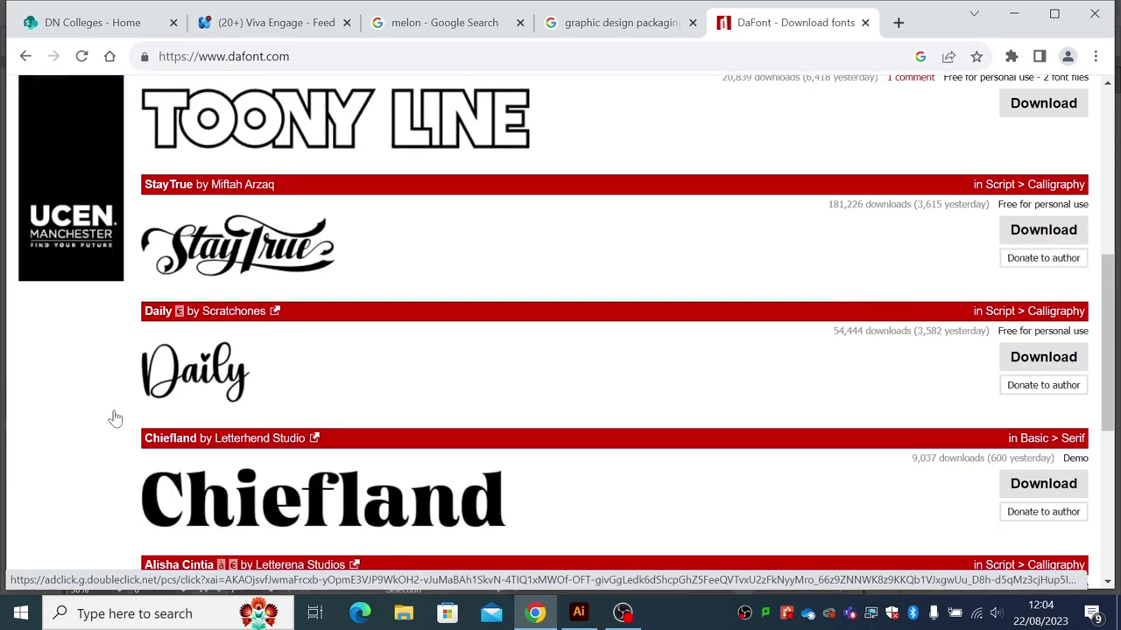
scroll(115, 418, "down", 2)
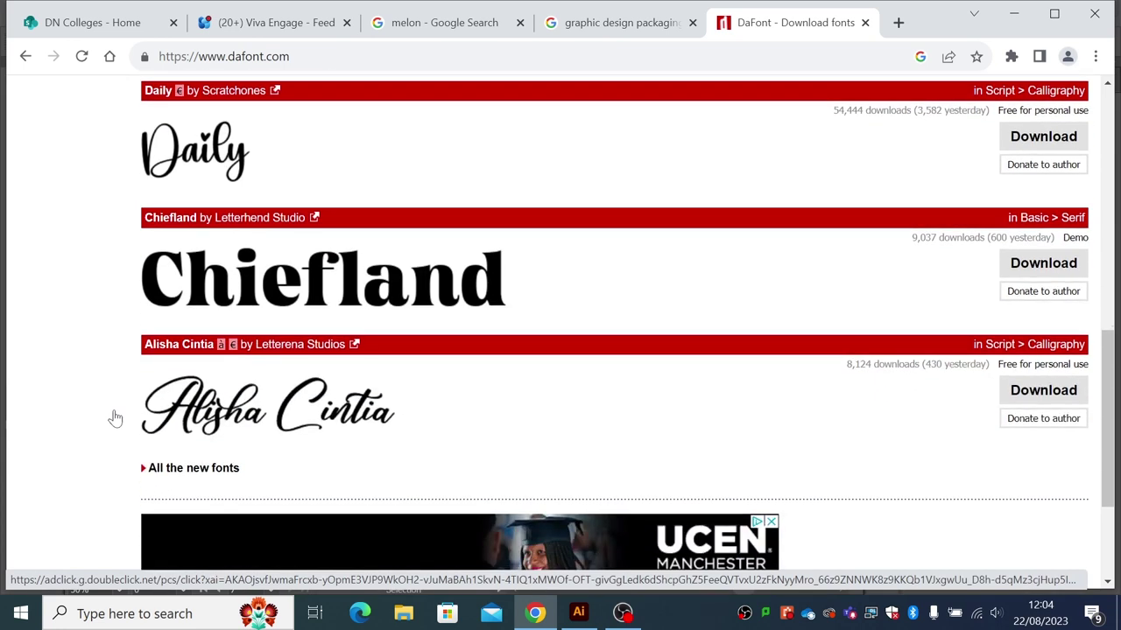
scroll(115, 418, "down", 2)
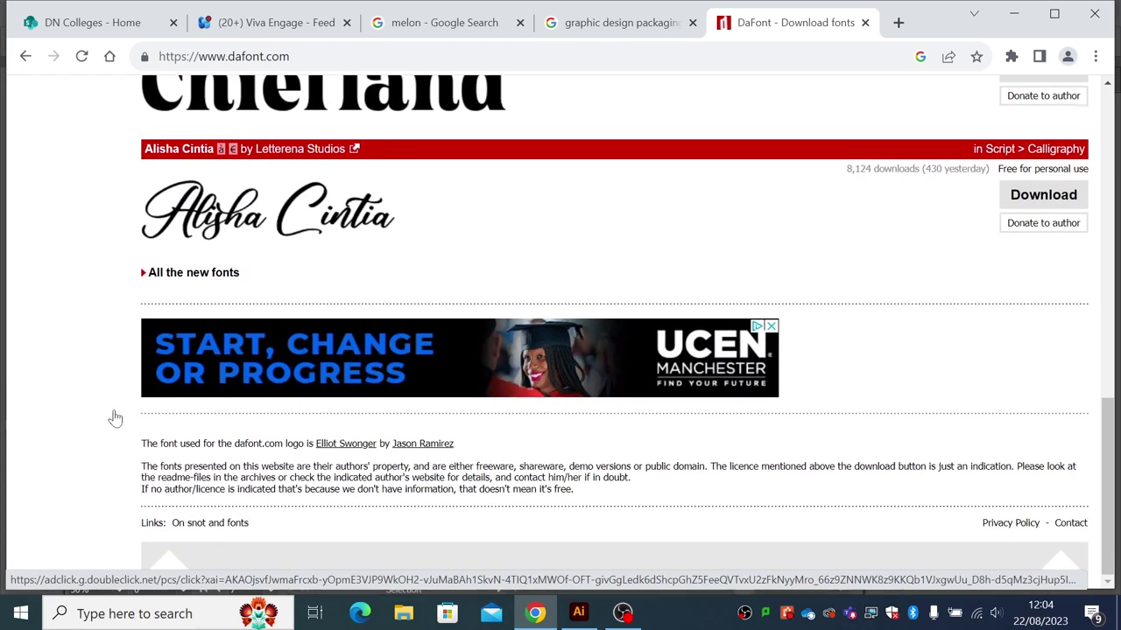
scroll(115, 417, "up", 7)
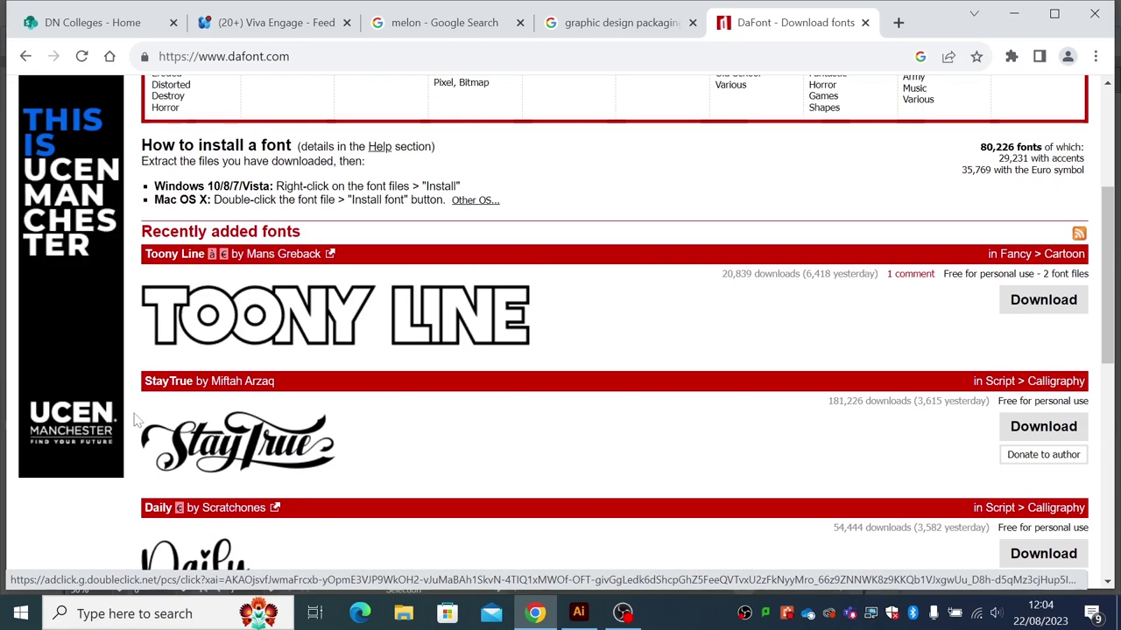
scroll(147, 391, "up", 1)
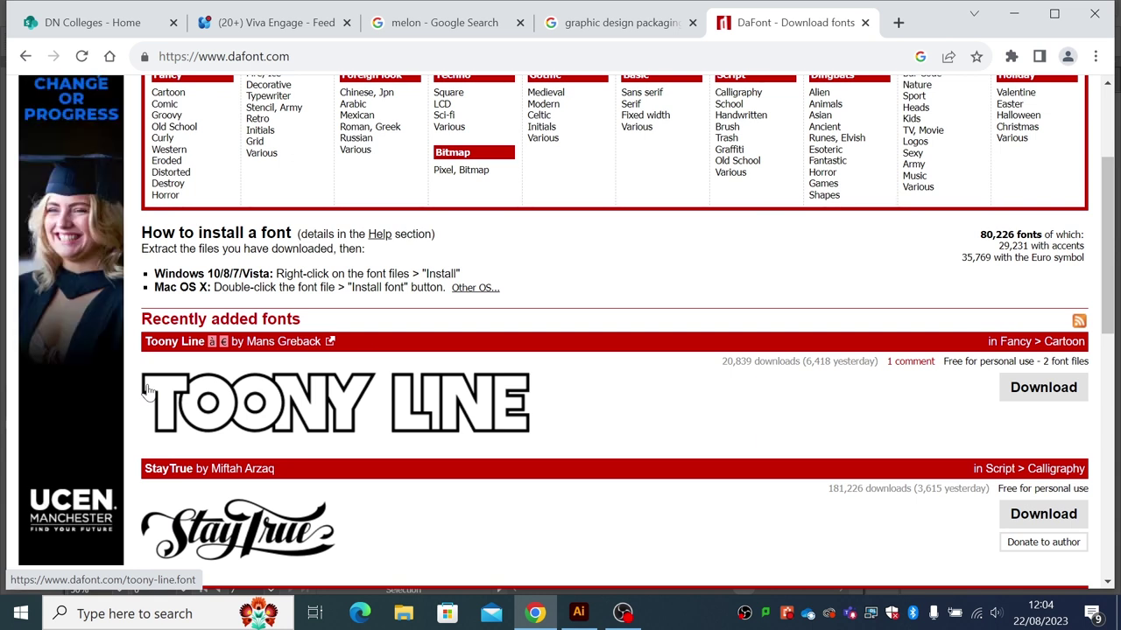
- Search Google for "my fonts" in another new tab and open the official MyFonts site
left_click(897, 23)
left_click(354, 351)
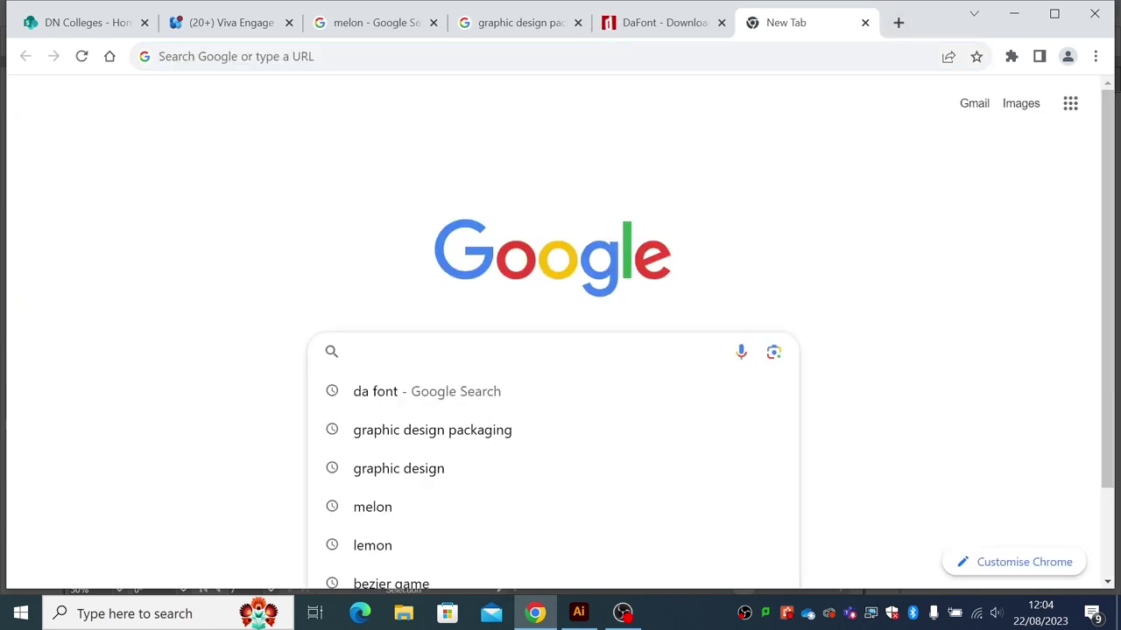
type("my fonts")
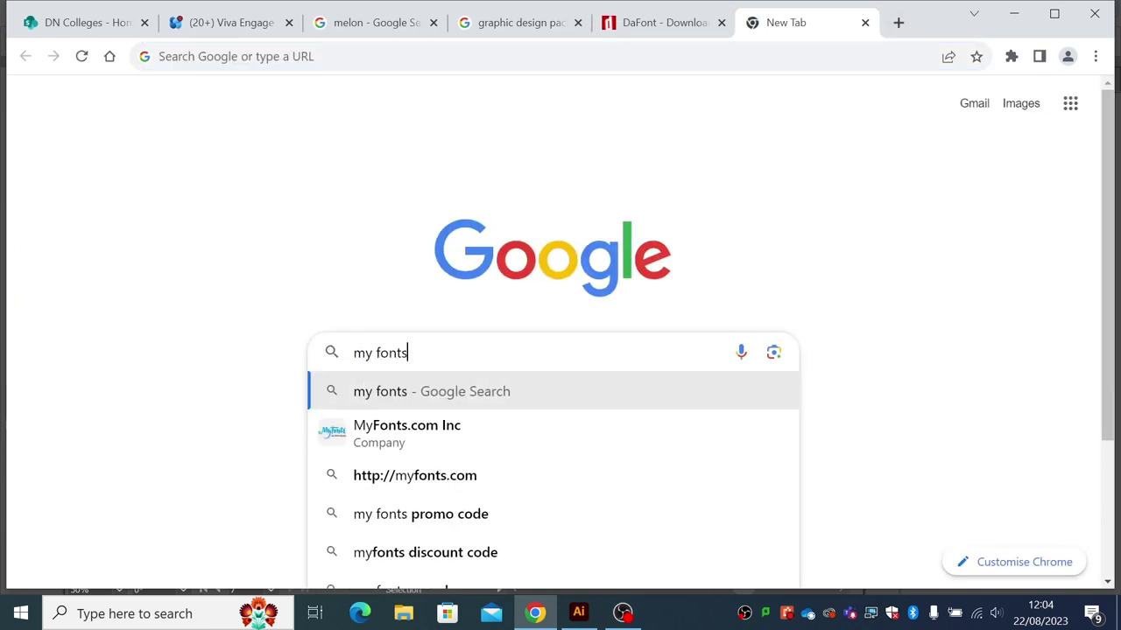
key("Return")
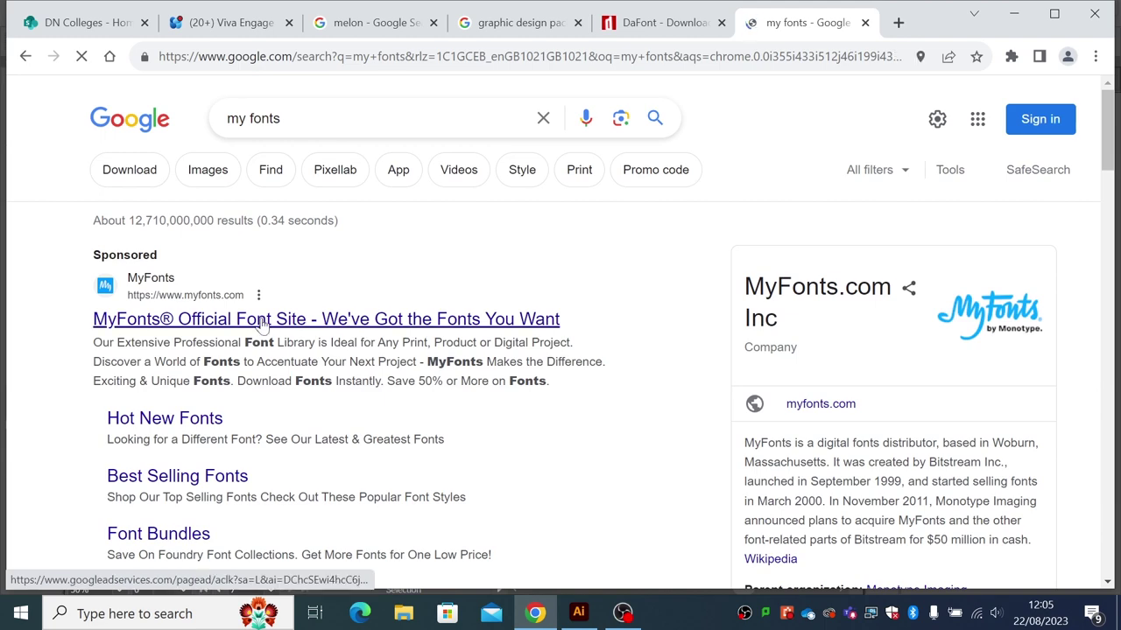
left_click(262, 324)
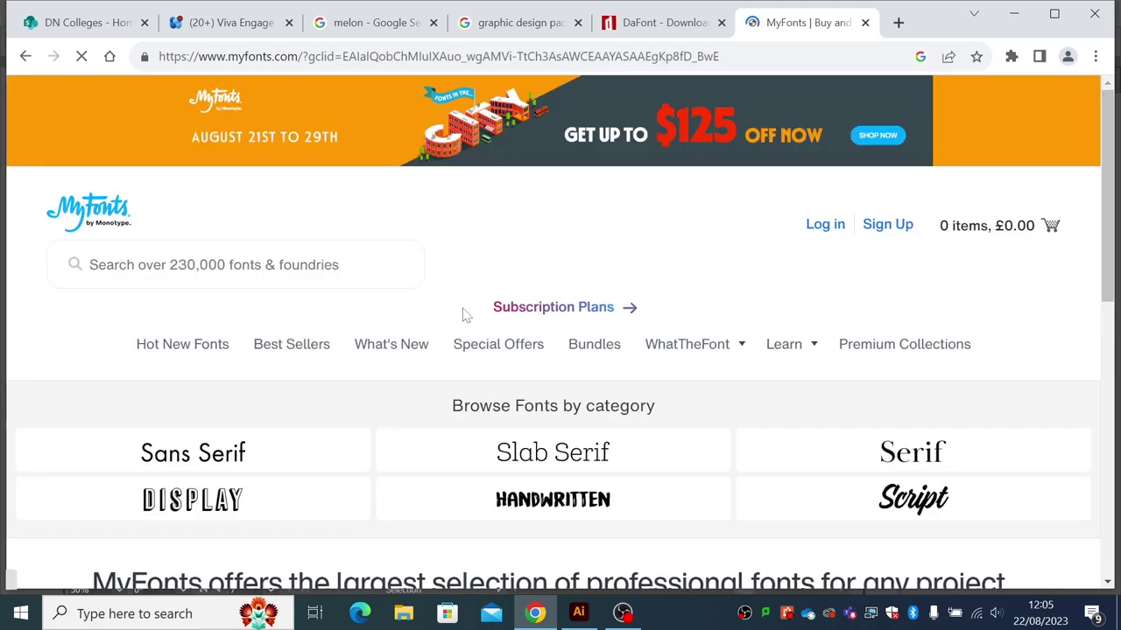
- Dismiss the sign-up offer on the MyFonts home page and open the Serif font category
scroll(446, 333, "down", 4)
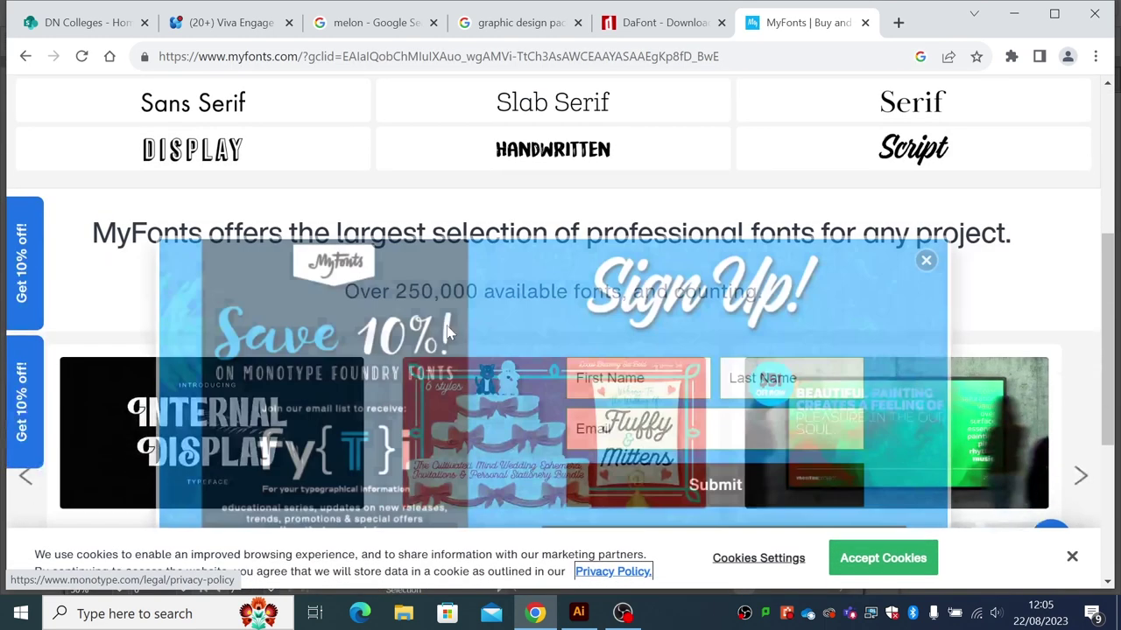
scroll(446, 333, "up", 1)
left_click(925, 260)
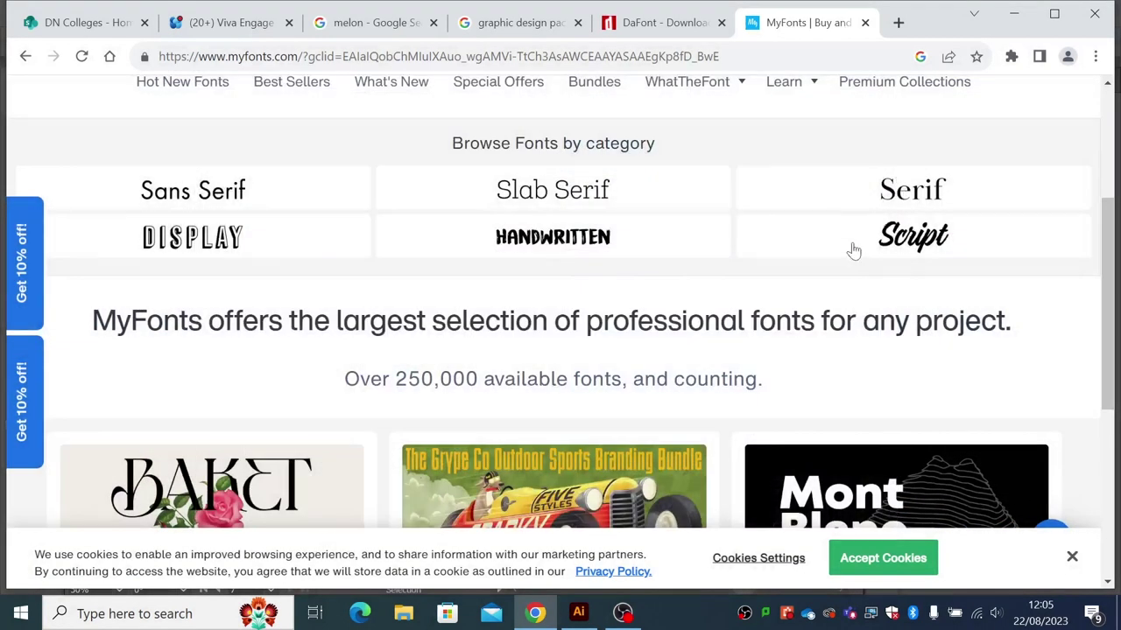
scroll(853, 252, "up", 1)
scroll(854, 252, "up", 2)
left_click(912, 363)
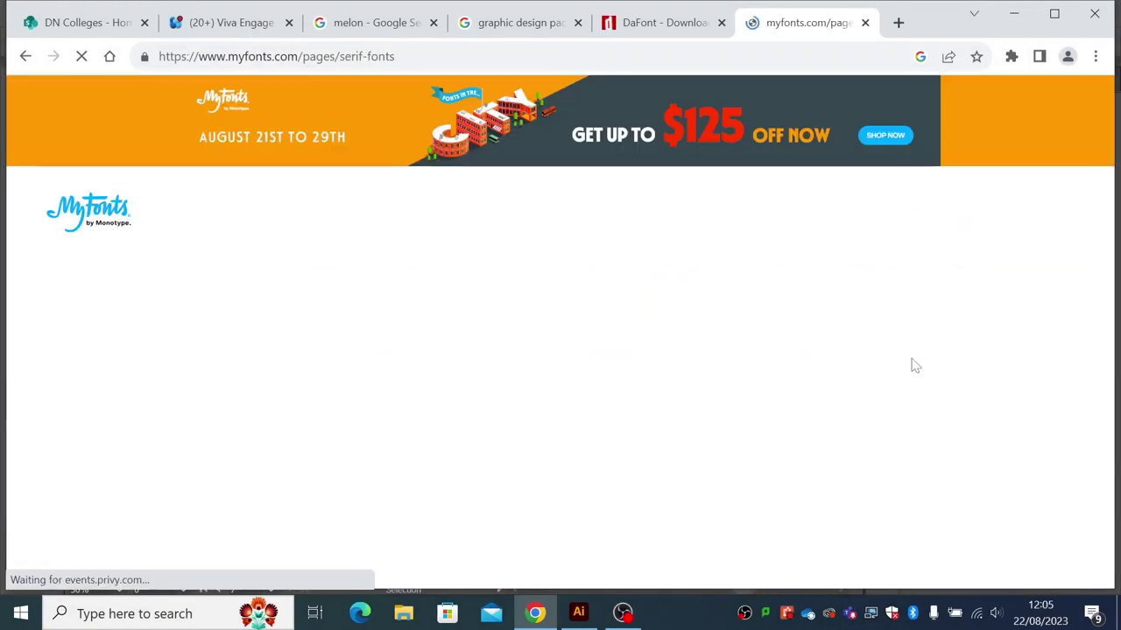
- Browse the serif font listings on MyFonts and examine their sample images for lettering ideas
scroll(691, 343, "down", 3)
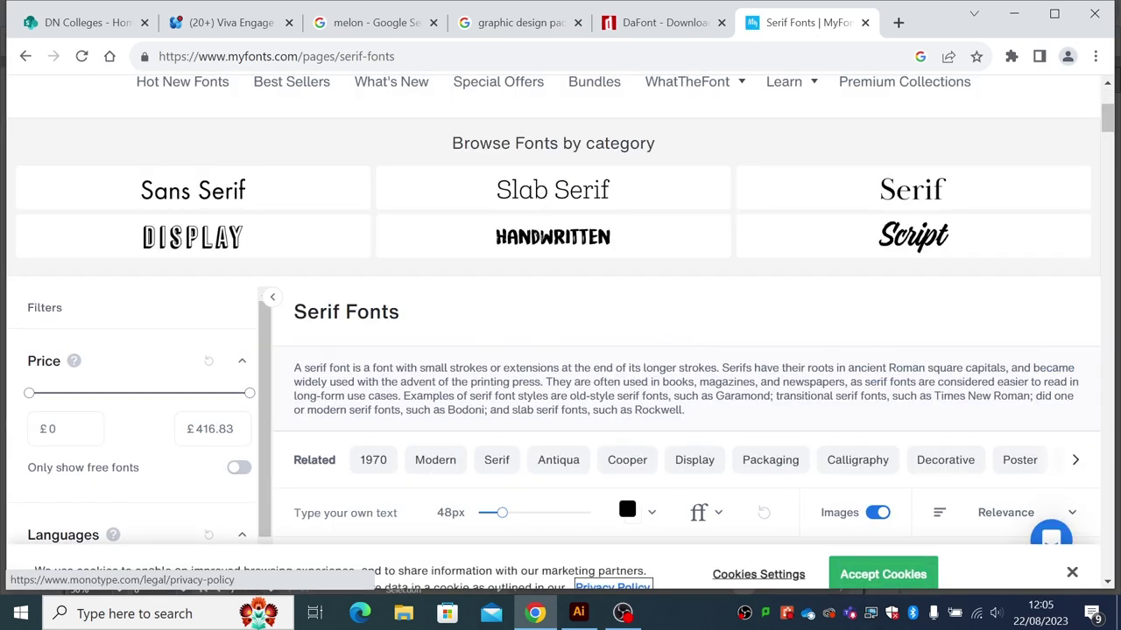
scroll(281, 393, "down", 4)
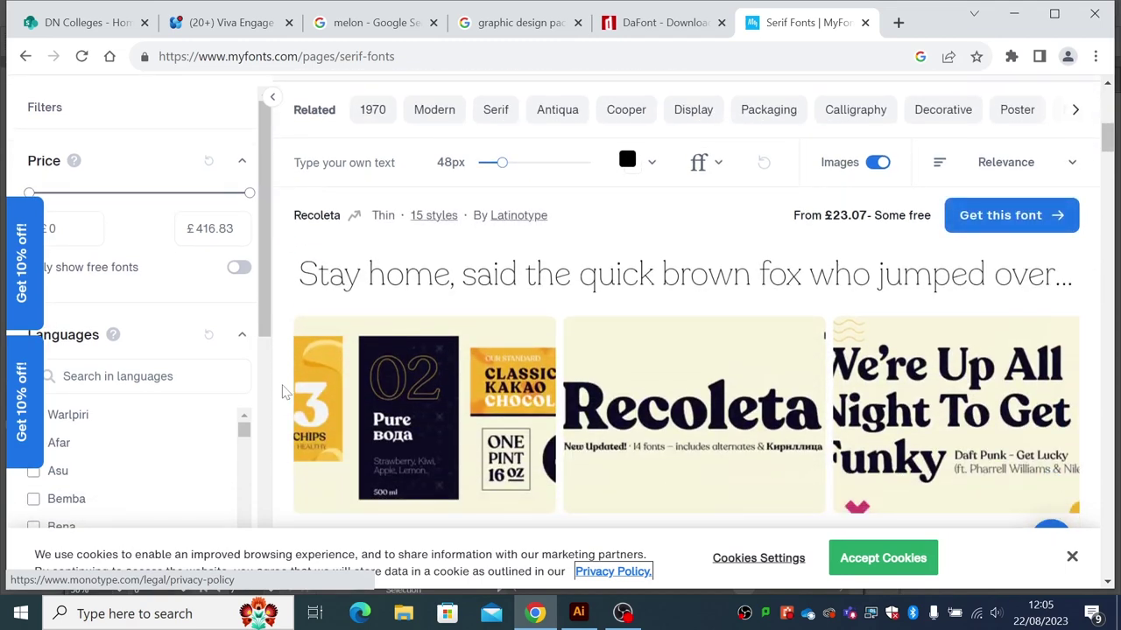
scroll(282, 392, "down", 1)
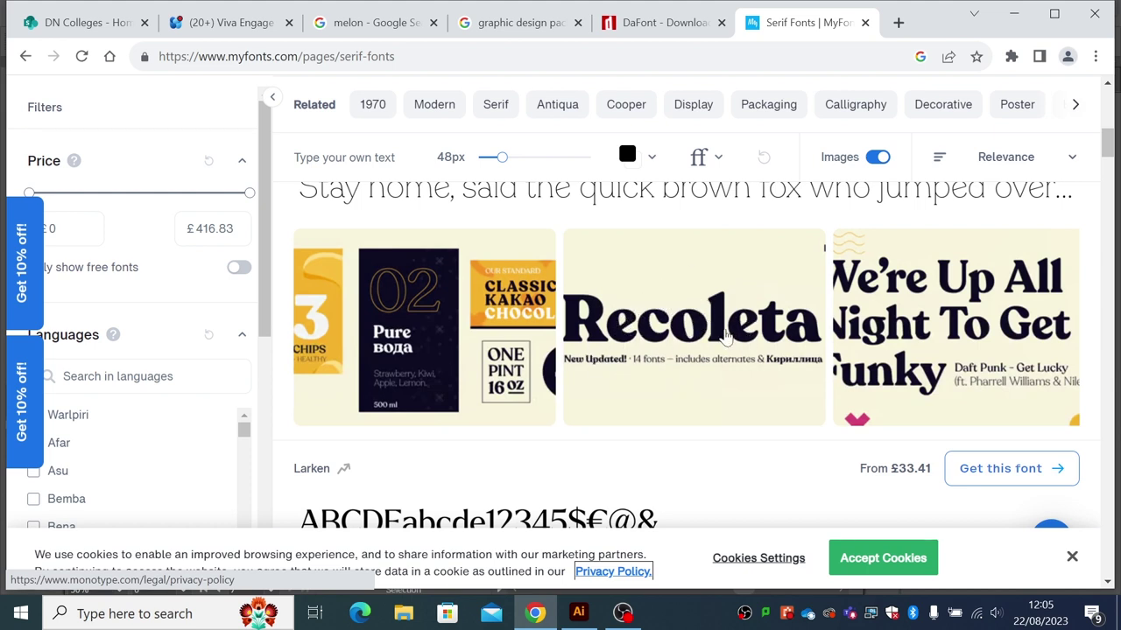
scroll(616, 346, "down", 3)
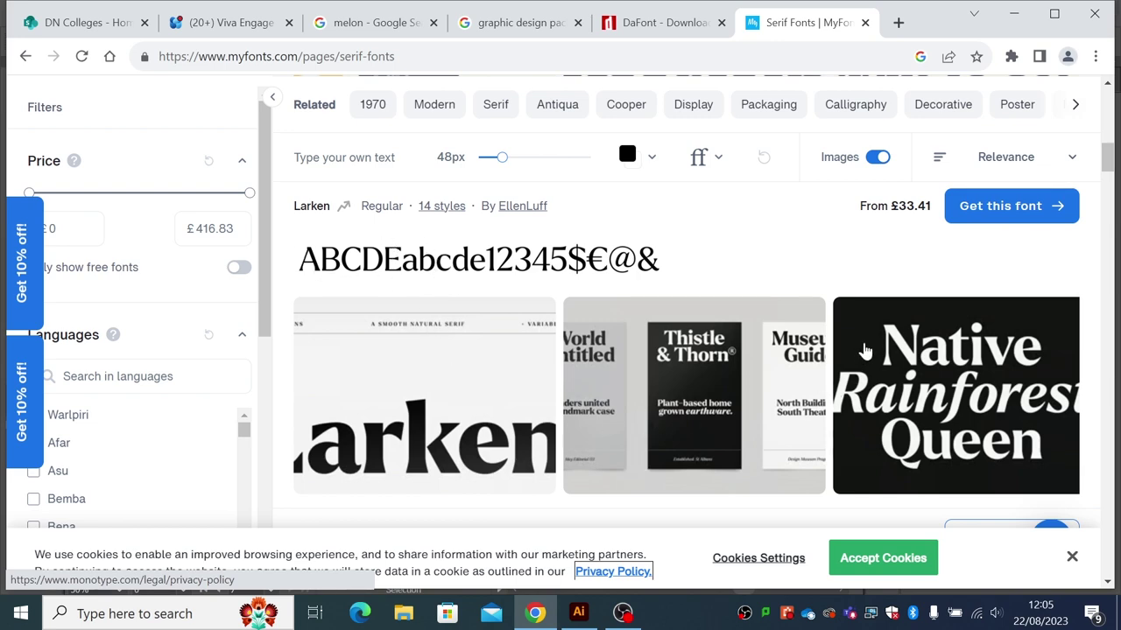
scroll(762, 403, "down", 7)
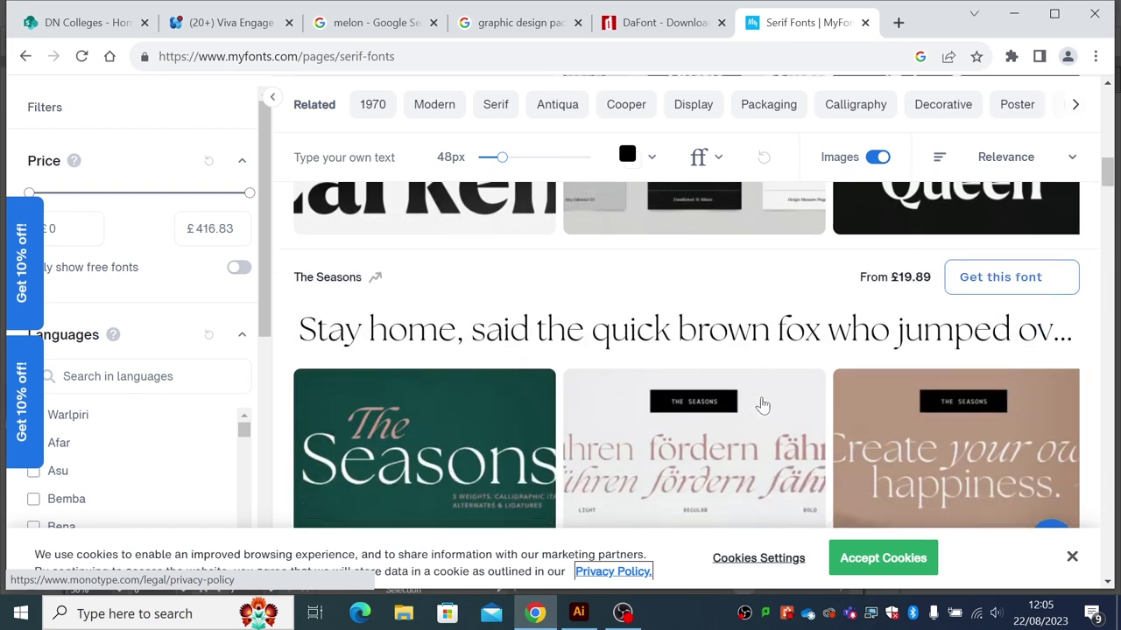
scroll(762, 403, "down", 6)
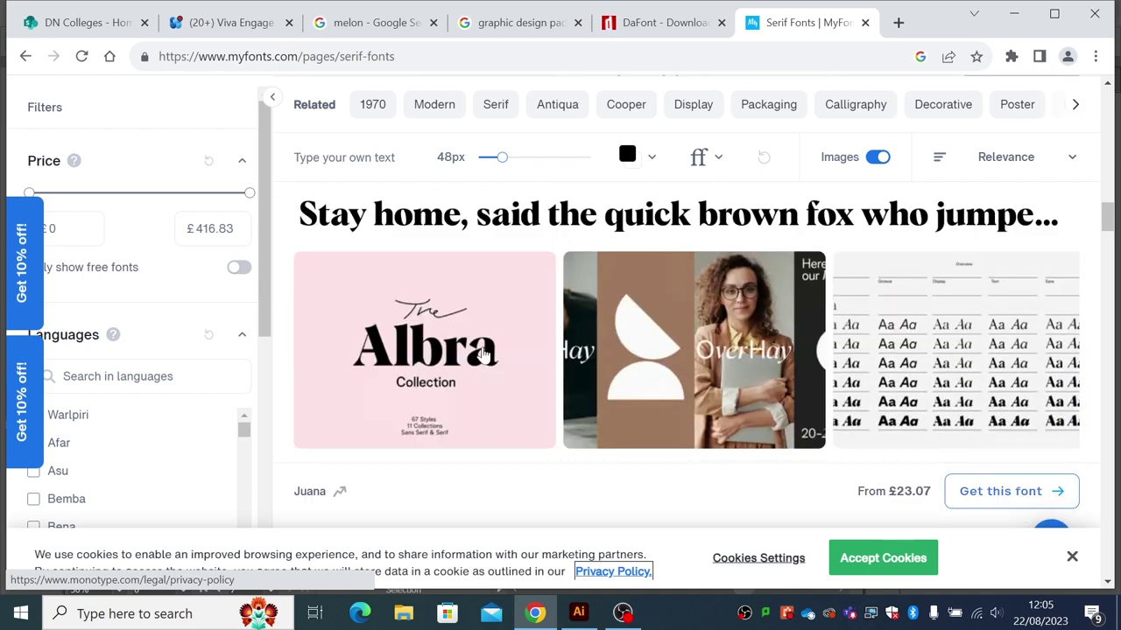
scroll(487, 372, "down", 3)
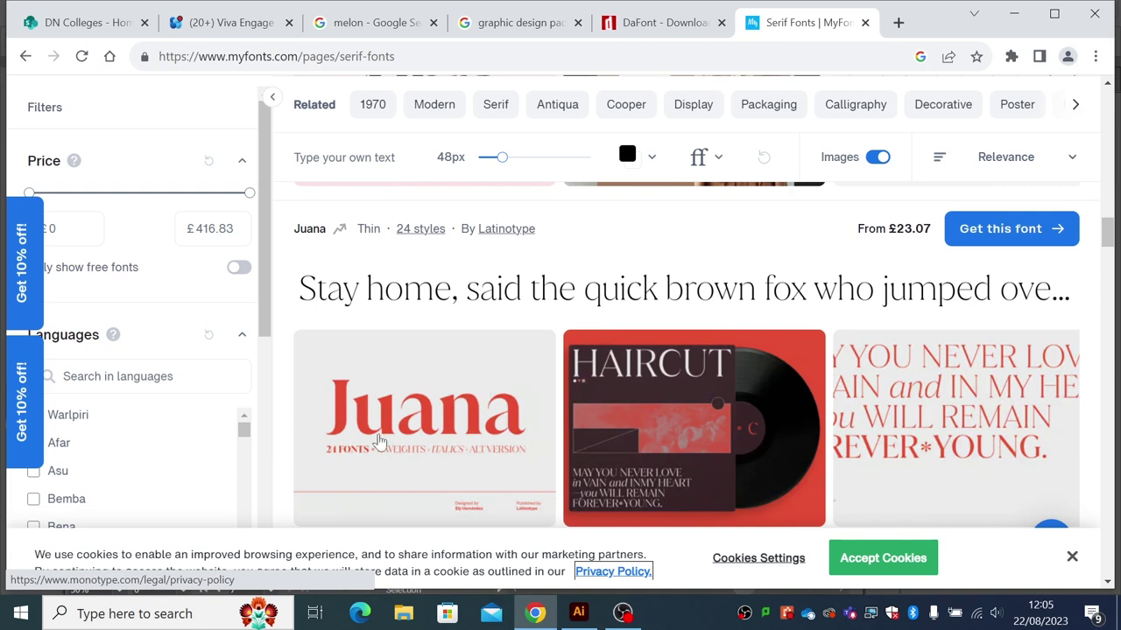
scroll(378, 442, "down", 2)
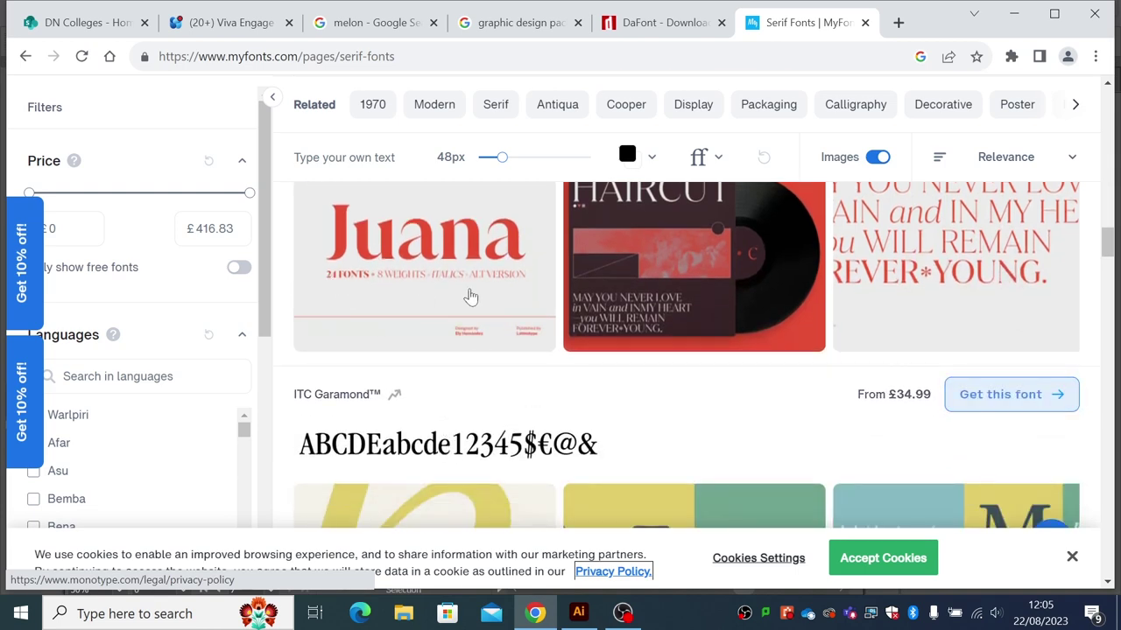
scroll(473, 316, "down", 6)
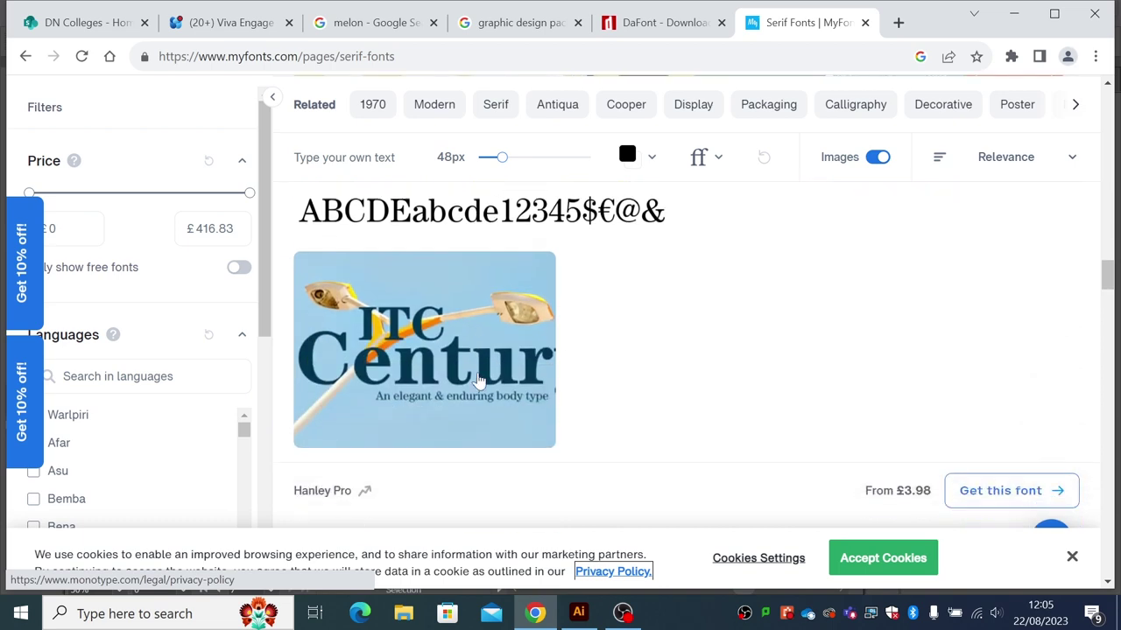
scroll(480, 381, "down", 4)
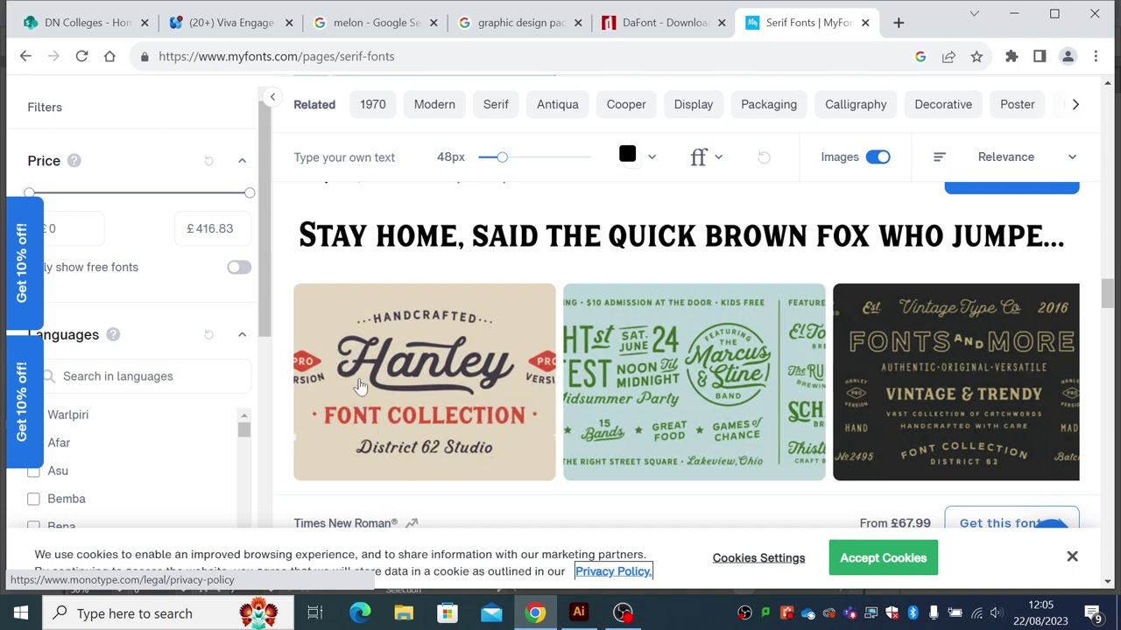
- Preview the serif fonts listing with the sample text "Lemon" at a size of 92px
scroll(462, 378, "up", 15)
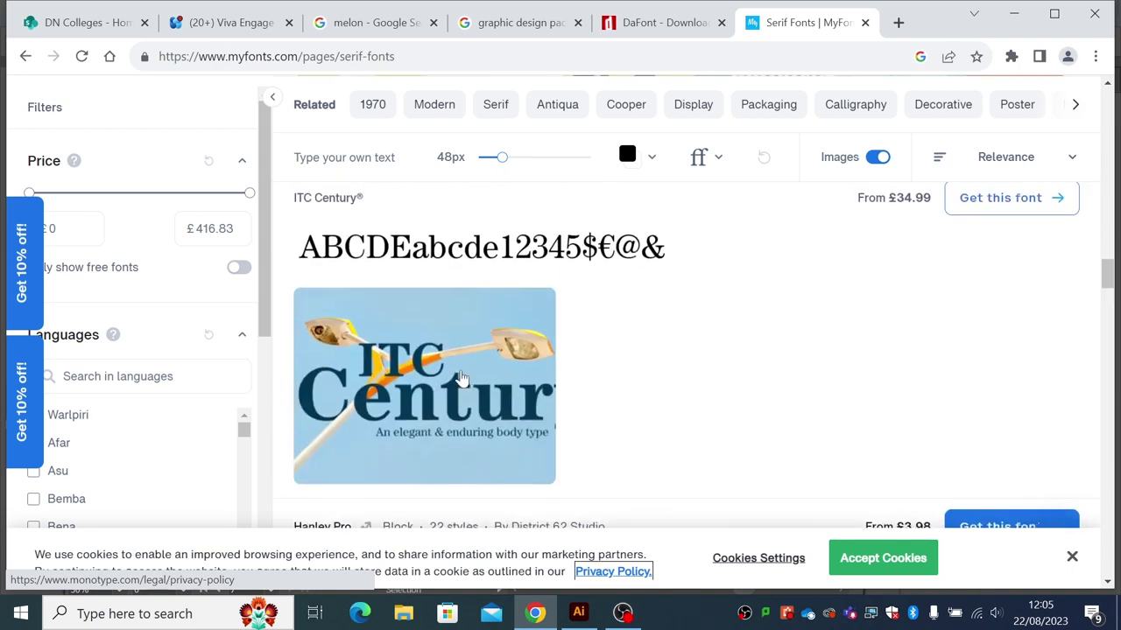
scroll(462, 379, "up", 10)
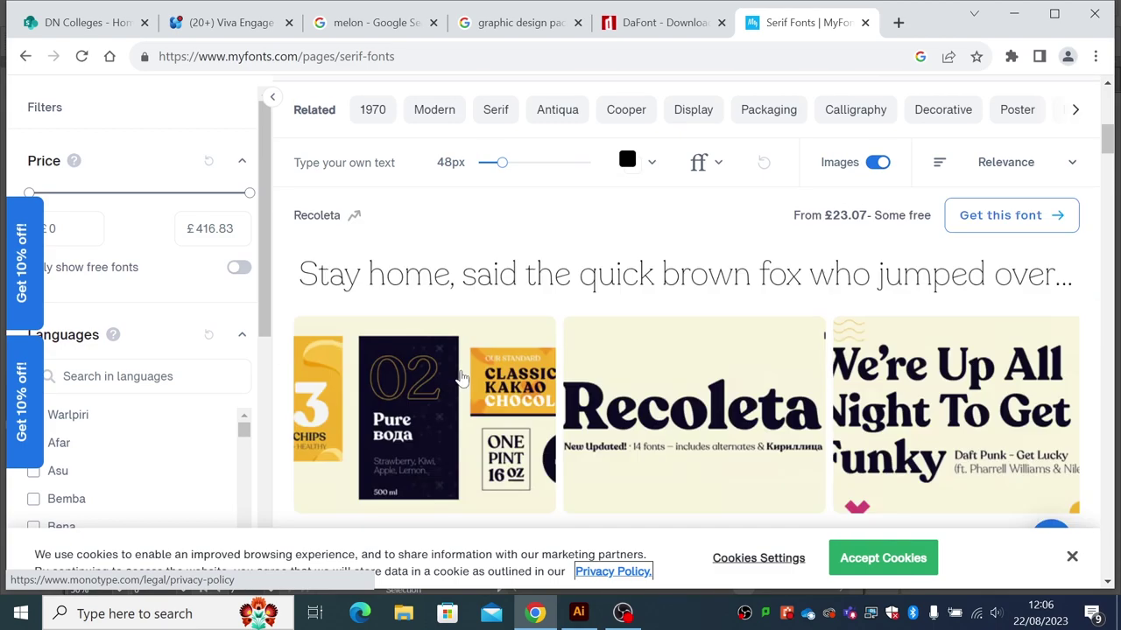
scroll(378, 382, "down", 2)
left_click(296, 337)
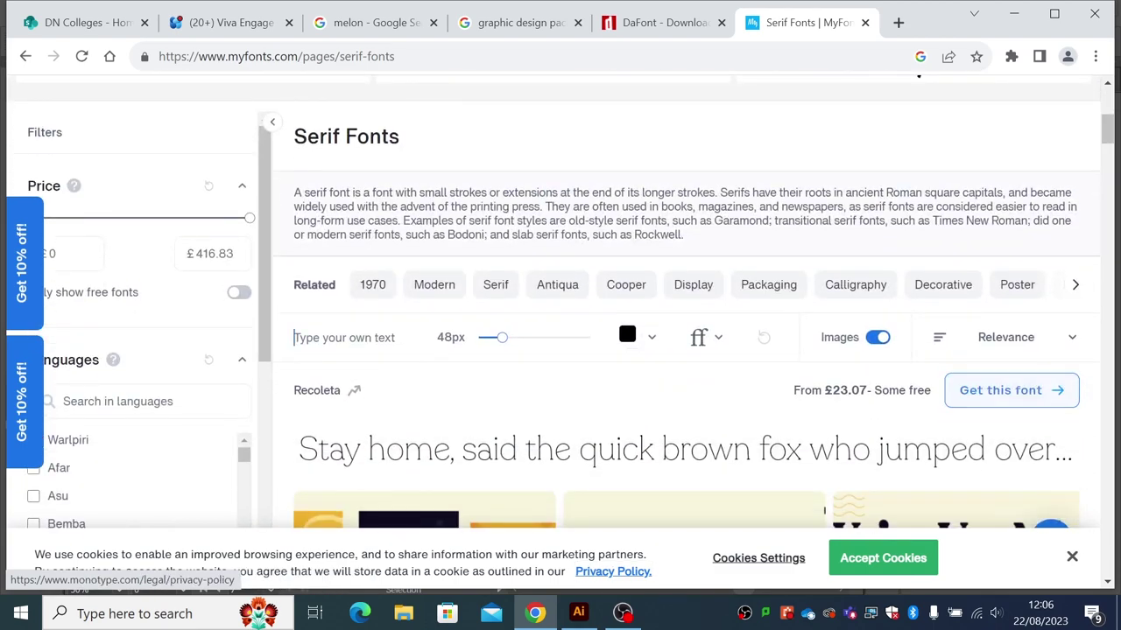
type("Lemon")
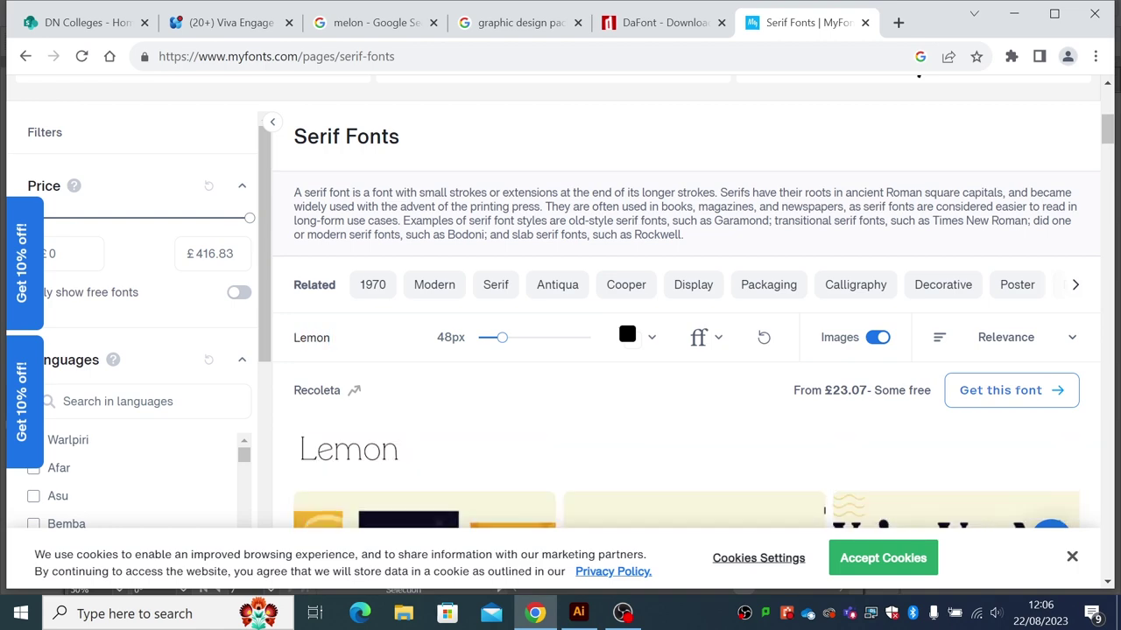
scroll(375, 374, "down", 2)
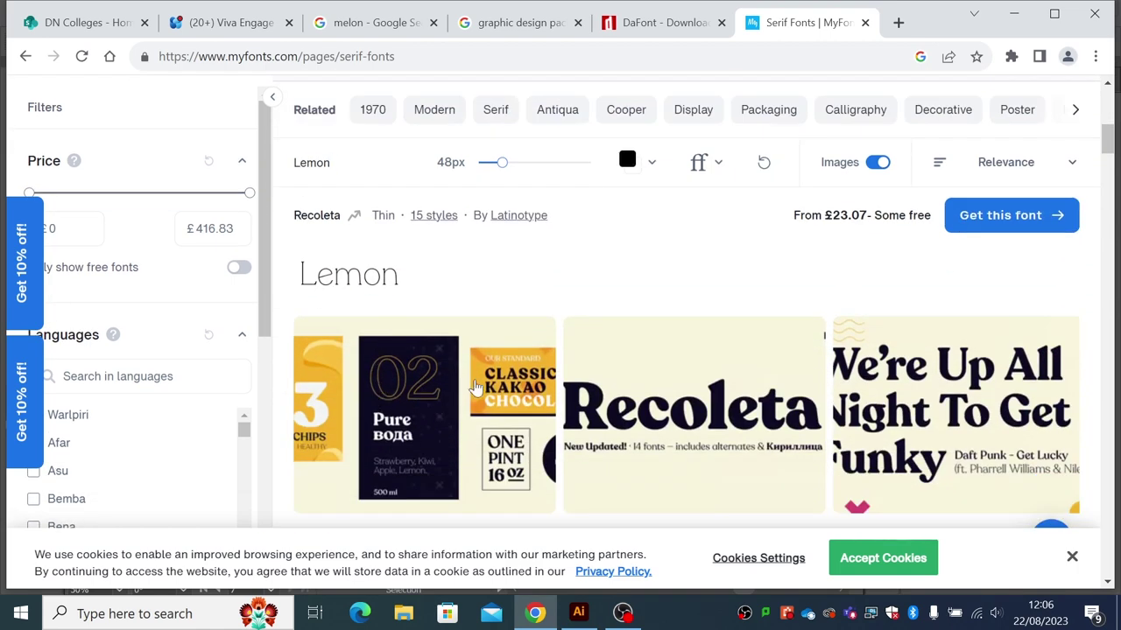
scroll(442, 317, "down", 4)
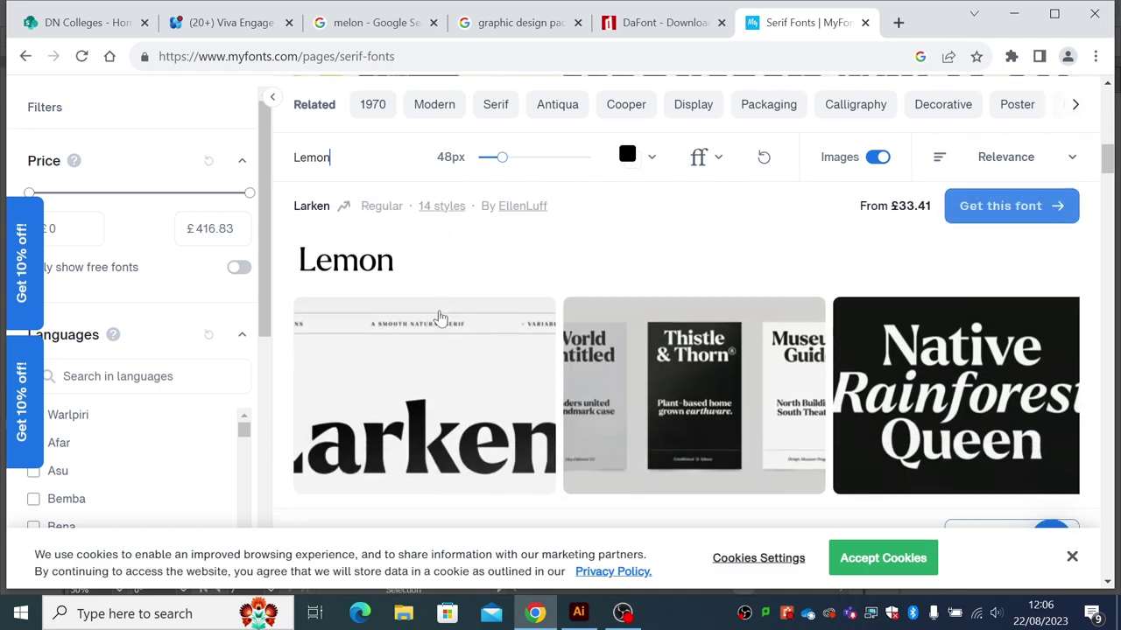
left_click_drag(501, 157, 537, 267)
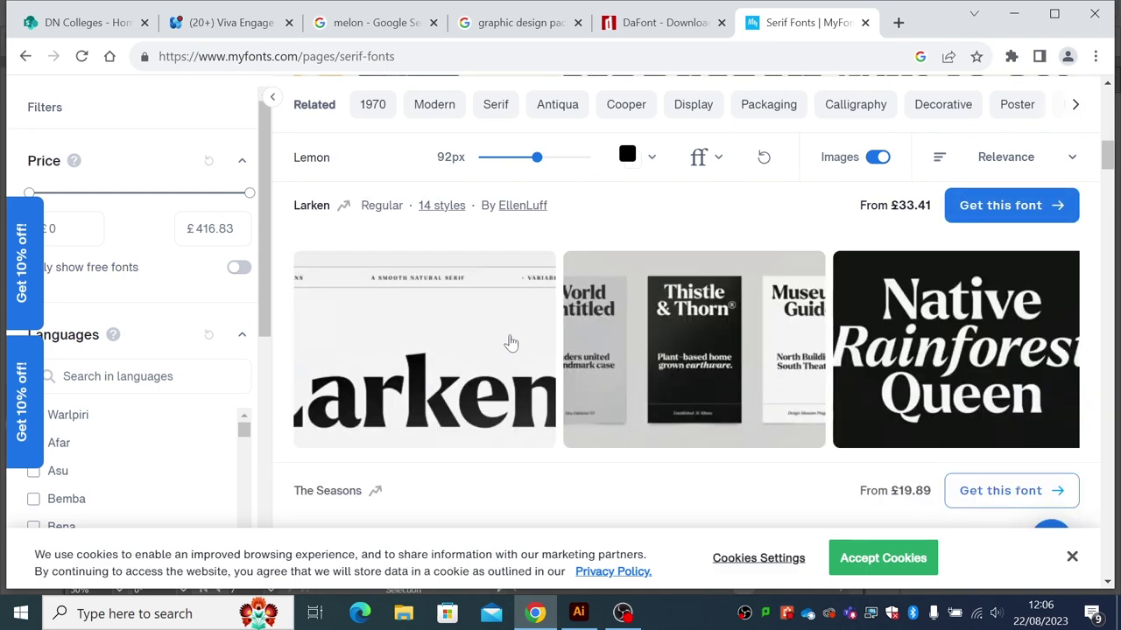
- Compare the "Lemon" previews across the serif fonts and open the Hanley Pro font page
scroll(510, 340, "down", 3)
scroll(511, 341, "down", 6)
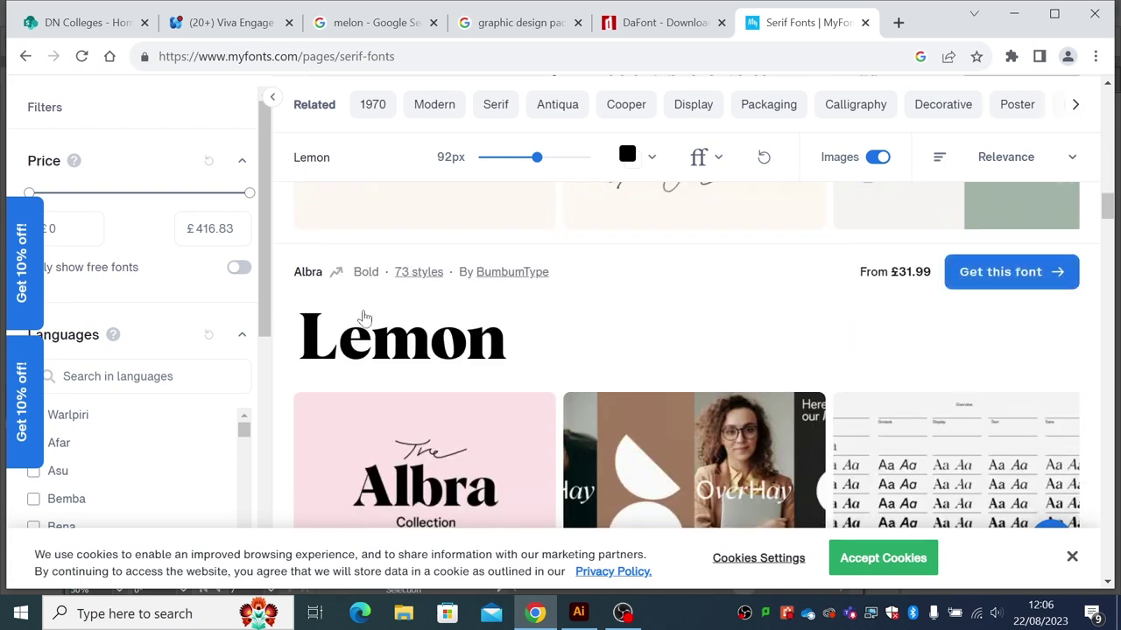
scroll(500, 341, "down", 8)
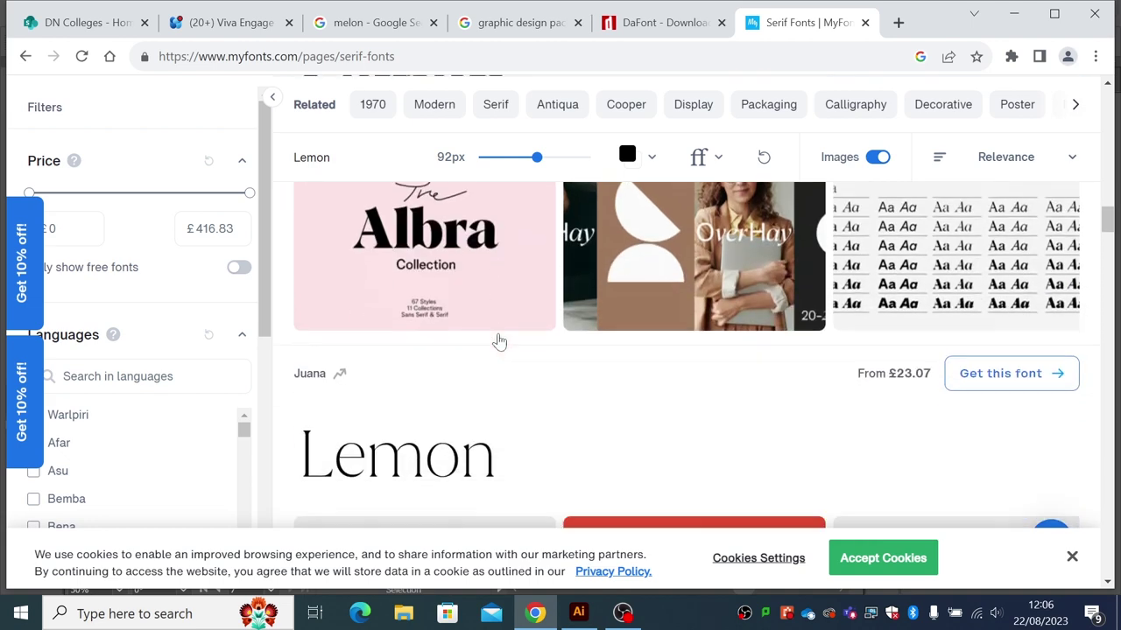
scroll(499, 341, "down", 10)
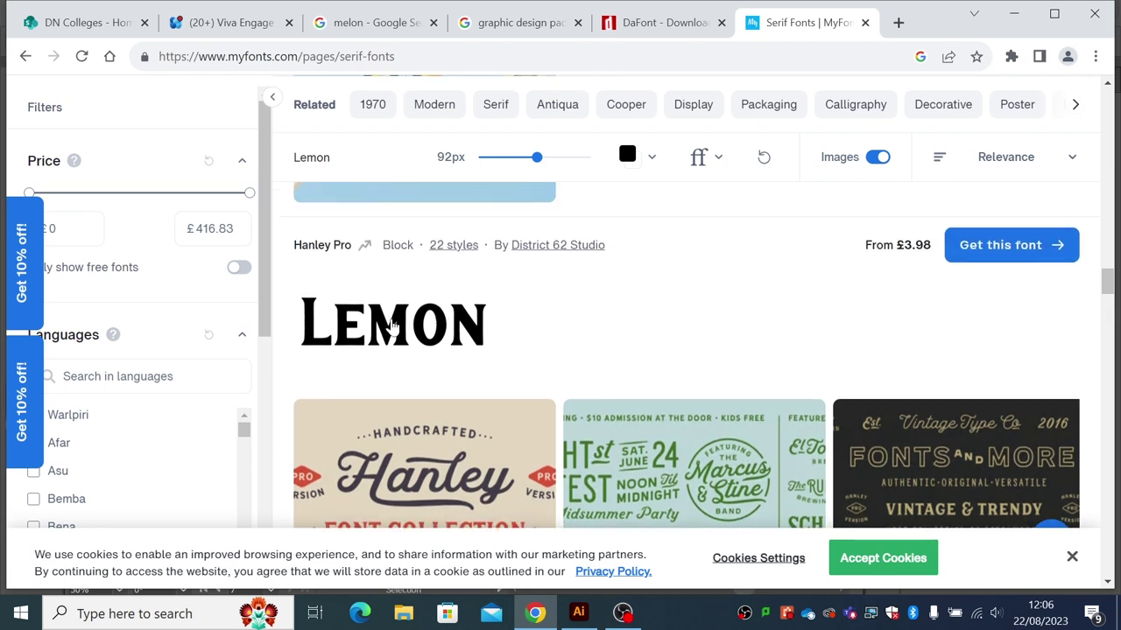
left_click(403, 338)
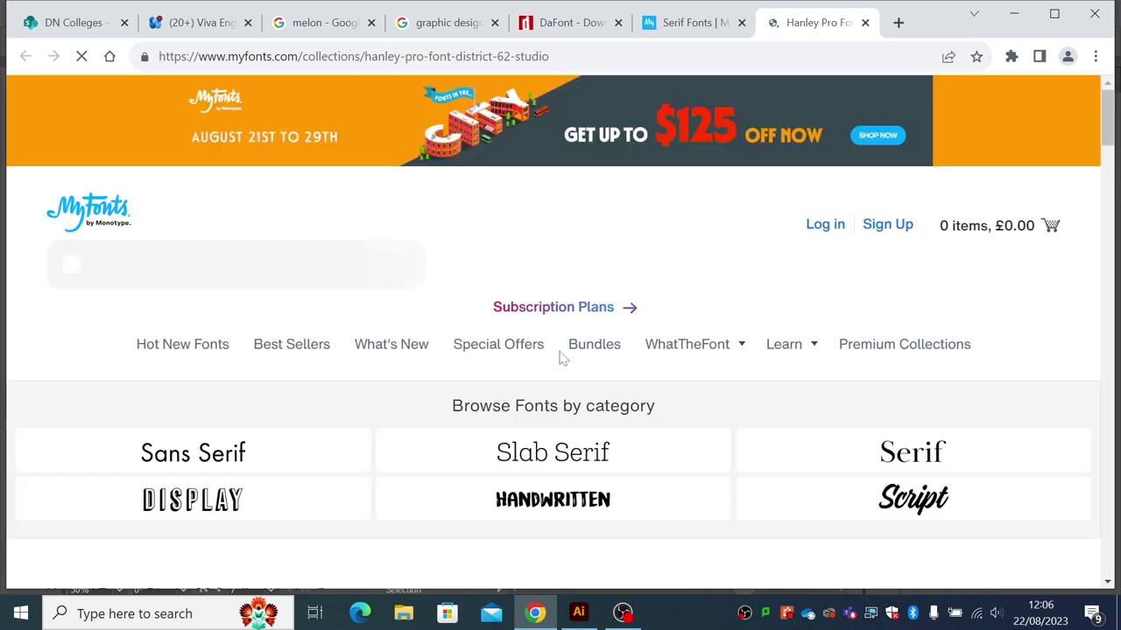
- Replace the preview text for the Hanley Pro Complete Family with "Lemon"
scroll(565, 359, "down", 3)
scroll(569, 362, "down", 2)
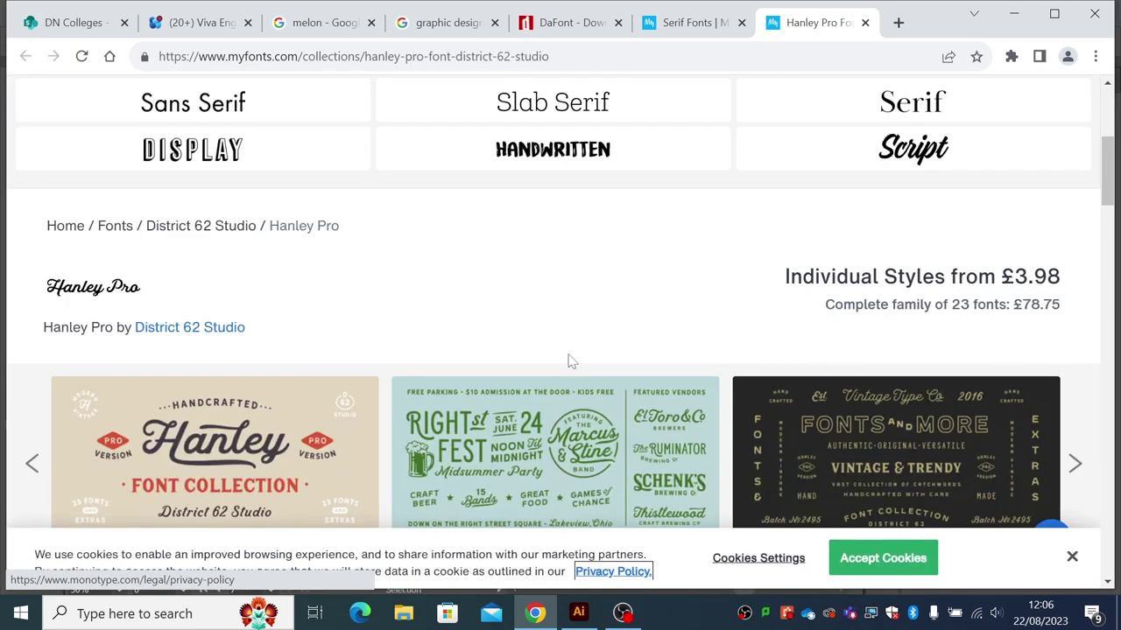
scroll(569, 362, "down", 3)
scroll(569, 364, "down", 5)
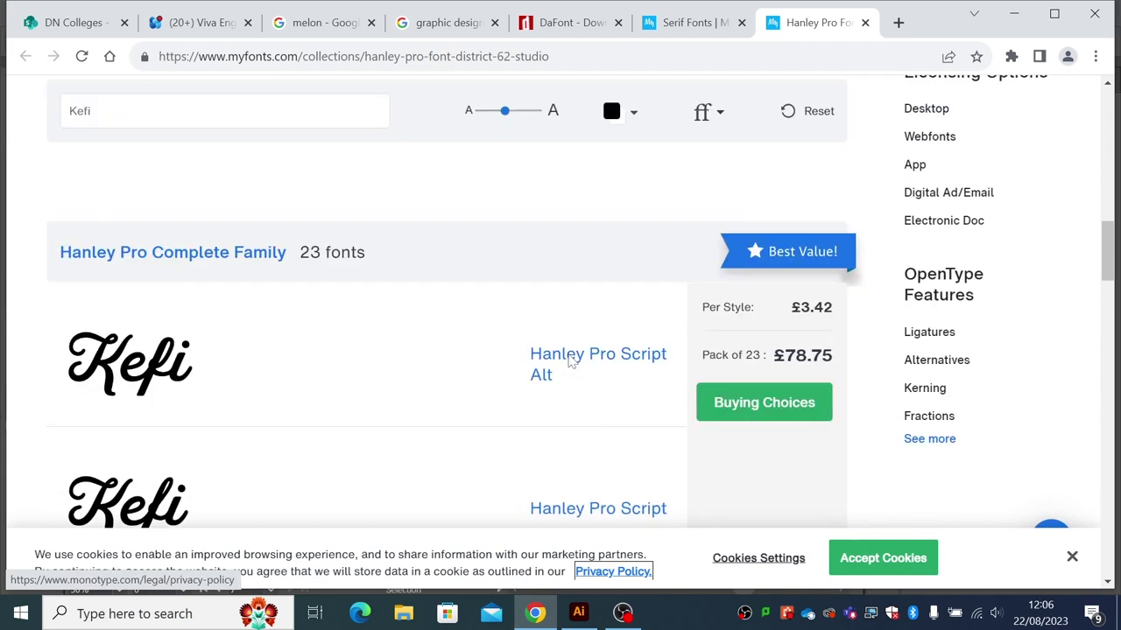
scroll(569, 362, "down", 3)
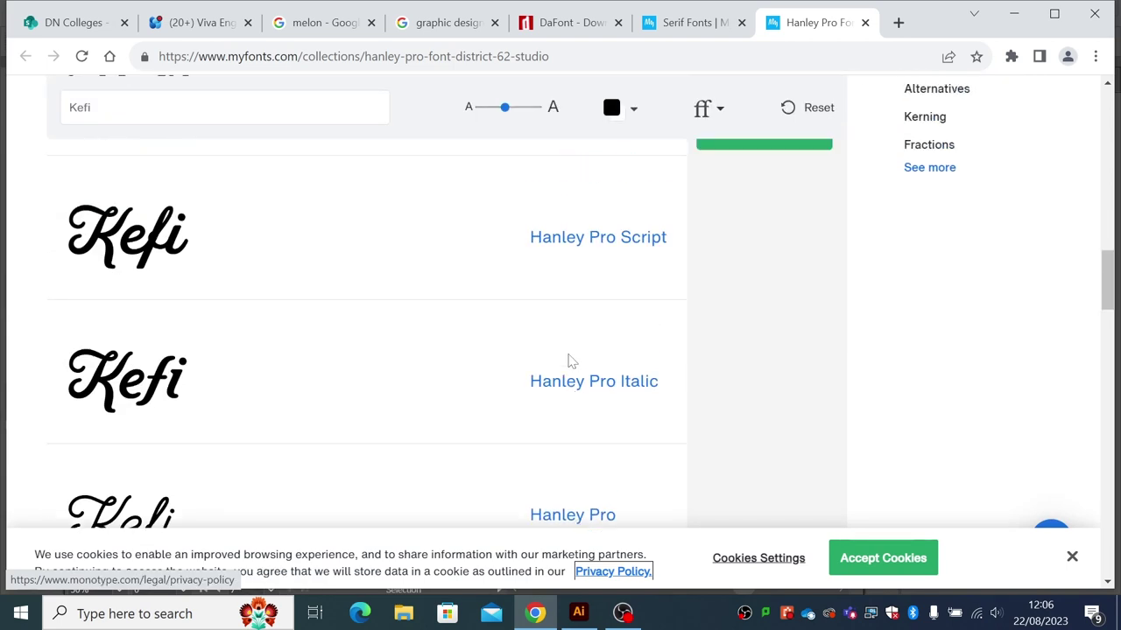
scroll(207, 172, "up", 1)
double_click(79, 107)
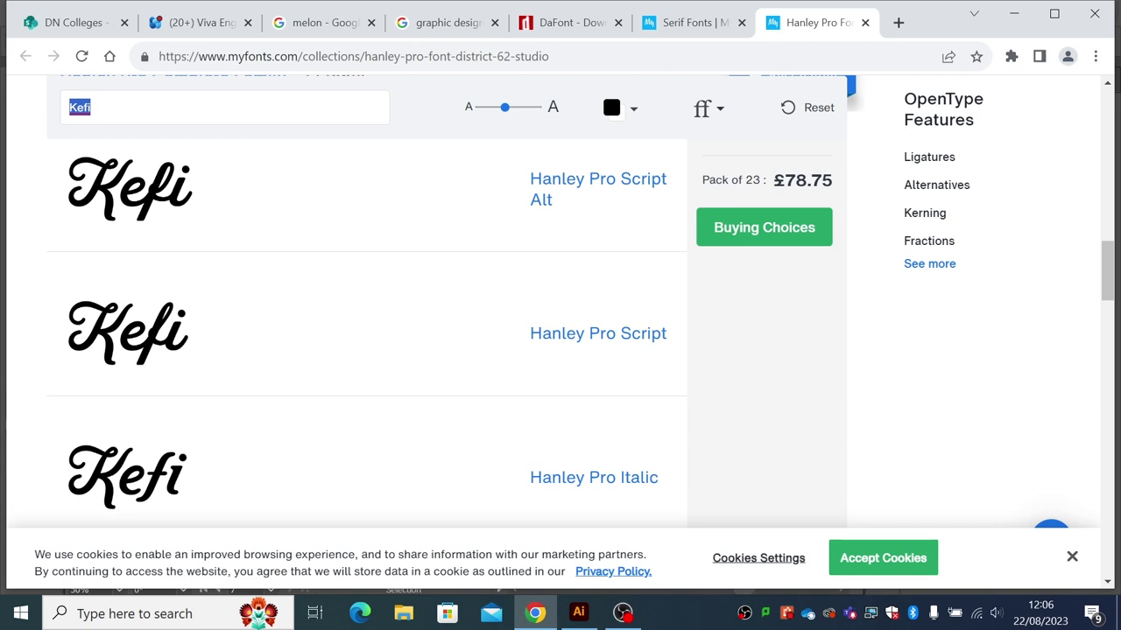
type("Lemon")
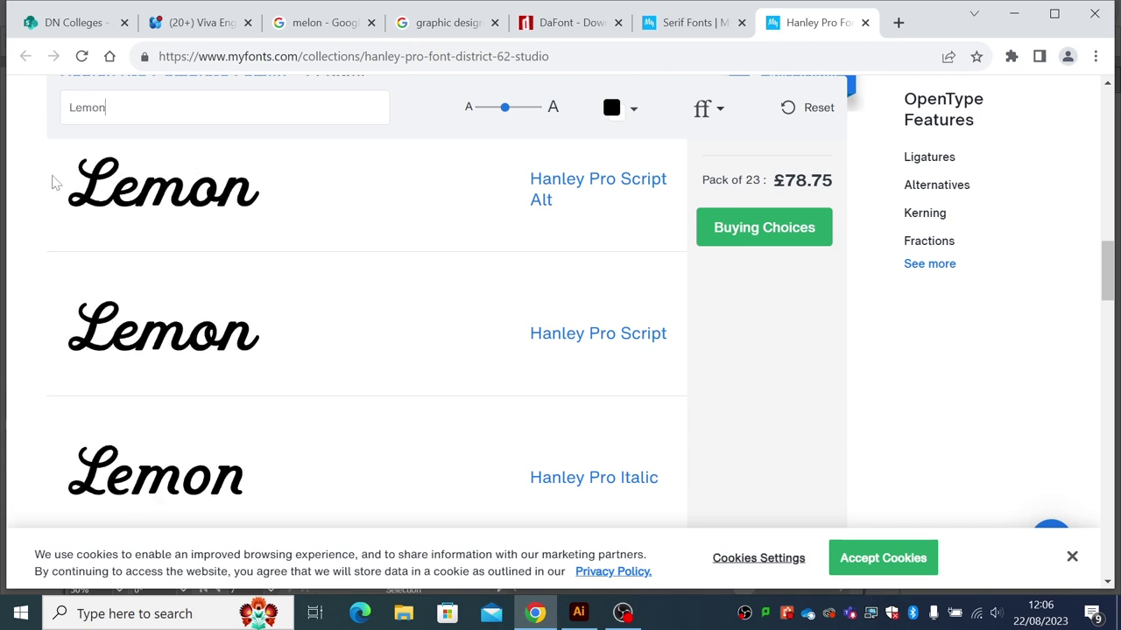
- Examine the "Lemon" previews in the Hanley Pro script, block, inline and slim styles, plus the family's sample images
scroll(39, 280, "down", 2)
scroll(40, 280, "down", 6)
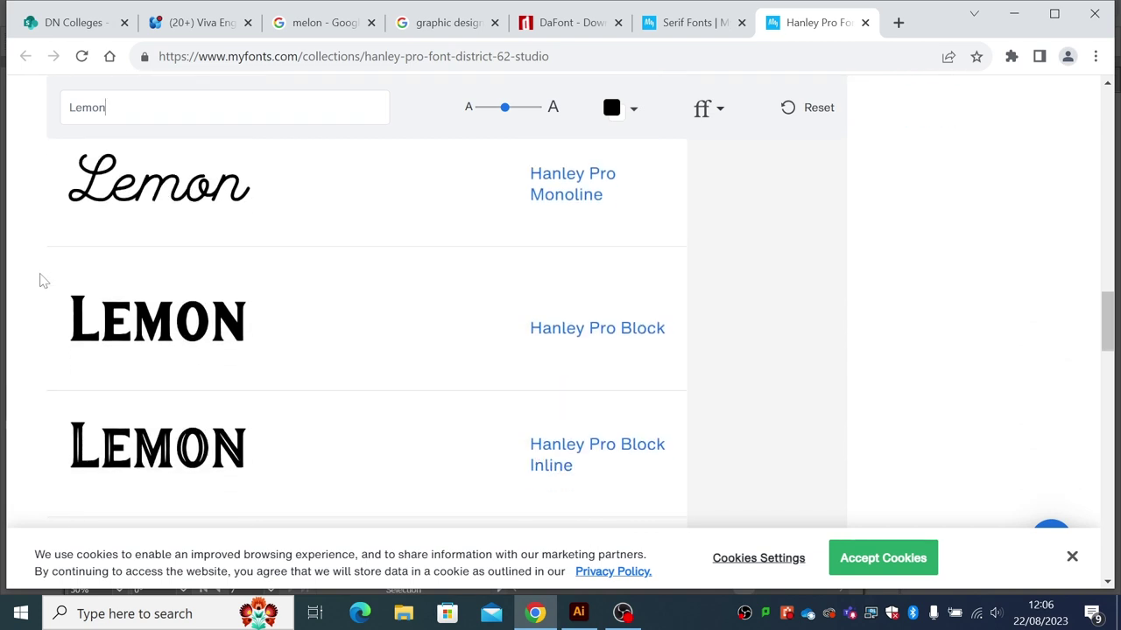
scroll(39, 280, "down", 1)
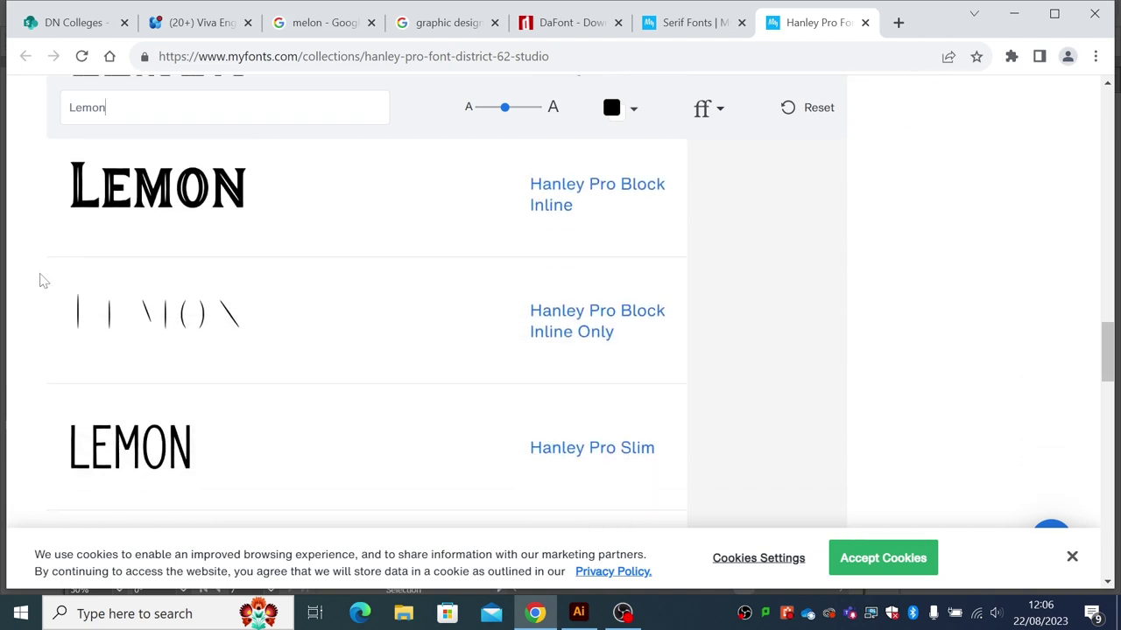
scroll(39, 280, "up", 7)
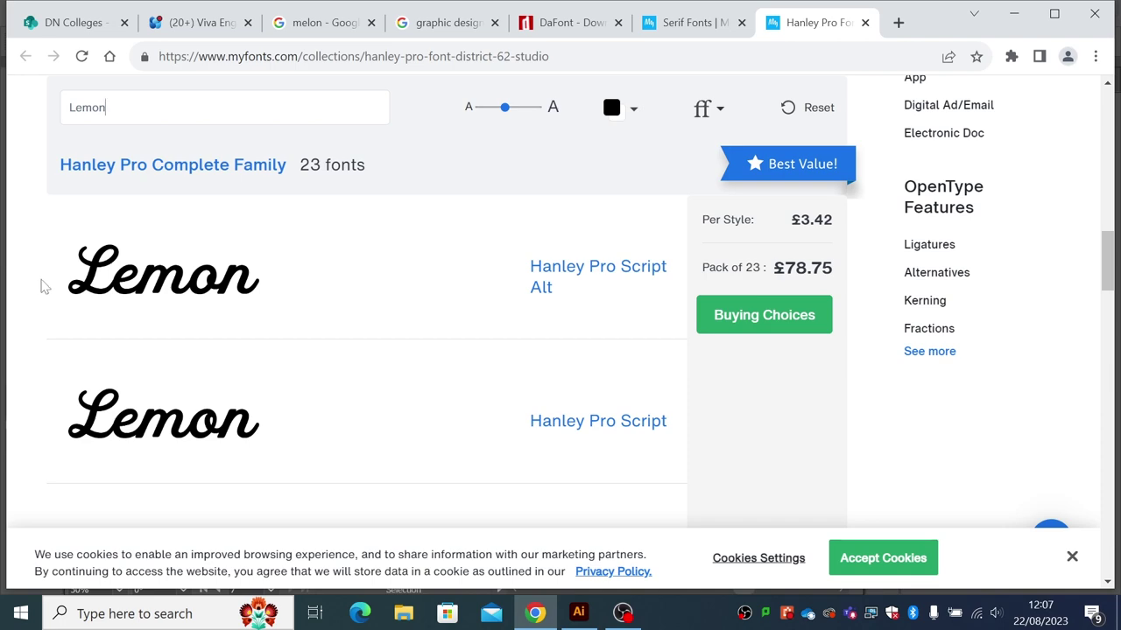
scroll(42, 286, "down", 1)
scroll(42, 287, "down", 10)
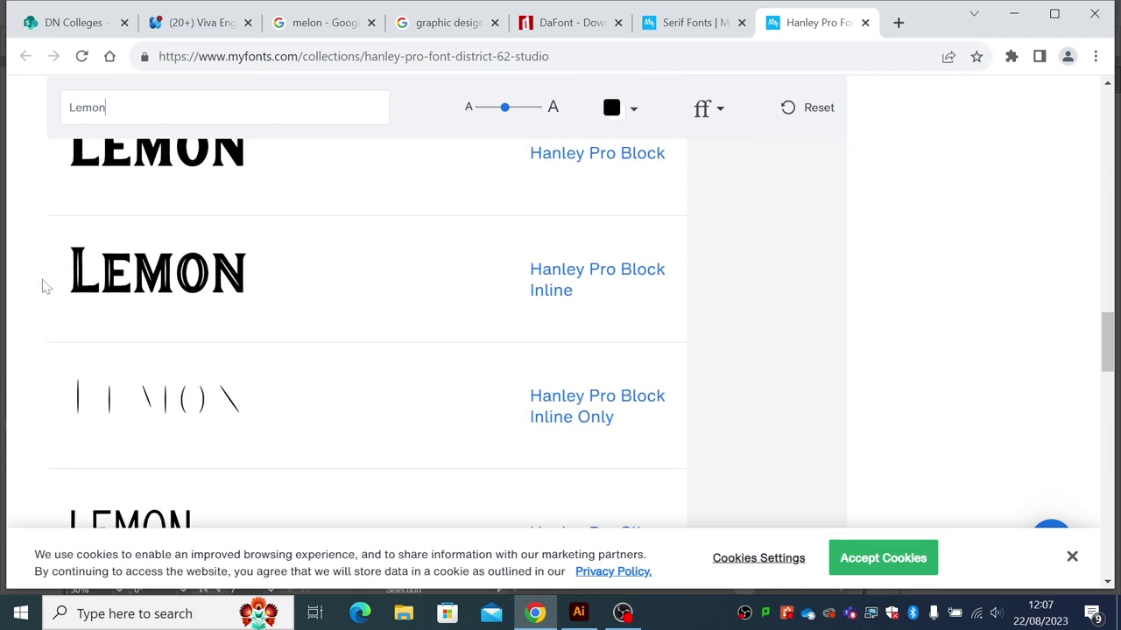
scroll(42, 287, "up", 4)
scroll(46, 286, "up", 15)
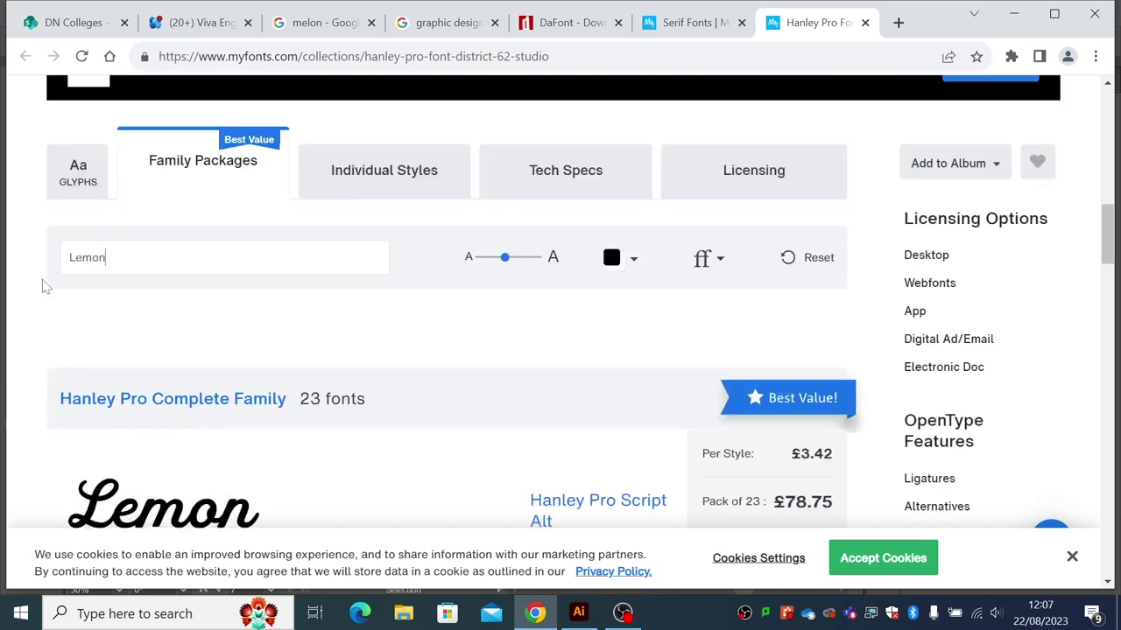
scroll(46, 286, "up", 5)
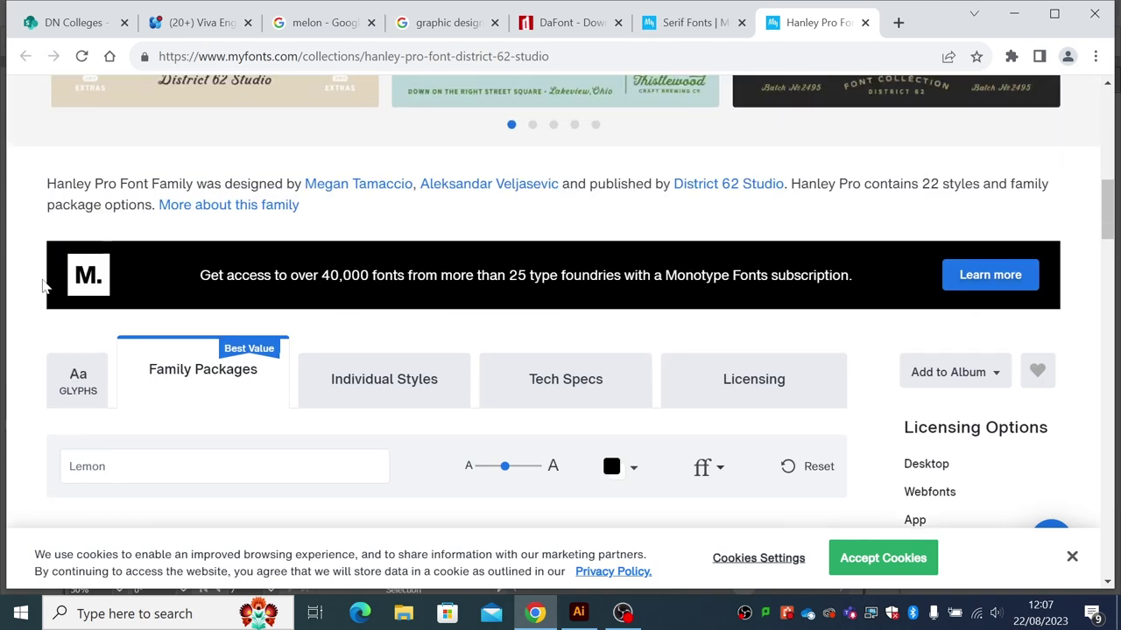
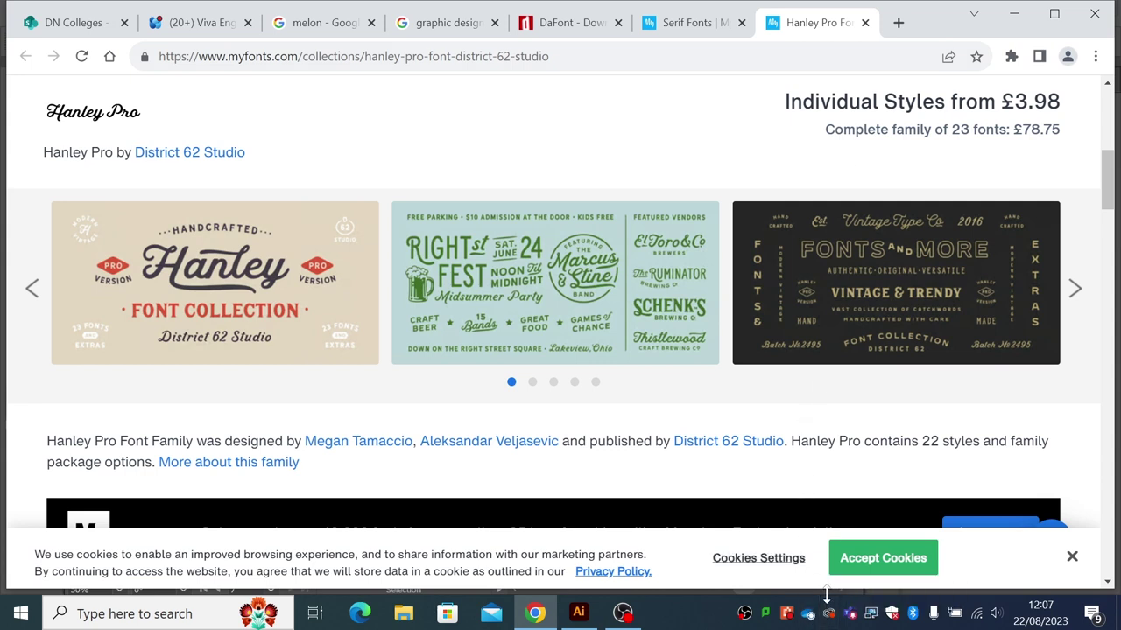
- Switch to Creative Cloud Desktop, dismiss the Adobe Express promotion, and open the Adobe Fonts website from the added fonts list
left_click(829, 612)
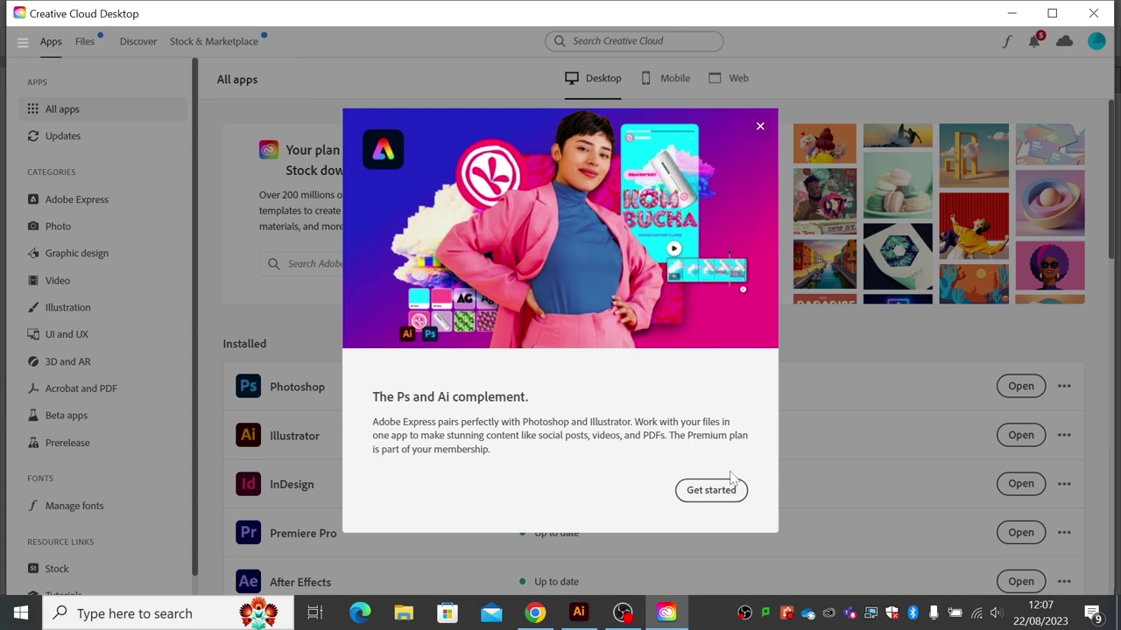
left_click(826, 128)
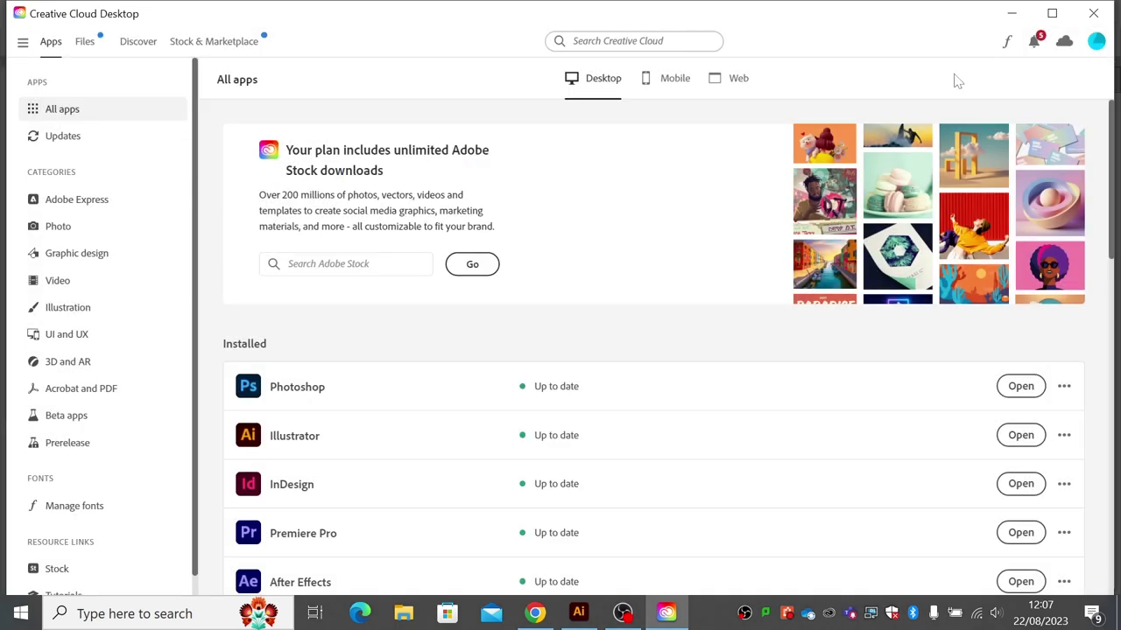
left_click(1007, 45)
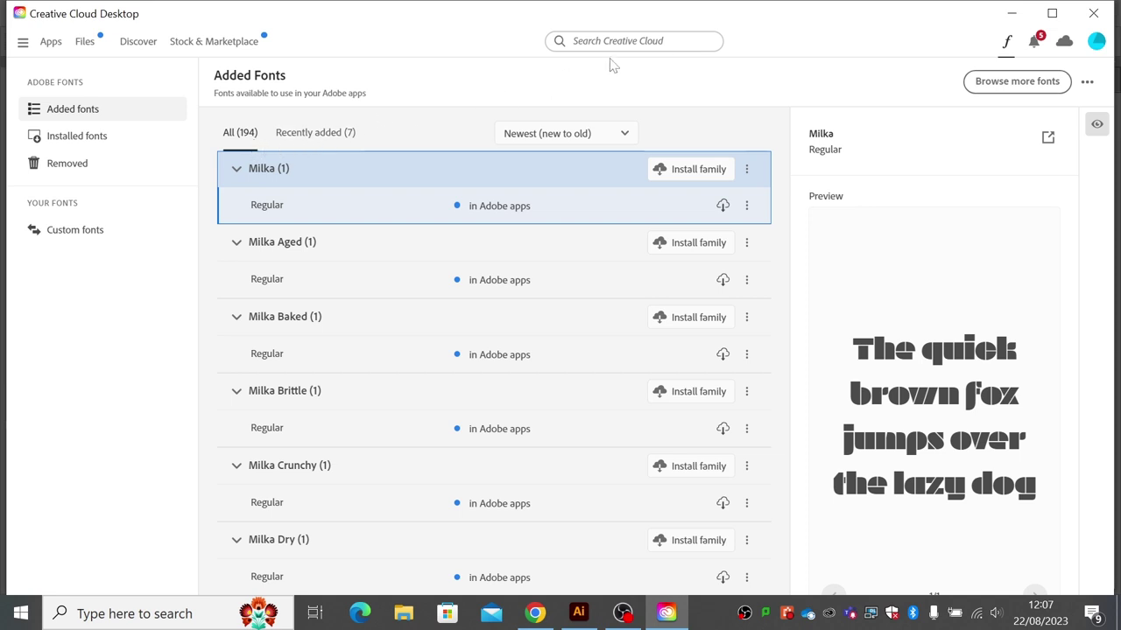
left_click(989, 89)
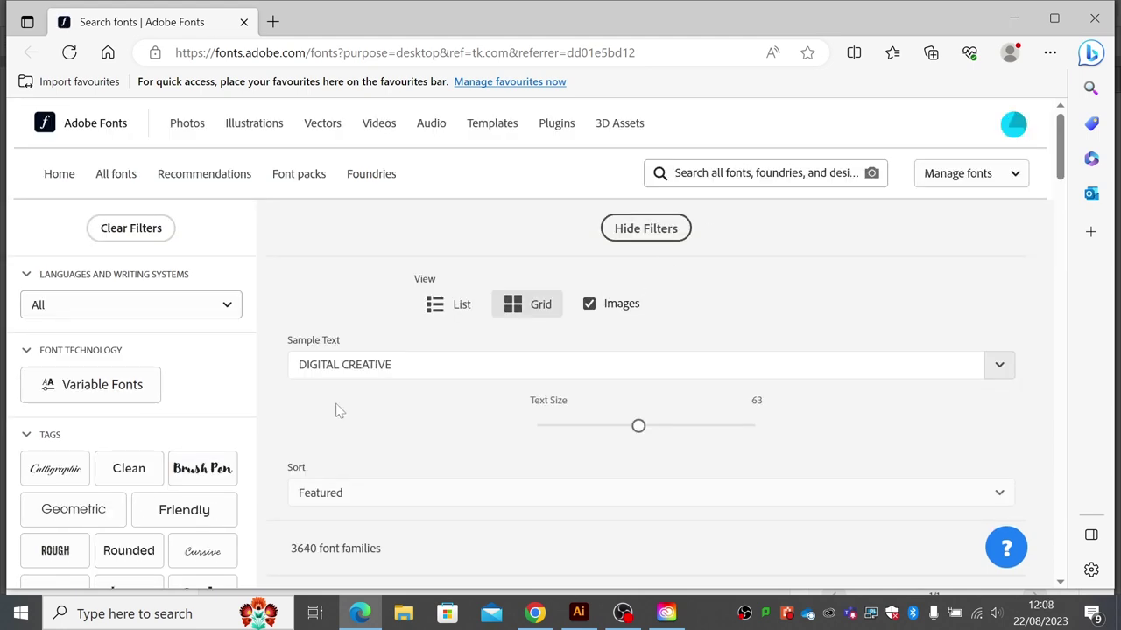
- Filter the Adobe Fonts library by the Fun tag and look through the matching font families
scroll(259, 408, "down", 2)
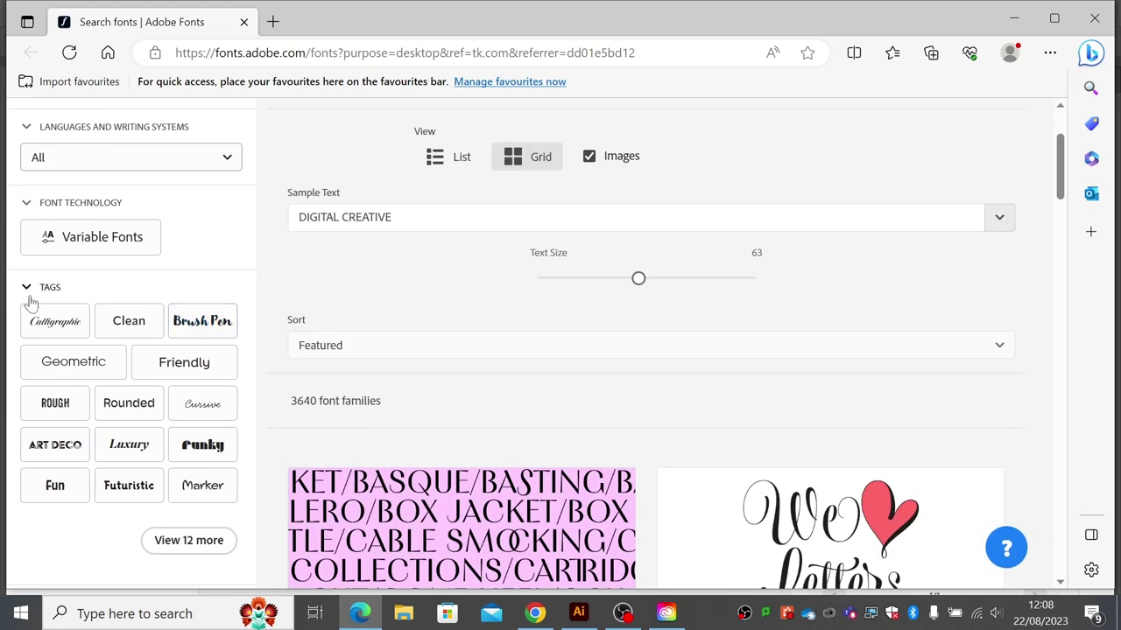
left_click(79, 493)
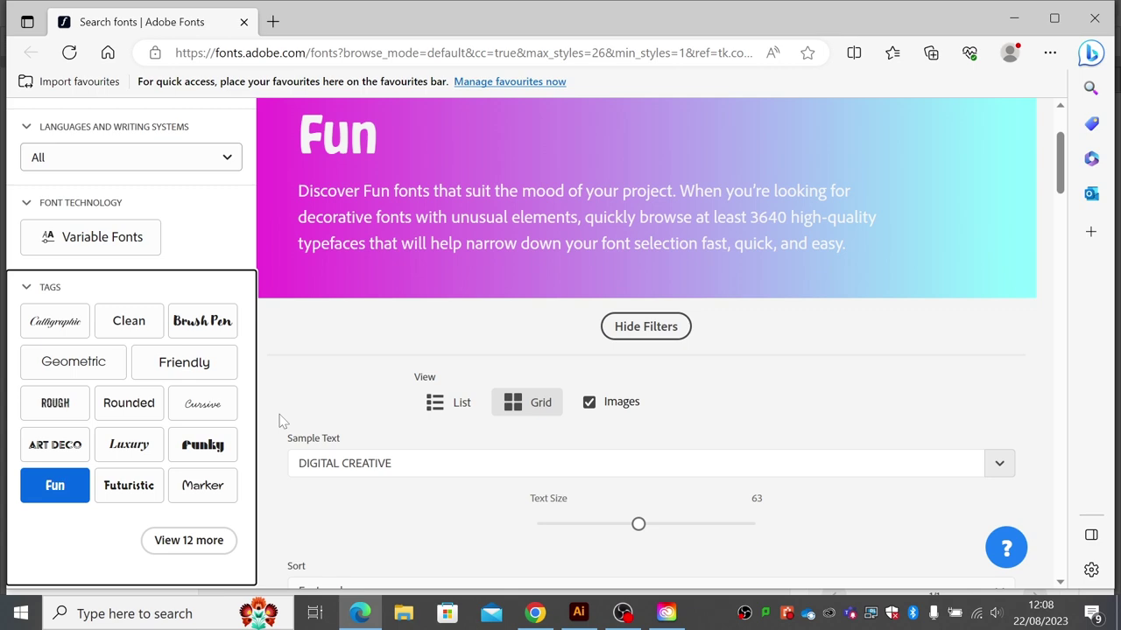
scroll(282, 422, "down", 4)
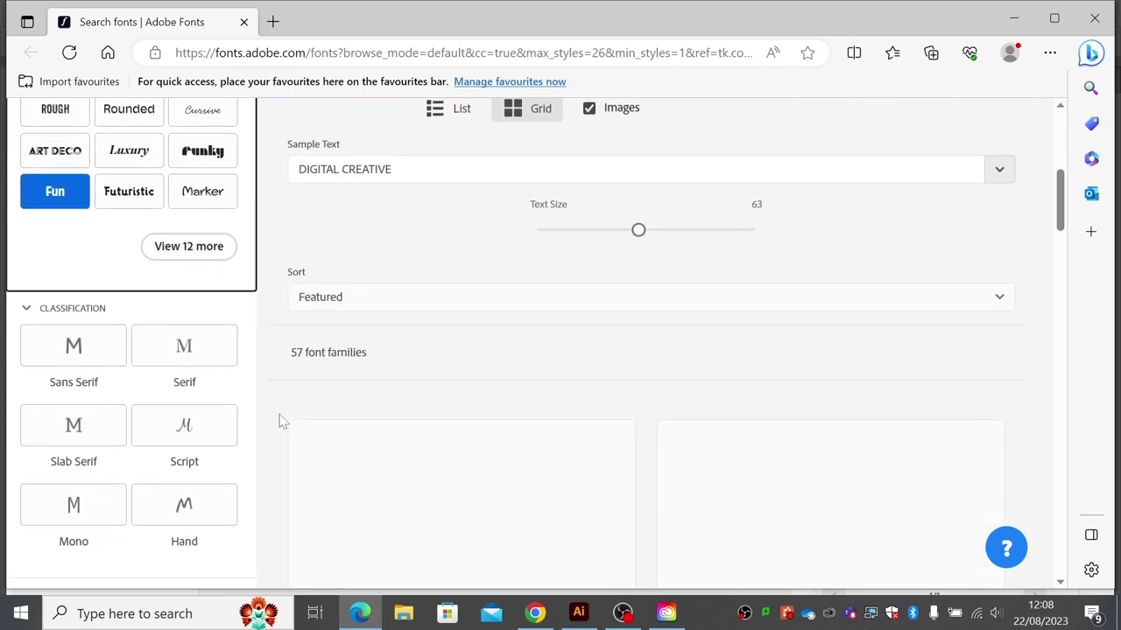
scroll(281, 422, "down", 2)
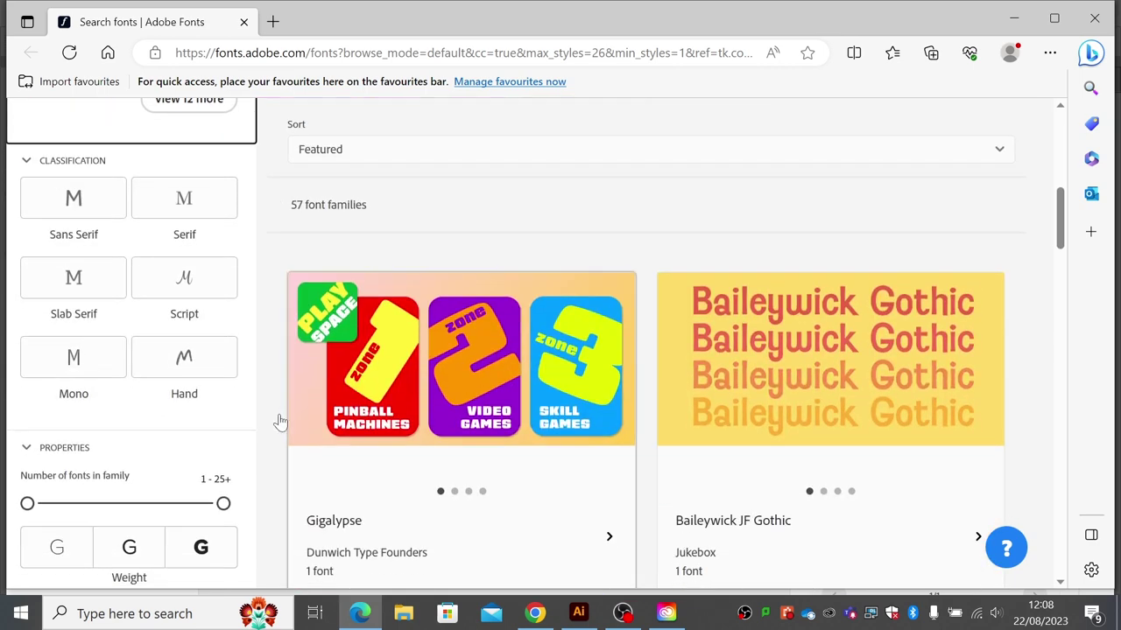
scroll(263, 394, "down", 1)
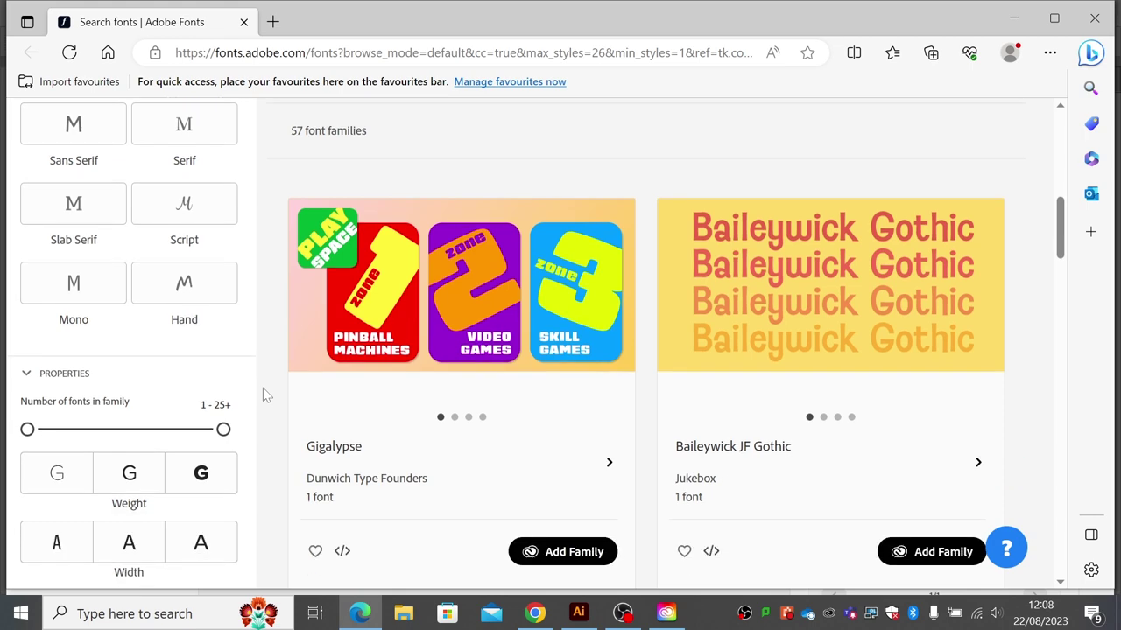
scroll(271, 350, "down", 6)
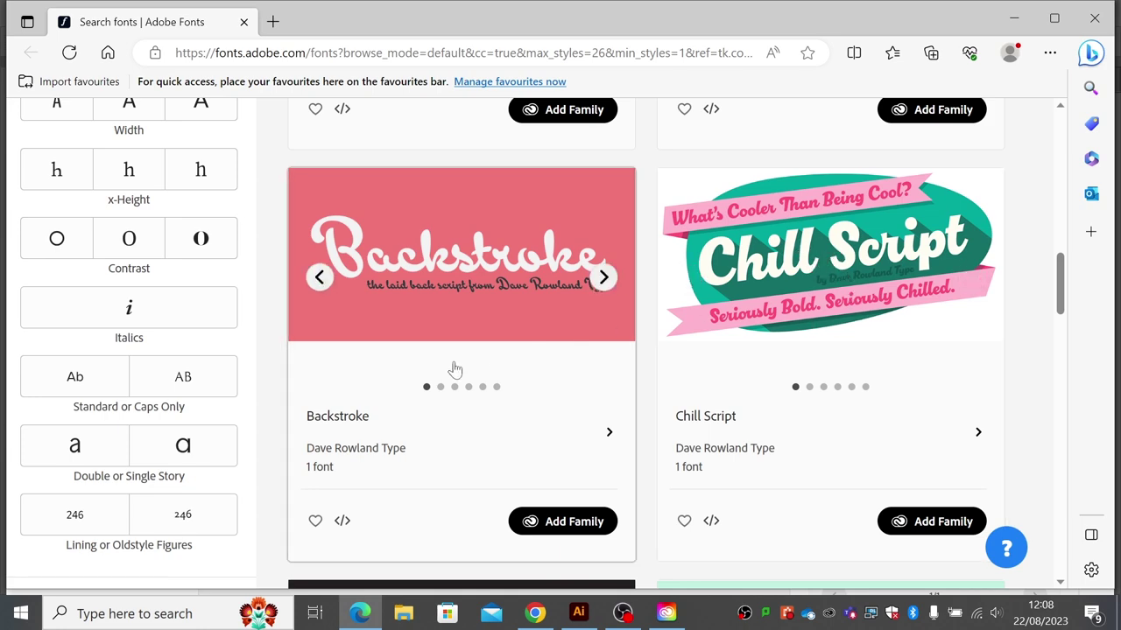
scroll(275, 401, "down", 4)
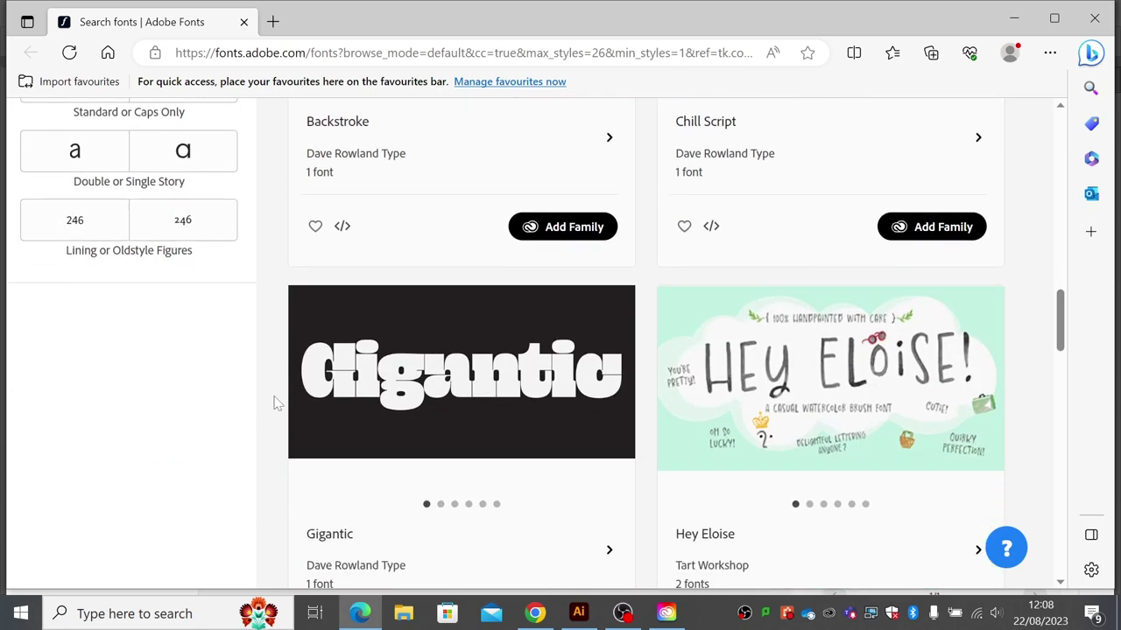
scroll(275, 438, "down", 2)
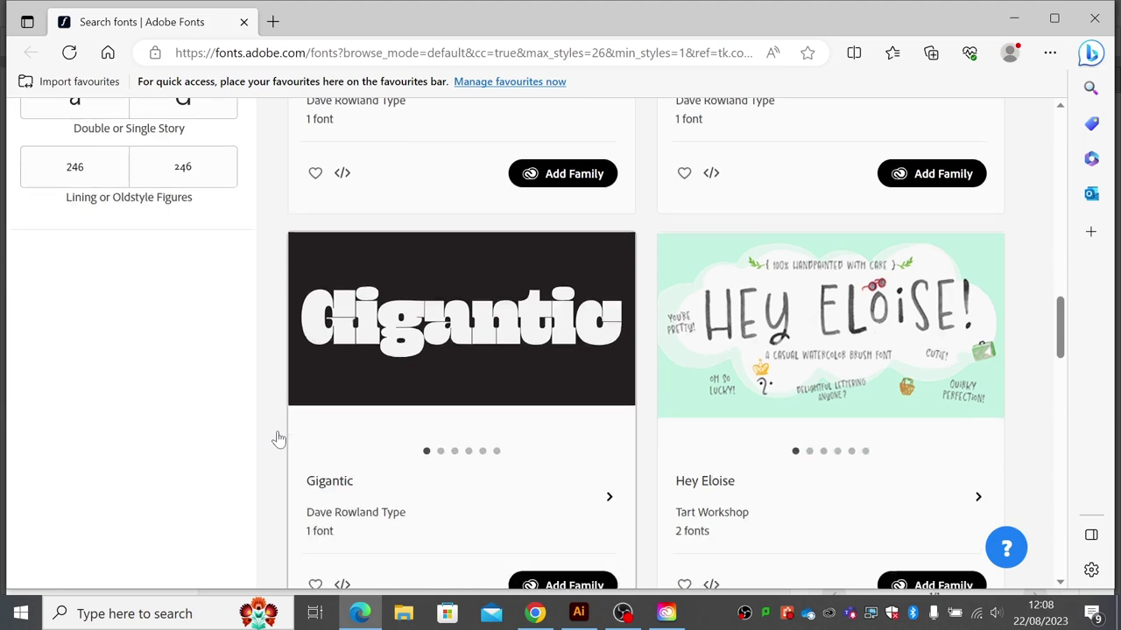
- Examine the Gigantic font page, return to the Fun results, and look through the remaining font families on the page
left_click(611, 408)
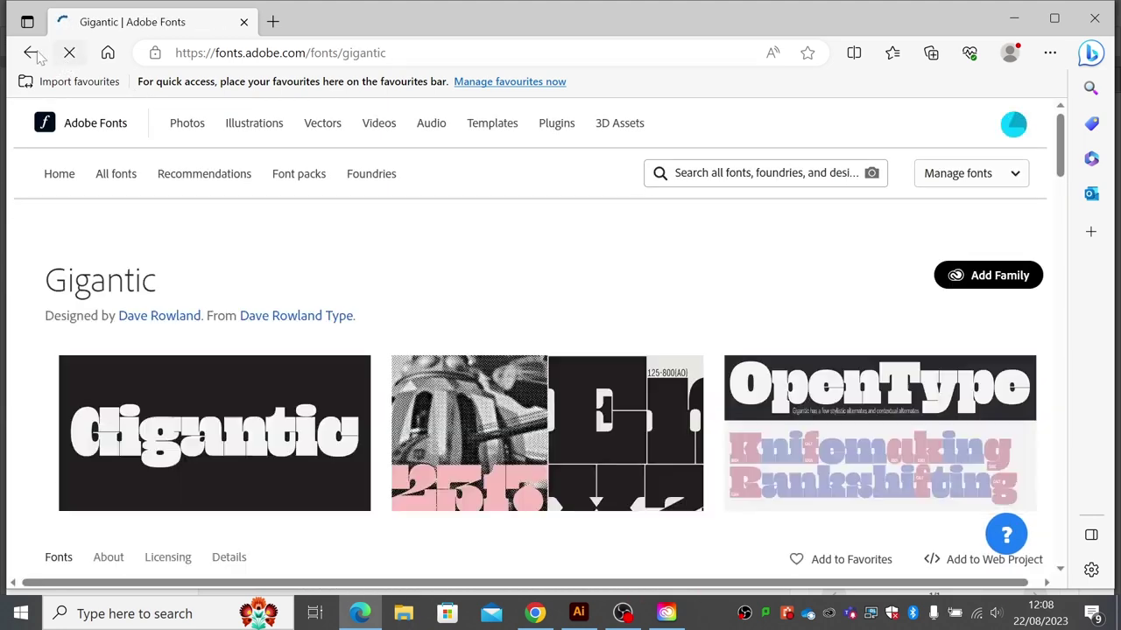
left_click(31, 54)
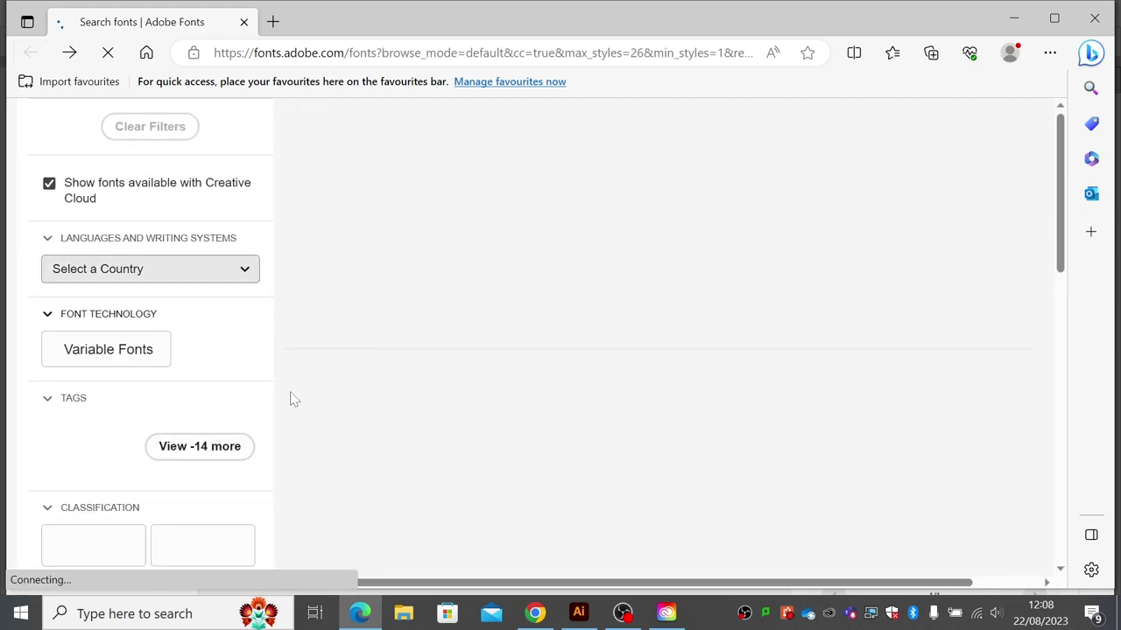
scroll(294, 401, "down", 6)
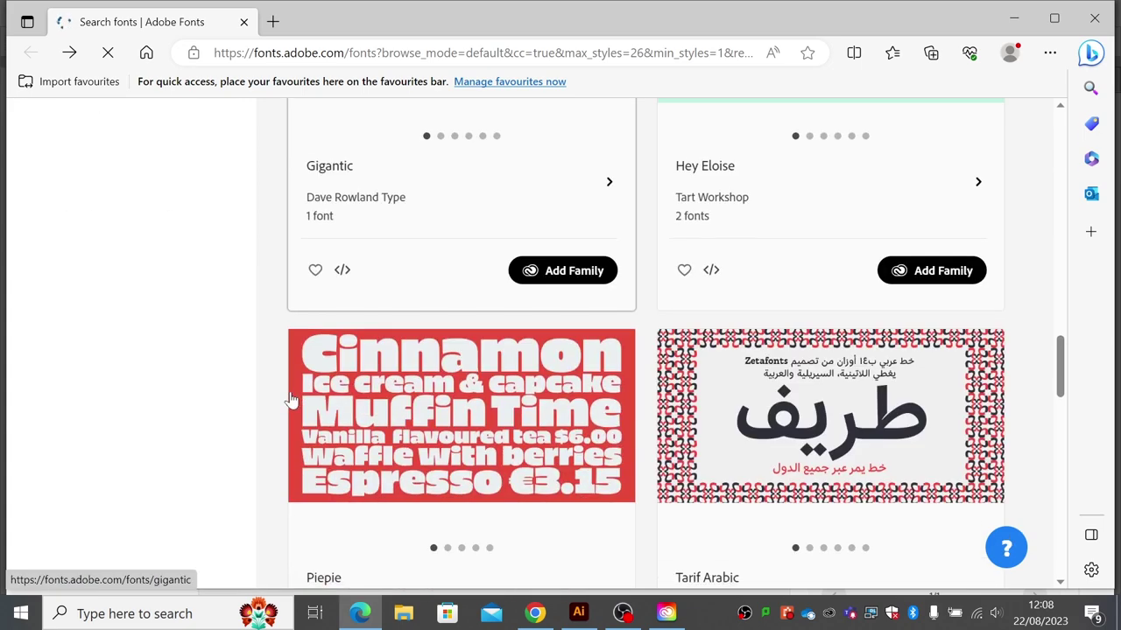
scroll(271, 430, "down", 8)
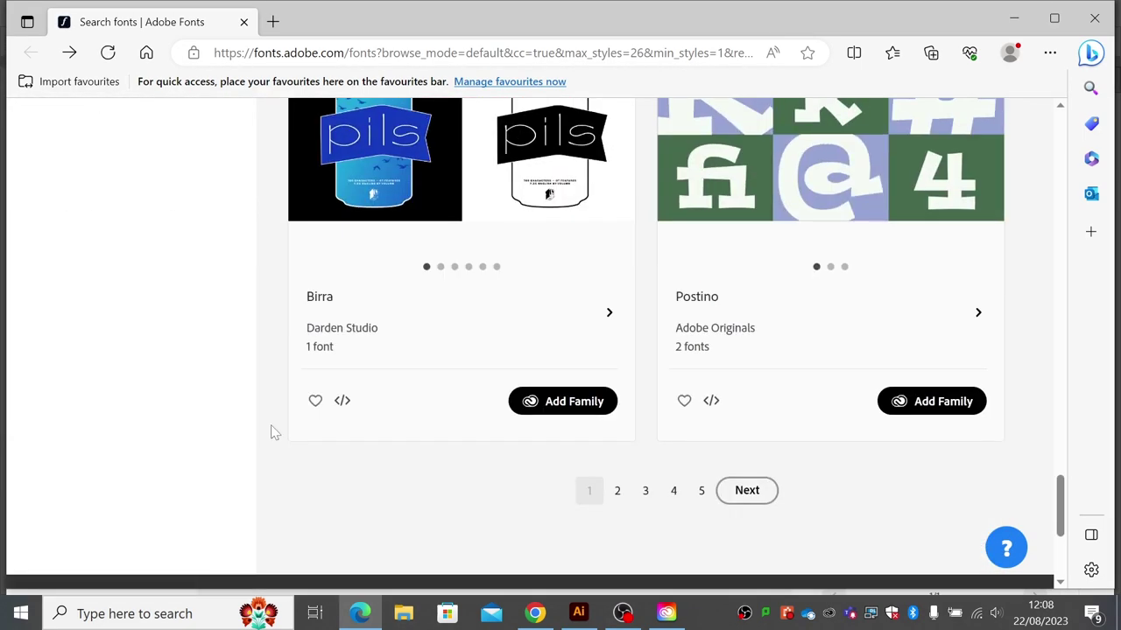
scroll(270, 430, "up", 2)
scroll(271, 430, "up", 10)
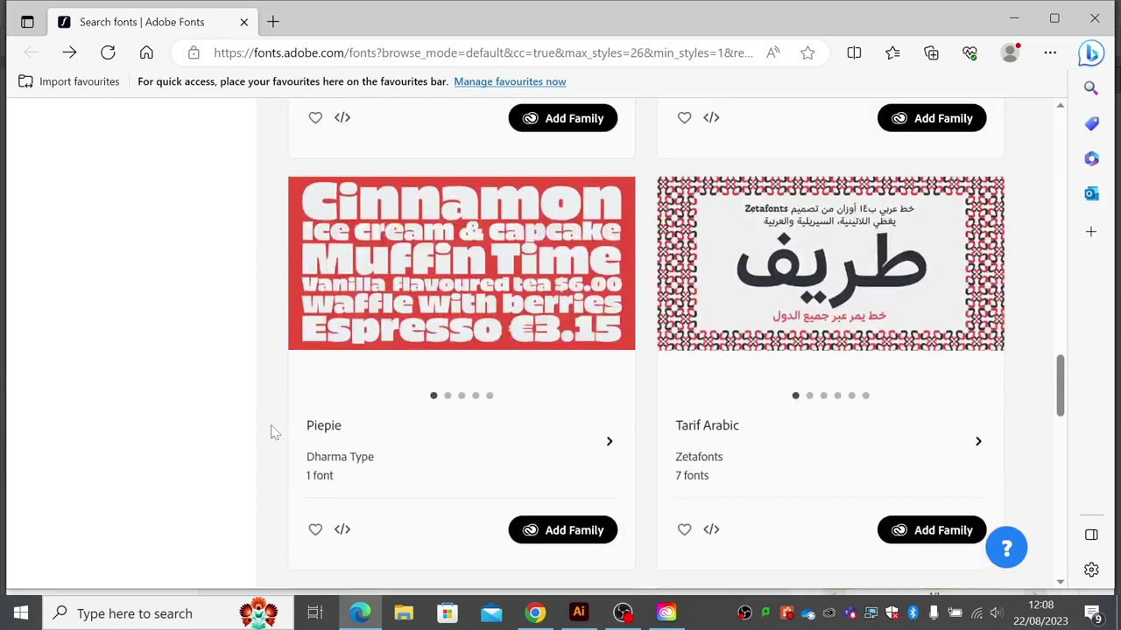
scroll(270, 429, "up", 10)
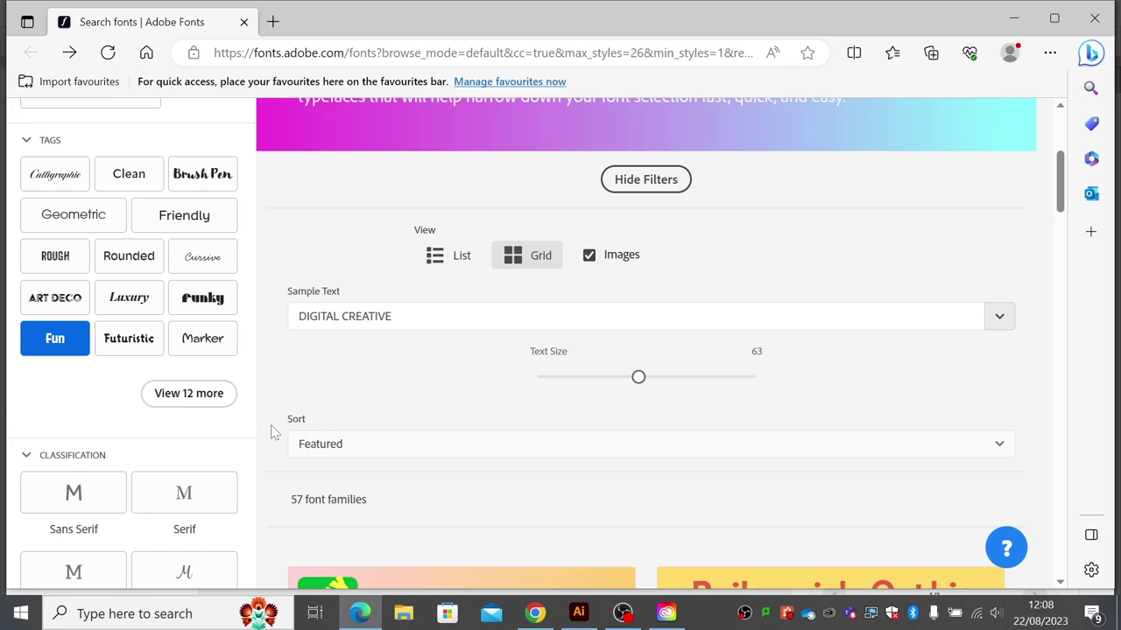
scroll(273, 432, "up", 4)
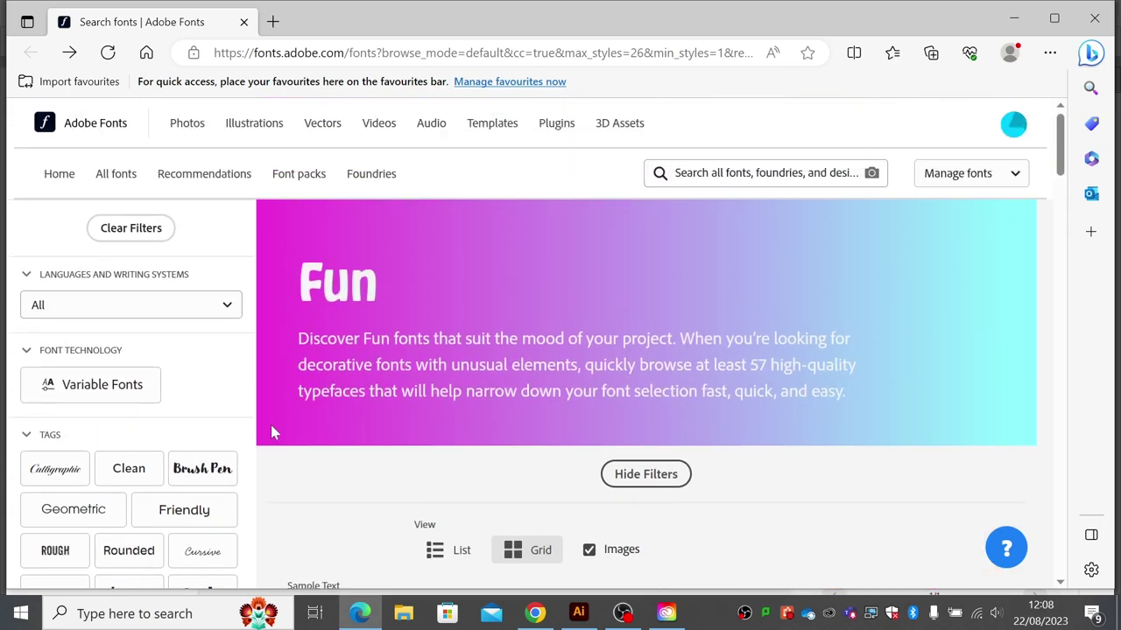
- Switch back to Illustrator and reposition the stack of Lemon and Melon lettering samples on Artboard 7
left_click(1013, 17)
left_click(1011, 13)
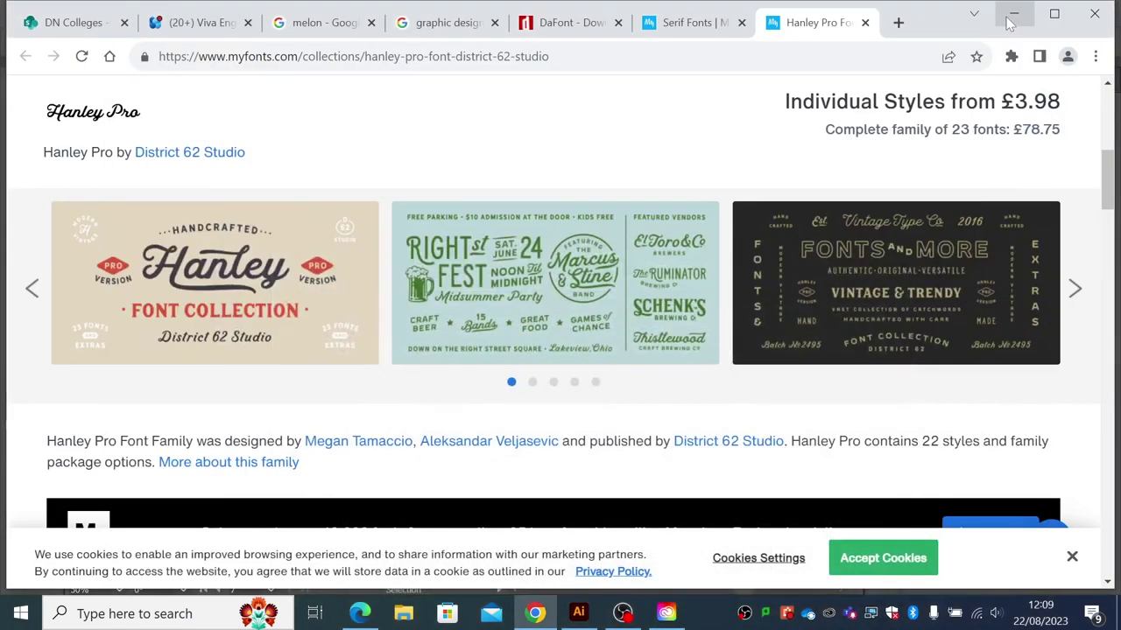
left_click(1012, 10)
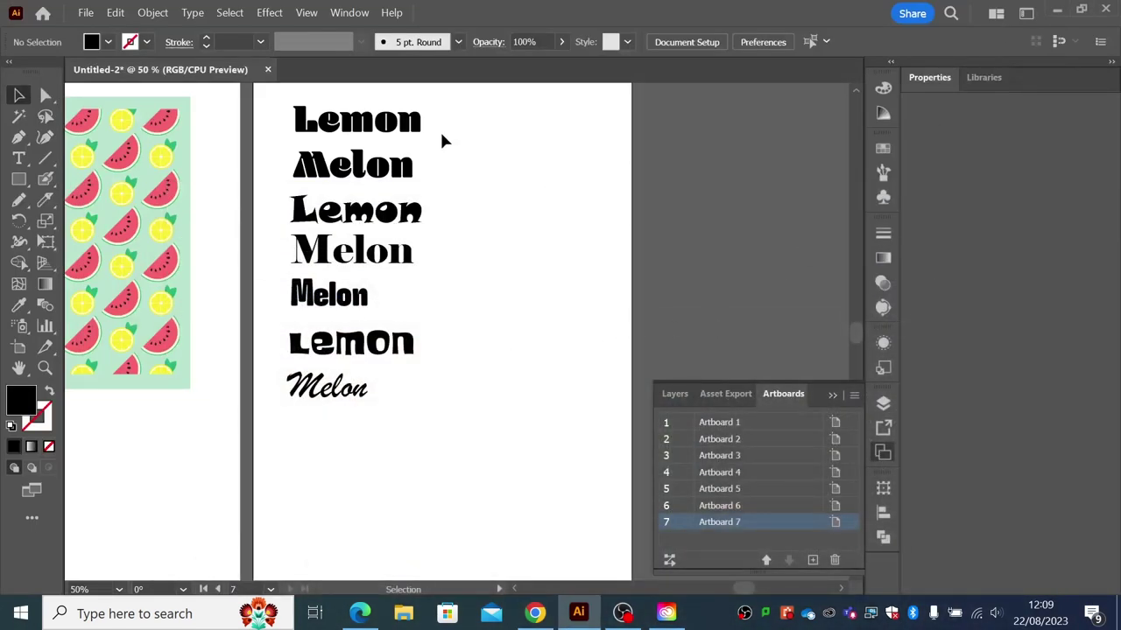
left_click_drag(273, 91, 492, 412)
left_click_drag(398, 354, 409, 366)
left_click(494, 368)
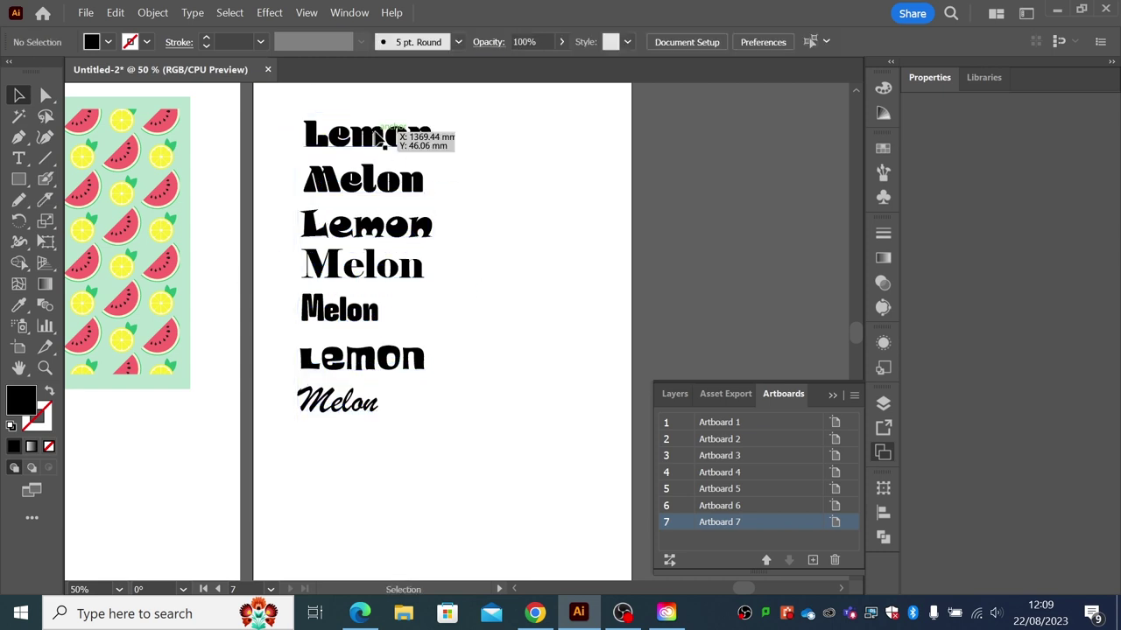
left_click_drag(308, 123, 403, 374)
left_click(474, 378)
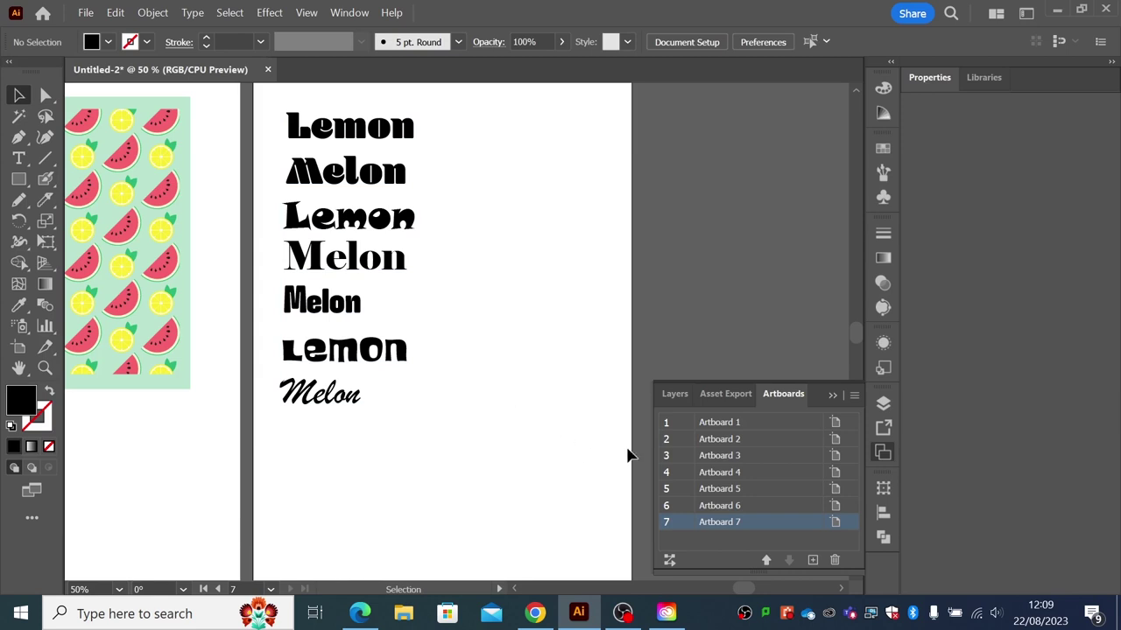
- Add Artboard 8 and place a copy of the Elephant "Melon" sample on it
left_click(812, 559)
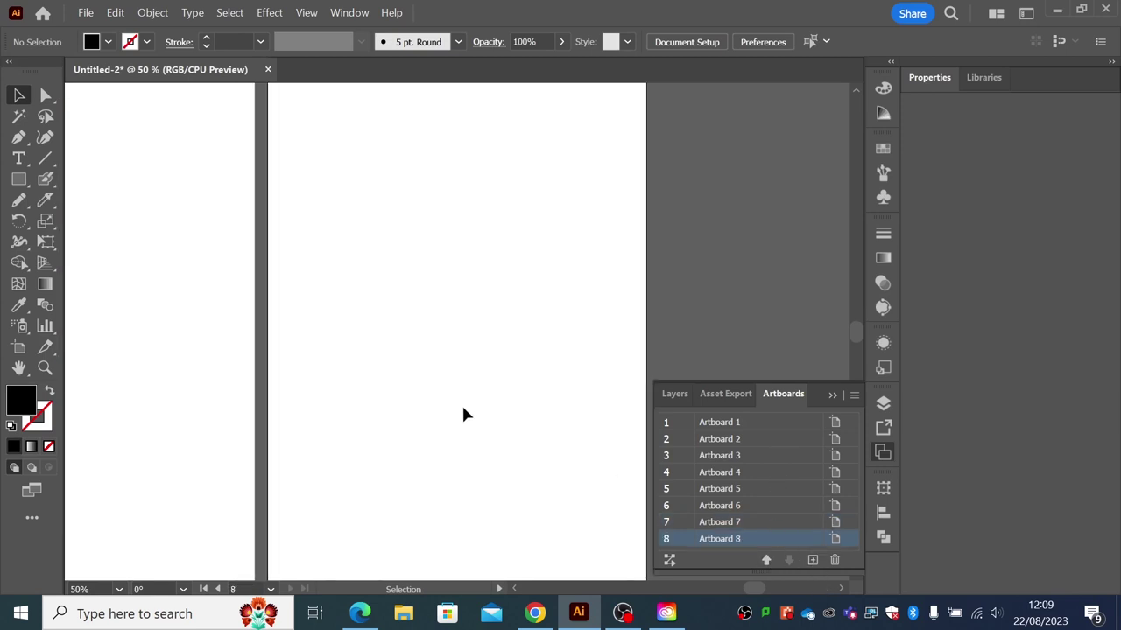
left_click_drag(381, 371, 517, 359)
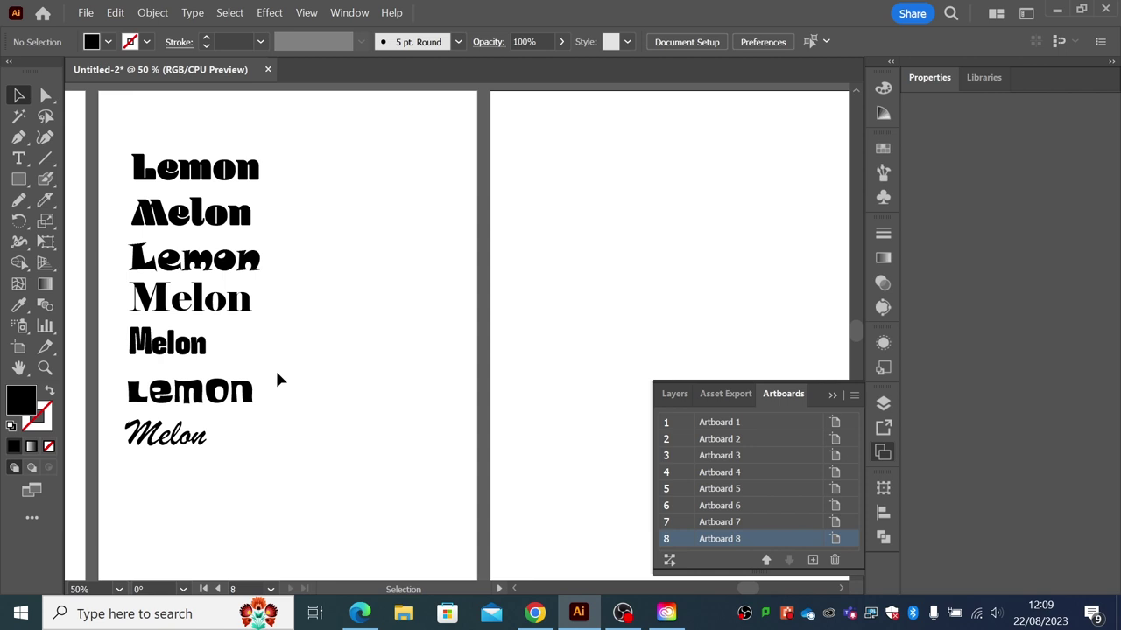
left_click(224, 309)
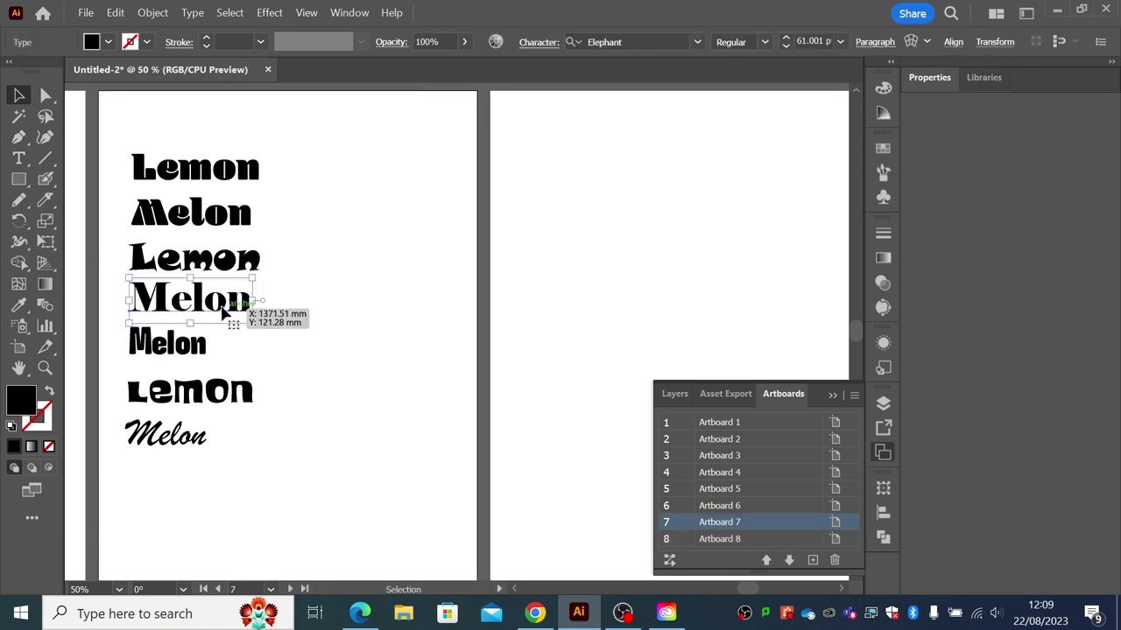
left_click_drag(223, 309, 588, 230)
scroll(558, 272, "right", 2)
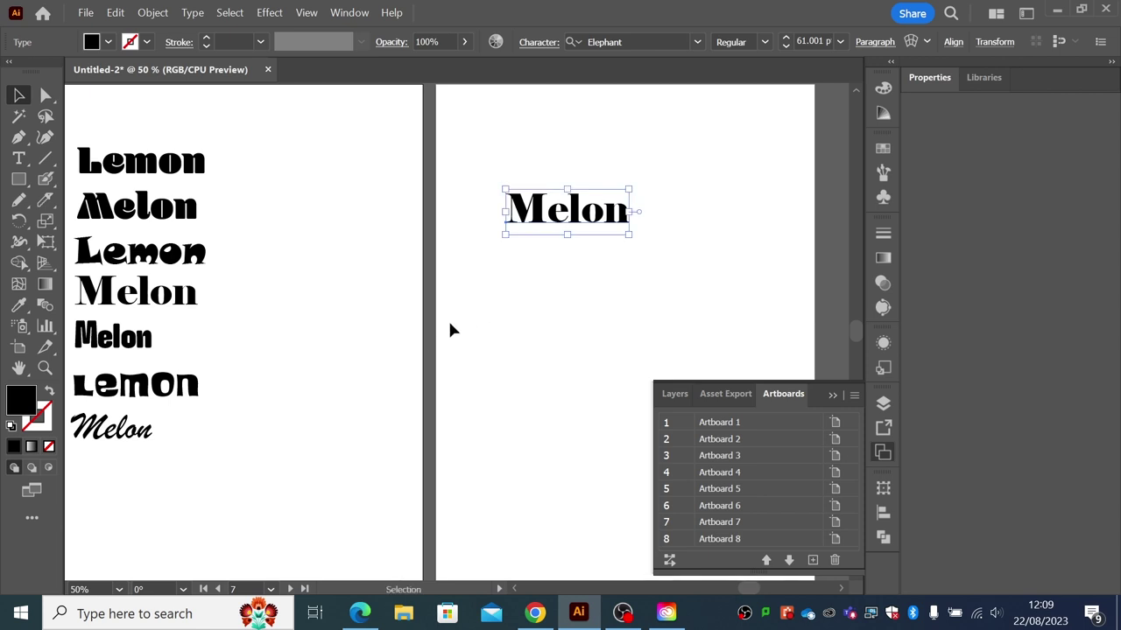
- Copy the Brush Script MT Italic "Melon" onto Artboard 8 beneath the Elephant word and change its text to "flavour"
left_click_drag(198, 421, 366, 409)
mouse_move(470, 345)
left_mouse_down()
mouse_move(584, 297)
mouse_move(574, 284)
mouse_move(621, 292)
left_mouse_up()
key("t")
type("flavour")
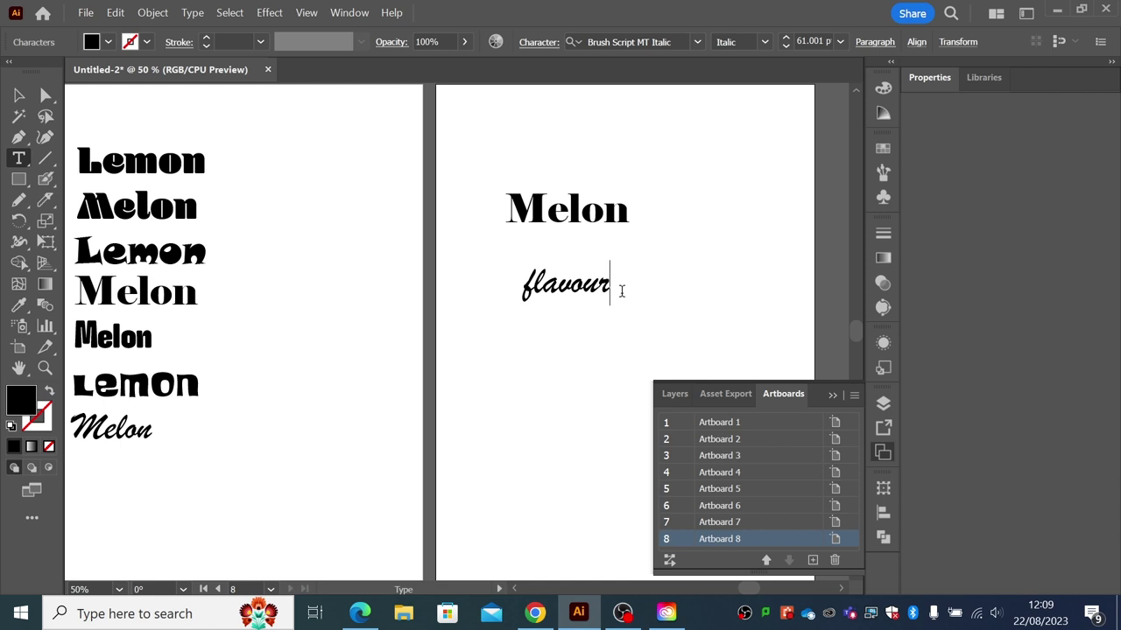
left_click(19, 94)
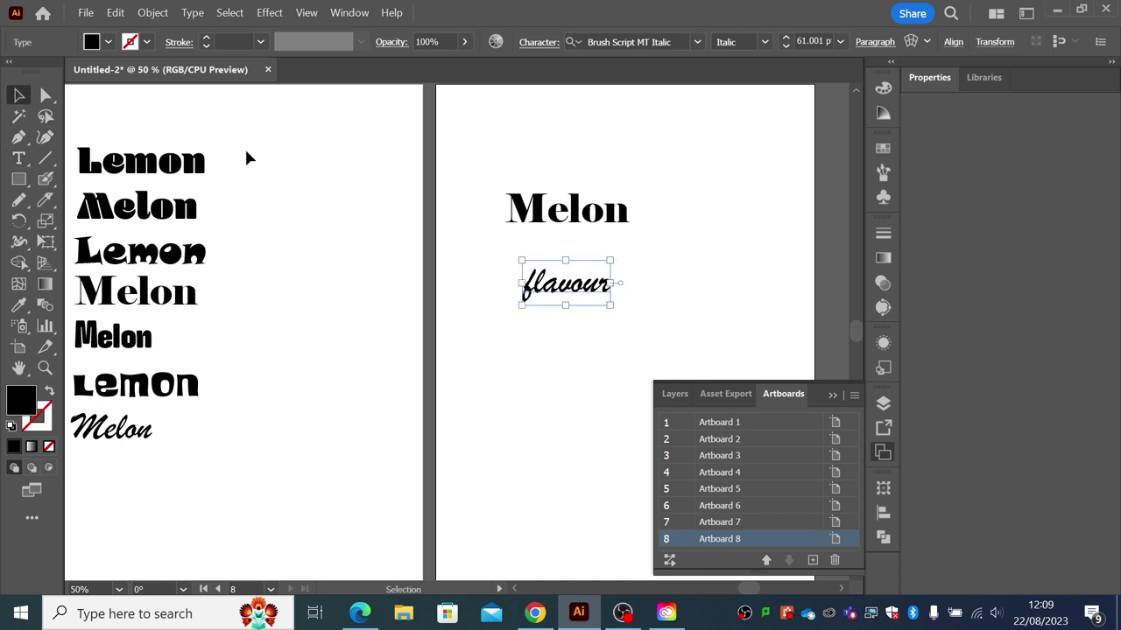
- Move the Elephant "Melon" down close above "flavour" and enlarge it slightly
left_click_drag(547, 220, 530, 258)
left_click_drag(631, 224, 634, 222)
key("backslash")
left_click(677, 254)
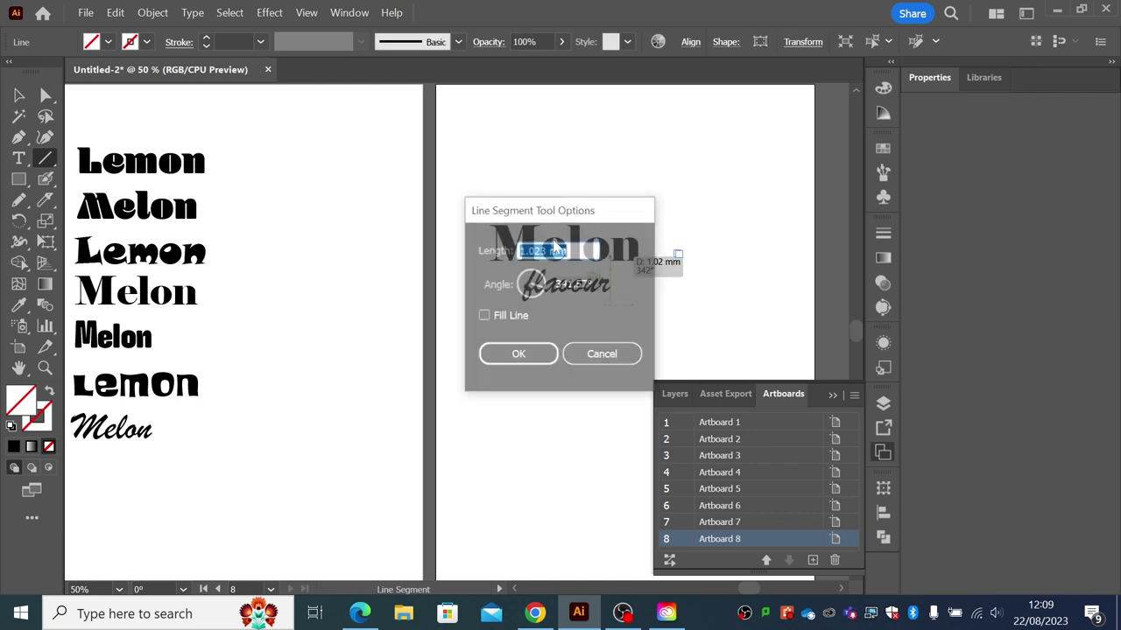
left_click(601, 355)
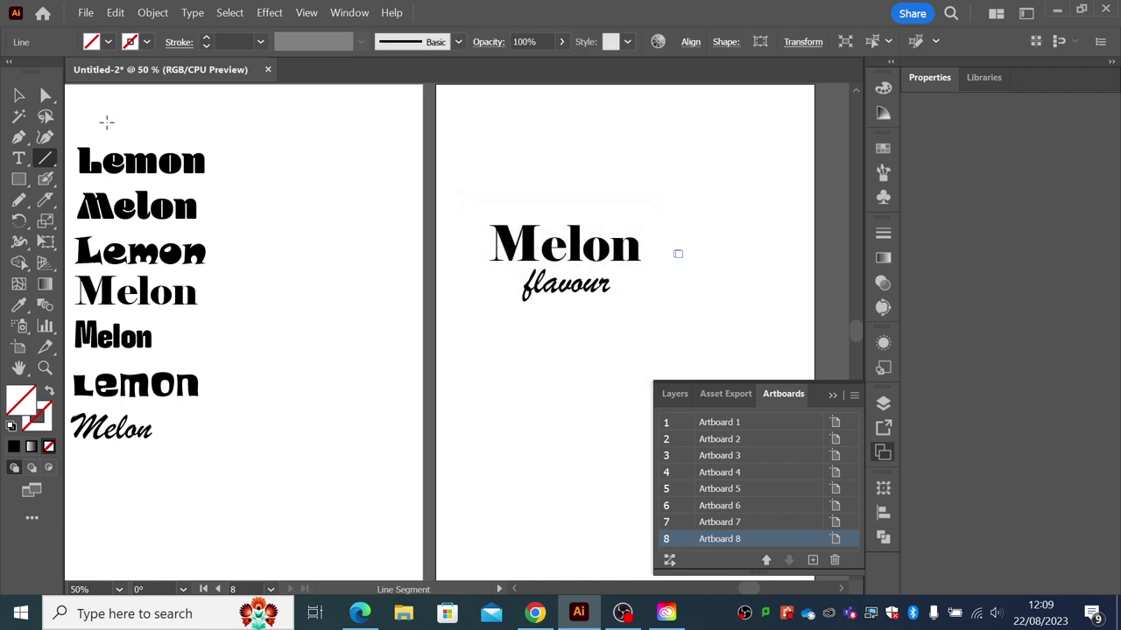
- Fine-tune the positions of "Melon" and "flavour" so the two words sit neatly together
left_click(21, 96)
left_click_drag(581, 259, 581, 252)
left_click(586, 335)
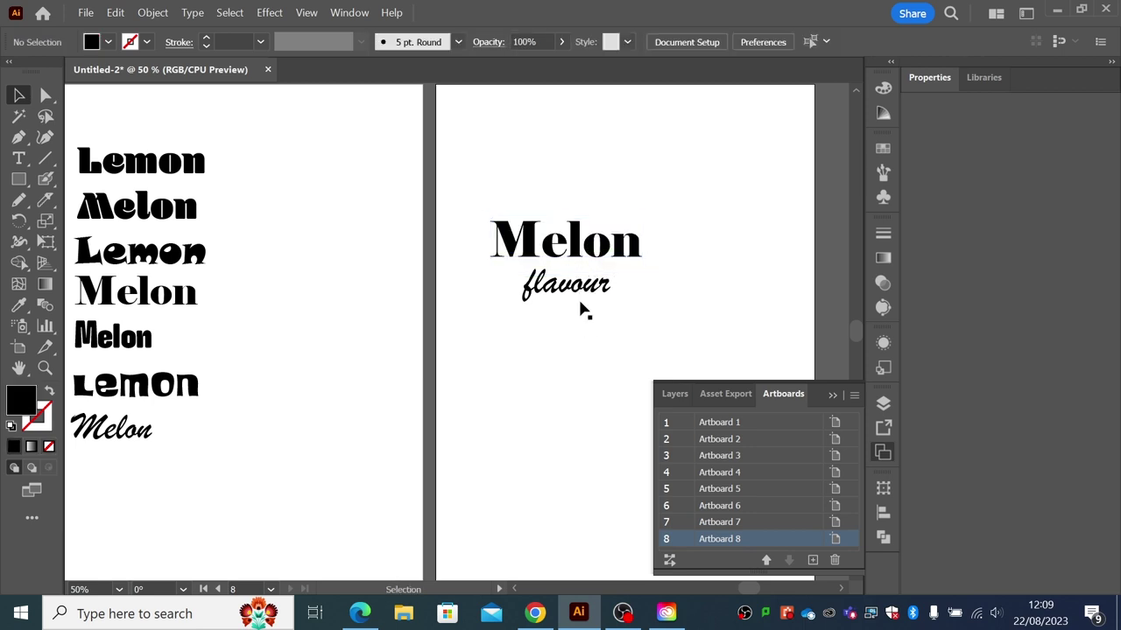
left_click_drag(579, 296, 582, 286)
left_click(588, 329)
- Move the "Melon flavour" pair near the upper edge of Artboard 8 and place a duplicate directly below it
left_click_drag(481, 196, 648, 323)
left_click_drag(613, 246, 578, 184)
left_click(585, 187)
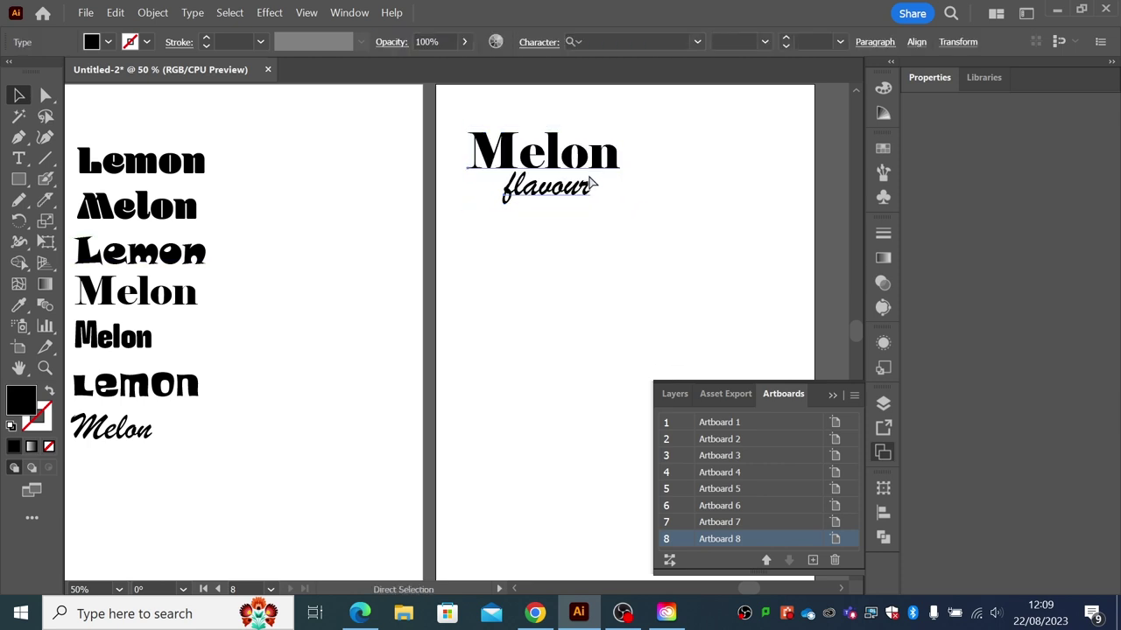
key("ctrl+v")
left_click_drag(512, 320, 608, 248)
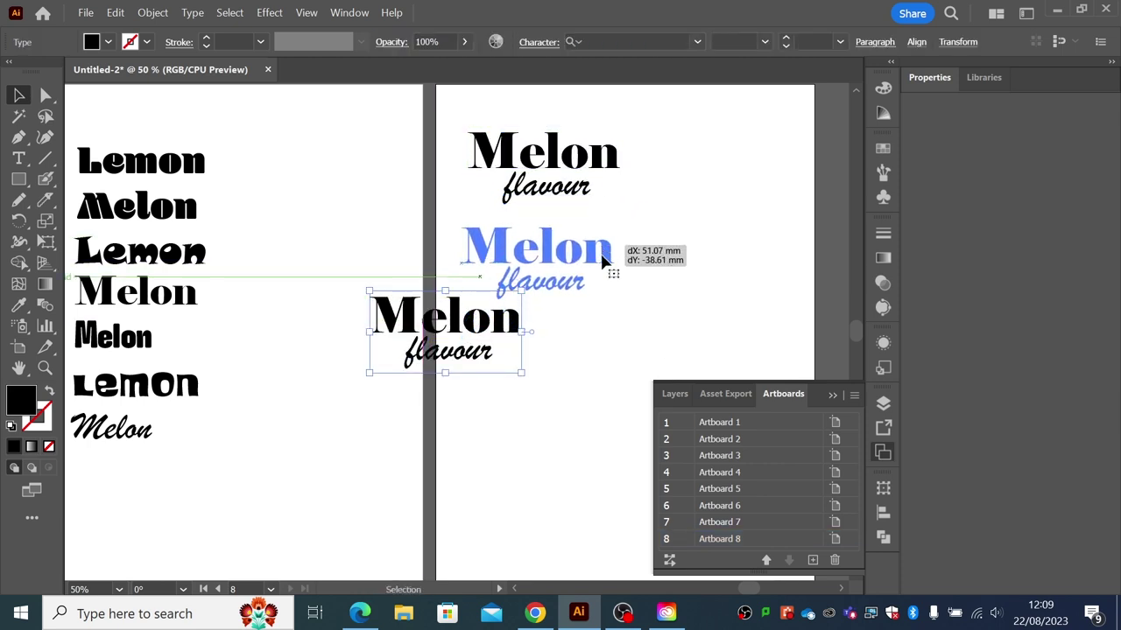
- Replace "flavour" in the duplicate with "Sparkling Water" and scale the line down to about the width of "Melon"
left_click(583, 302)
left_click_drag(583, 300, 489, 278)
key("t")
type("Spa")
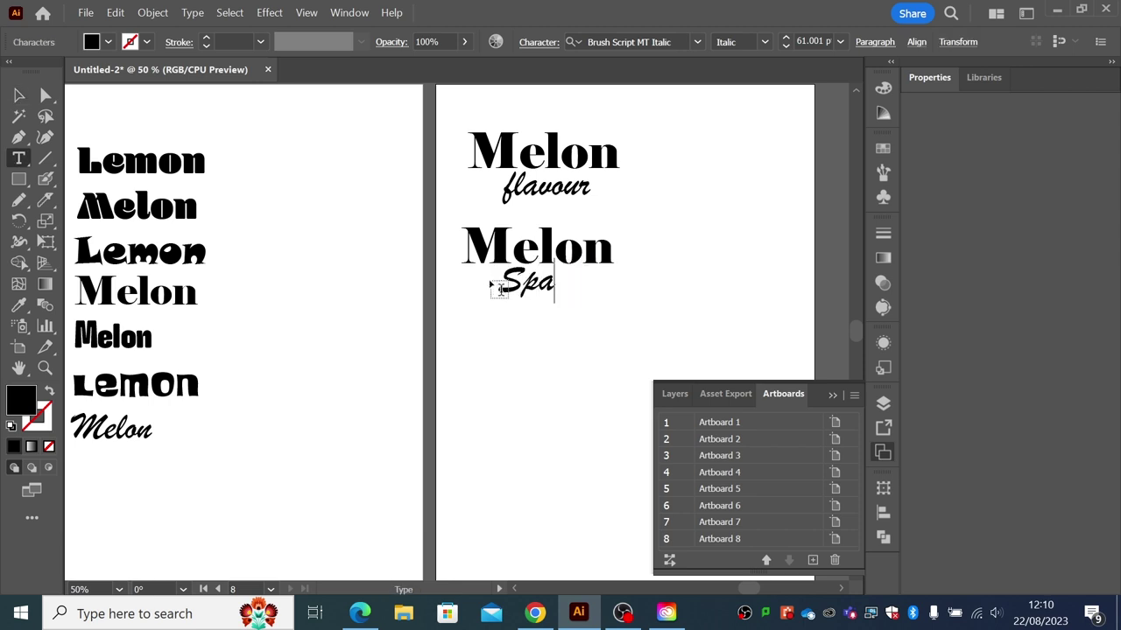
type("rkling Watr")
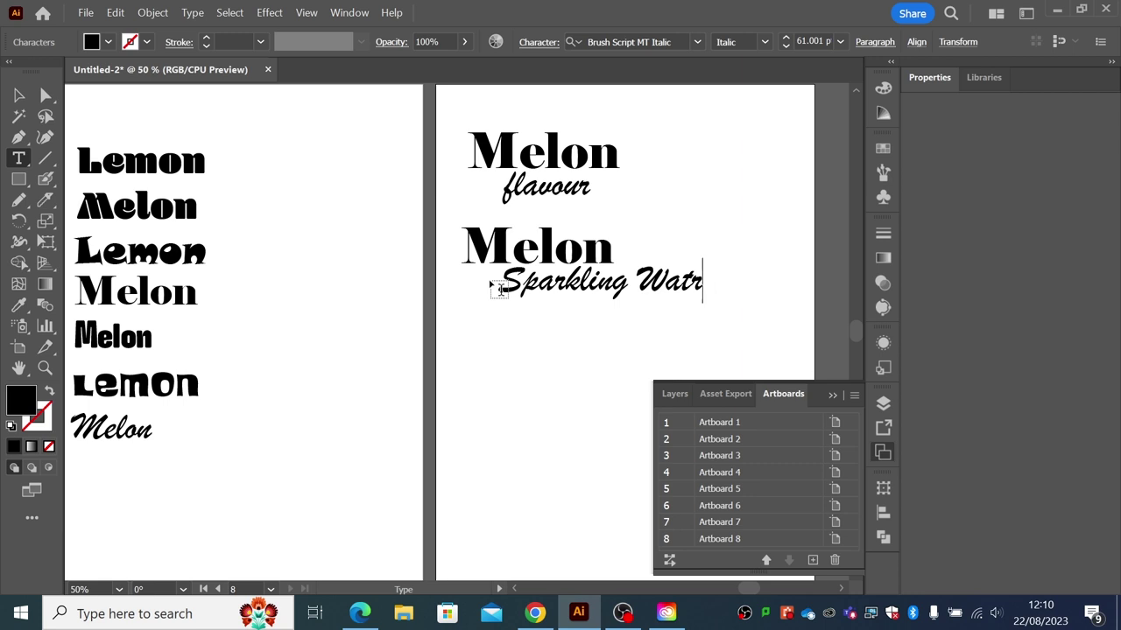
key("BackSpace")
type("er")
left_click(19, 95)
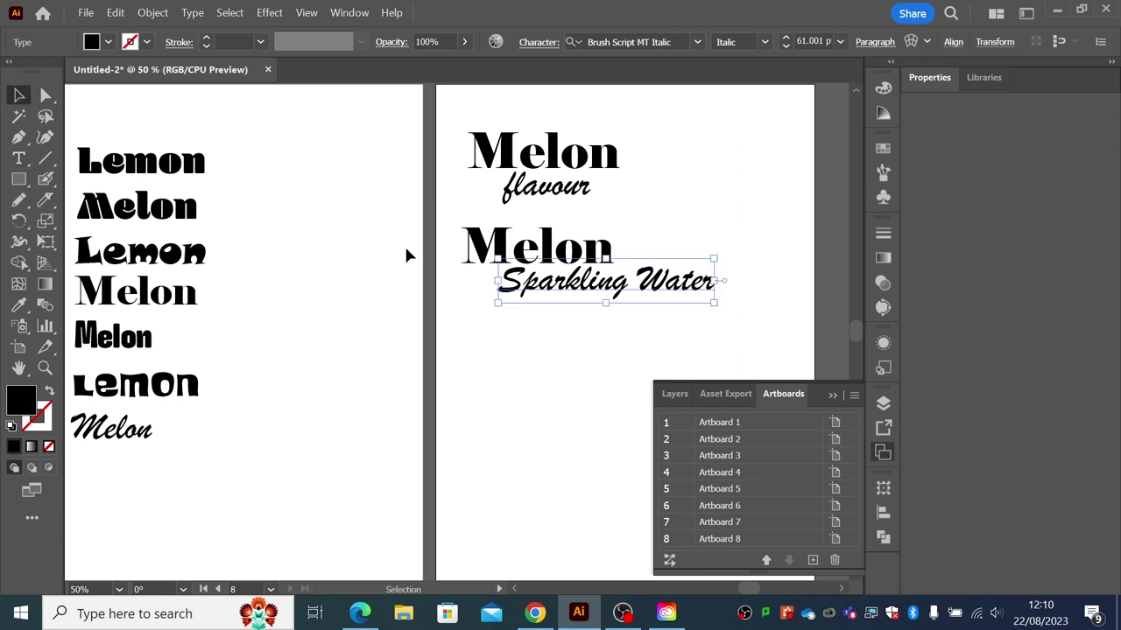
left_click_drag(718, 308, 590, 318)
left_click(598, 333)
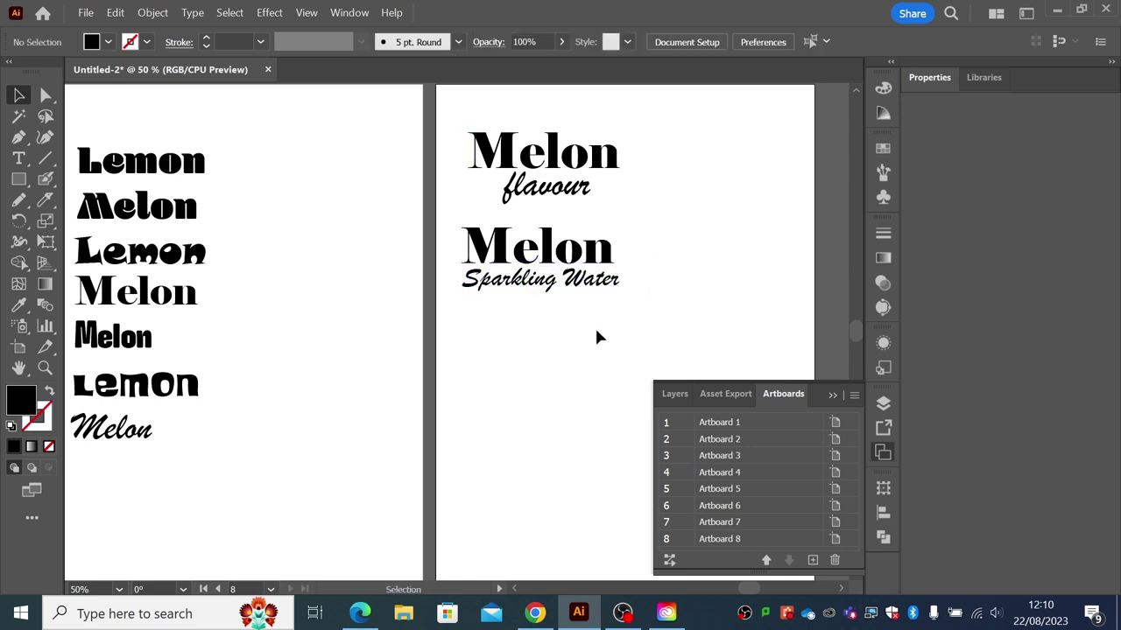
- Duplicate the "Melon Sparkling Water" pair and place the copy below the second version on Artboard 8
left_click(477, 258)
key("ctrl+c")
key("ctrl+v")
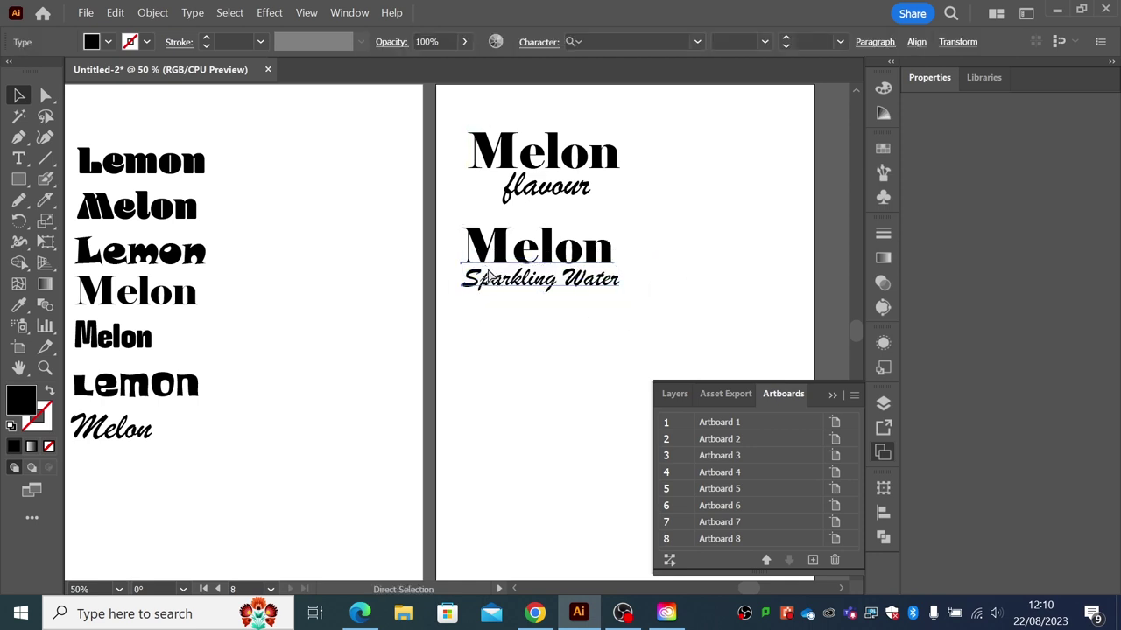
mouse_move(517, 335)
left_mouse_down()
mouse_move(603, 348)
mouse_move(624, 338)
left_mouse_up()
left_click(656, 365)
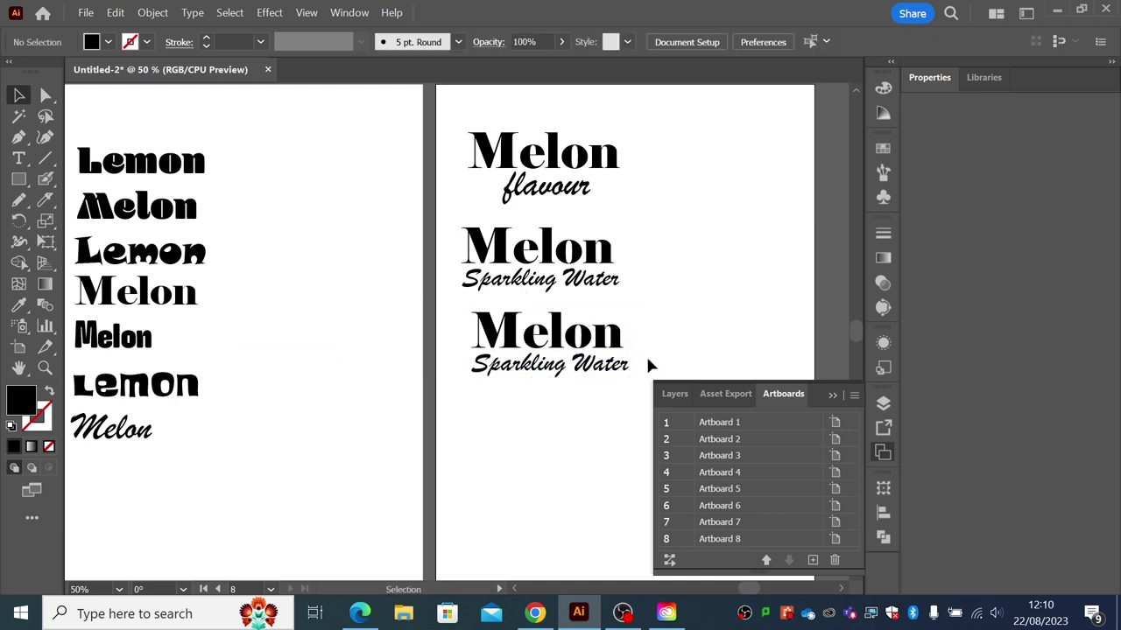
- Filter the font list to Sans Serif and set the third version's "Sparkling Water" in Corbel Light
left_click(627, 364)
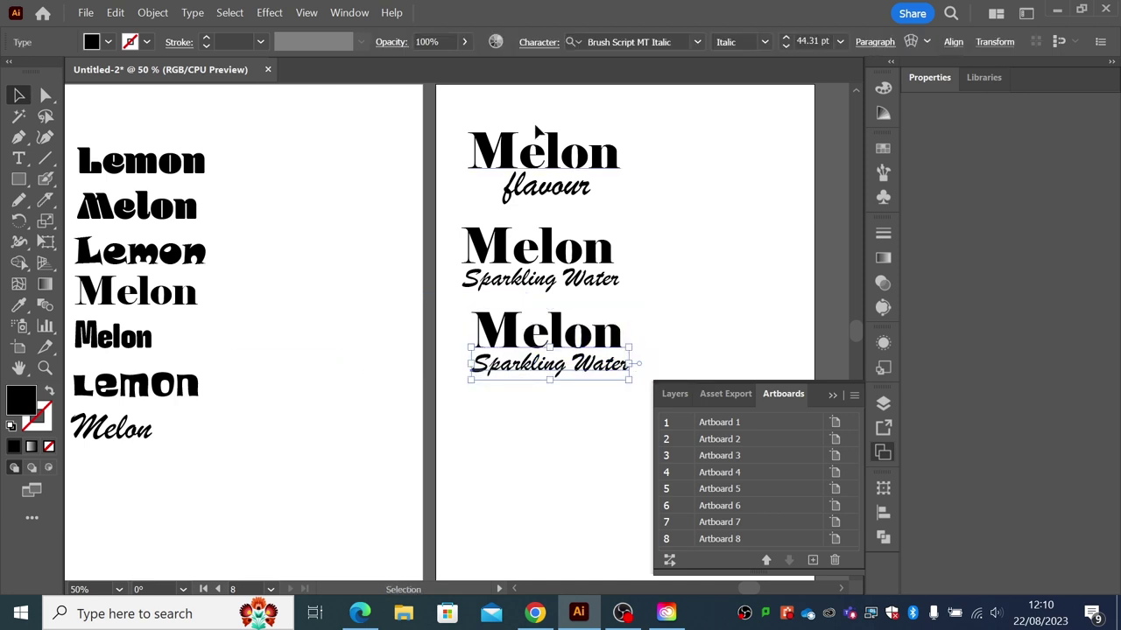
left_click(697, 42)
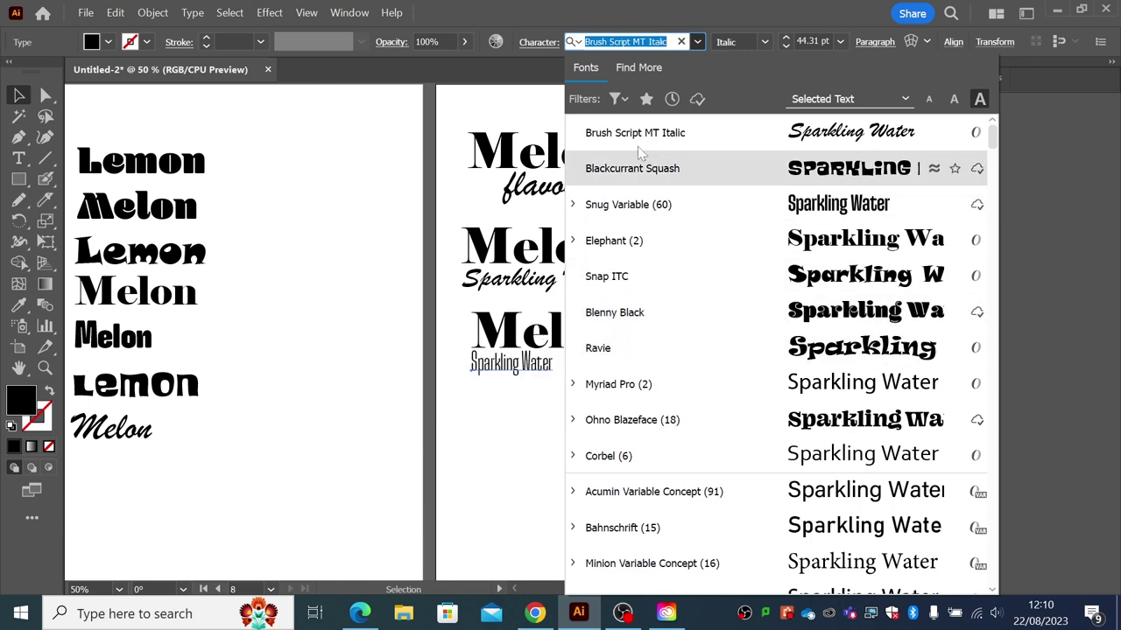
left_click(620, 100)
left_click(447, 191)
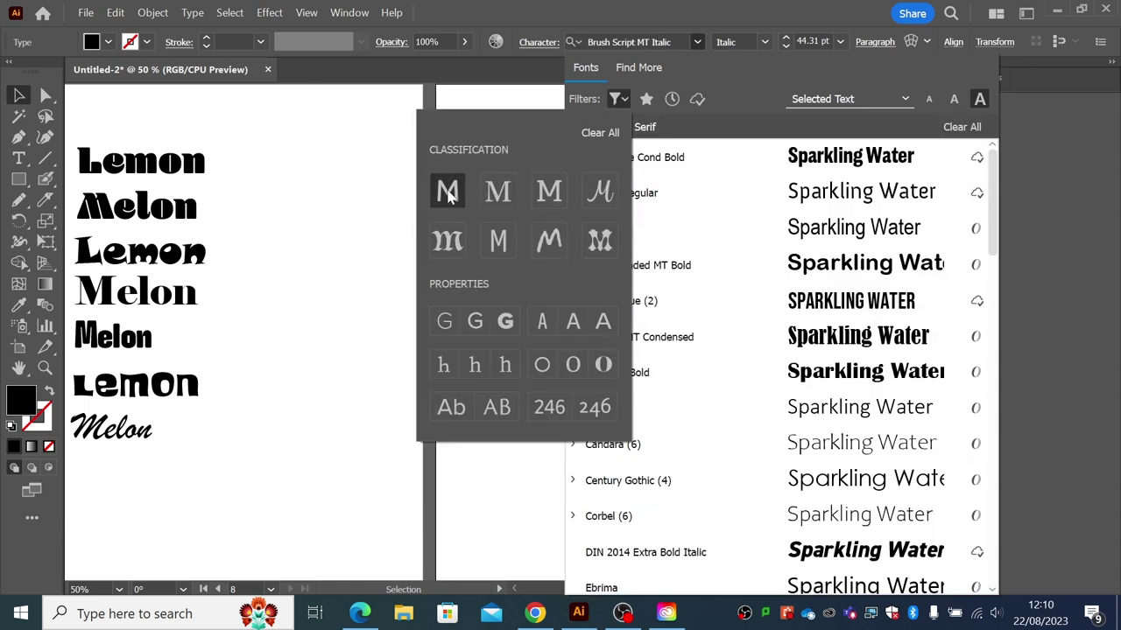
left_click(745, 129)
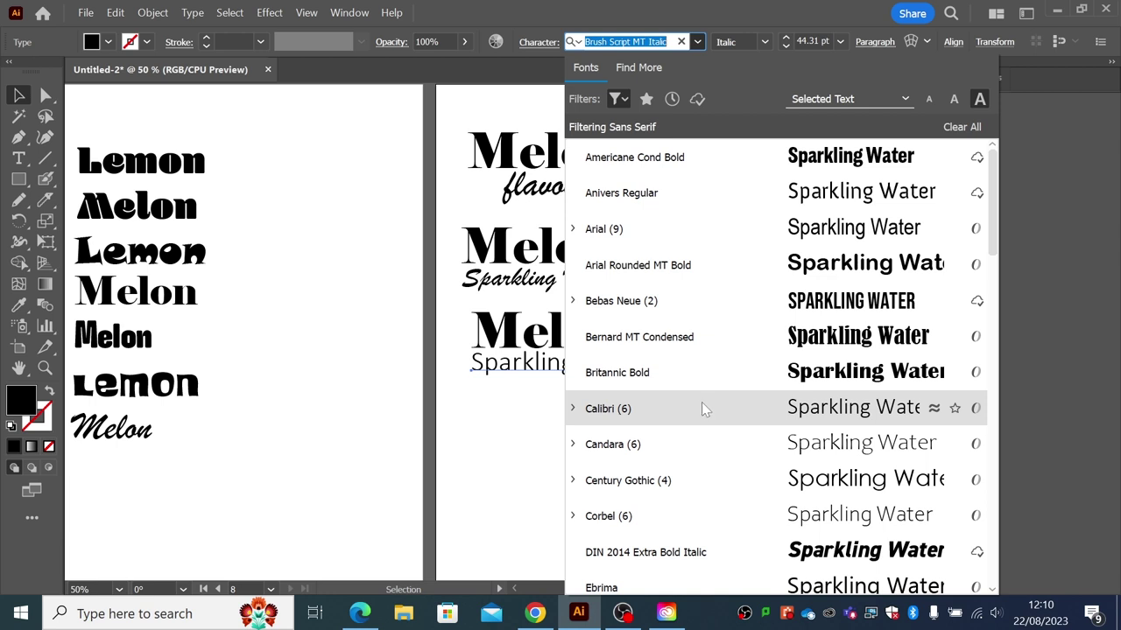
left_click(690, 516)
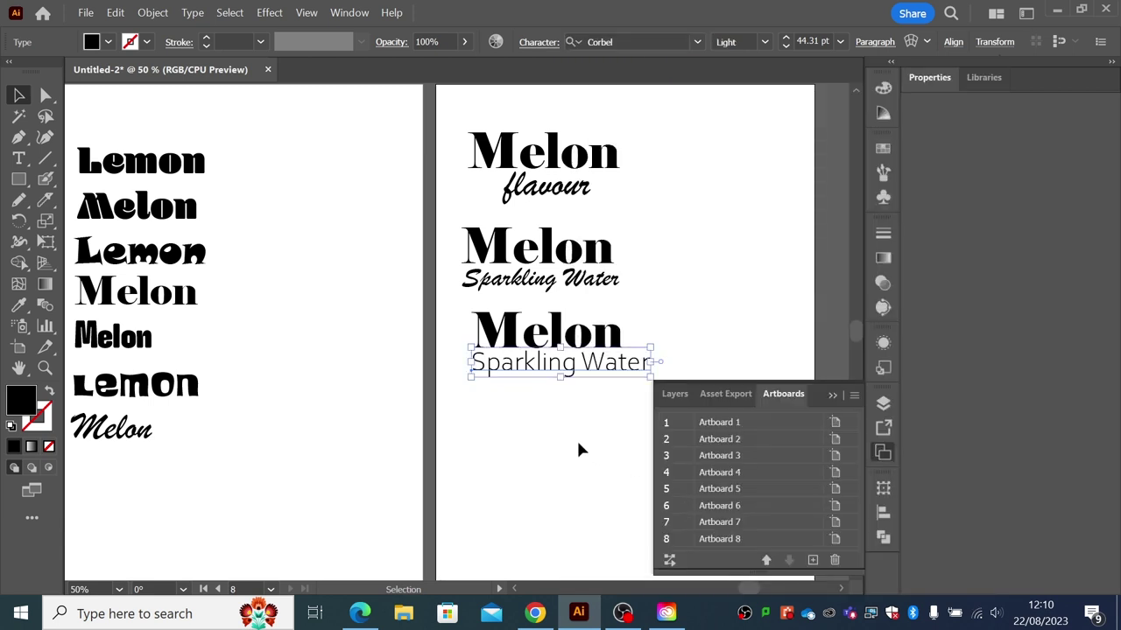
- Shift the third version lower on the artboard, and shrink its "Sparkling Water" to sit centred beneath "Melon" with more spacing
left_click(600, 425)
scroll(601, 425, "down", 1)
mouse_move(578, 356)
left_mouse_down()
mouse_move(569, 317)
mouse_move(539, 345)
mouse_move(582, 370)
left_mouse_up()
left_click(520, 405)
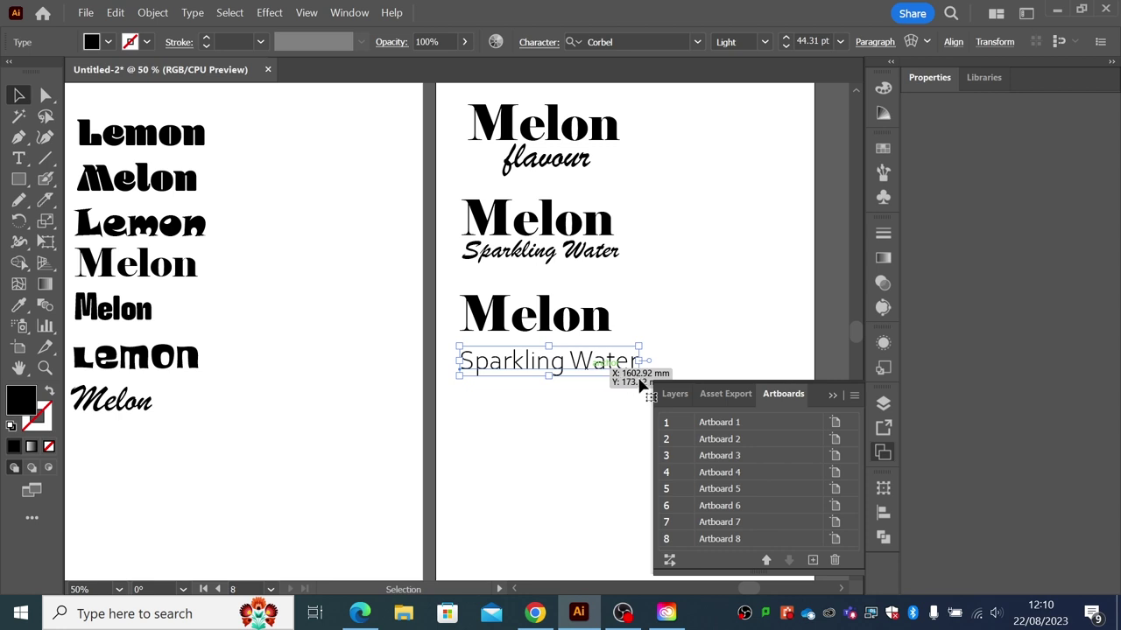
left_click_drag(638, 349, 421, 292)
left_click(601, 373)
left_click(601, 395)
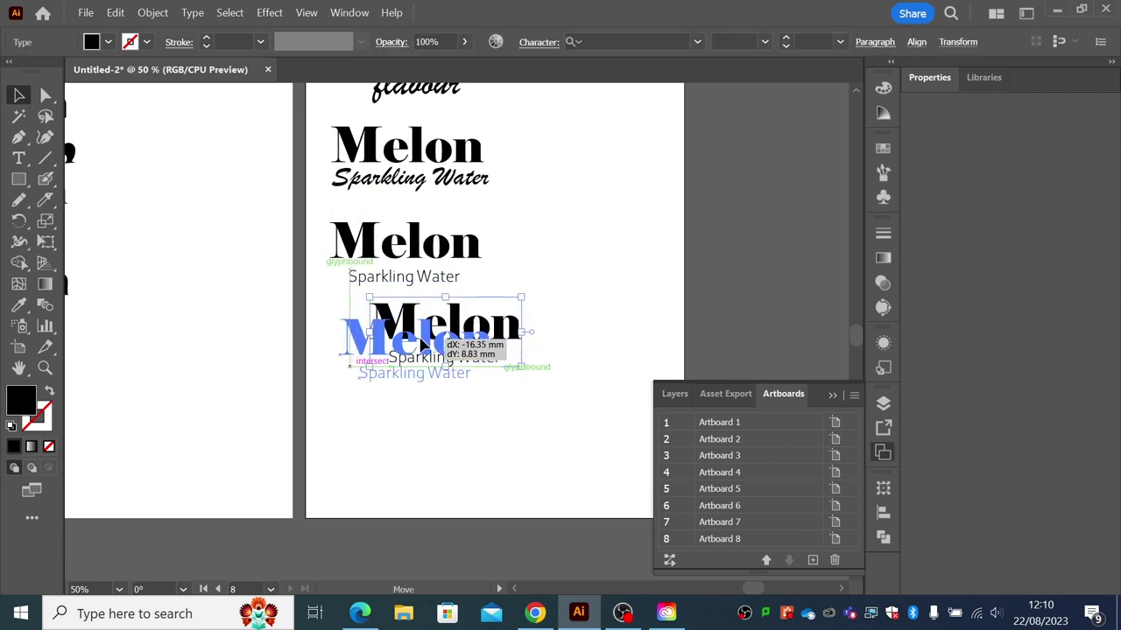
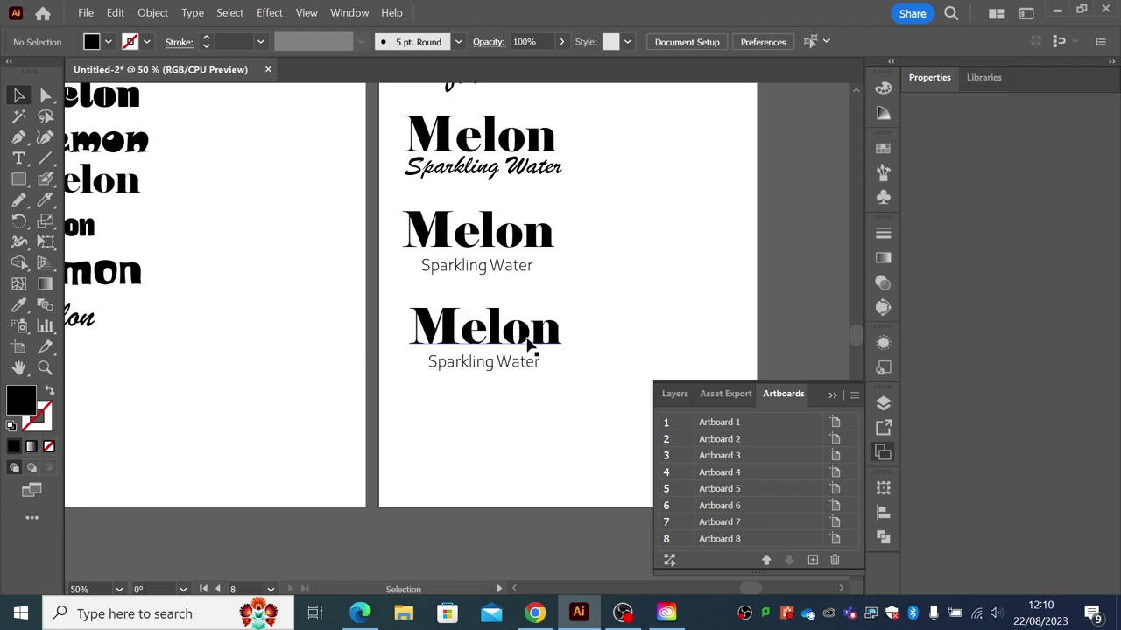
- Change the case of the fourth version's "Sparkling Water" to uppercase
left_click(505, 371)
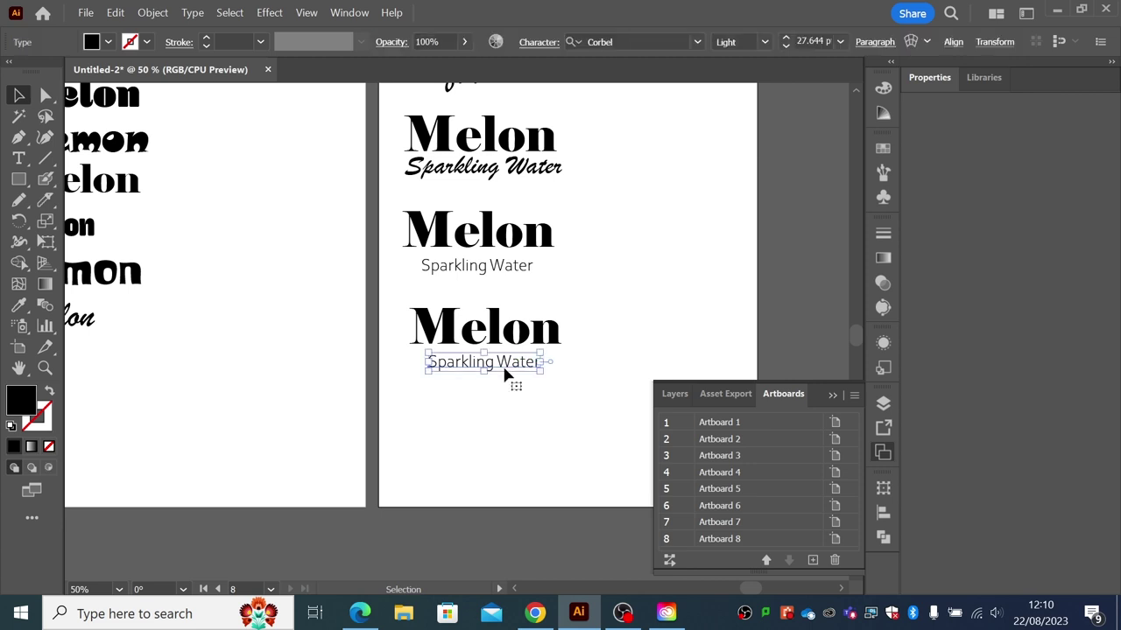
left_click(192, 13)
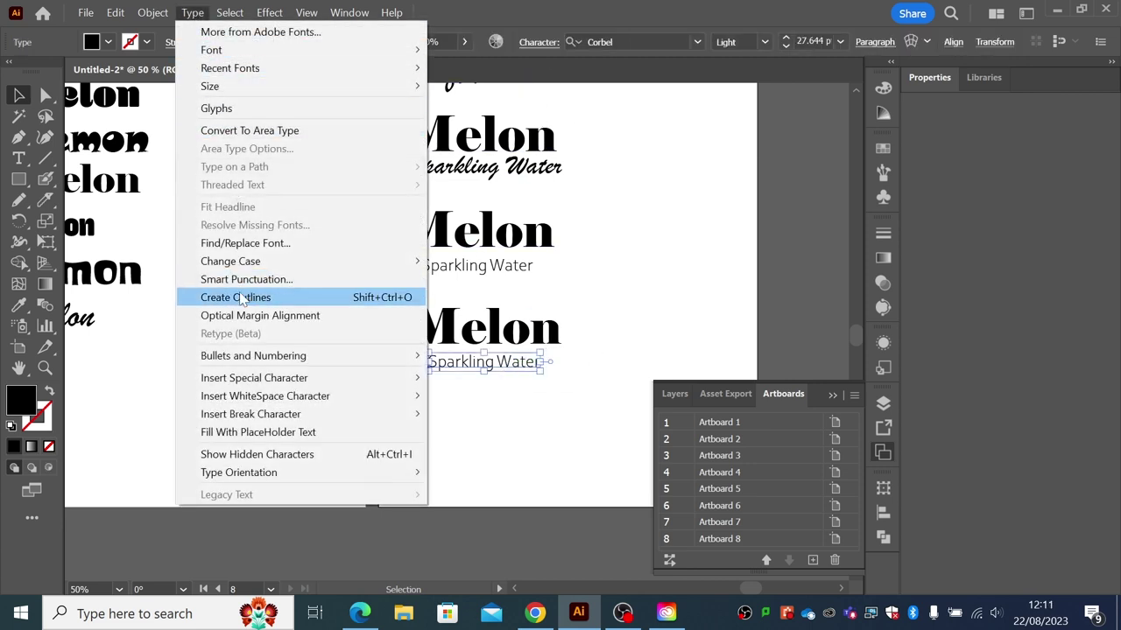
mouse_move(414, 265)
left_click(469, 258)
left_click(471, 389)
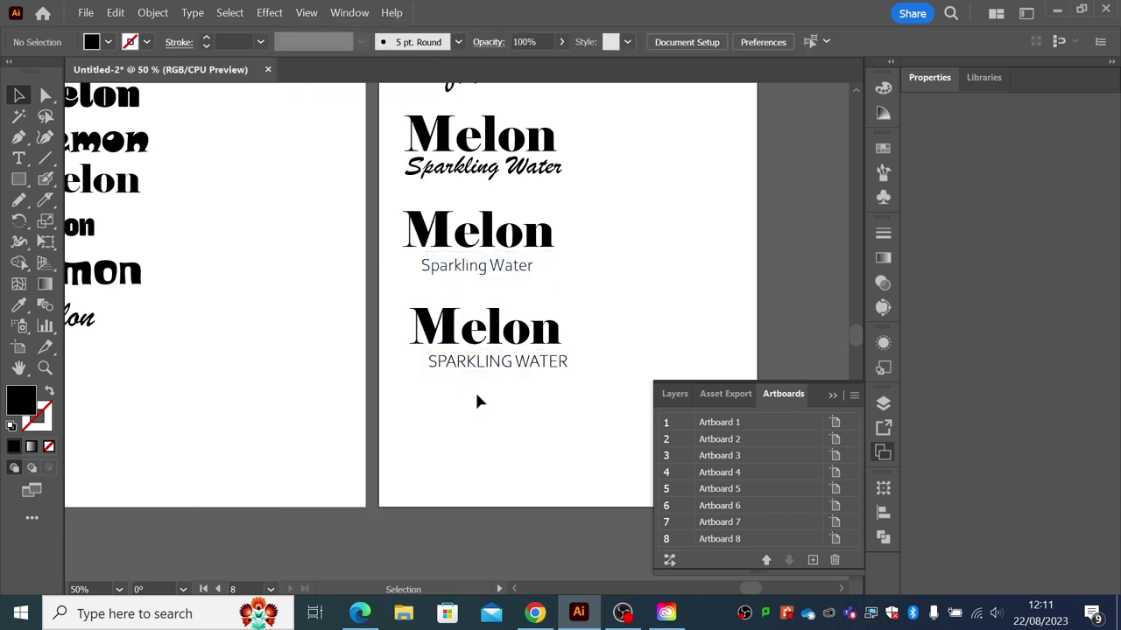
- Scale the uppercase "SPARKLING WATER" down to about 20.9 pt so it fits within the width of "Melon"
left_click_drag(495, 375, 517, 370)
left_click(488, 401)
left_click(521, 394)
left_click(537, 368)
left_click(527, 385)
left_click(539, 385)
left_click(516, 369)
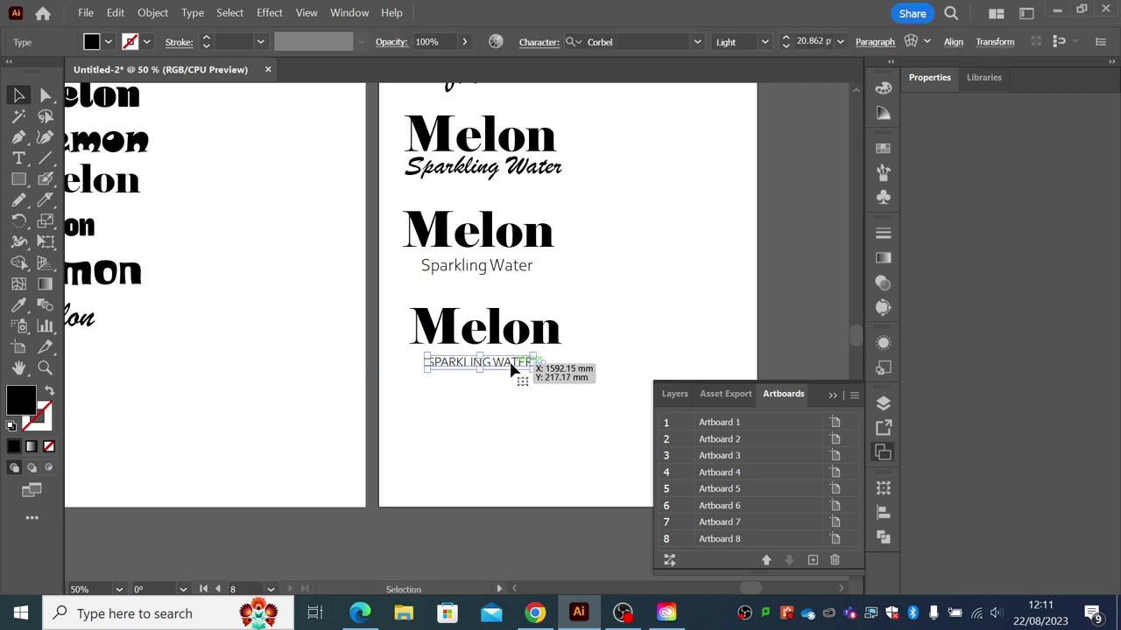
- Set the tracking of "SPARKLING WATER" to 200 and shrink the line to sit narrower than "Melon" above it
left_click(536, 44)
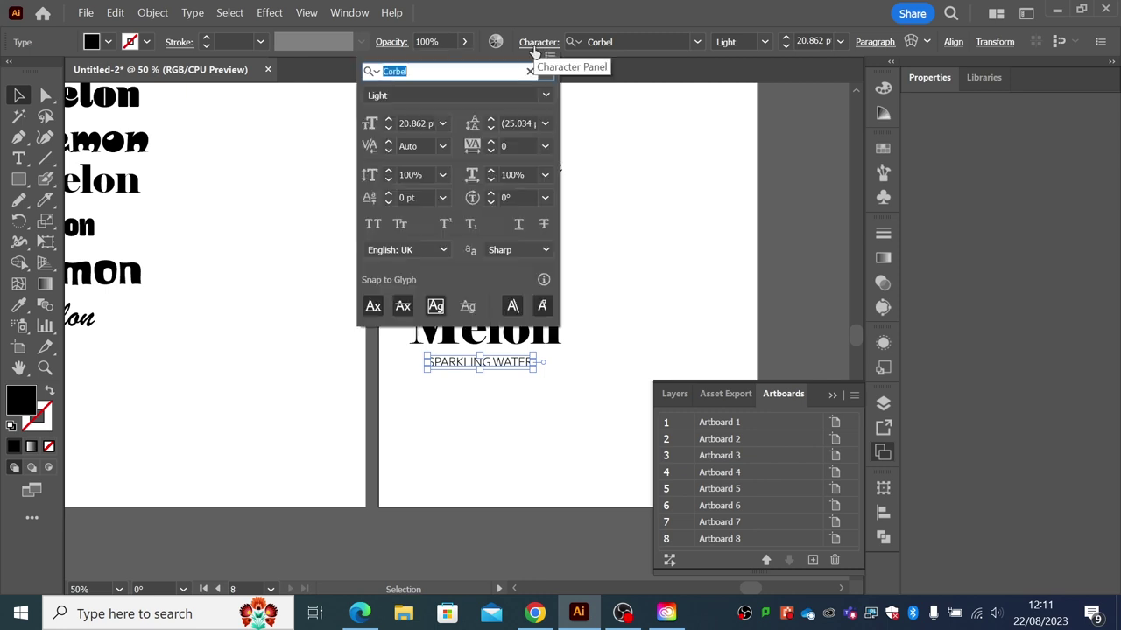
left_click(543, 147)
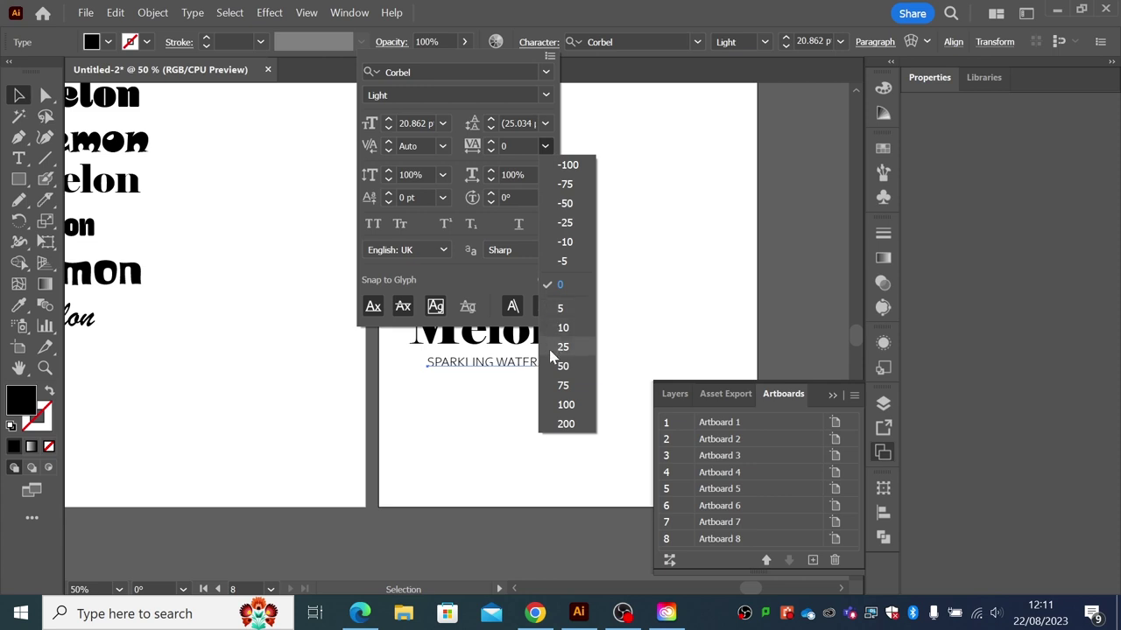
left_click(564, 425)
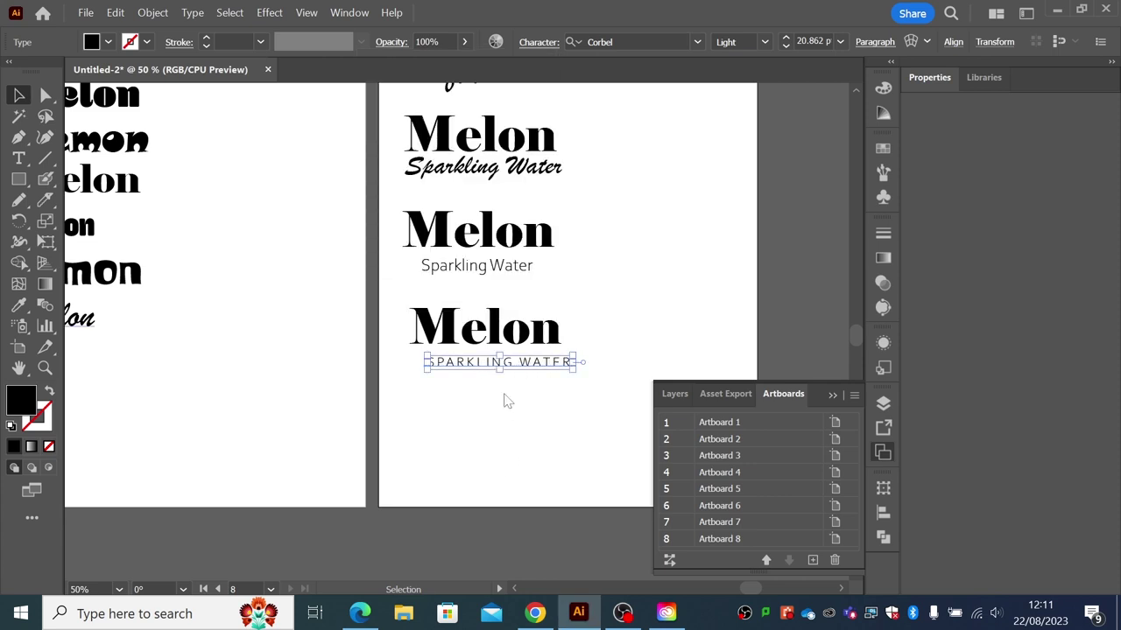
left_click_drag(576, 374, 523, 358)
left_click(536, 373)
left_click(508, 373)
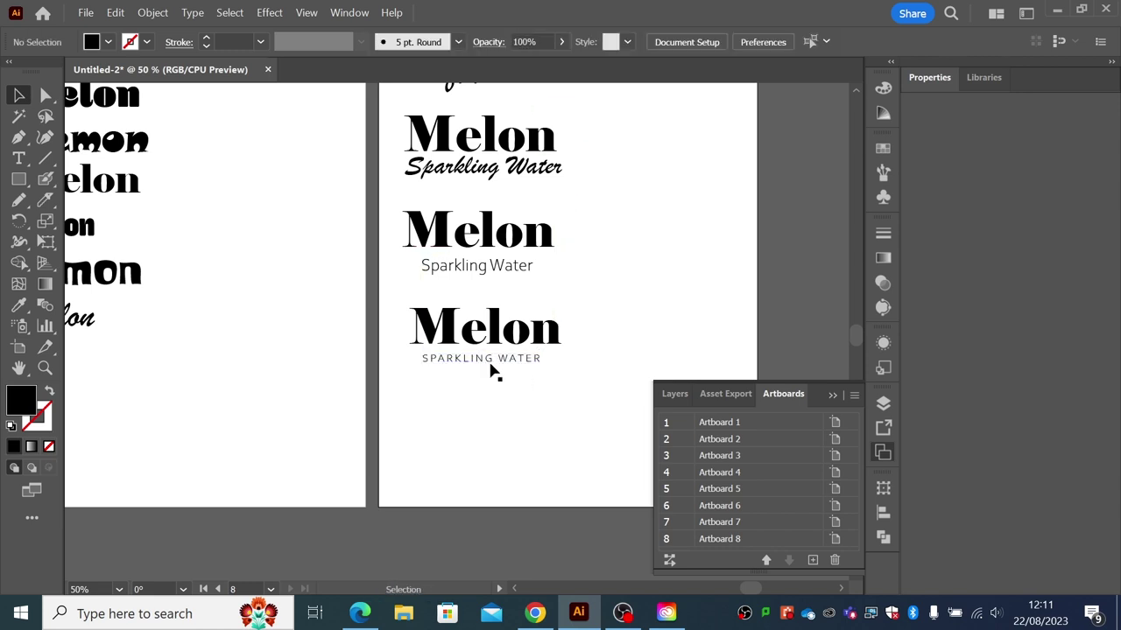
- Move the fourth "Melon" and "SPARKLING WATER" pair lower on Artboard 8, leaving a wider gap beneath the third version
left_click_drag(392, 307, 521, 380)
left_click(550, 424)
left_click(524, 401)
left_click(473, 367)
left_click(520, 432)
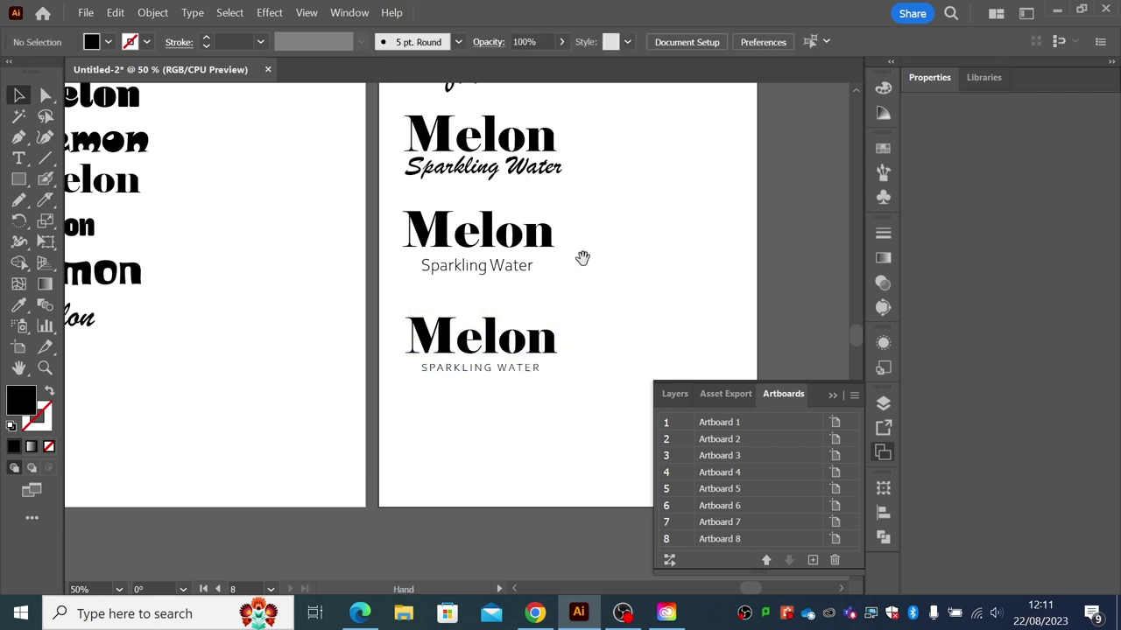
left_click_drag(578, 257, 548, 320)
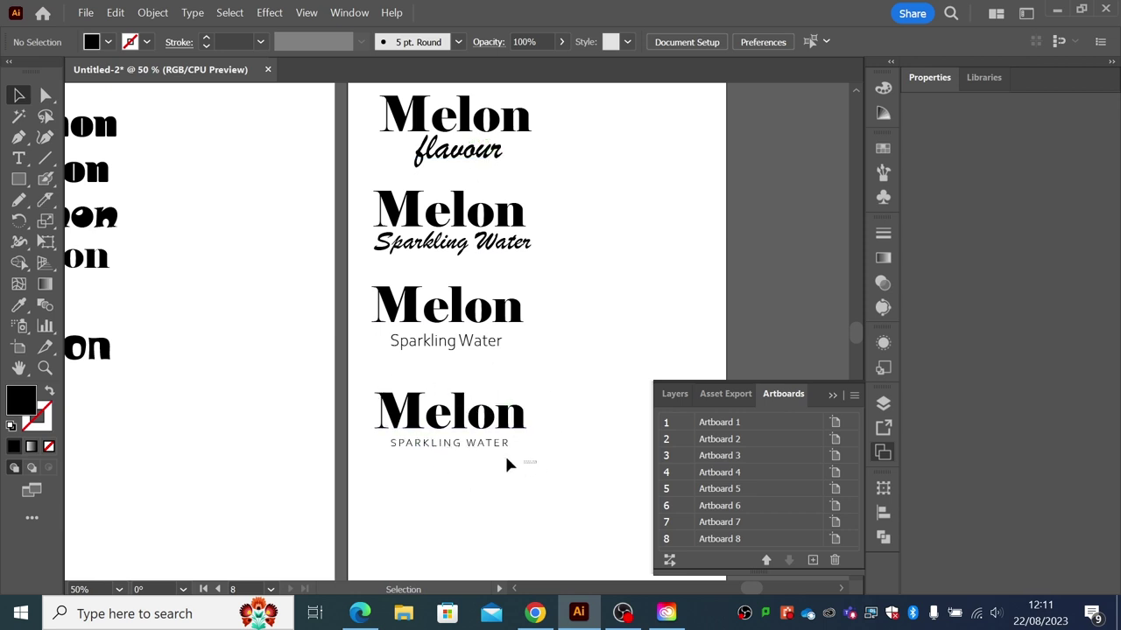
left_click_drag(411, 408, 417, 426)
left_click(440, 400)
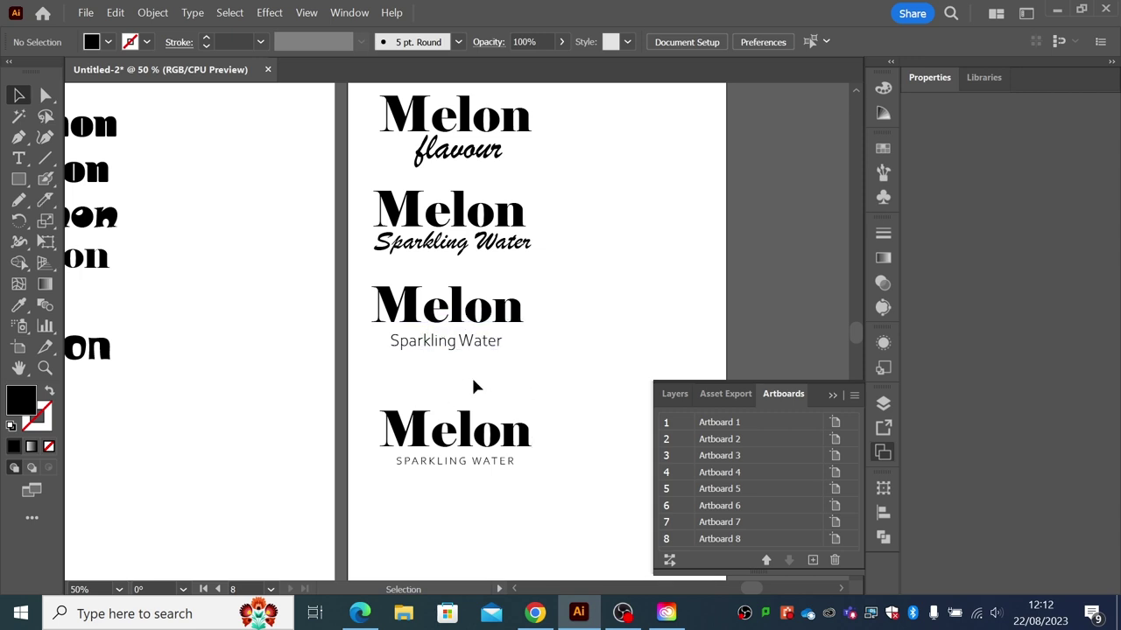
- Set the kerning of "Melon" in the fourth version to Optical
scroll(473, 376, "right", 2)
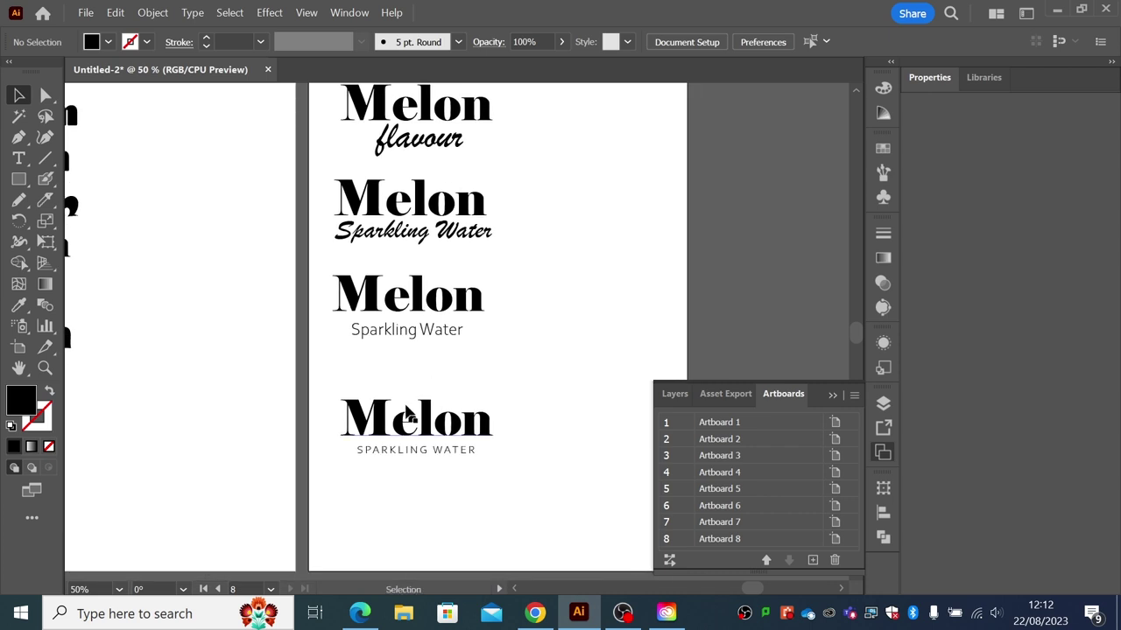
left_click(418, 441)
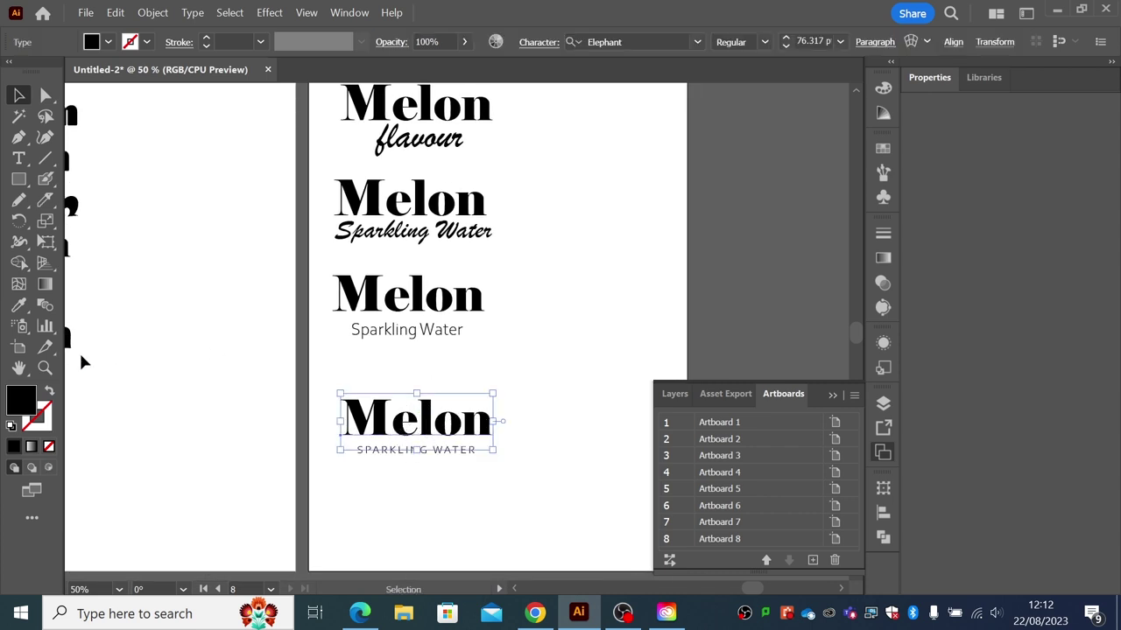
left_click(45, 368)
left_click_drag(333, 389, 522, 500)
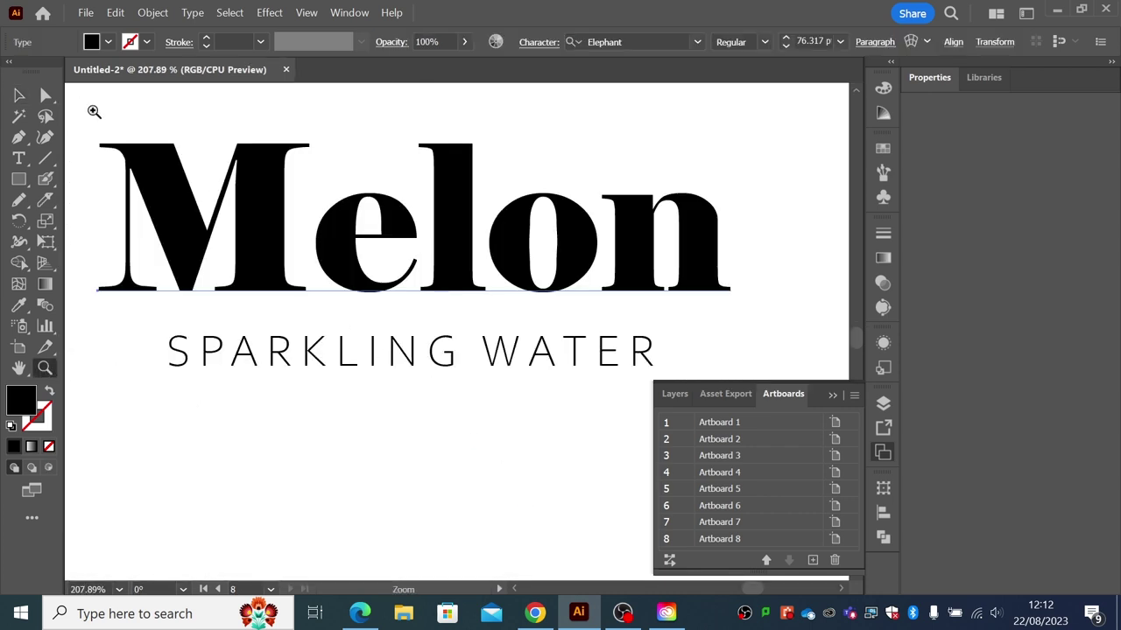
left_click(19, 95)
left_click(392, 313)
left_click(454, 417)
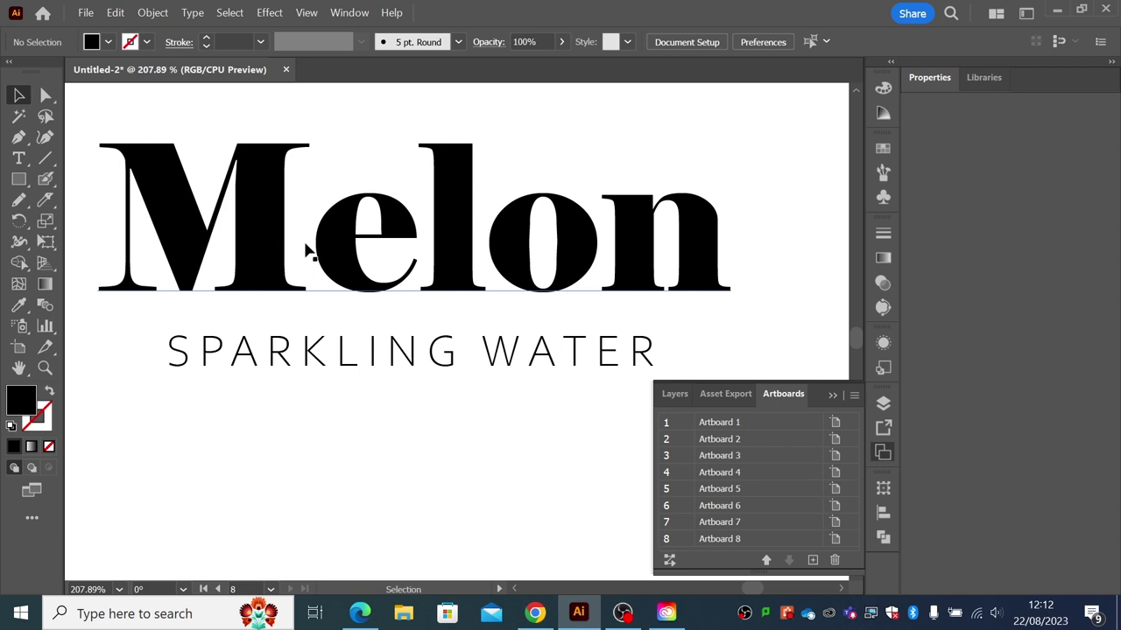
left_click(441, 253)
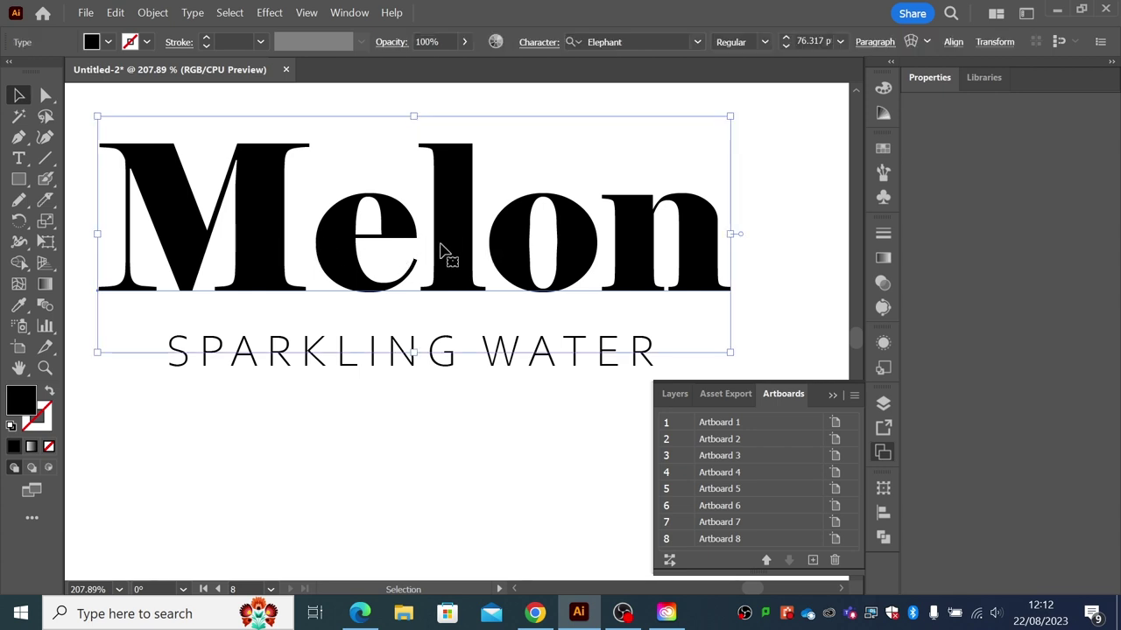
left_click(541, 43)
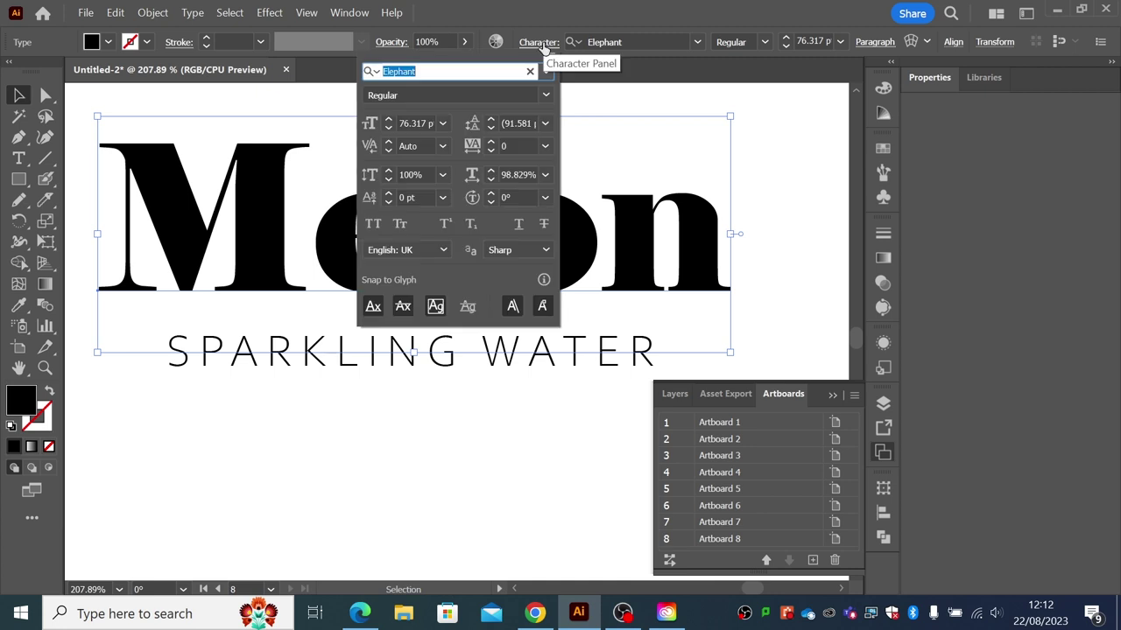
left_click(442, 146)
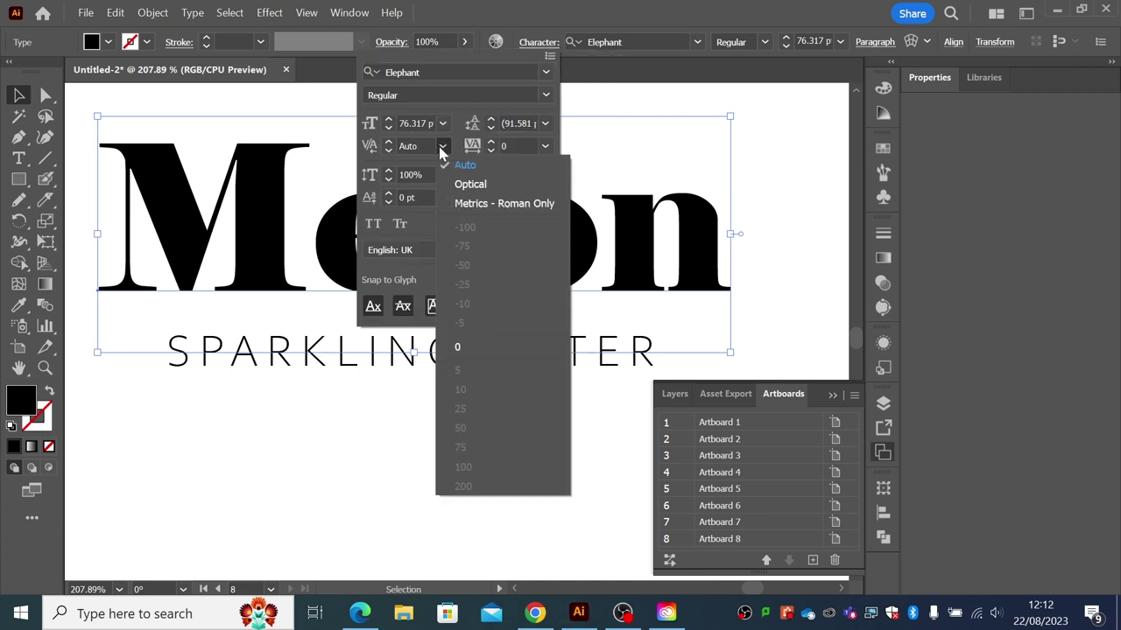
left_click(464, 185)
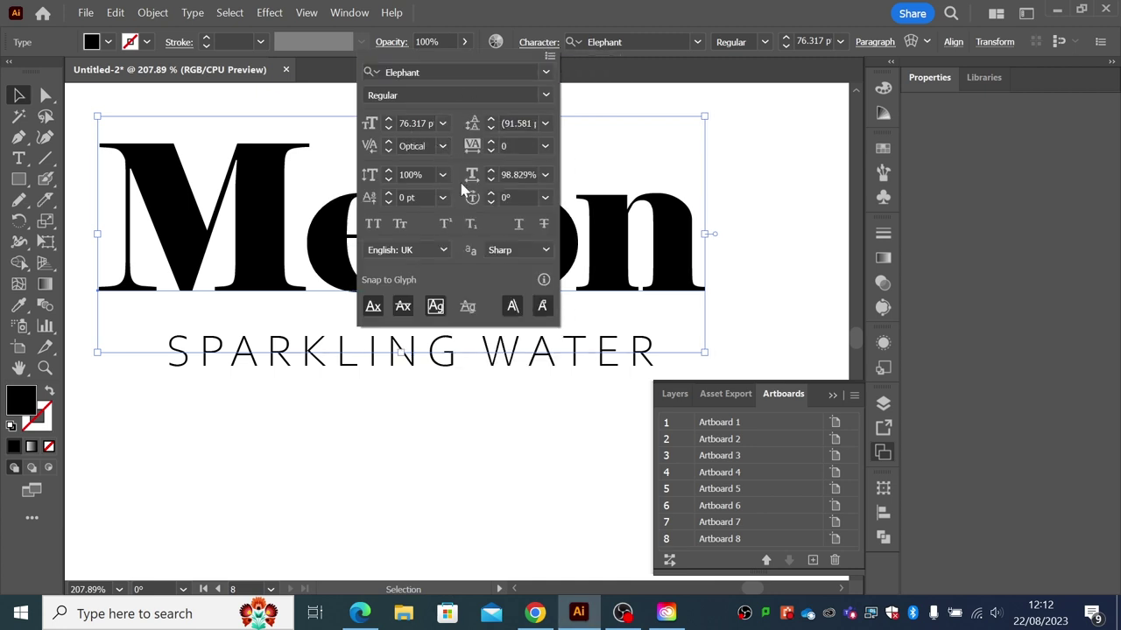
left_click(740, 226)
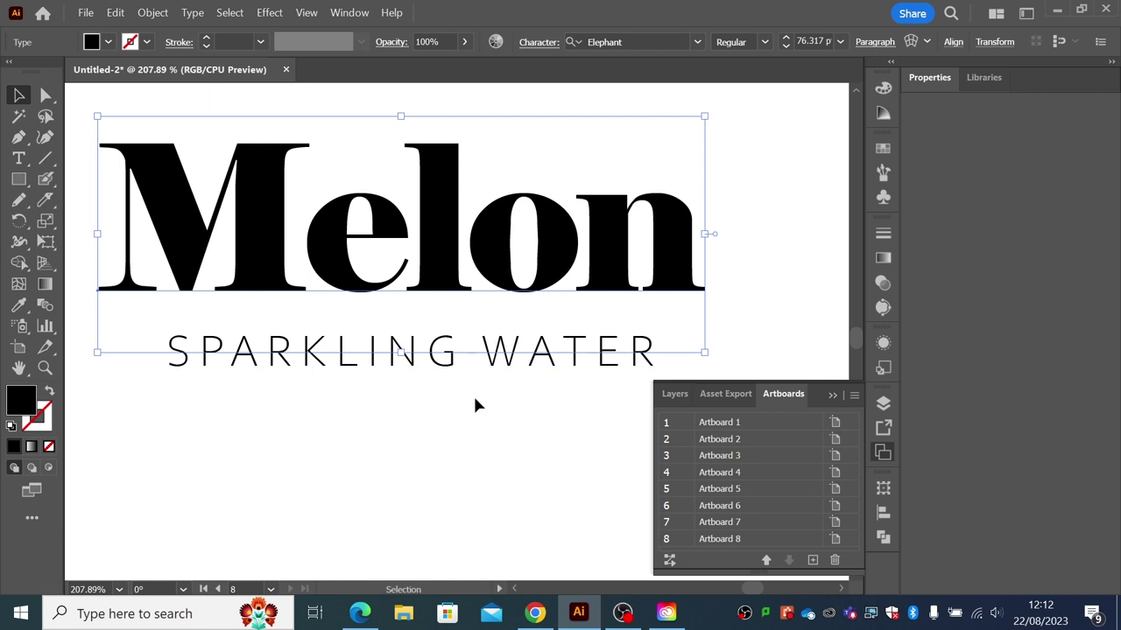
- Tighten the gap after the "M" of the fourth "Melon" by setting that letter's tracking to -50
left_click(19, 159)
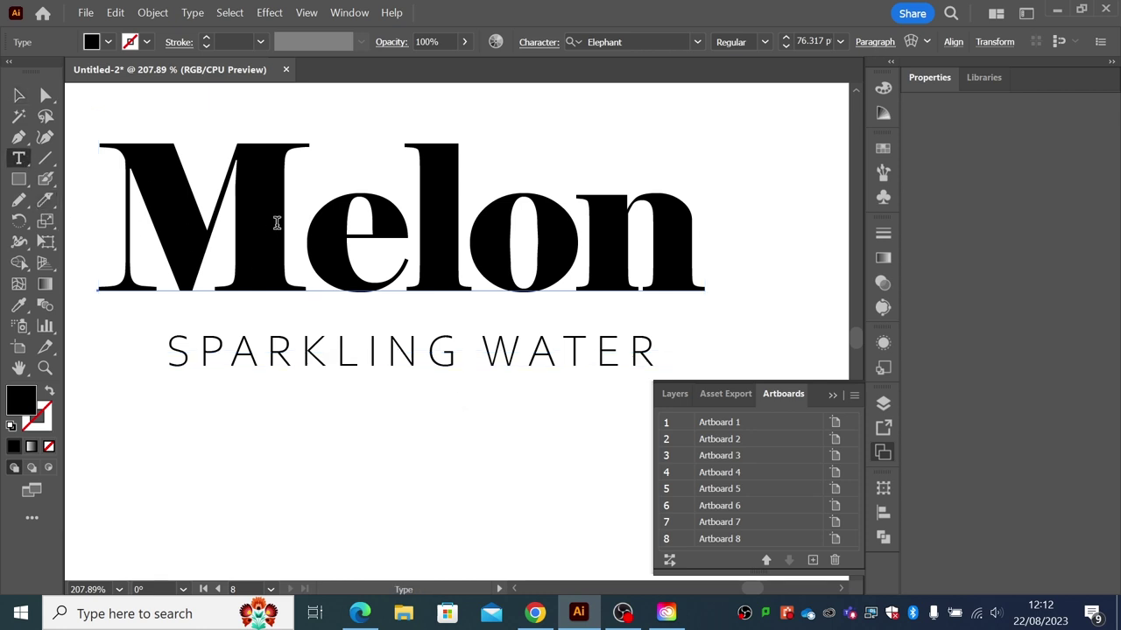
left_click_drag(272, 224, 101, 219)
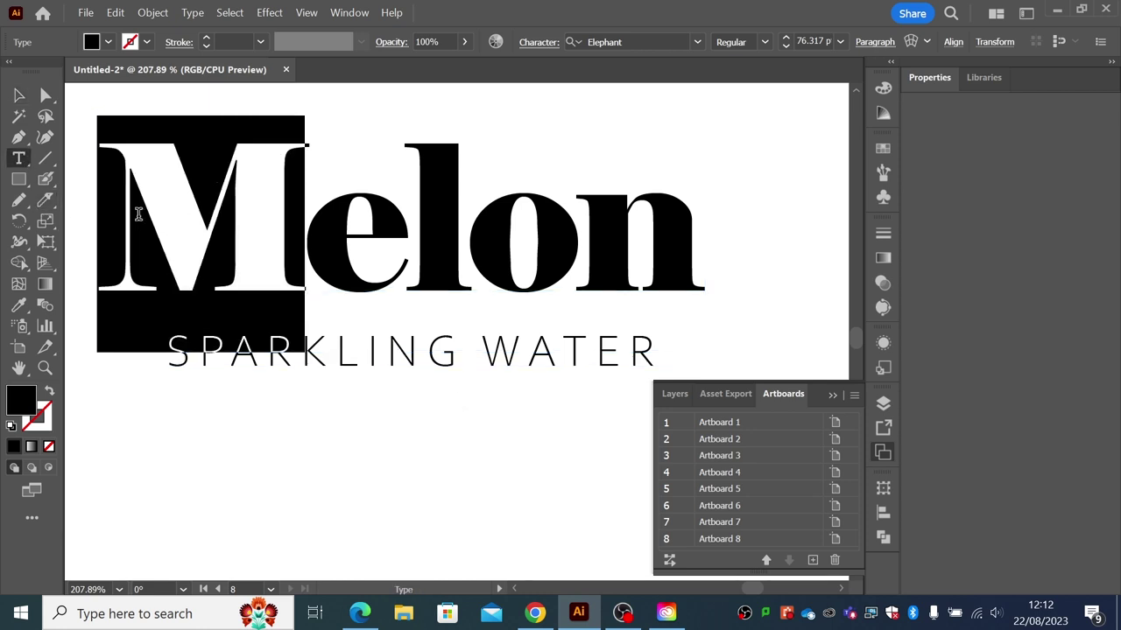
left_click(530, 45)
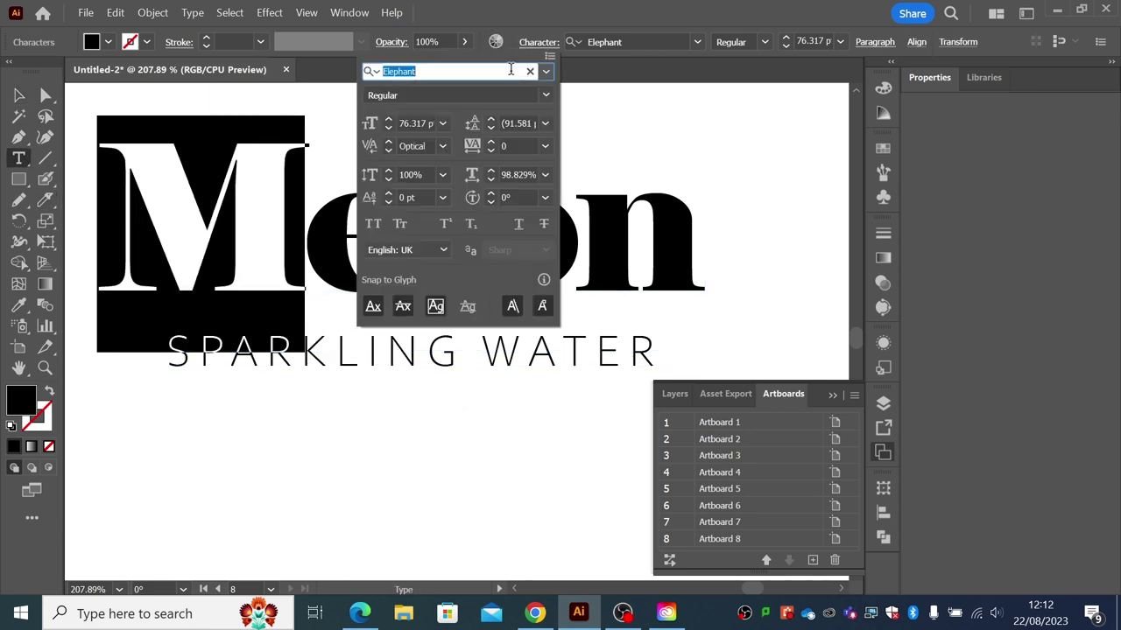
left_click(443, 146)
left_click(443, 146)
left_click(545, 146)
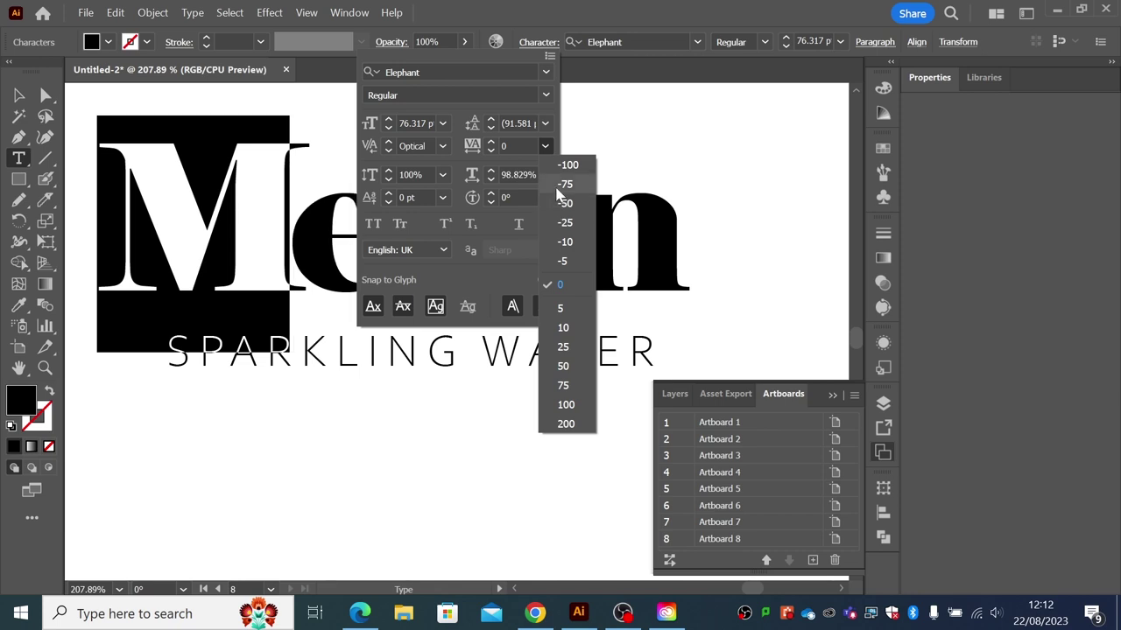
left_click(557, 202)
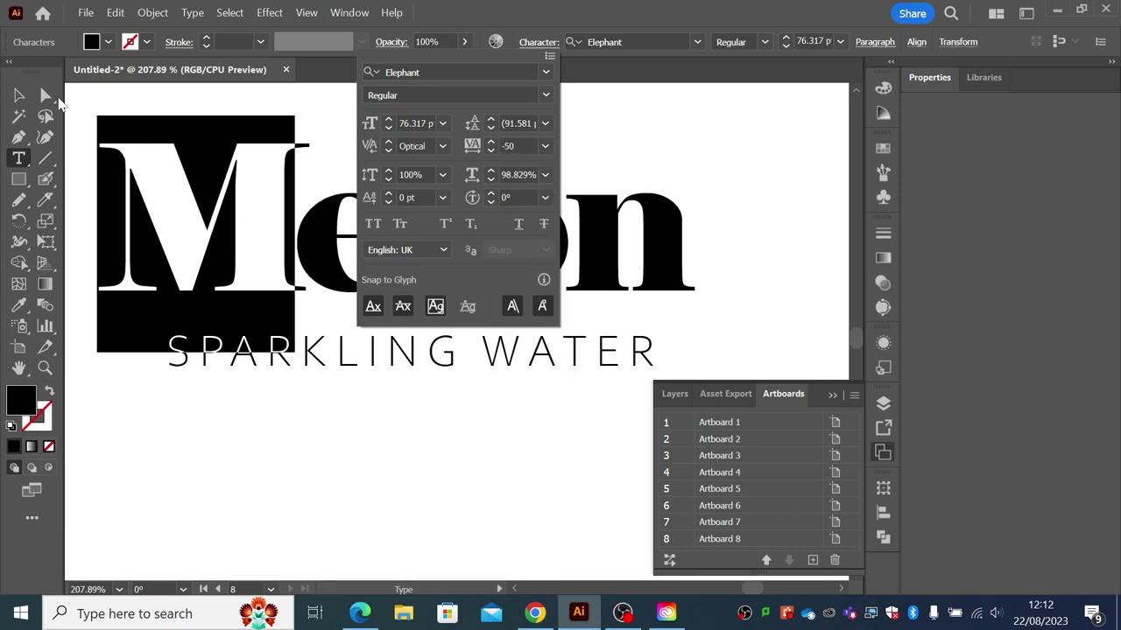
key("ctrl+shift+a")
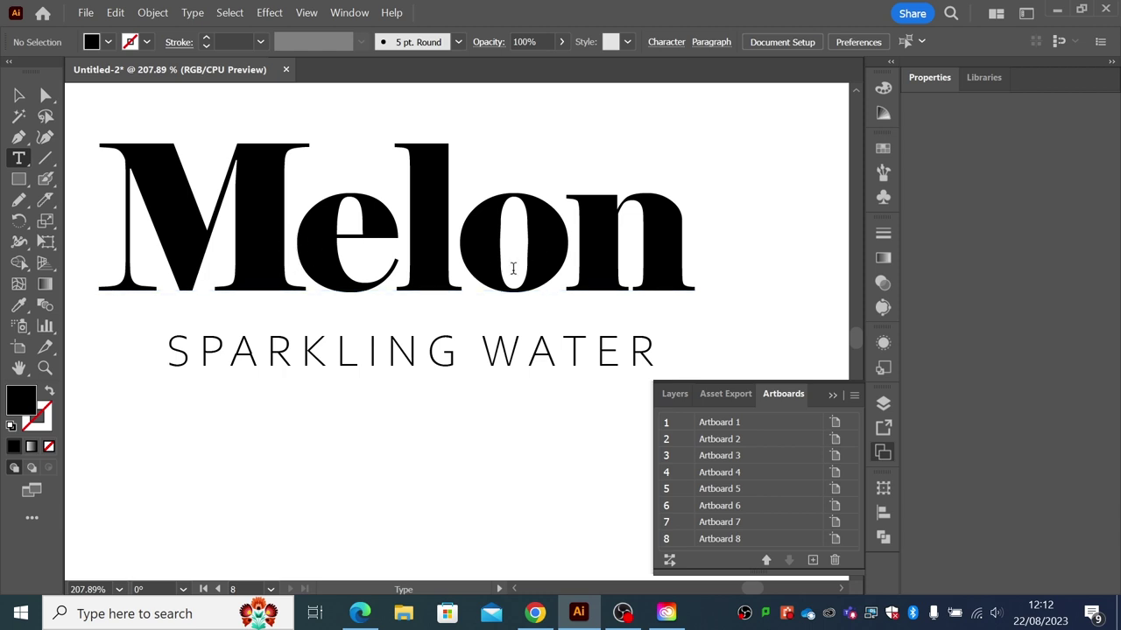
- Nudge "SPARKLING WATER" left to centre it beneath the tightened "Melon"
key("v")
left_click(44, 369)
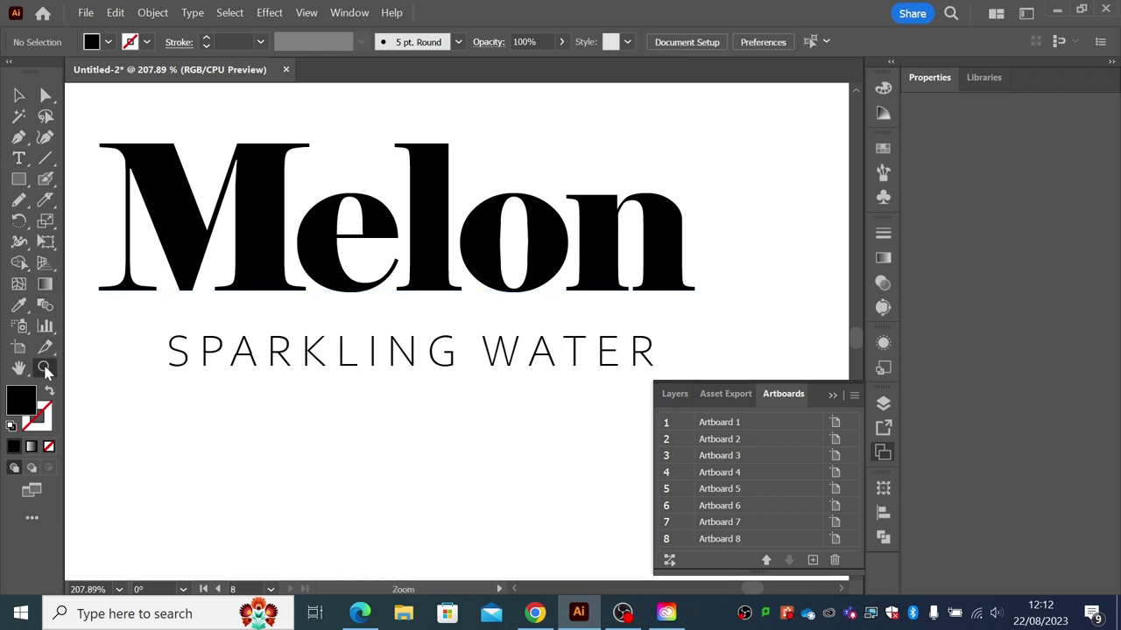
key("ctrl+minus")
key("ctrl+minus")
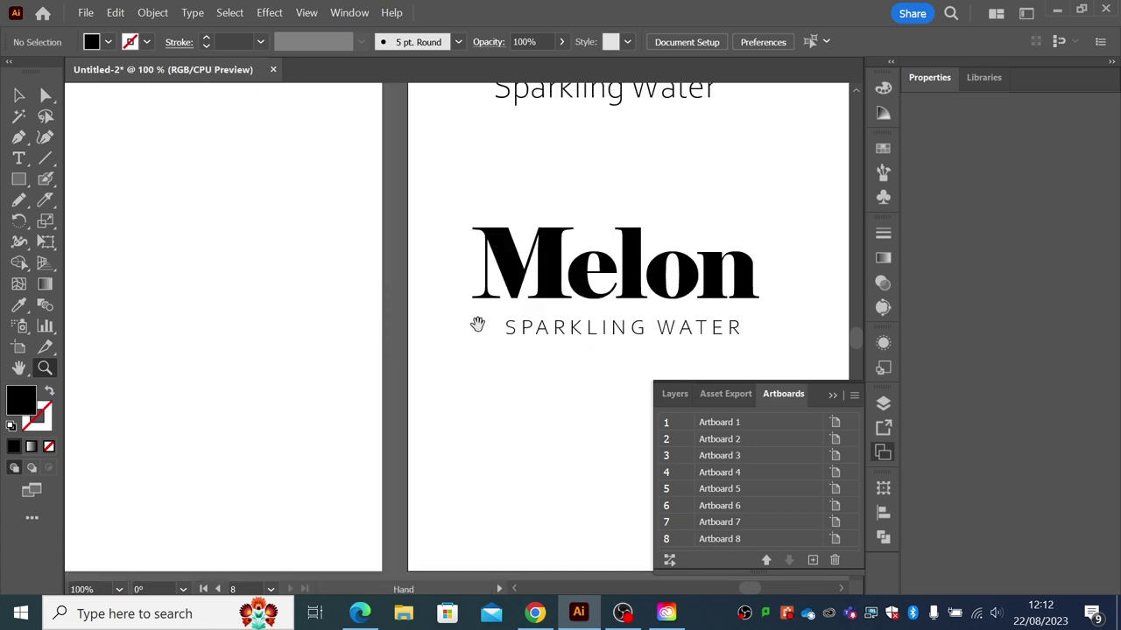
left_click_drag(475, 324, 307, 311)
left_click(18, 94)
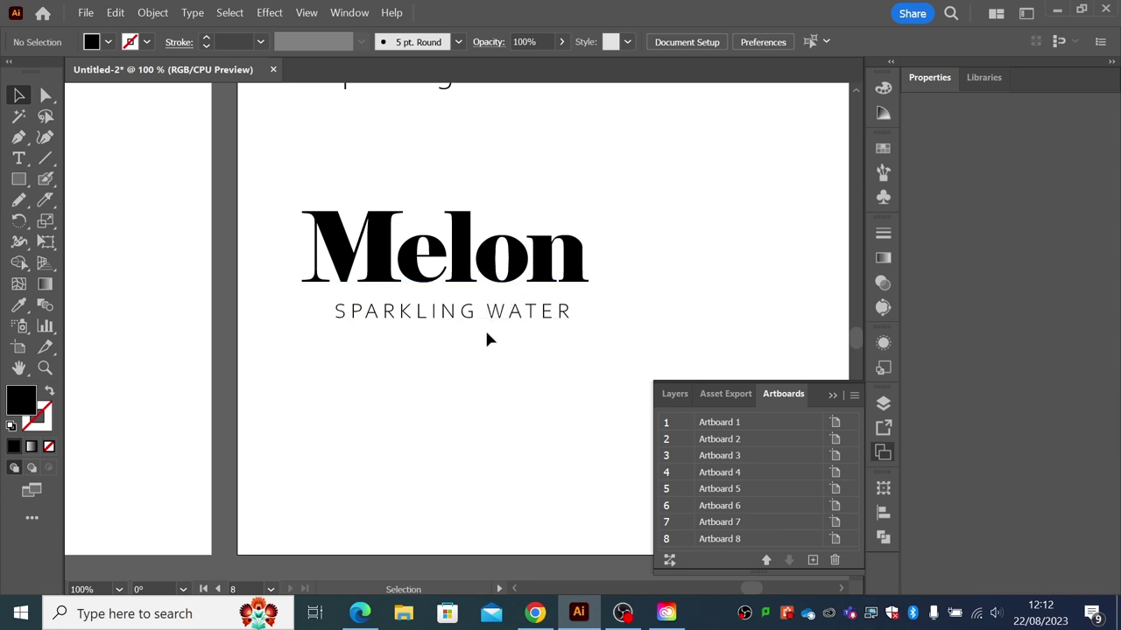
left_click_drag(464, 328, 457, 324)
left_click(472, 355)
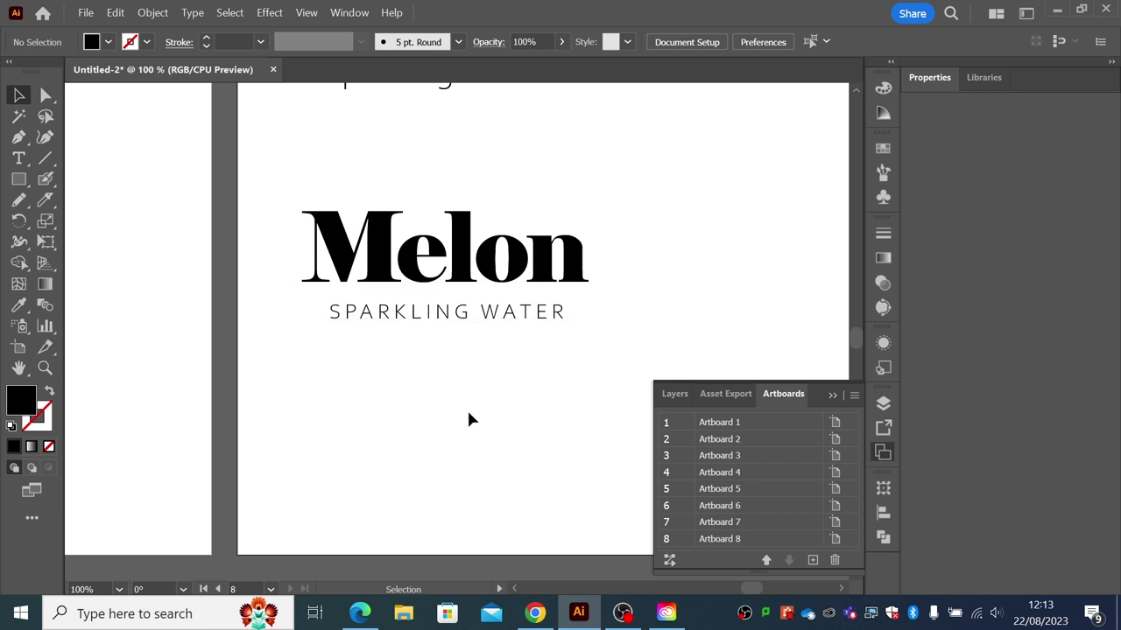
- Switch to Chrome, search Google for "learn to kern" in a new tab, and open the Kern Type game
left_click(535, 613)
left_click(899, 23)
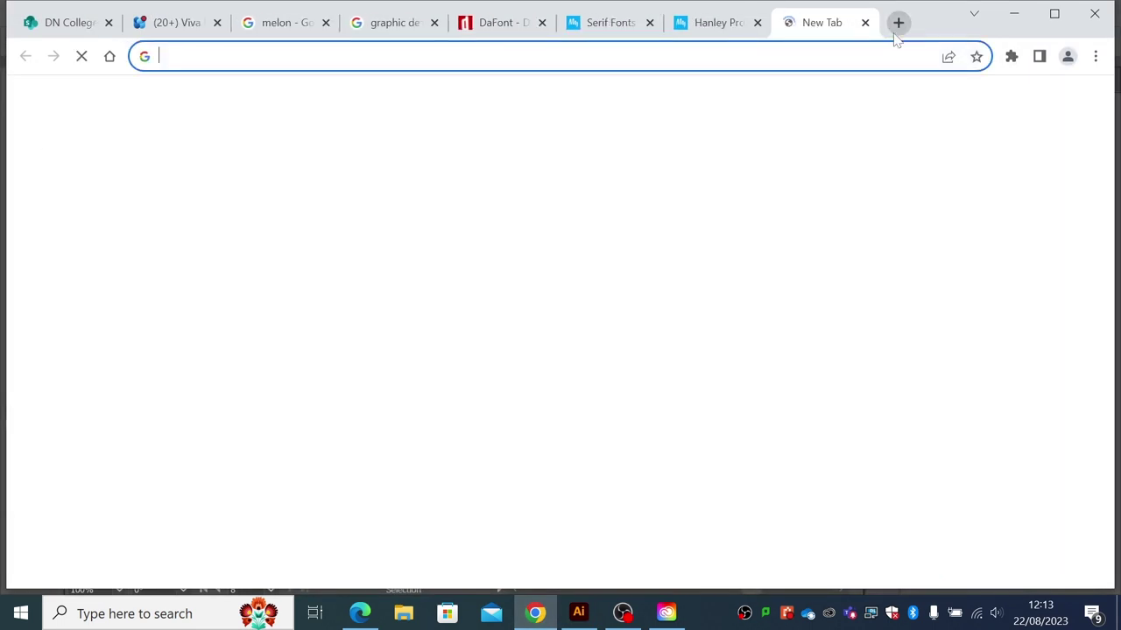
left_click(490, 352)
type("lea")
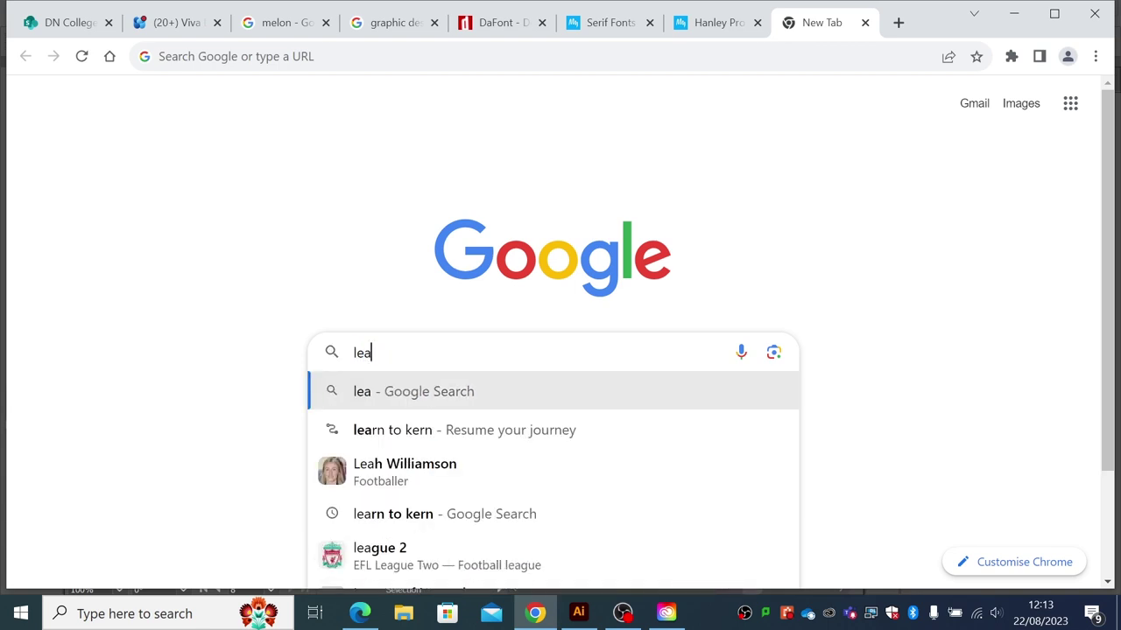
type("rn to kern")
key("Return")
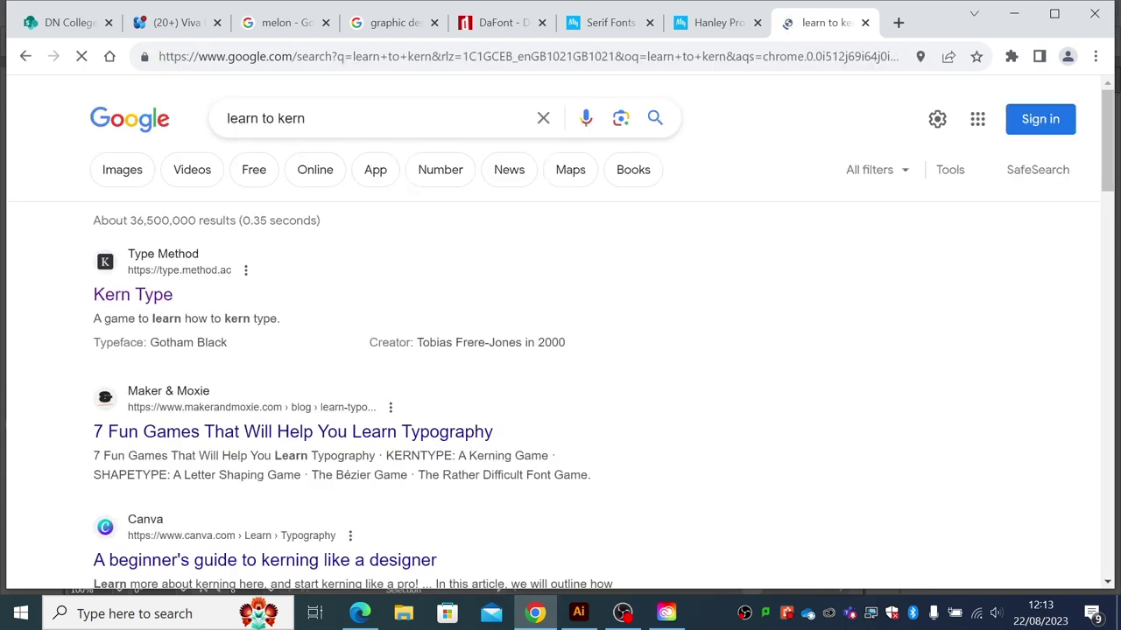
left_click(149, 296)
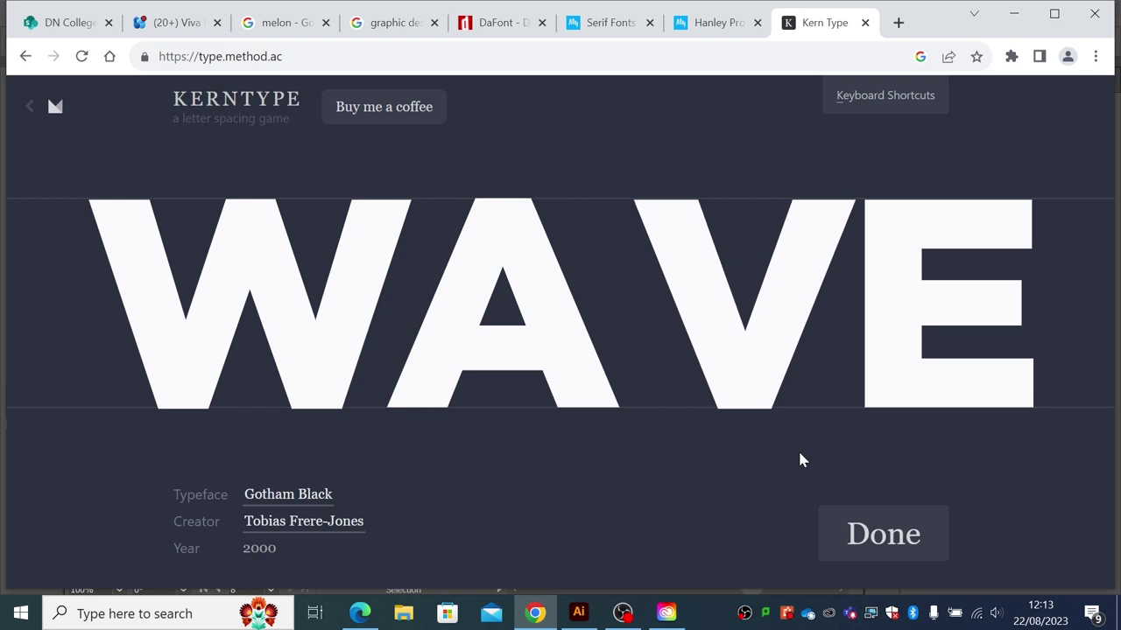
- Tighten "WAVE" in Kern Type by shifting the V towards the A, submit the spacing and advance to the next word
left_click_drag(750, 368, 723, 373)
left_click(864, 538)
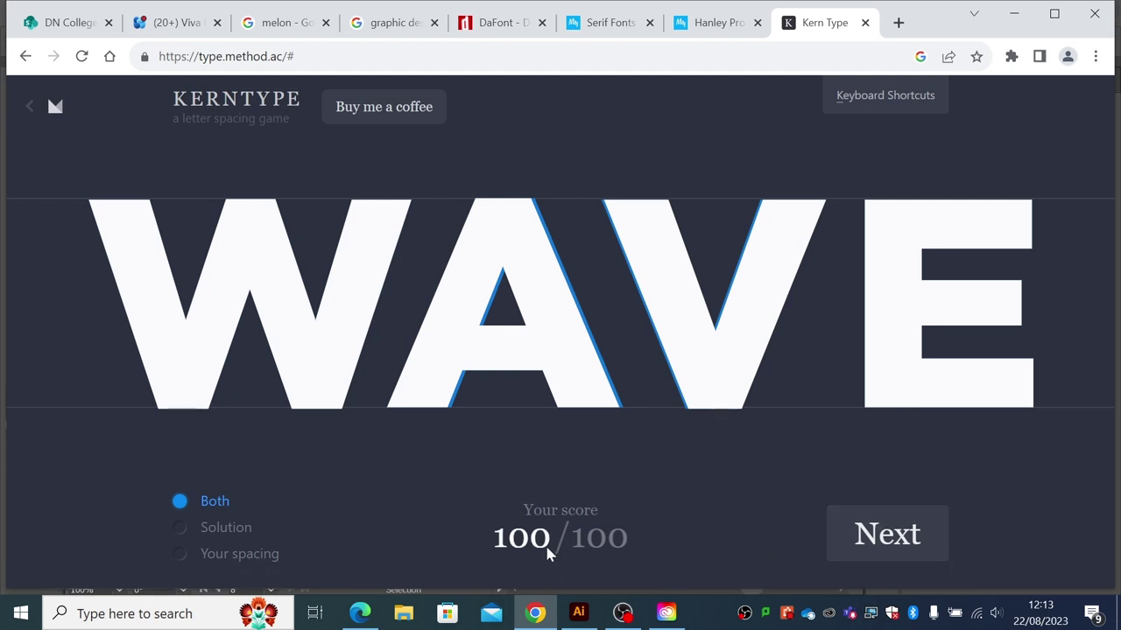
left_click(887, 538)
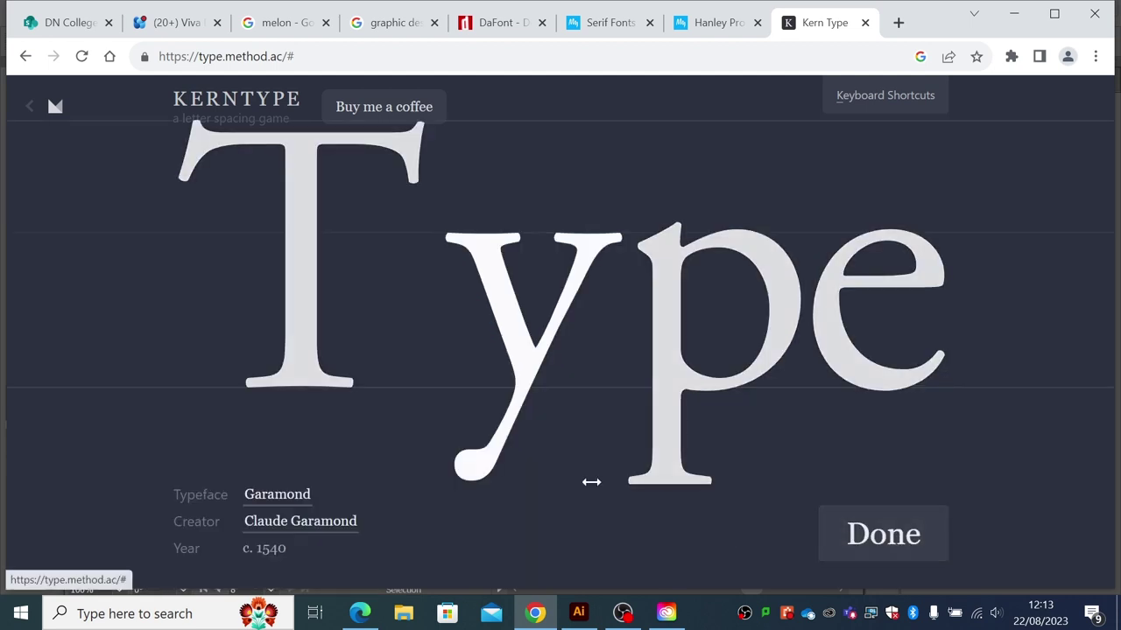
- Kern "Type" by moving the y towards the T and the p towards the y, submit it and advance to the next word
left_click_drag(526, 358, 487, 358)
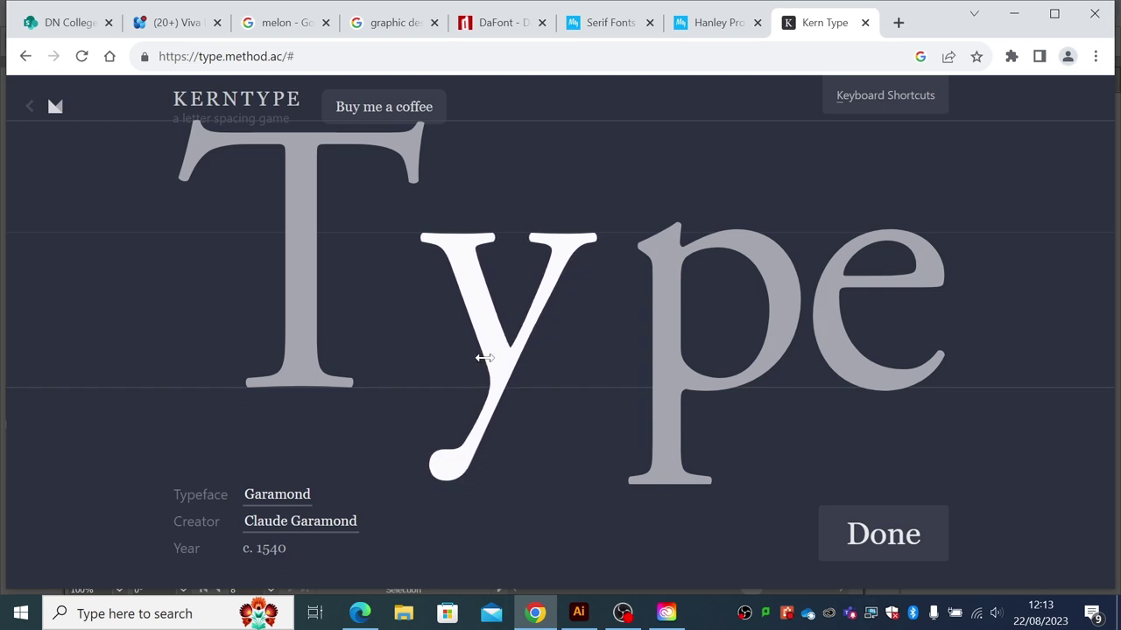
left_click_drag(658, 349, 643, 350)
left_click_drag(539, 342, 506, 343)
left_click_drag(650, 341, 651, 358)
left_click(829, 334)
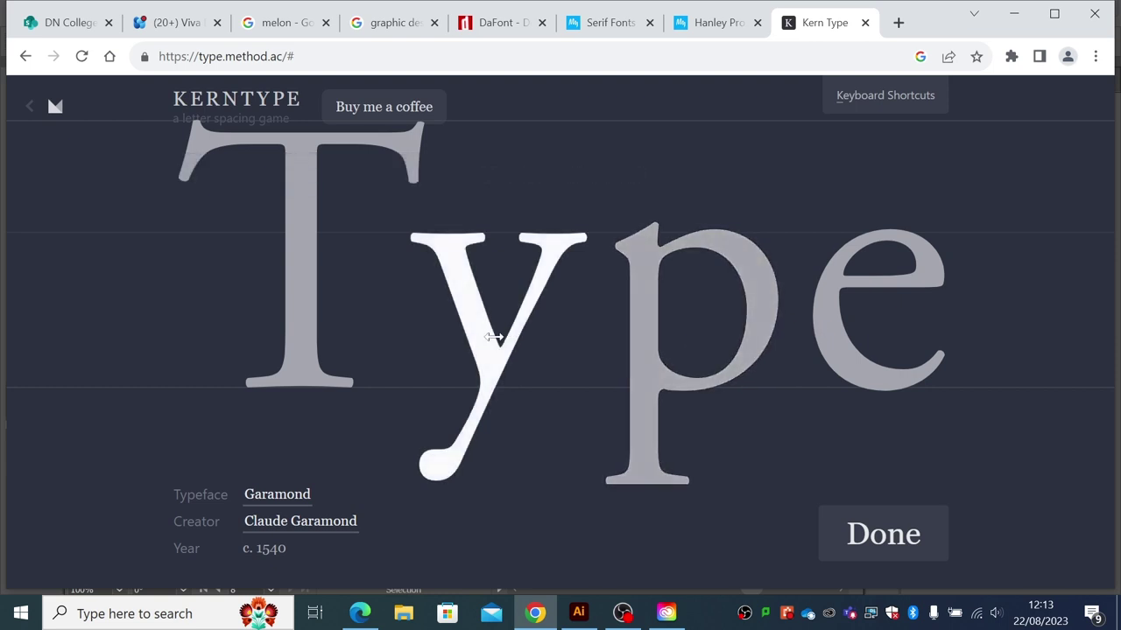
left_click_drag(499, 342, 495, 342)
left_click_drag(675, 405, 669, 401)
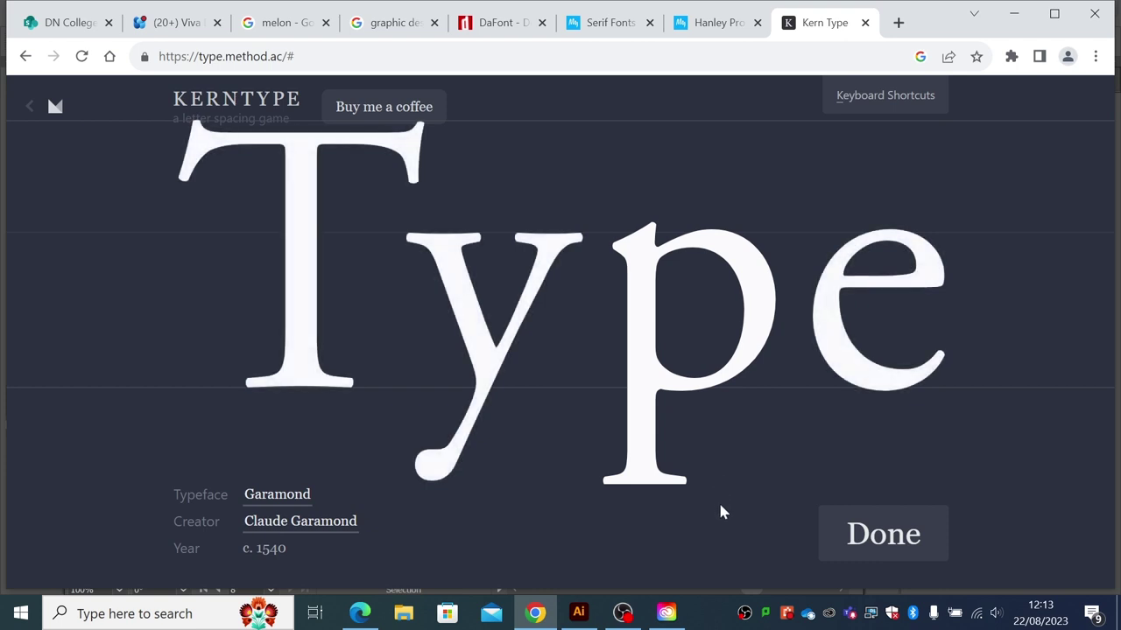
left_click(851, 543)
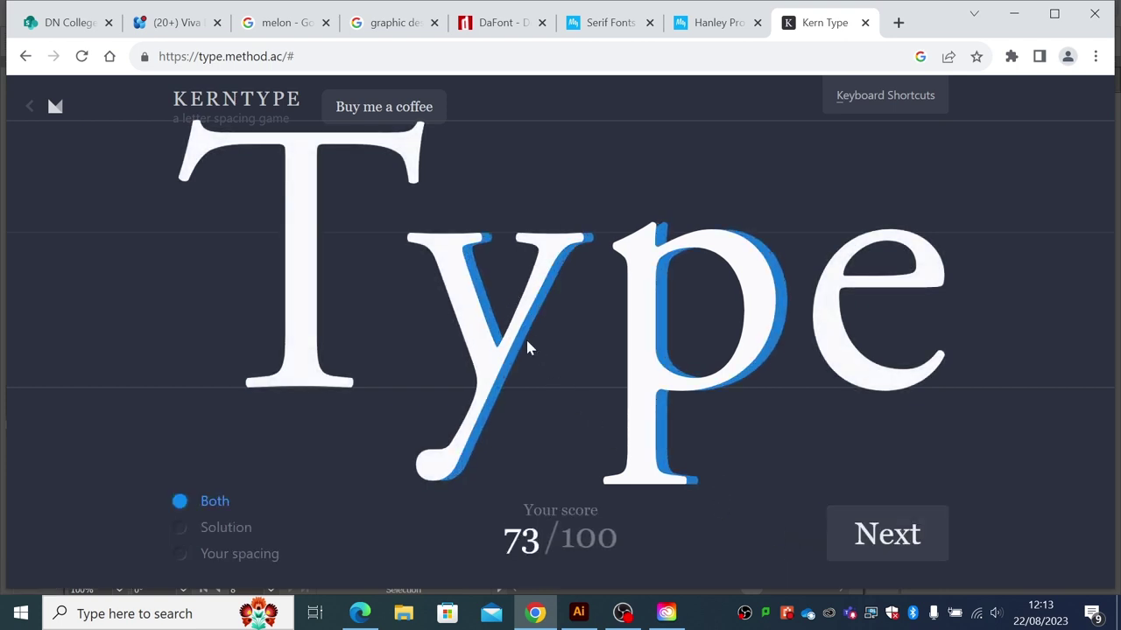
left_click(854, 526)
- Kern "Yves" by tucking the V under the Y, adjusting the E between V and S, and submit the spacing
left_click_drag(593, 377, 527, 374)
left_click_drag(704, 380, 665, 381)
mouse_move(738, 325)
left_mouse_down()
mouse_move(775, 331)
mouse_move(750, 324)
left_mouse_up()
left_click_drag(556, 329, 557, 329)
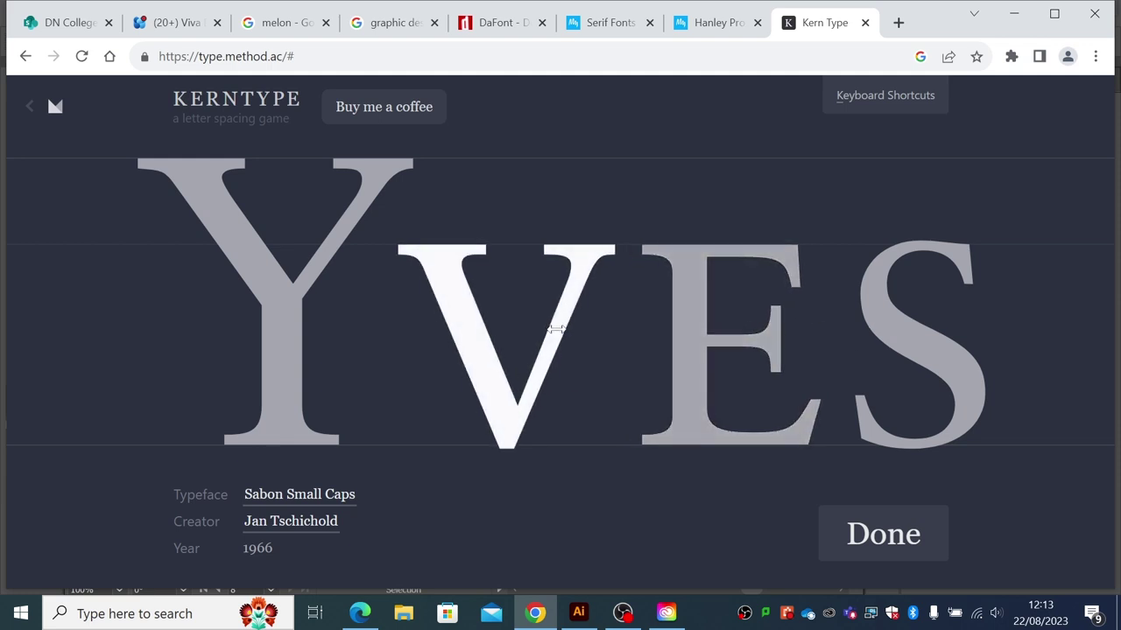
left_click_drag(698, 353, 700, 352)
left_click(845, 536)
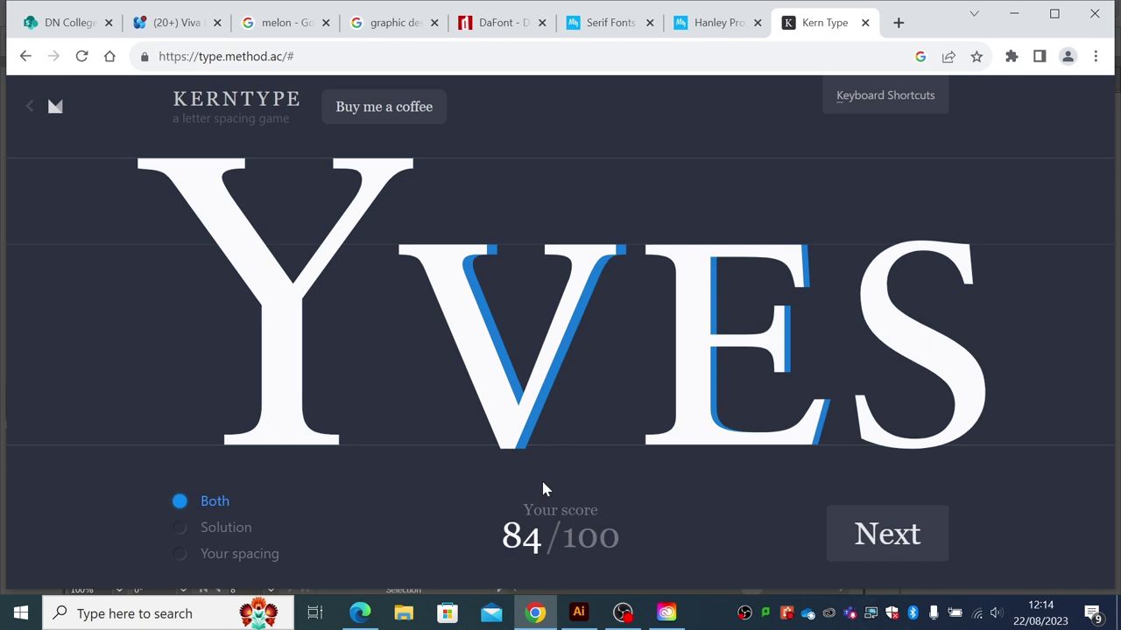
- Switch back to Illustrator and add a ninth artboard beside Artboard 8
left_click(1014, 14)
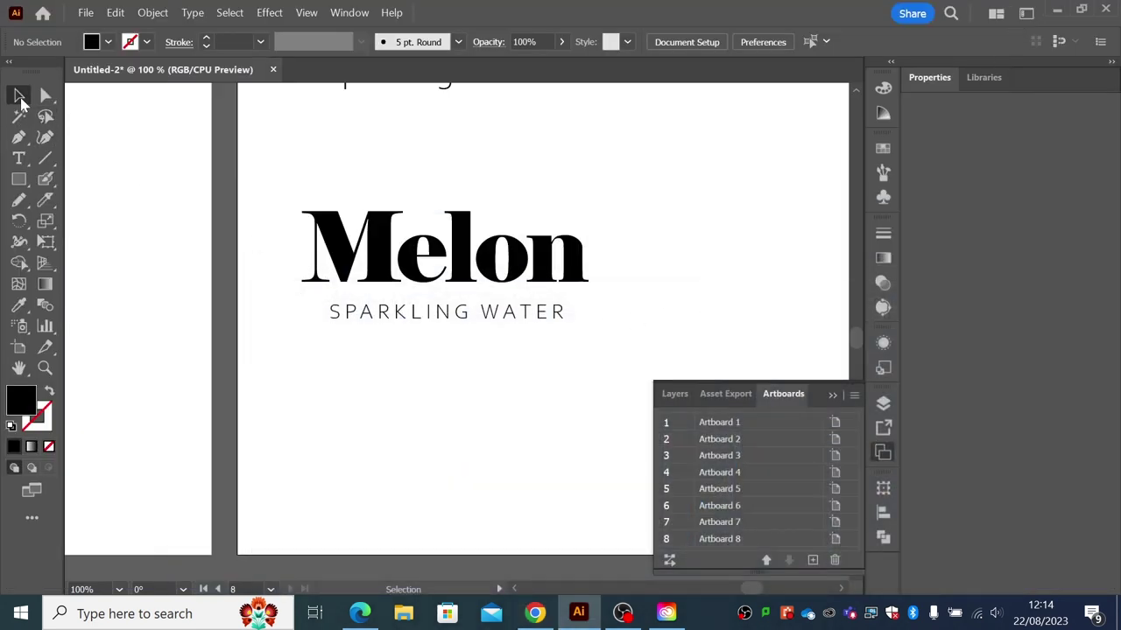
left_click(208, 232)
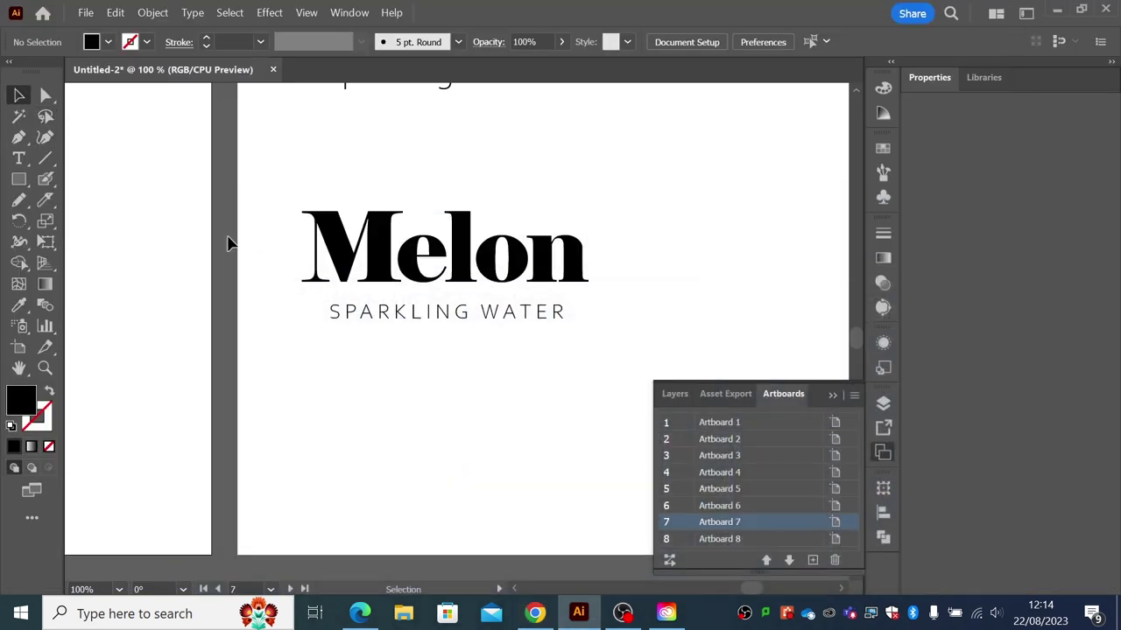
left_click(53, 368)
left_click(365, 355, "alt")
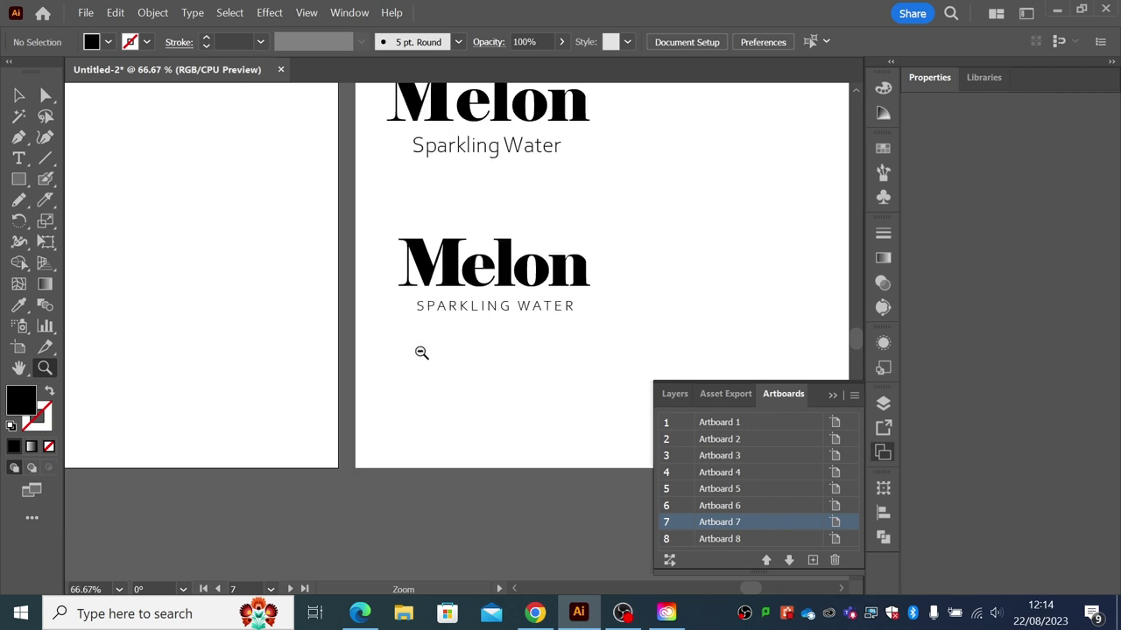
left_click(420, 353, "alt")
left_click(462, 342, "alt")
left_click_drag(463, 342, 415, 367)
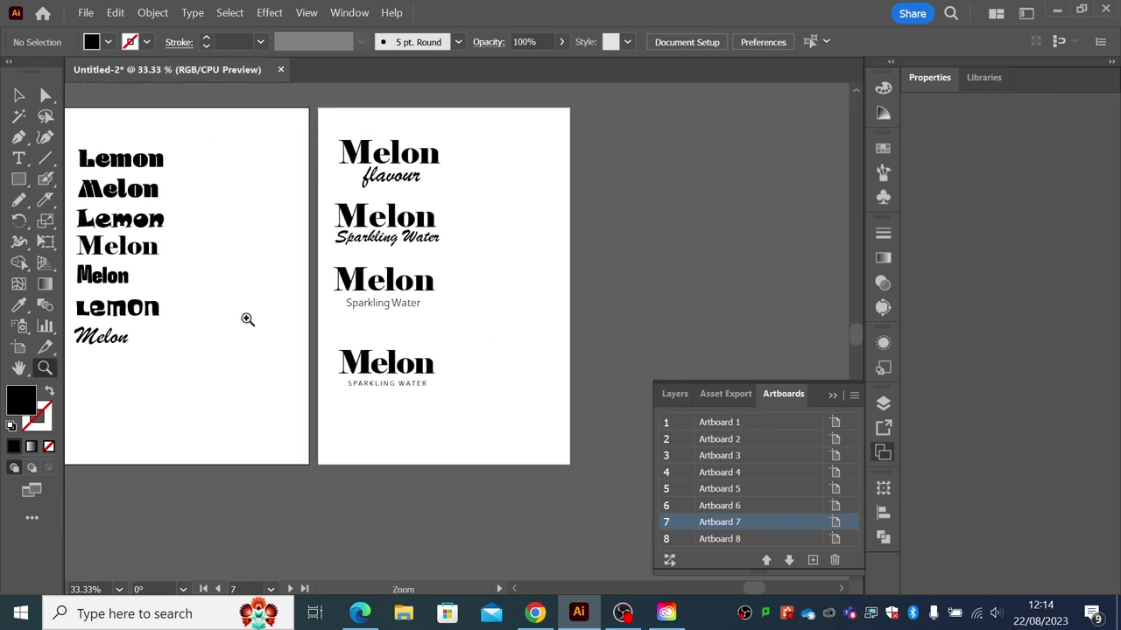
left_click(20, 95)
scroll(315, 215, "left", 2)
left_click(413, 354)
left_click_drag(413, 354, 516, 413)
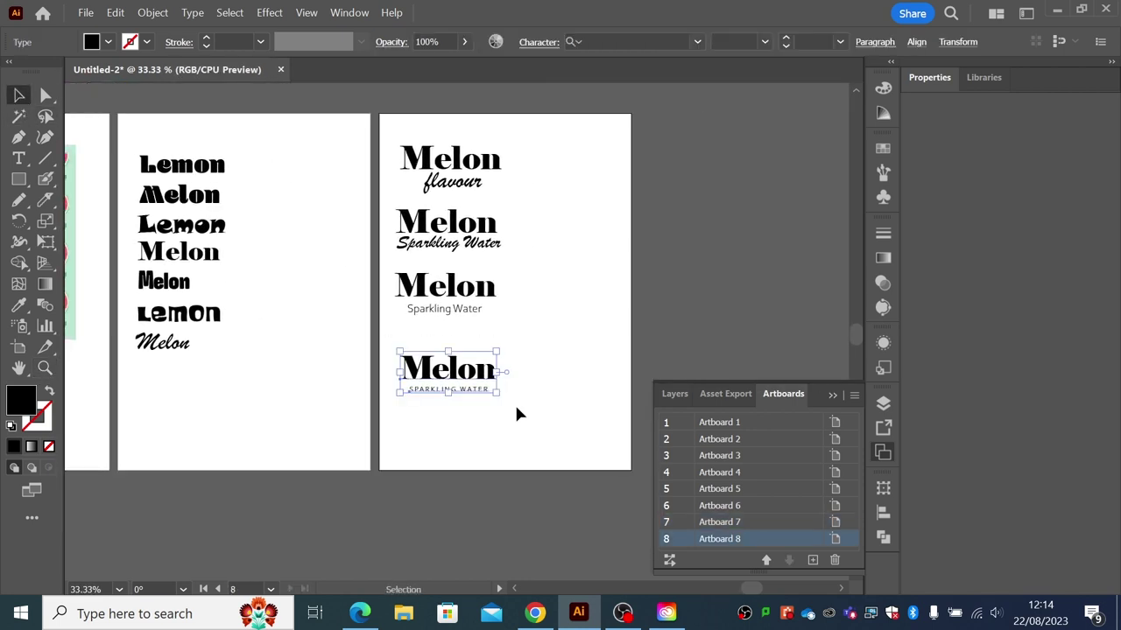
left_click(813, 559)
- Copy the fourth "Melon / SPARKLING WATER" lettering from Artboard 8 onto Artboard 9
scroll(394, 403, "left", 2)
scroll(351, 386, "down", 1)
left_click(270, 422)
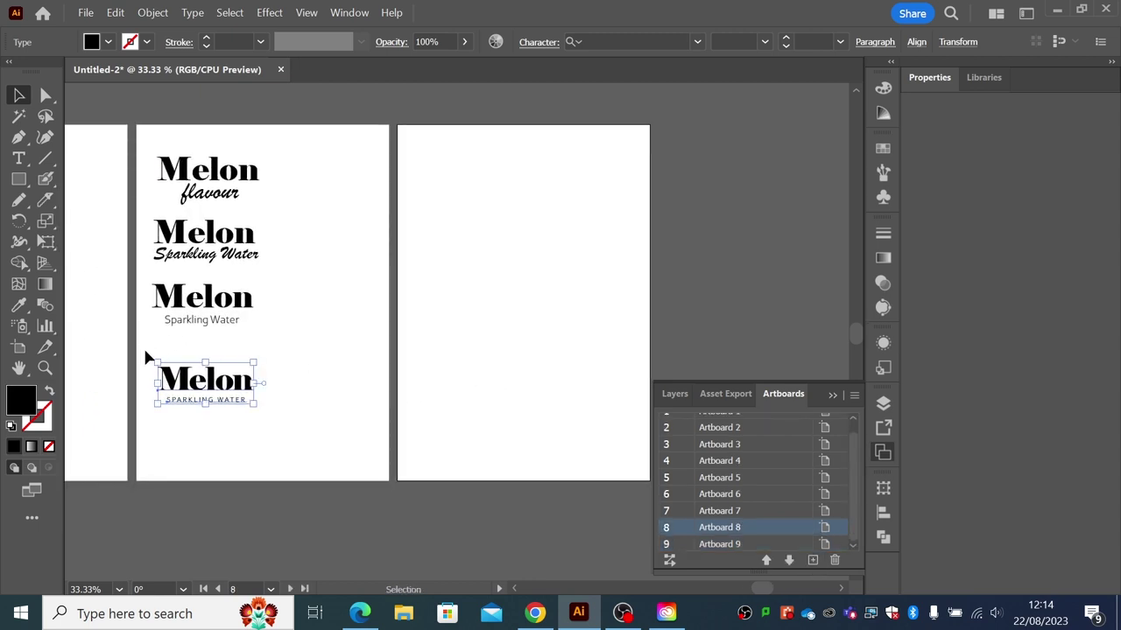
key("ctrl+v")
left_click_drag(463, 330, 509, 286)
left_click(489, 347)
- Copy the watermelon pattern square with its mint background from Artboard 4 onto the upper part of Artboard 9
scroll(373, 367, "left", 10)
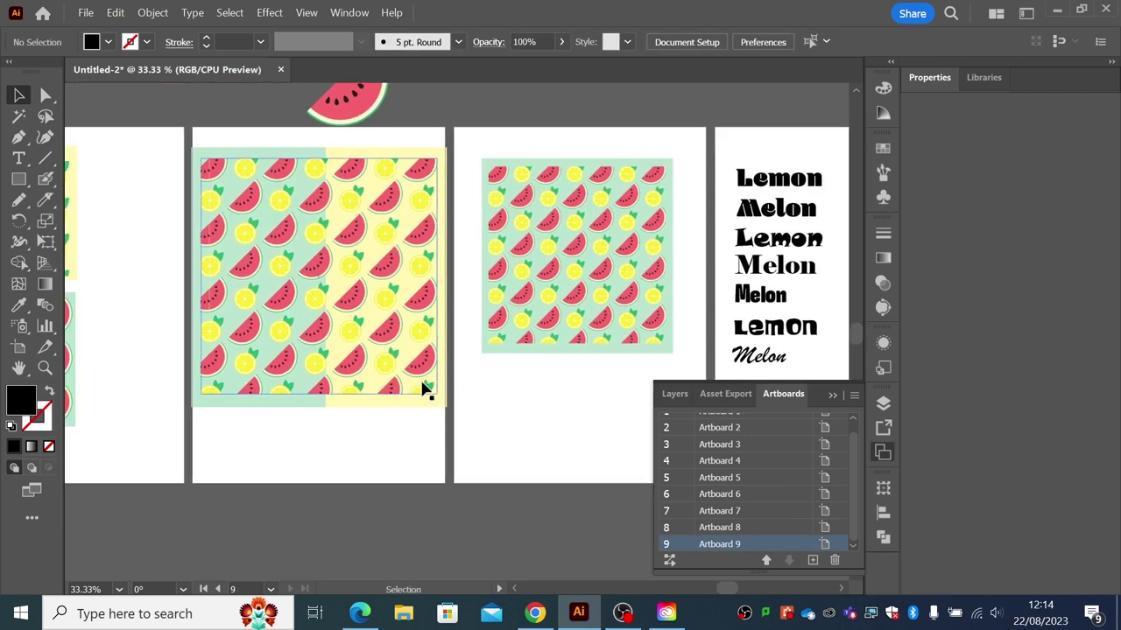
scroll(443, 380, "left", 5)
left_click(344, 414)
left_click(231, 340)
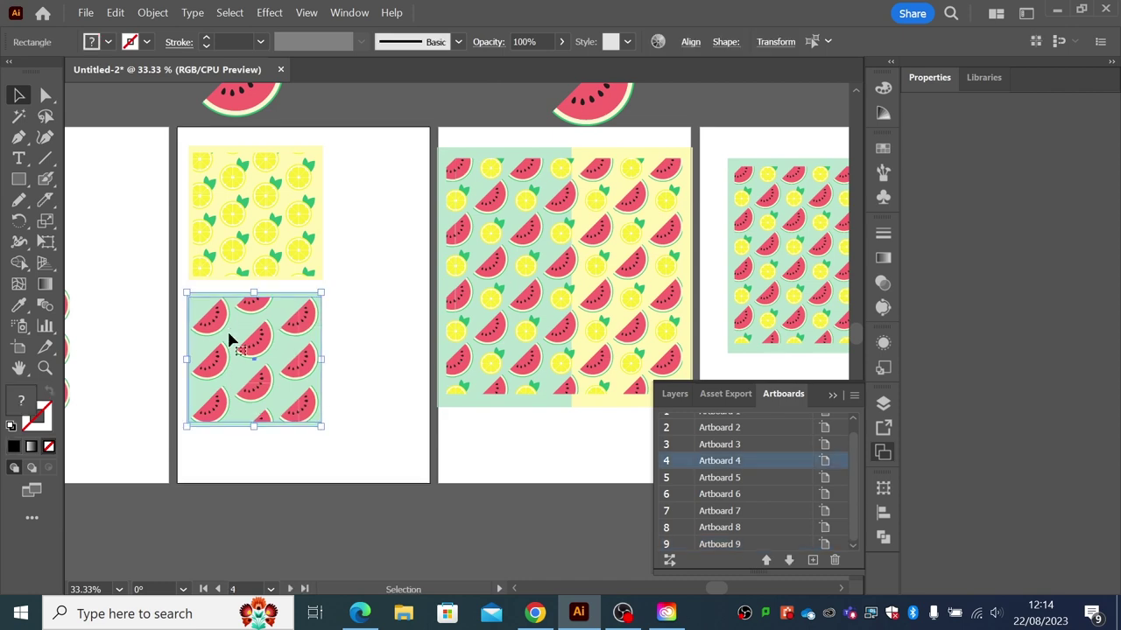
scroll(364, 322, "right", 10)
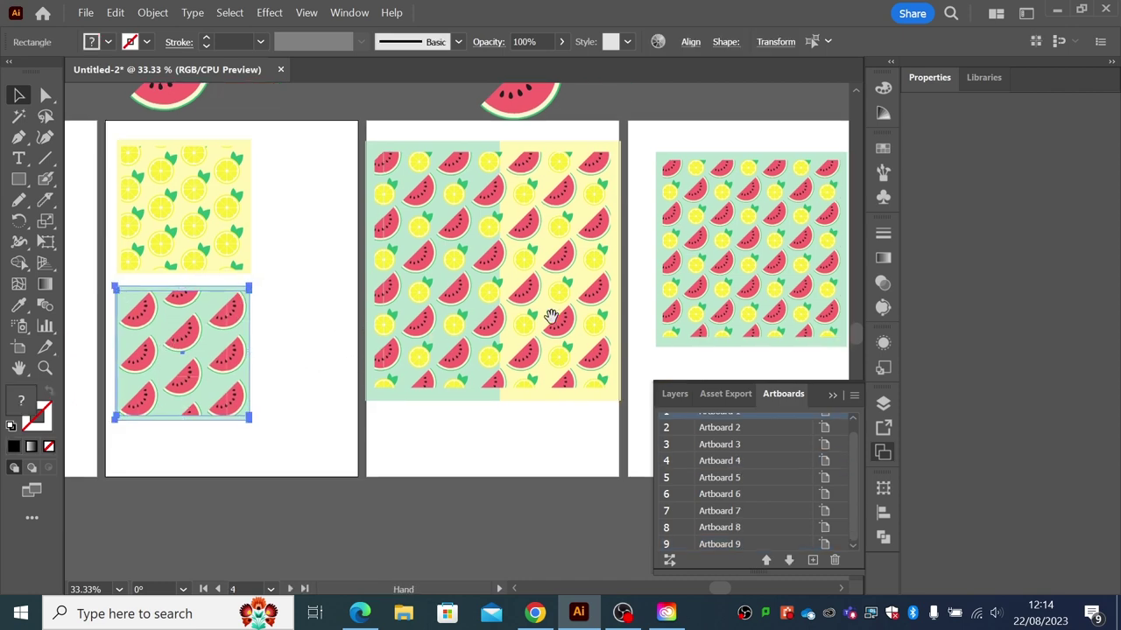
left_click_drag(482, 300, 338, 325)
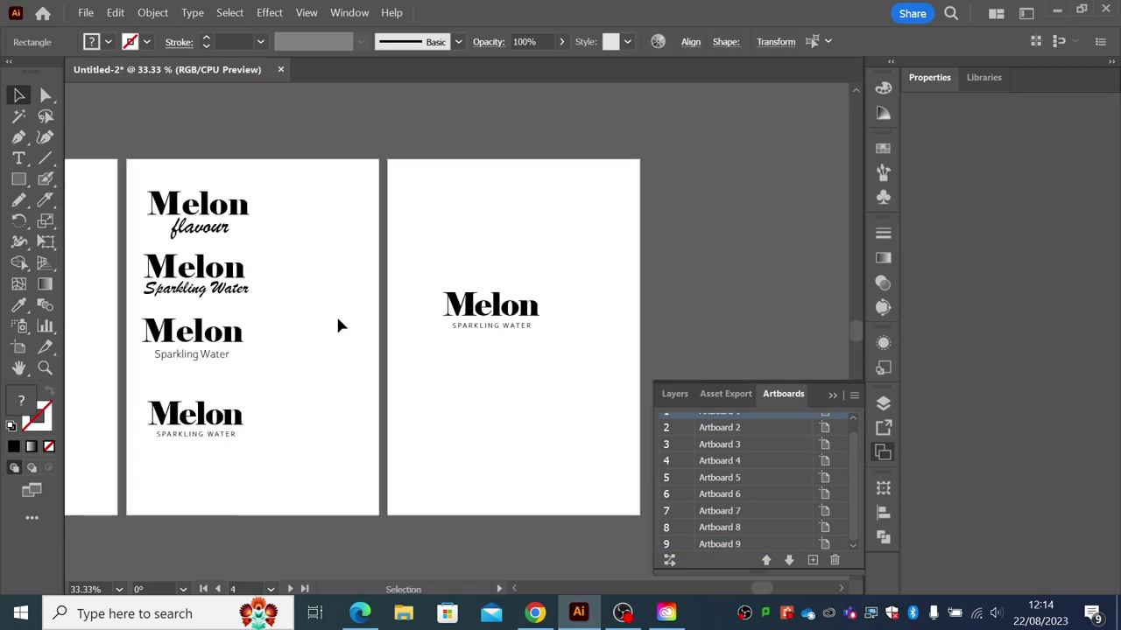
key("ctrl+v")
left_click_drag(433, 347, 506, 204)
left_click(563, 325)
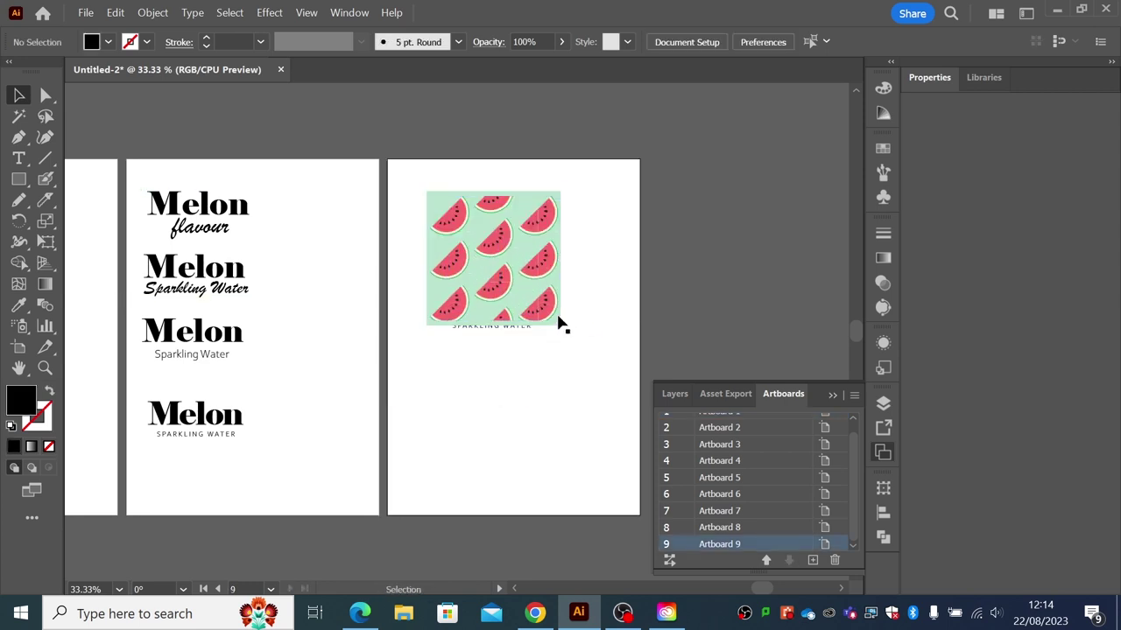
- Move the pattern square up off the lettering and bring the "Melon" lettering group to the front
left_click(477, 265)
left_click_drag(477, 264, 464, 224)
left_click_drag(430, 310, 501, 297)
left_click(152, 12)
mouse_move(347, 67)
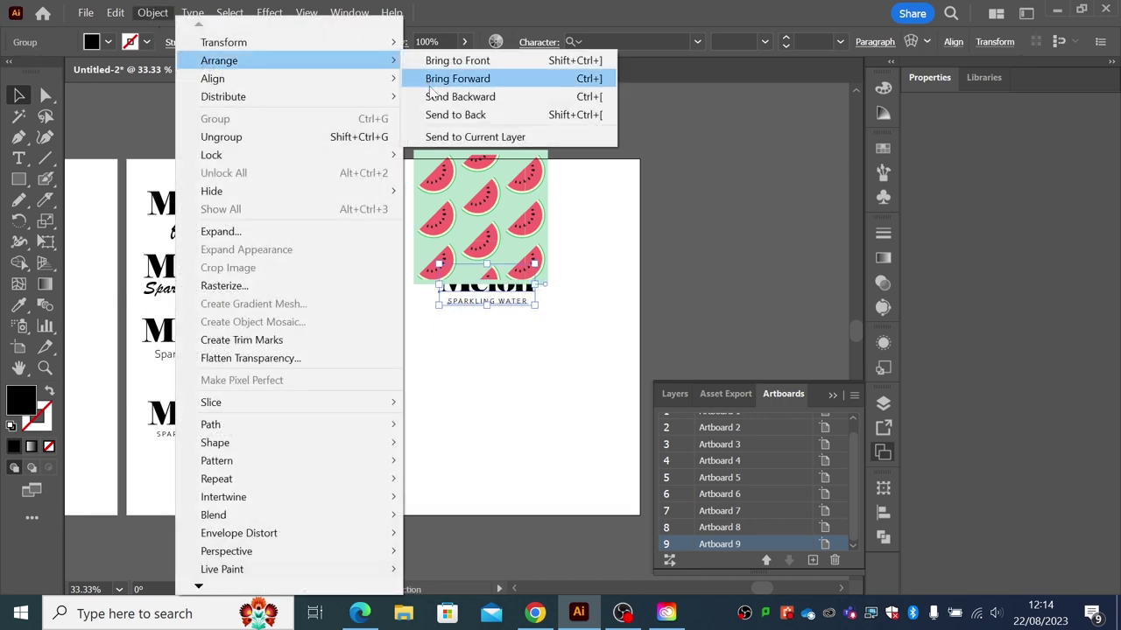
left_click(449, 61)
left_click(580, 219)
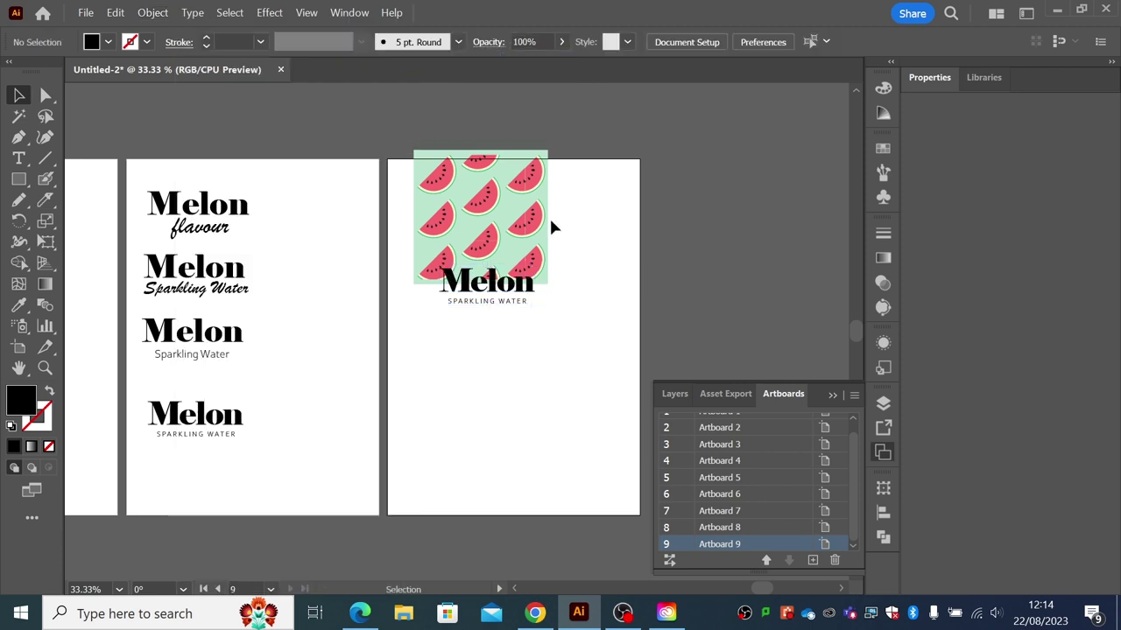
- Place the lettering over the middle of the watermelon pattern and move both together inside the upper part of Artboard 9
left_click_drag(472, 285, 464, 225)
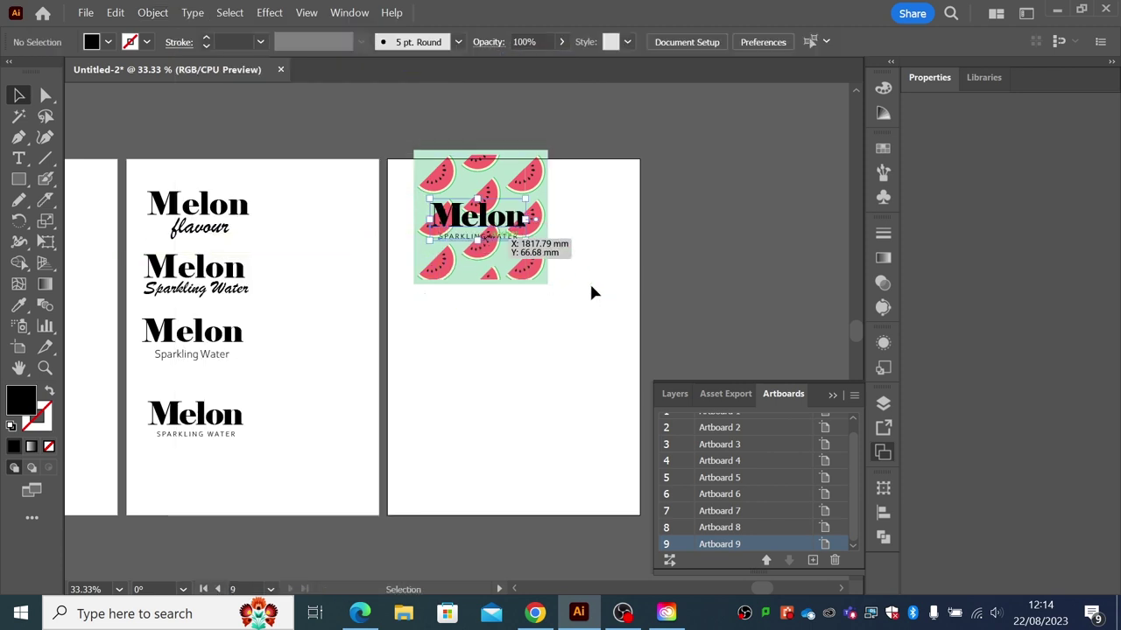
left_click_drag(405, 137, 513, 302)
left_click(513, 324)
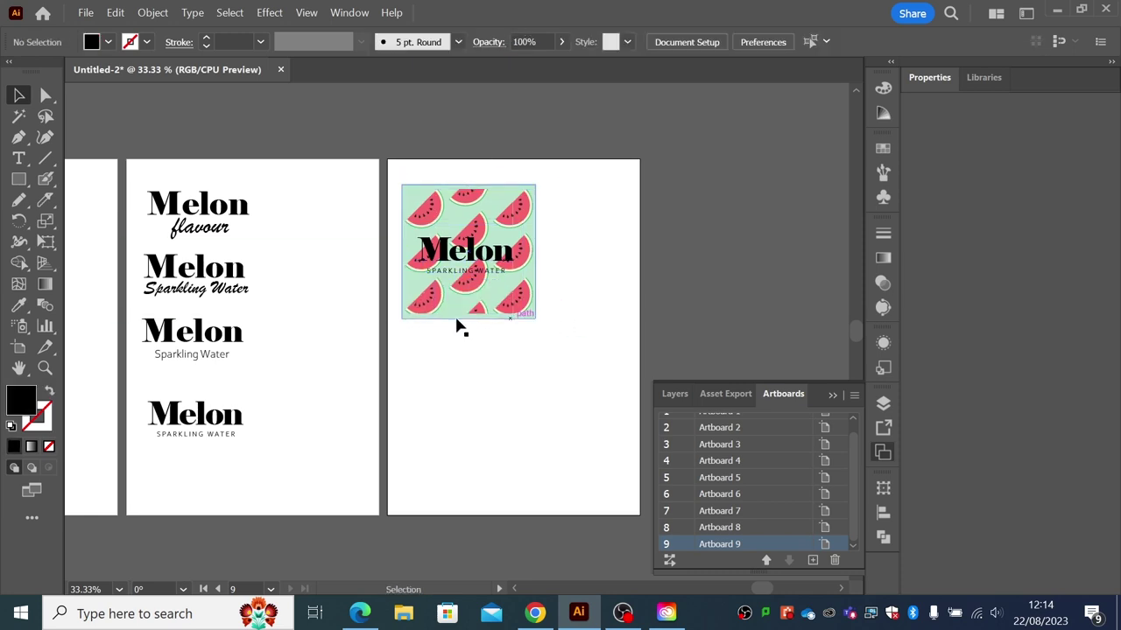
- Try a white fill on the "Melon" lettering over the watermelon pattern and undo it
left_click(44, 367)
left_click_drag(458, 215, 679, 433)
left_click(19, 95)
left_click(316, 289)
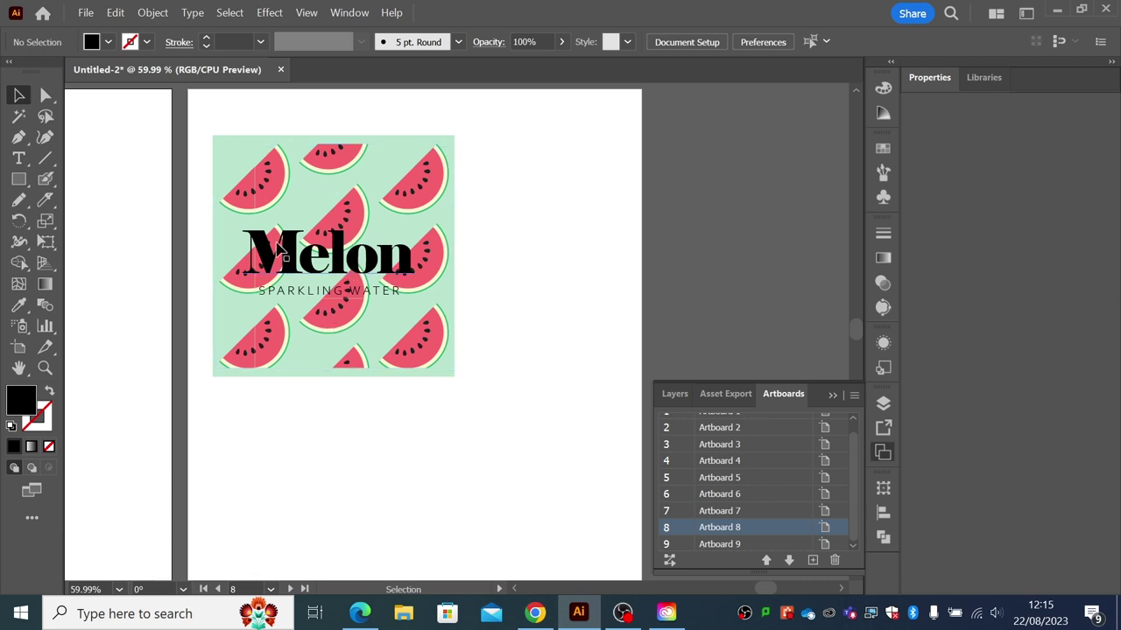
left_click(331, 263)
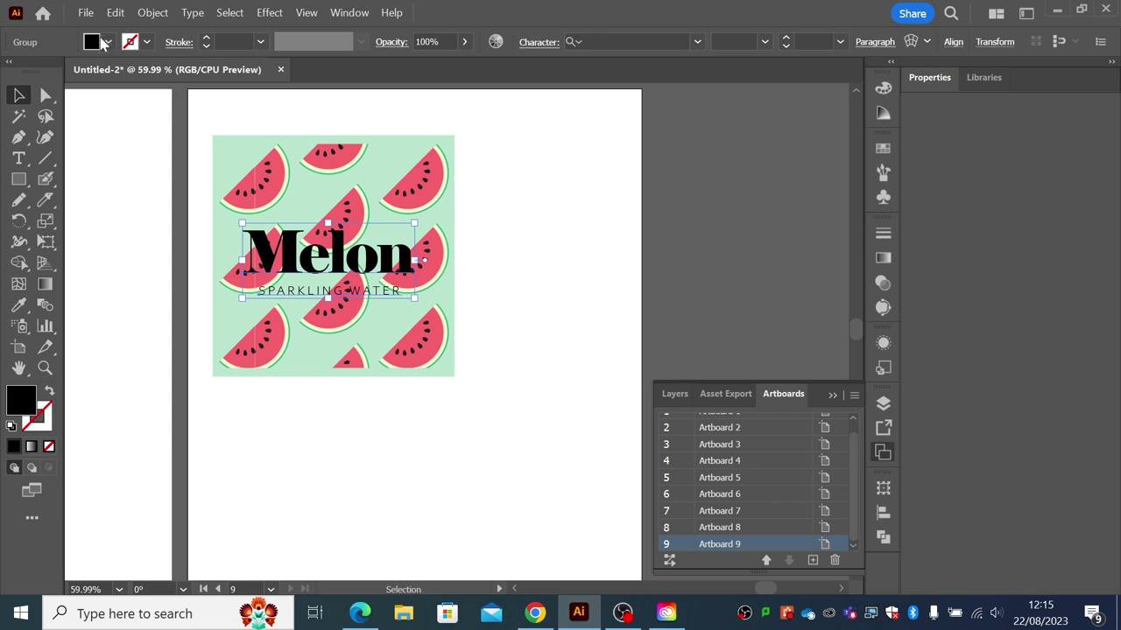
left_click(108, 42)
left_click(38, 74)
left_click(250, 408)
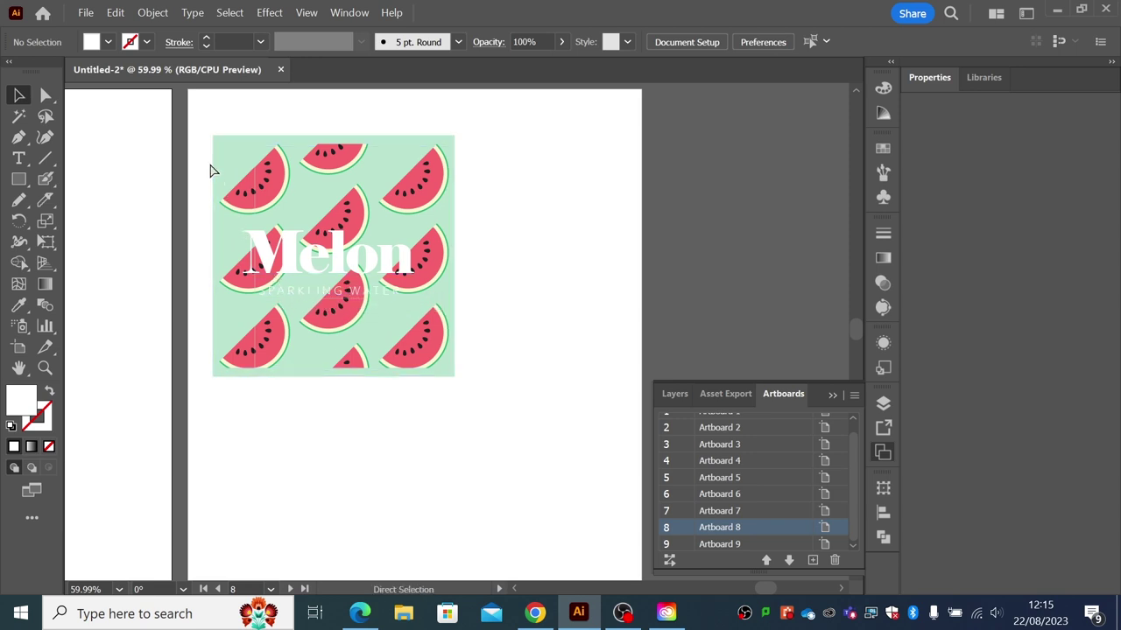
key("ctrl+z")
- Duplicate the watermelon pattern together with its lettering and place the copy directly below the original
left_click_drag(199, 128, 488, 275)
key("space")
left_click_drag(438, 223, 438, 490)
key("space")
mouse_move(537, 412)
left_mouse_down()
mouse_move(537, 455)
mouse_move(523, 417)
left_mouse_up()
key("ctrl+shift+a")
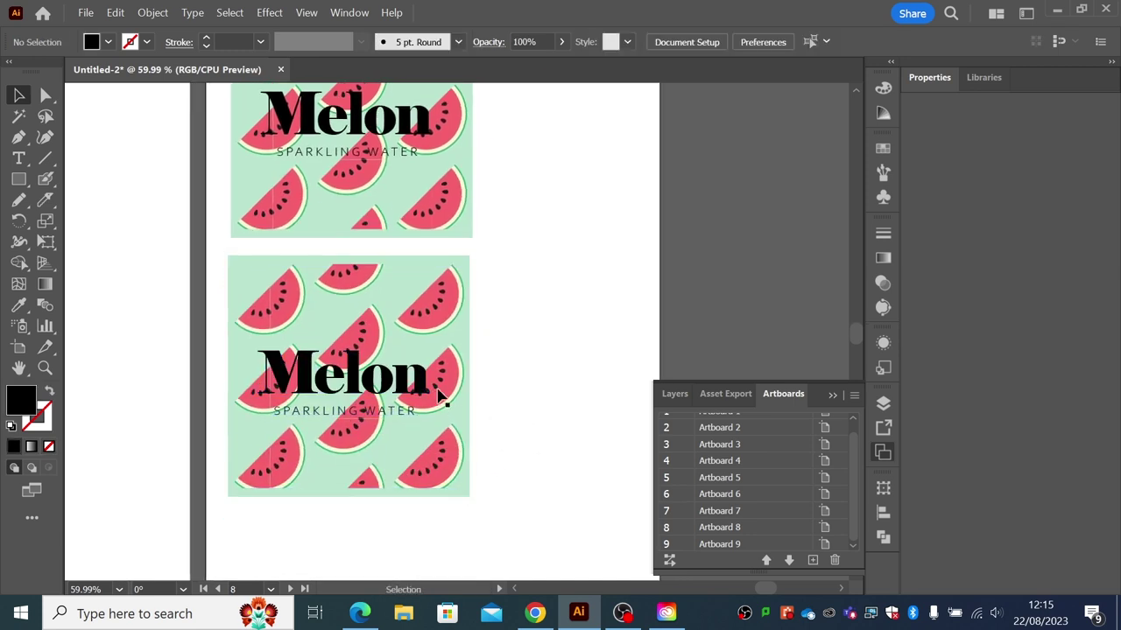
- Set the fill of the lower copy's "Melon / SPARKLING WATER" lettering to white
left_click(424, 386)
left_click(106, 44)
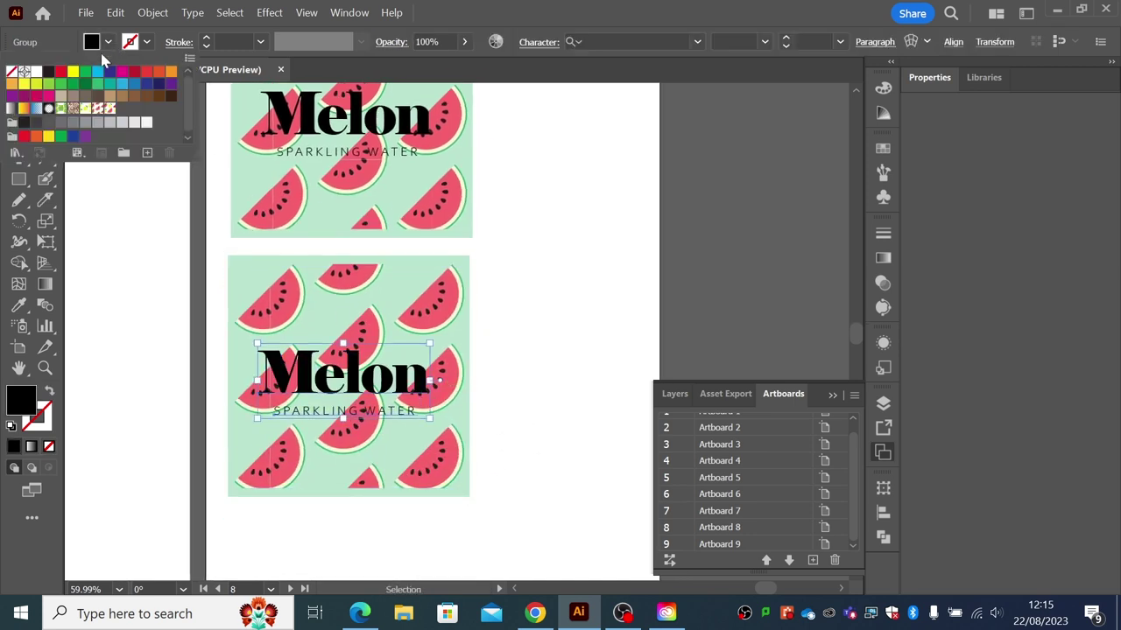
left_click(36, 71)
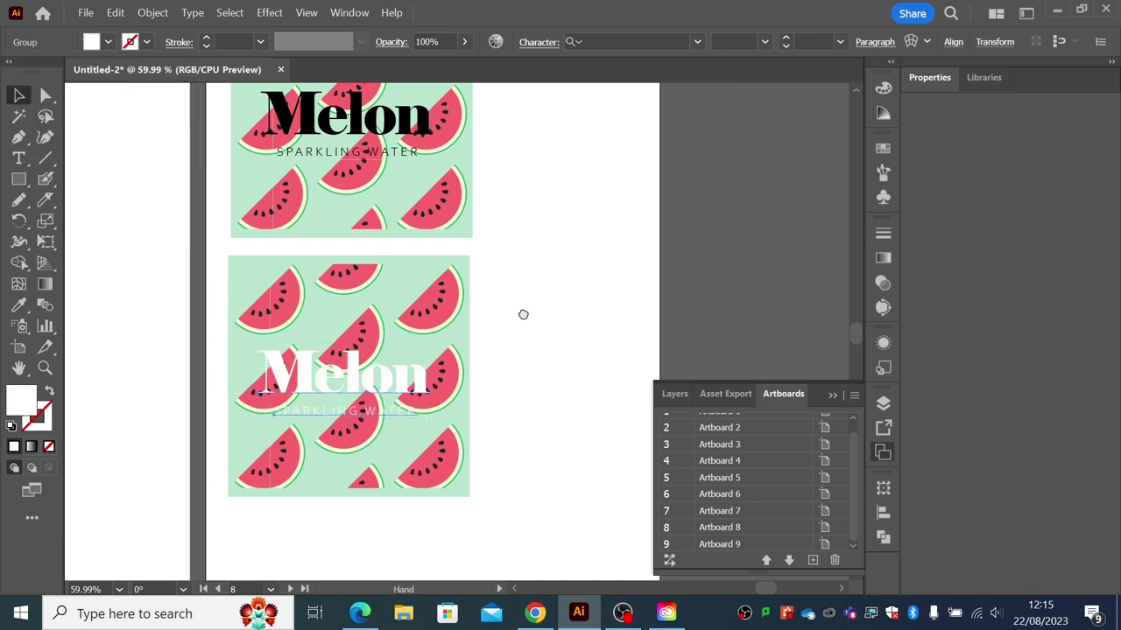
- Scale both pattern designs and their lettering down together to about two-thirds of their size
scroll(525, 300, "up", 2)
left_click_drag(492, 522, 411, 189)
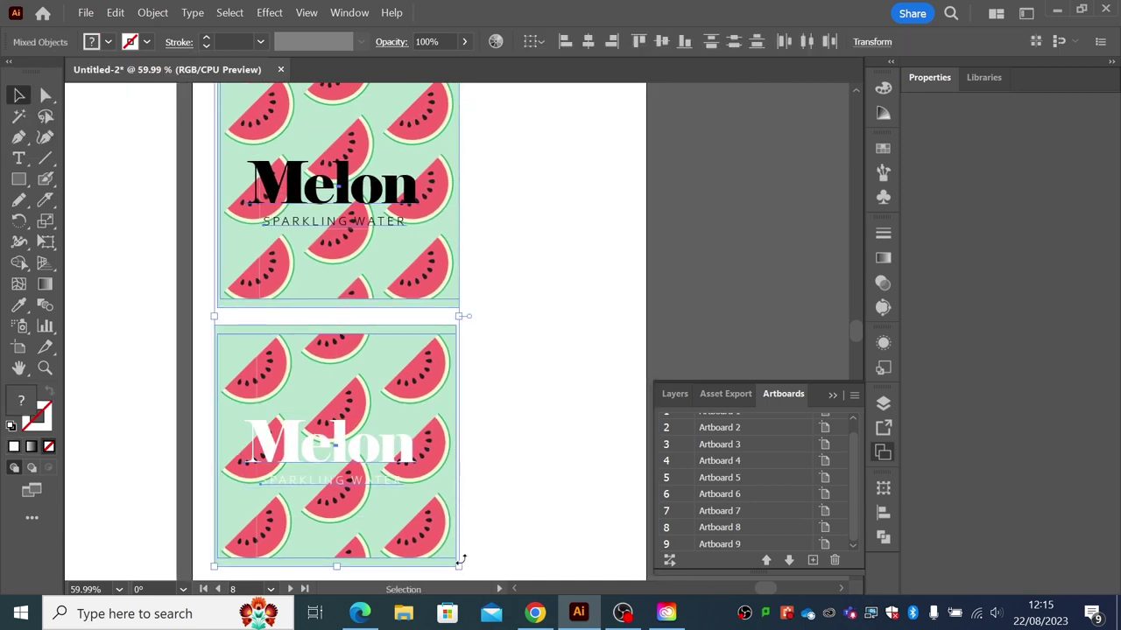
left_click_drag(457, 565, 373, 387)
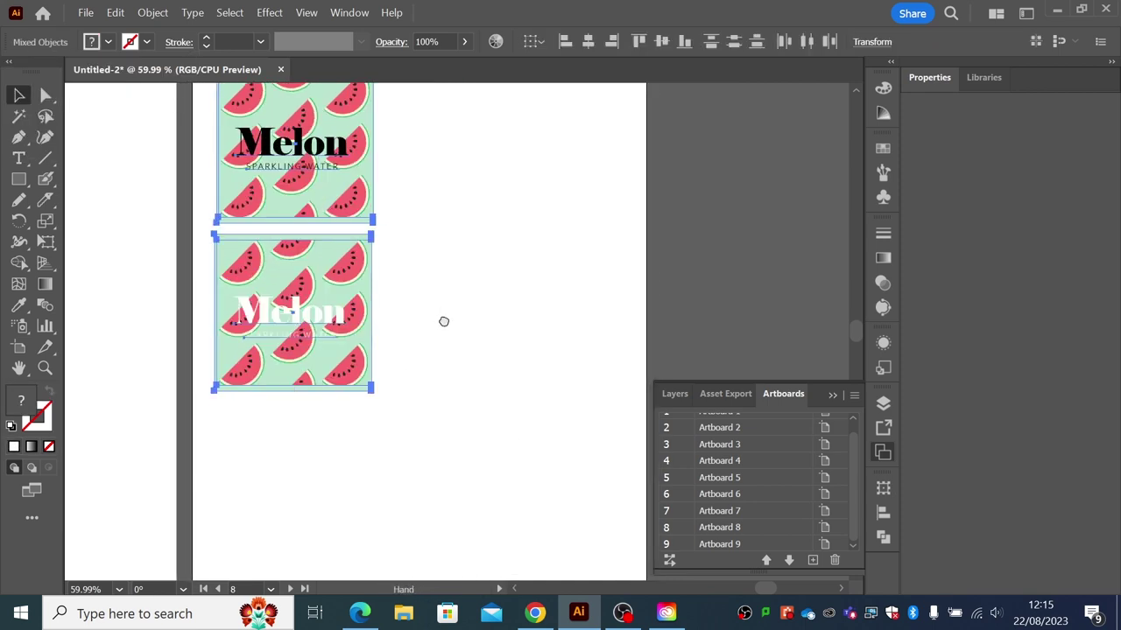
- Duplicate the white-lettered design to the right of the black one and move its lettering below the pattern square
scroll(443, 317, "up", 2)
left_click(478, 392)
left_click_drag(440, 396, 496, 336)
key("a")
- Set the fill of the separated lettering below the third pattern square to black
left_click(490, 363)
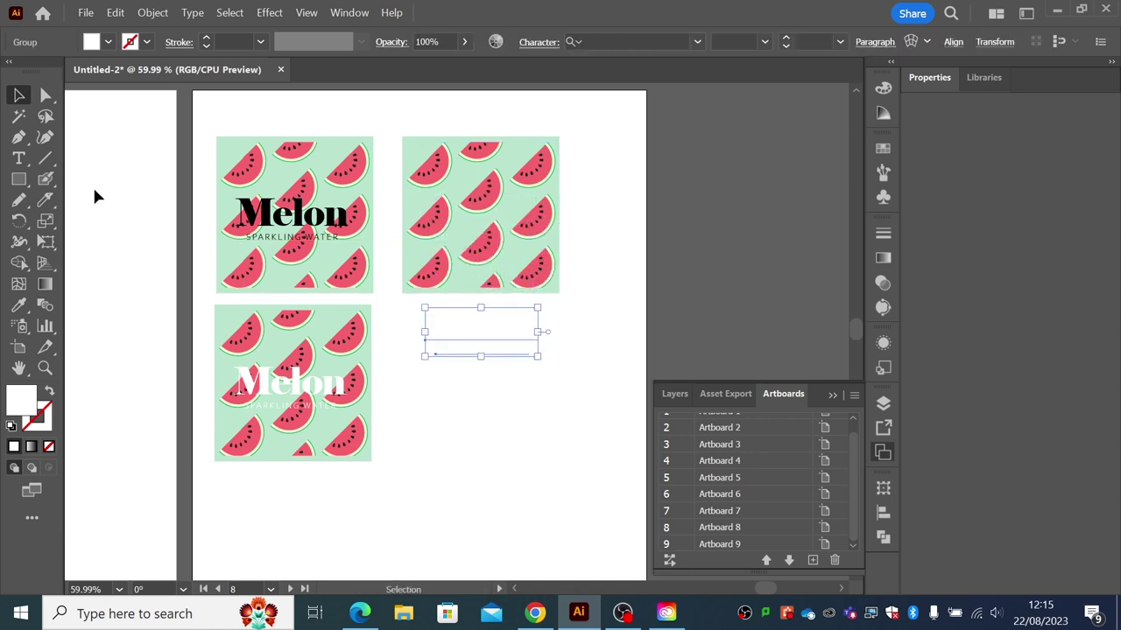
left_click(107, 42)
left_click(48, 74)
left_click(457, 476)
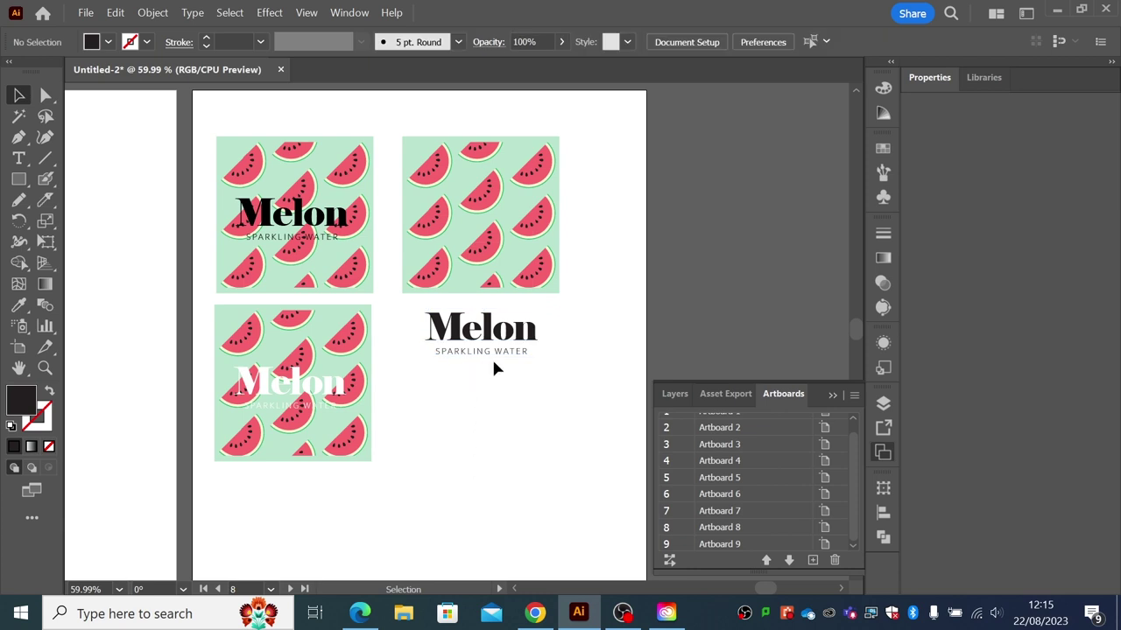
- Stretch the third square's watermelon pattern rectangle from two opposite corners to cover its pale green background, about 76 mm wide
left_click(473, 263)
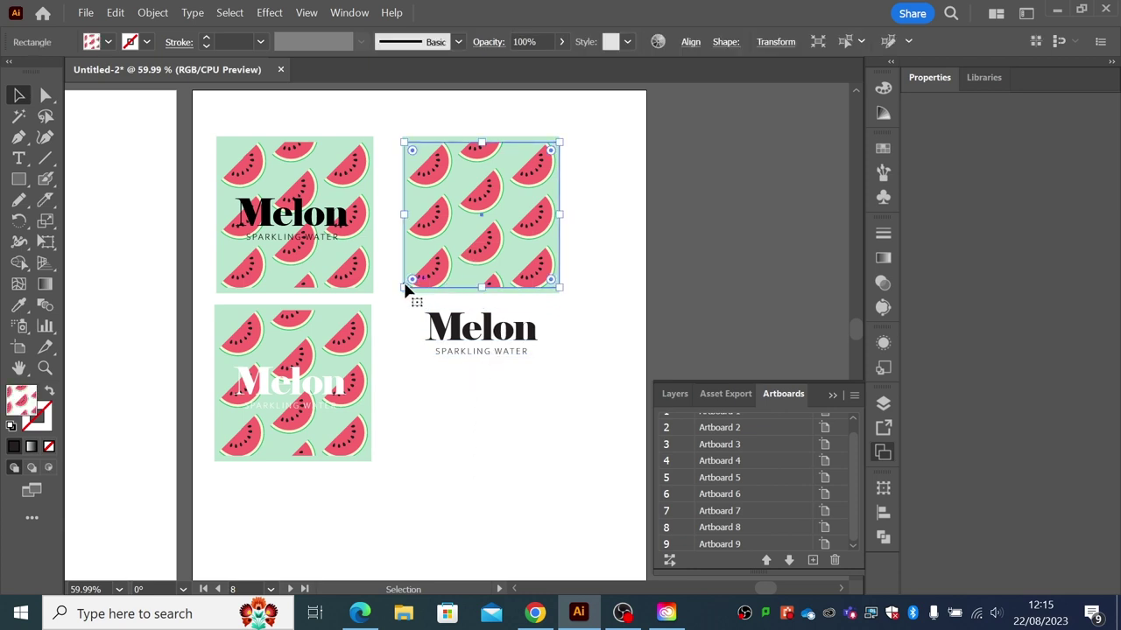
left_click_drag(402, 286, 396, 292)
left_click_drag(562, 142, 565, 137)
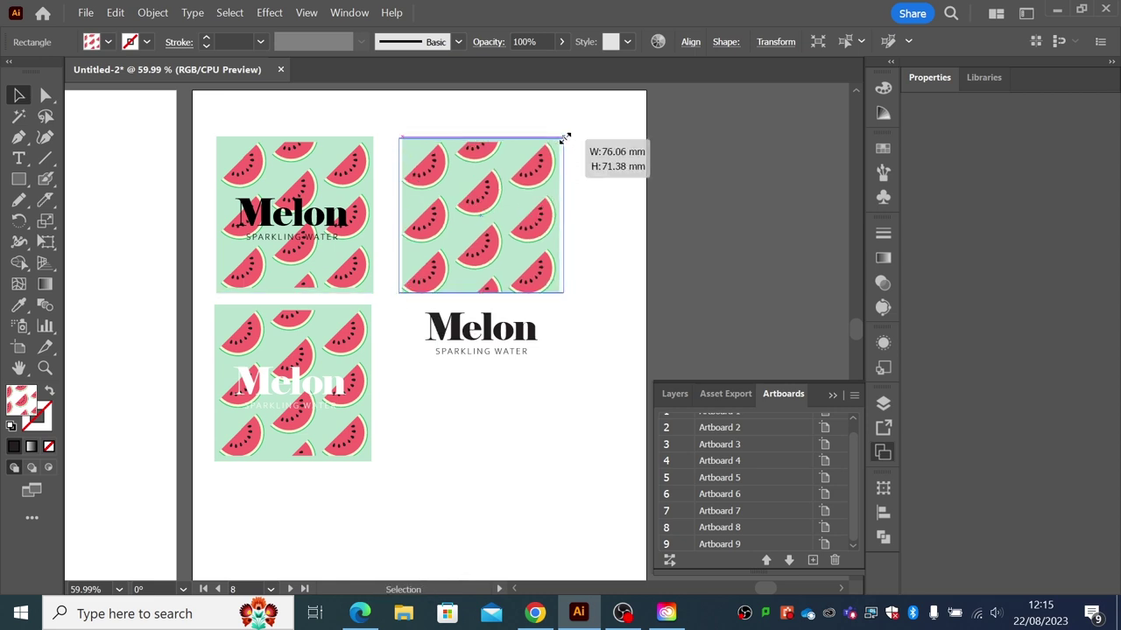
left_click(611, 214)
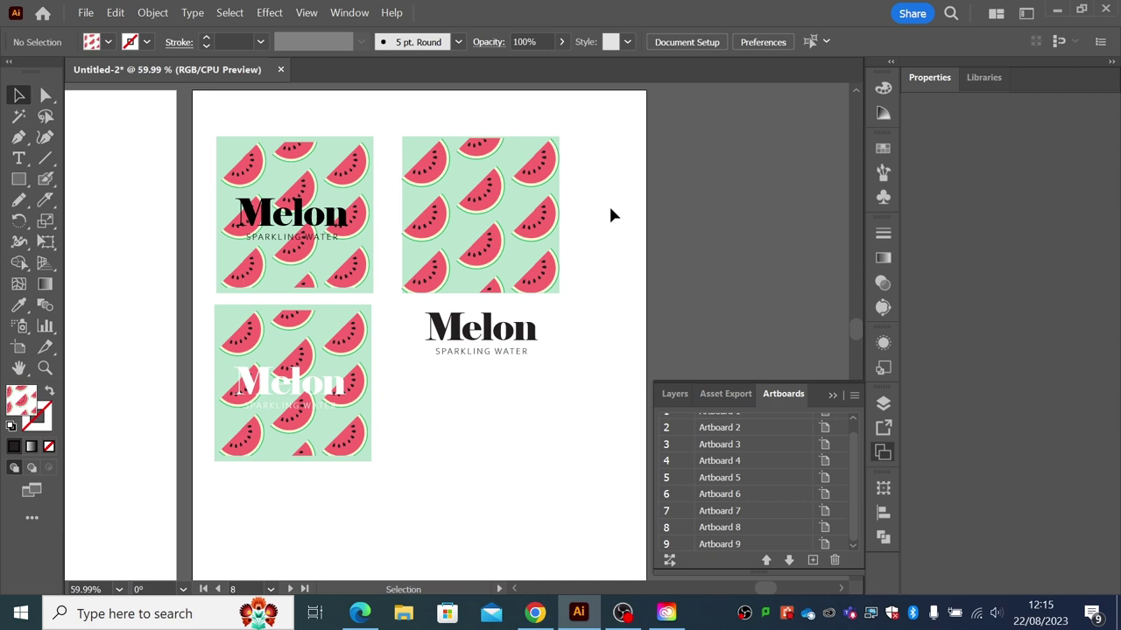
- Try to recolour the lettering below the third square by sampling the watermelon pattern with the Eyedropper, and undo it
left_click(463, 326)
left_click(18, 305)
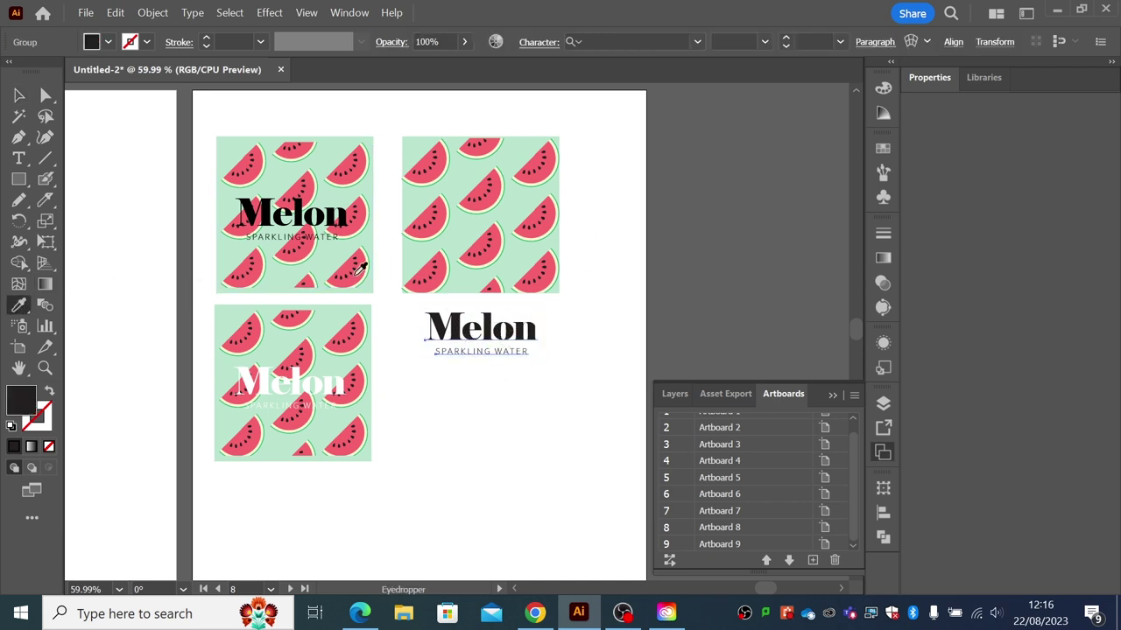
left_click(412, 258)
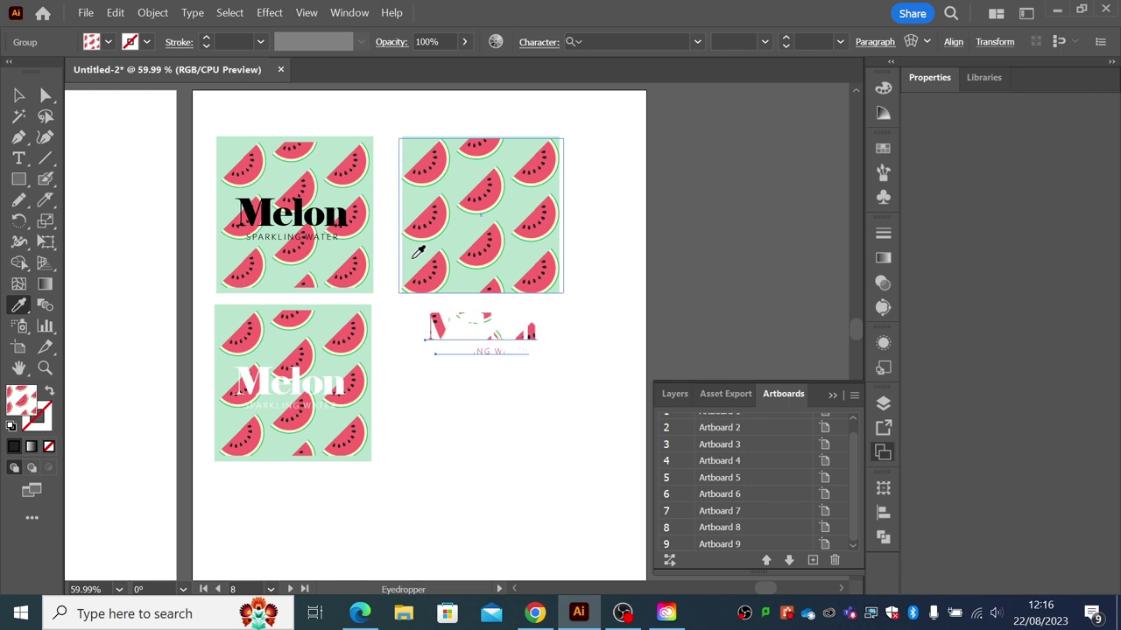
key("ctrl+z")
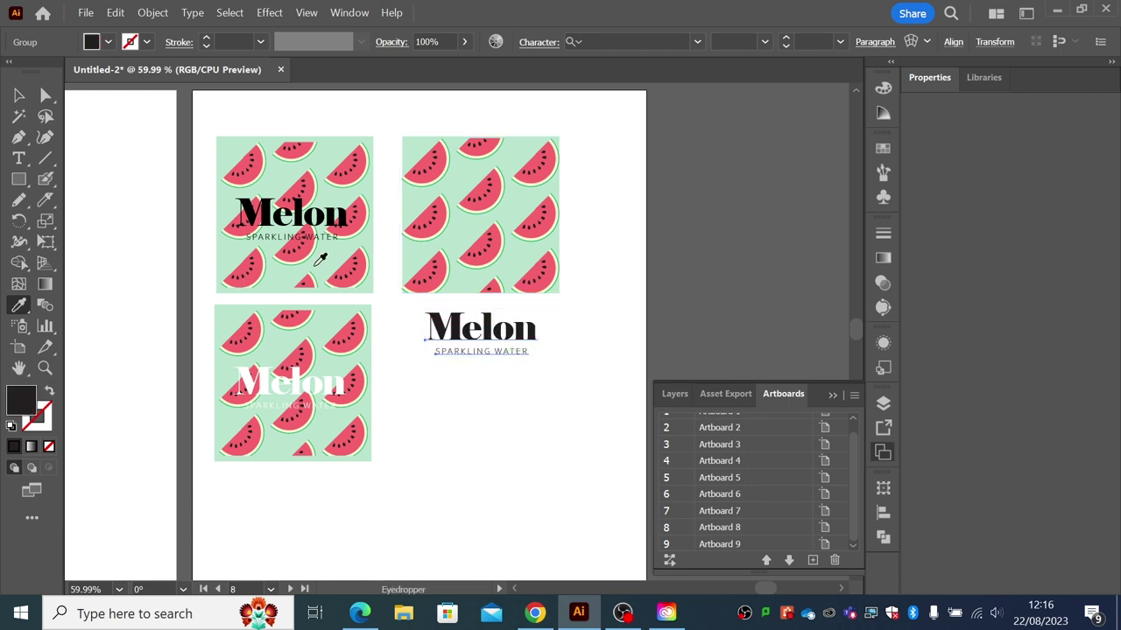
- Set the fill of the lettering below the third pattern square to the green swatch C=75 M=0 Y=75 K=0
key("v")
left_click(109, 42)
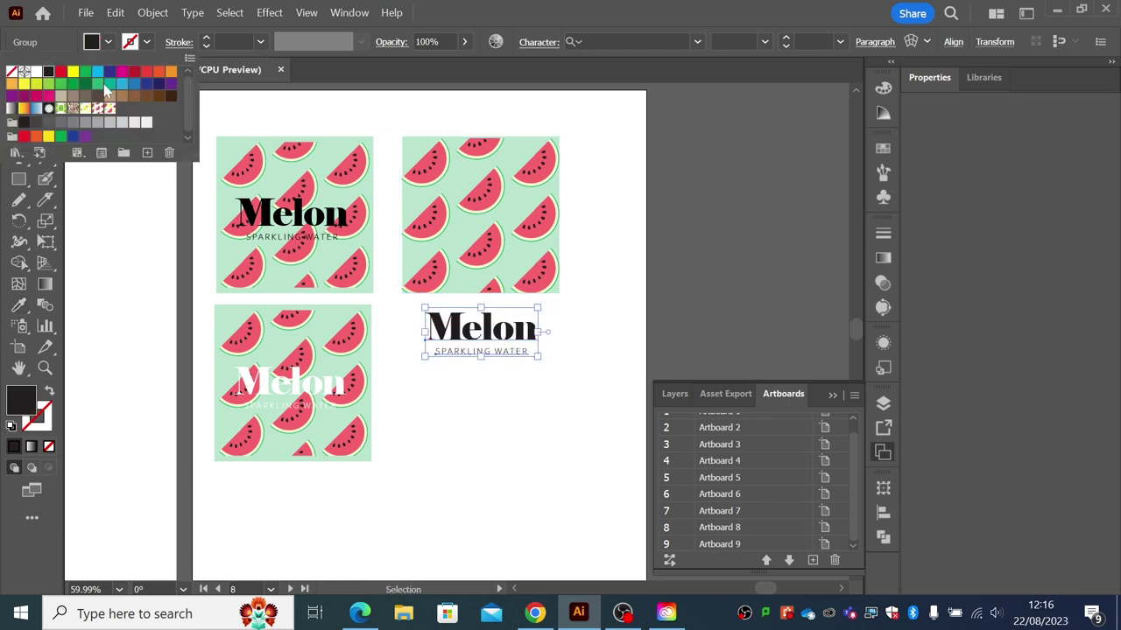
left_click(98, 85)
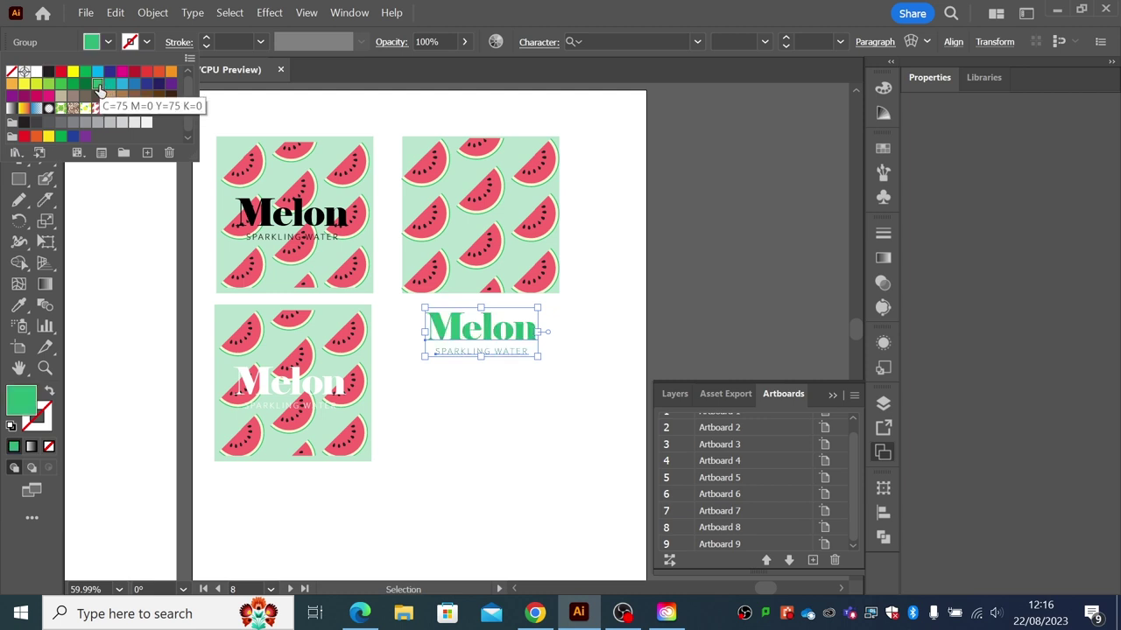
left_click(224, 118)
left_click(227, 142)
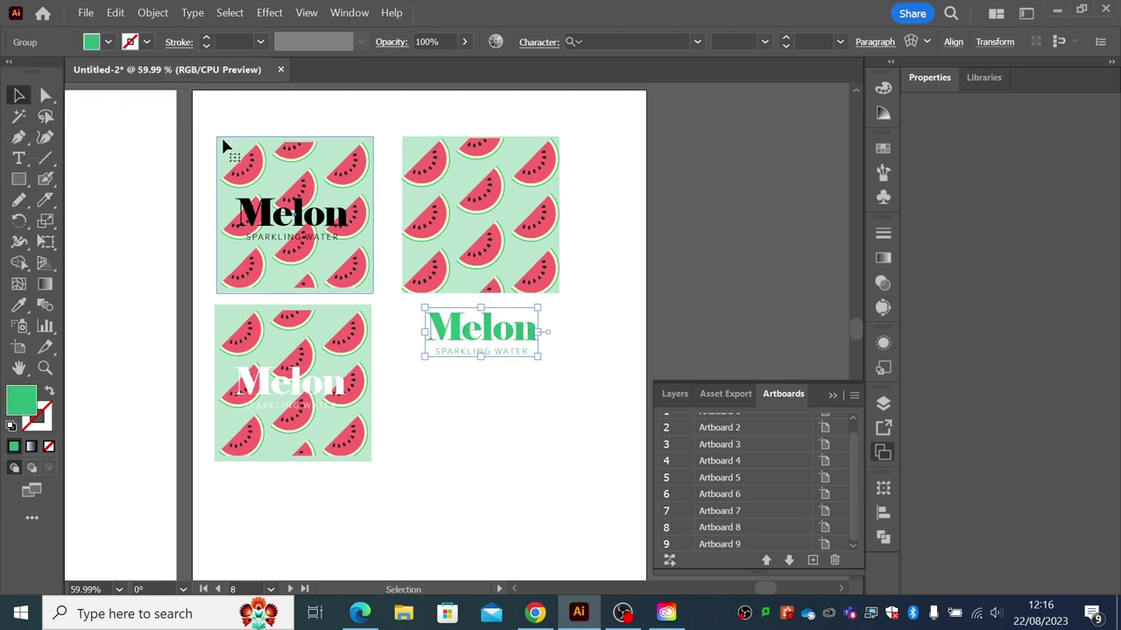
left_click(109, 43)
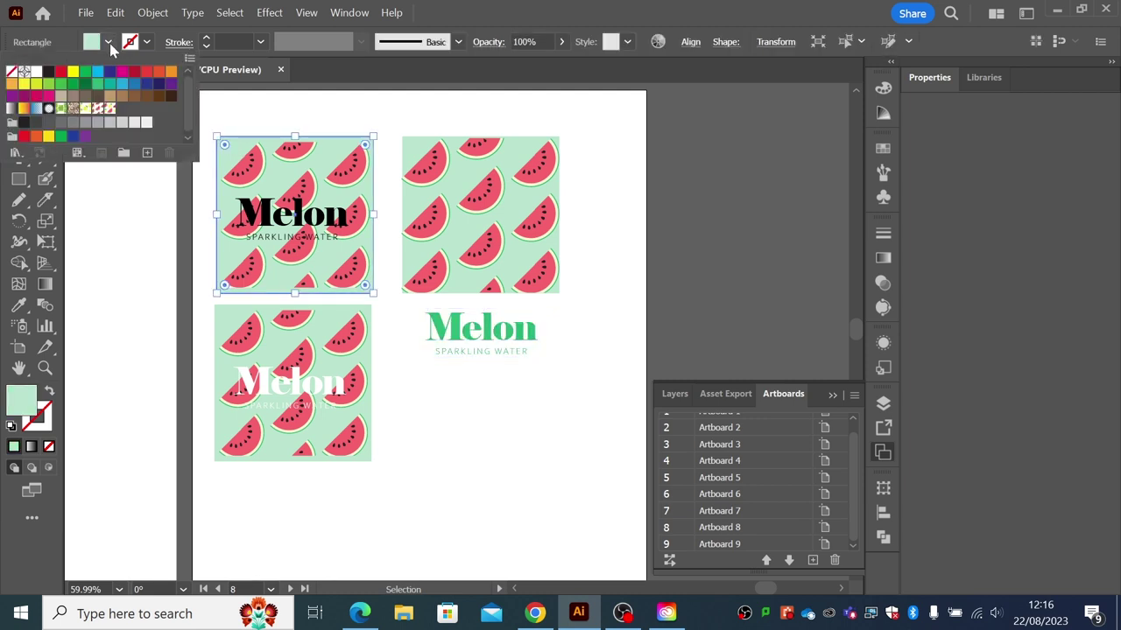
left_click(135, 269)
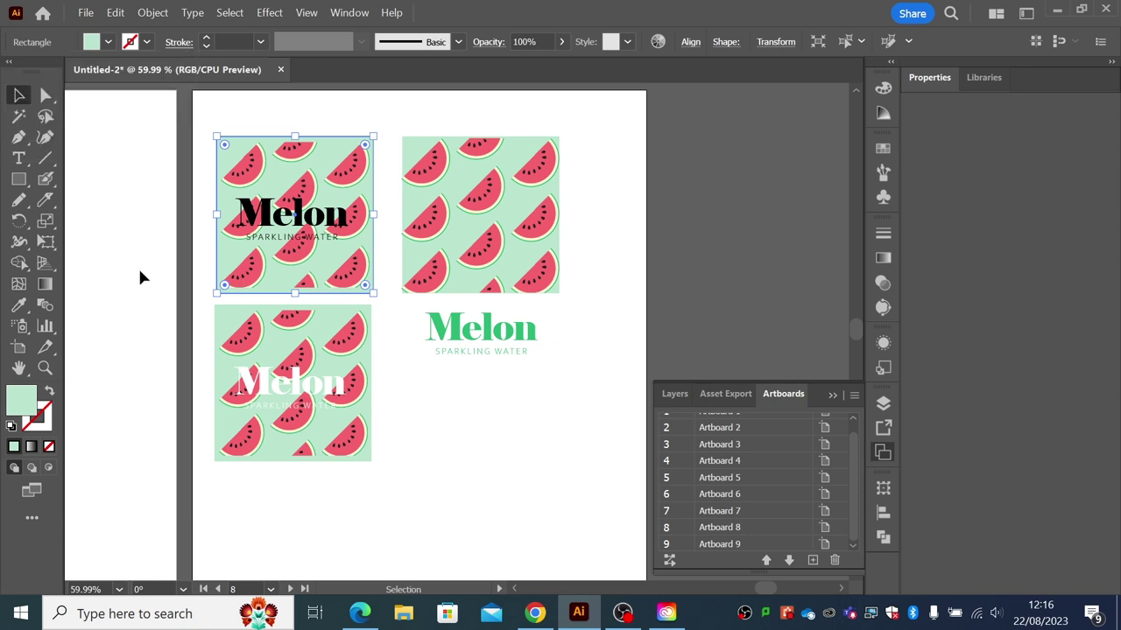
left_click(419, 396)
- Open the fill swatches for the green "Melon / SPARKLING WATER" lettering below the third pattern square
left_click(500, 355)
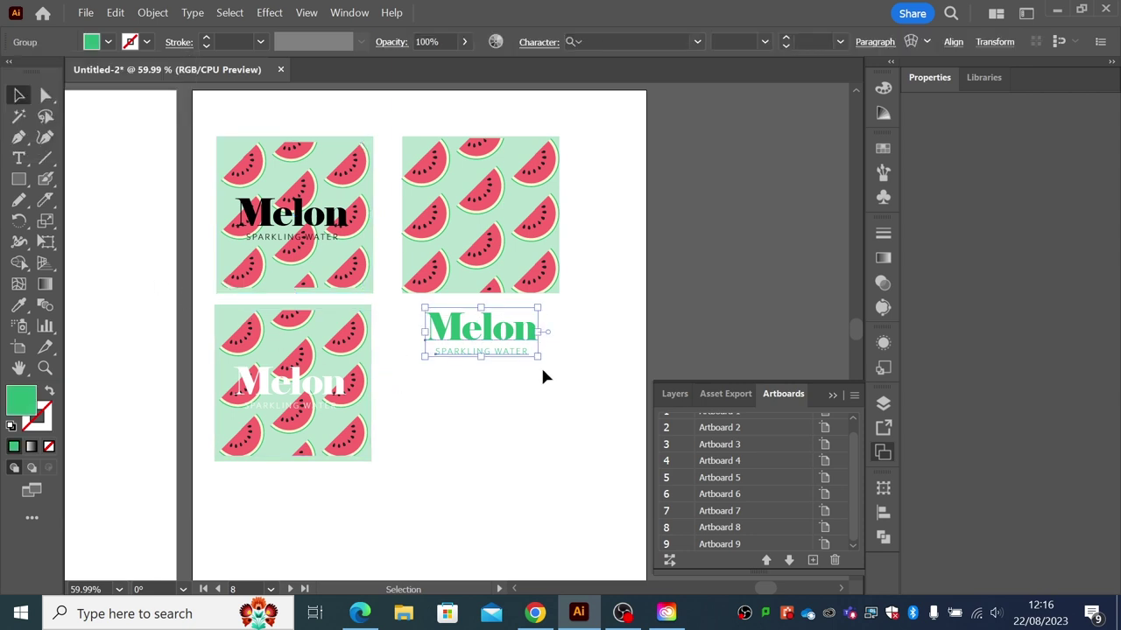
left_click(107, 42)
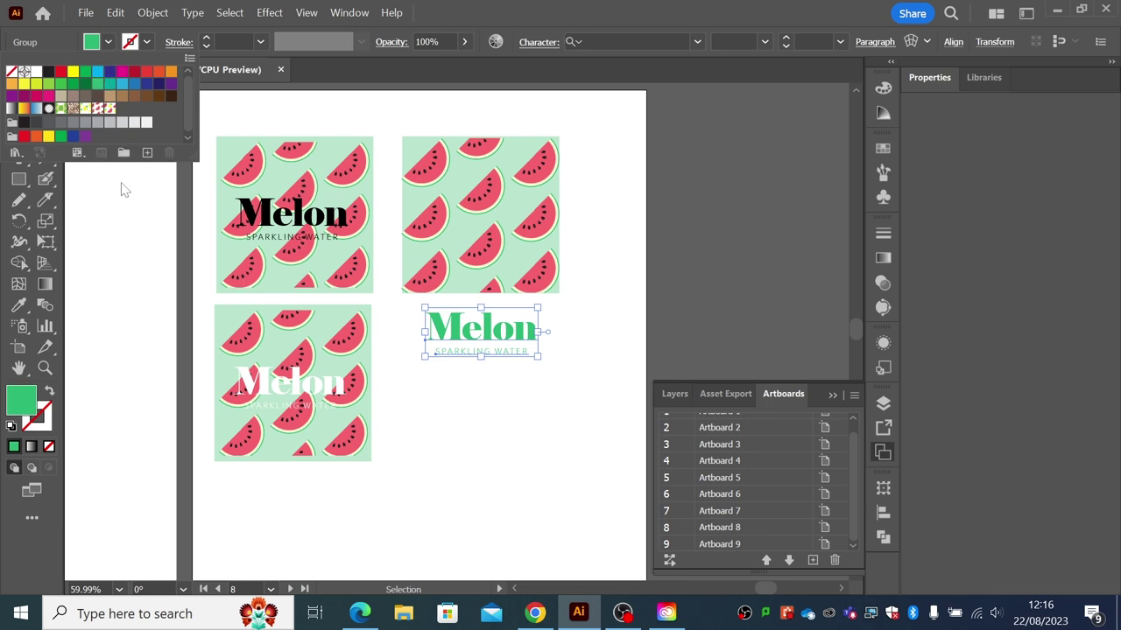
- Set the standalone Melon wordmark's fill to the teal swatch and move it slightly left and down
left_click(105, 85)
left_click(114, 228)
left_click(122, 298)
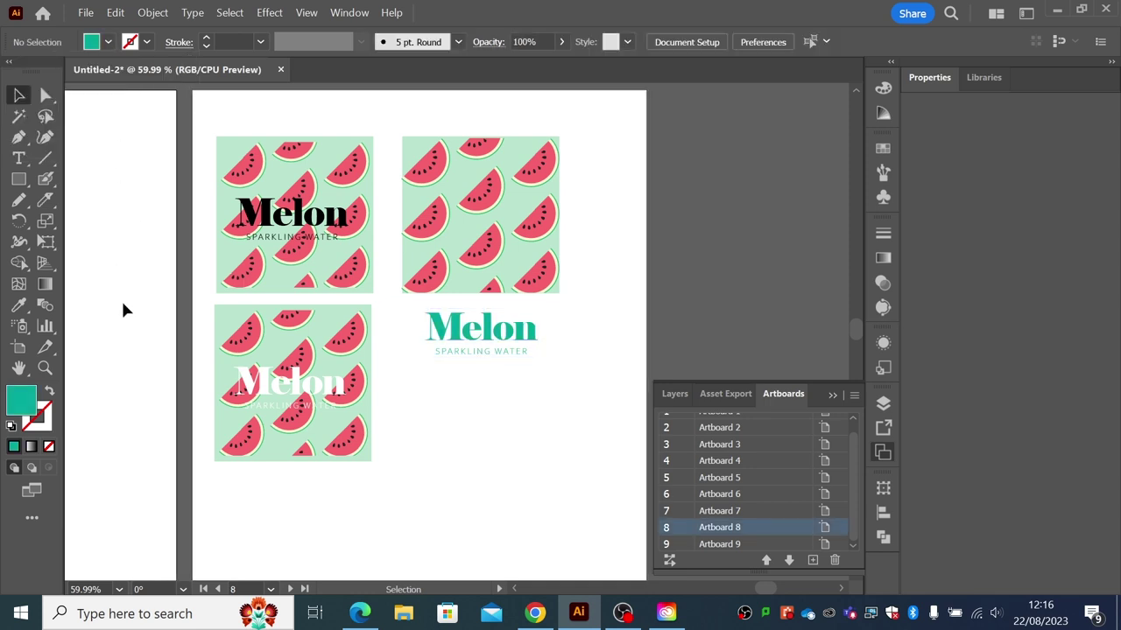
left_click(507, 355)
left_click_drag(517, 342, 514, 343)
left_click(567, 326)
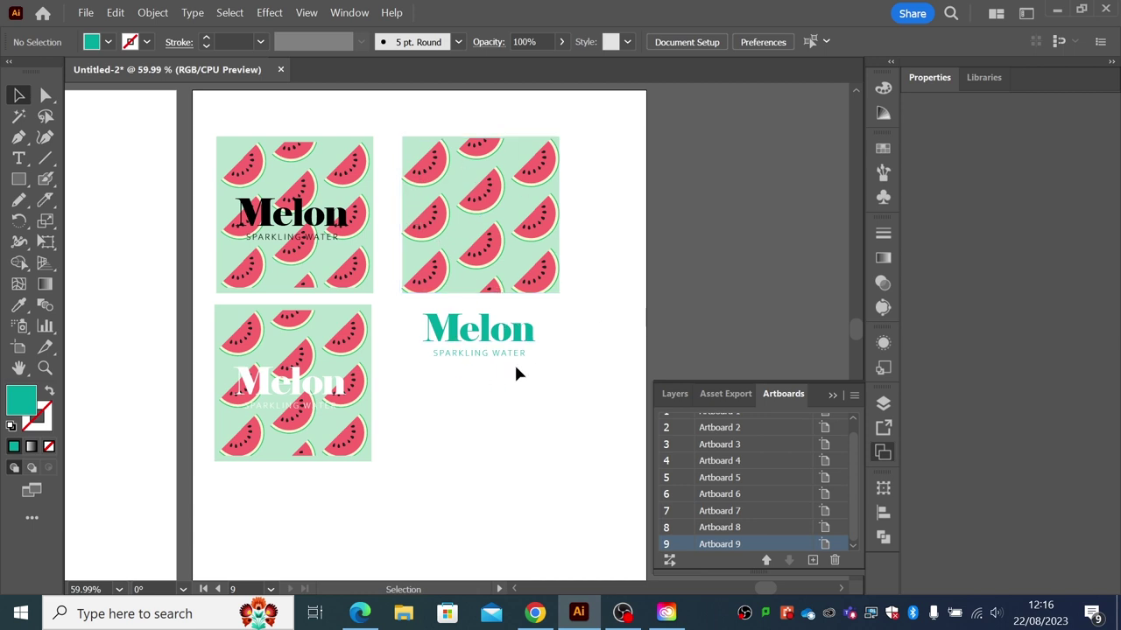
- Duplicate the plain melon-pattern square and place the copy directly below the standalone wordmark
left_click(484, 213)
key("a")
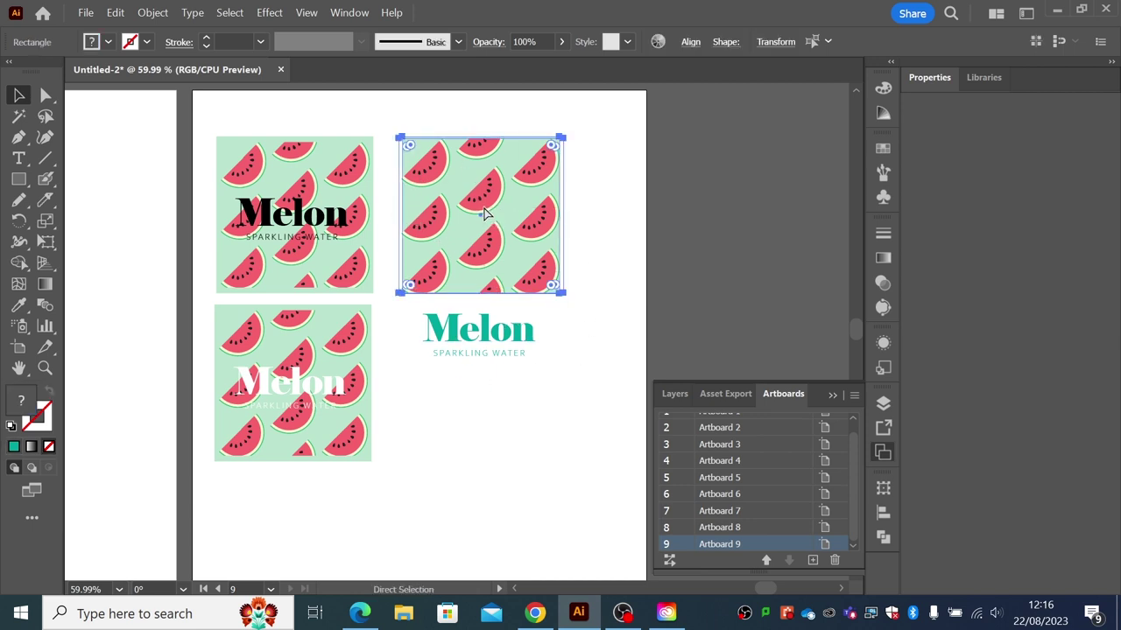
key("v")
left_click_drag(489, 202, 488, 445)
left_click(597, 408)
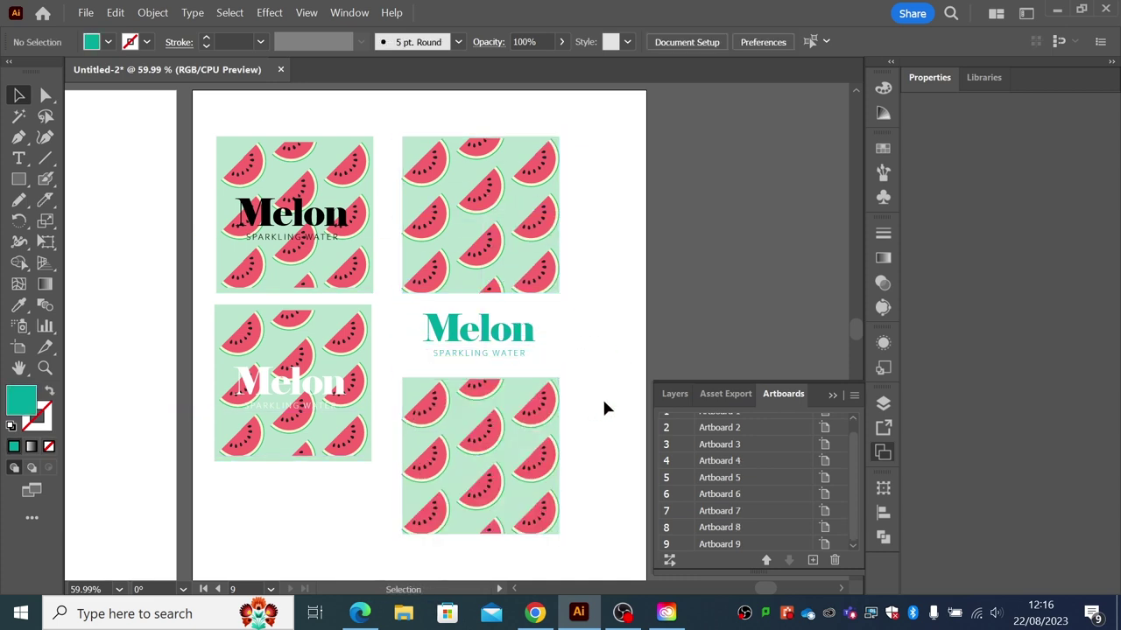
- Move the right-hand column of two pattern squares and the teal wordmark a little further right
left_click_drag(615, 387, 633, 373)
left_click_drag(427, 117, 572, 457)
left_click(663, 350)
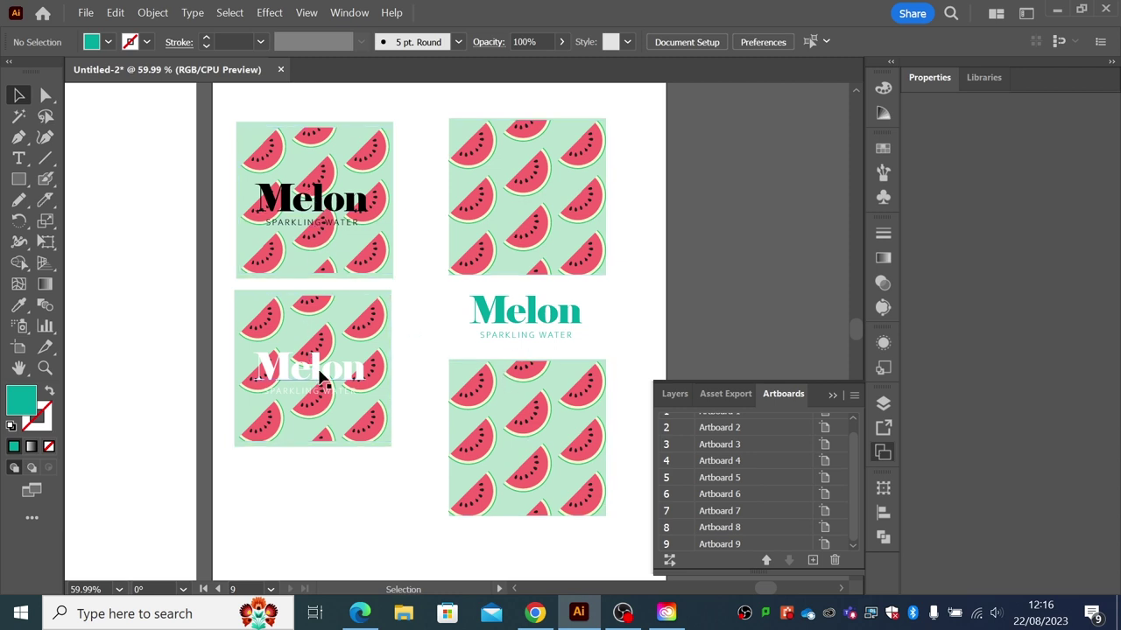
- Duplicate the pattern square with the white Melon wordmark and place the copy below the original
left_click_drag(229, 287, 368, 452)
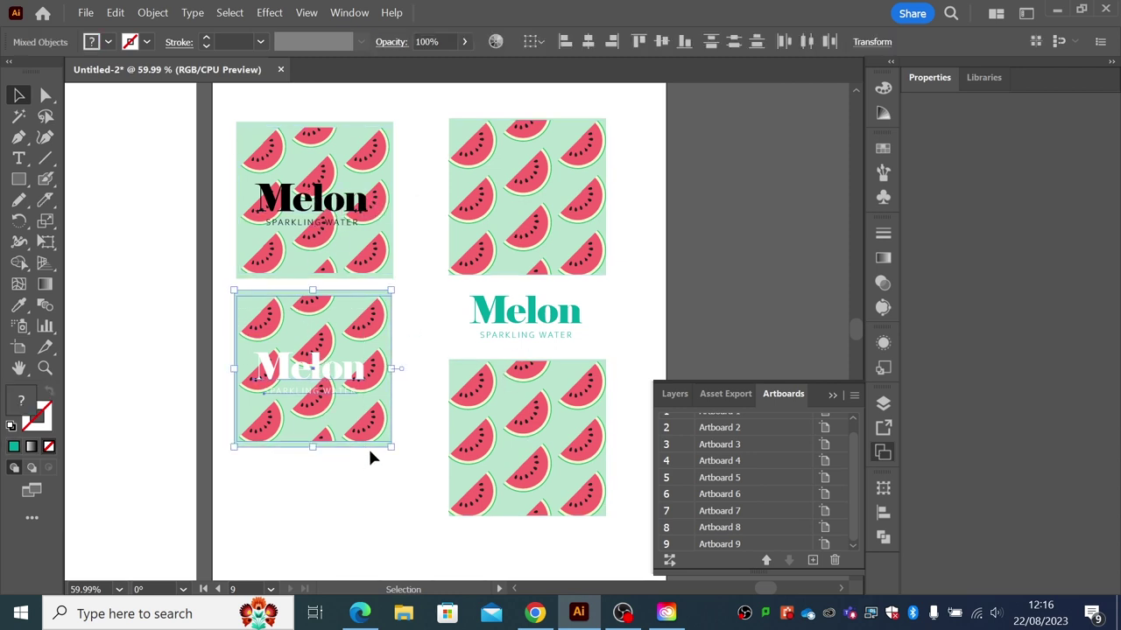
scroll(369, 442, "down", 2)
left_click_drag(368, 324, 363, 492)
left_click(442, 492)
- Recolour the wordmark on the lowest left-column label with the teal swatch
left_click(369, 481)
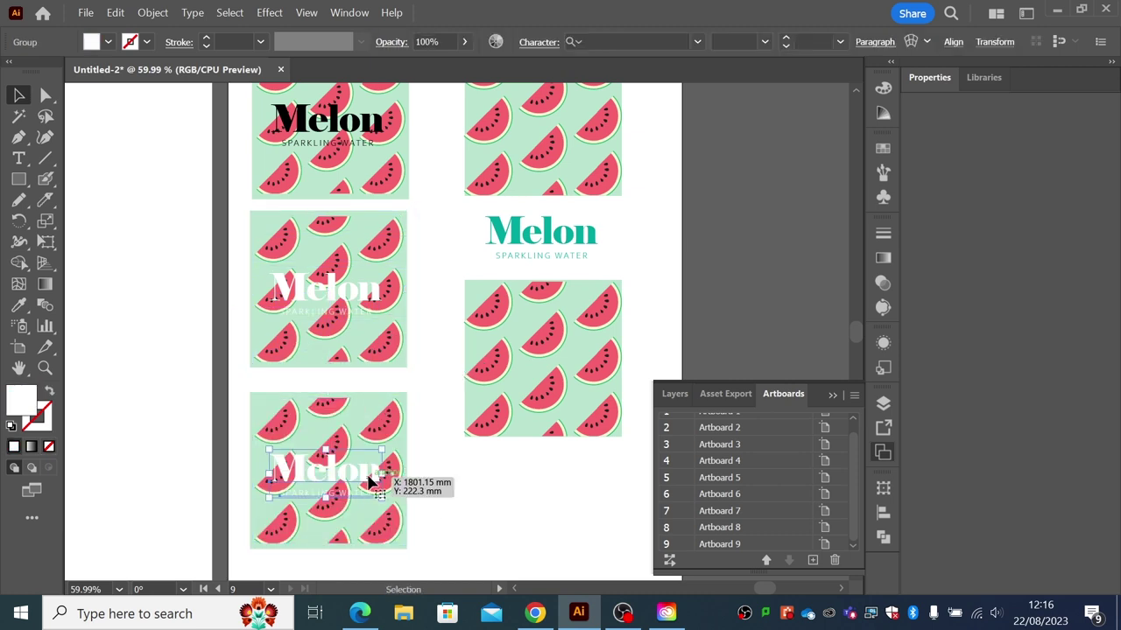
left_click(18, 304)
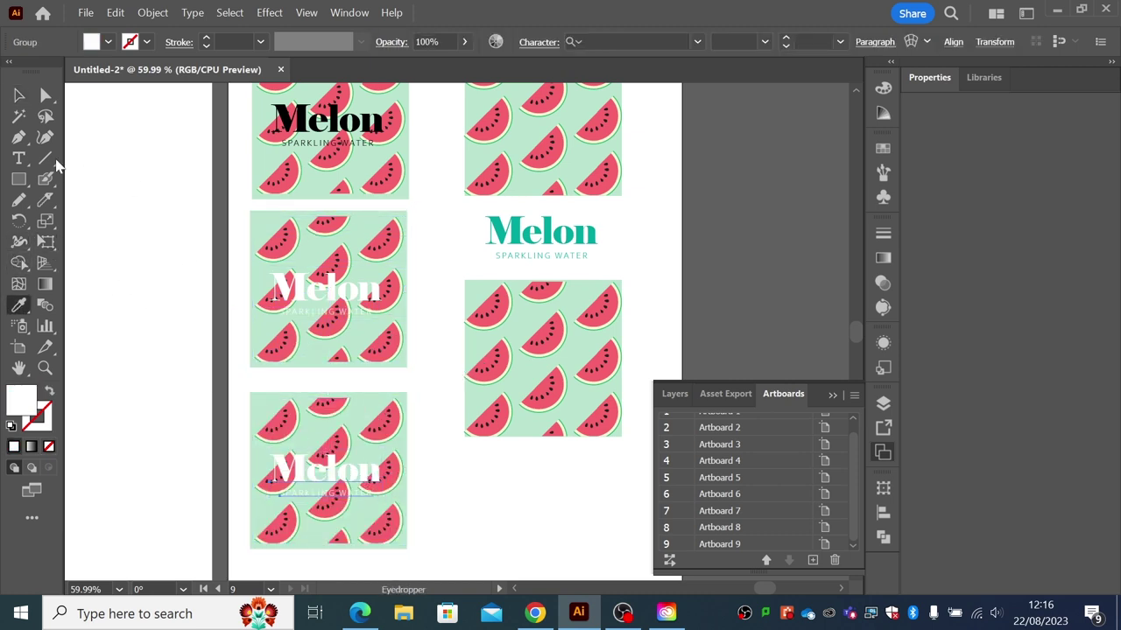
left_click(109, 44)
left_click(111, 85)
key("v")
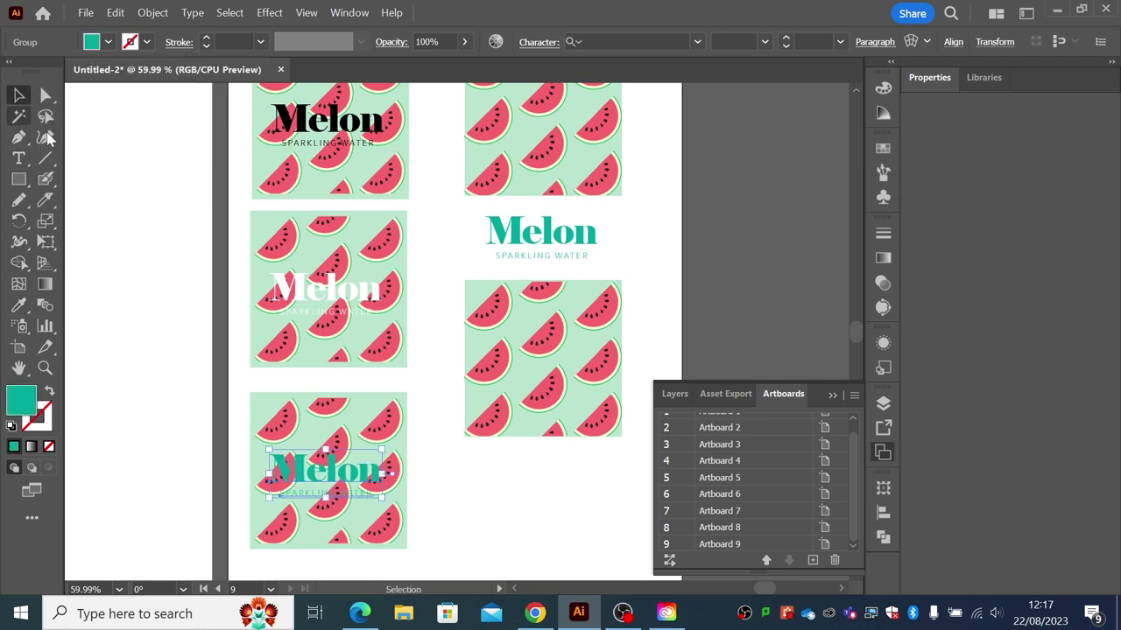
left_click(201, 368)
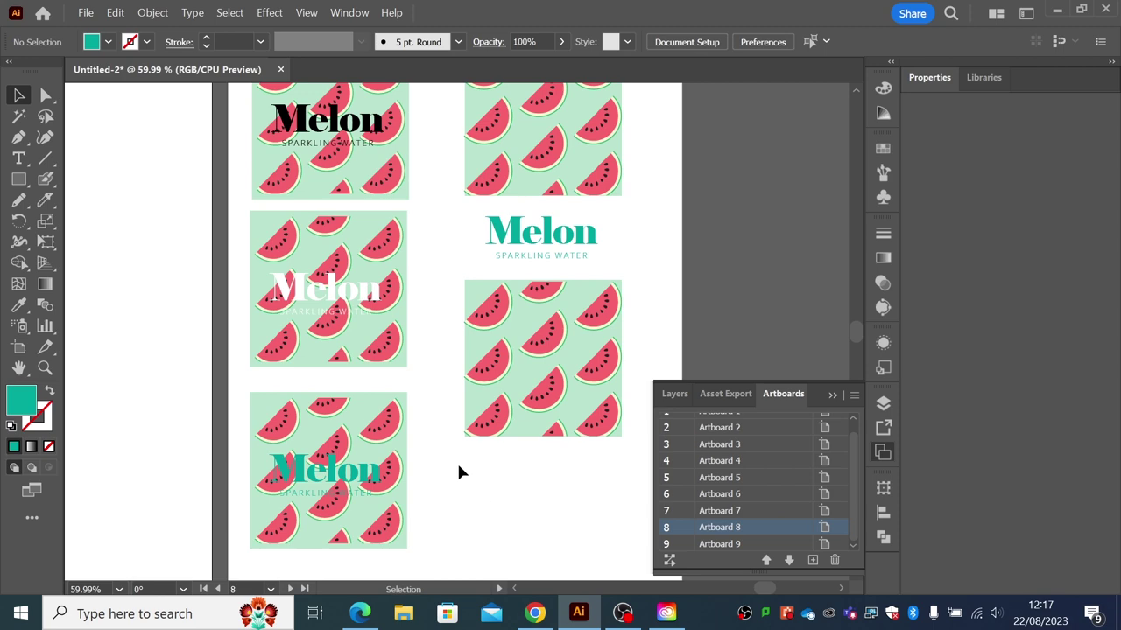
- Try an orange fill on the standalone Melon wordmark and undo it
left_click_drag(450, 451, 379, 480)
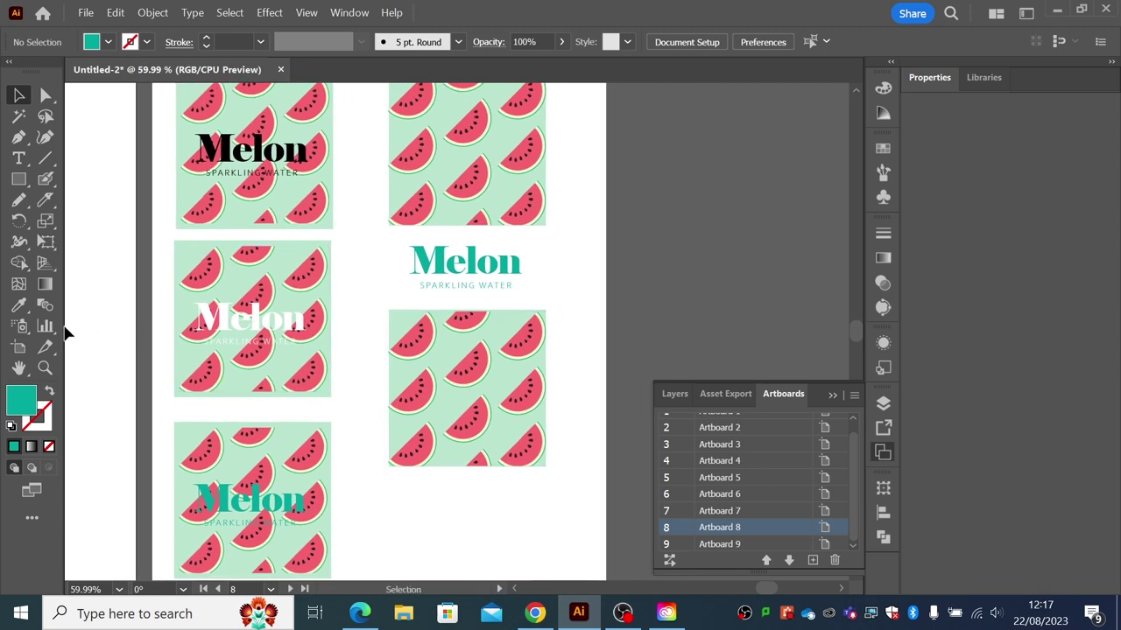
left_click(45, 368)
left_click(393, 359, "alt")
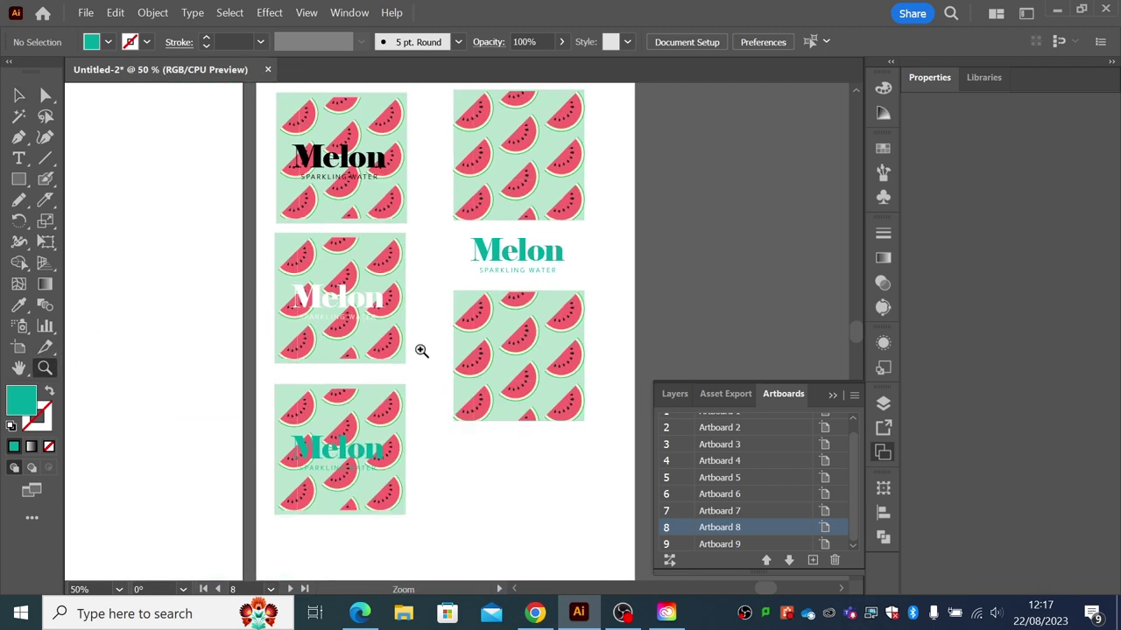
key("v")
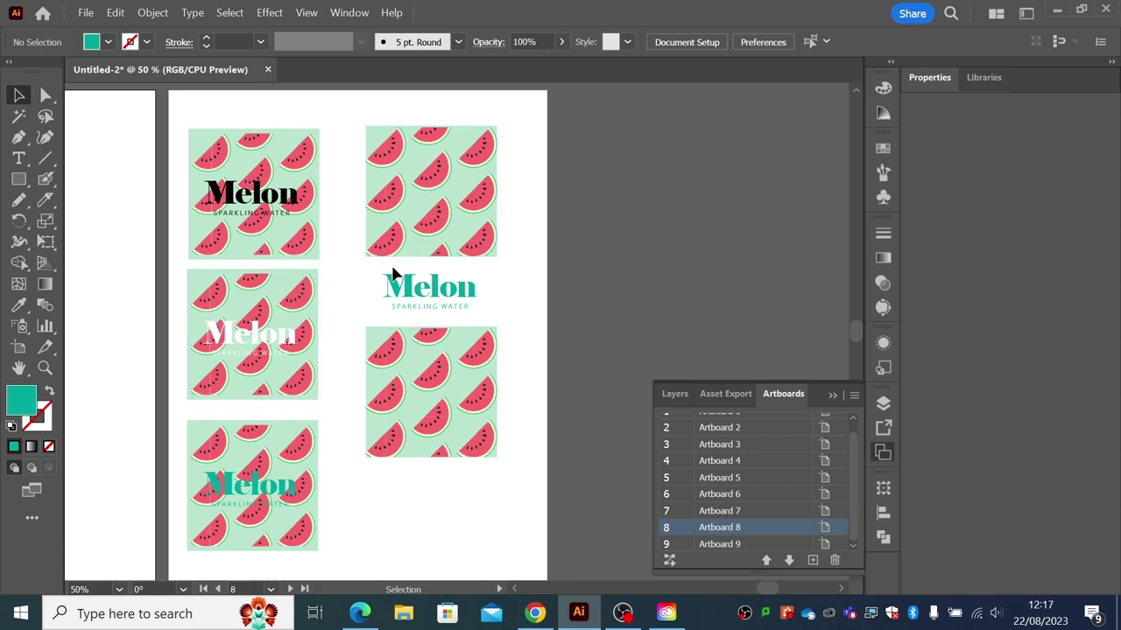
left_click(456, 306)
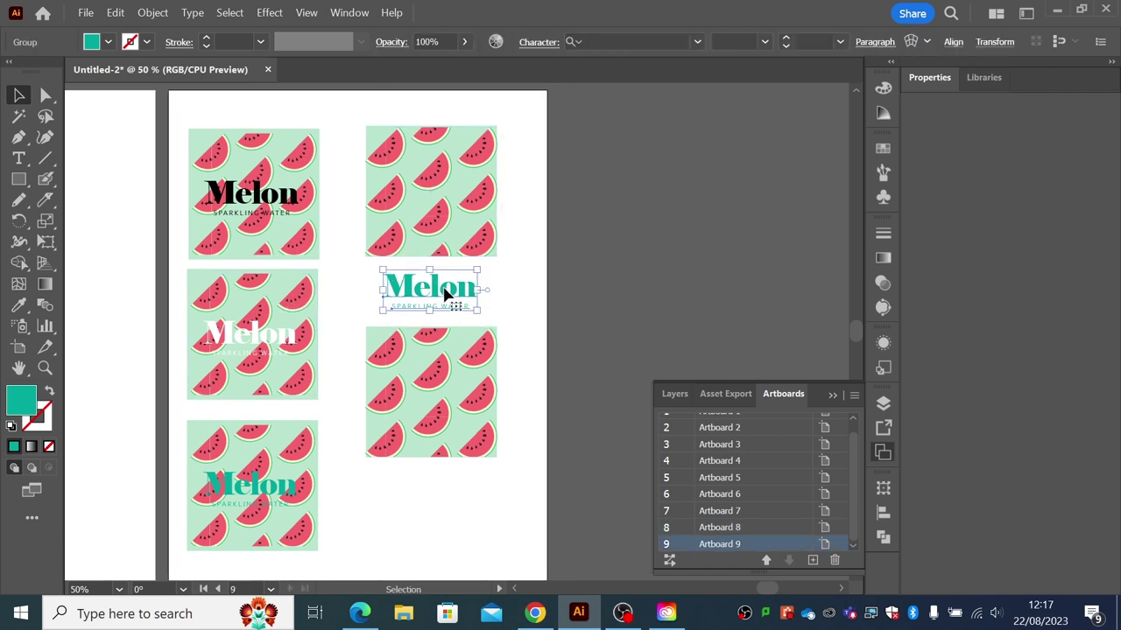
left_click(108, 42)
left_click(159, 77)
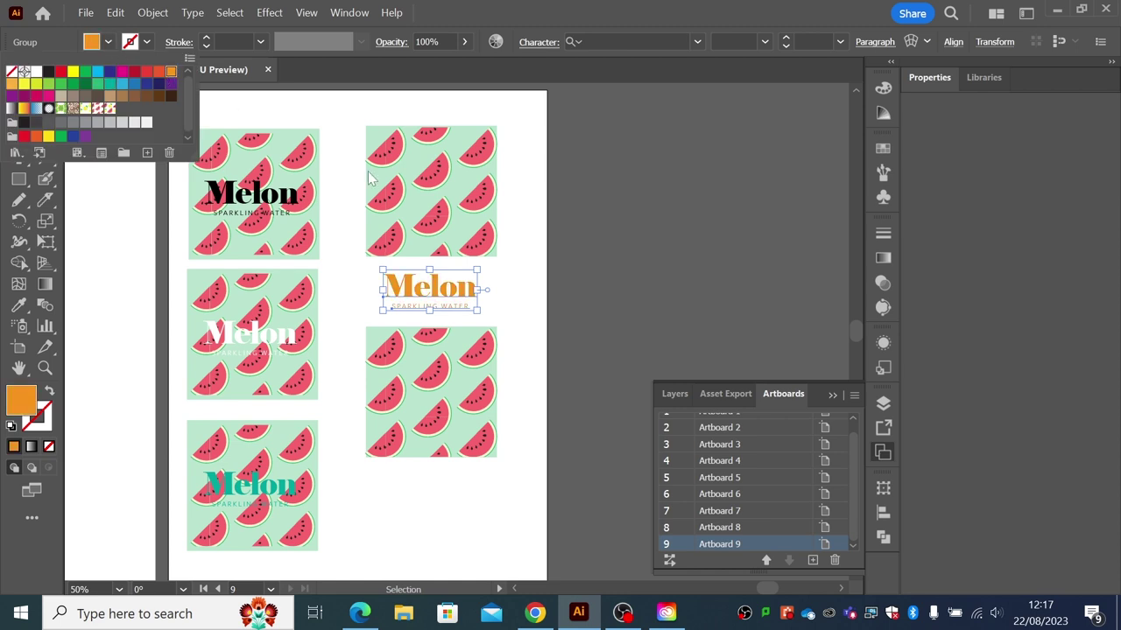
left_click(525, 247)
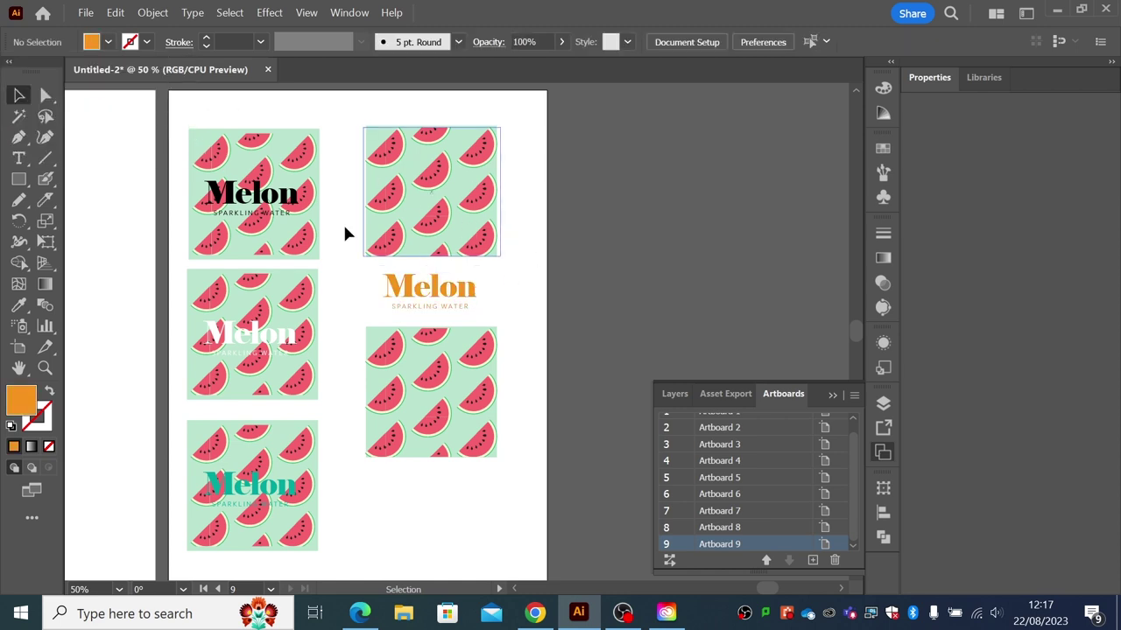
key("ctrl+z")
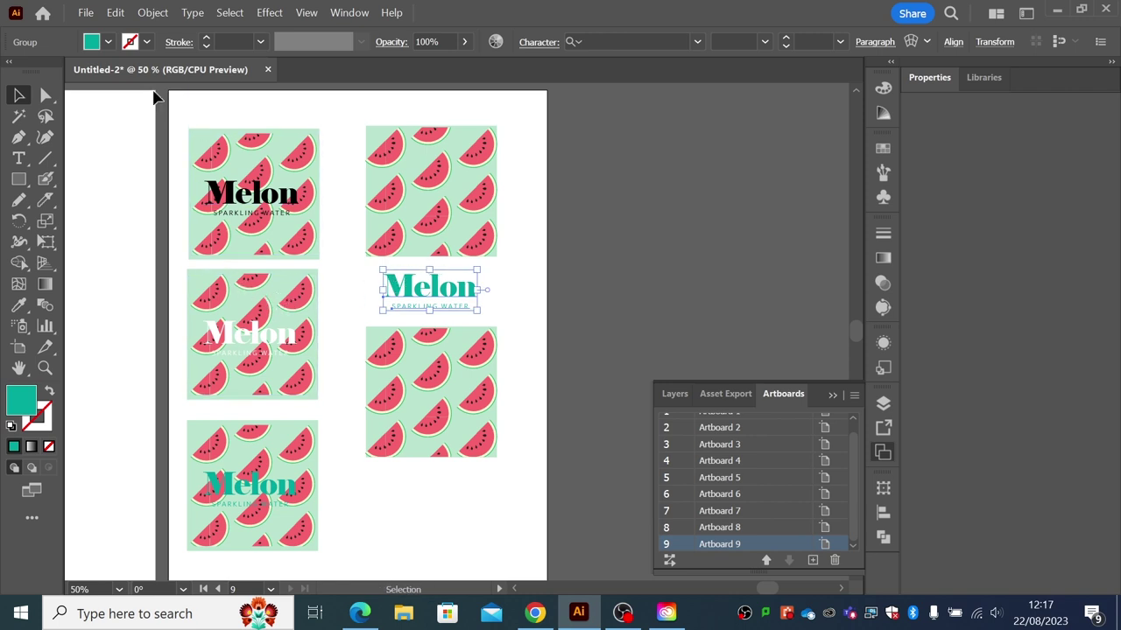
- Recolour the standalone Melon wordmark magenta and refine its fill to coral FC7F7A in the Color Picker
left_click(107, 42)
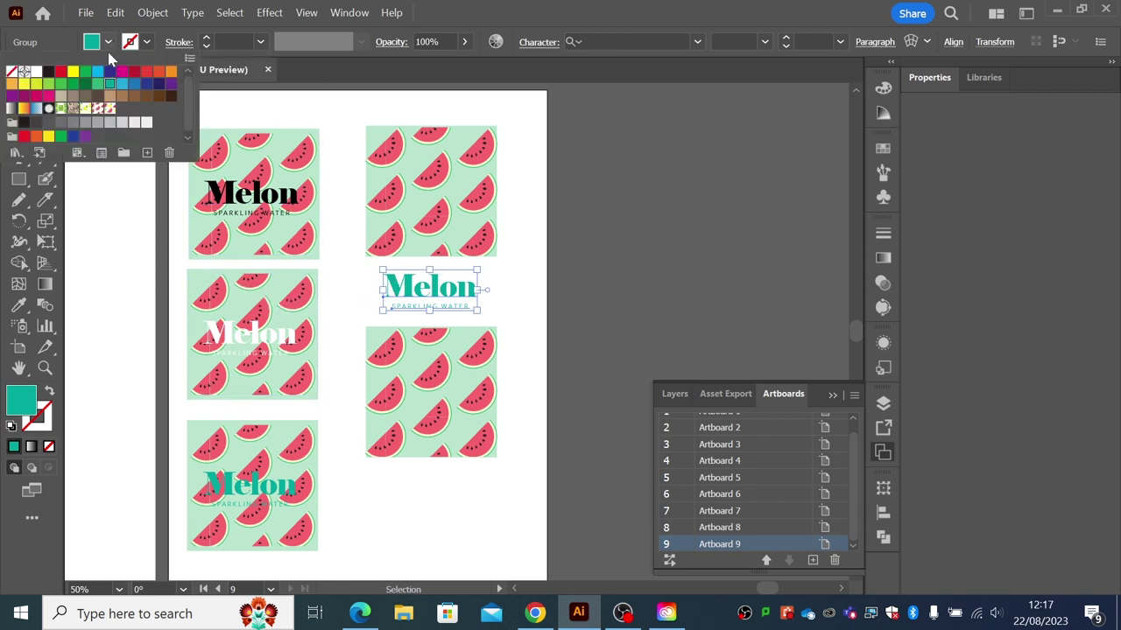
left_click(144, 81)
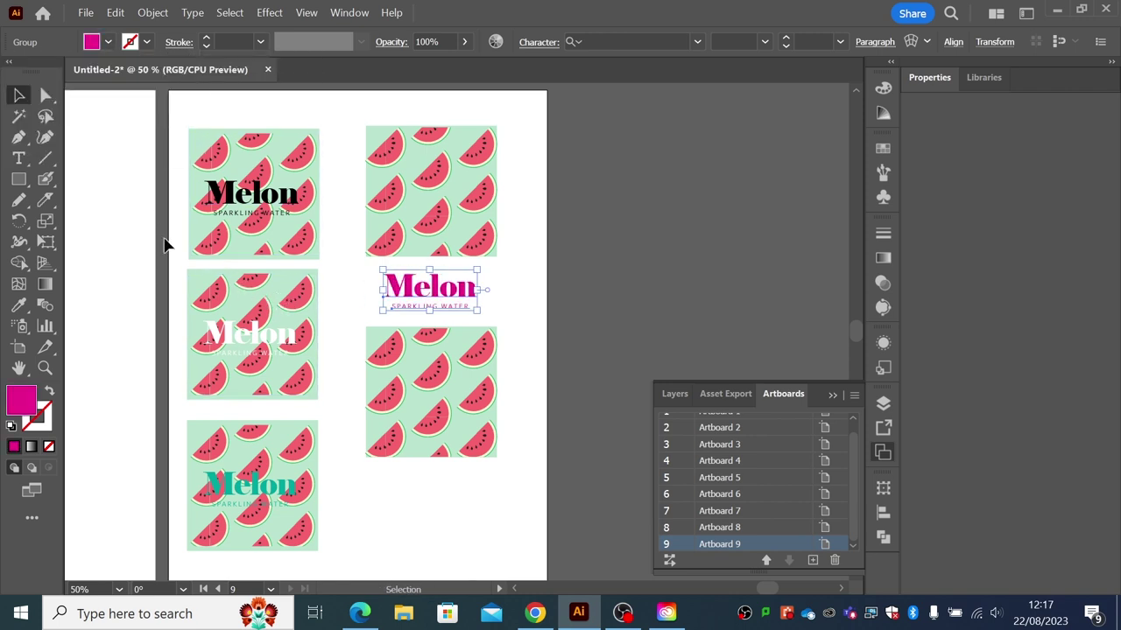
double_click(19, 404)
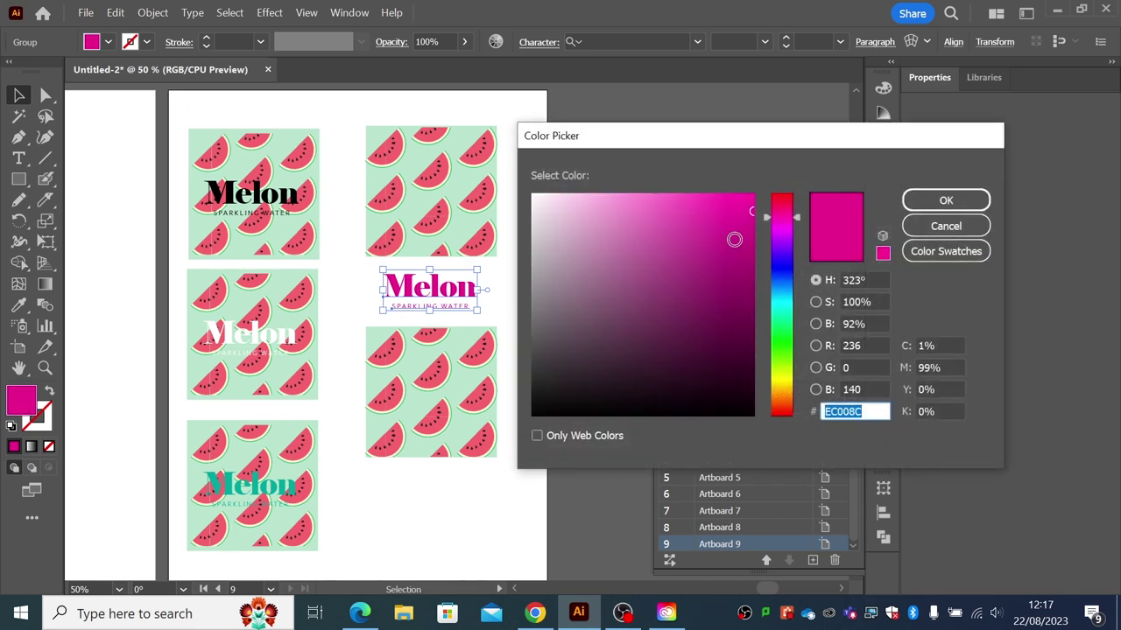
left_click_drag(728, 240, 666, 196)
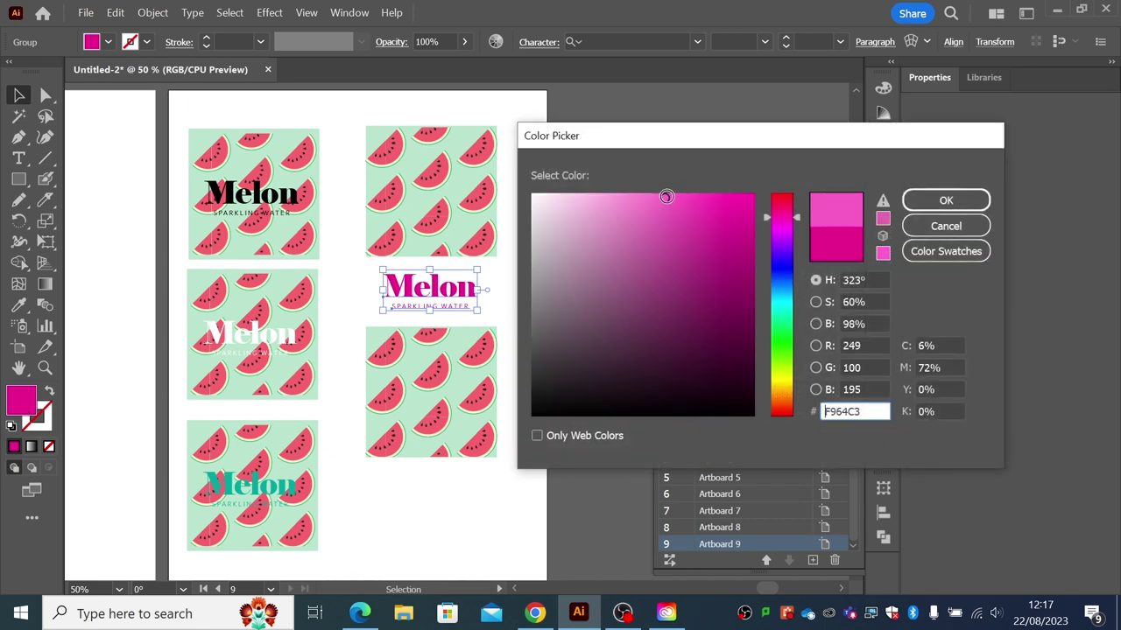
left_click_drag(770, 211, 773, 207)
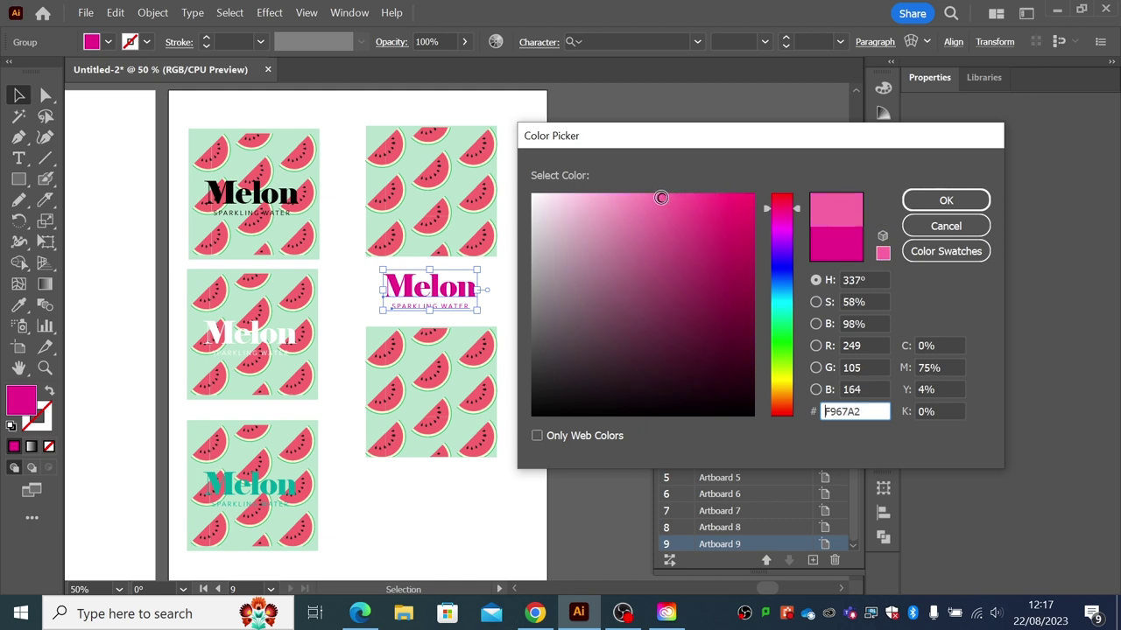
left_click_drag(664, 197, 647, 195)
left_click_drag(767, 216, 770, 409)
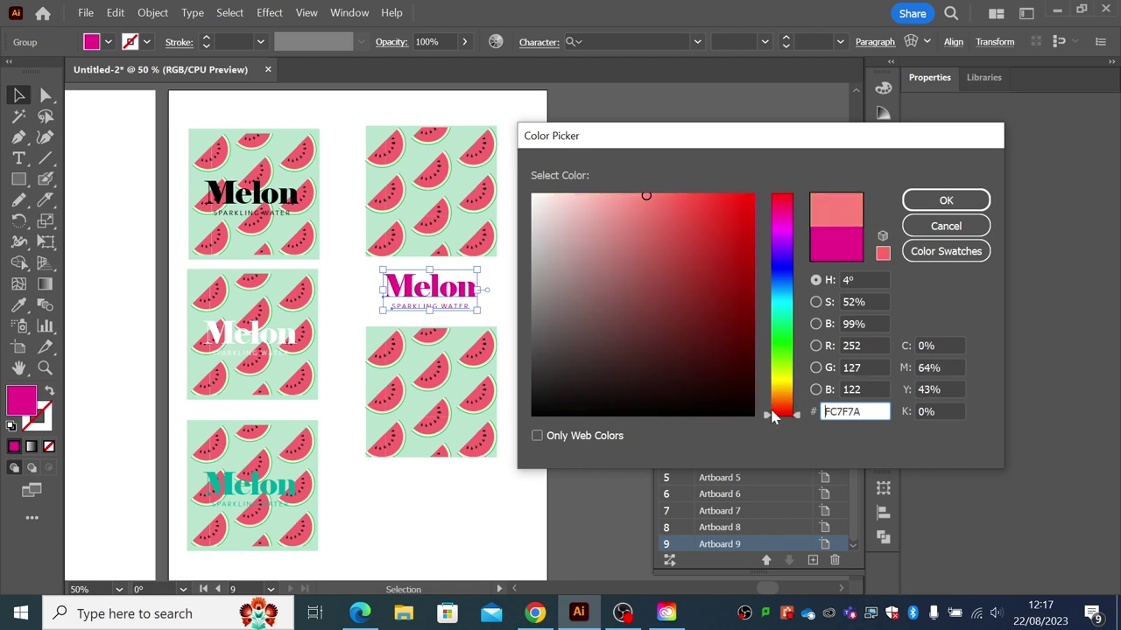
left_click(945, 201)
left_click(638, 230)
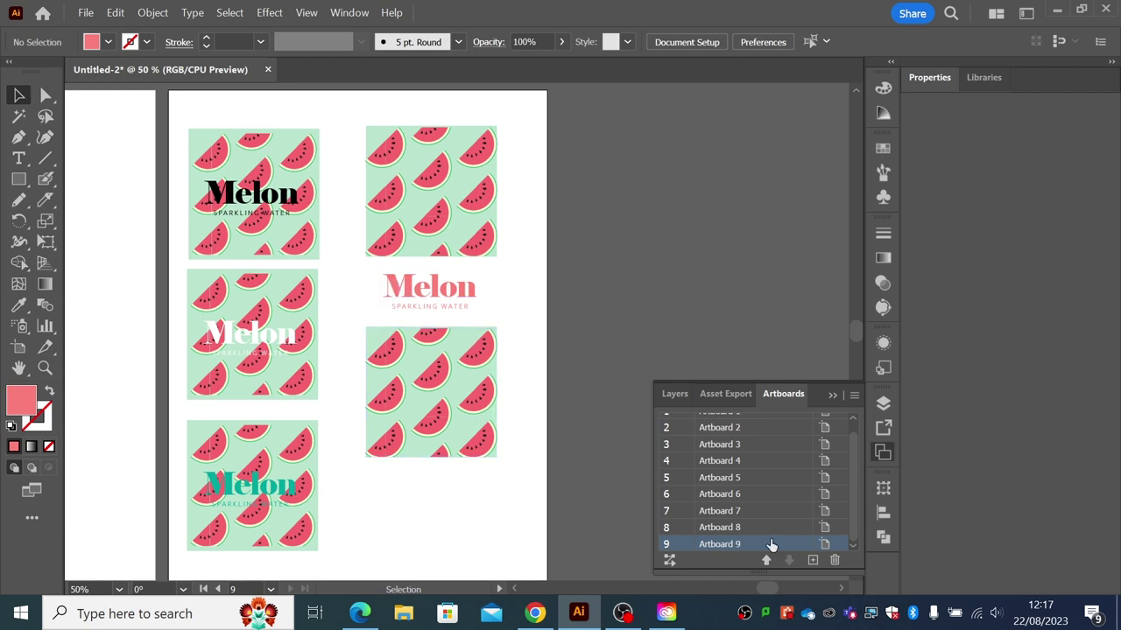
- Add a new artboard after Artboard 9
left_click(813, 559)
- Copy the large watermelon slice above Artboard 5 and place the copy on the canvas above Artboards 9 and 10
left_click_drag(352, 345, 412, 307)
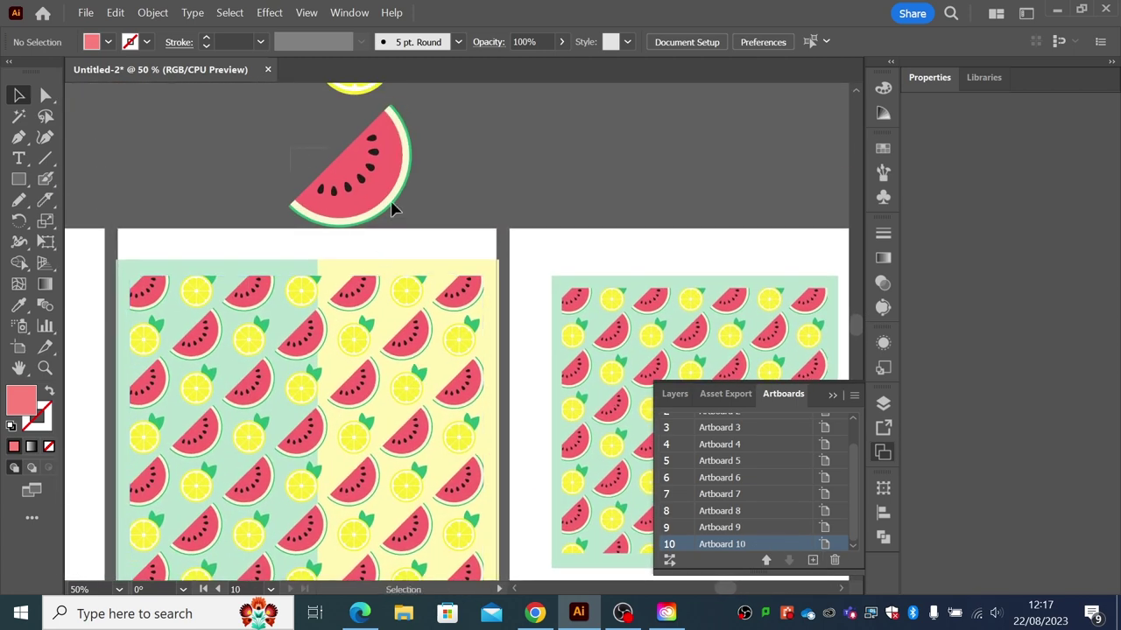
left_click(359, 166)
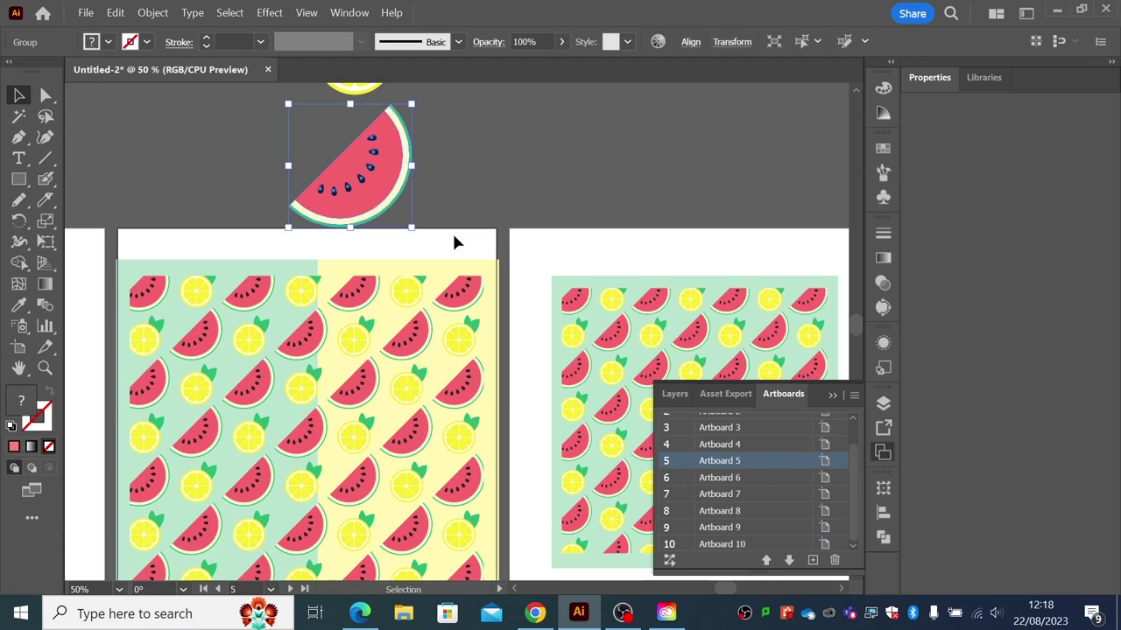
left_click(613, 285)
scroll(543, 223, "right", 10)
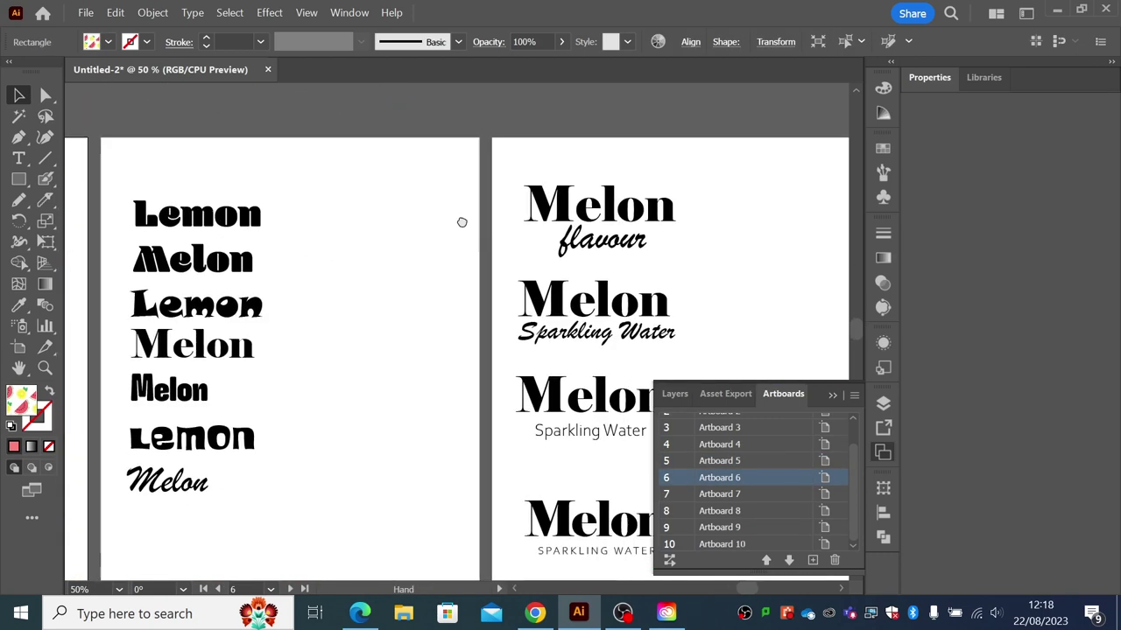
scroll(542, 234, "right", 15)
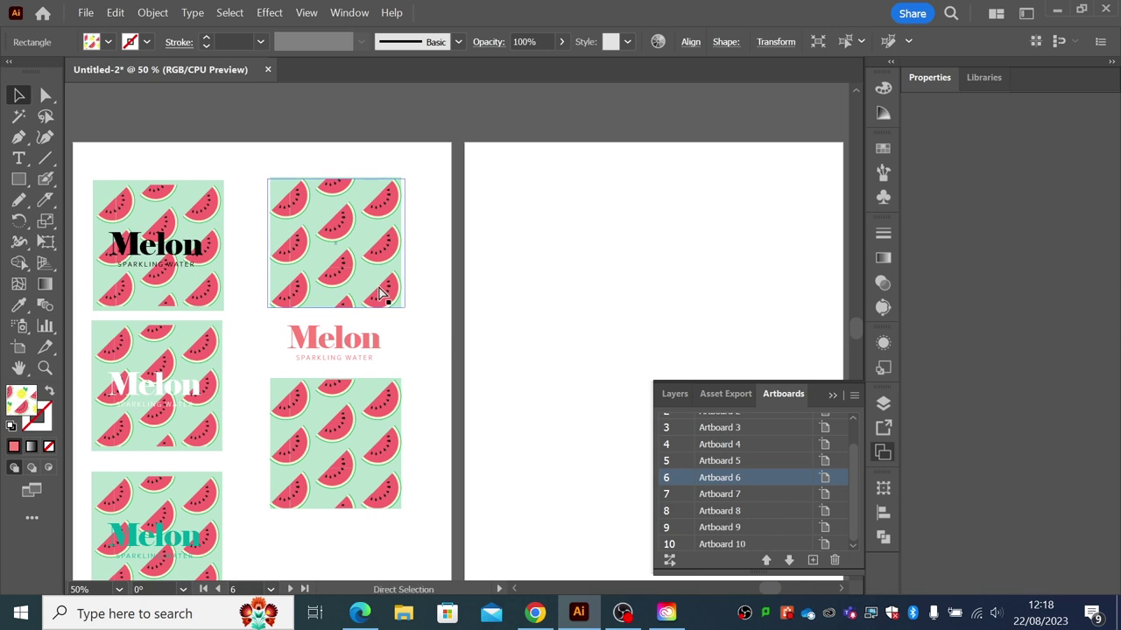
key("ctrl+v")
scroll(452, 382, "up", 3)
scroll(452, 382, "right", 2)
left_click_drag(453, 382, 506, 123)
scroll(493, 283, "up", 3)
left_click_drag(493, 219, 493, 243)
left_click(447, 261)
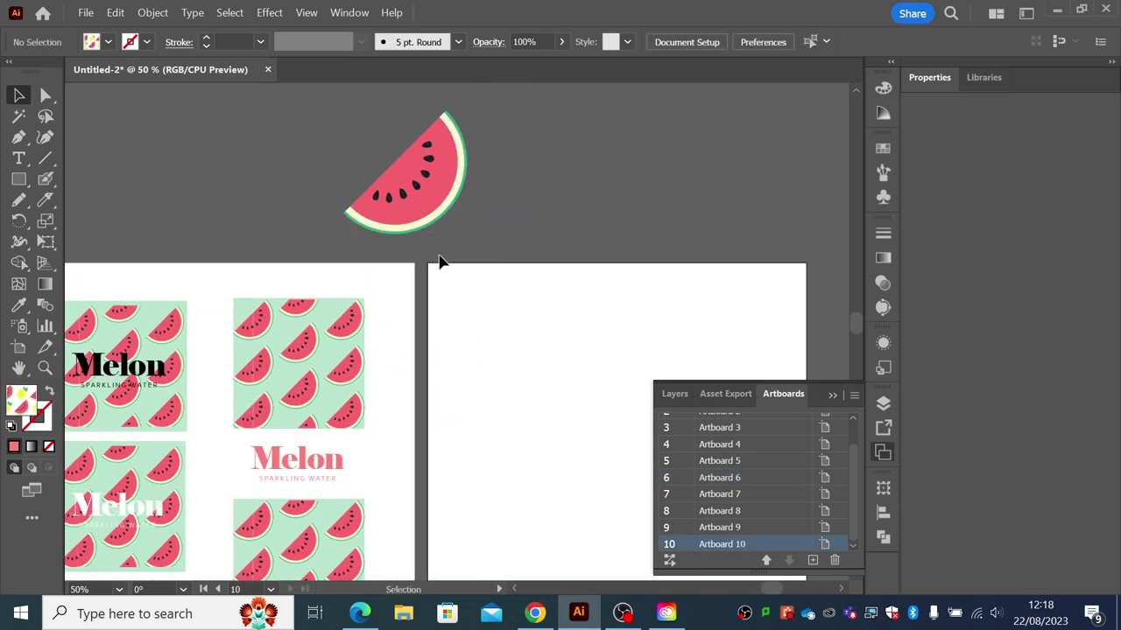
- Draw a small rectangle beside the copied watermelon slice and fill it with the slice's pink flesh colour using the Eyedropper
left_click(18, 178)
left_click_drag(518, 163, 573, 225)
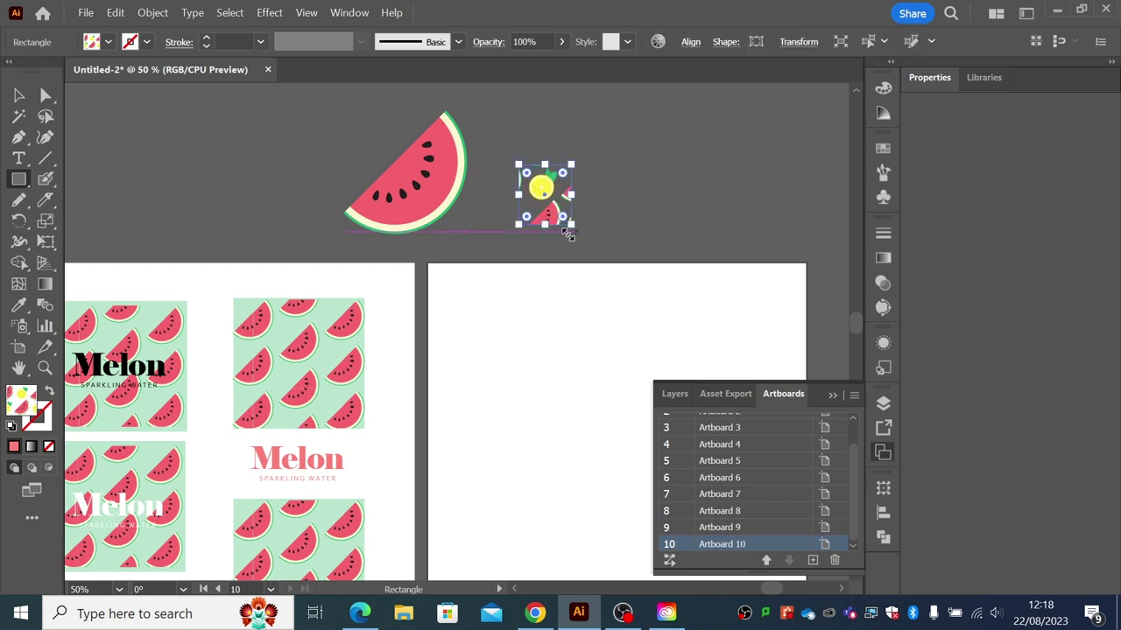
left_click(18, 304)
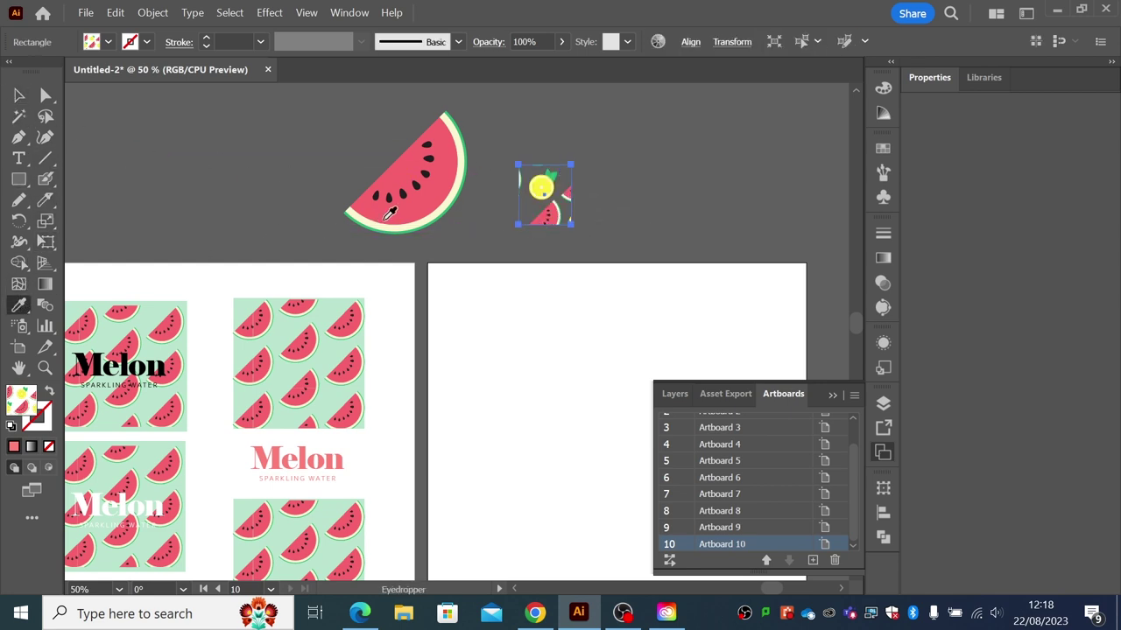
left_click(406, 208)
left_click(18, 95)
left_click(213, 218)
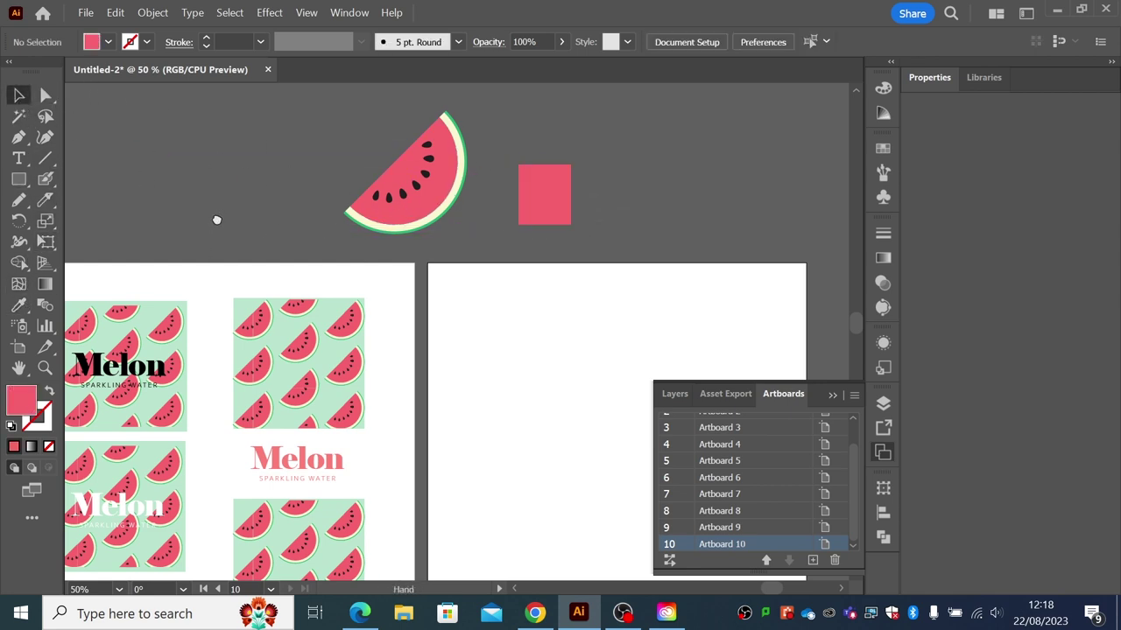
- Recolour the standalone Melon wordmark with the pink sampled from the small rectangle
scroll(273, 246, "down", 2)
scroll(272, 246, "left", 1)
left_click(317, 401)
left_click(18, 305)
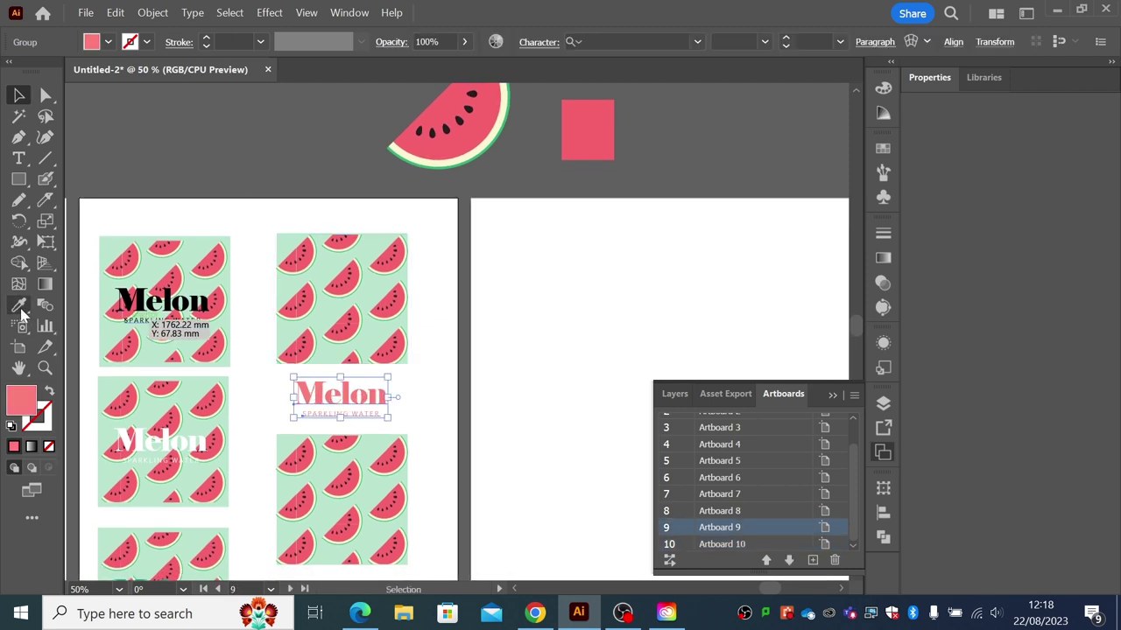
left_click(584, 130)
left_click(18, 94)
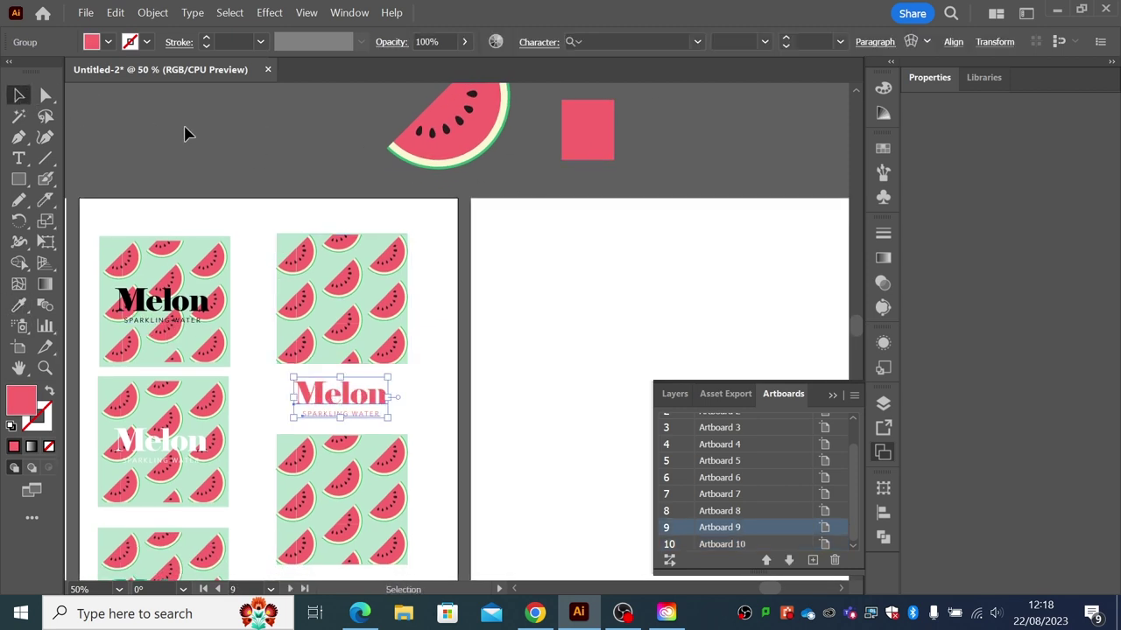
left_click(426, 206)
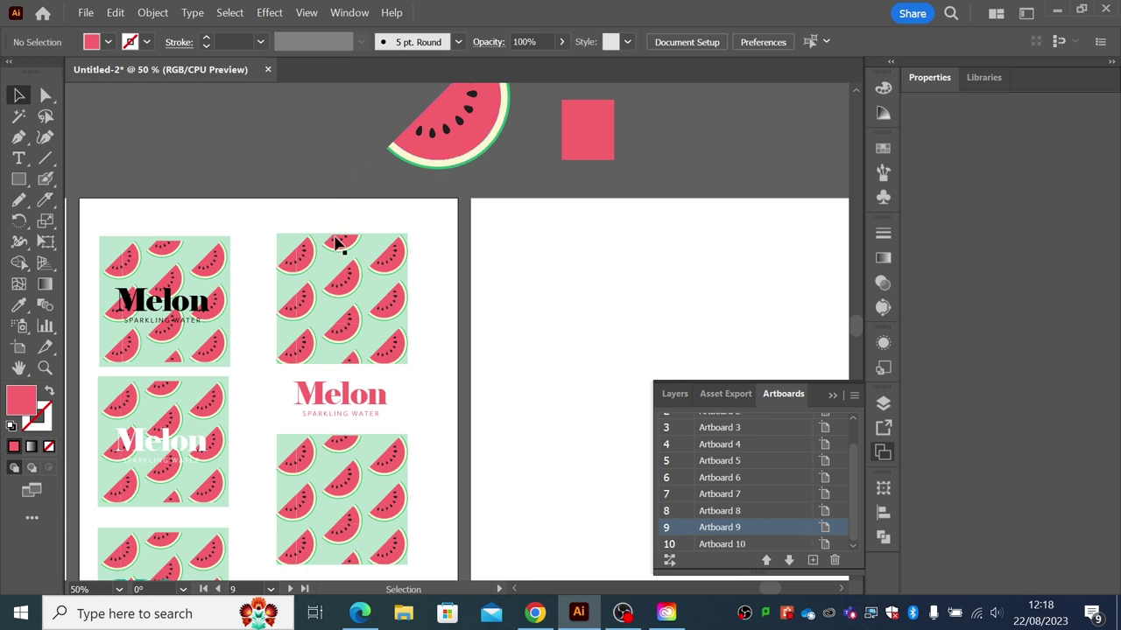
- Copy the stacked label with two pattern squares and the pink Melon wordmark from Artboard 9 onto Artboard 10
left_click_drag(481, 345, 378, 259)
left_click_drag(163, 156, 335, 525)
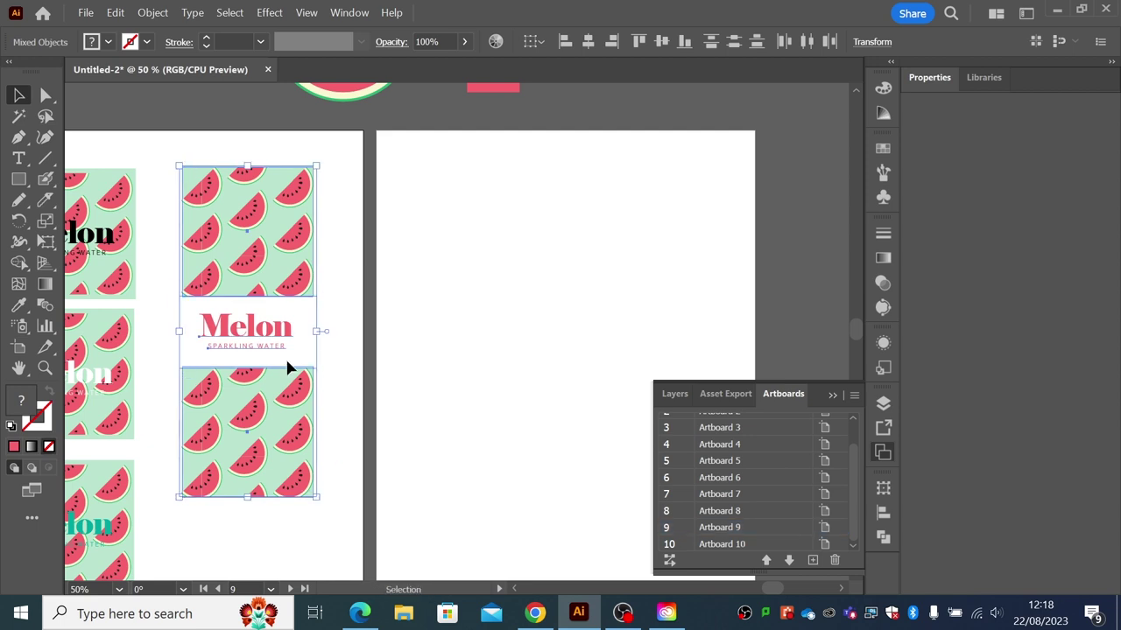
left_click_drag(254, 289, 472, 289)
left_click(581, 302)
- Recolour the pink Melon wordmark between the pattern squares on Artboard 9 with the teal green swatch
left_click(280, 328)
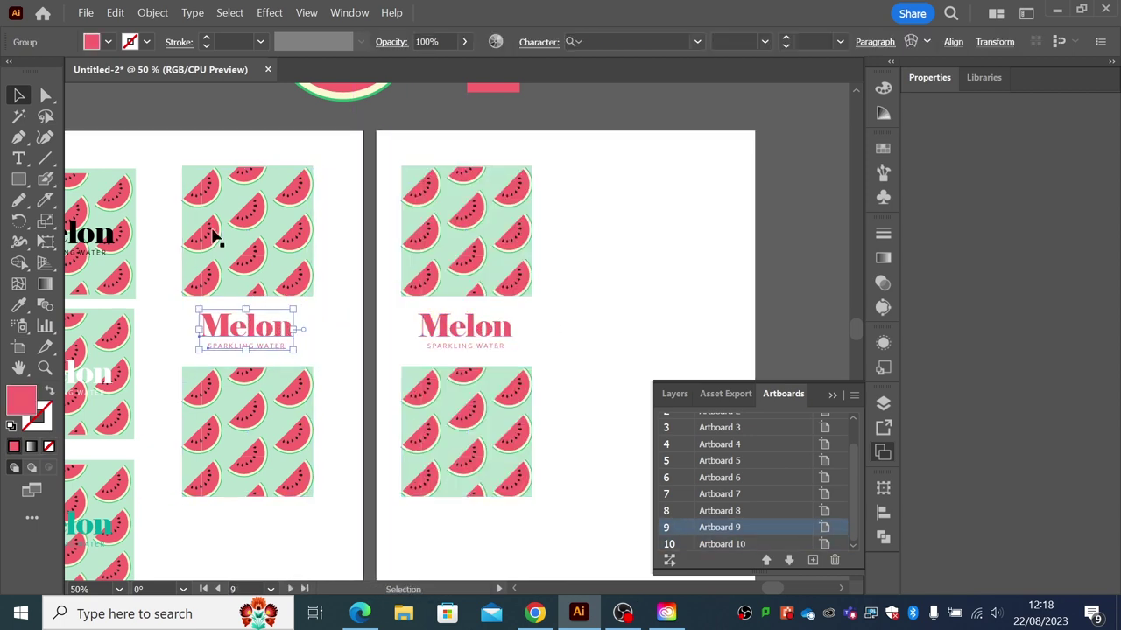
left_click(109, 42)
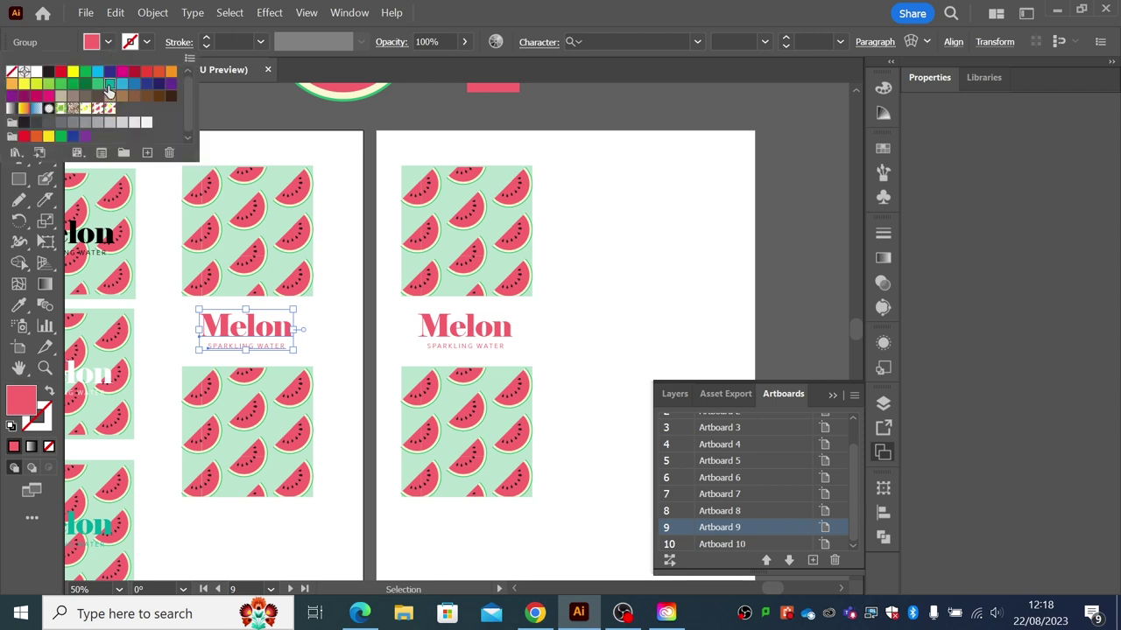
left_click(109, 85)
left_click(388, 299)
- Duplicate the stacked pink-wordmark label on Artboard 10 and place the copy beside the original
left_click_drag(397, 166, 592, 546)
left_click_drag(466, 294, 626, 300)
left_click(707, 309)
left_click_drag(707, 309, 635, 309)
- Draw a teal rectangle filling the gap between the second label's pattern squares and send it behind the wordmark
left_click(19, 179)
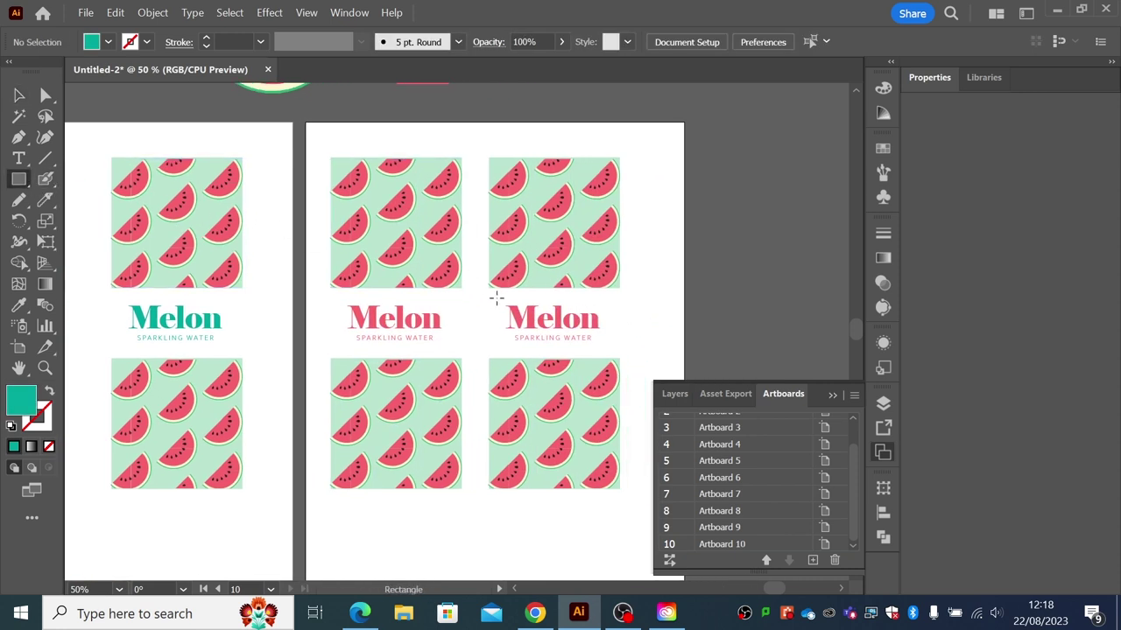
left_click_drag(488, 288, 612, 381)
left_click(47, 114)
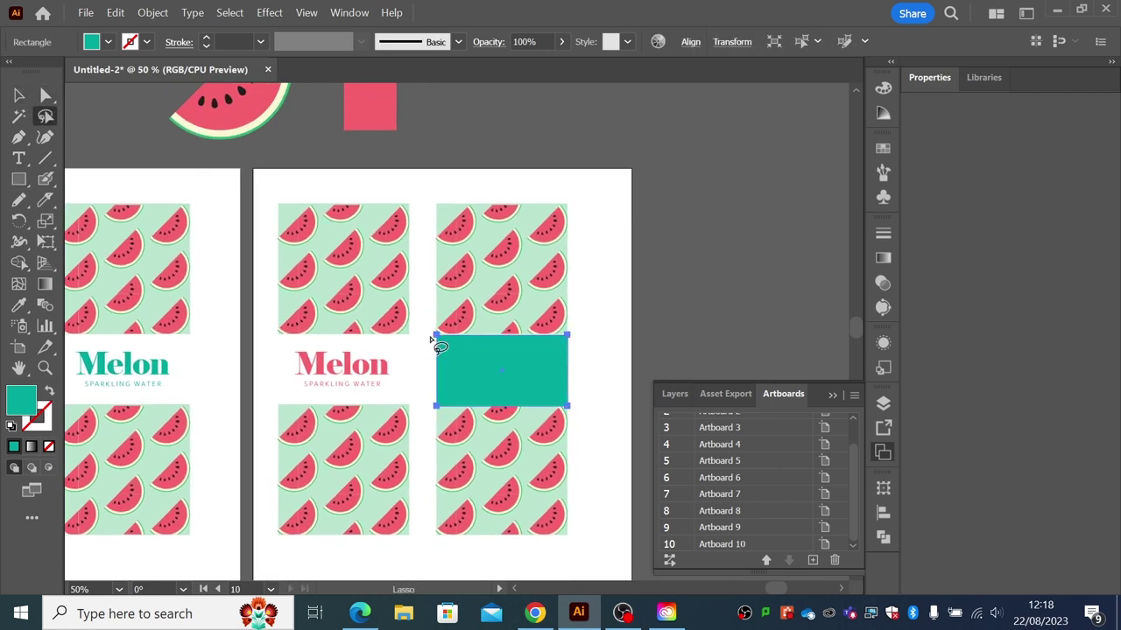
left_click(18, 94)
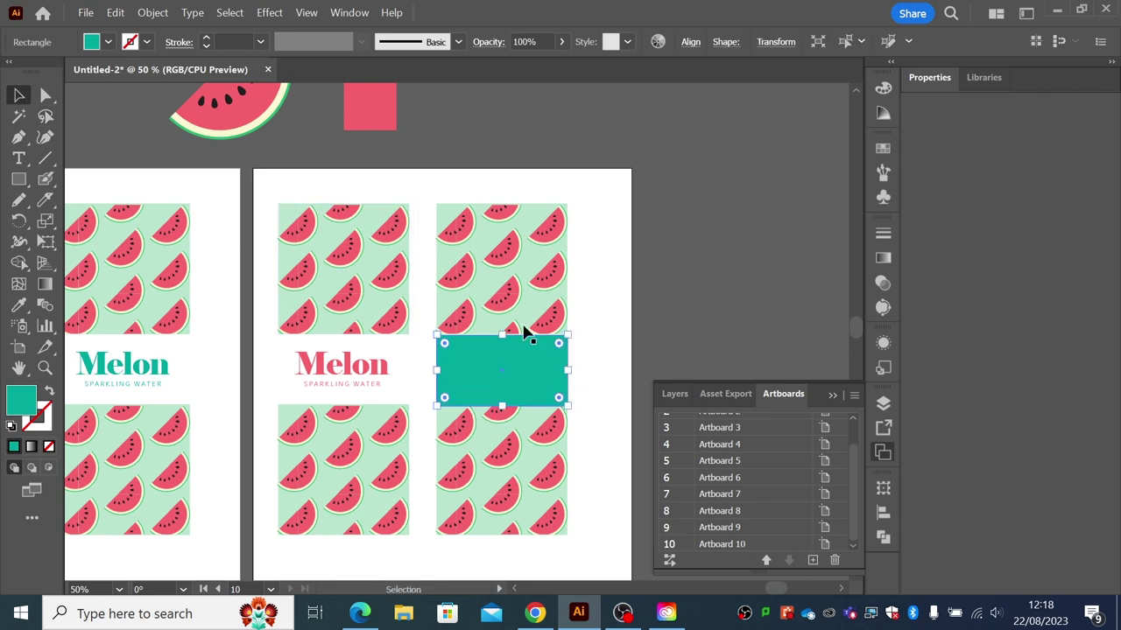
left_click(154, 13)
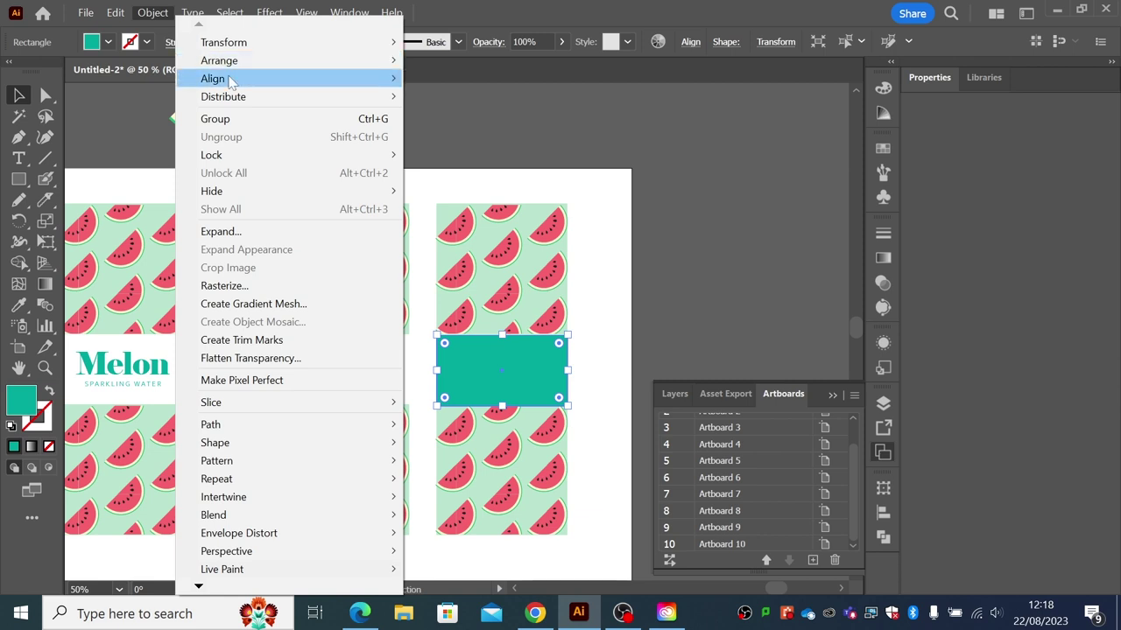
mouse_move(381, 67)
left_click(435, 104)
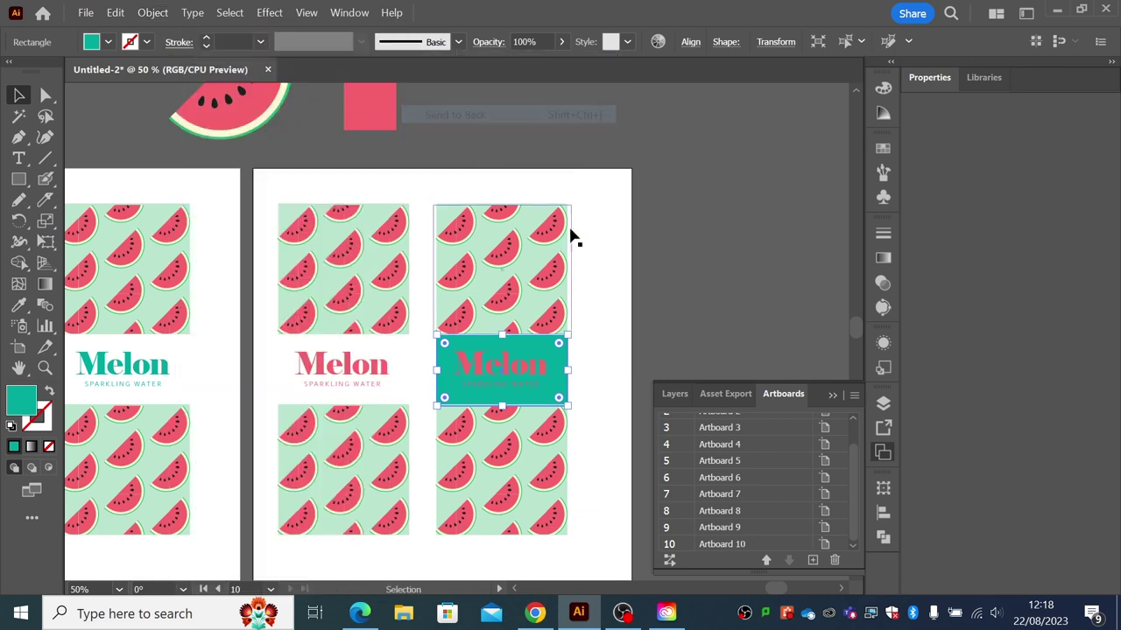
left_click(636, 304)
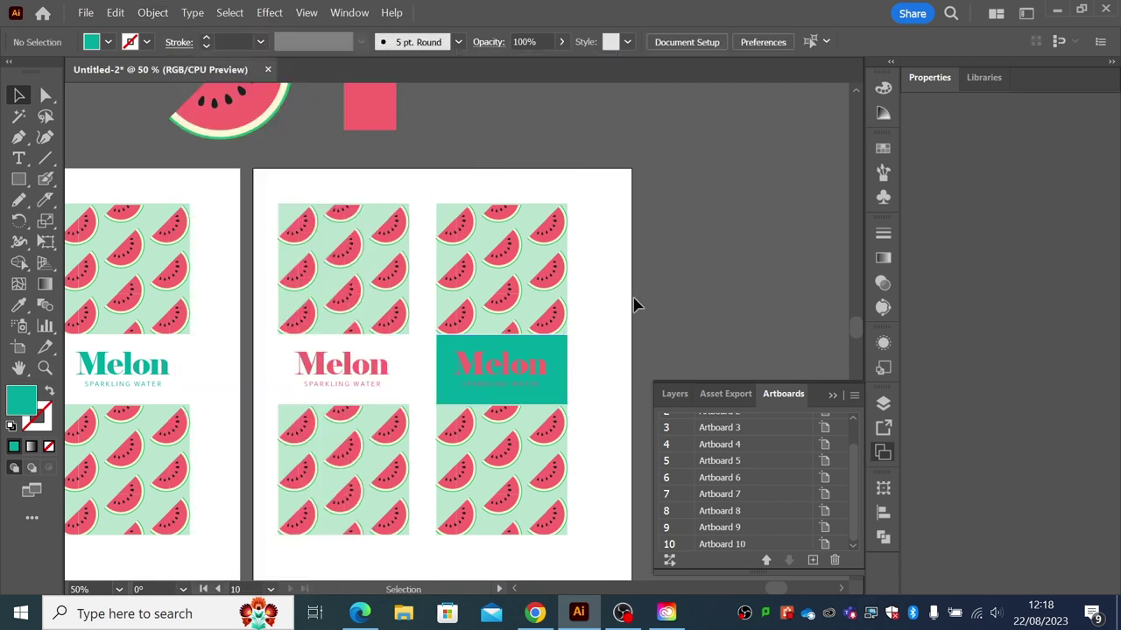
- Recolour the Melon wordmark on the teal band white
left_click(514, 378)
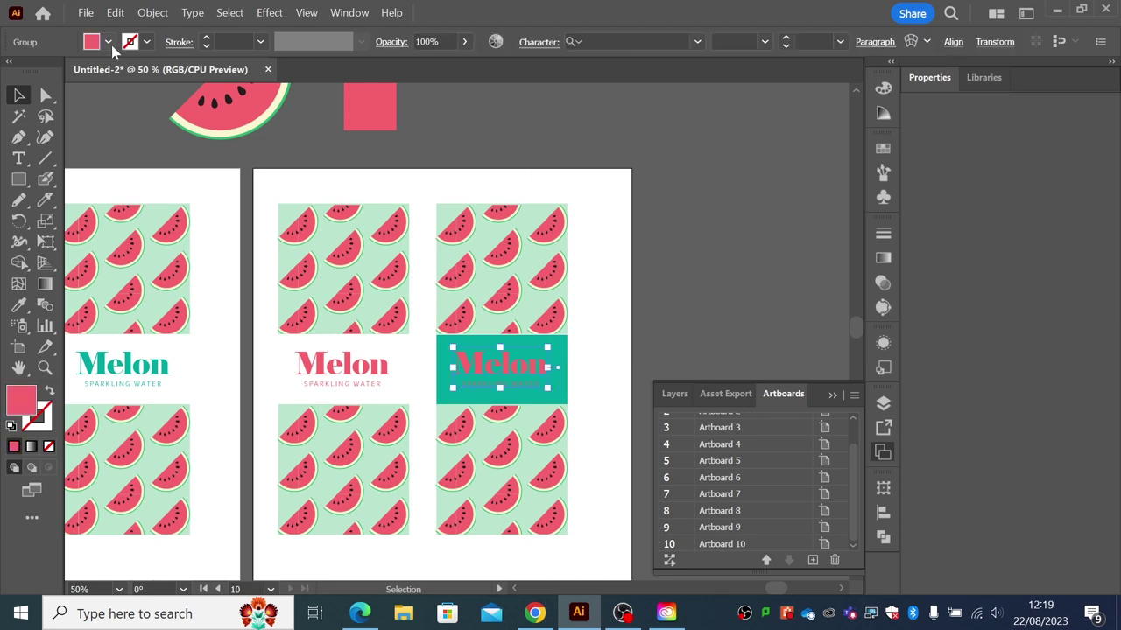
left_click(109, 42)
left_click(36, 72)
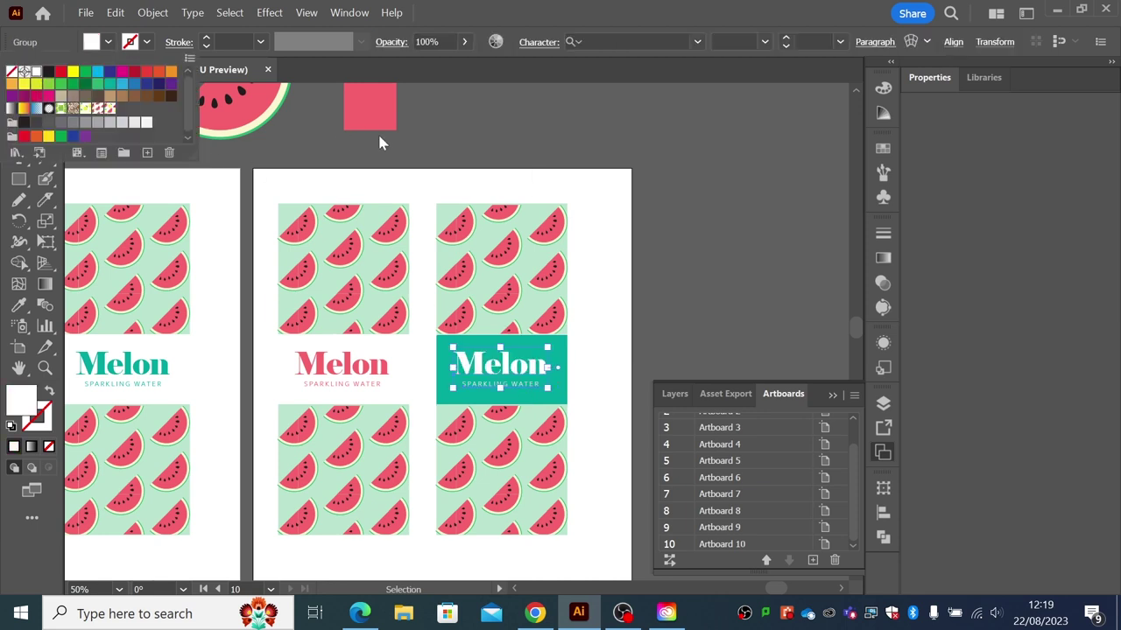
left_click(482, 143)
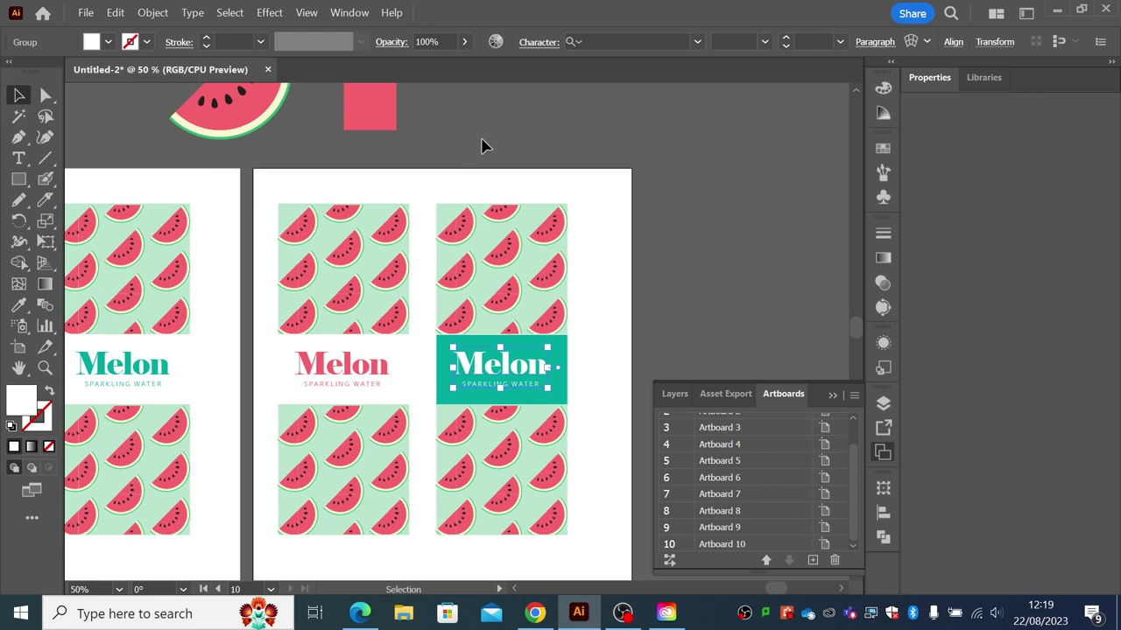
- Duplicate the pink sample rectangle, place the copy beside it, and fill it with the watermelon's cream rind colour using the Eyedropper
left_click(372, 127)
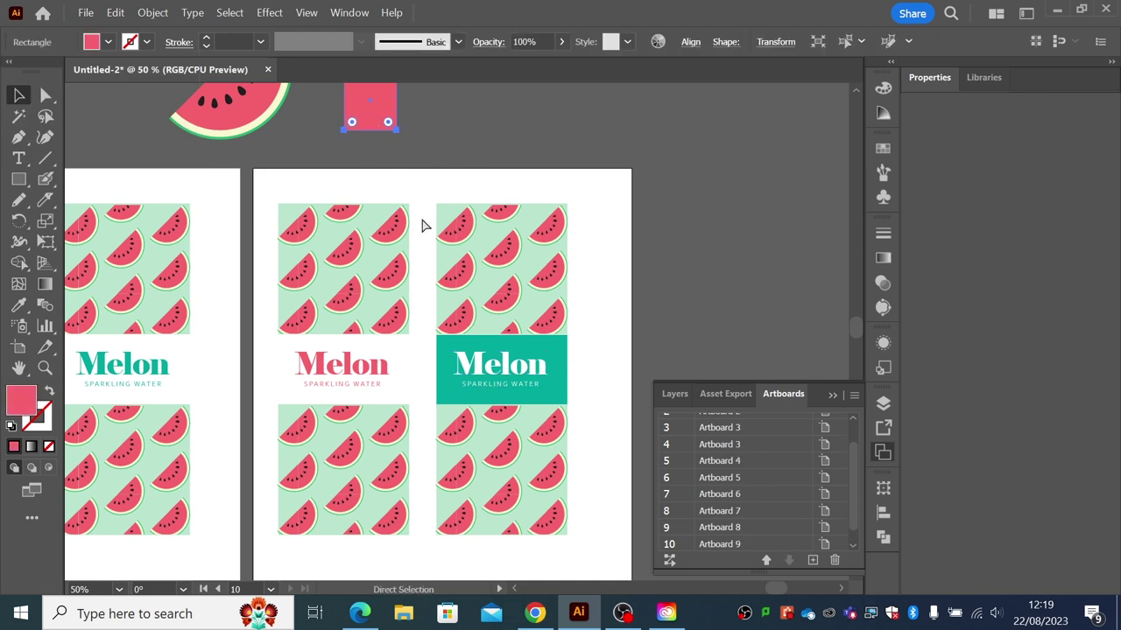
key("ctrl+v")
left_click_drag(442, 331, 424, 106)
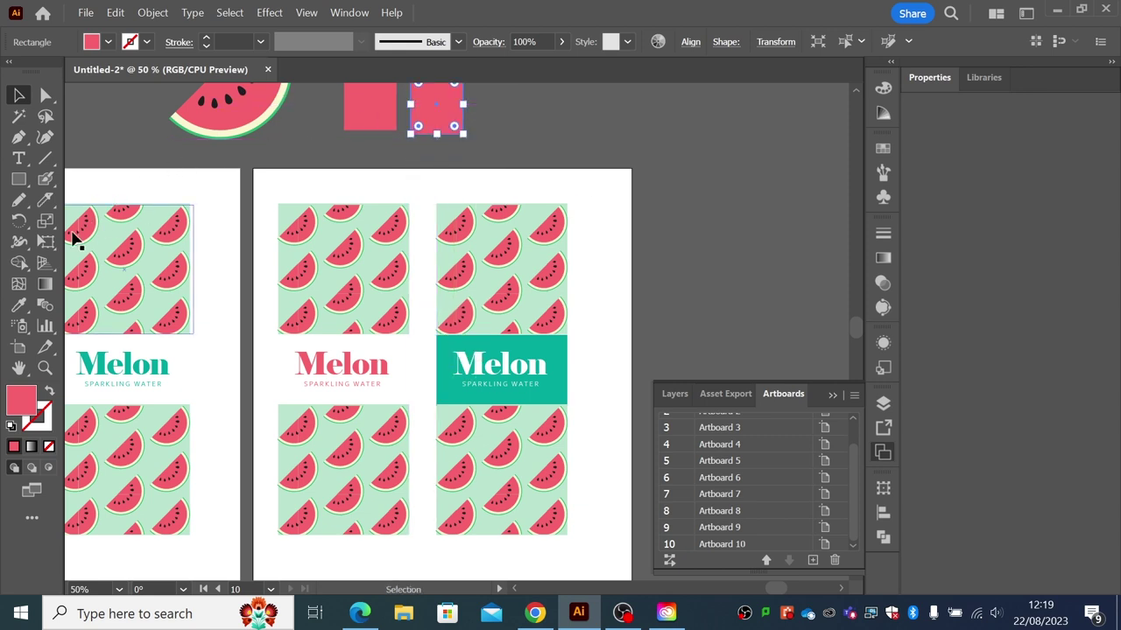
left_click(19, 305)
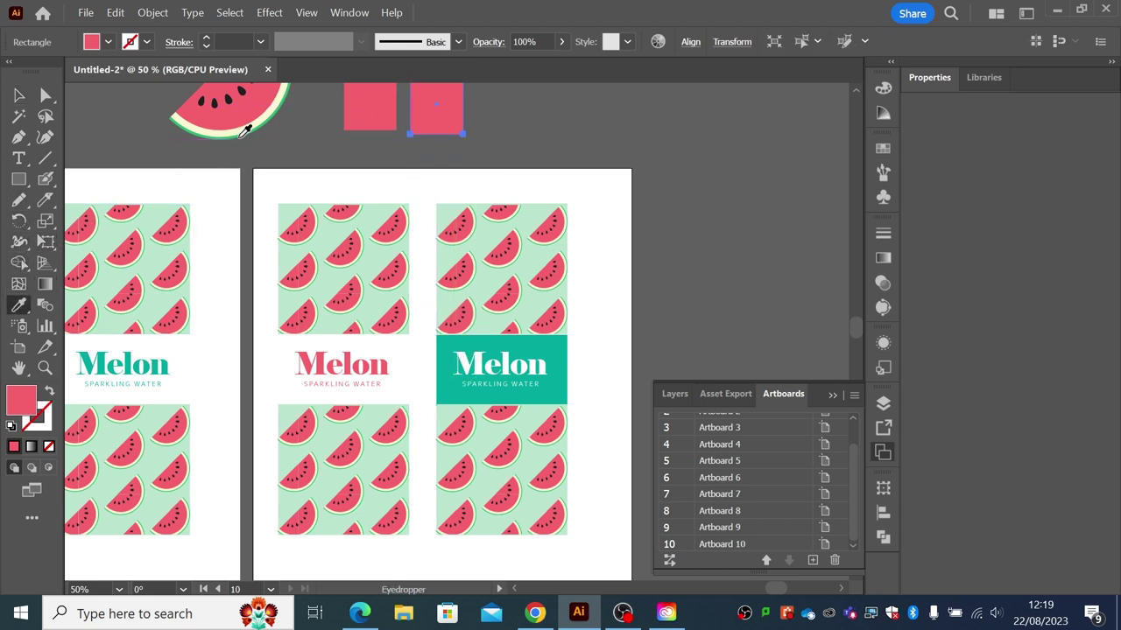
left_click(248, 123)
key("v")
left_click(107, 110)
- Recolour the Melon wordmark on the teal band with the cream sampled from the new rectangle
left_click(487, 371)
key("i")
left_click(429, 118)
left_click(18, 94)
left_click(183, 167)
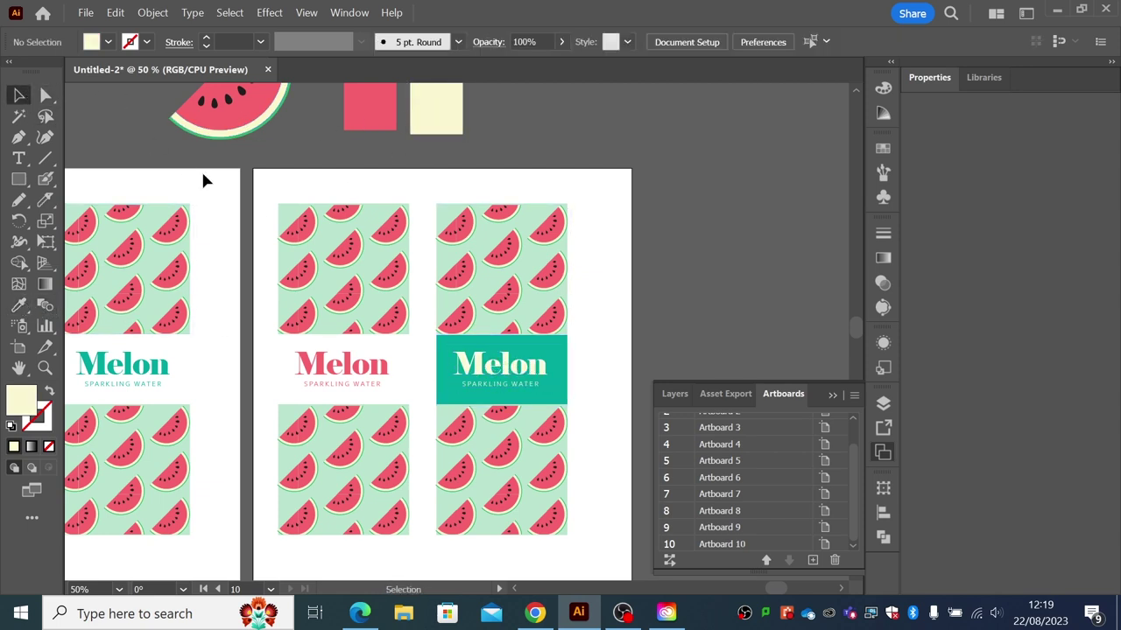
- Add a new artboard after Artboard 10
left_click_drag(610, 339, 551, 307)
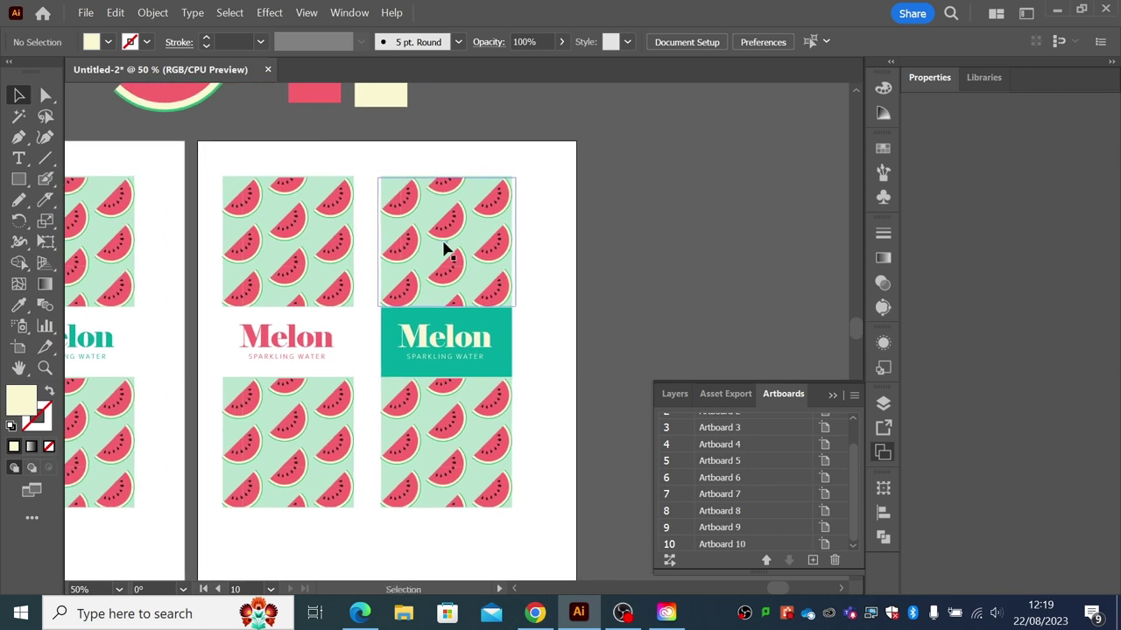
left_click_drag(523, 506, 515, 507)
left_click(616, 540)
left_click(812, 560)
left_click_drag(450, 415, 507, 325)
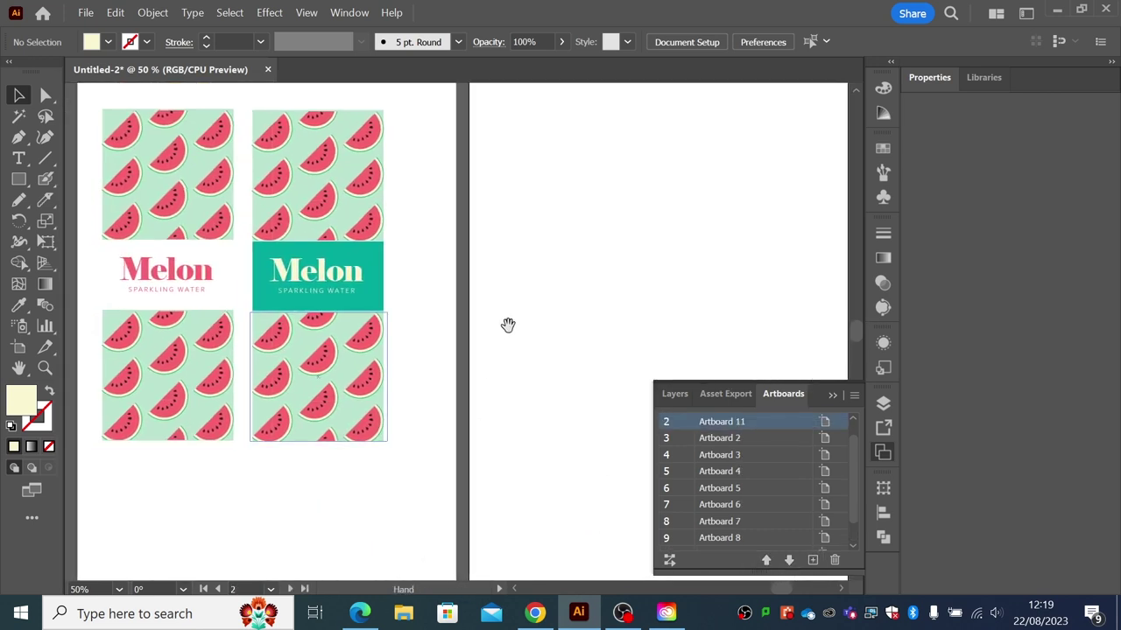
- Copy the complete teal-banded label from Artboard 10 onto the new artboard
left_click_drag(246, 92, 411, 439)
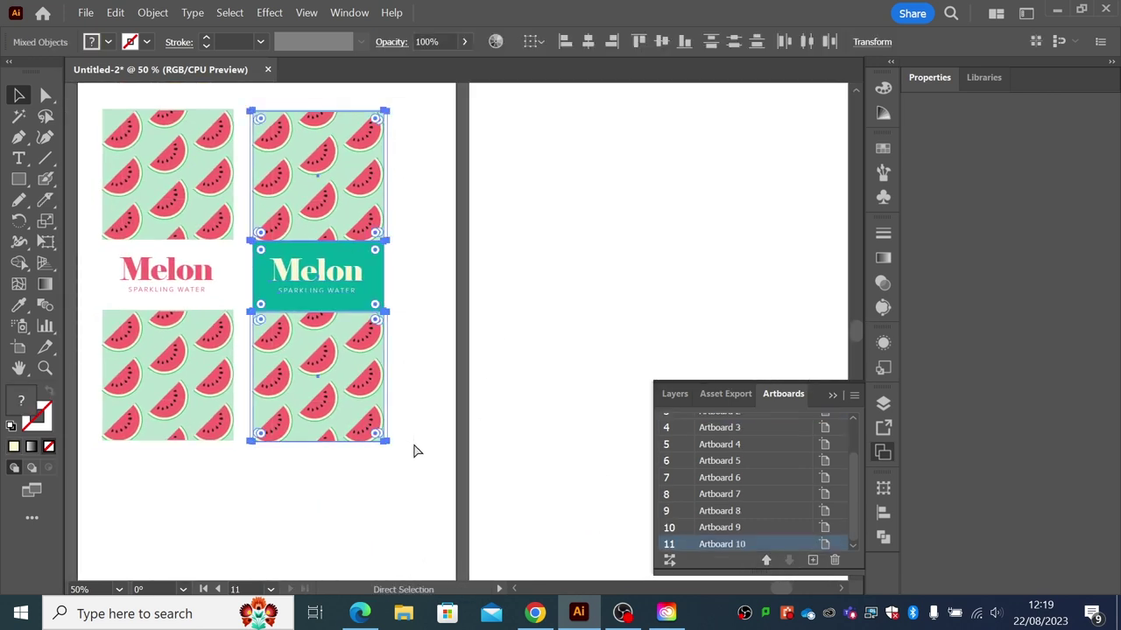
left_click_drag(333, 345, 589, 383)
scroll(605, 325, "right", 4)
left_click(570, 315)
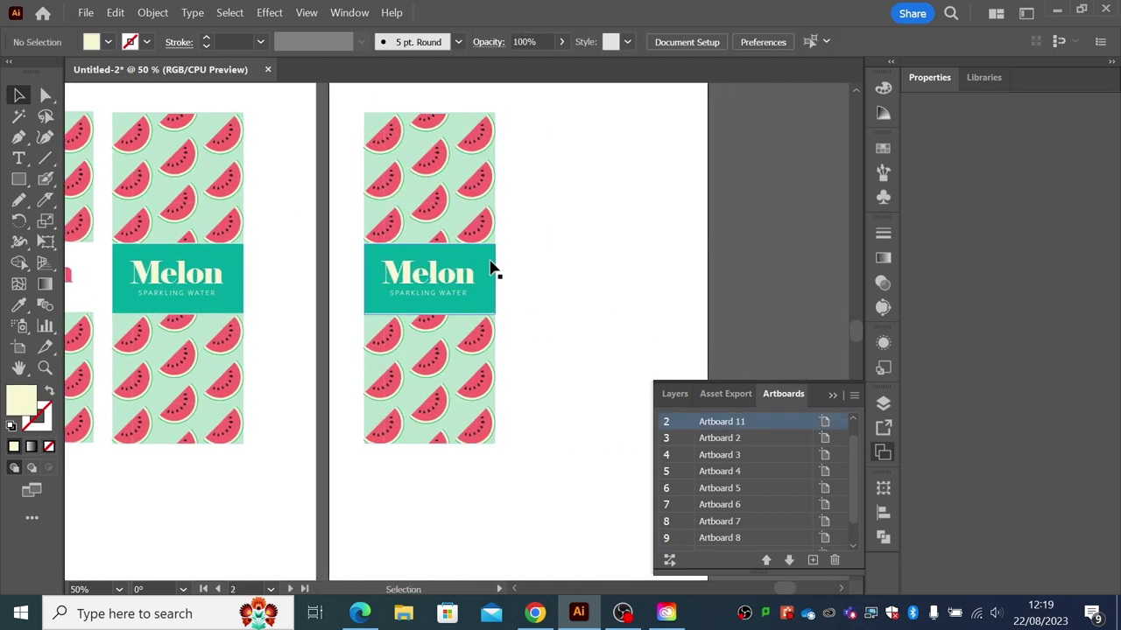
- Recolour the copied label's teal band with the pink sampled from the pink rectangle using the Eyedropper
left_click(491, 269)
scroll(262, 280, "up", 3)
scroll(263, 280, "left", 3)
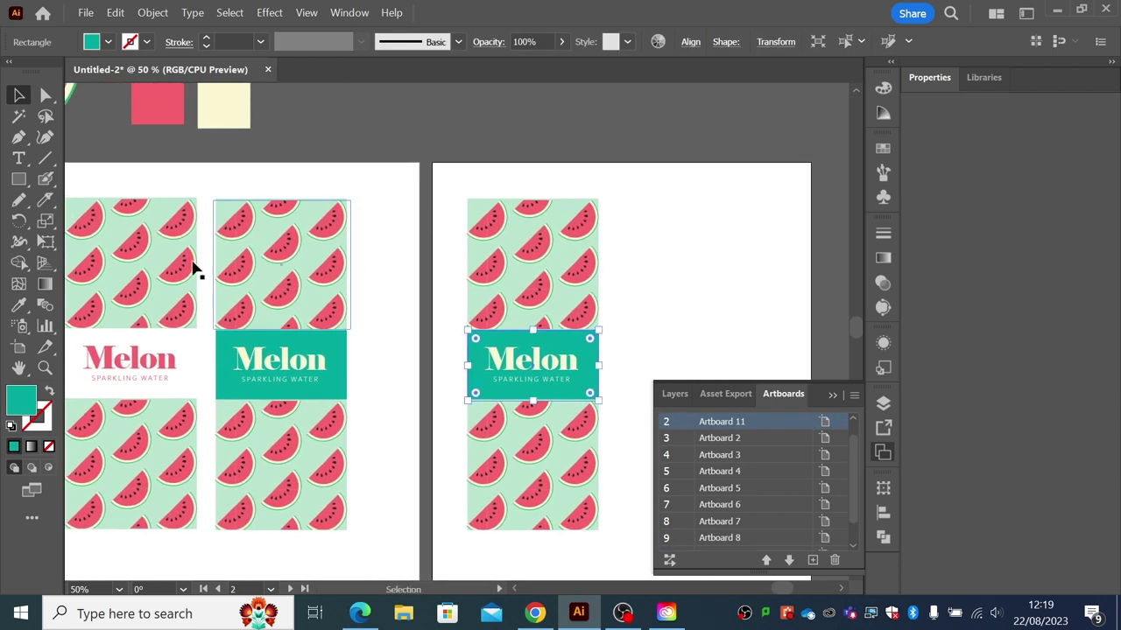
left_click(45, 285)
key("i")
left_click(148, 109)
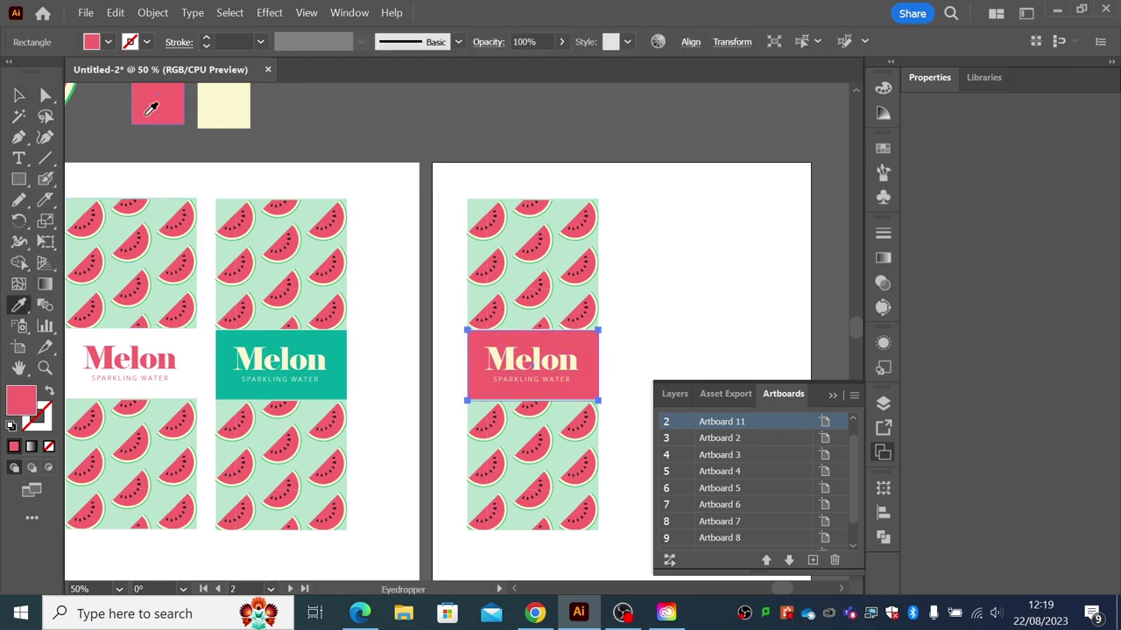
key("v")
left_click(408, 142)
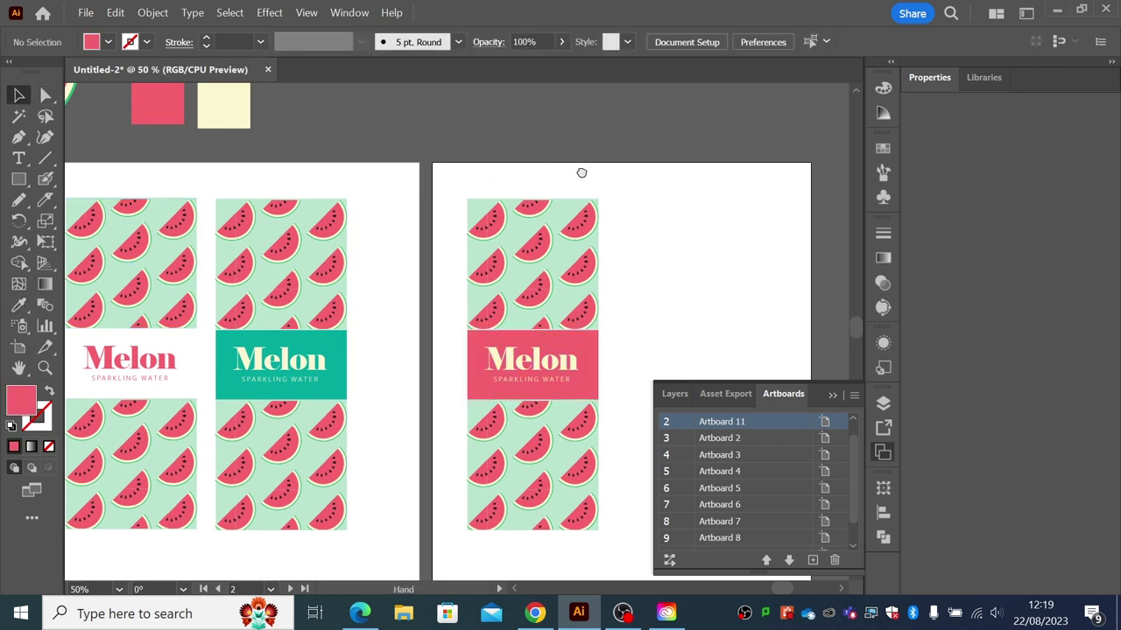
- Examine the pink-banded label up close and compare it with the teal-banded label on Artboard 10
scroll(543, 192, "right", 3)
left_click(492, 324)
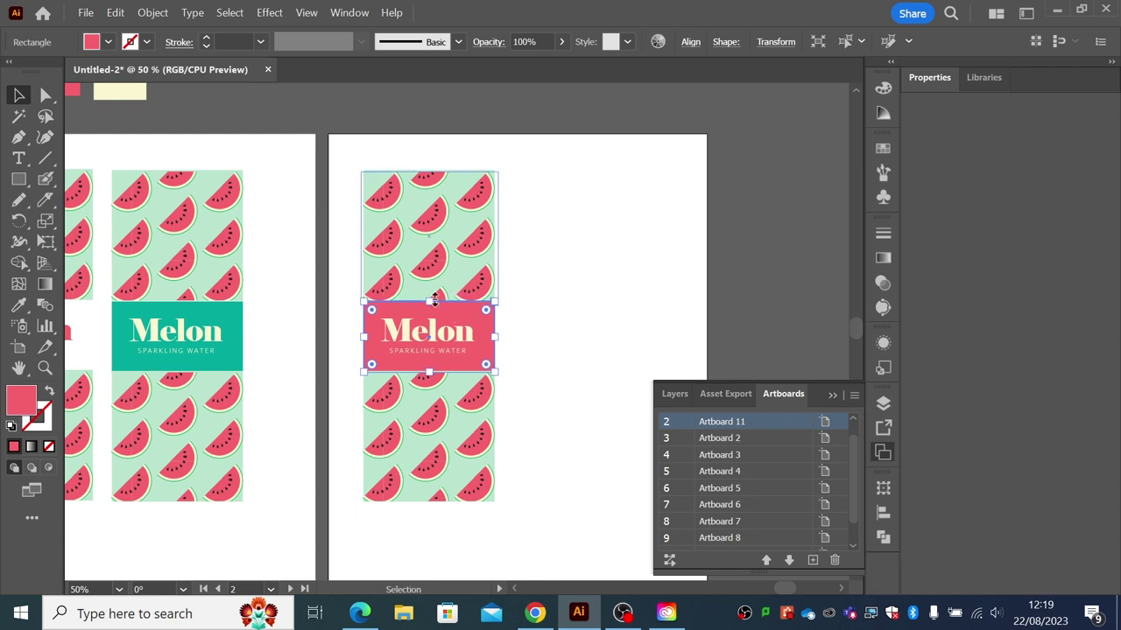
left_click(550, 331)
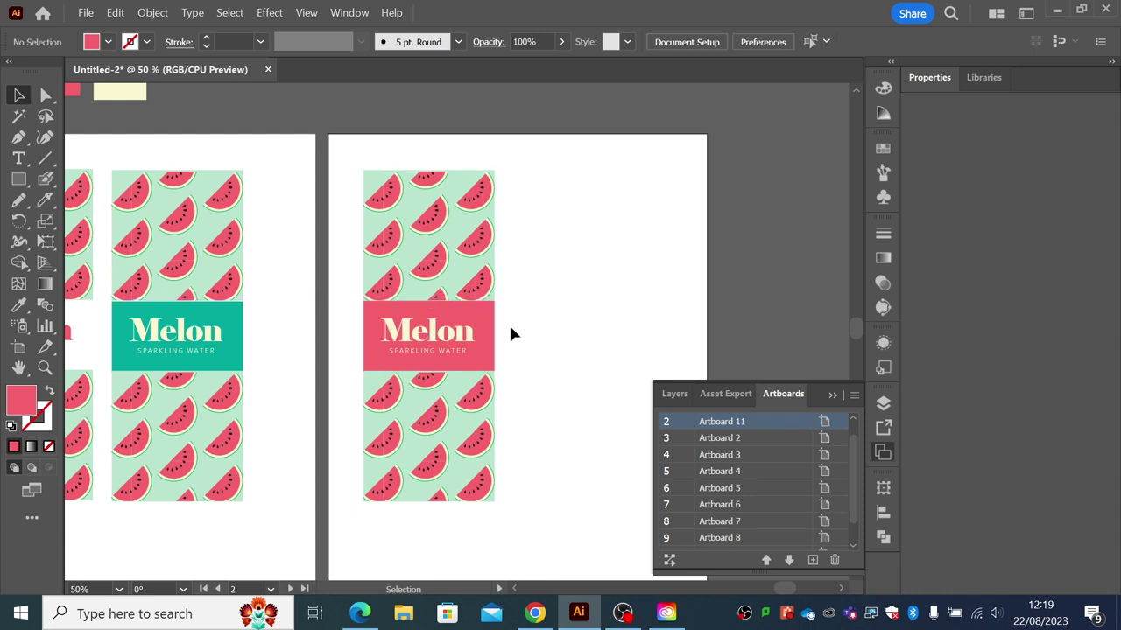
key("z")
left_click_drag(433, 300, 534, 523)
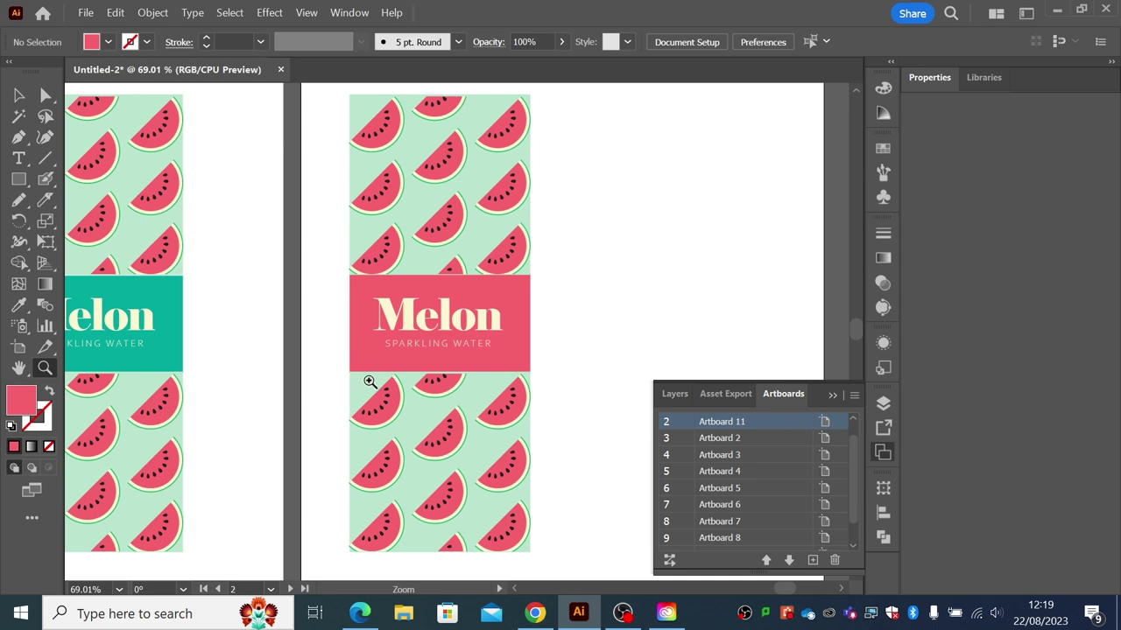
scroll(371, 370, "left", 3)
left_click(372, 370, "alt")
left_click_drag(429, 345, 392, 377)
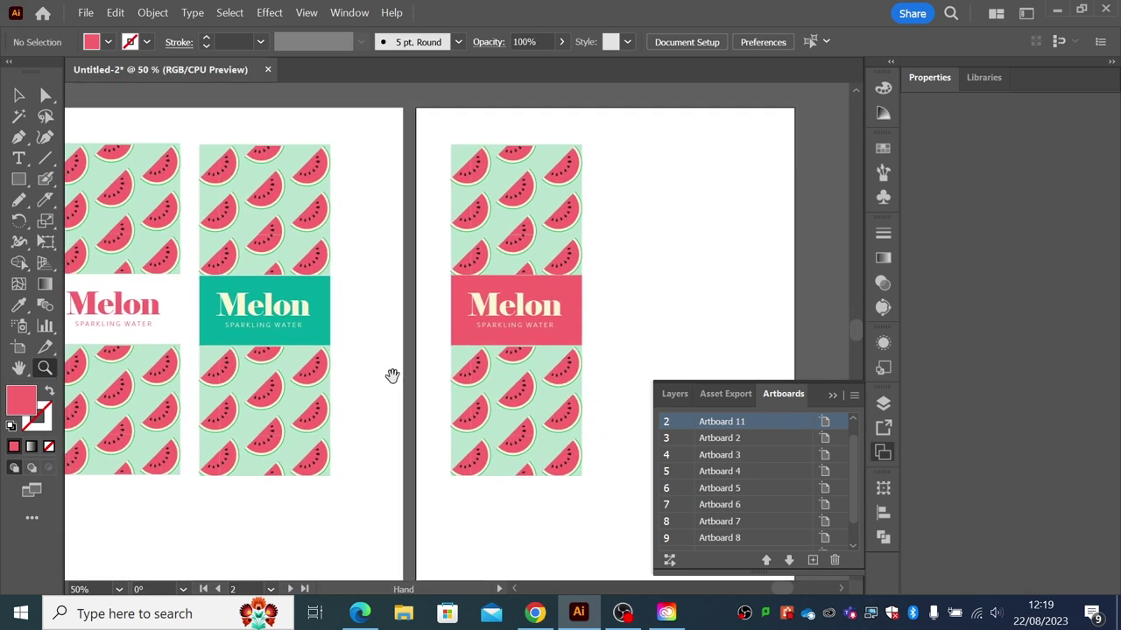
left_click(19, 95)
left_click(224, 131)
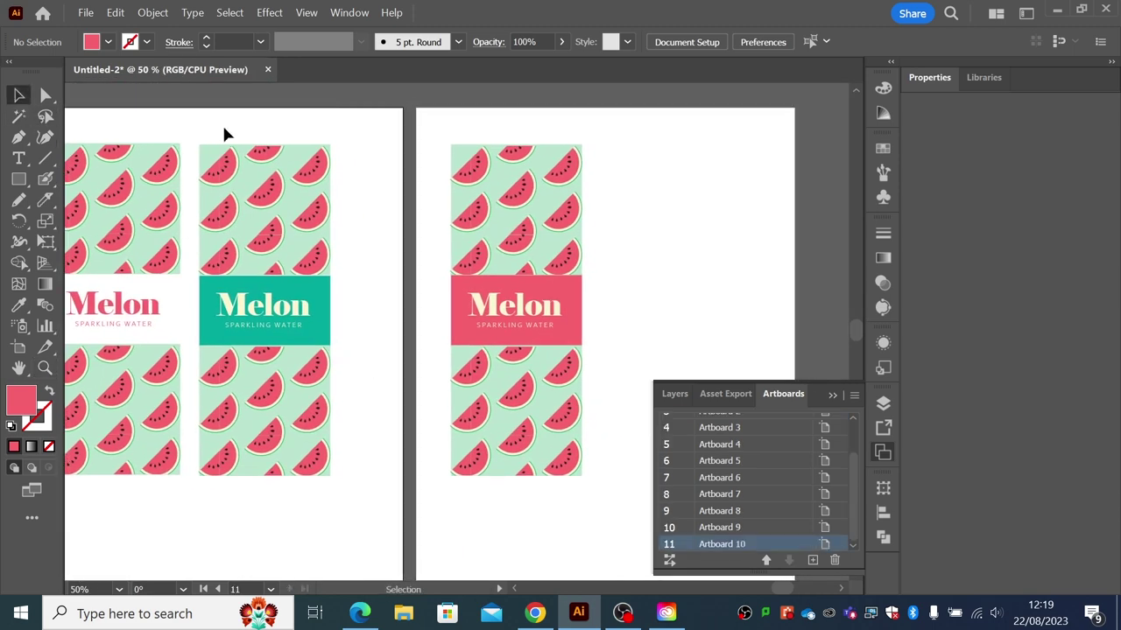
scroll(225, 134, "left", 2)
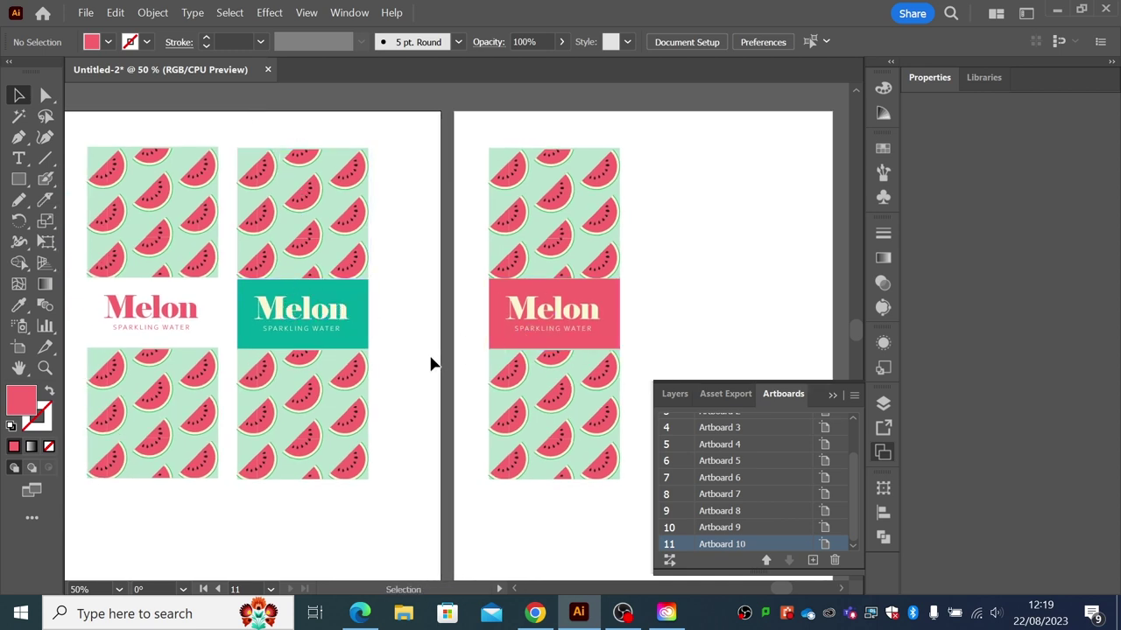
- Try moving the pink-banded label's lower pattern square down away from the band, and undo the move
left_click_drag(462, 367, 607, 542)
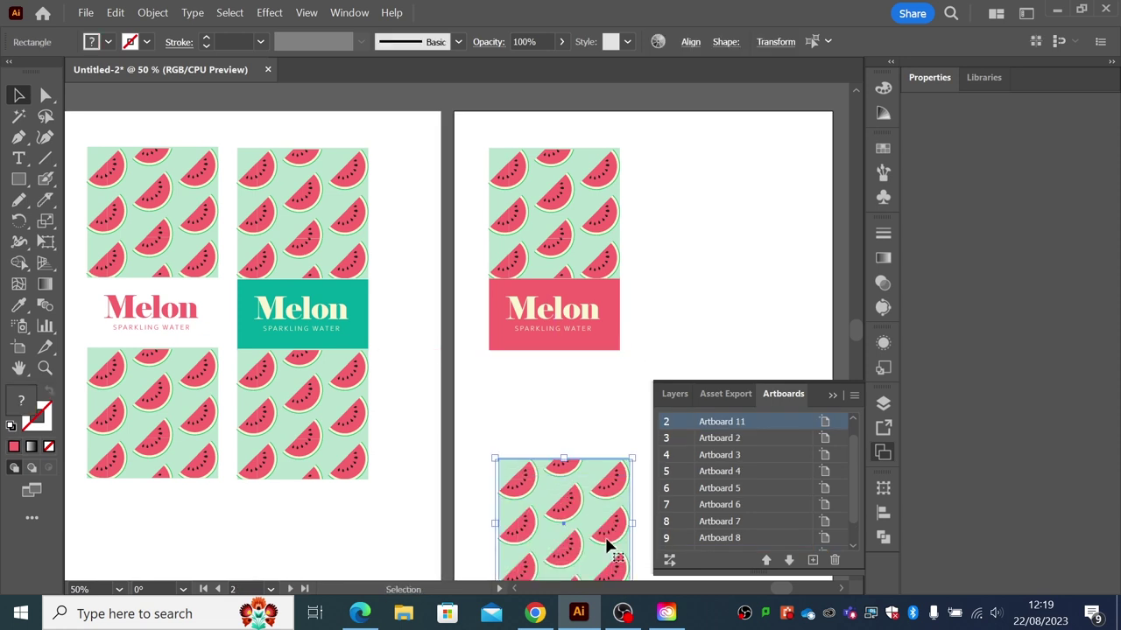
key("ctrl+z")
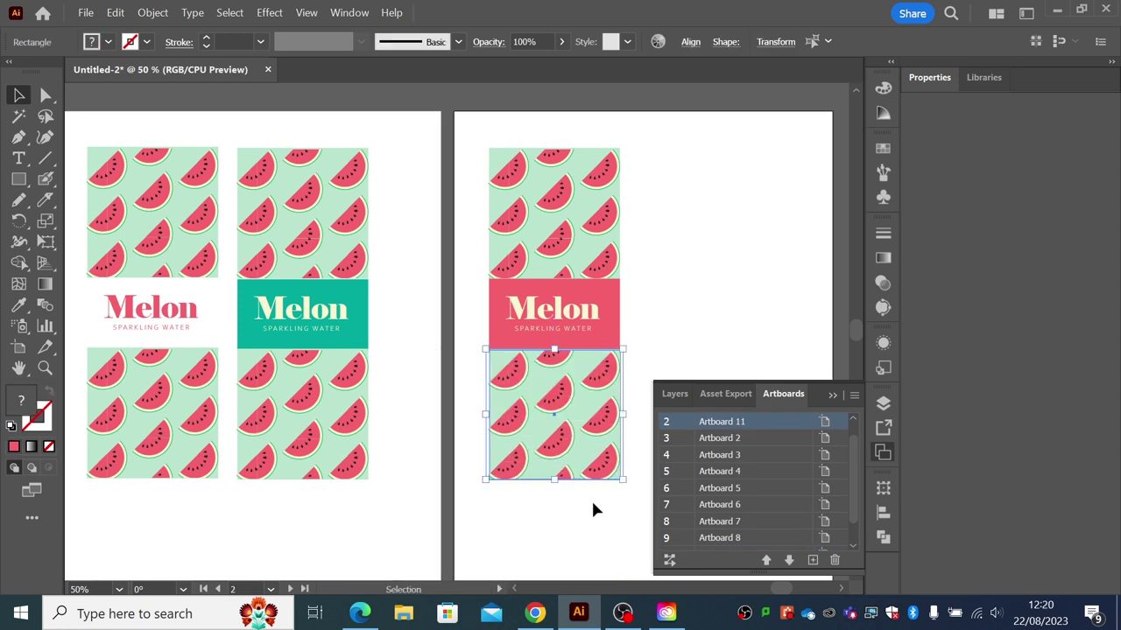
left_click(648, 329)
- Examine the pink-banded label on the new artboard at a larger magnification
scroll(456, 354, "right", 4)
scroll(456, 354, "up", 1)
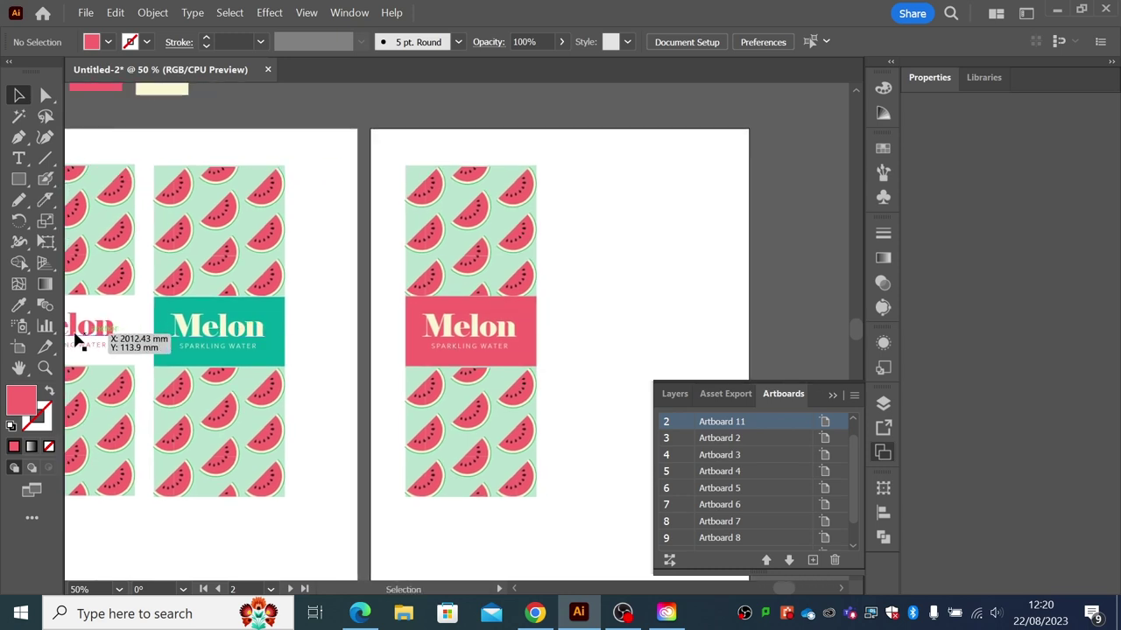
left_click(45, 369)
left_click_drag(381, 143, 613, 553)
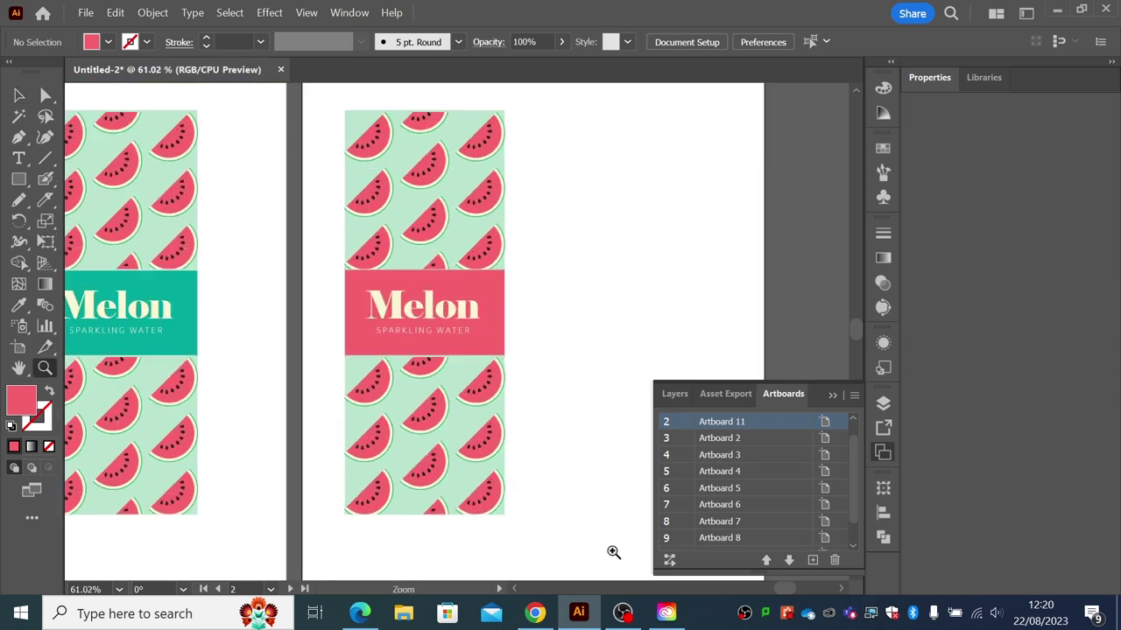
left_click_drag(326, 112, 595, 534)
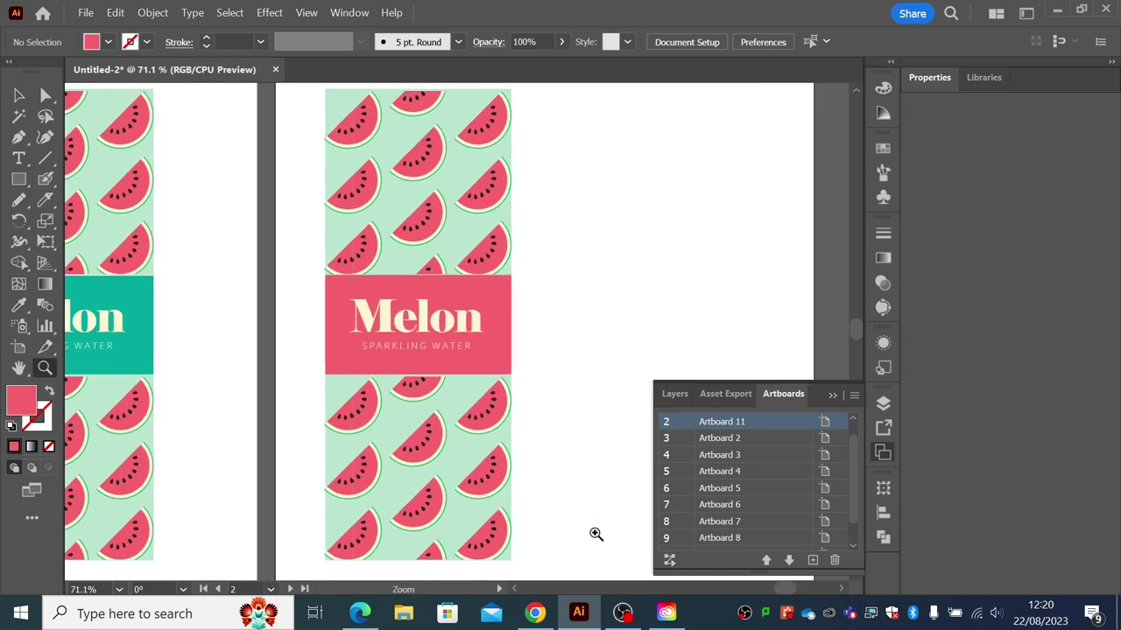
left_click(19, 95)
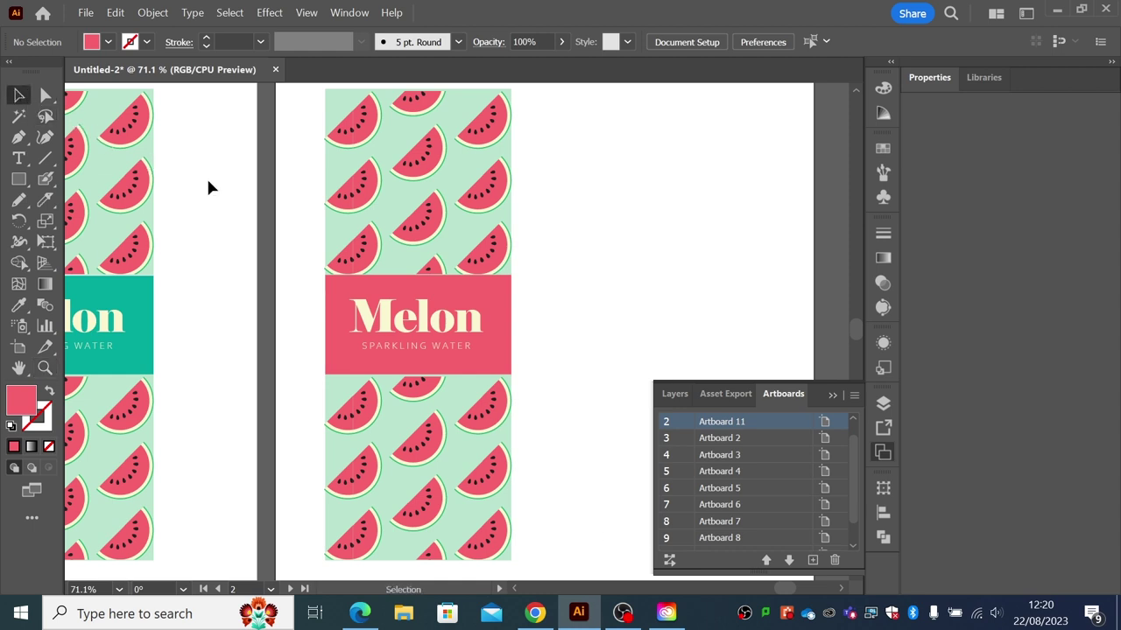
- Move the Melon wordmark group slightly lower within the pink band
left_click(390, 340)
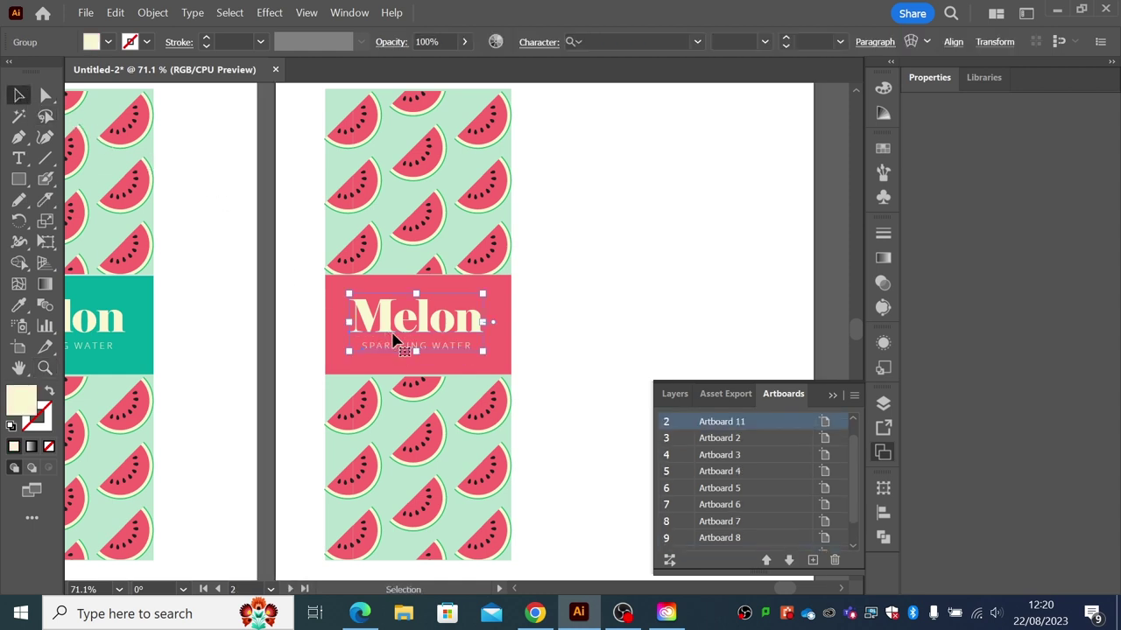
left_click_drag(392, 339, 392, 345)
left_click(545, 317)
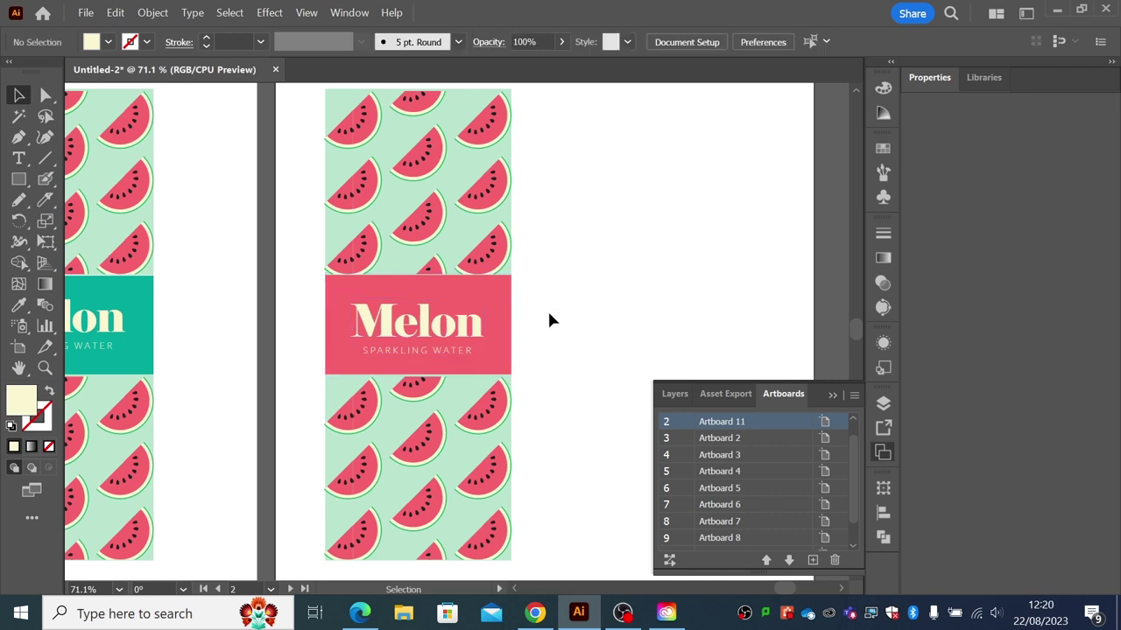
- Shift the pink-banded label's lower pattern square slightly up and its upper pattern square slightly down to meet the band
left_click(429, 396)
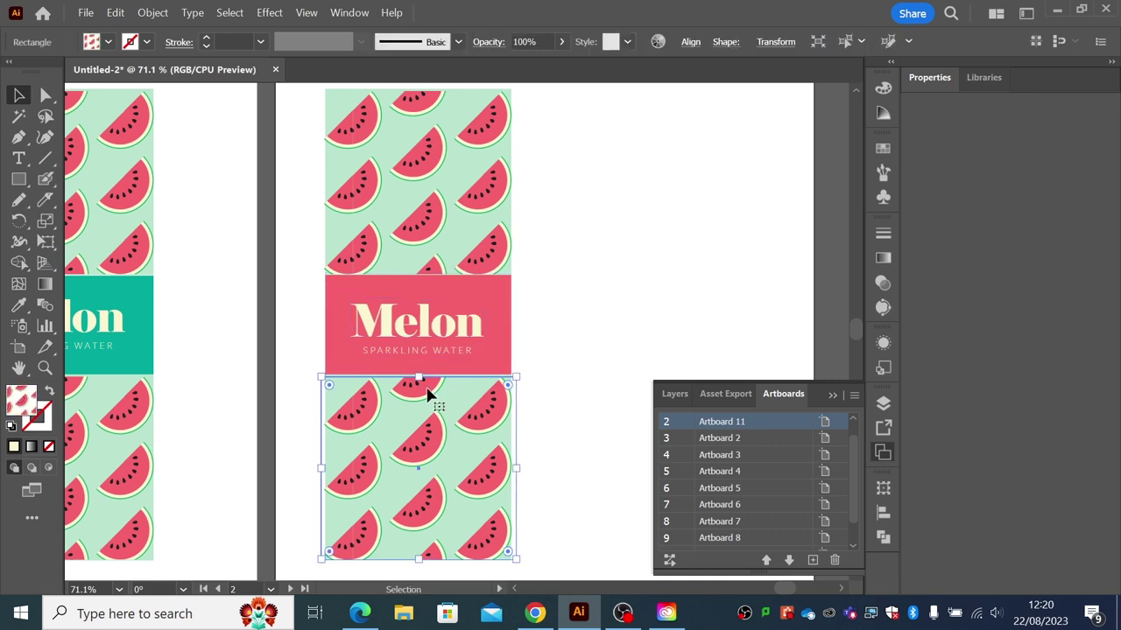
left_click_drag(429, 396, 428, 394)
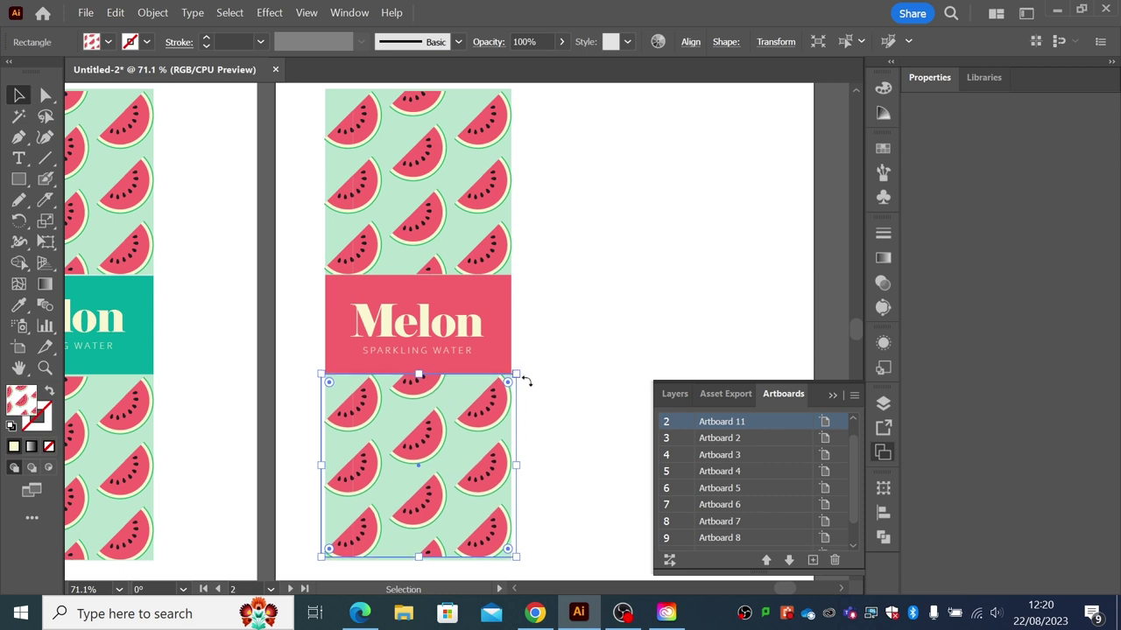
left_click(532, 315)
left_click(491, 259)
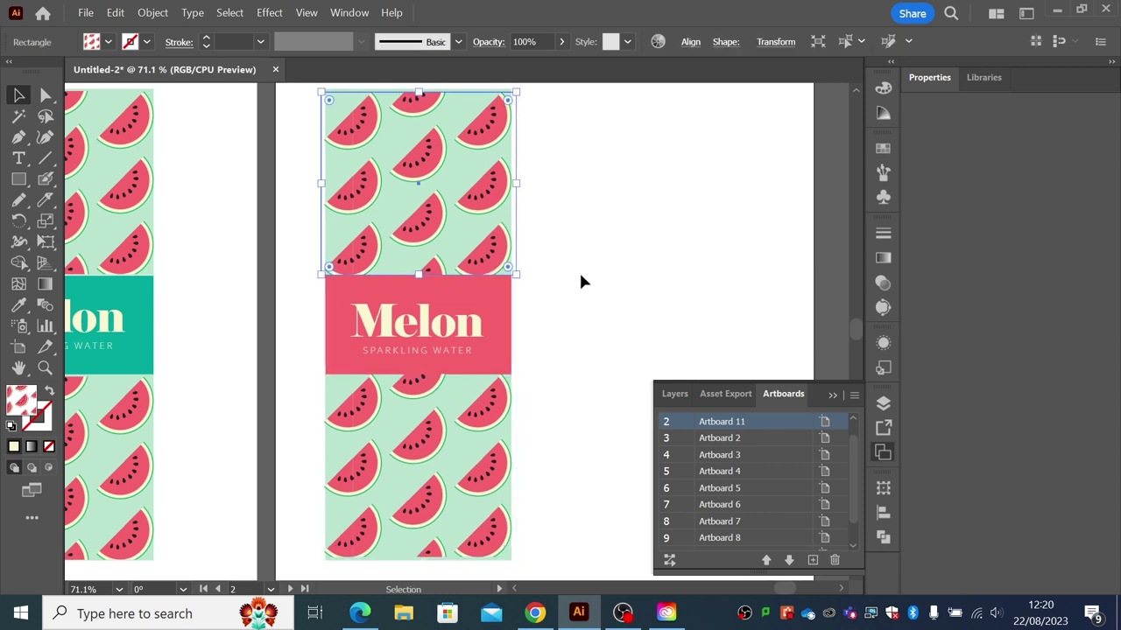
left_click(583, 280)
left_click(500, 264)
left_click(562, 275)
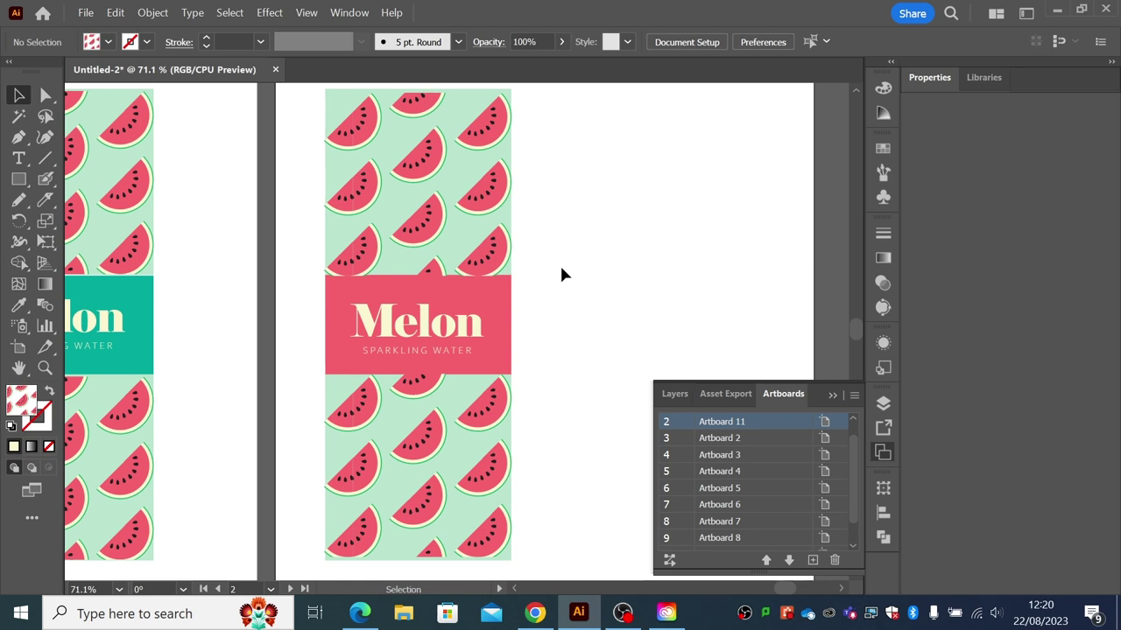
- Set the SPARKLING WATER text on the pink band to Corbel Regular and leave the group's isolation mode
double_click(431, 359)
left_click_drag(420, 352, 460, 355)
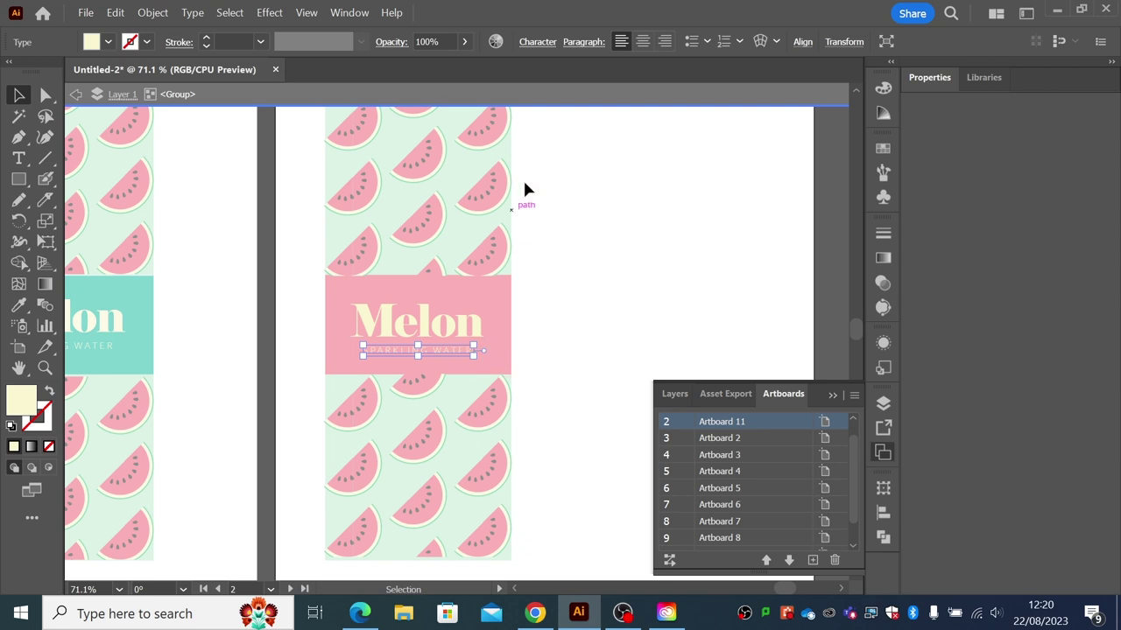
left_click(540, 43)
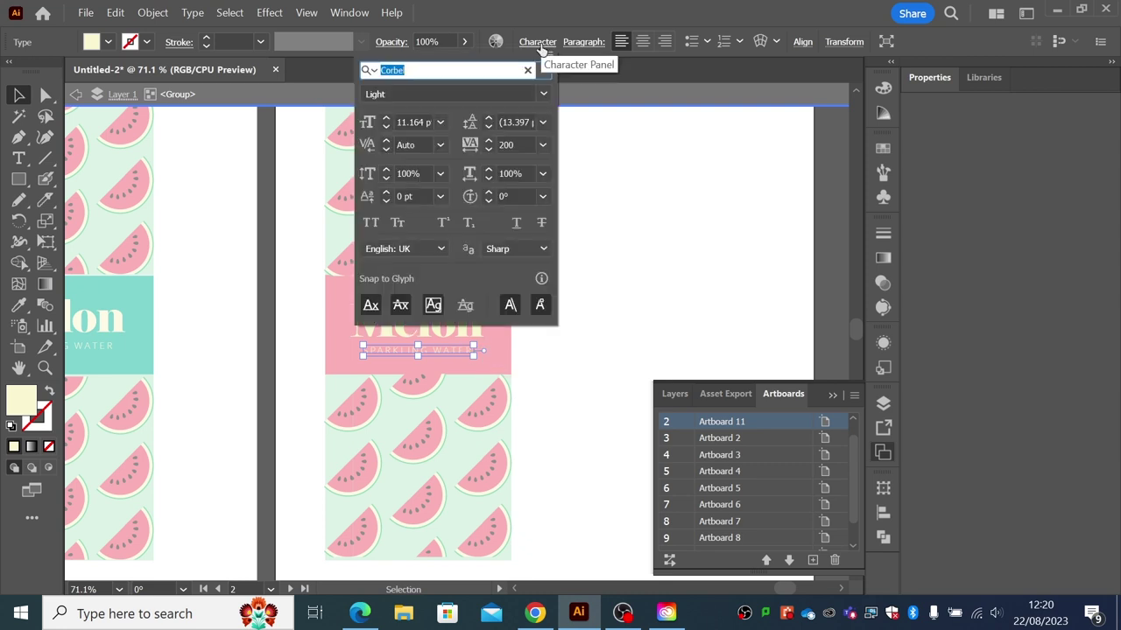
left_click(544, 94)
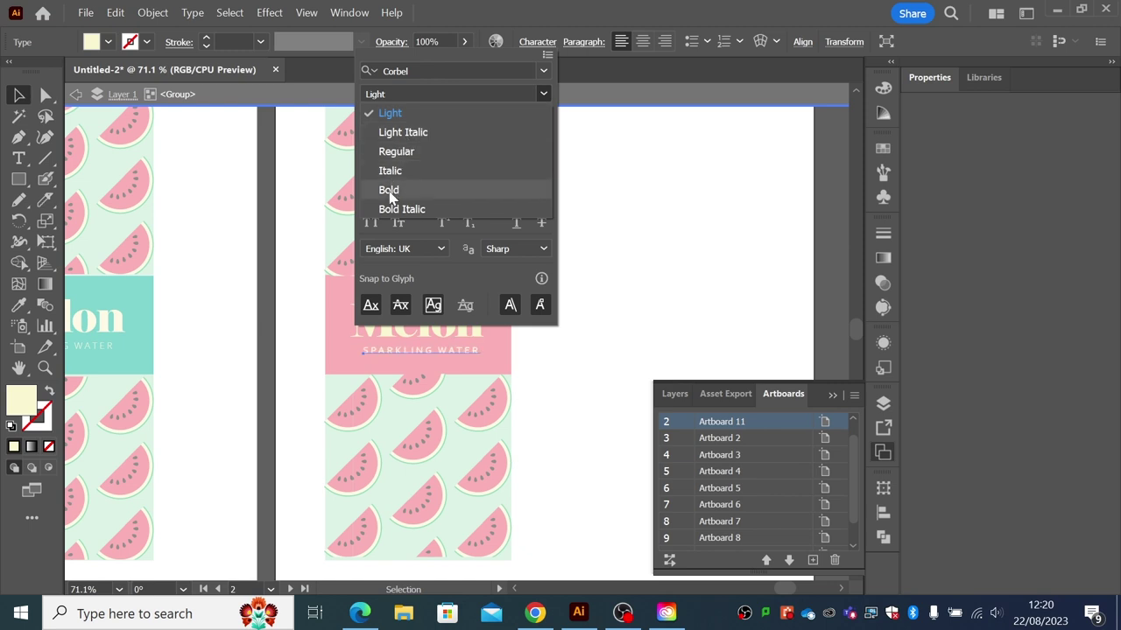
left_click(396, 152)
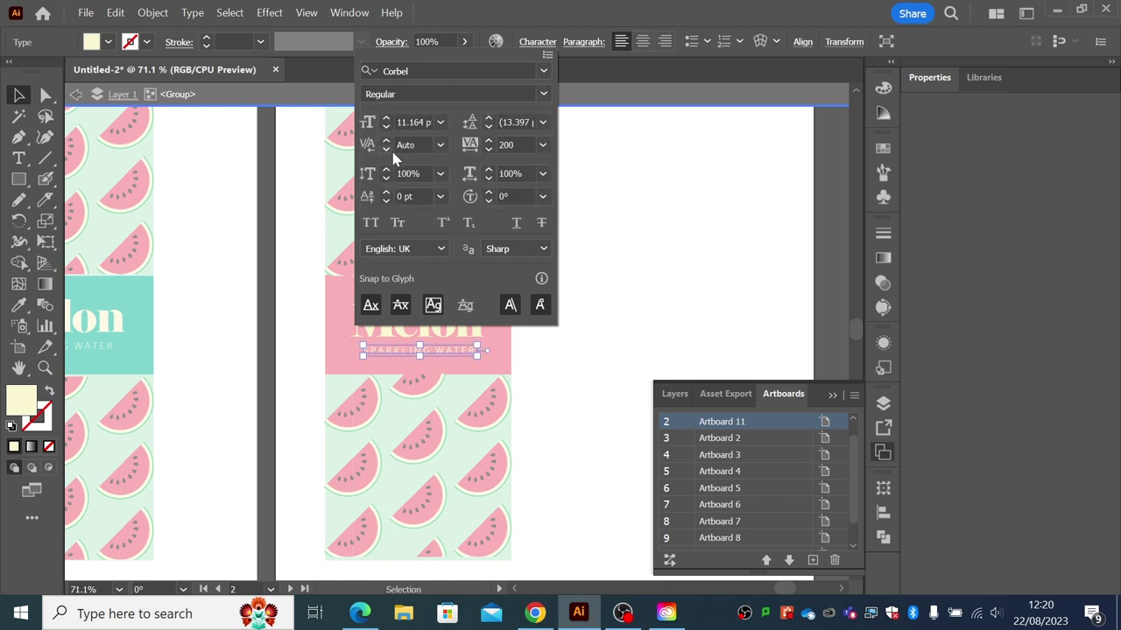
left_click(18, 96)
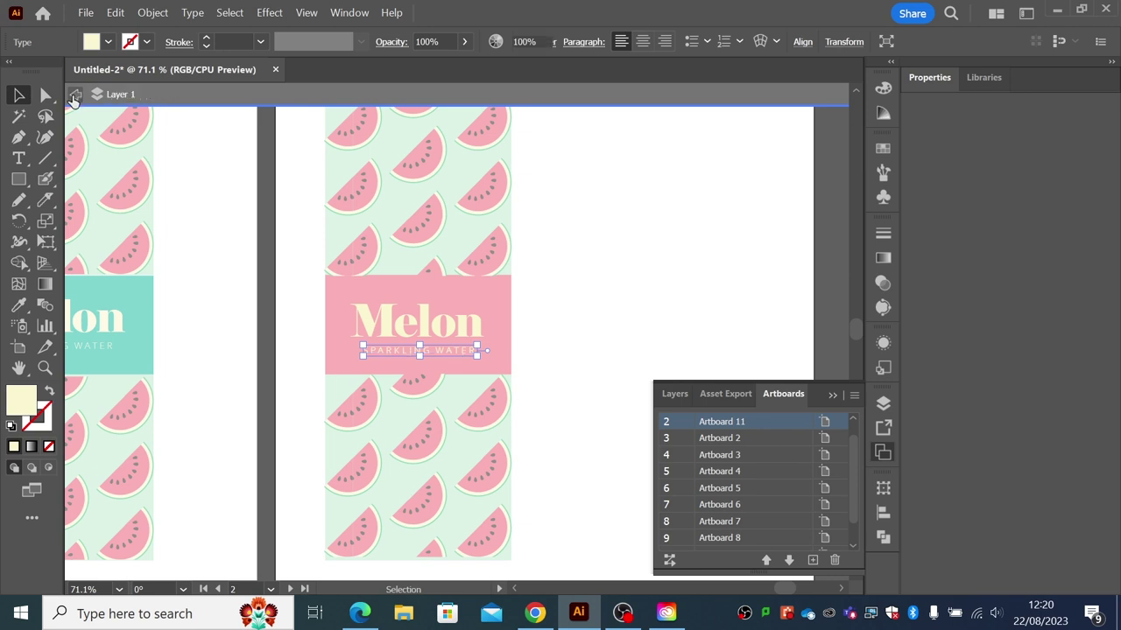
left_click(75, 97)
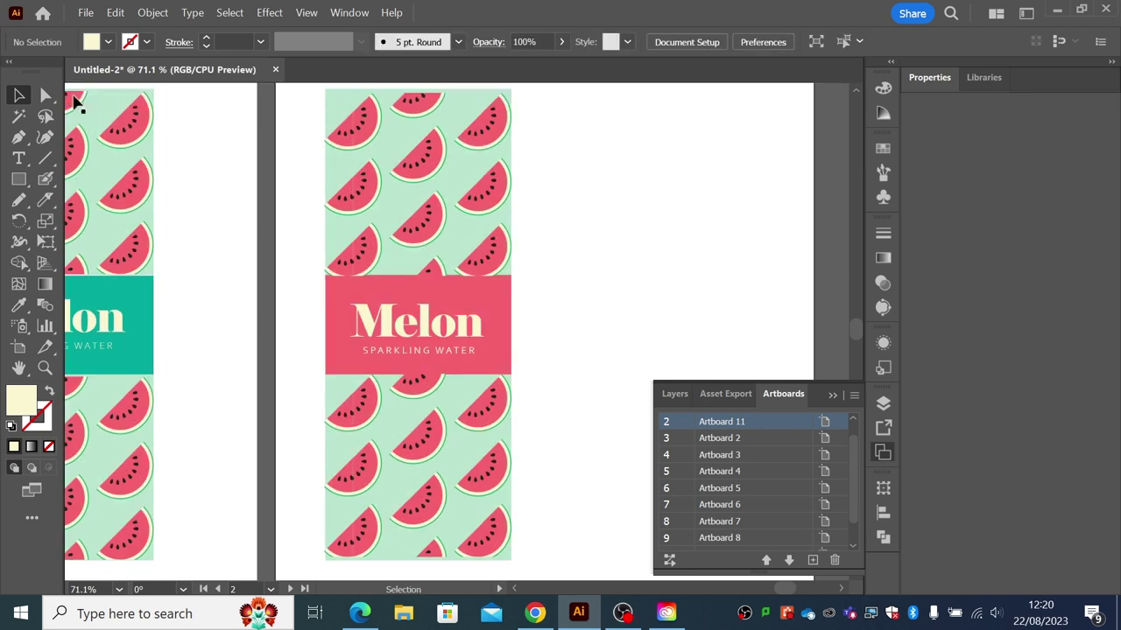
- Set the SPARKLING WATER text on the pink band to Corbel Bold and leave the group's isolation mode
left_click(398, 356)
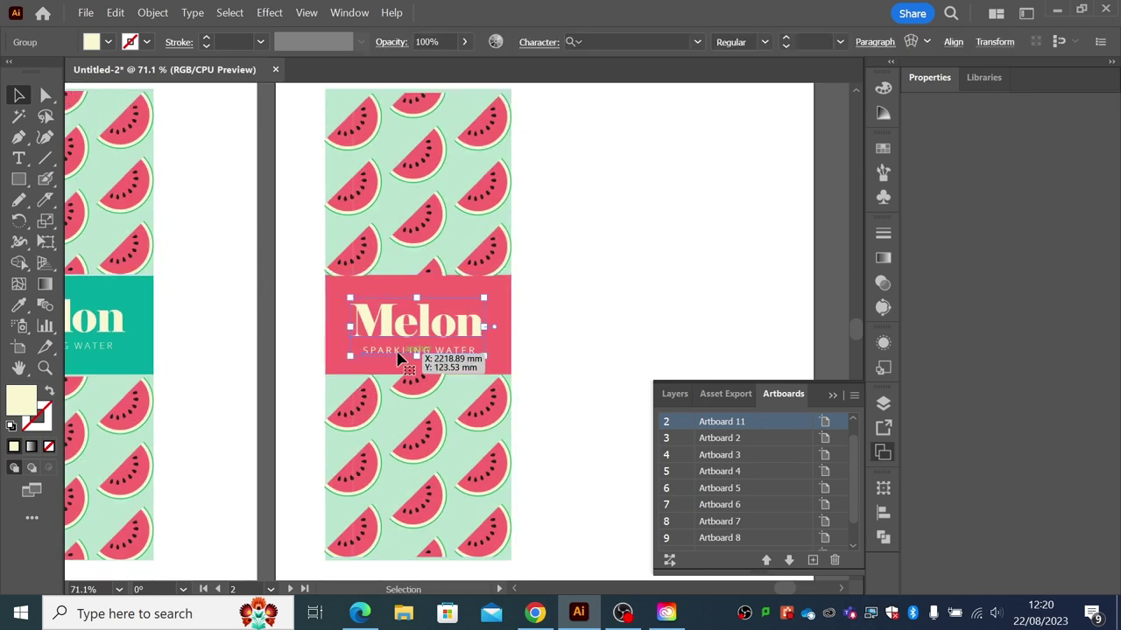
double_click(397, 355)
left_click(399, 355)
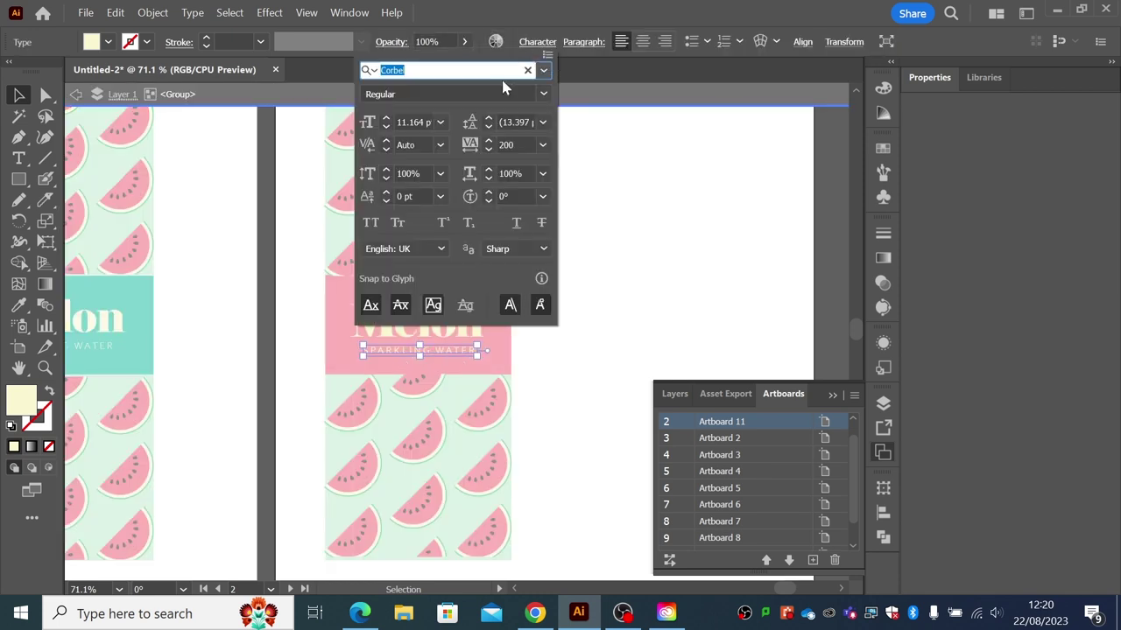
left_click(533, 93)
left_click(543, 93)
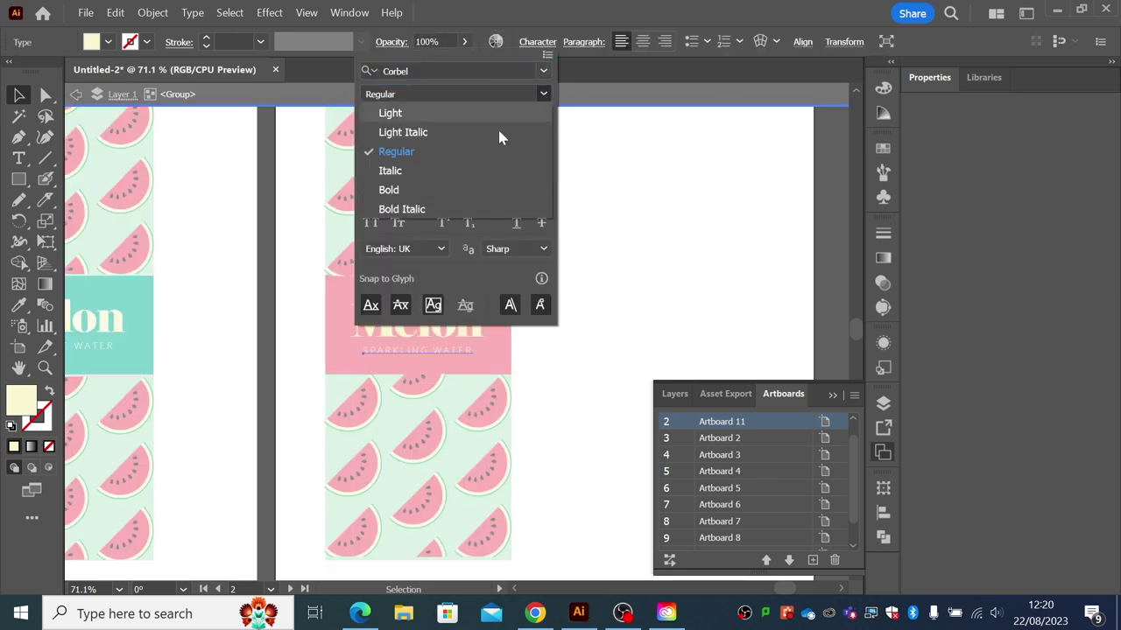
left_click(415, 191)
left_click(21, 97)
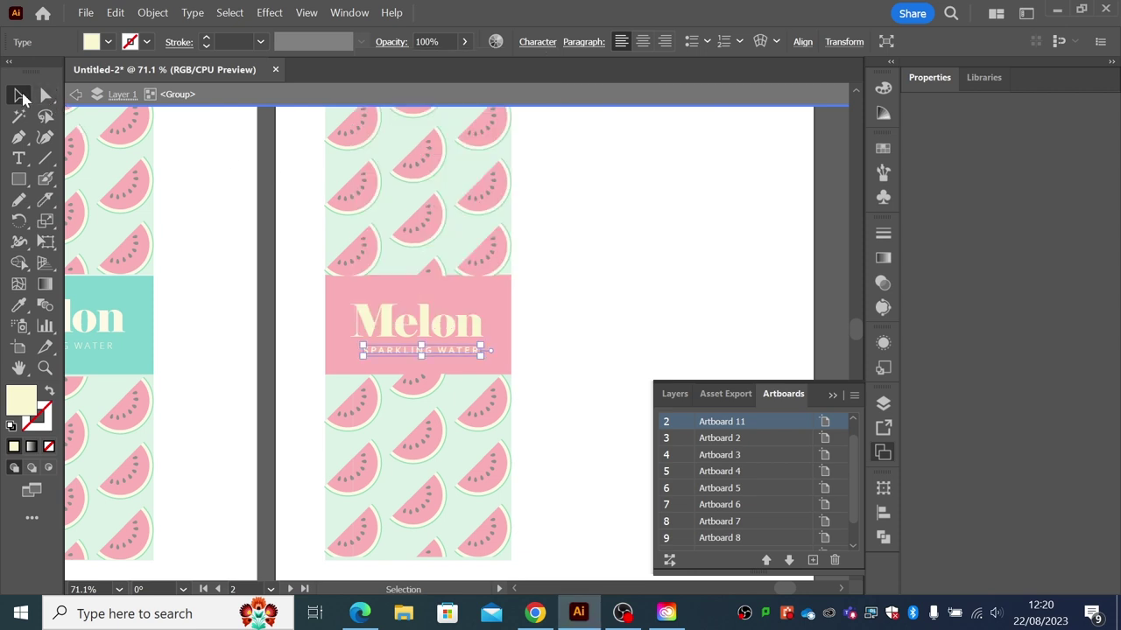
left_click(72, 95)
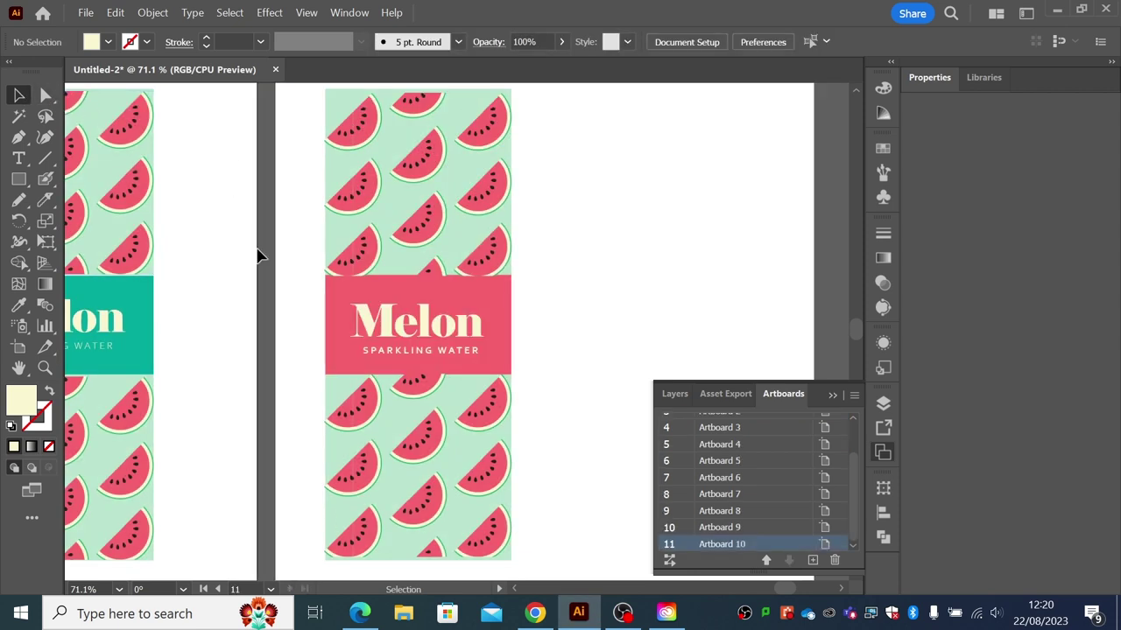
- Centre the SPARKLING WATER and Melon texts horizontally on each other inside the pink label's wordmark group
left_click(347, 352)
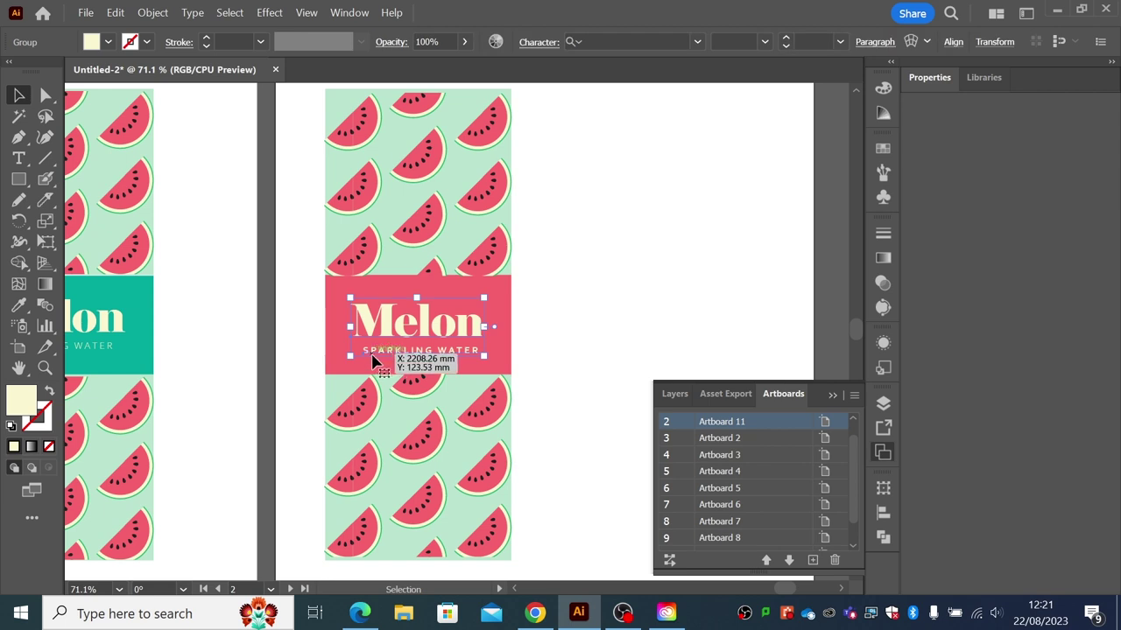
double_click(445, 360)
left_click(462, 356)
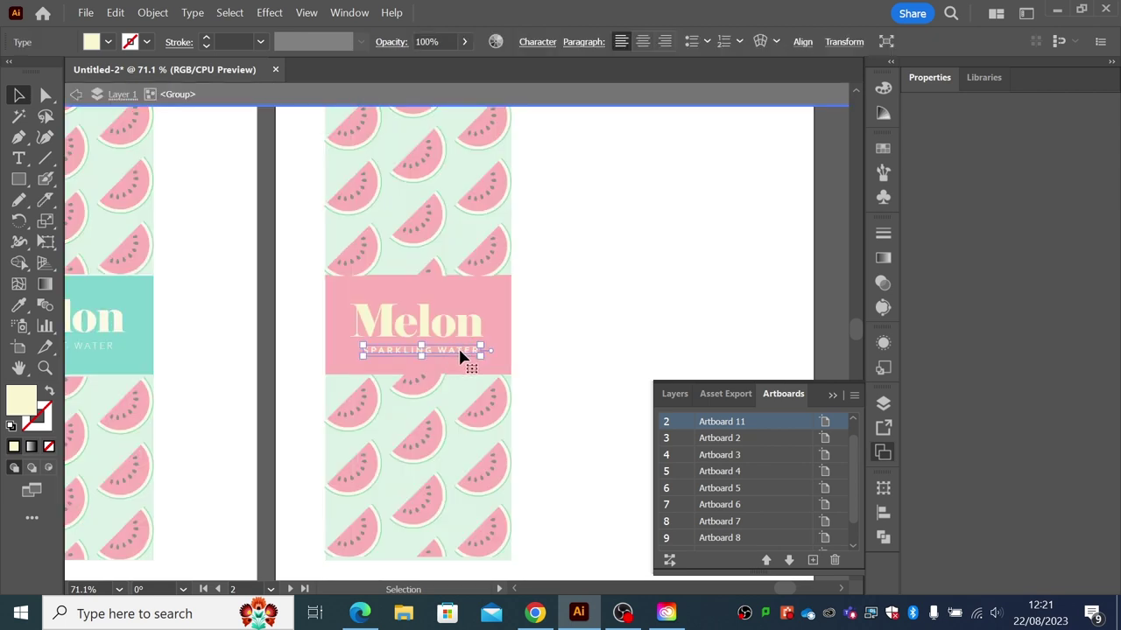
left_click(420, 338, "shift")
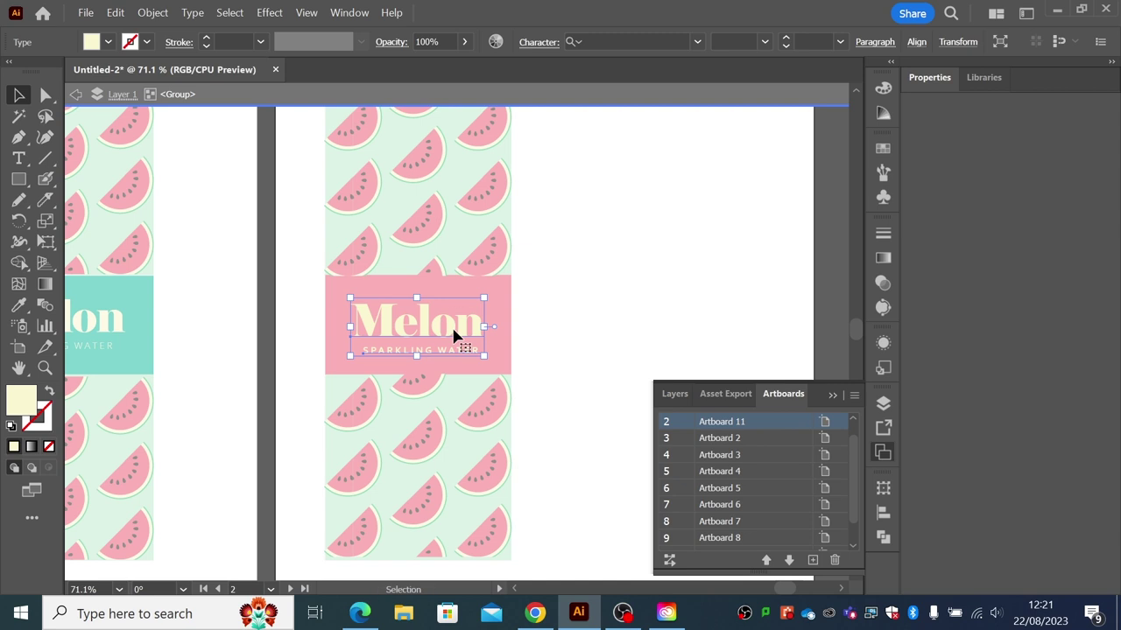
left_click(880, 514)
left_click(701, 469)
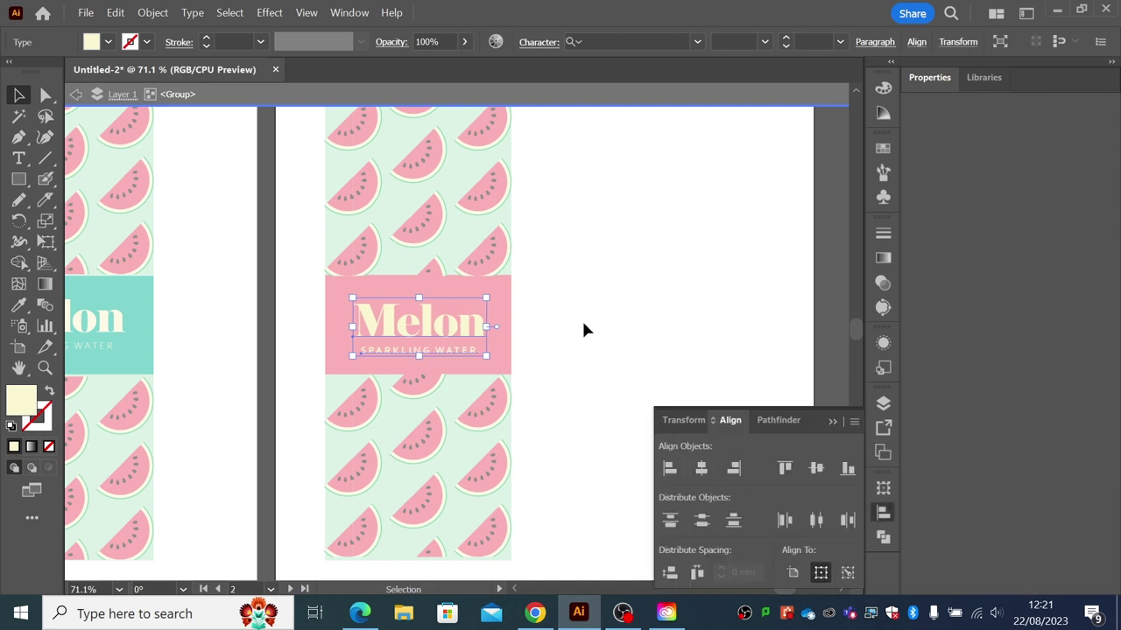
left_click(97, 94)
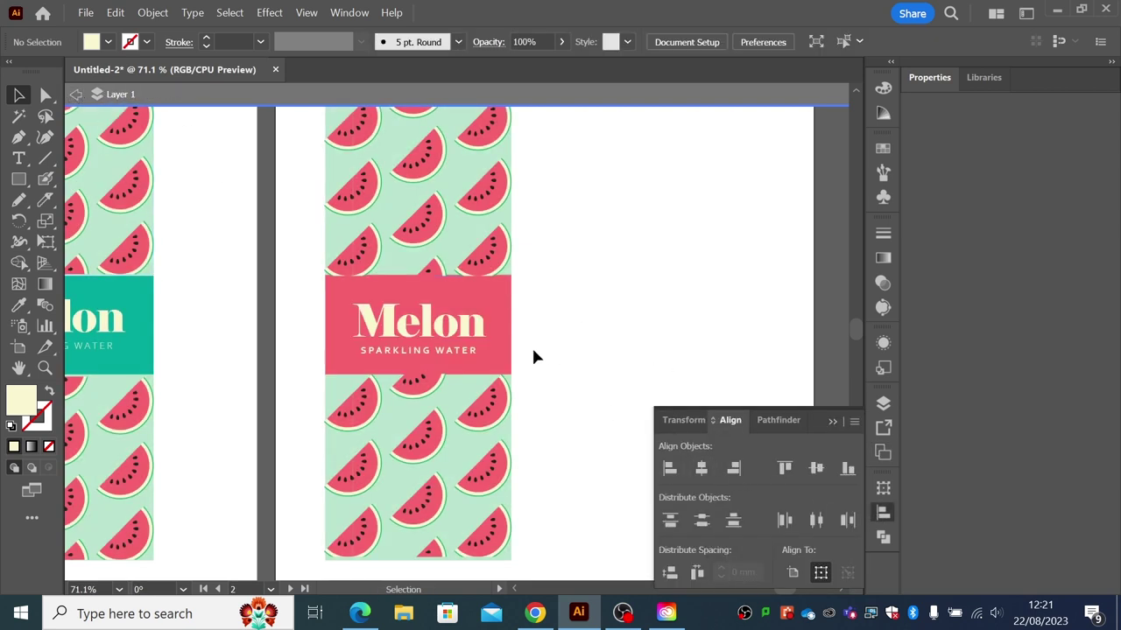
- Move the wordmark group slightly up in the pink band and align it with the band by horizontal centres
left_click(464, 359)
left_click_drag(458, 335, 451, 327)
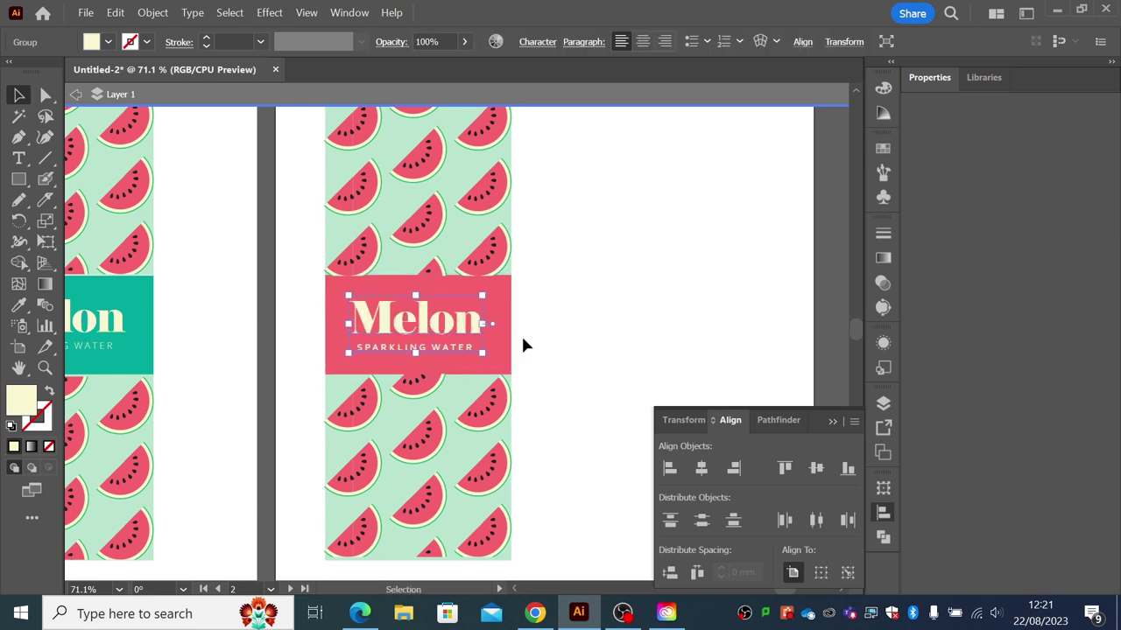
key("Right")
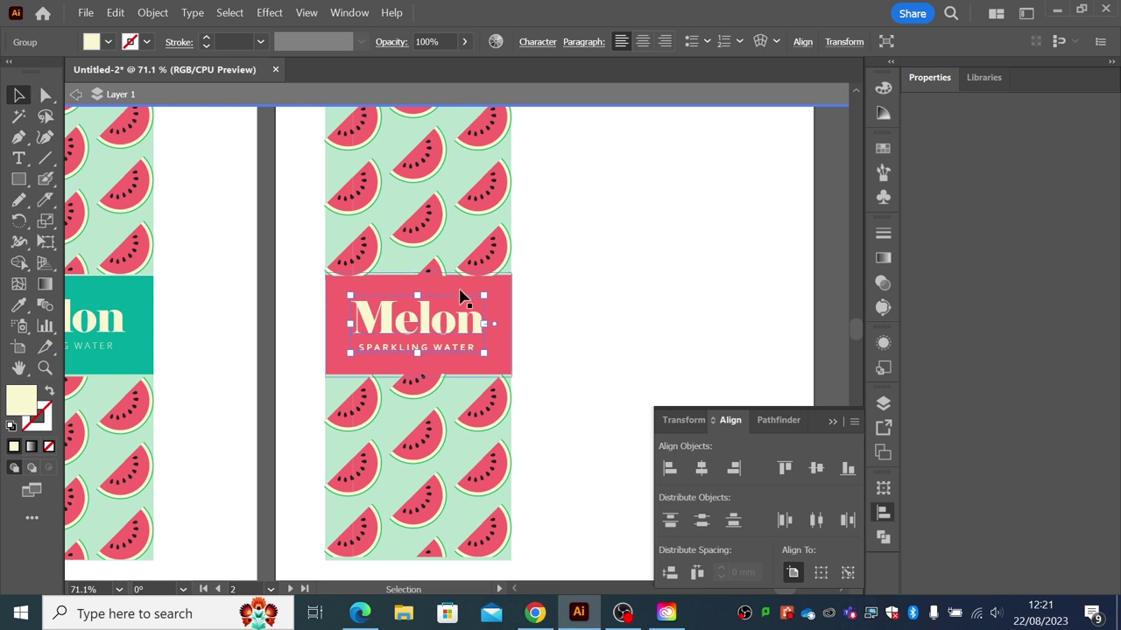
left_click(508, 340, "shift")
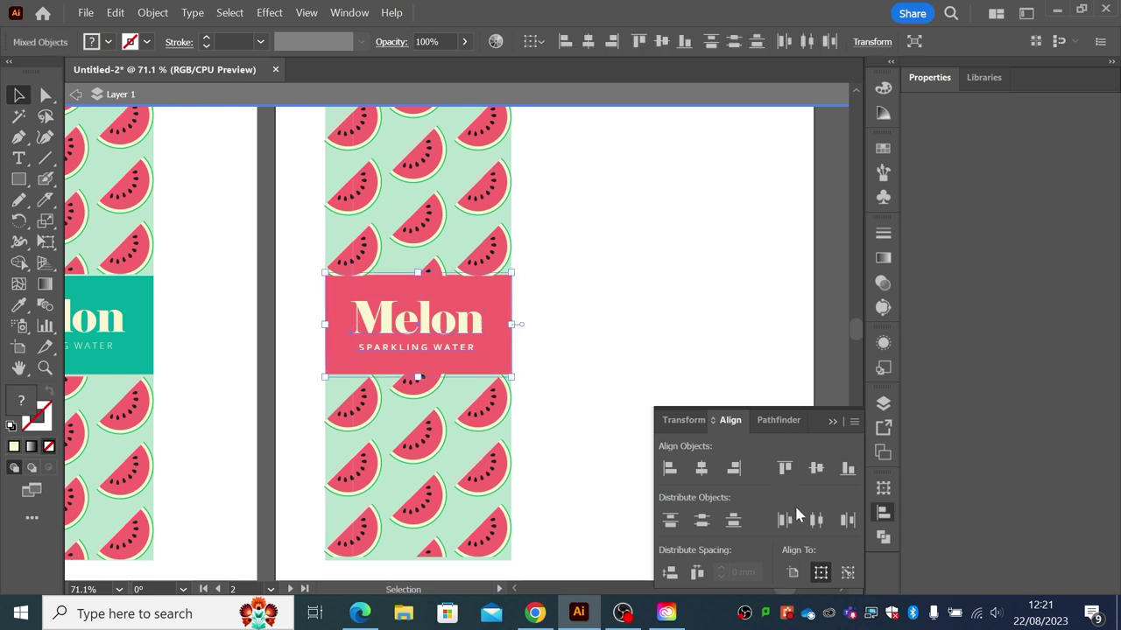
left_click(701, 470)
left_click(615, 385)
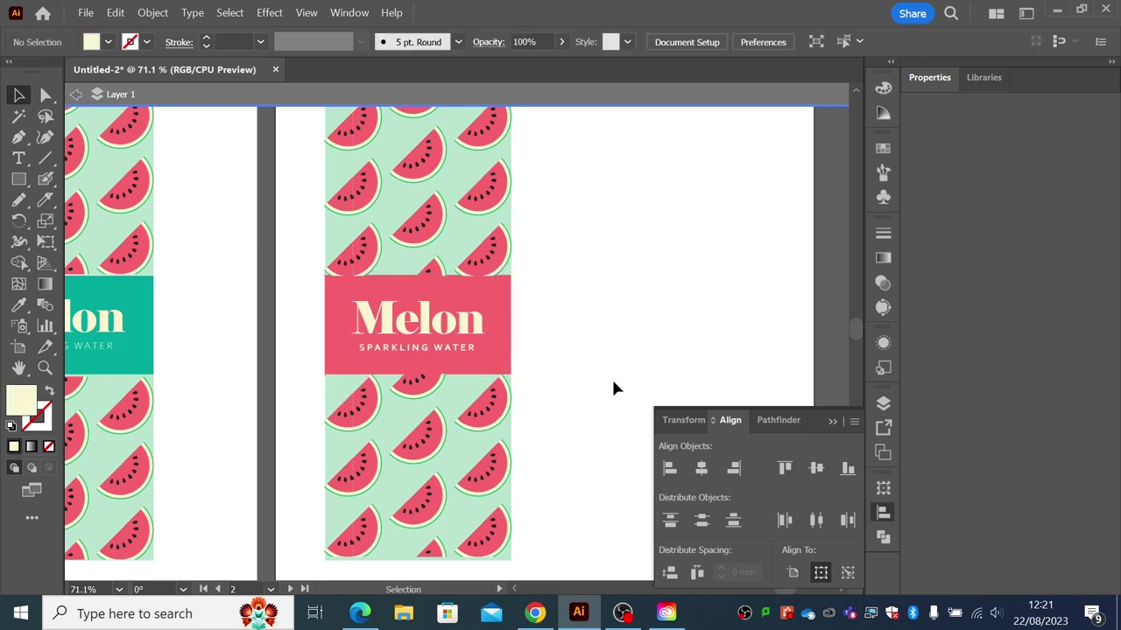
- Leave layer isolation, compare the pink-banded label with the teal-banded one, and examine the pink band's wordmark up close
left_click(45, 368)
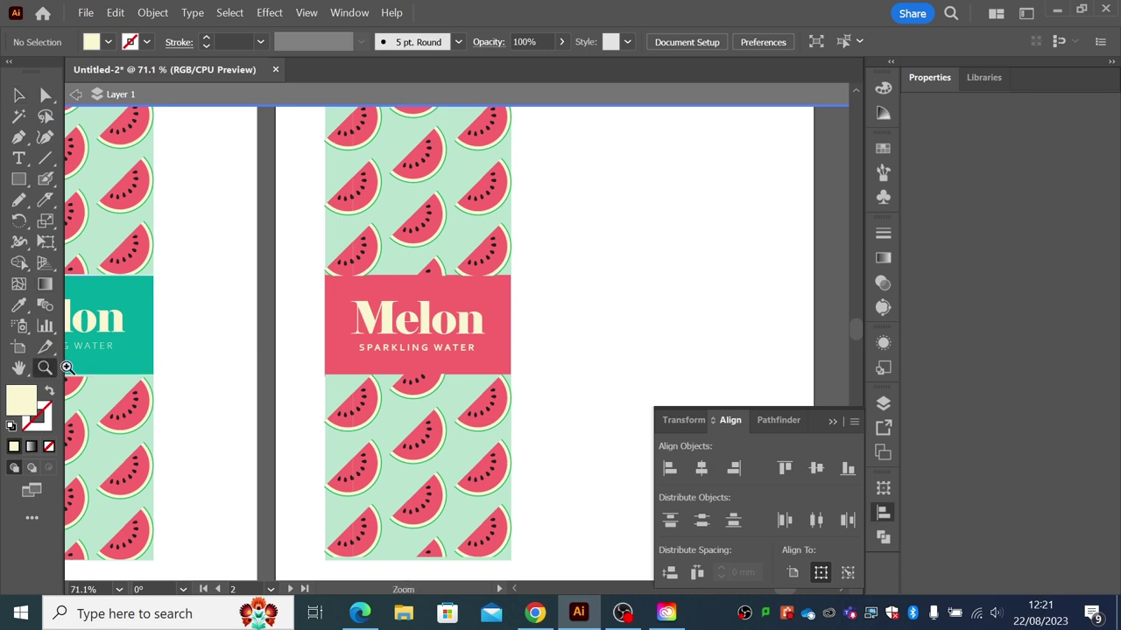
left_click(309, 364, "alt")
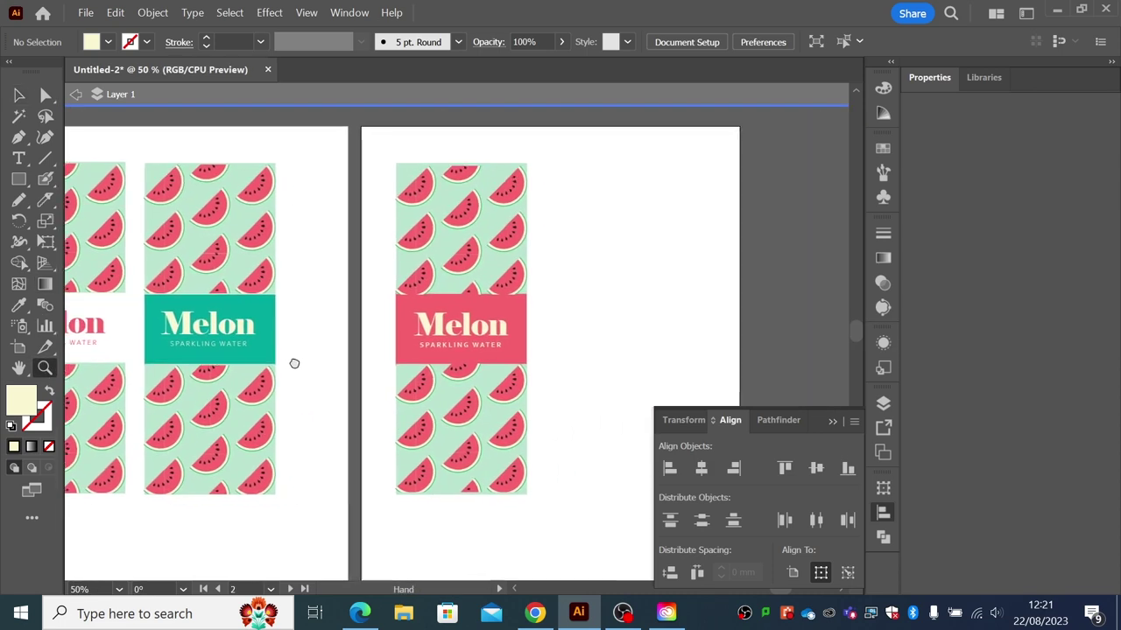
left_click(77, 94)
key("v")
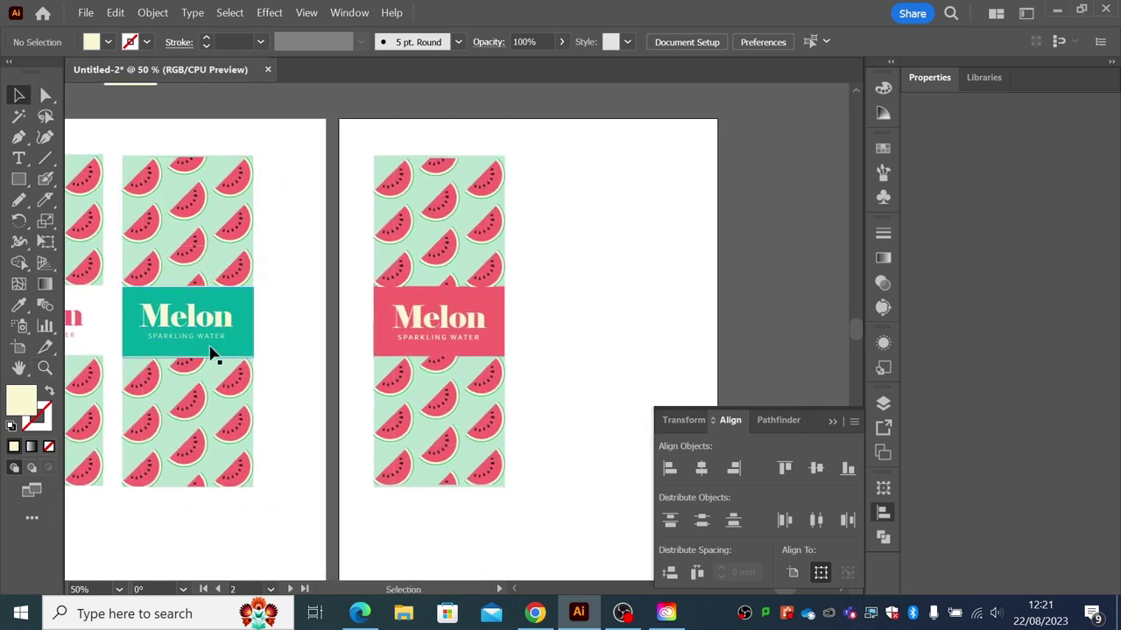
left_click(45, 368)
left_click_drag(366, 268, 527, 417)
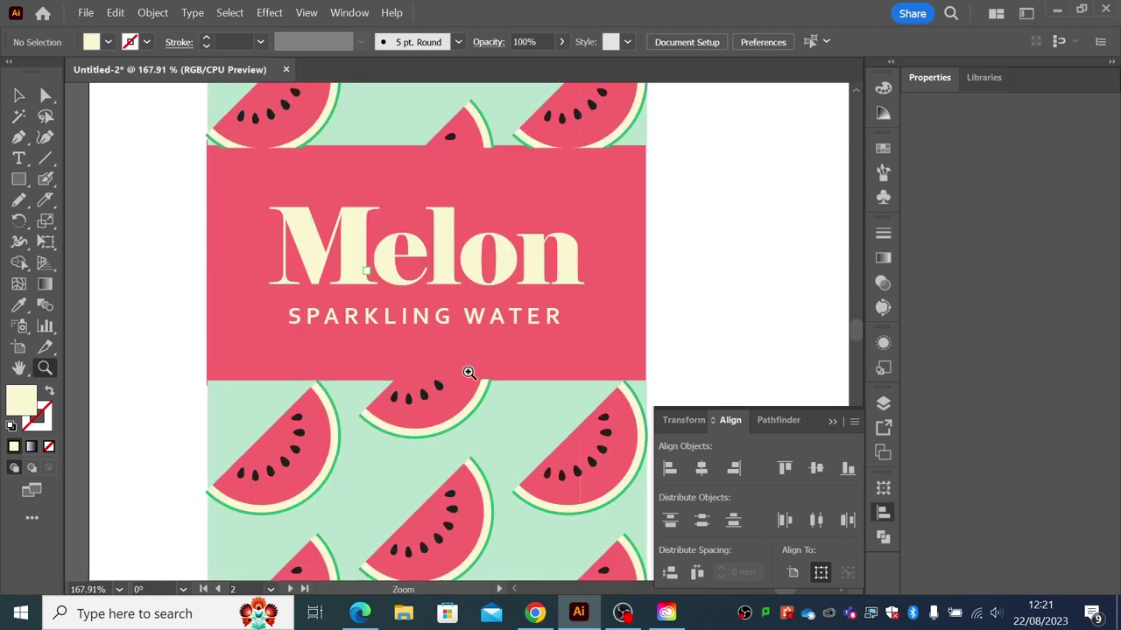
key("v")
- Isolate the wordmark group in the pink band and select its SPARKLING WATER text
left_click(306, 254)
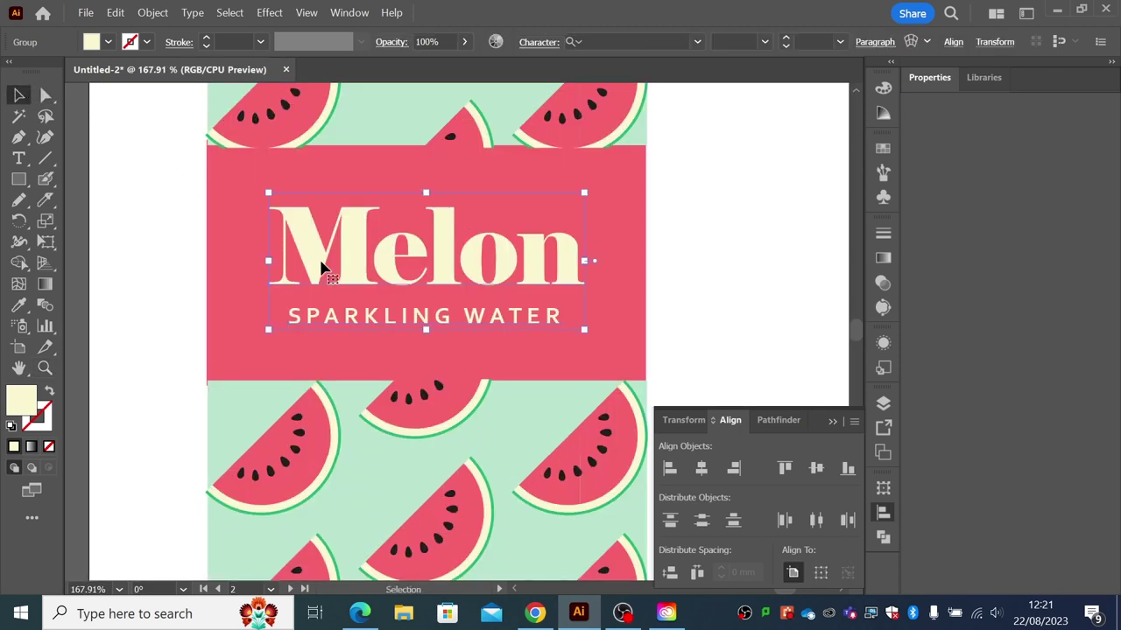
left_click_drag(363, 320, 363, 321)
key("a")
key("v")
double_click(350, 321)
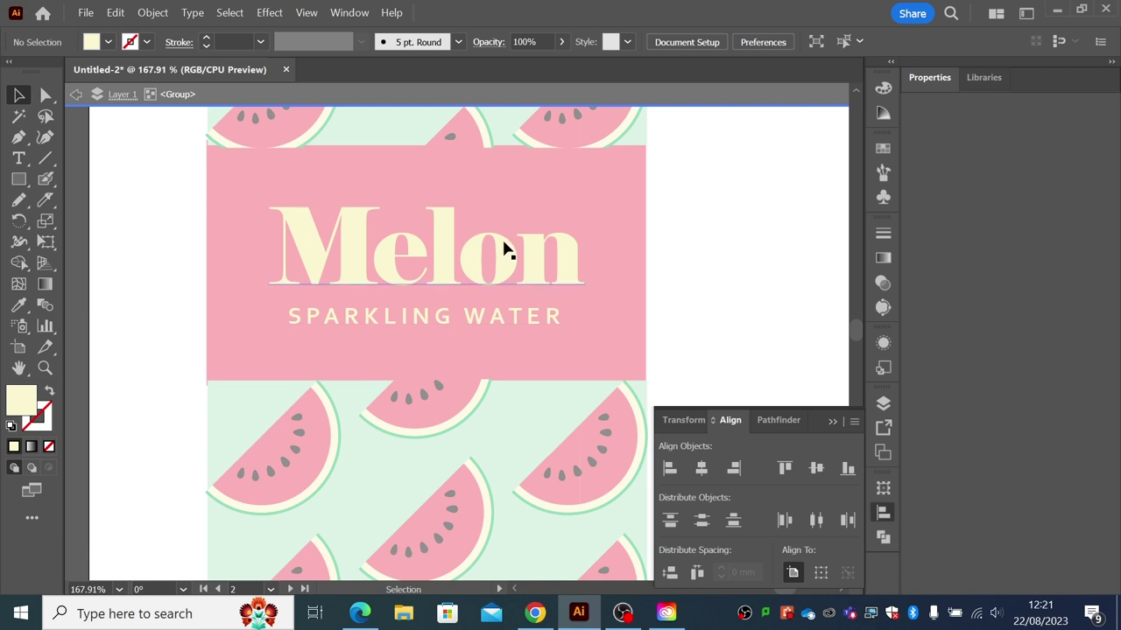
left_click(378, 321)
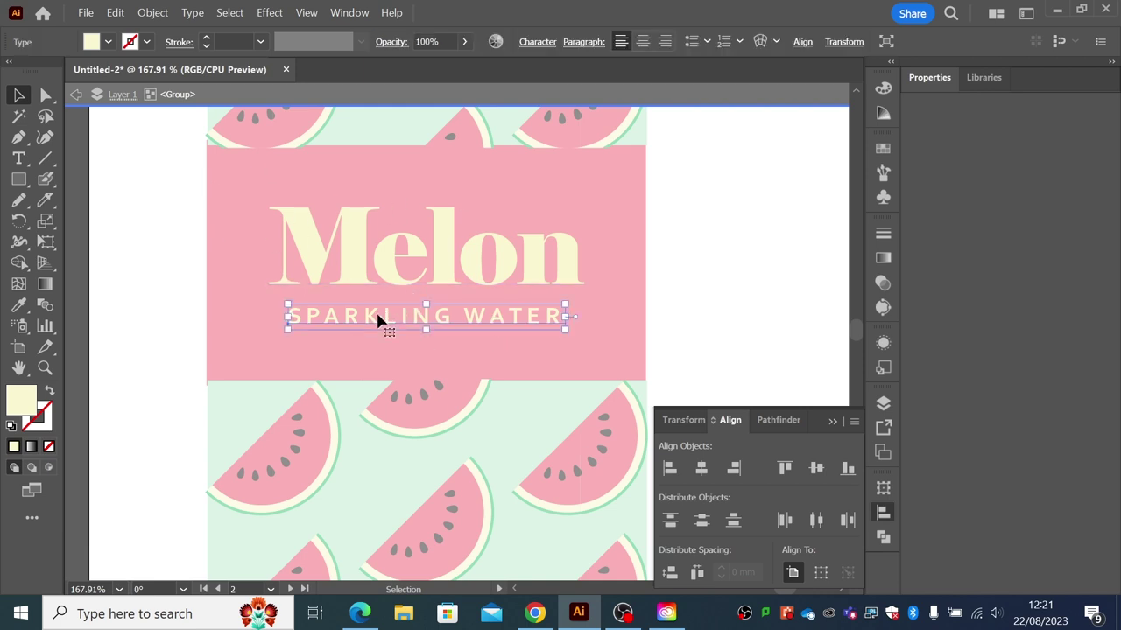
left_click(383, 267)
left_click(388, 320)
left_click(385, 267)
left_click_drag(388, 322, 385, 315)
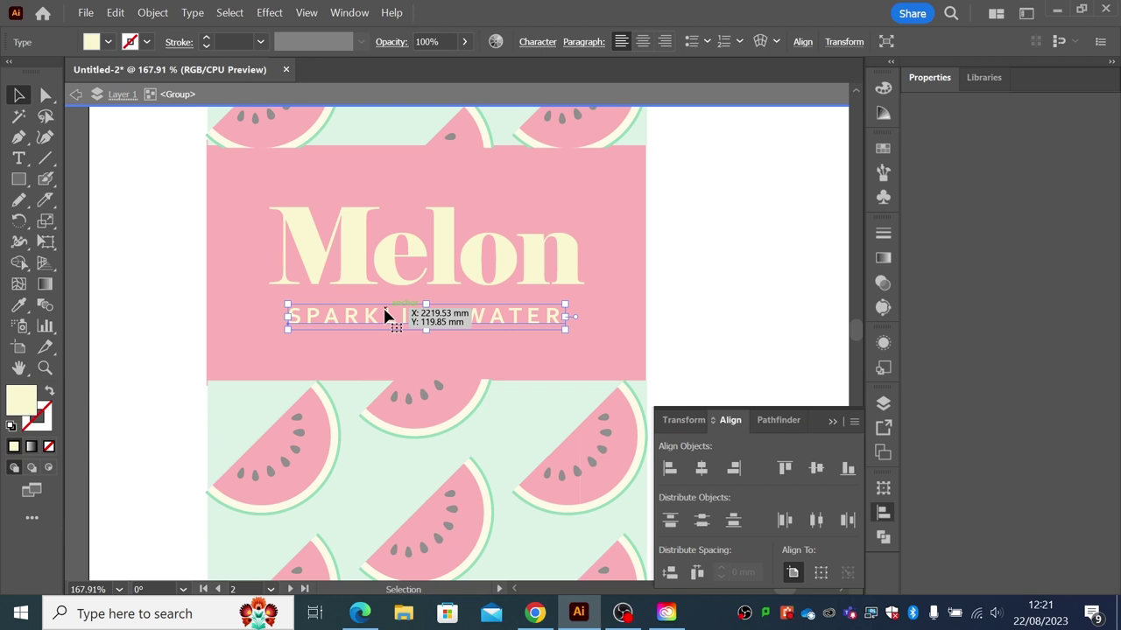
left_click_drag(385, 315, 385, 315)
- Try a teal fill on the SPARKLING WATER text, undo it, and leave the group's isolation mode
left_click(125, 45)
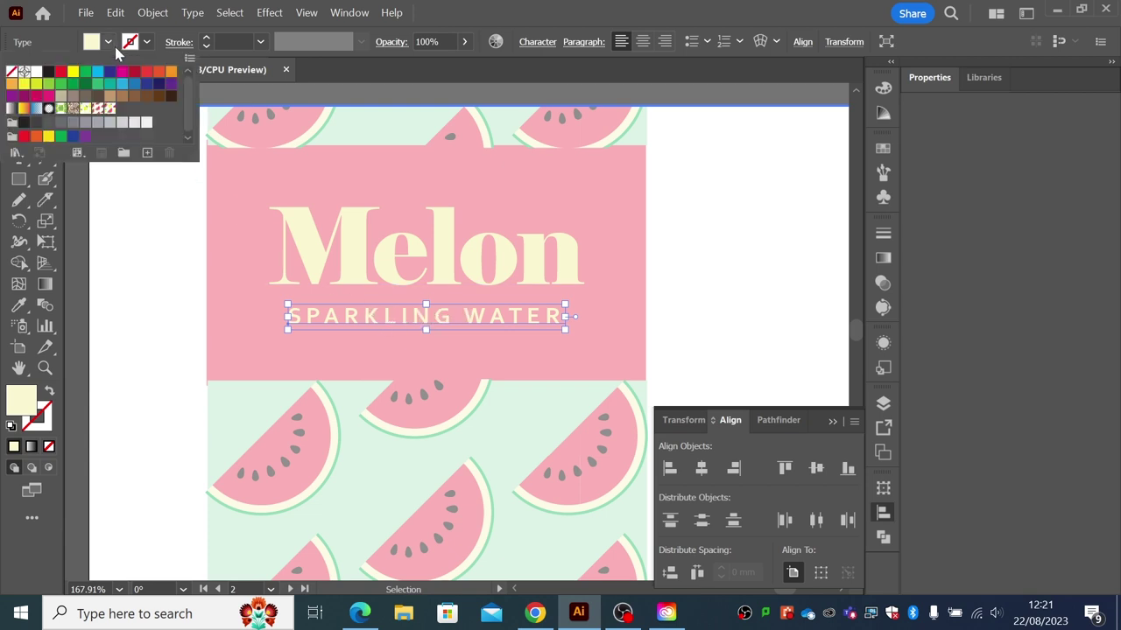
left_click(107, 90)
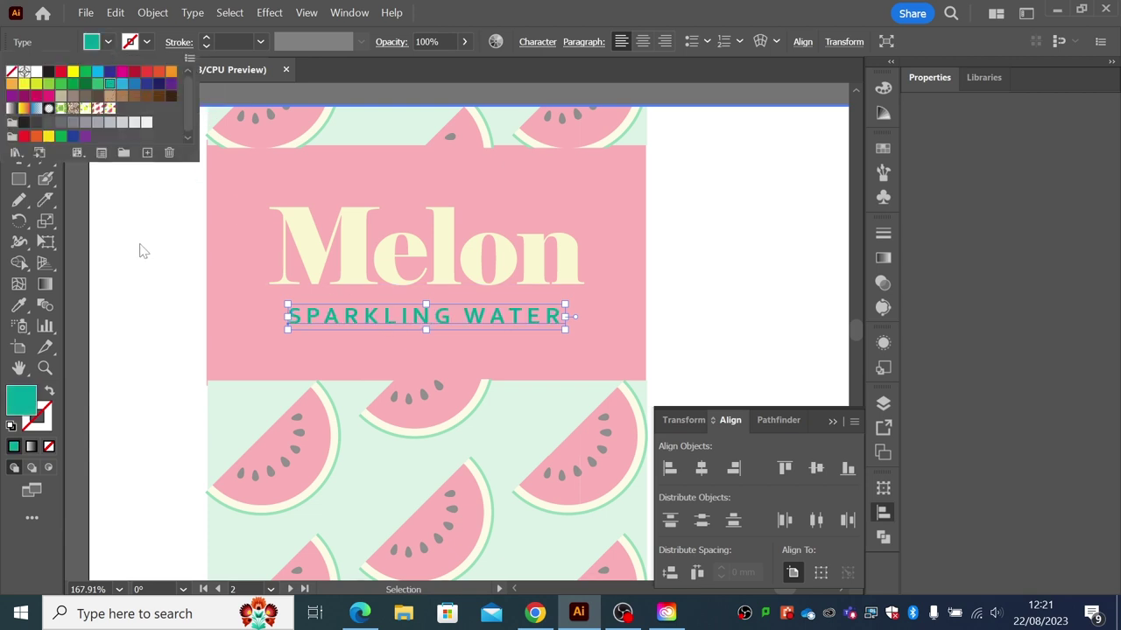
left_click(79, 95)
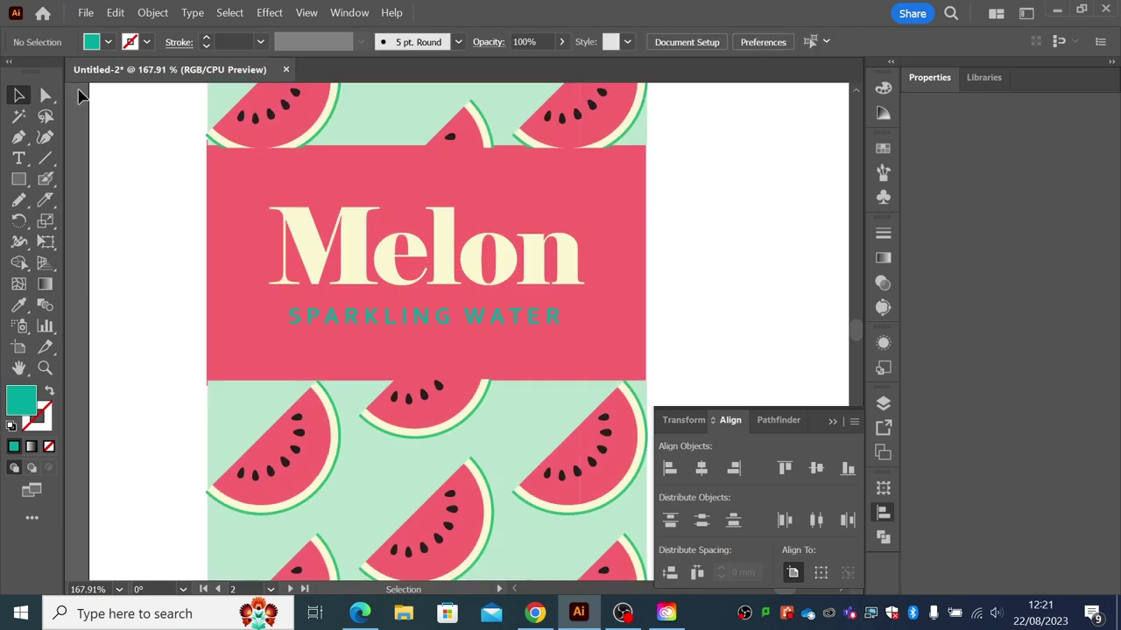
key("ctrl+z")
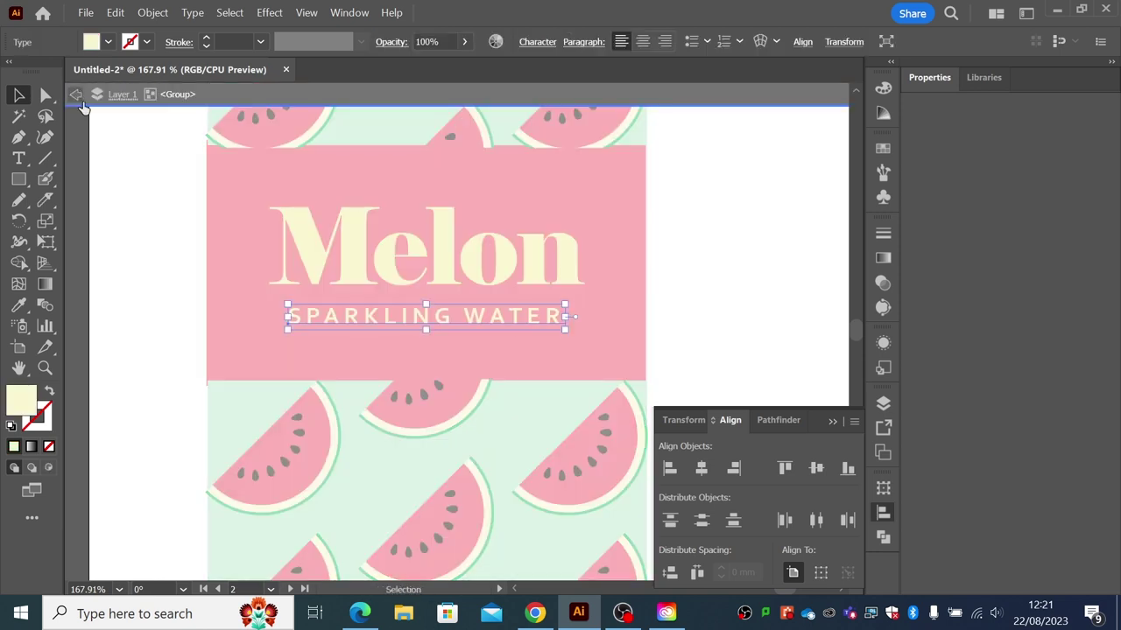
left_click(79, 94)
left_click(80, 103)
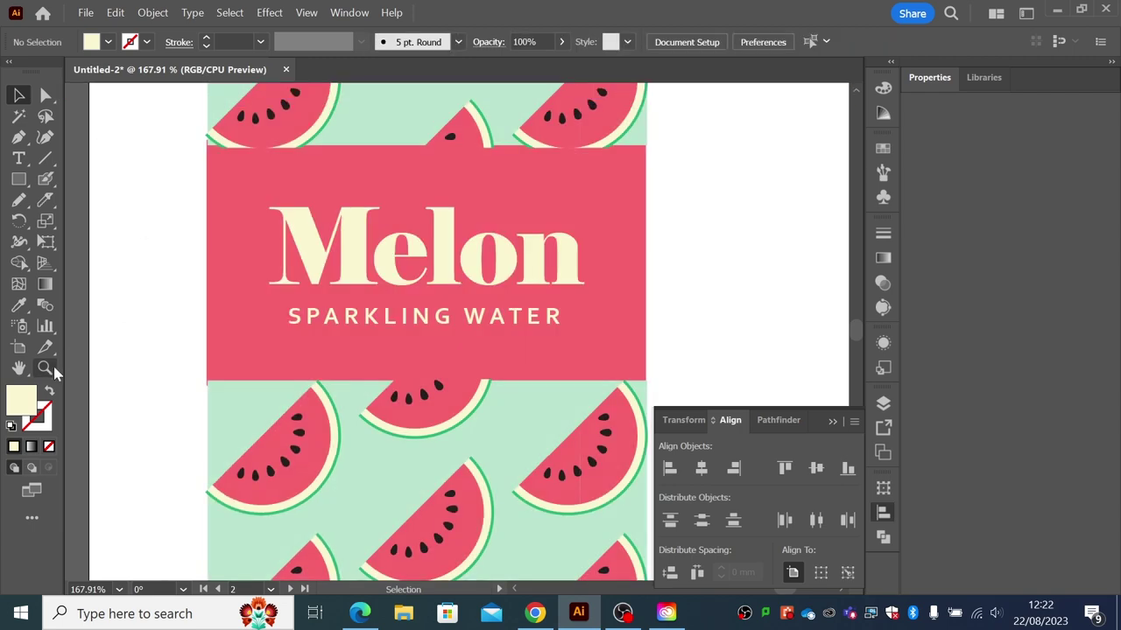
- Compare the white-, teal- and pink-banded labels side by side at 50% zoom
left_click(45, 368)
left_click(386, 346, "alt")
left_click(407, 348, "alt")
left_click(406, 347, "alt")
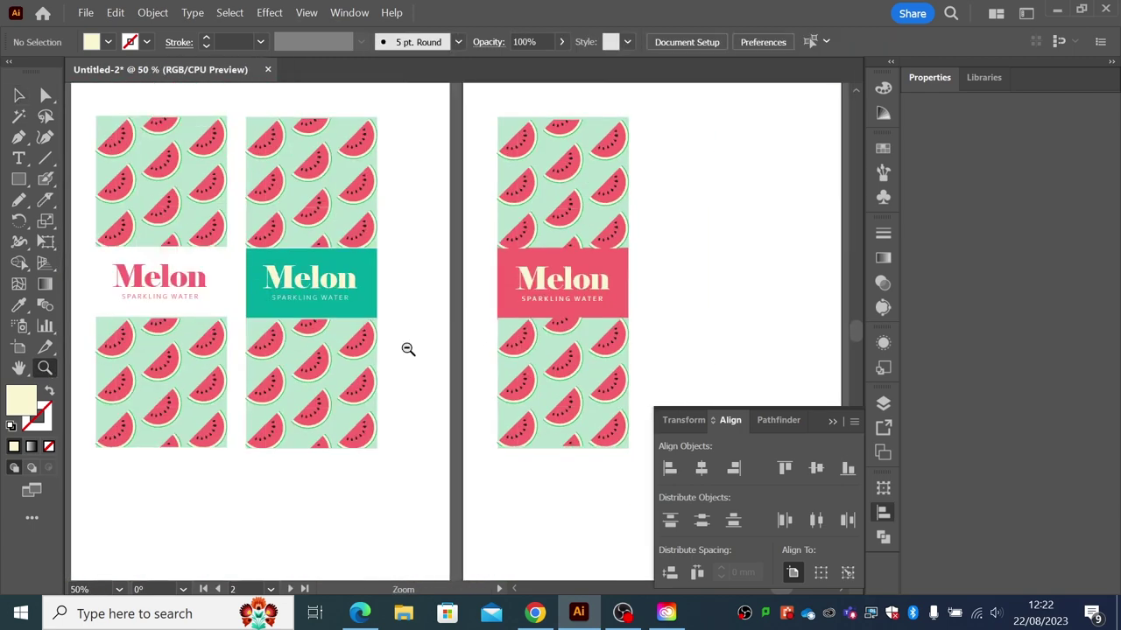
left_click(18, 95)
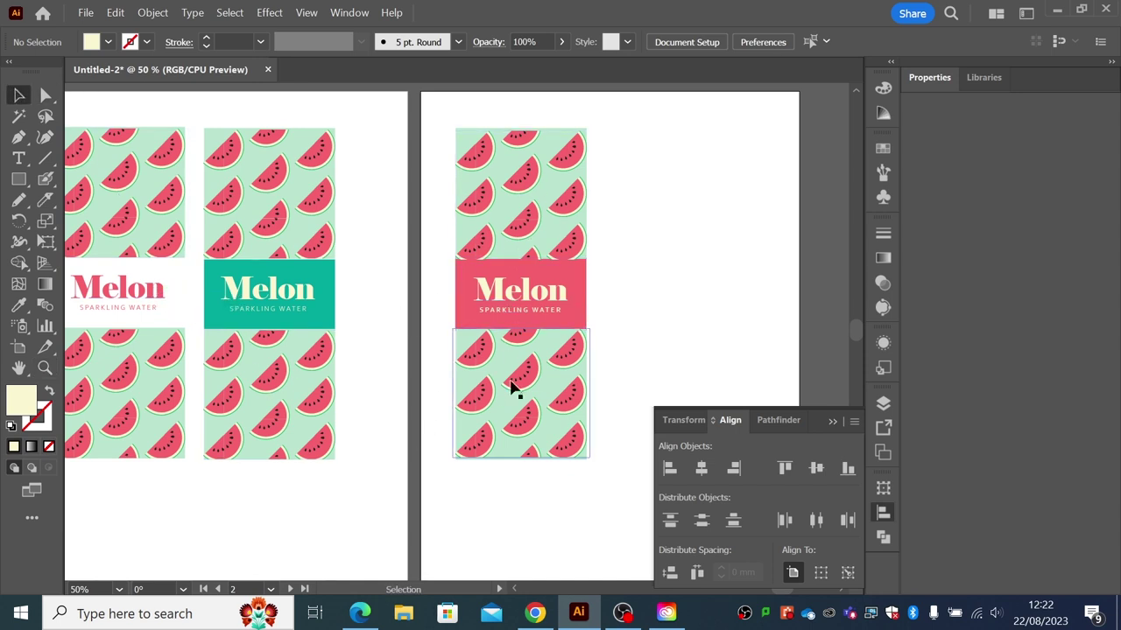
- Switch to Chrome, search Google Images for "sainsburys logo" in a new tab, and look through the logo results
left_click(536, 611)
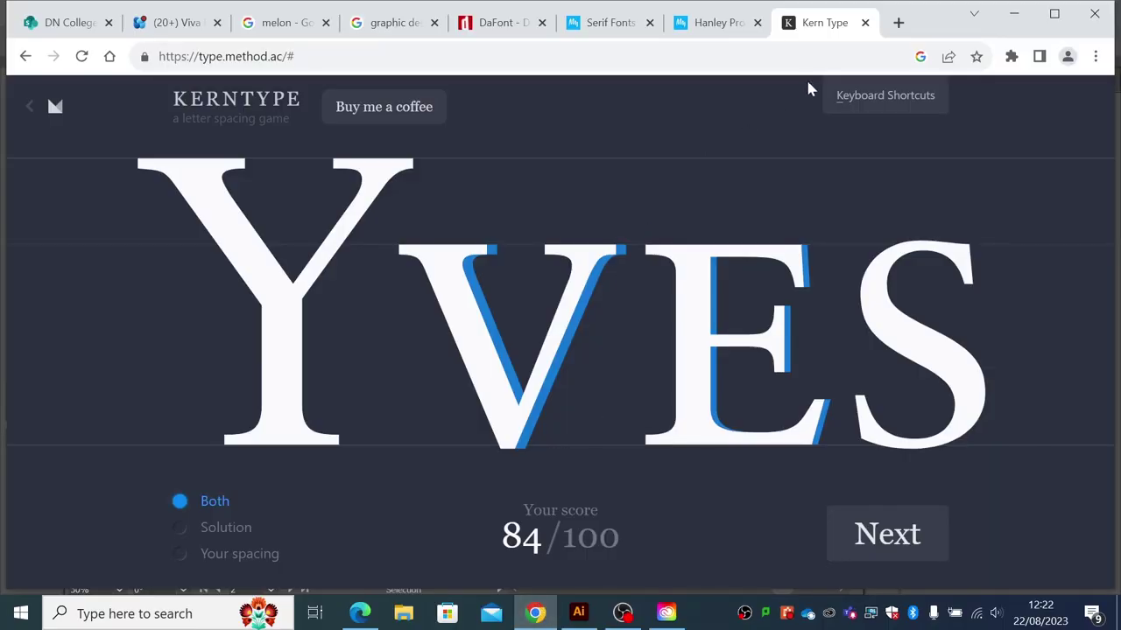
left_click(898, 23)
left_click(525, 353)
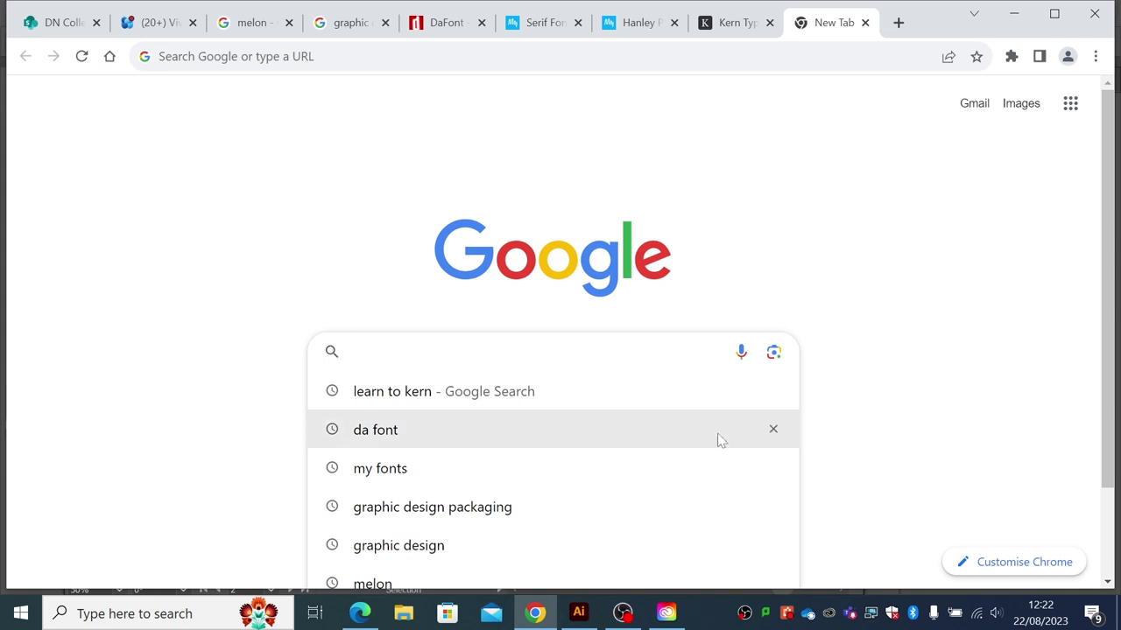
type("sai")
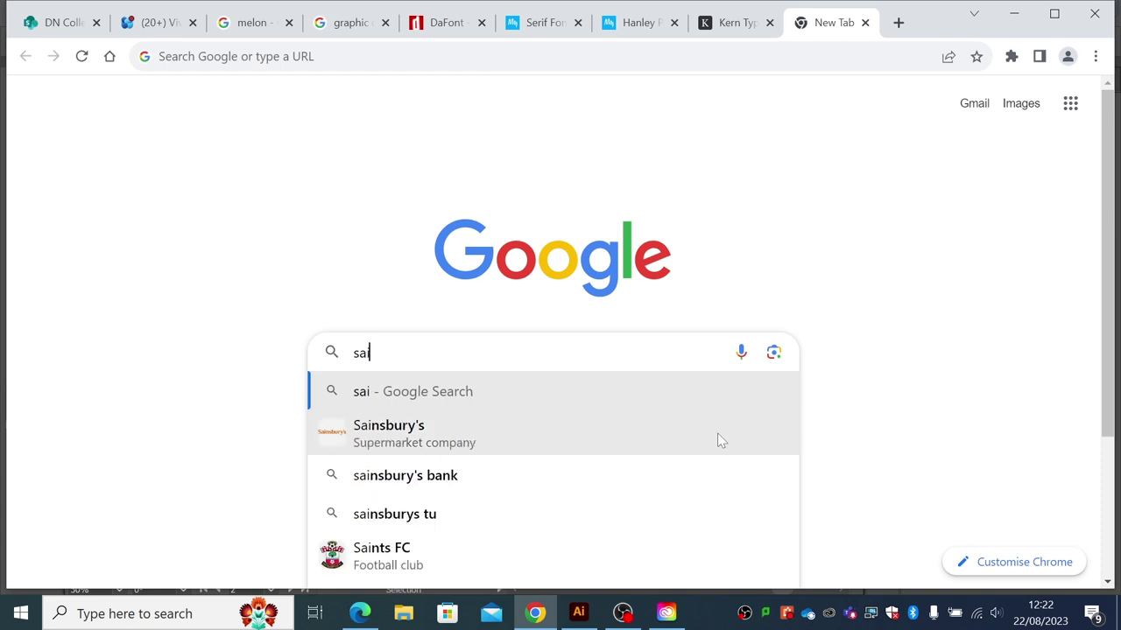
type("nsbury")
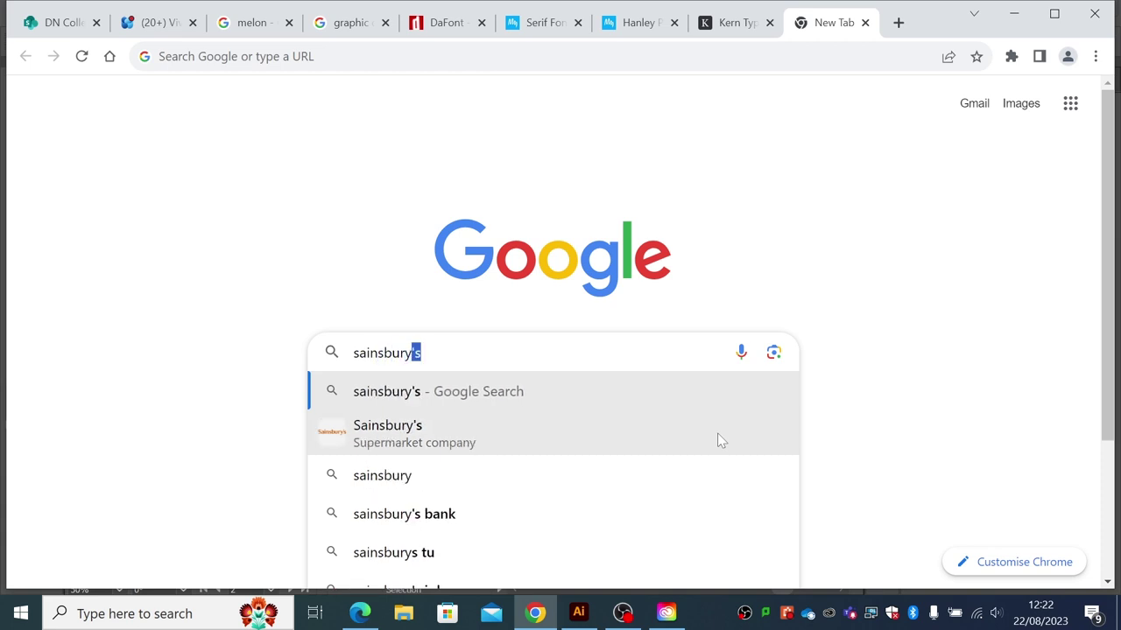
type("s logo")
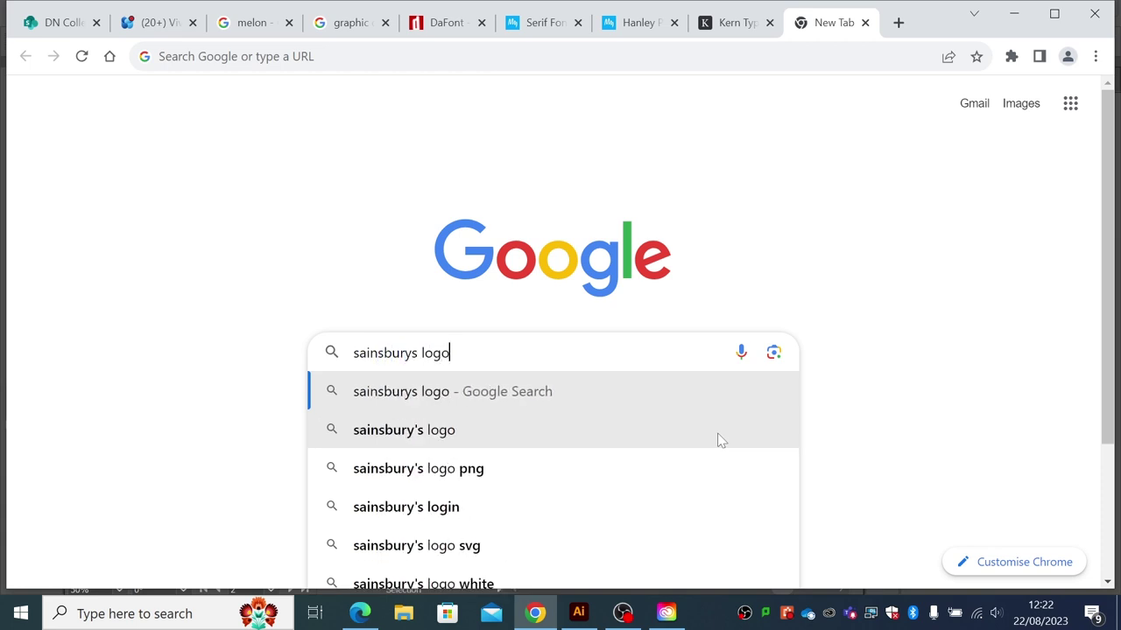
key("Return")
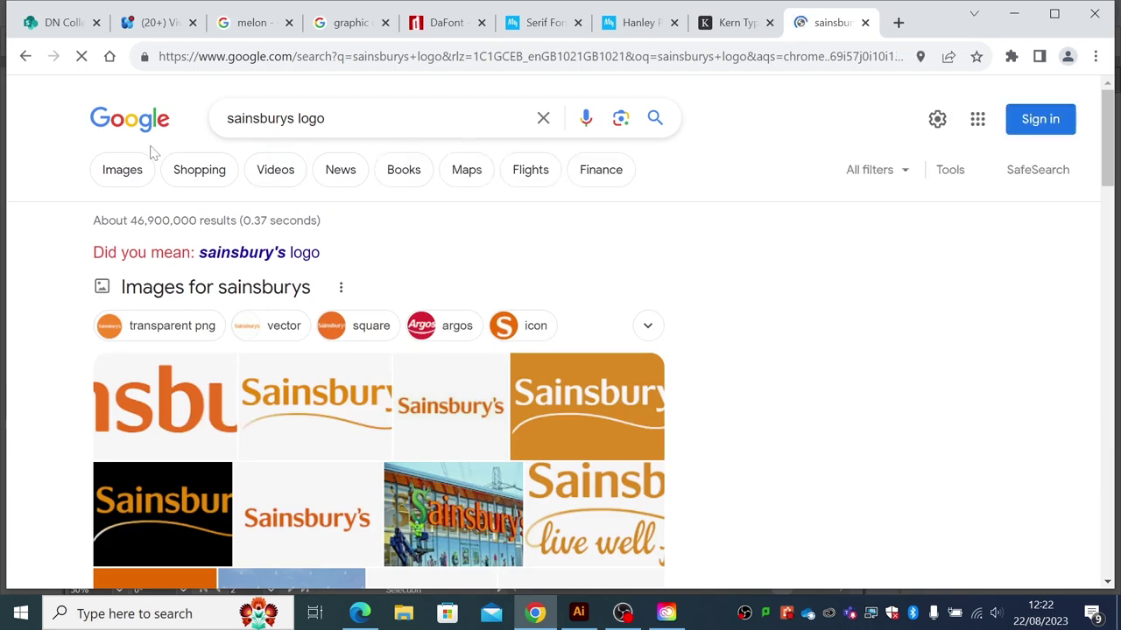
left_click(124, 171)
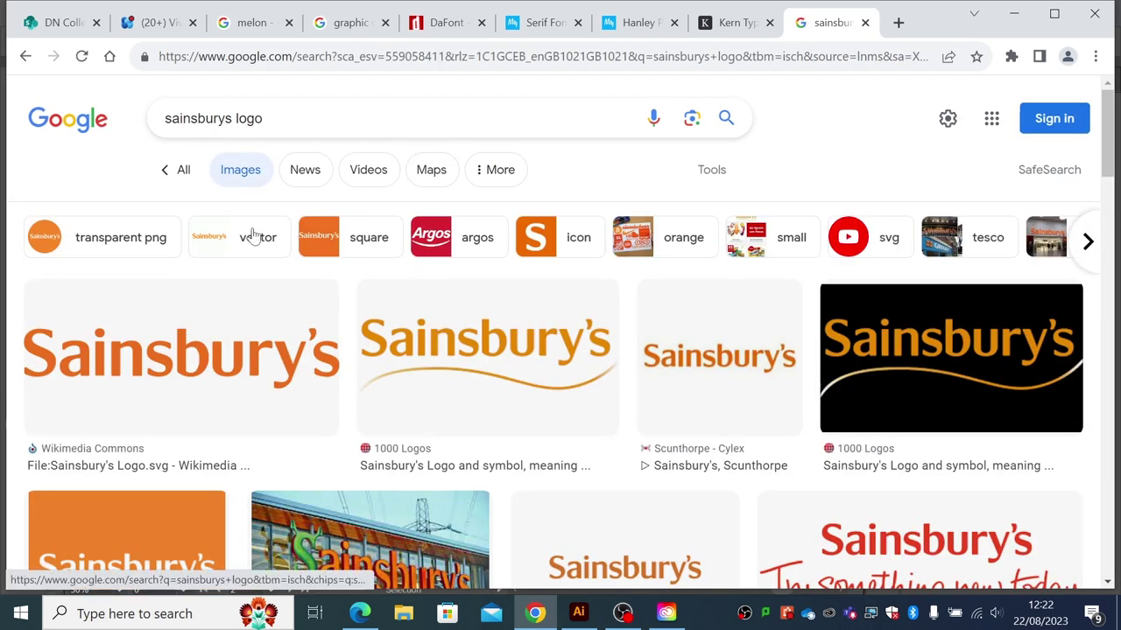
scroll(343, 301, "down", 2)
scroll(344, 301, "down", 4)
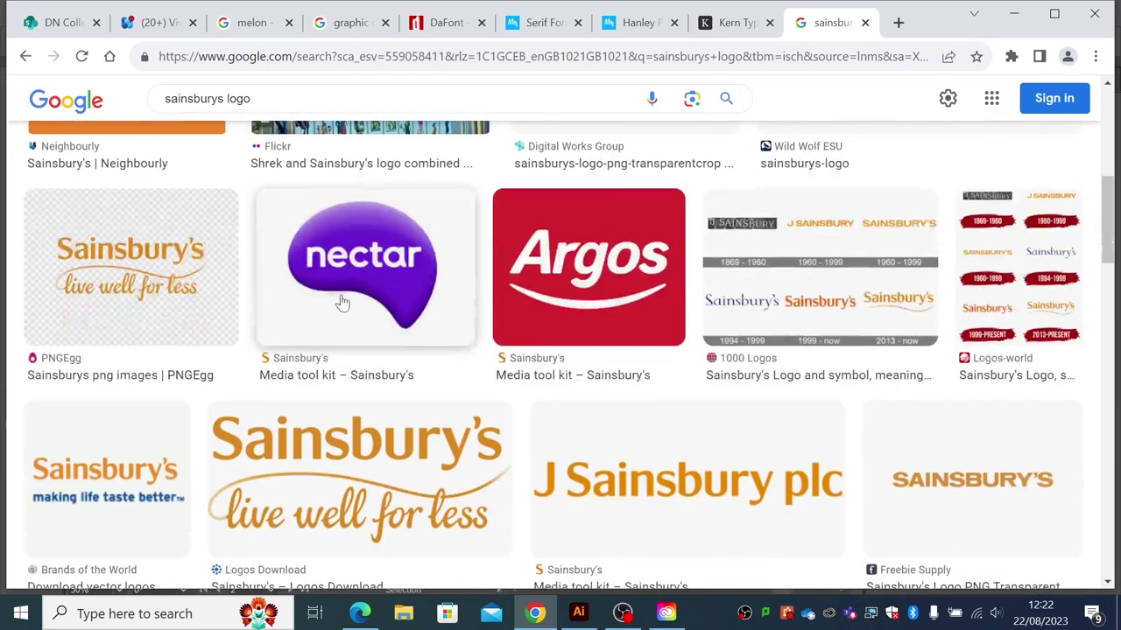
scroll(344, 301, "down", 6)
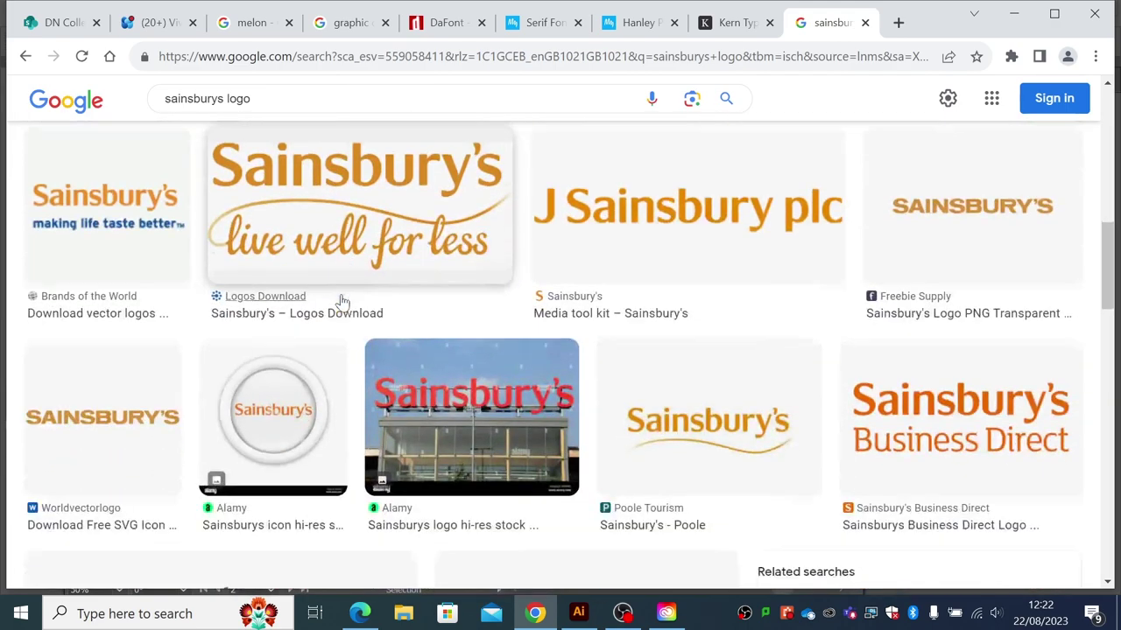
scroll(343, 301, "up", 15)
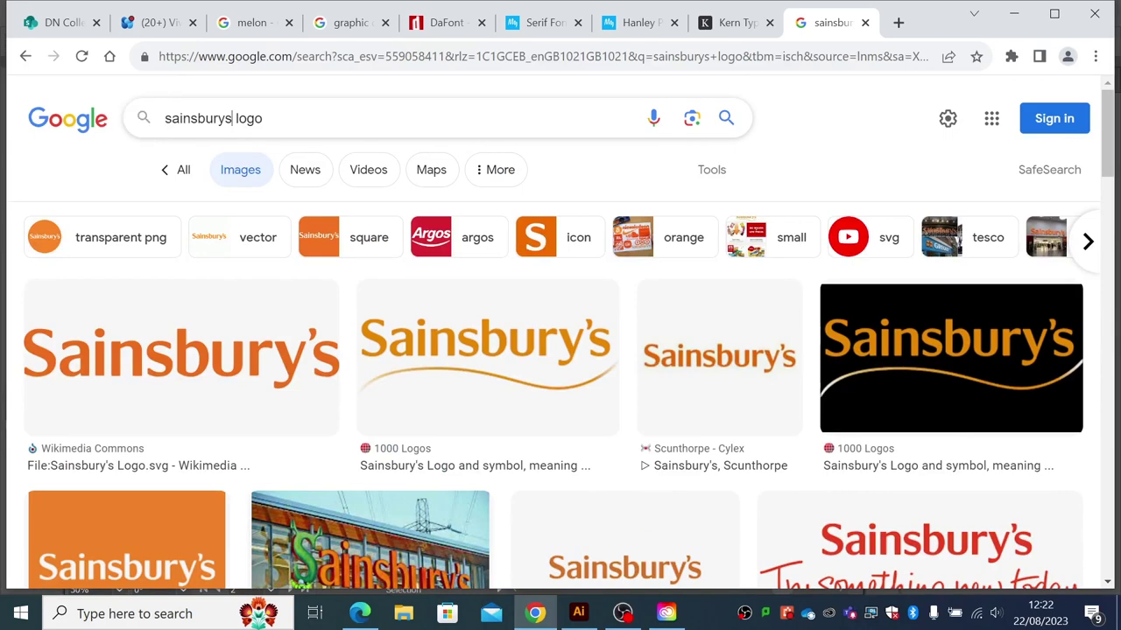
- Search Google Images for "marks and spencer logo" and look through the logo results
double_click(135, 128)
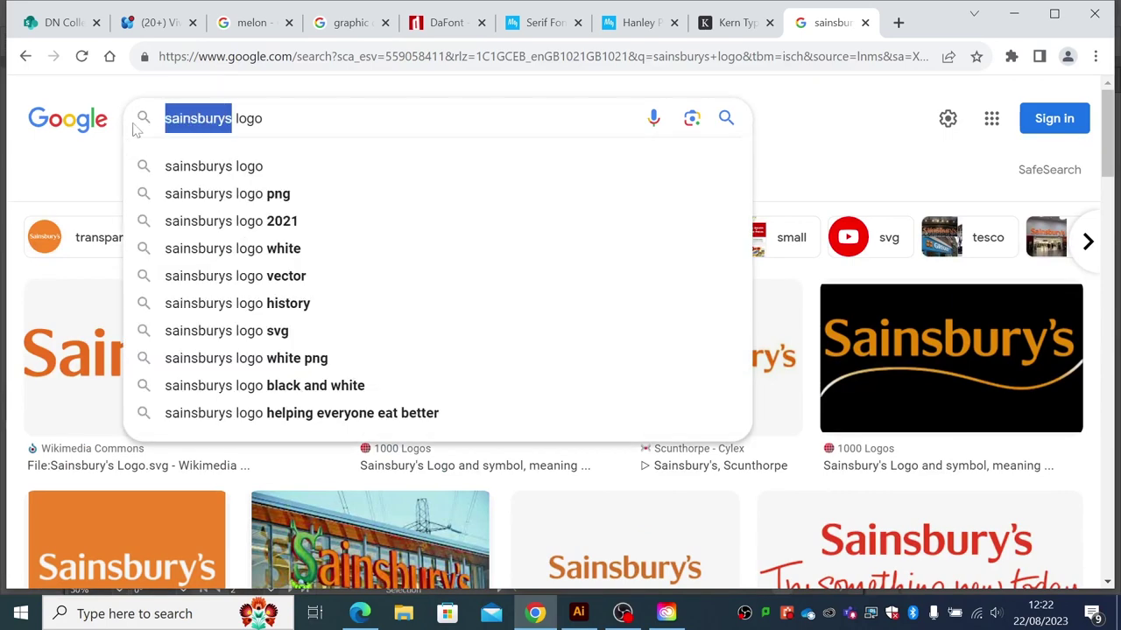
type("mar")
type("ks and spence")
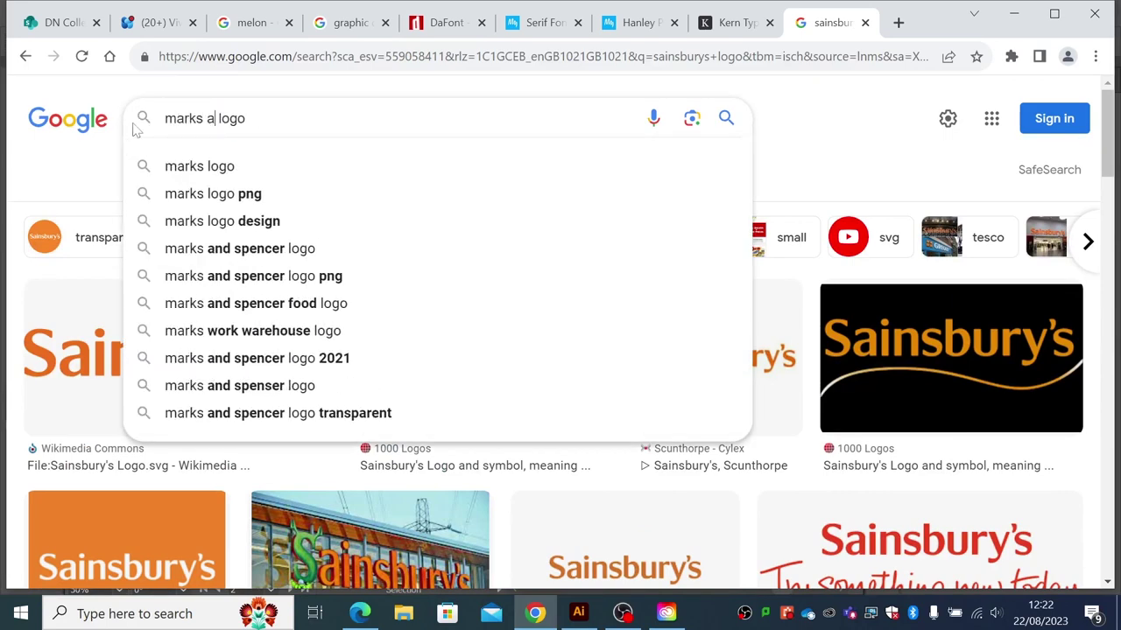
type("r")
key("Return")
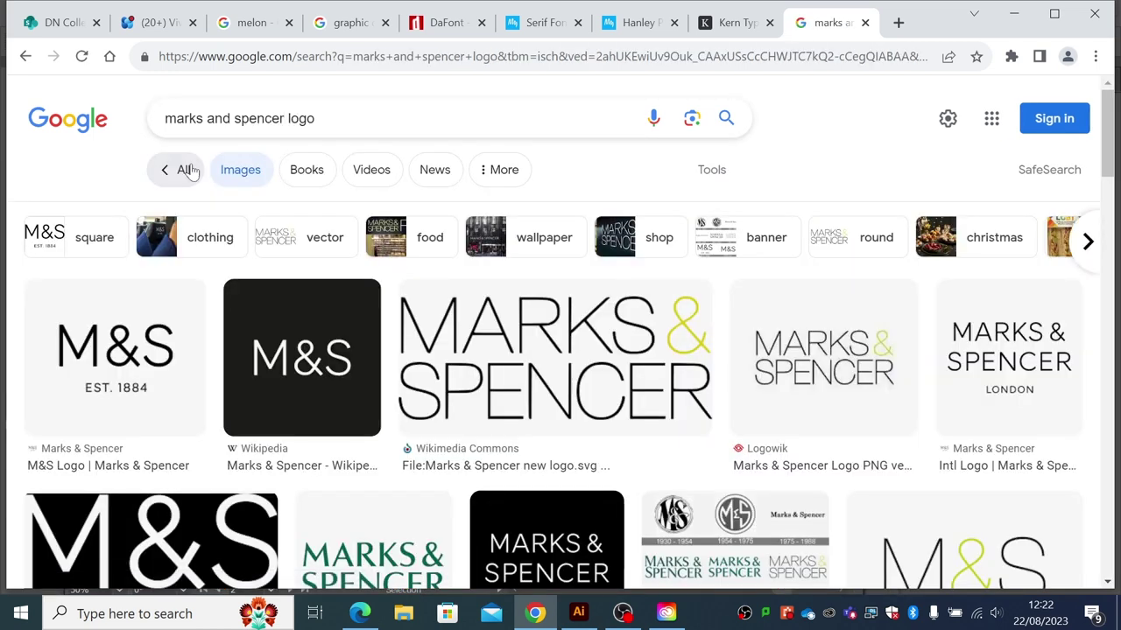
scroll(430, 292, "down", 3)
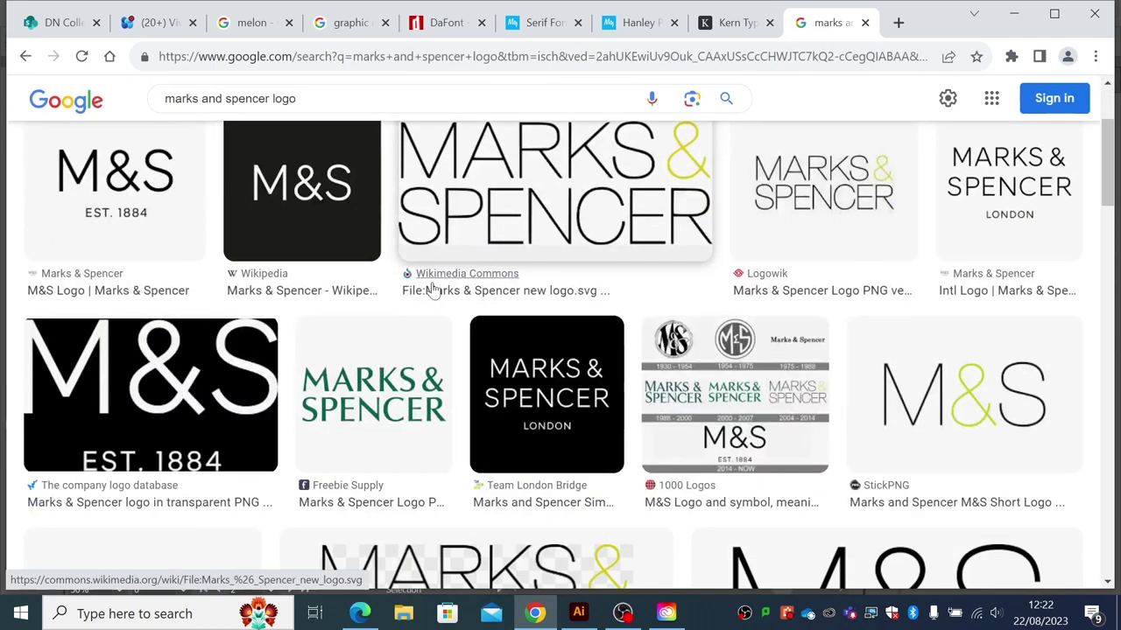
scroll(430, 293, "down", 1)
scroll(432, 290, "down", 1)
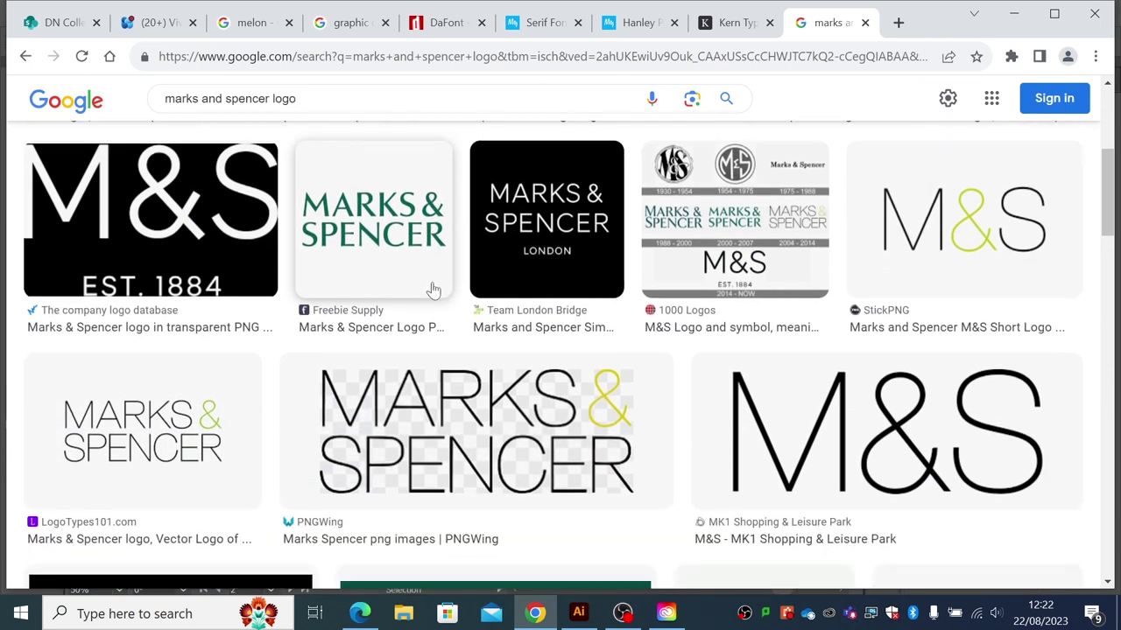
- Copy the white-on-black MARKS & SPENCER LONDON logo image and paste it into the label document in Illustrator
left_click(531, 267)
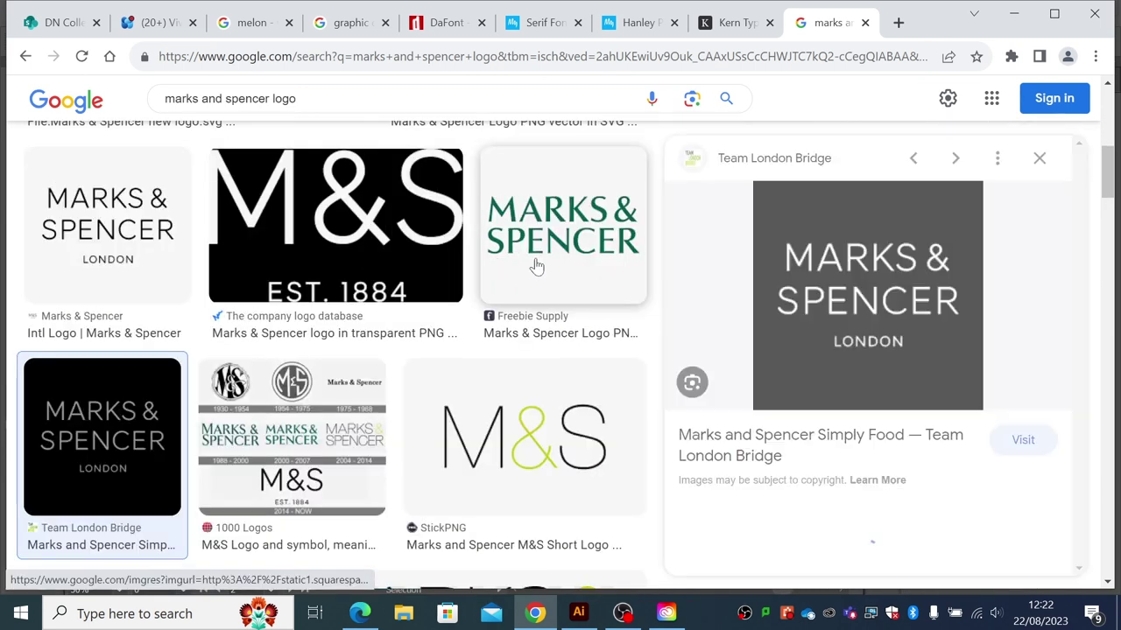
right_click(841, 341)
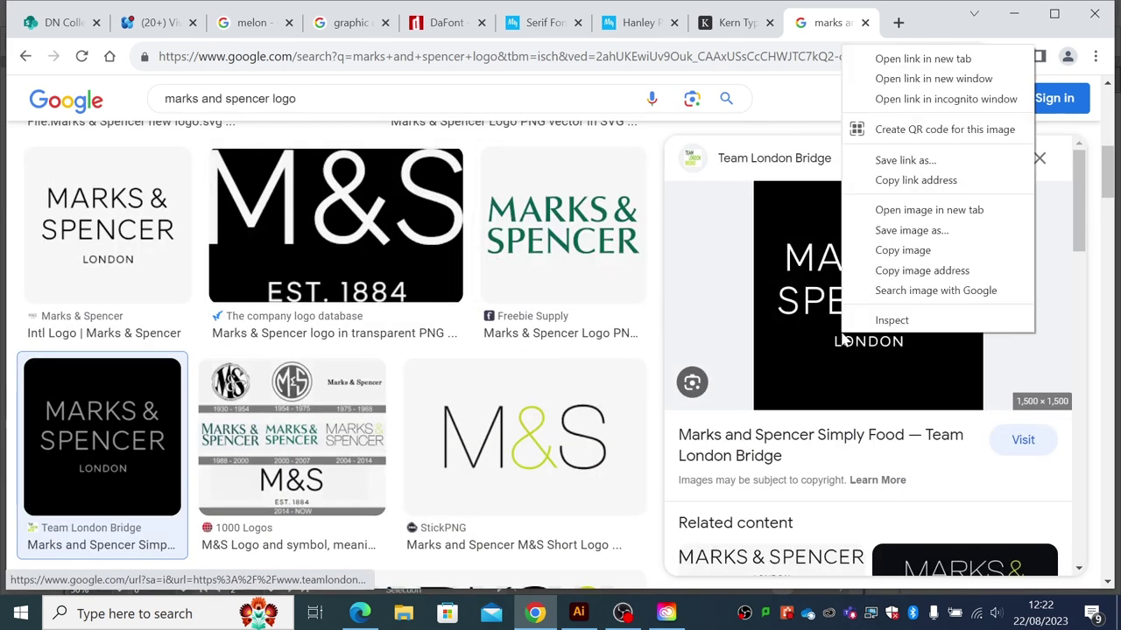
left_click(902, 251)
left_click(578, 613)
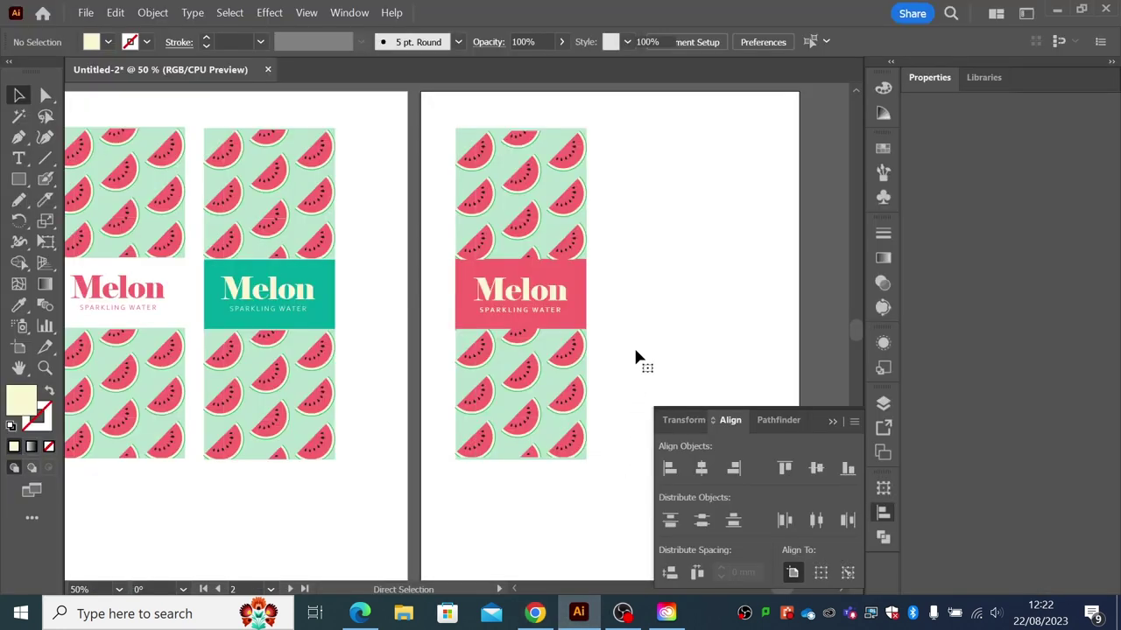
key("ctrl+v")
left_click_drag(345, 263, 372, 289)
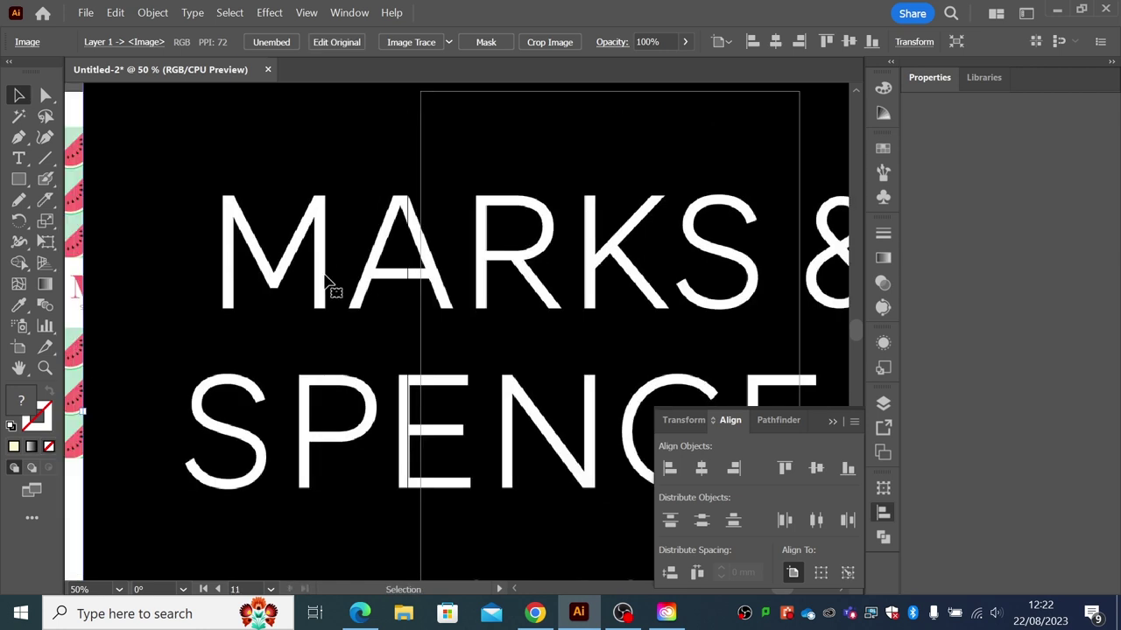
- Scale the pasted MARKS & SPENCER LONDON logo image uniformly to 20%
left_click(46, 368)
left_click(358, 326, "alt")
left_click_drag(429, 312, 350, 326)
left_click(388, 304, "alt")
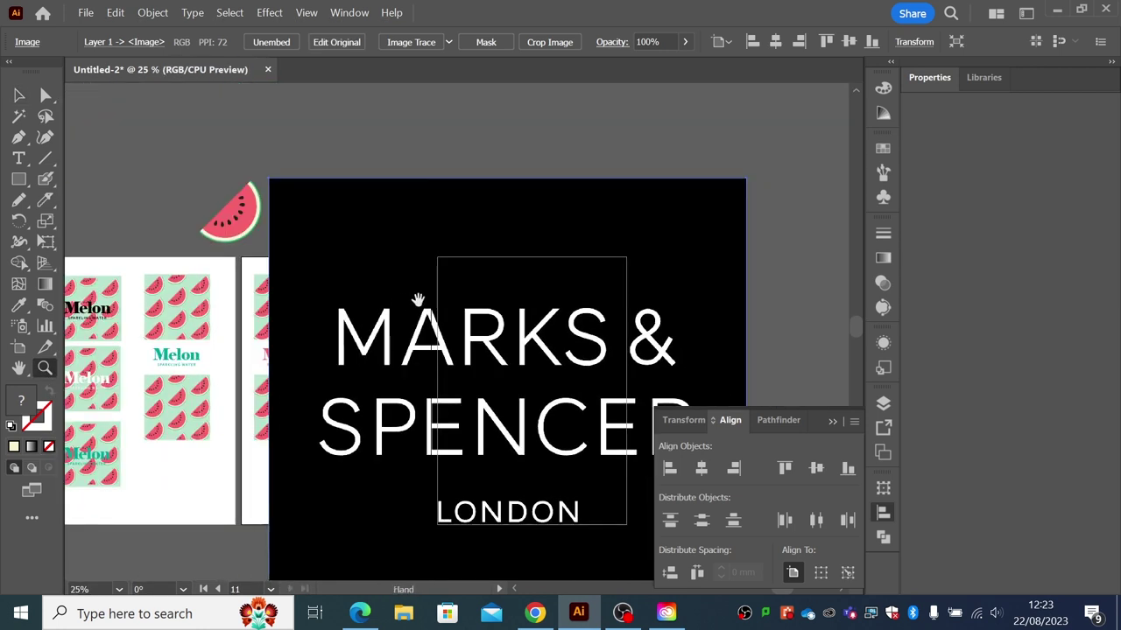
left_click_drag(415, 295, 338, 230)
key("v")
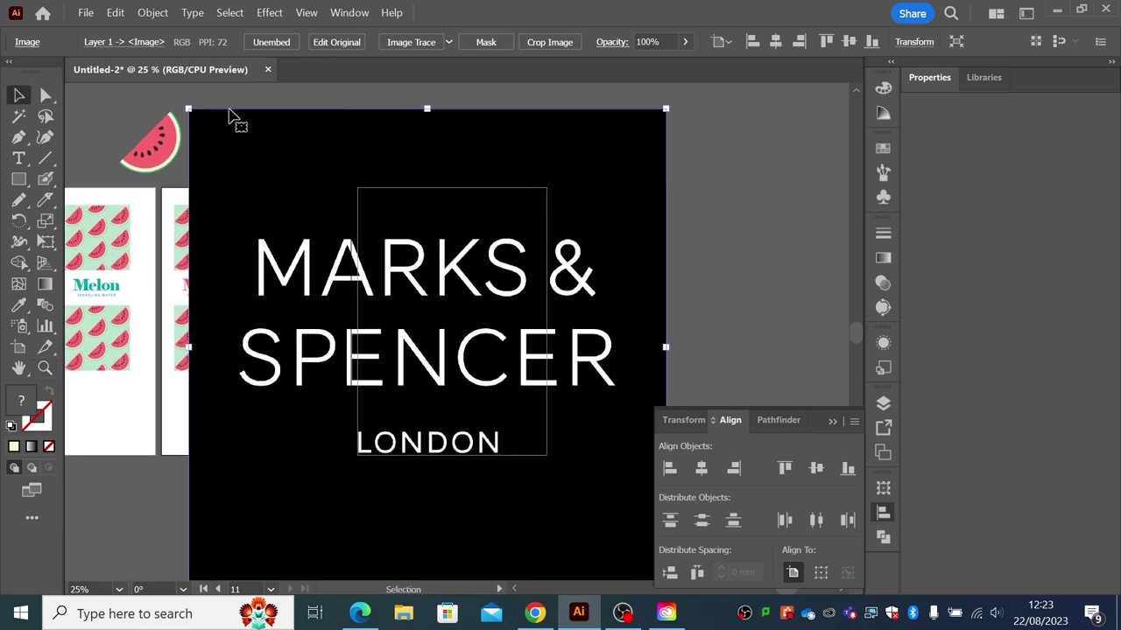
left_click(153, 12)
mouse_move(305, 45)
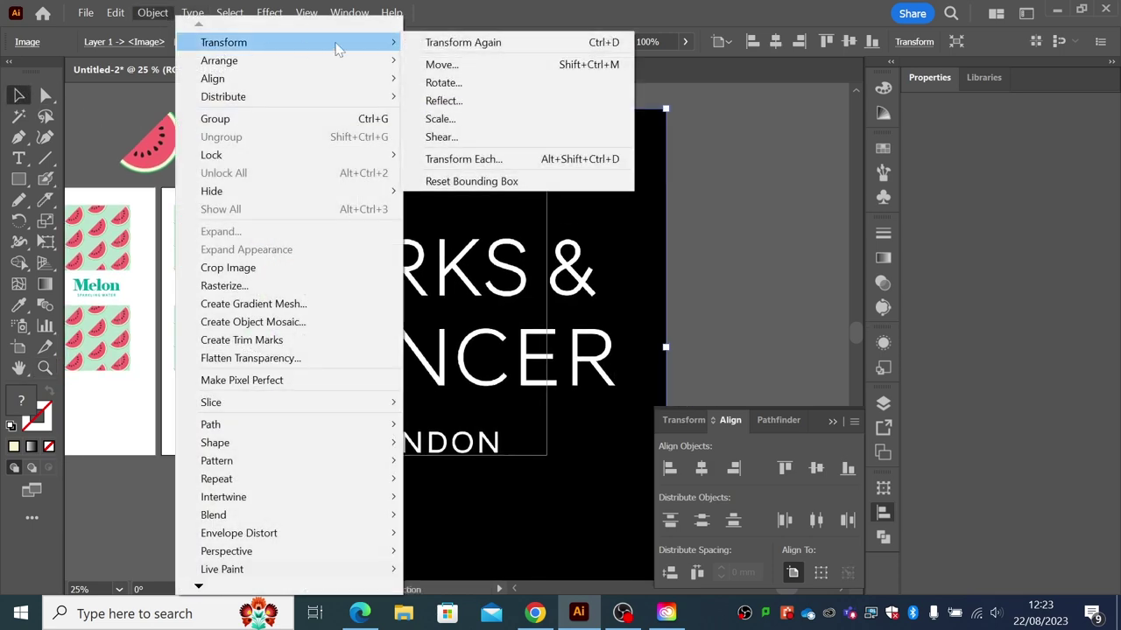
left_click(438, 119)
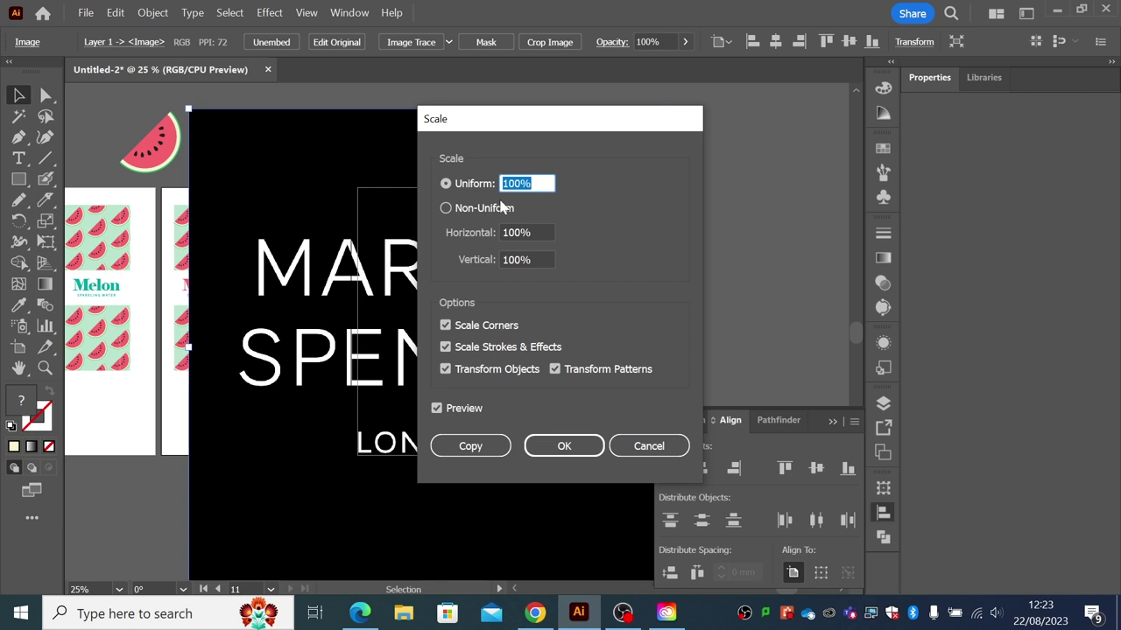
type("20")
key("Tab")
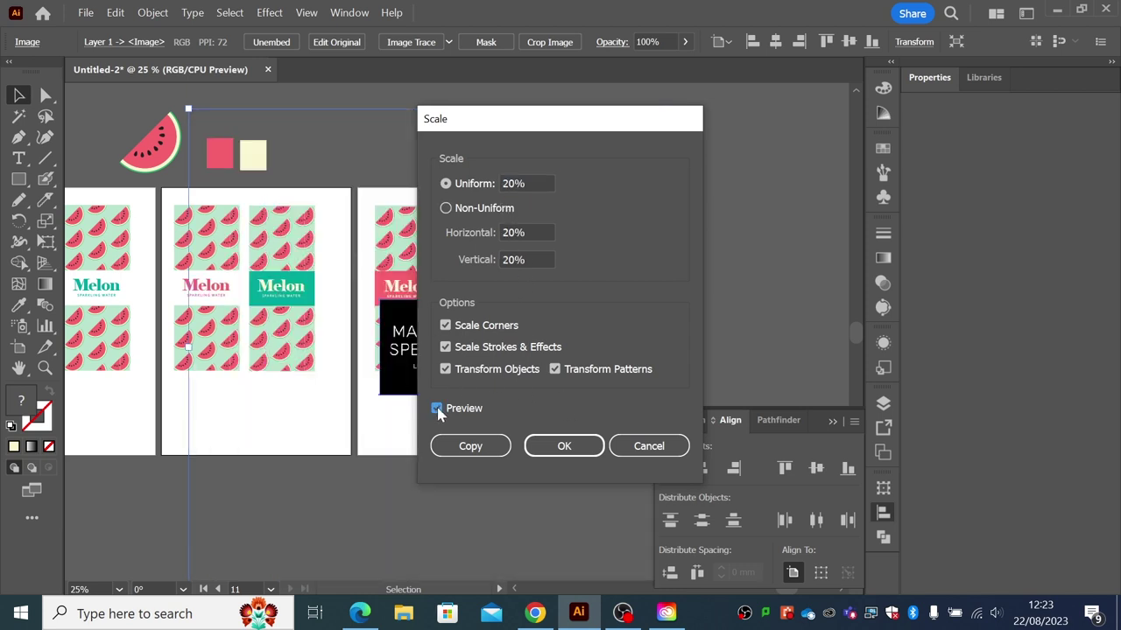
left_click(565, 447)
left_click(671, 358)
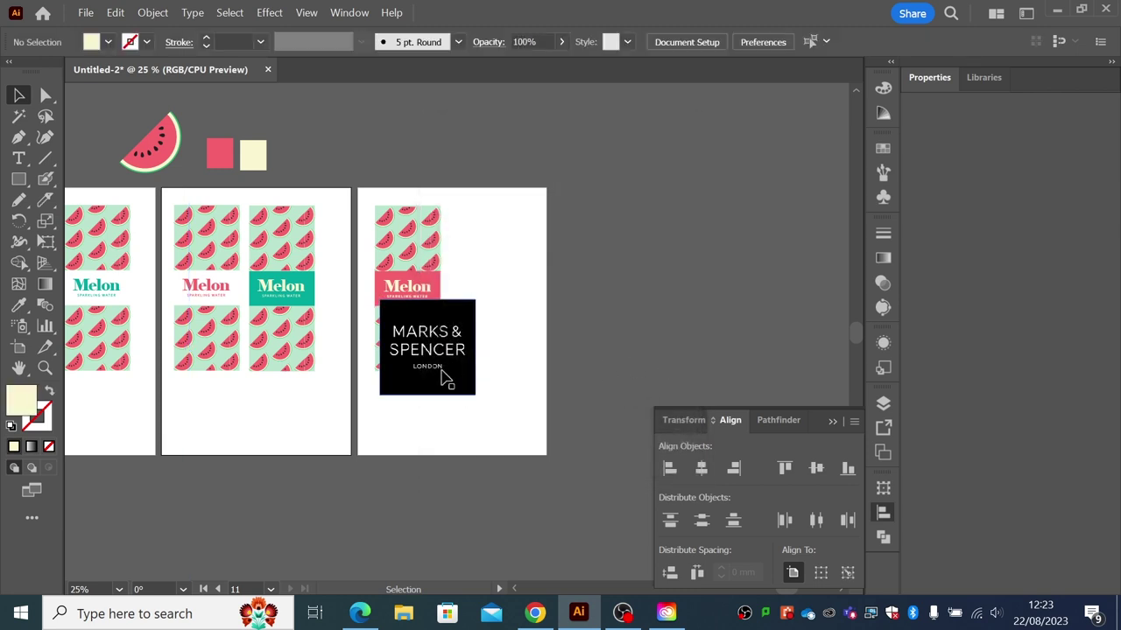
- Shrink the Marks & Spencer logo proportionally and place it centred against the upper edge of the pink-banded Melon label
left_click_drag(443, 377, 455, 292)
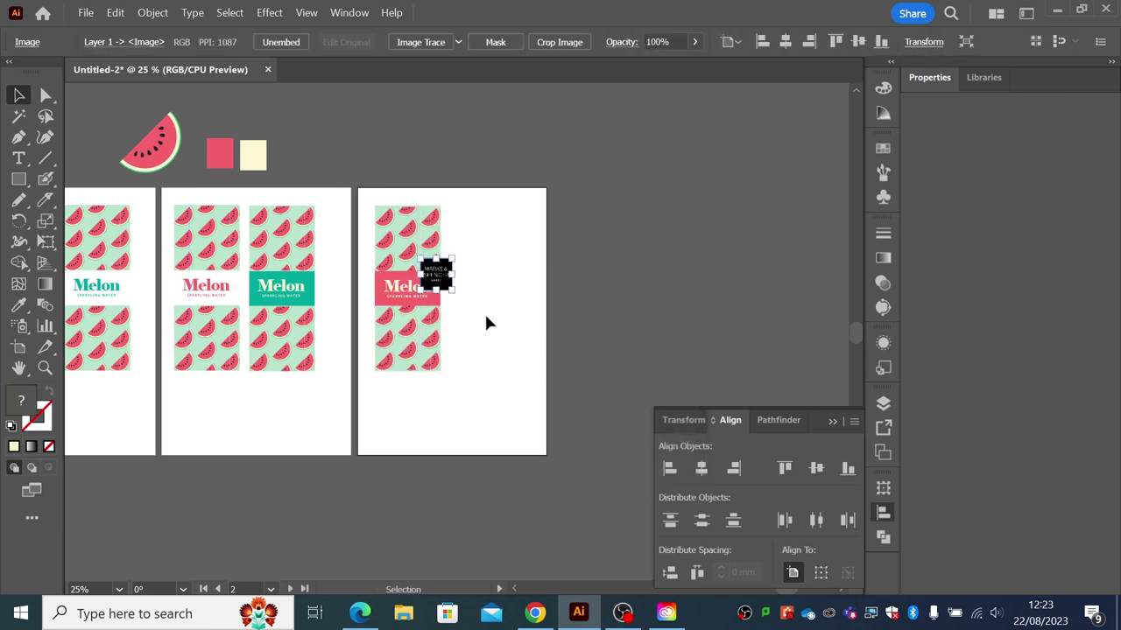
left_click(45, 369)
left_click_drag(337, 195, 528, 388)
key("v")
left_click_drag(413, 255, 348, 145)
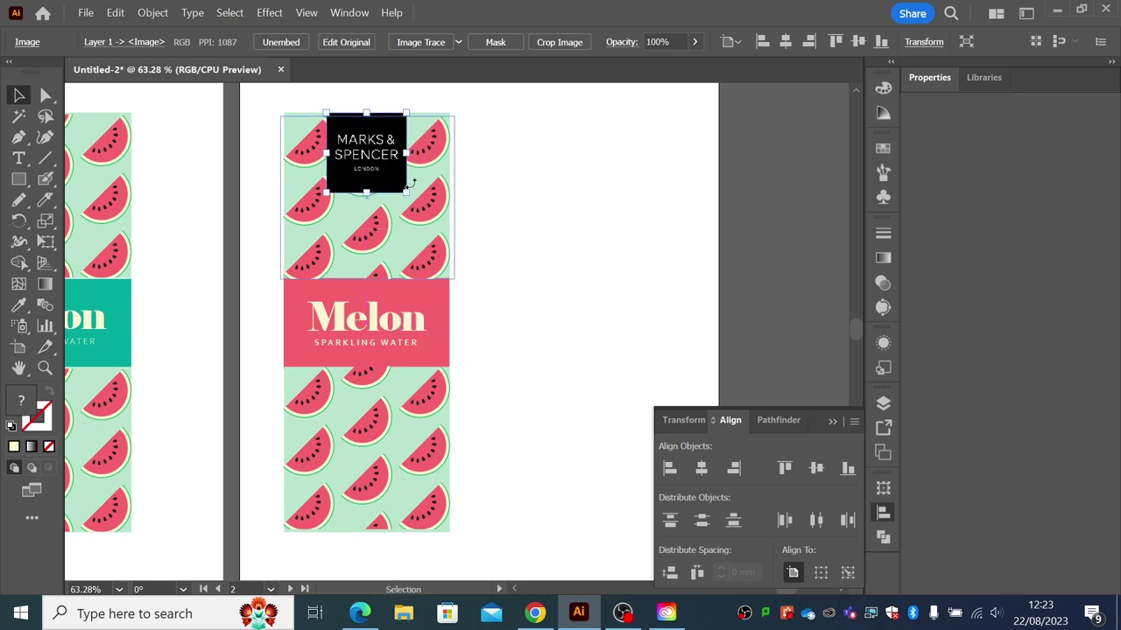
left_click_drag(401, 187, 377, 161)
left_click(505, 203)
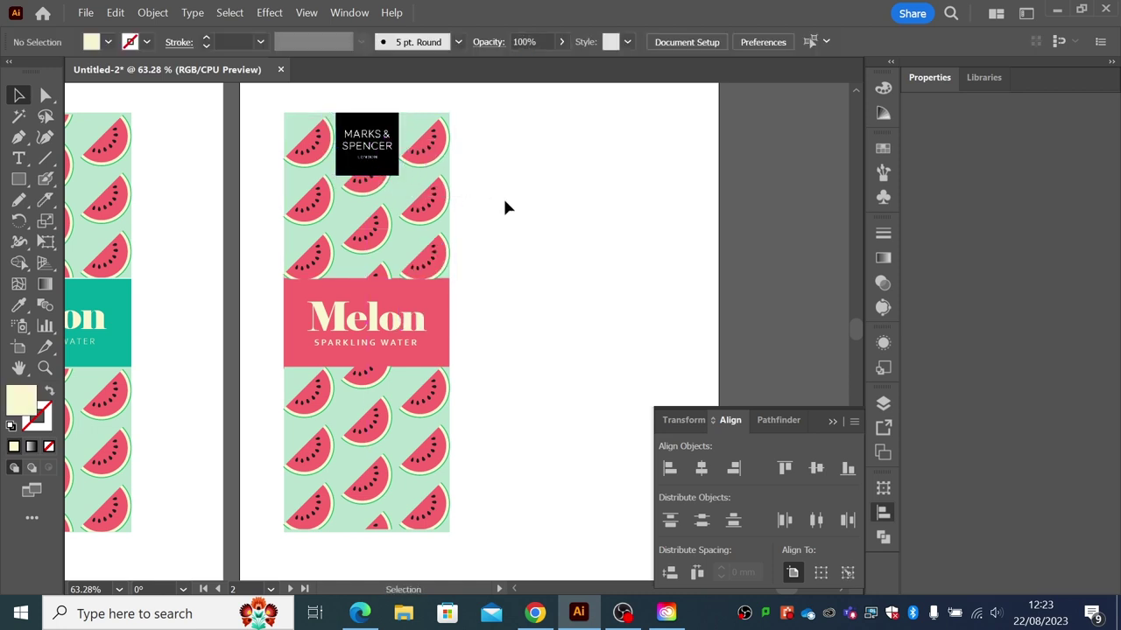
- Reduce the logo a little more and re-centre it horizontally on the label, in line with the Melon text
left_click(388, 166)
left_click_drag(398, 175, 381, 160)
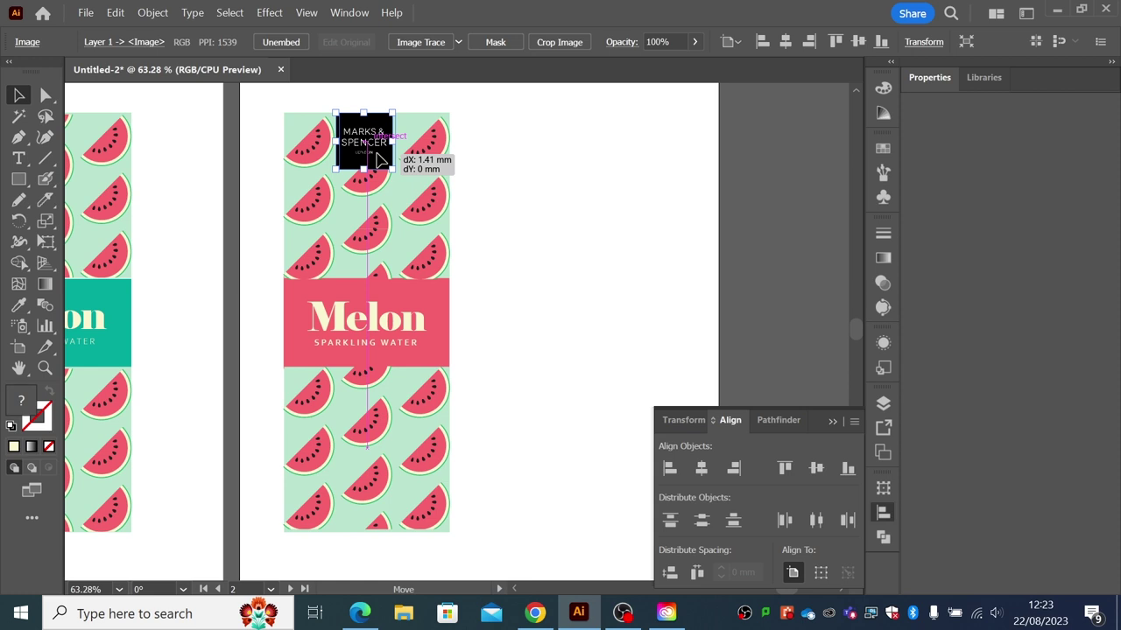
left_click_drag(380, 161, 384, 160)
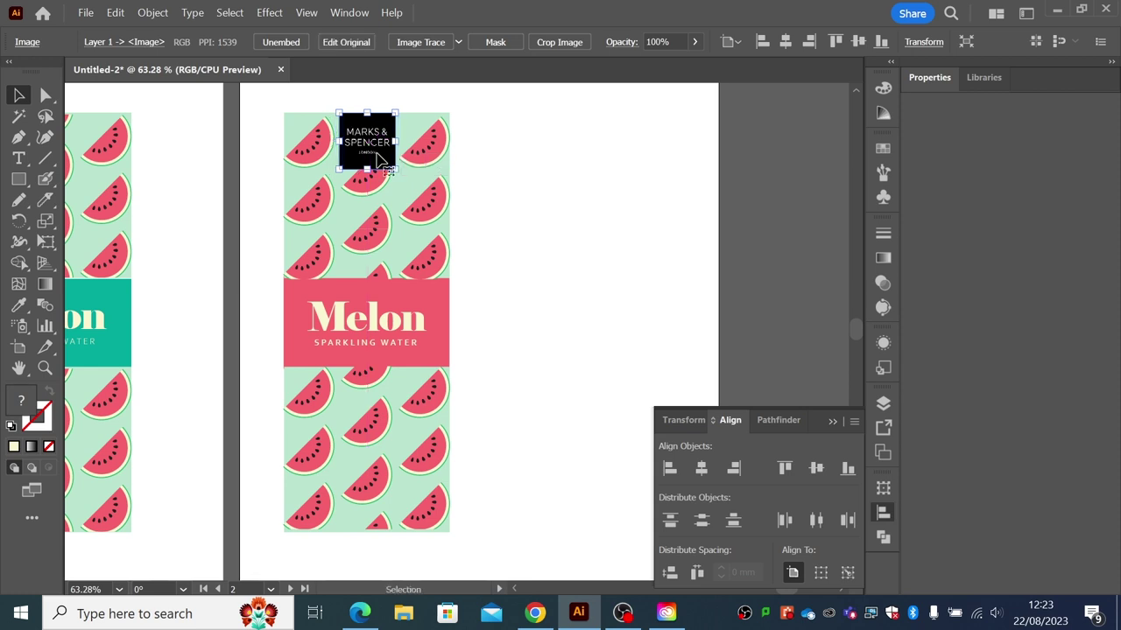
left_click(494, 147)
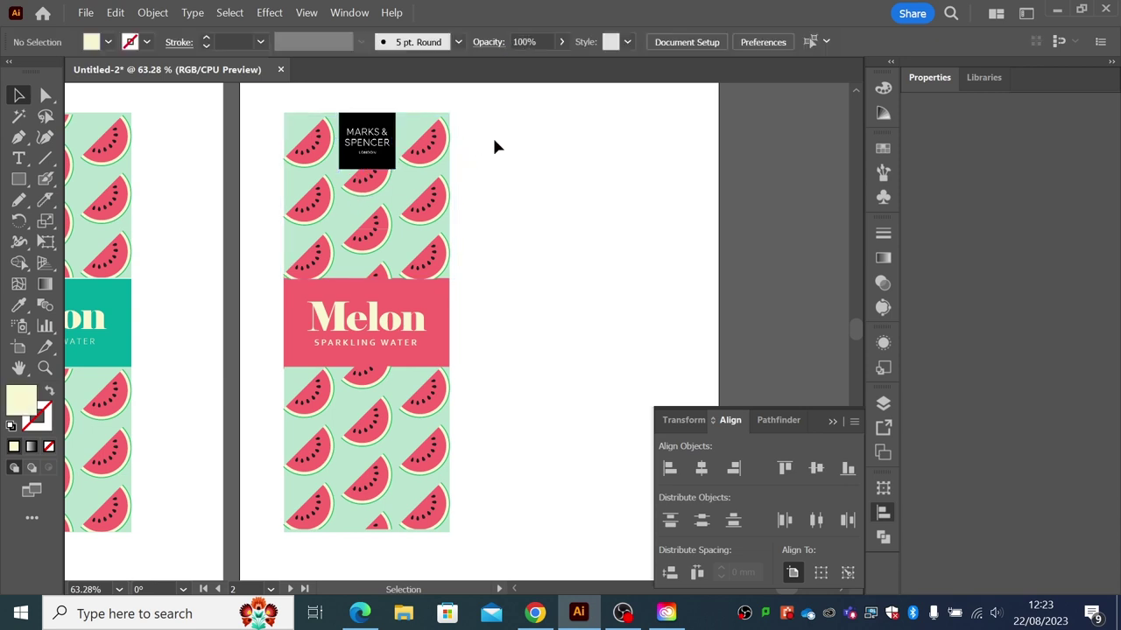
left_click_drag(367, 311, 368, 296)
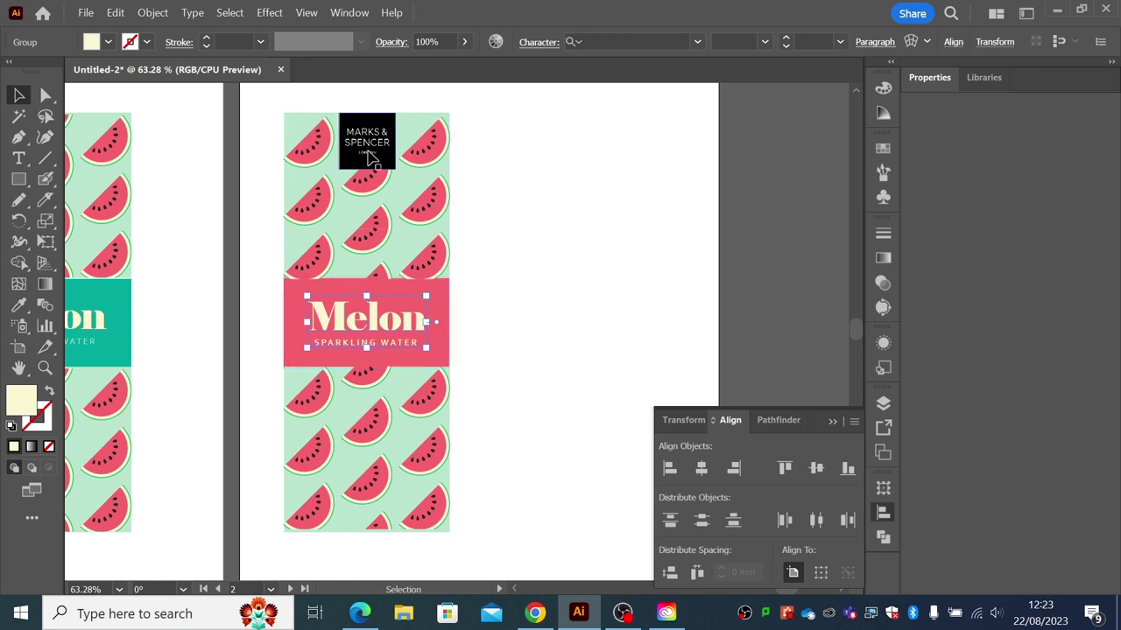
left_click(496, 145)
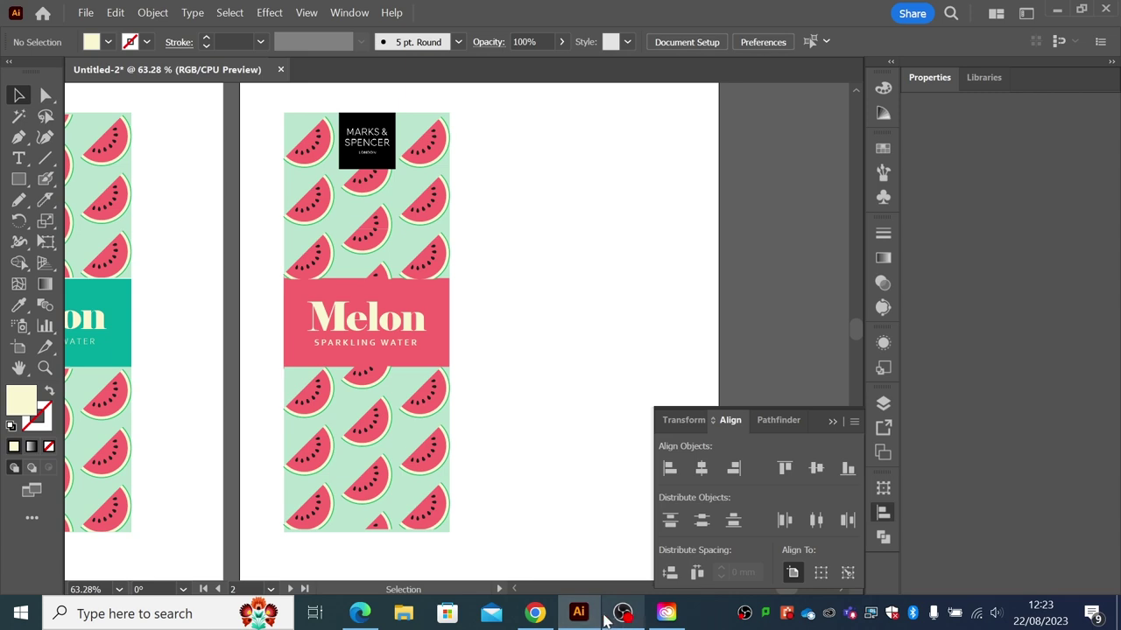
- Switch to Chrome and search Google Images for "bar code" in a new tab
left_click(534, 613)
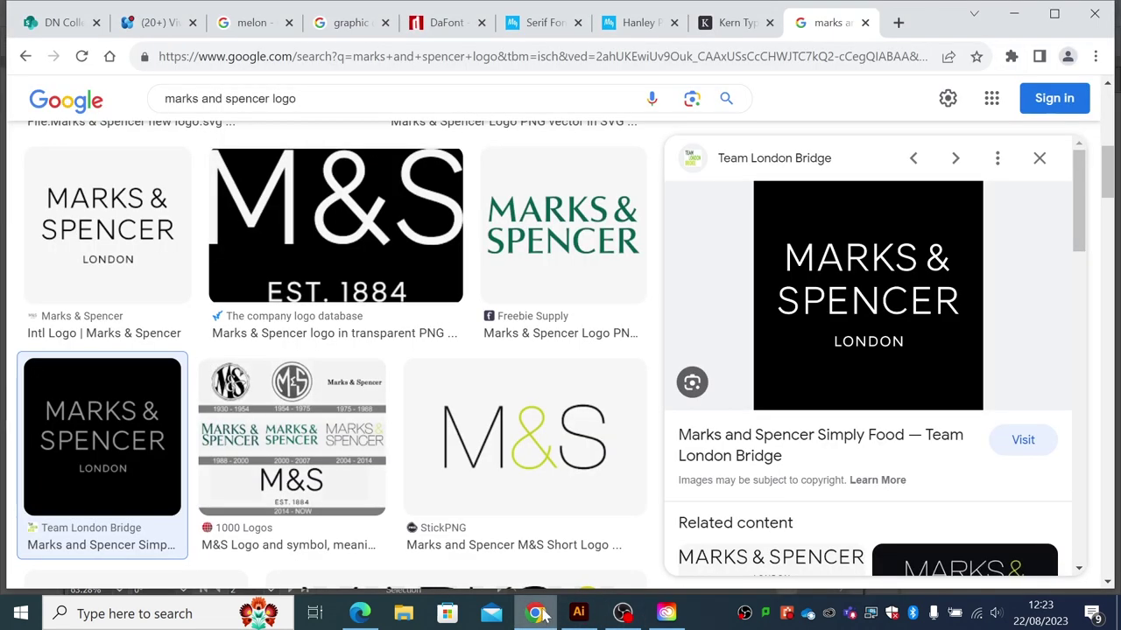
left_click(899, 22)
left_click(526, 351)
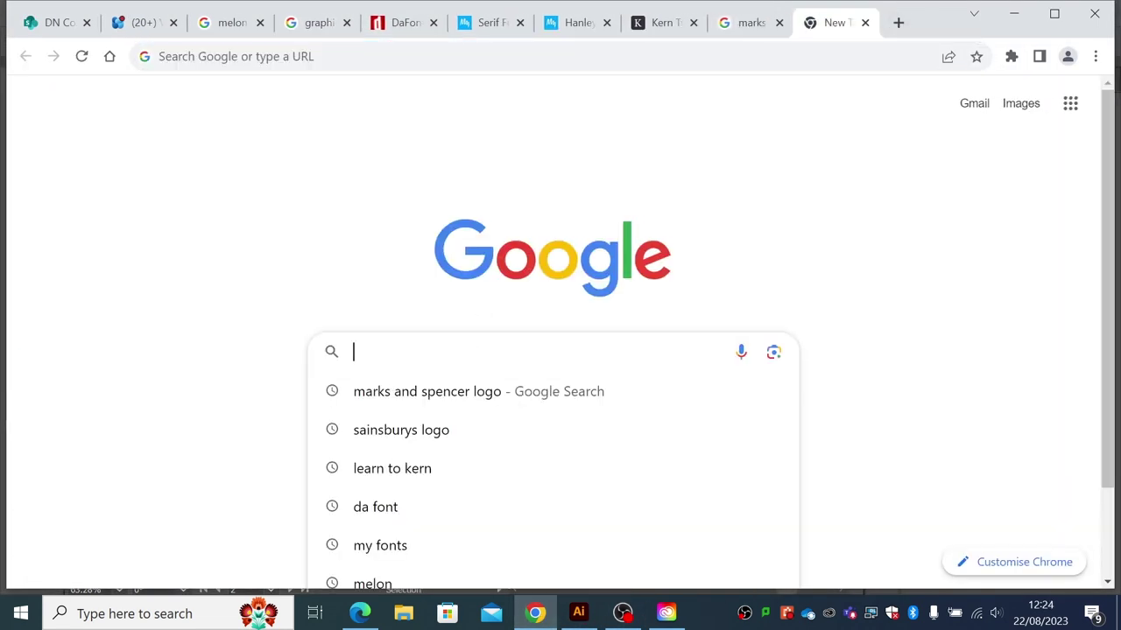
type("bar code")
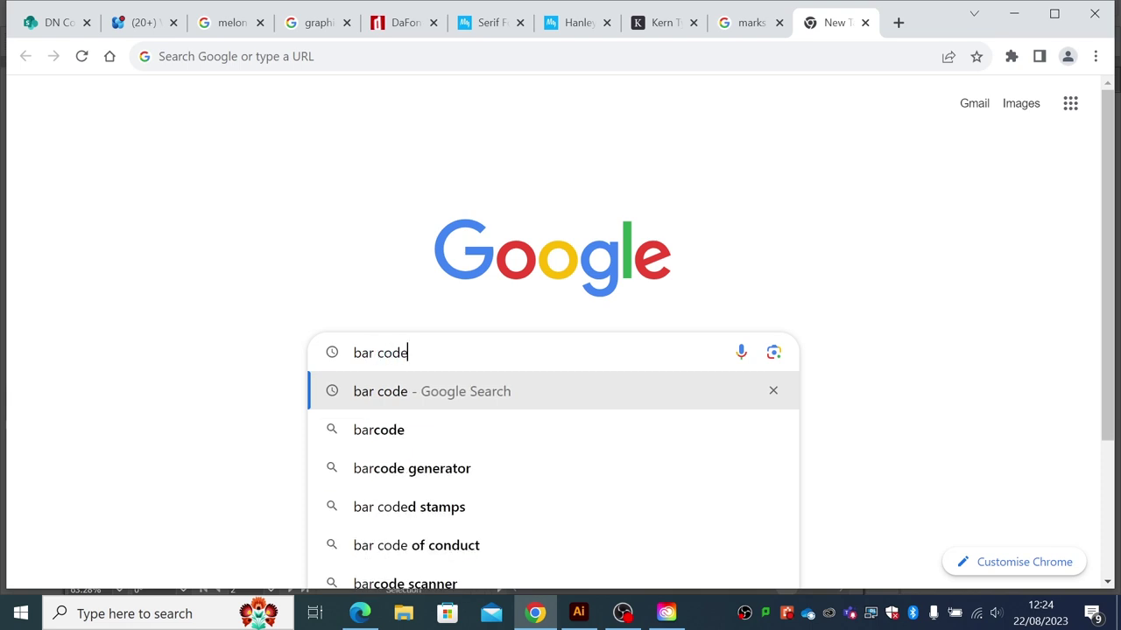
key("Return")
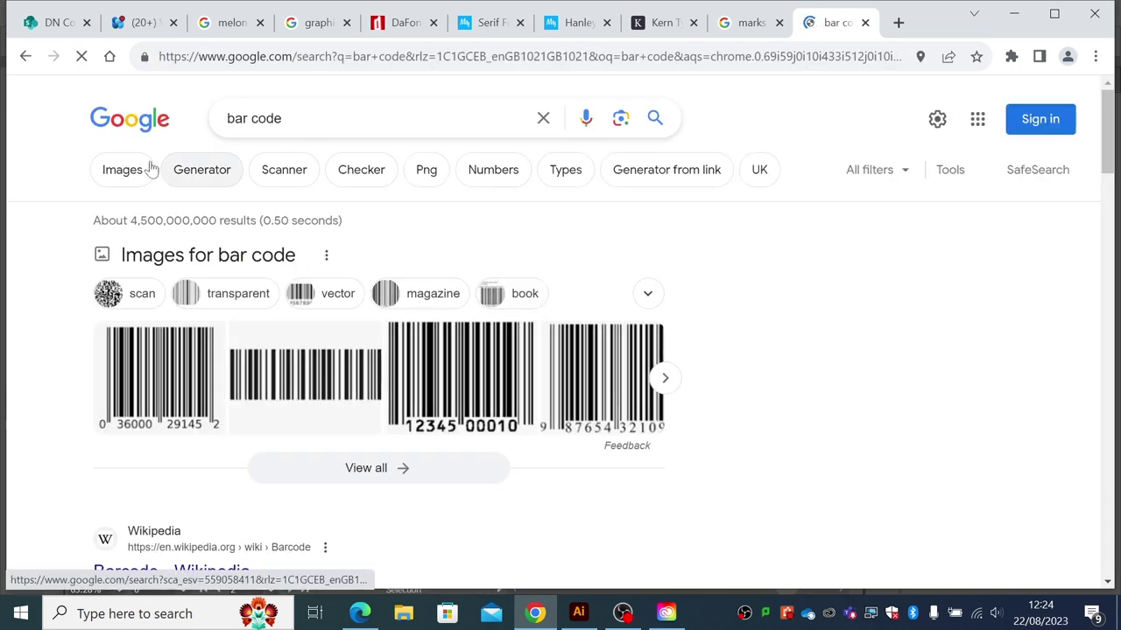
left_click(122, 169)
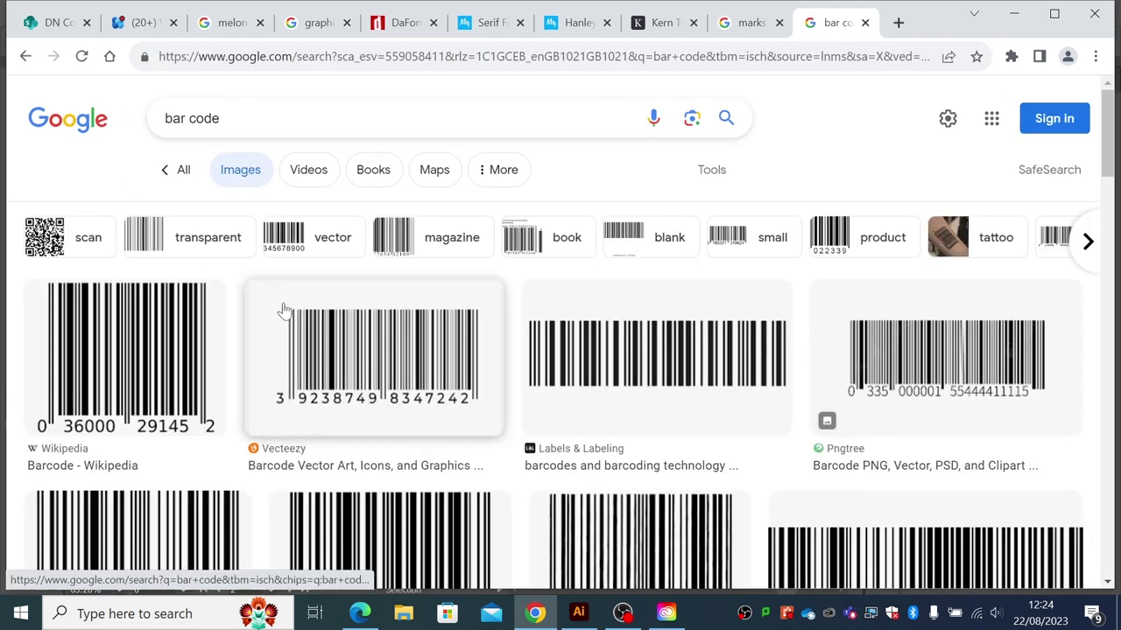
- Copy the Market Business News barcode image and paste it into the label document in Illustrator
scroll(280, 308, "down", 1)
scroll(291, 311, "down", 1)
left_click(190, 400)
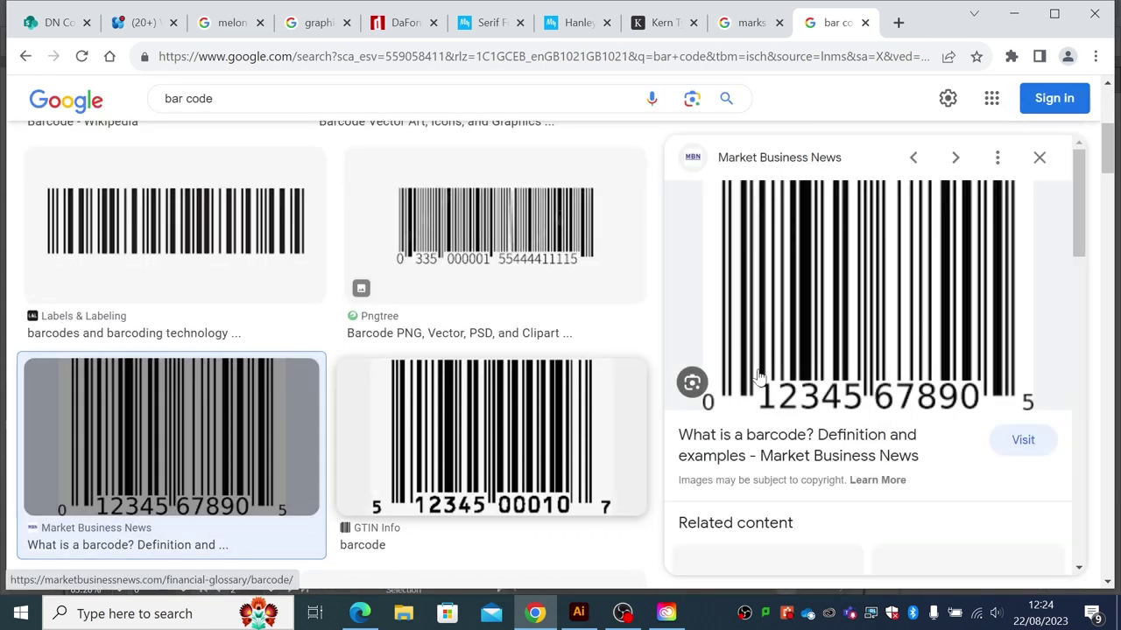
right_click(821, 344)
left_click(881, 254)
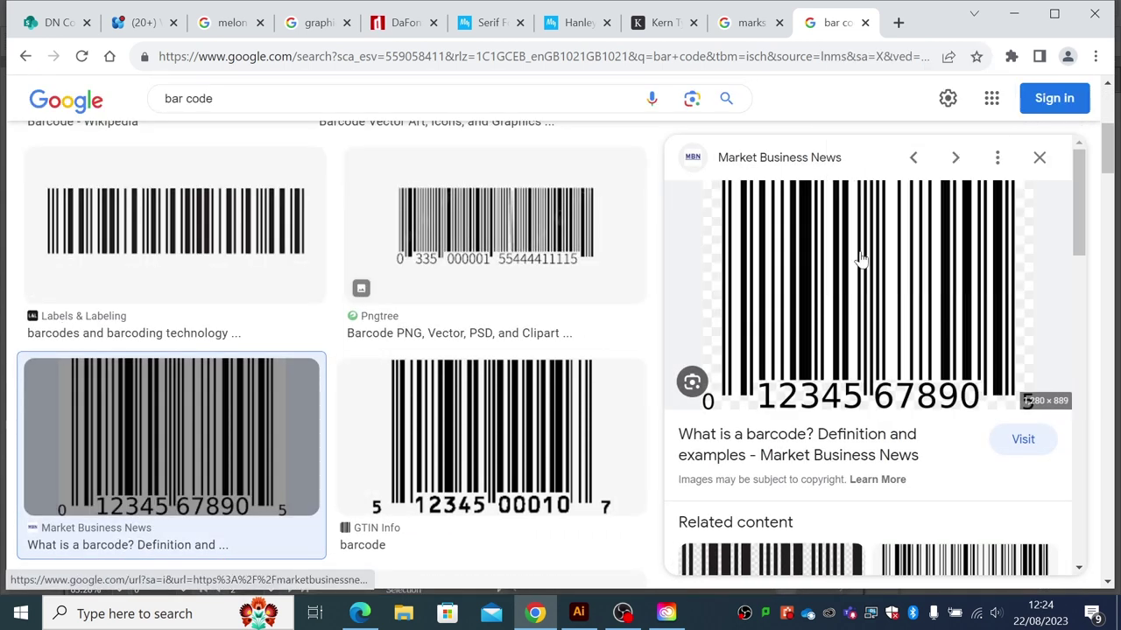
left_click(578, 616)
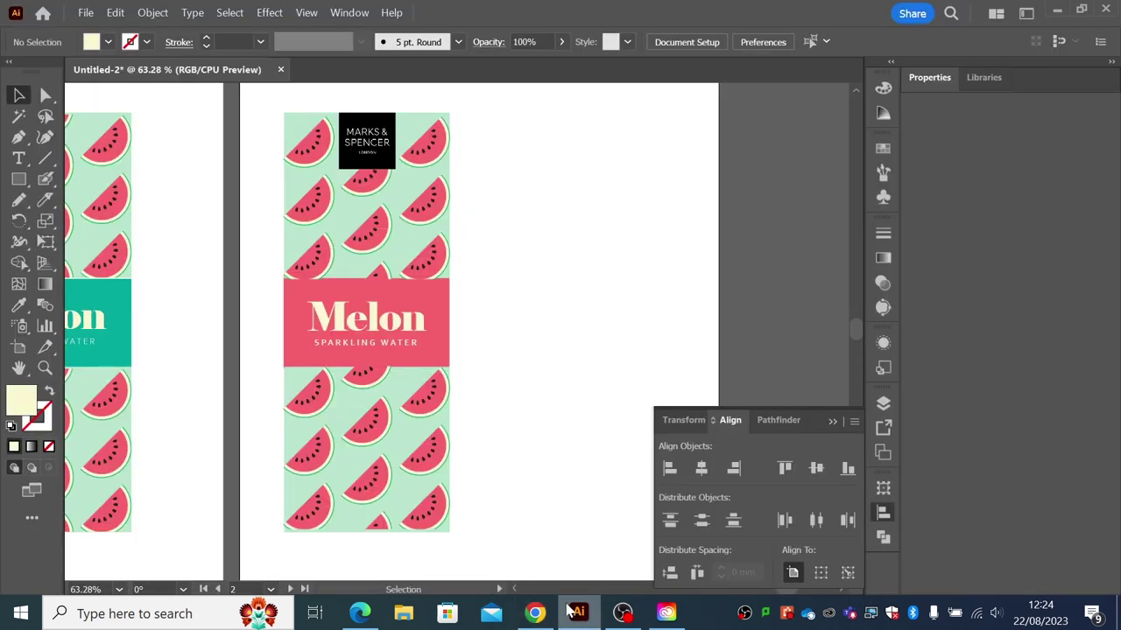
key("a")
key("ctrl+v")
key("v")
- Scale the pasted transparent barcode image uniformly to 10%, move it off the label and delete it
left_click(153, 12)
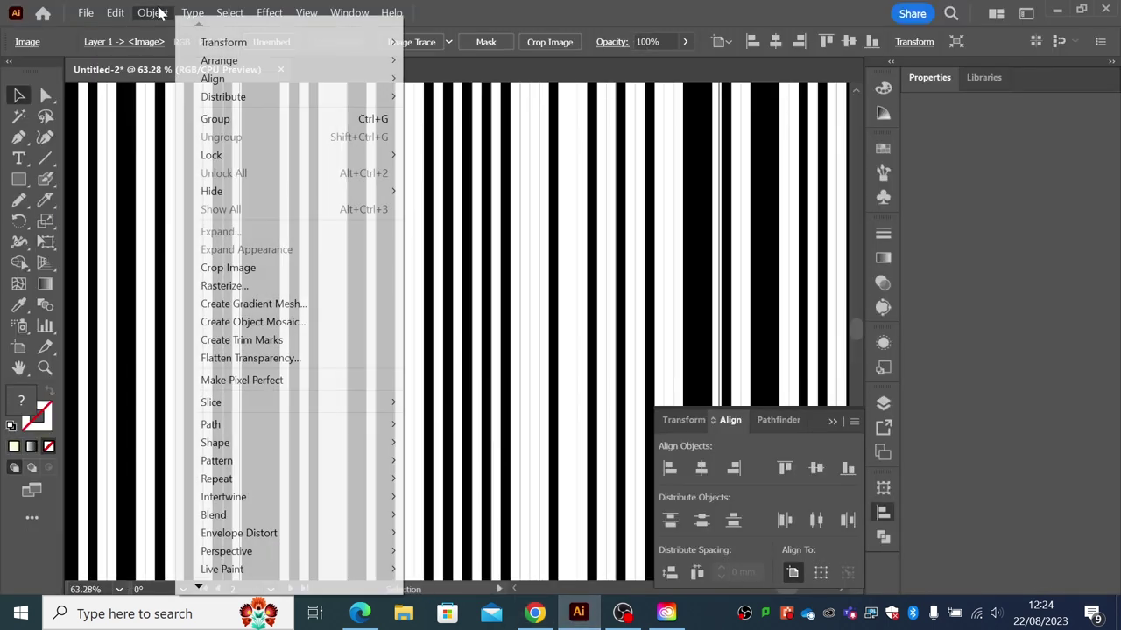
mouse_move(202, 42)
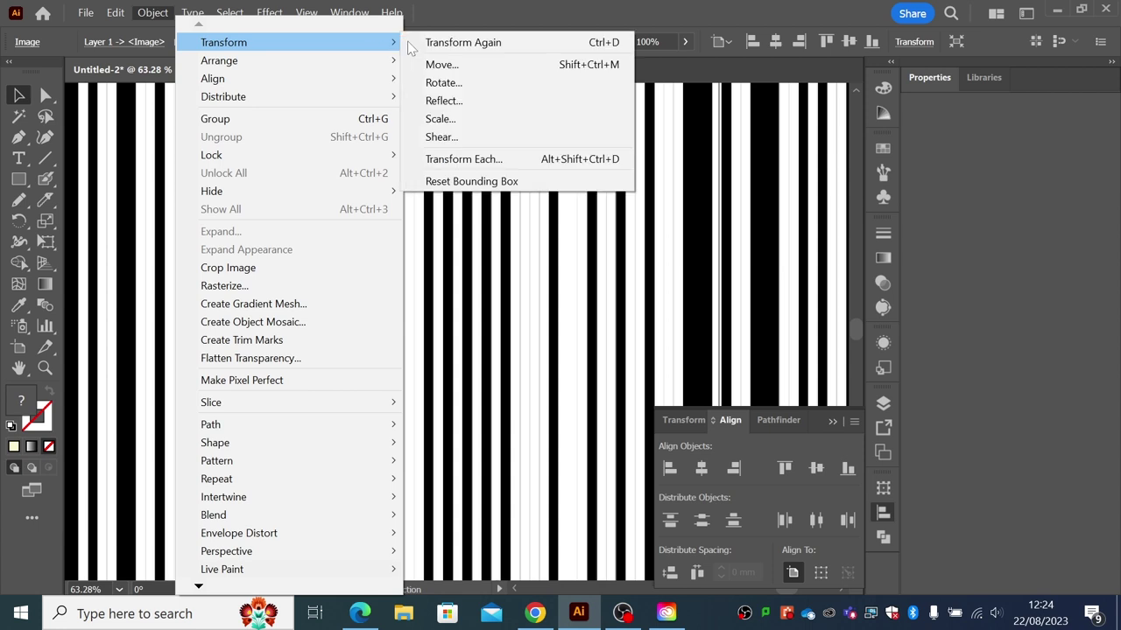
left_click(441, 119)
type("10")
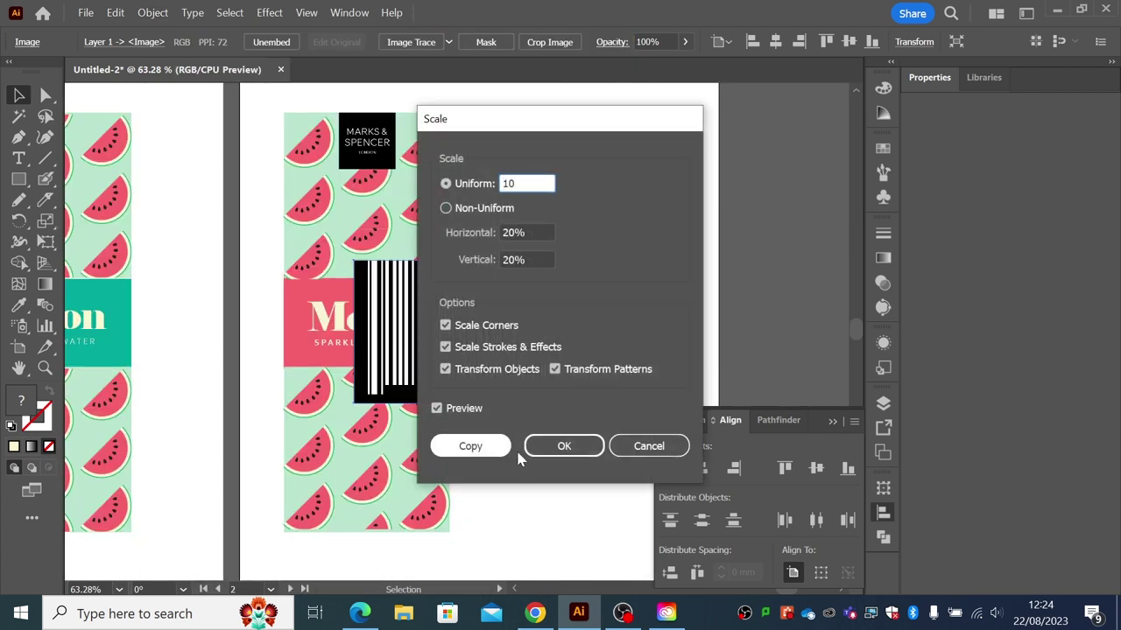
left_click(550, 447)
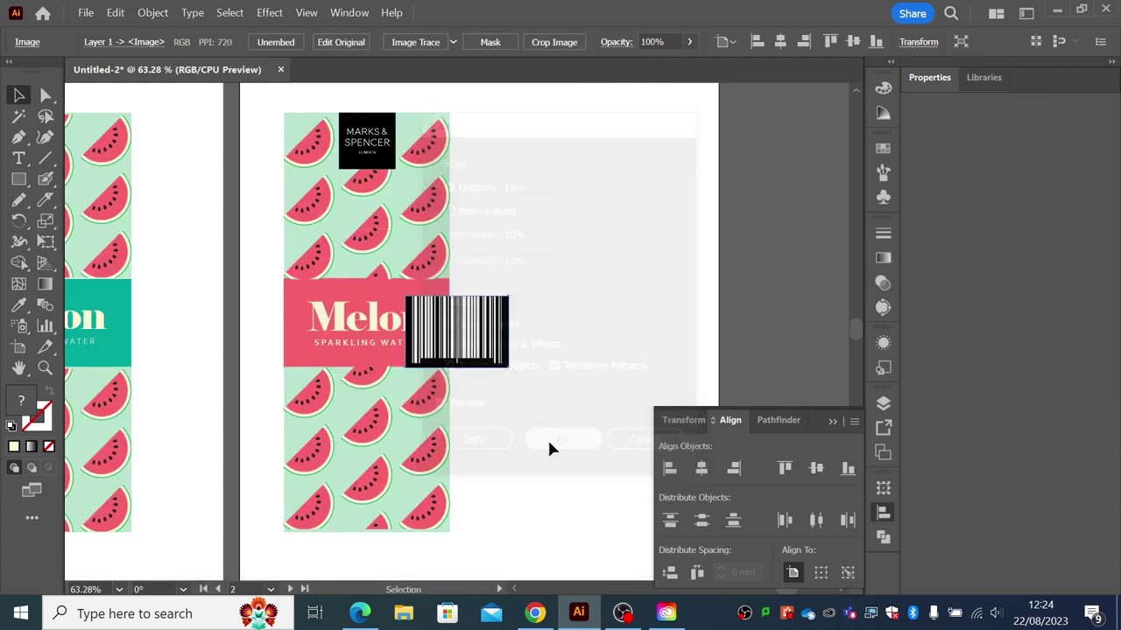
left_click(563, 450)
left_click_drag(565, 403, 544, 336)
key("Delete")
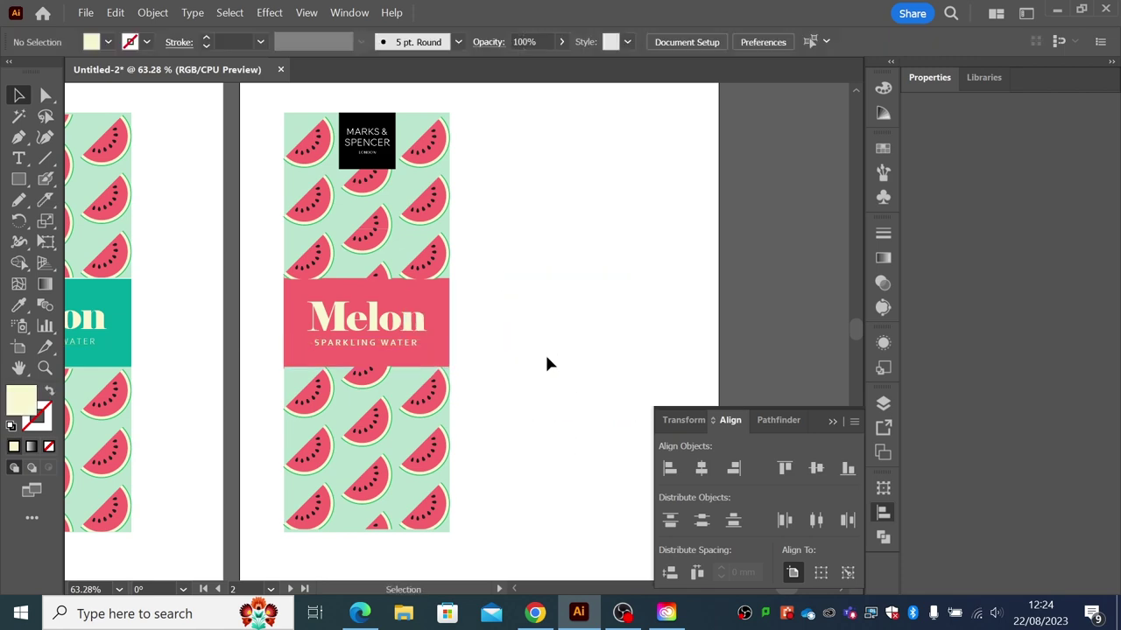
- Switch to Chrome, copy the GTIN Info barcode image and paste it into the label document in Illustrator
left_click(539, 615)
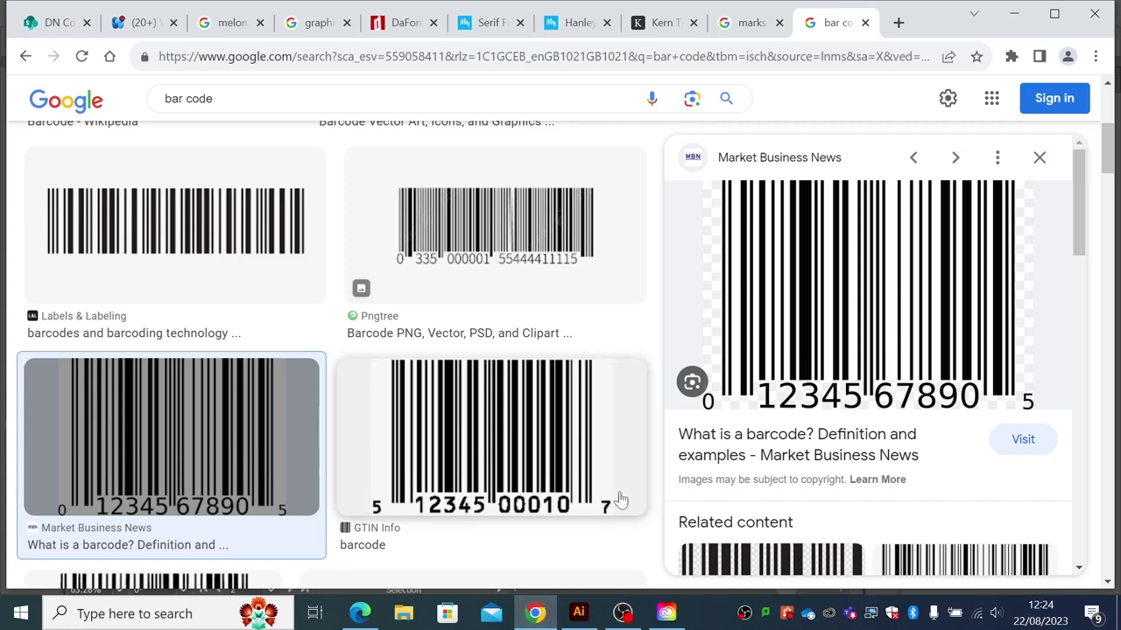
scroll(385, 386, "down", 1)
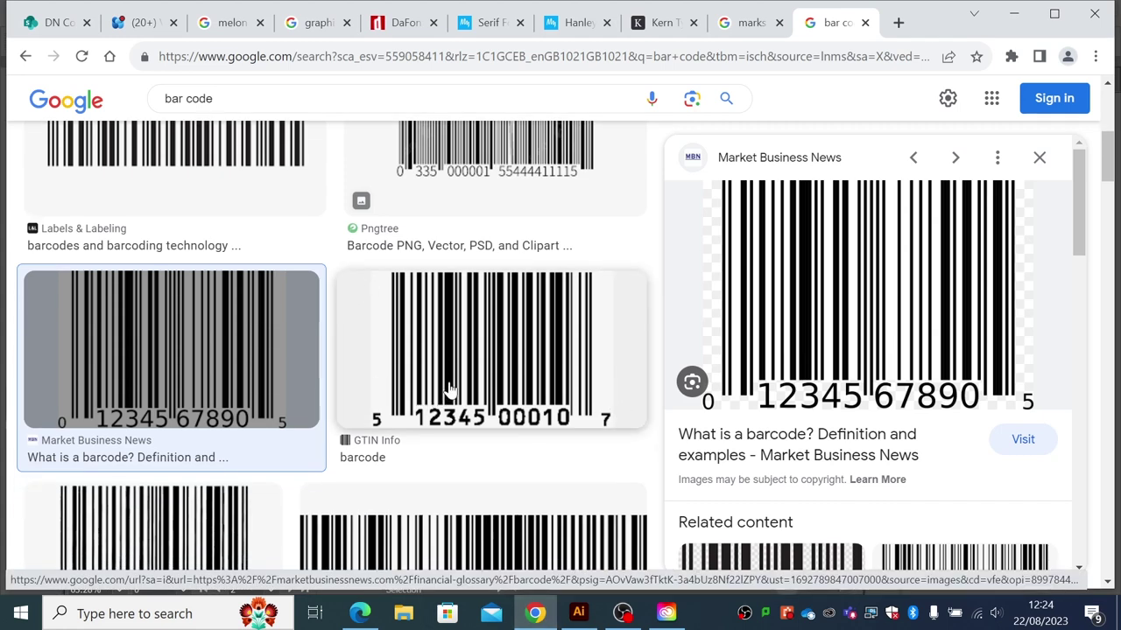
left_click(523, 380)
right_click(839, 283)
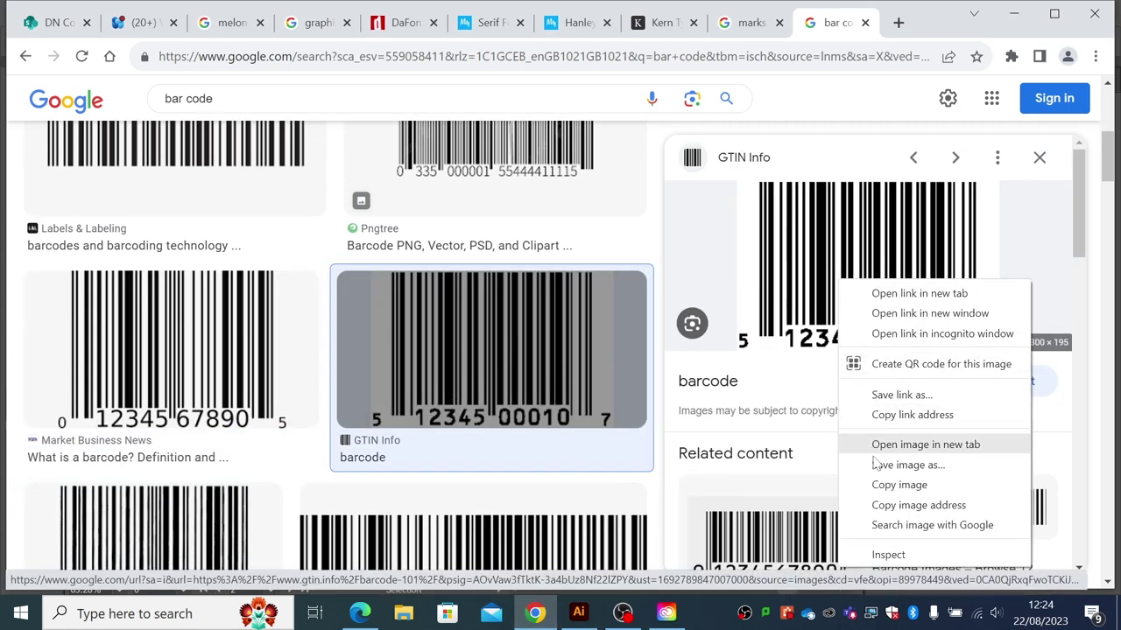
left_click(890, 485)
left_click(578, 614)
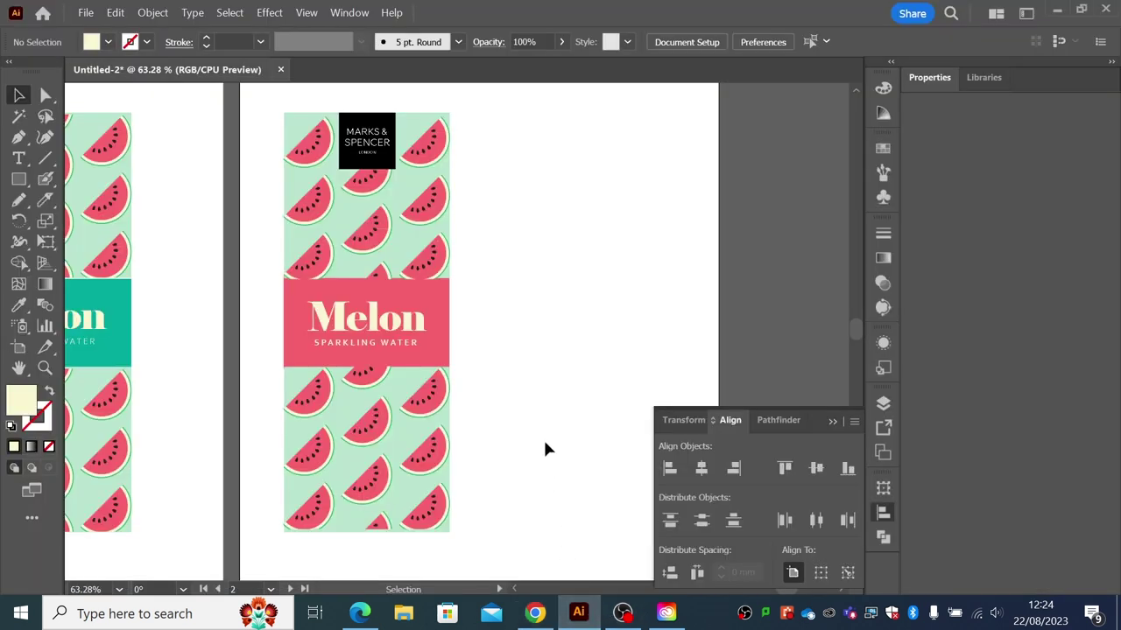
key("ctrl+v")
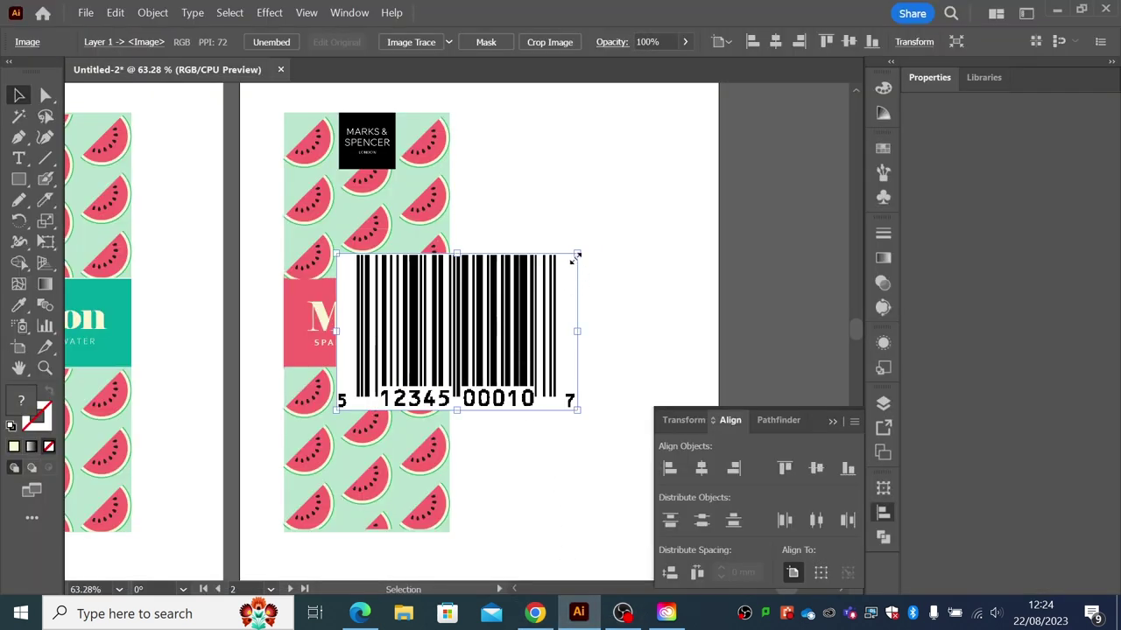
- Shrink the barcode to about a third of the label's width and place it in the pink-banded label's lower-left corner
left_click_drag(575, 253, 392, 375)
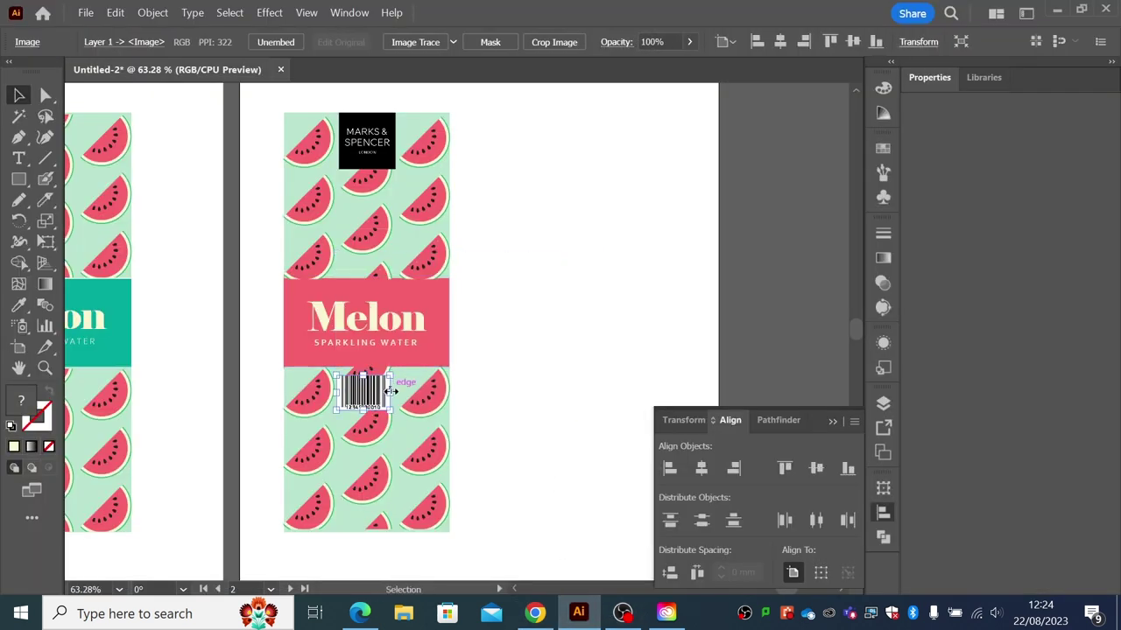
left_click_drag(370, 414, 317, 531)
left_click_drag(338, 494, 343, 491)
left_click(313, 538)
left_click(318, 528)
left_click_drag(318, 528, 323, 547)
left_click(323, 547)
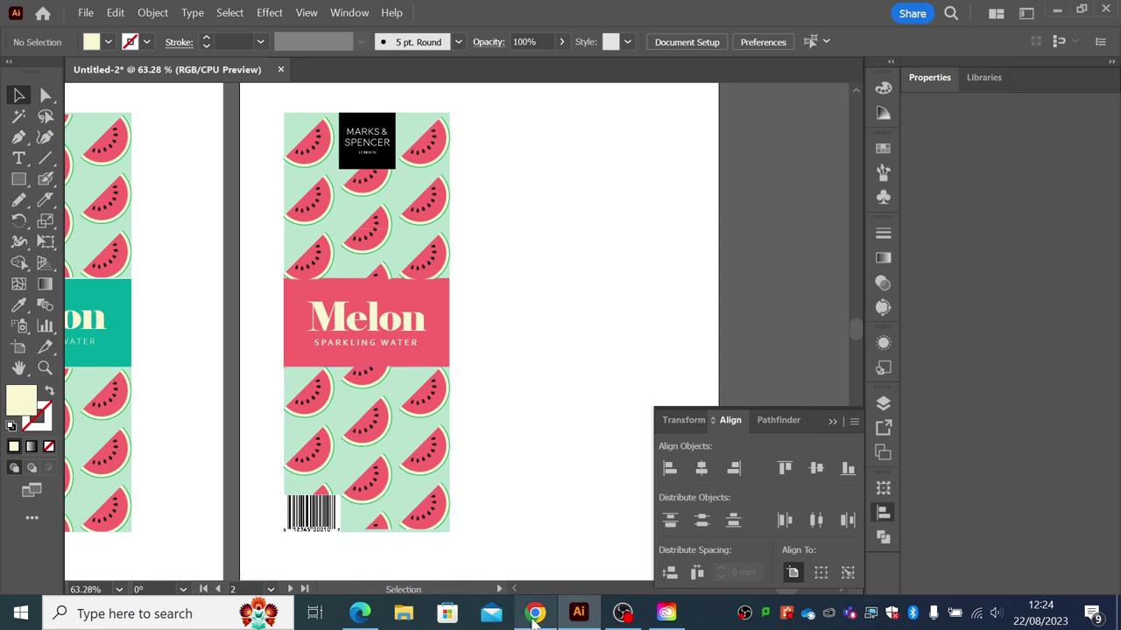
- Add the text "330ml" in Corbel Bold, enlarge it to about 15.3 pt and place it in the pink-banded label's lower-right corner
left_click(18, 158)
left_click(537, 254)
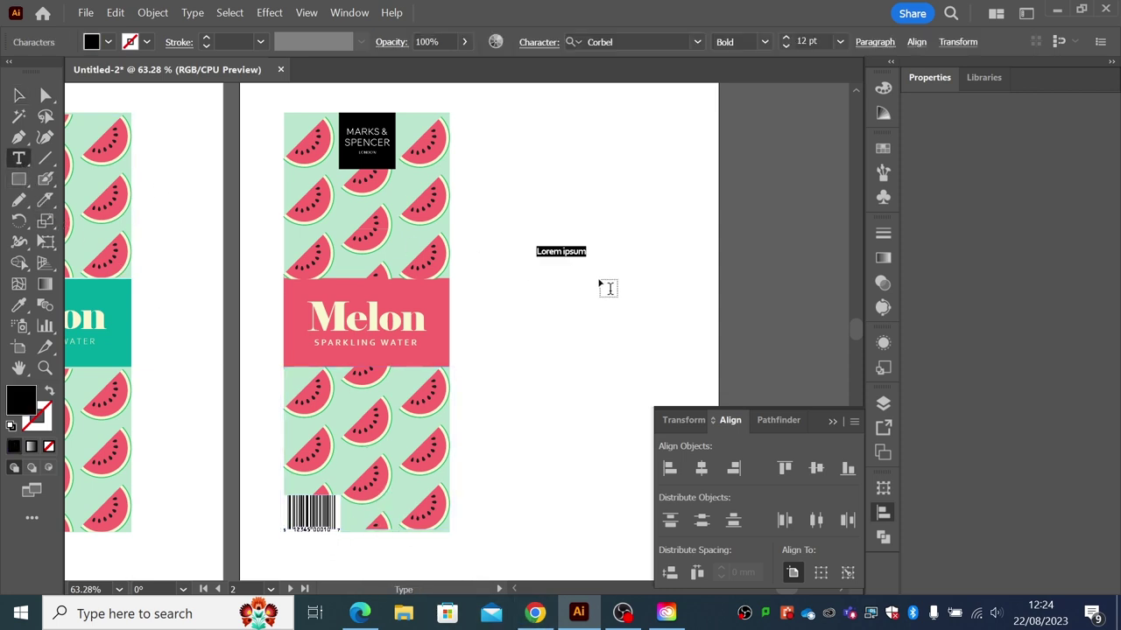
type("330ml")
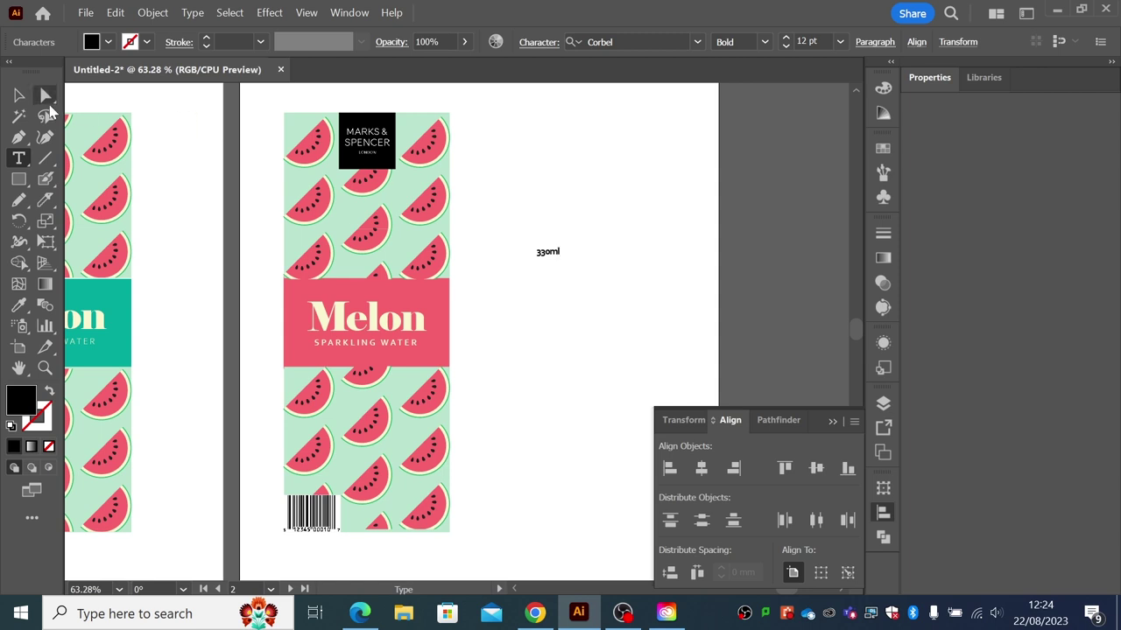
left_click(18, 95)
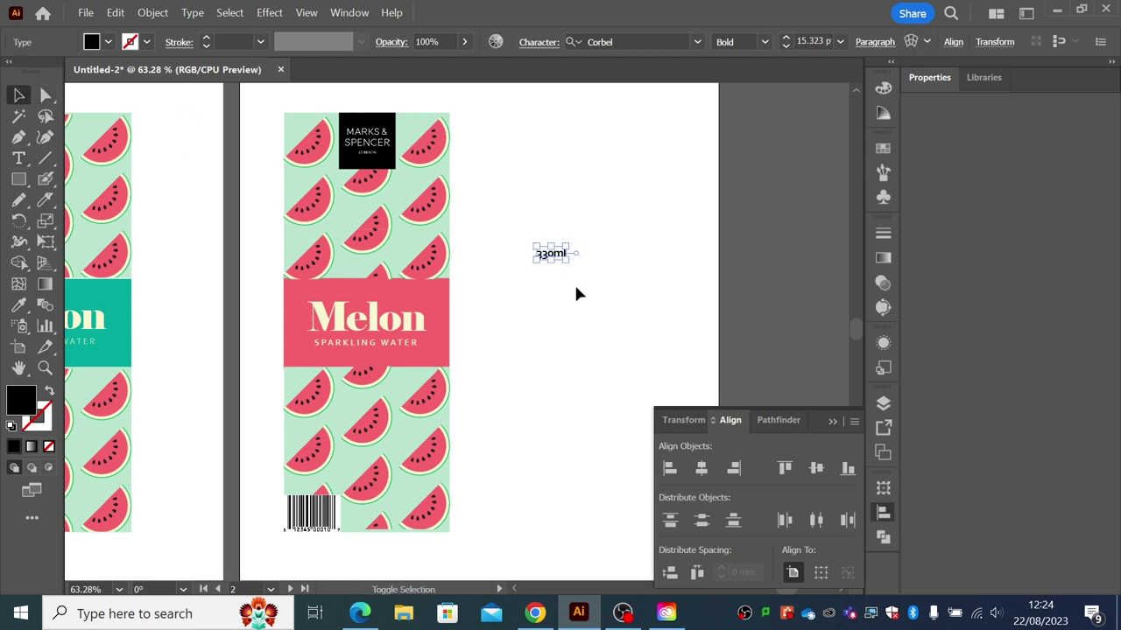
left_click(573, 290)
left_click_drag(553, 259, 426, 522)
- Fill the 330ml text with white and deselect it
left_click(107, 42)
left_click(36, 71)
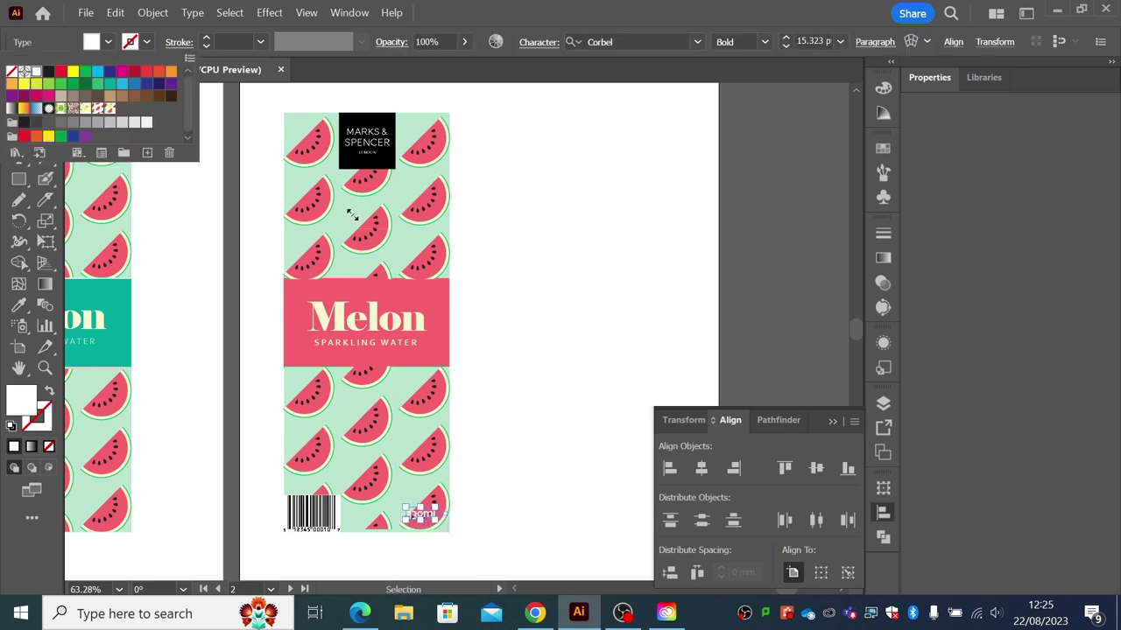
left_click(503, 299)
left_click(523, 327)
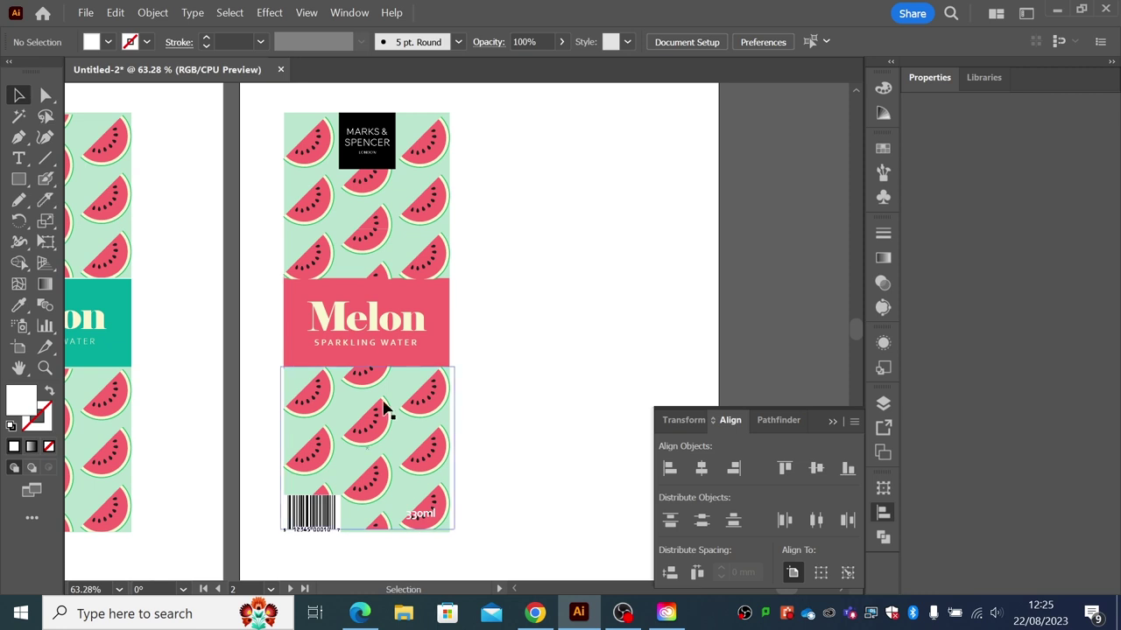
- Review the first artboards with the lemon and watermelon photos, the vector fruit drawings and the first repeat patterns
left_click(44, 369)
left_click(365, 360, "alt")
left_click(372, 361, "alt")
left_click(381, 361, "alt")
left_click(381, 362, "alt")
scroll(463, 345, "left", 5)
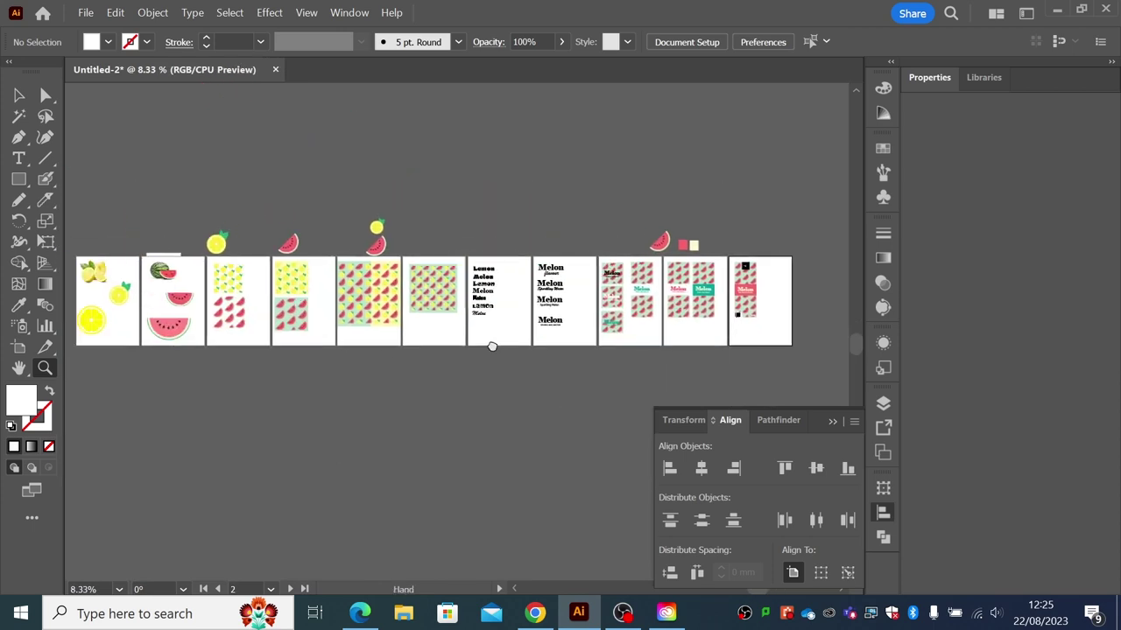
left_click(284, 357)
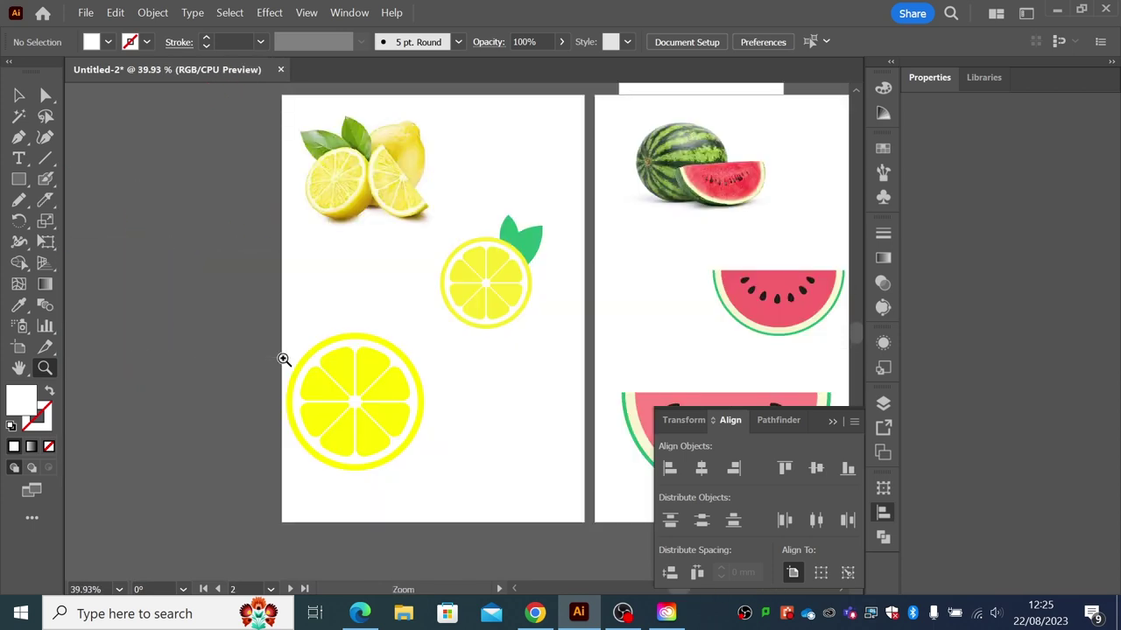
scroll(446, 453, "right", 3)
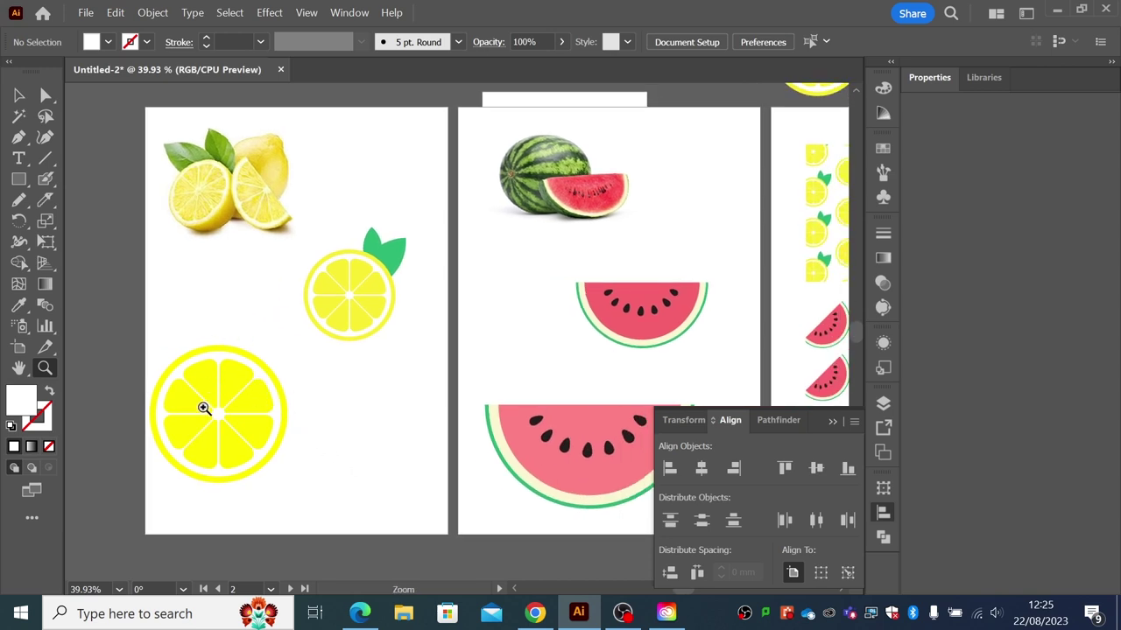
scroll(526, 317, "right", 1)
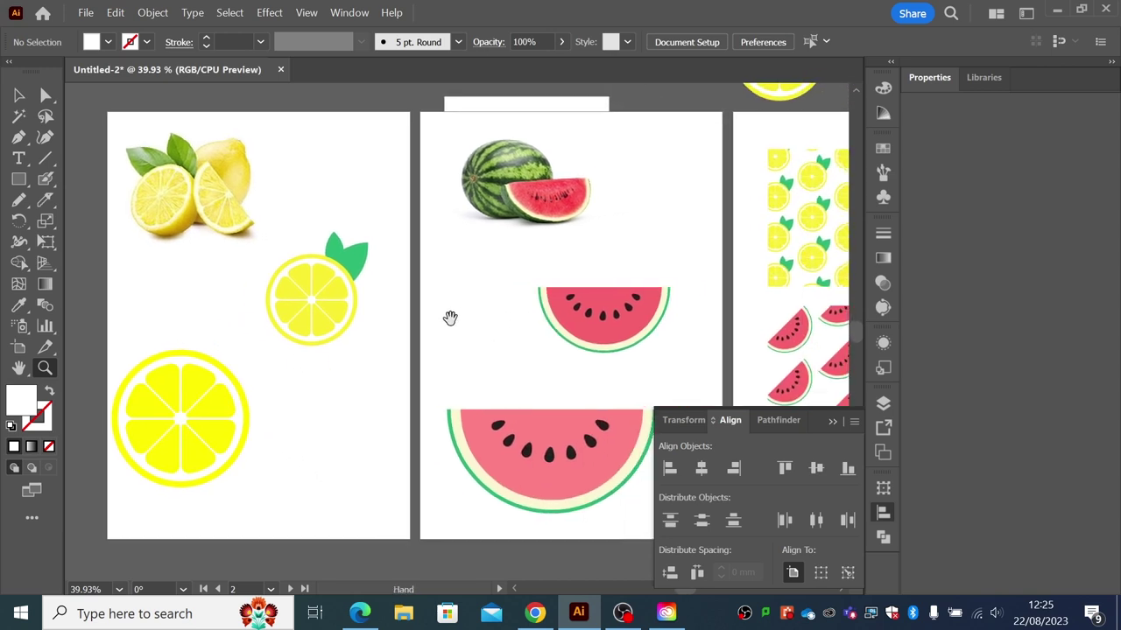
scroll(604, 333, "right", 5)
scroll(530, 337, "right", 4)
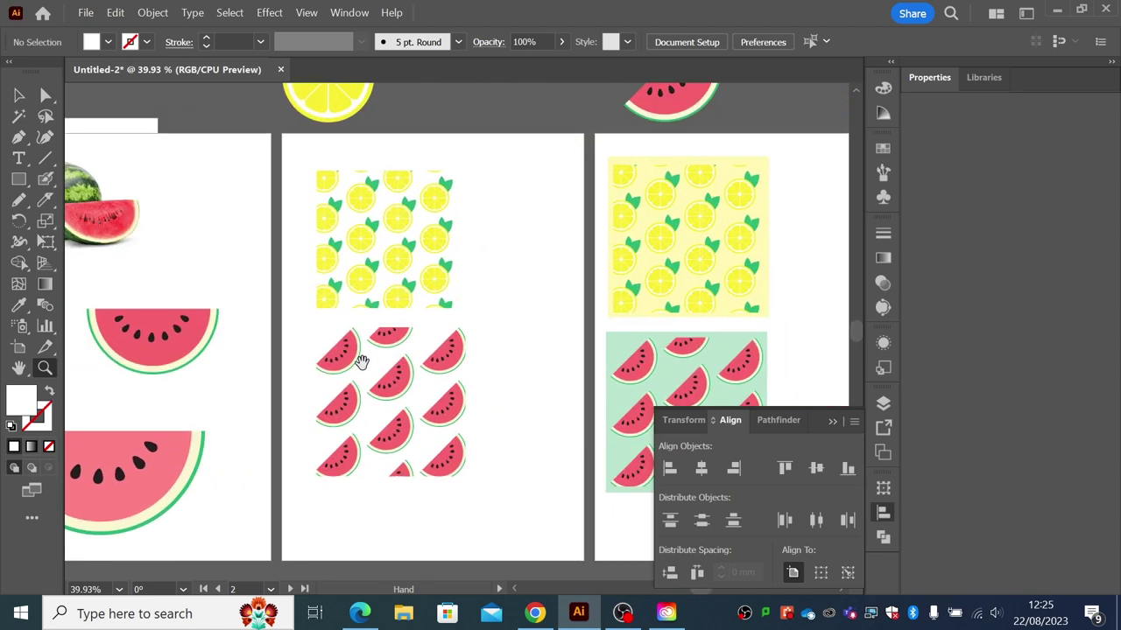
left_click(419, 388, "alt")
left_click(429, 351, "alt")
- Review the coloured and mixed-fruit patterns, the Melon lettering trials, the label colour versions and the final pink-banded label
scroll(428, 350, "right", 4)
left_click(19, 95)
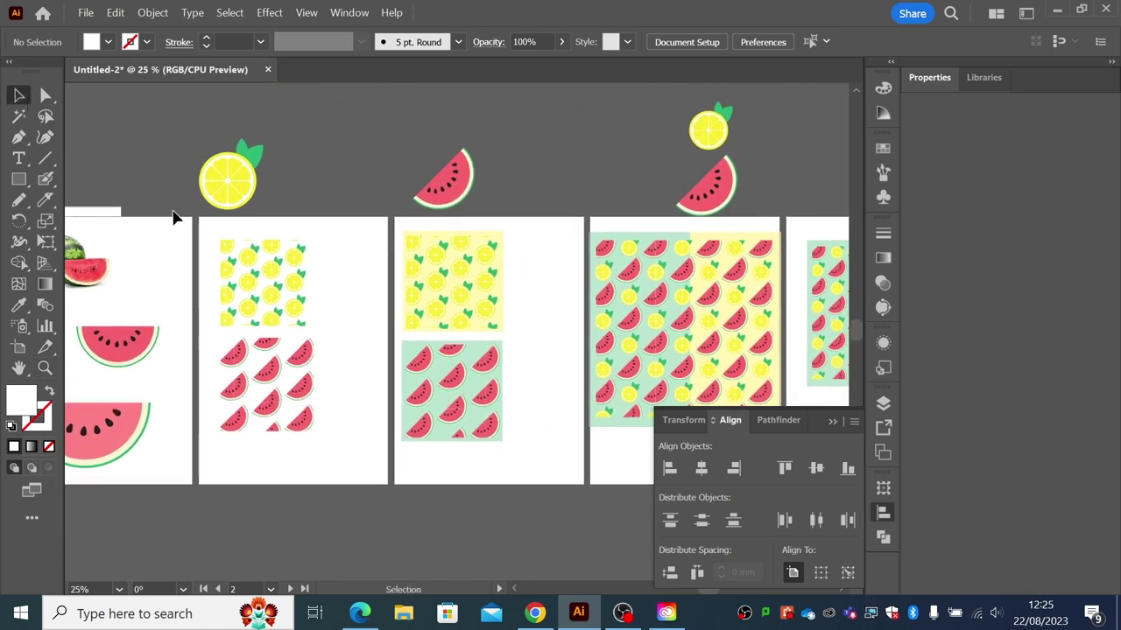
scroll(324, 393, "right", 1)
scroll(324, 392, "right", 3)
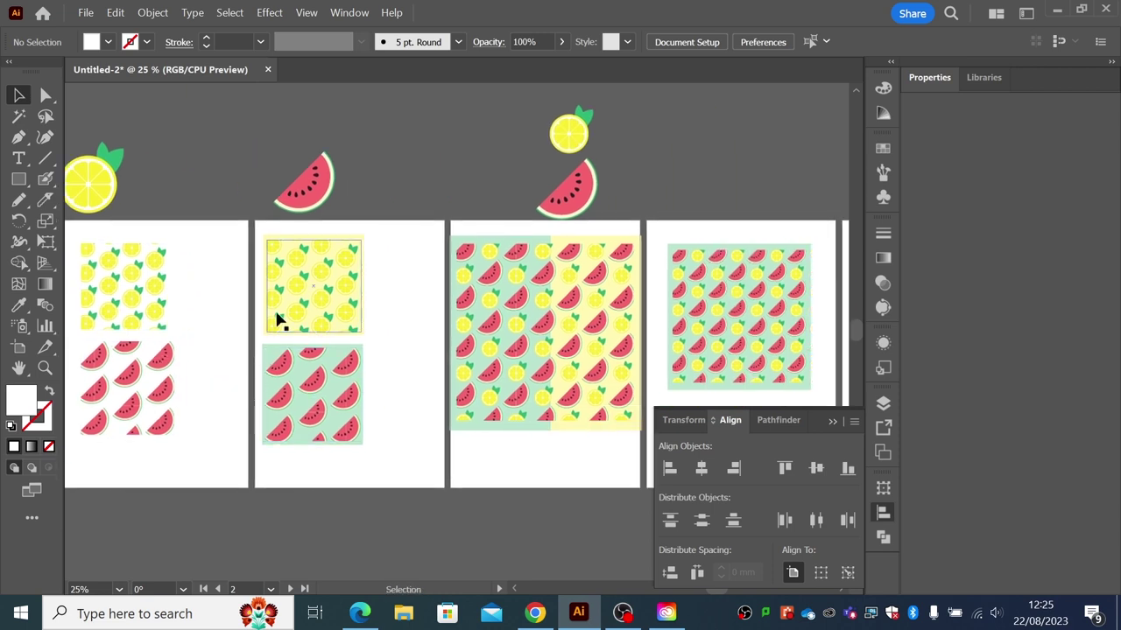
scroll(276, 443, "right", 3)
scroll(276, 443, "right", 1)
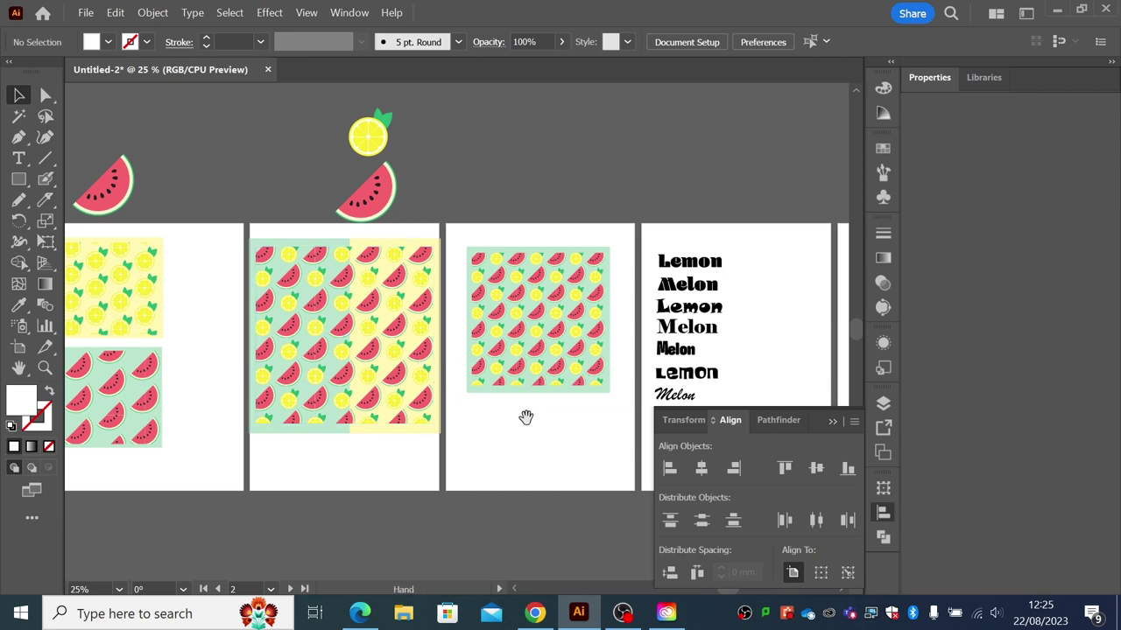
scroll(520, 415, "right", 5)
scroll(502, 420, "right", 3)
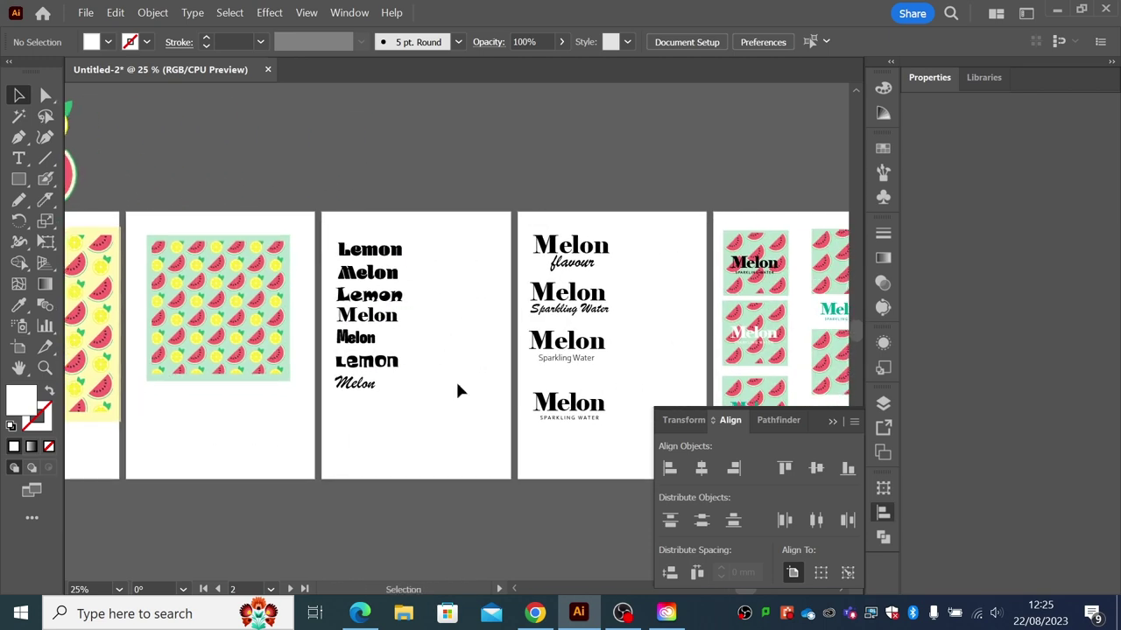
scroll(419, 363, "right", 6)
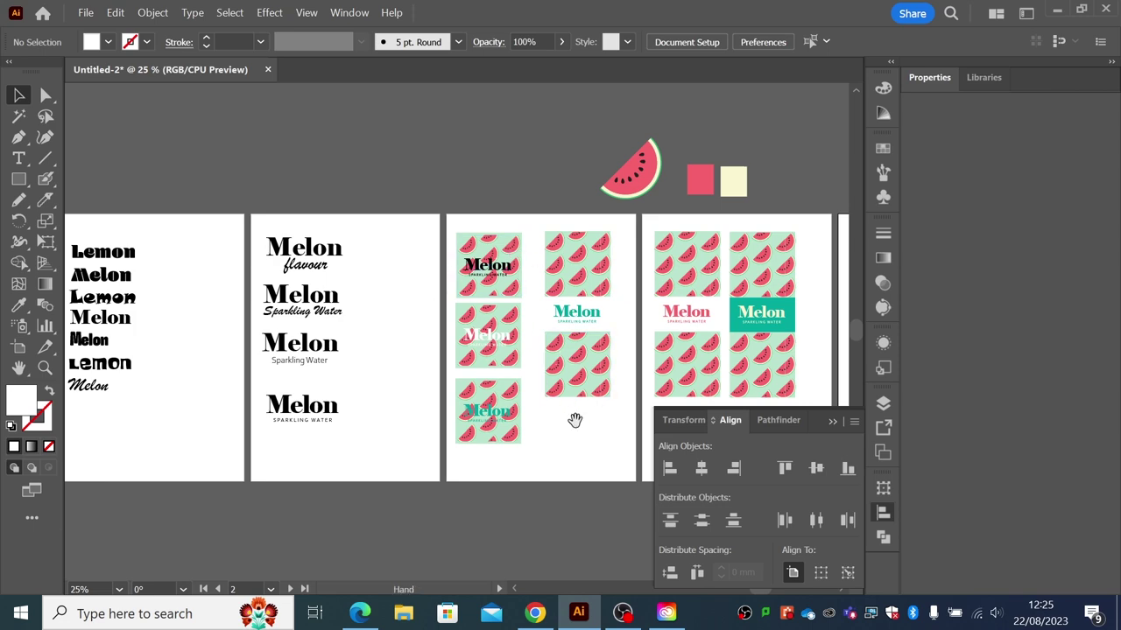
scroll(571, 415, "right", 7)
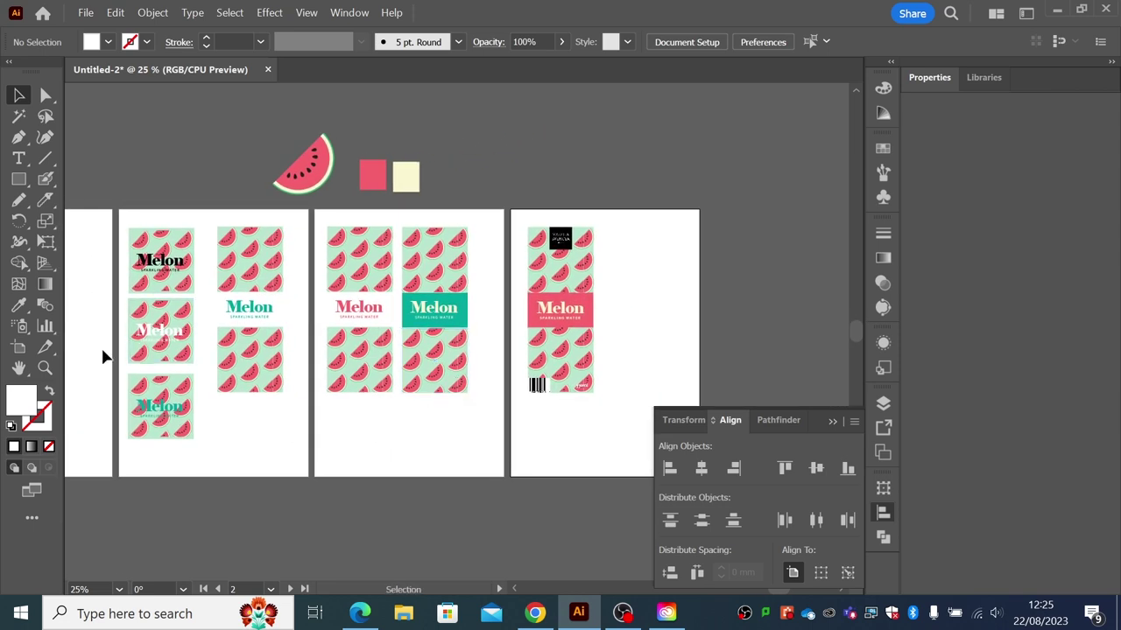
left_click(46, 367)
left_click_drag(501, 220, 646, 403)
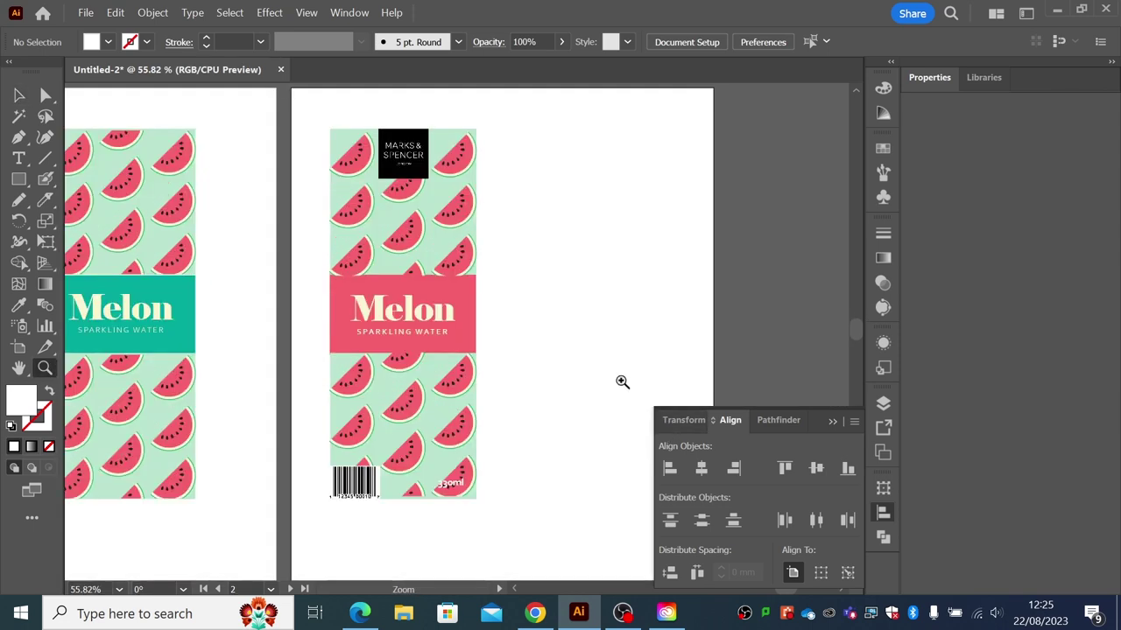
scroll(513, 327, "right", 2)
key("v")
left_click(120, 113)
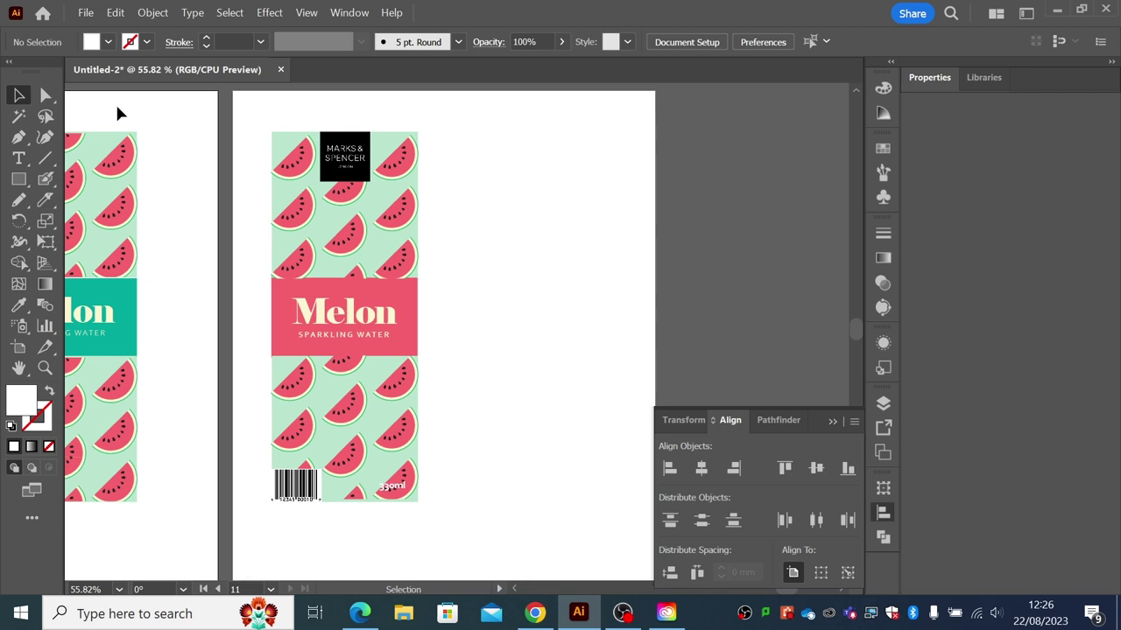
- Switch to Chrome and run a Google image search for "can of sparkling water" in a new tab
left_click(535, 613)
left_click(898, 23)
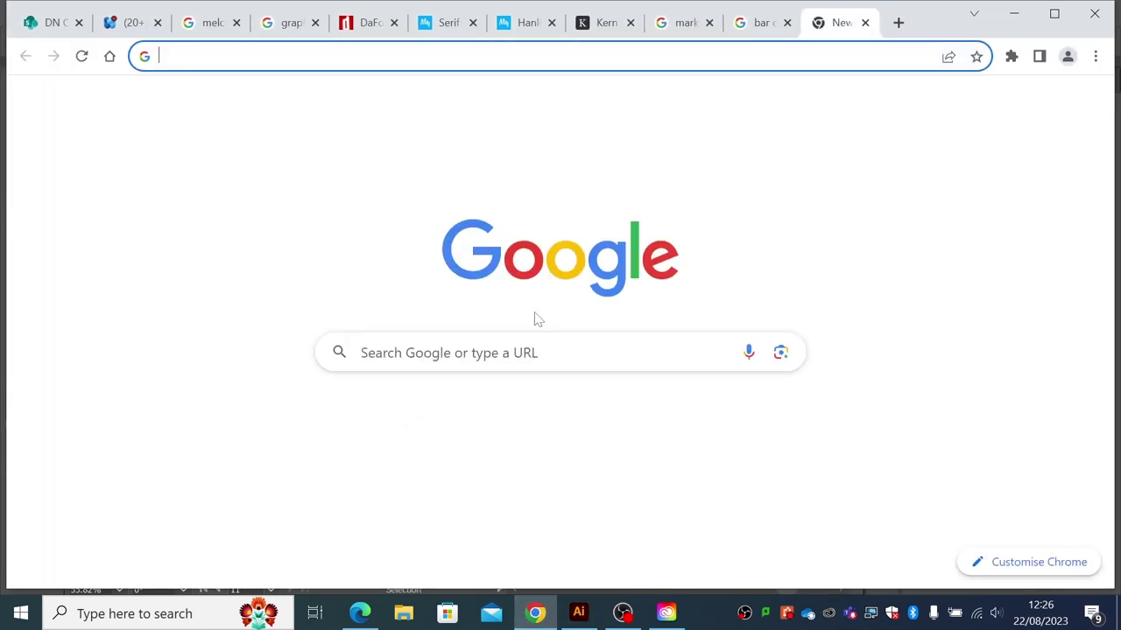
left_click(539, 351)
type("cano")
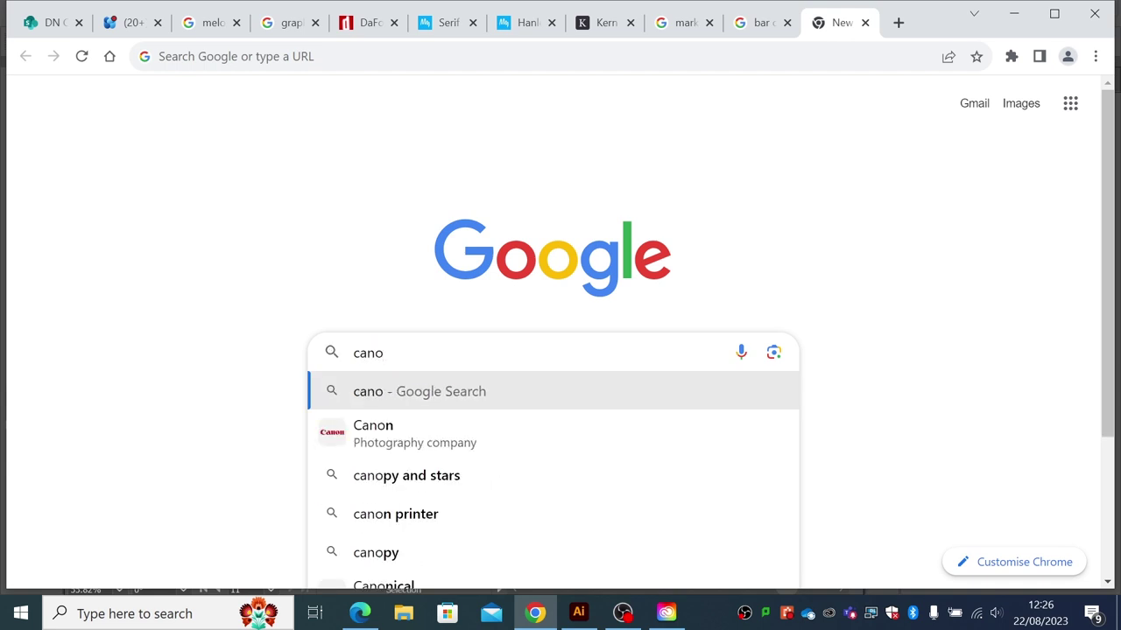
key("BackSpace")
type("of spa")
key("BackSpace")
type("arkling water")
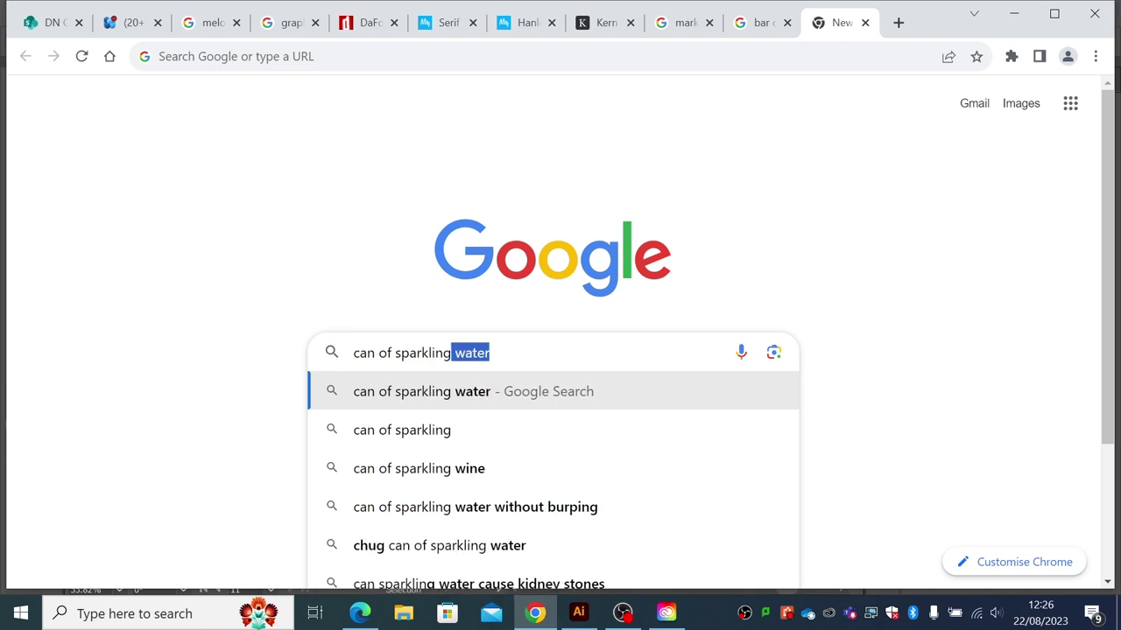
key("Return")
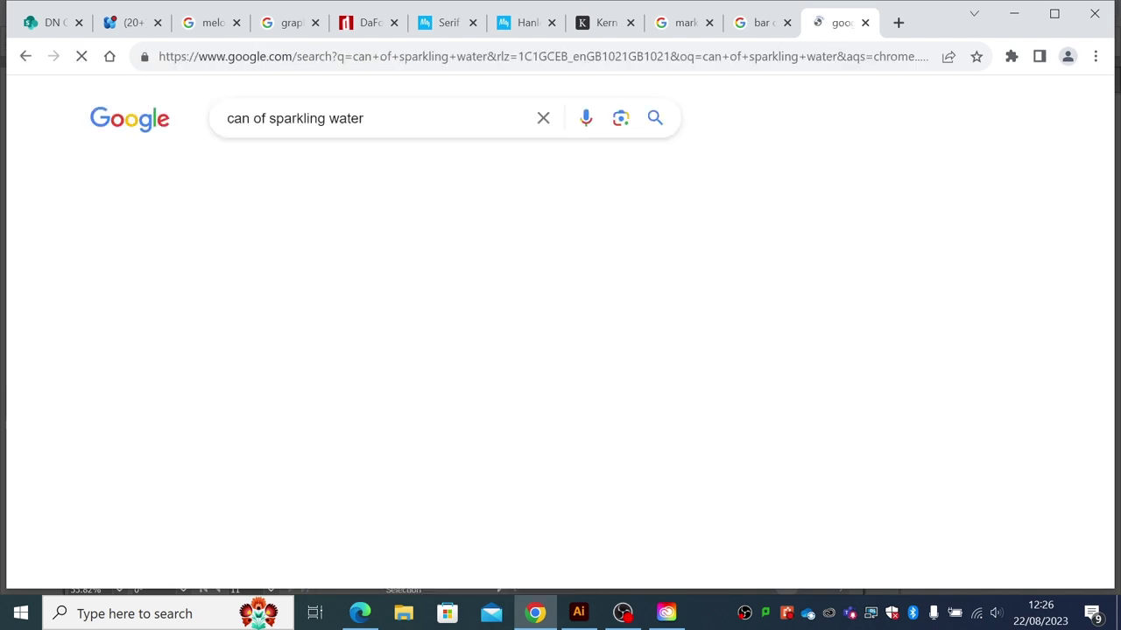
left_click(120, 173)
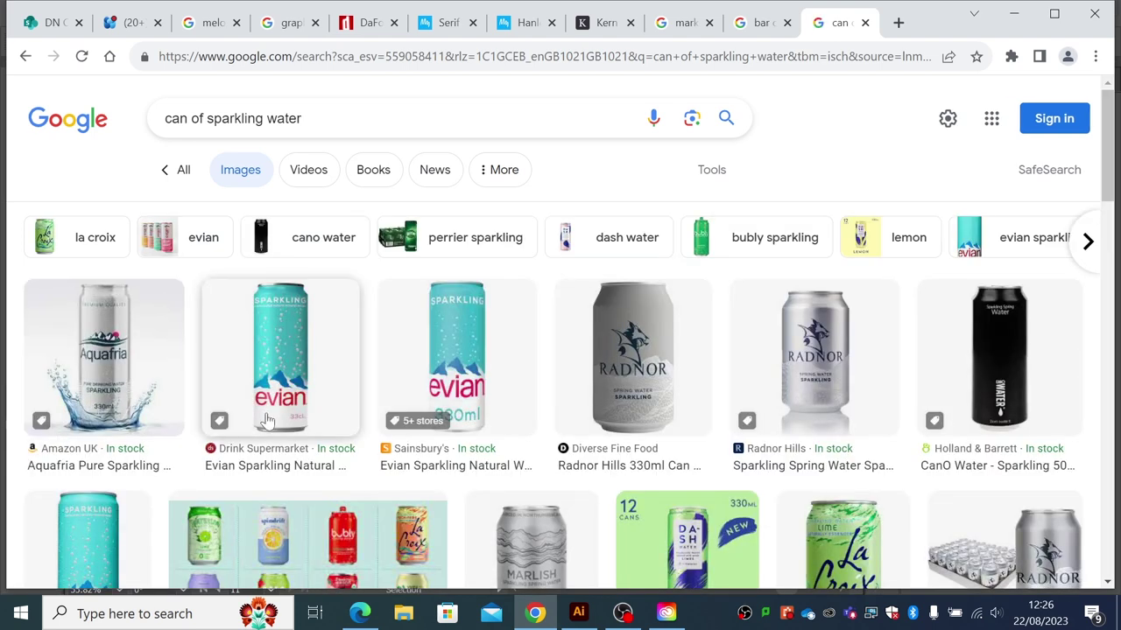
- Browse the can images and preview the DASH Water lime can and trial pack designs
scroll(178, 448, "down", 3)
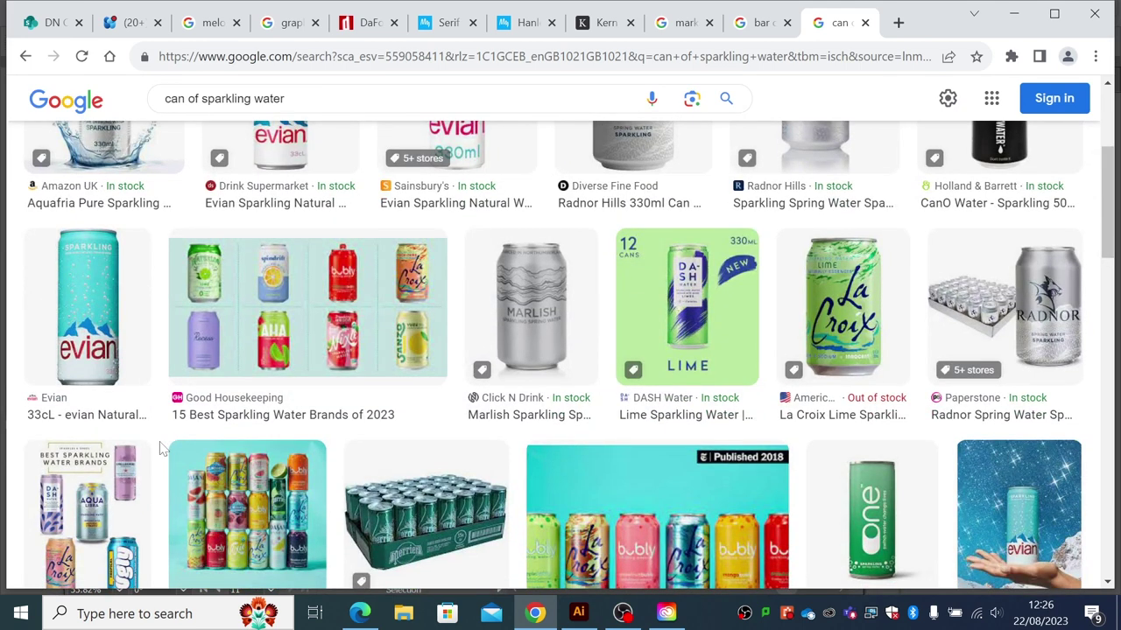
left_click(687, 302)
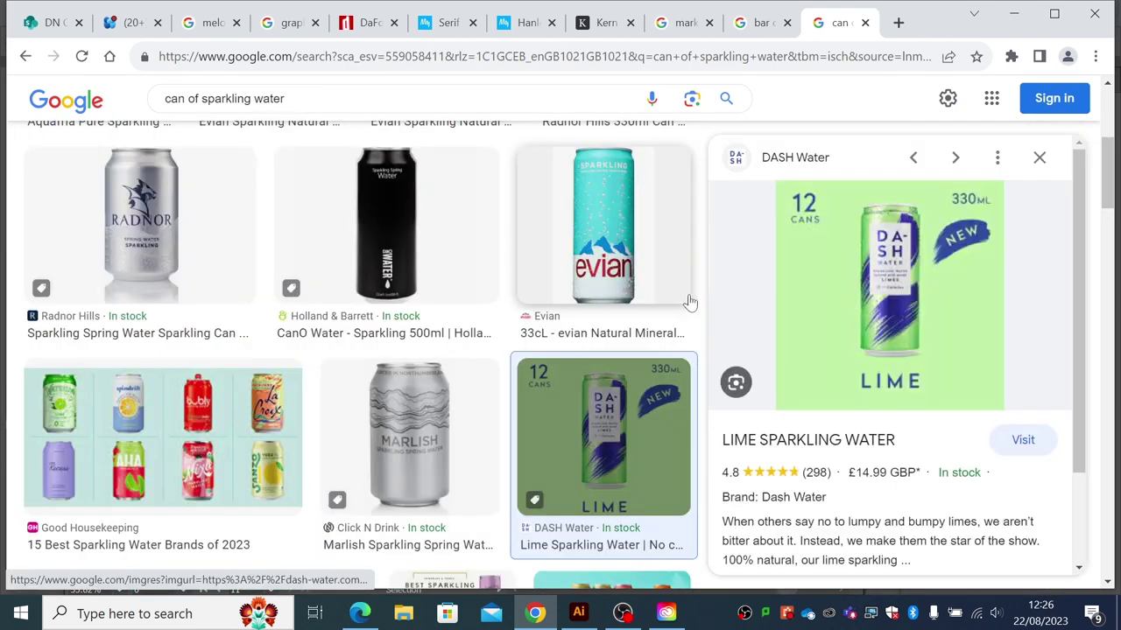
left_click(1037, 157)
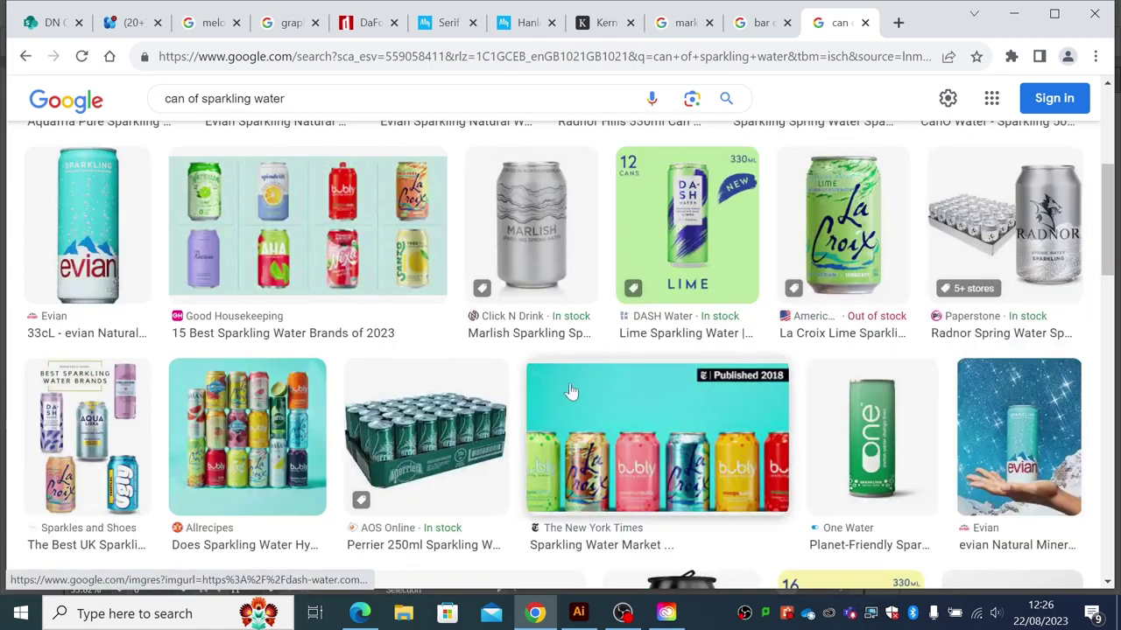
scroll(543, 402, "down", 3)
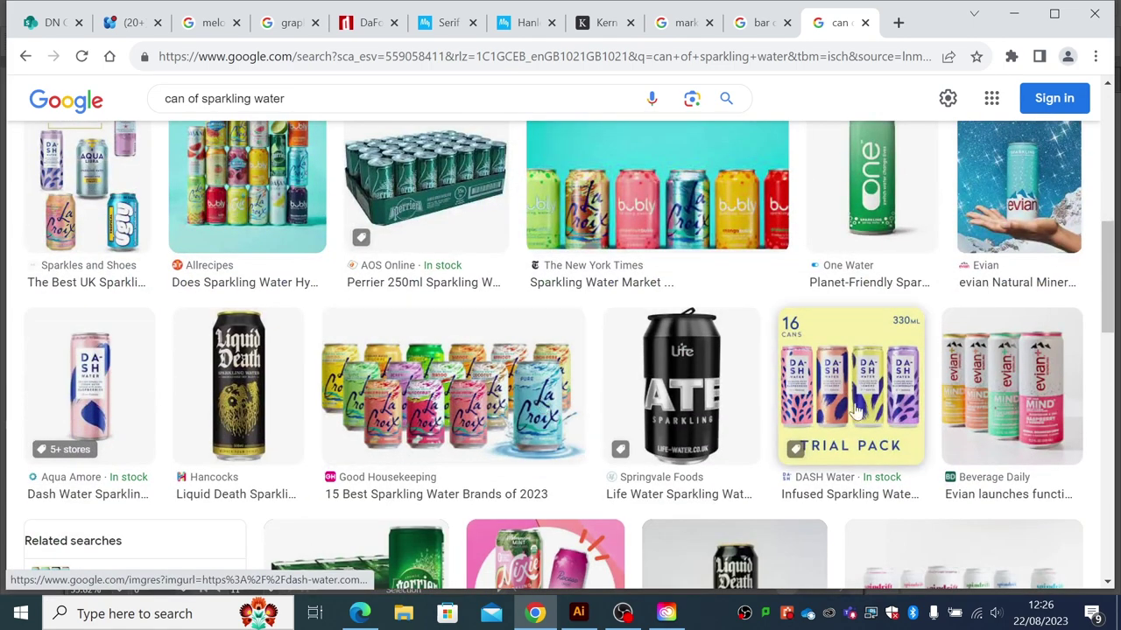
left_click(827, 412)
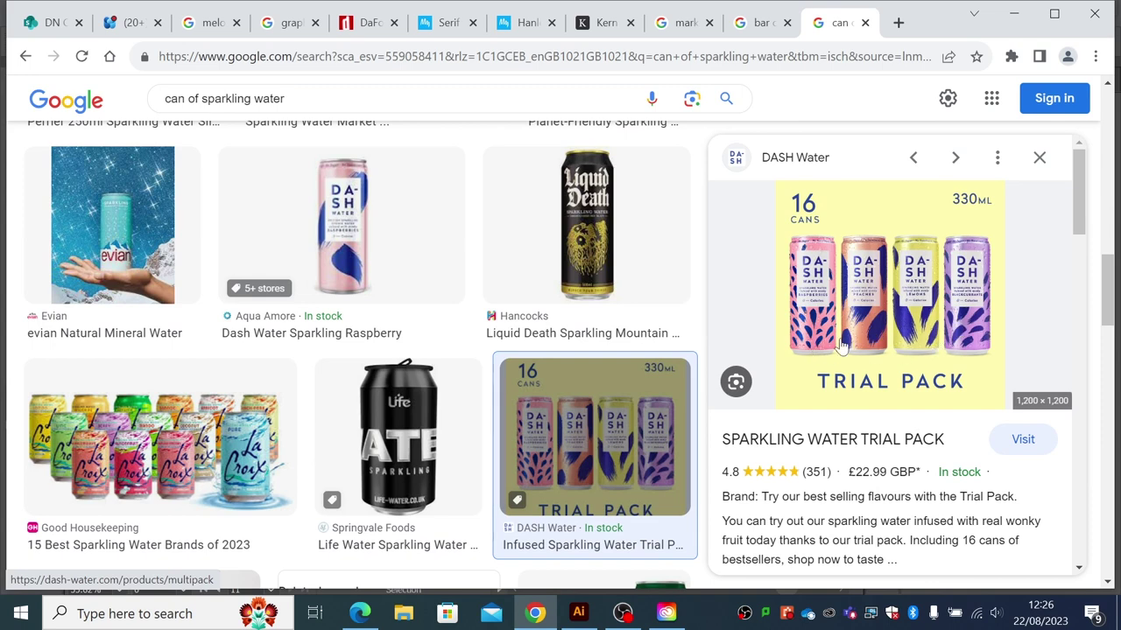
left_click(1039, 158)
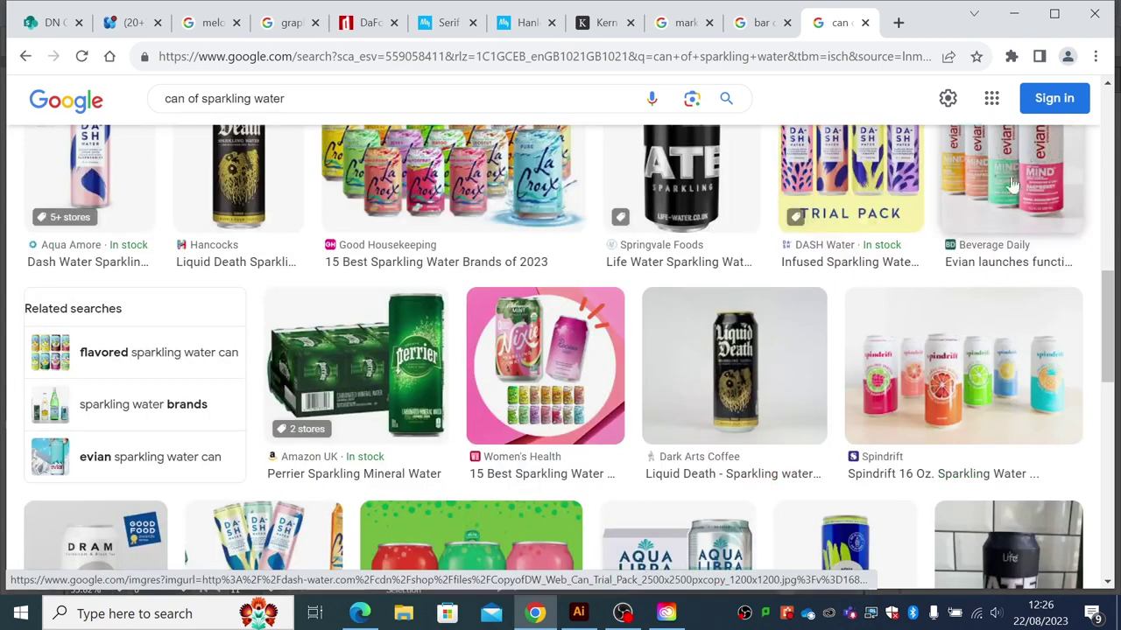
left_click(839, 230)
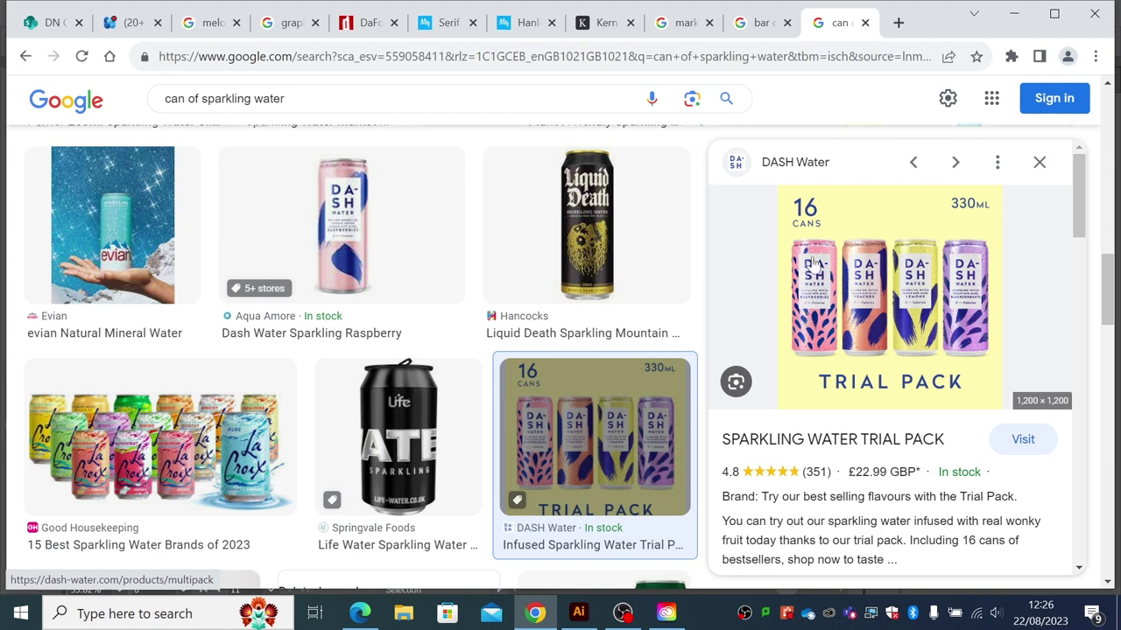
- Return to Illustrator and duplicate the complete pink-banded label beside the original on the same artboard
left_click(1016, 14)
left_click_drag(258, 119, 441, 517)
key("a")
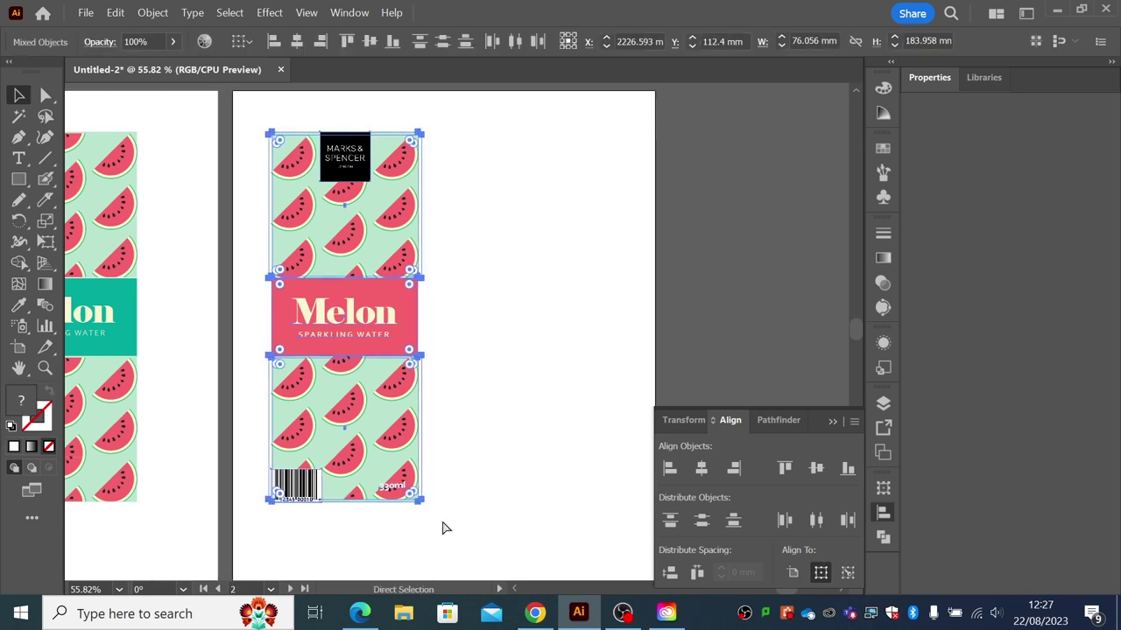
key("v")
left_click_drag(335, 495, 525, 476)
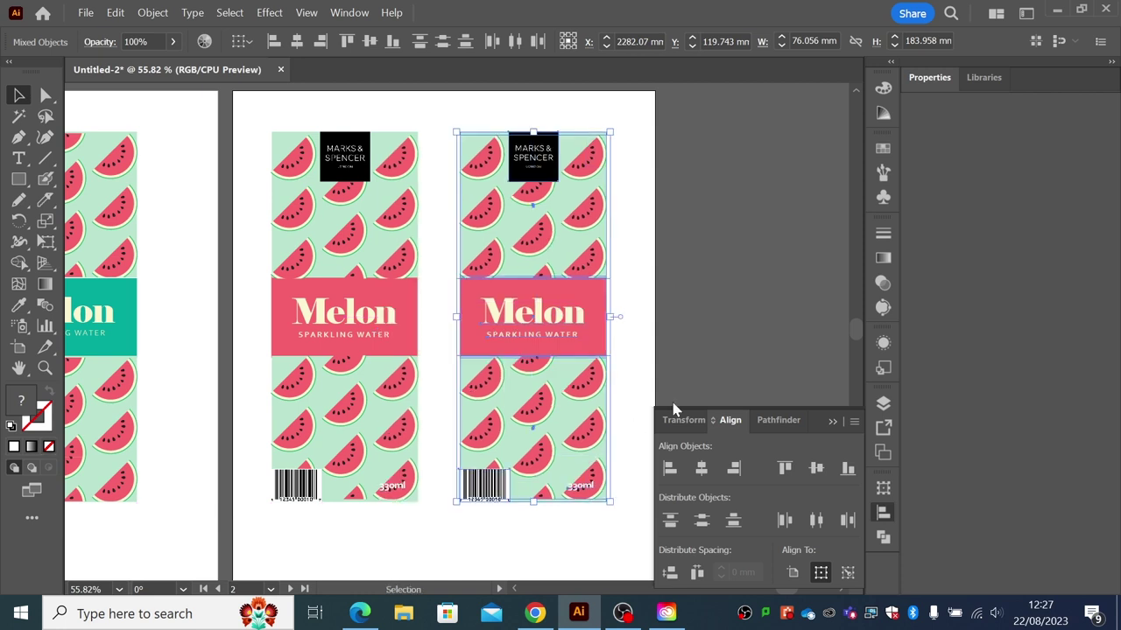
left_click(633, 428)
- Move the duplicate label's Marks & Spencer logo off the artboard, then make its pink band taller and narrower and move it aside too
left_click_drag(549, 177, 725, 167)
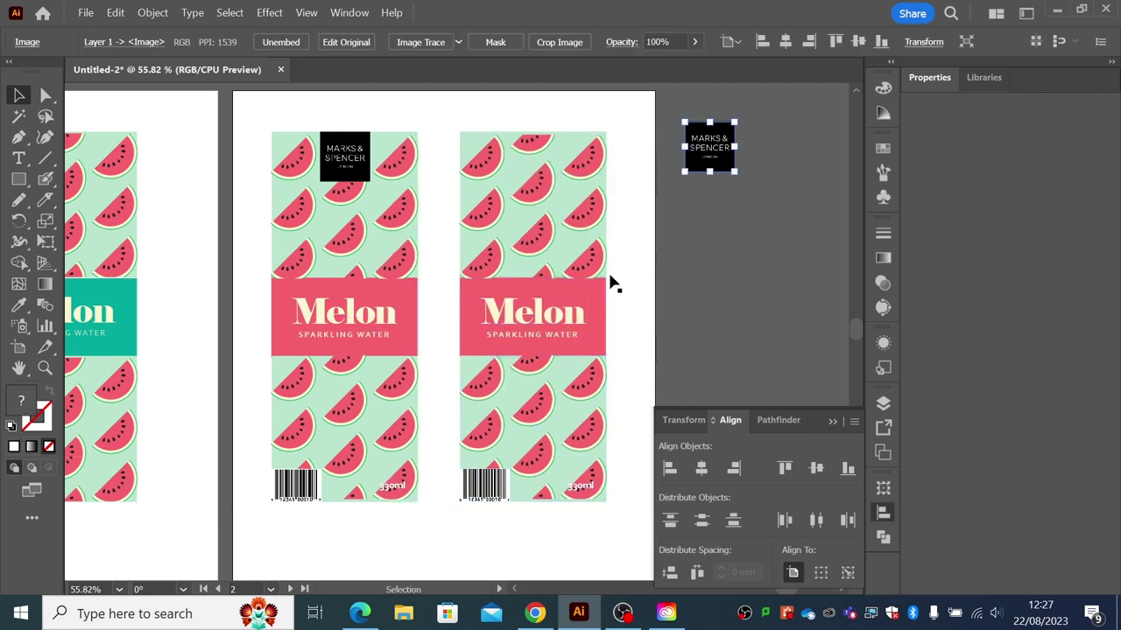
left_click(593, 288)
left_click_drag(605, 278, 585, 226)
left_click_drag(563, 304, 748, 296)
- Delete the lower watermelon pattern and its pale green background from the duplicate label
left_click(586, 376)
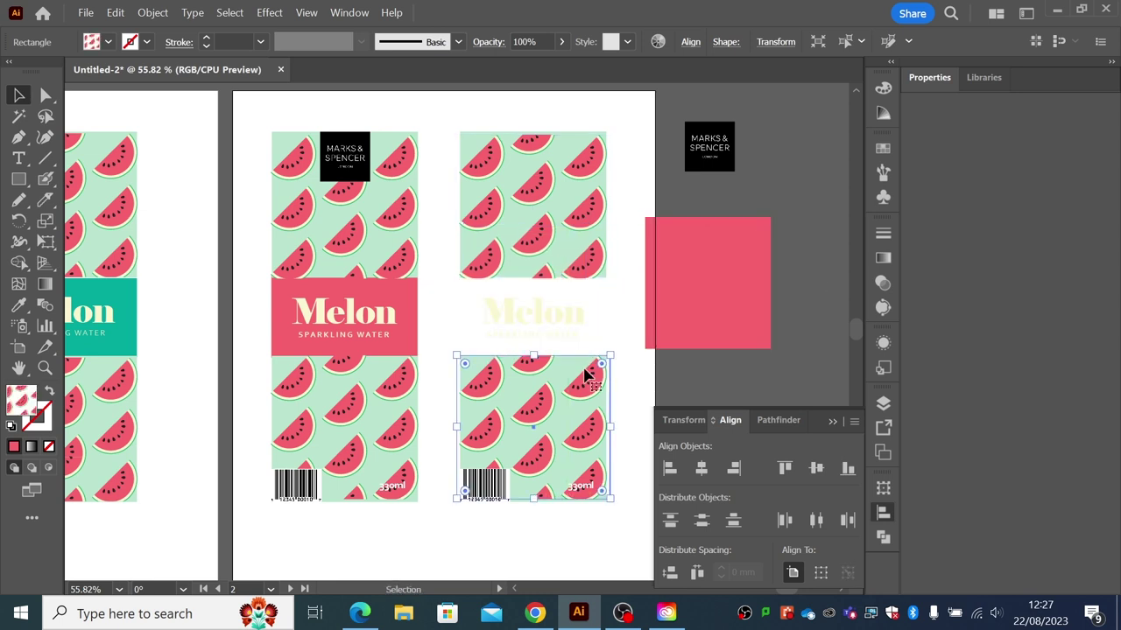
key("Delete")
left_click(536, 372)
key("Delete")
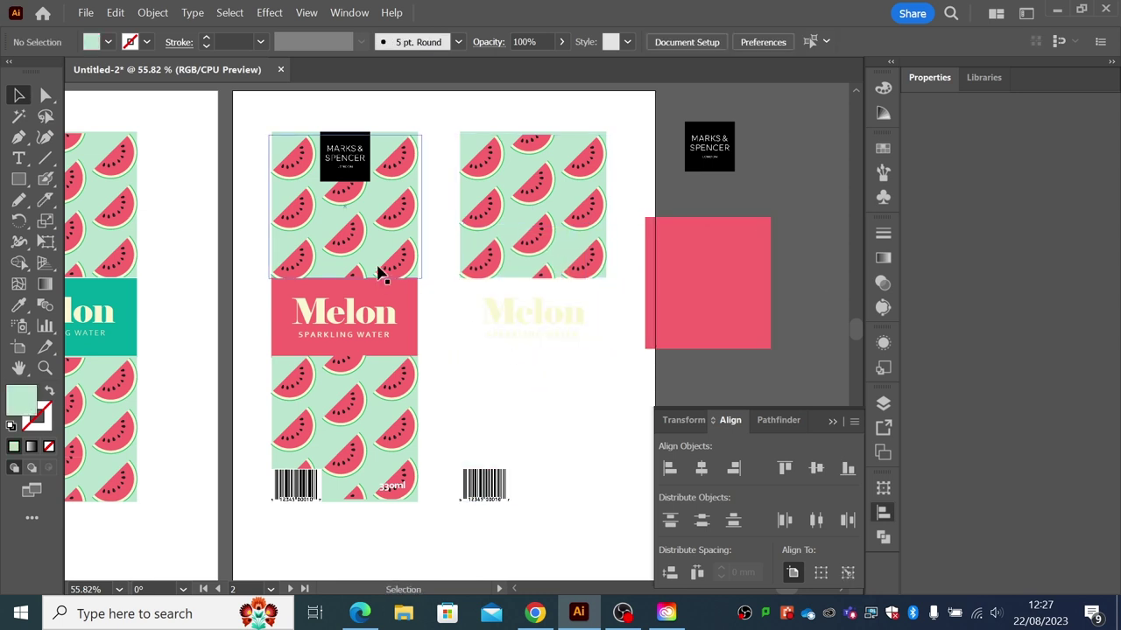
- Extend the duplicate label's watermelon pattern and pale green background downwards to cover the label's full height
left_click(46, 94)
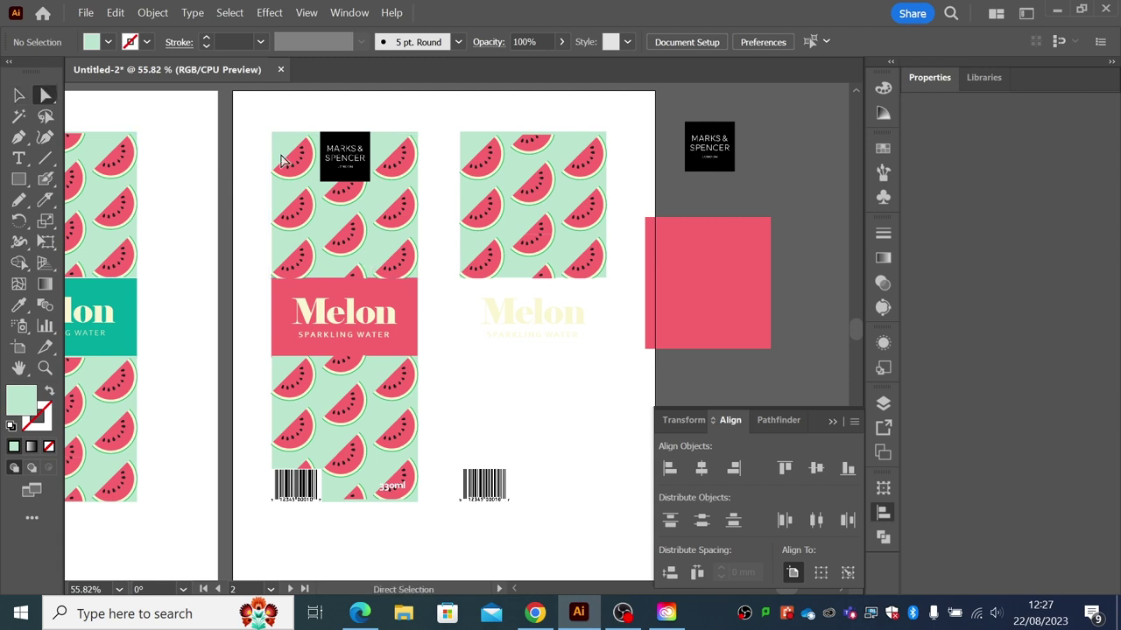
left_click(462, 210)
left_click(457, 279)
left_click_drag(610, 287, 606, 505)
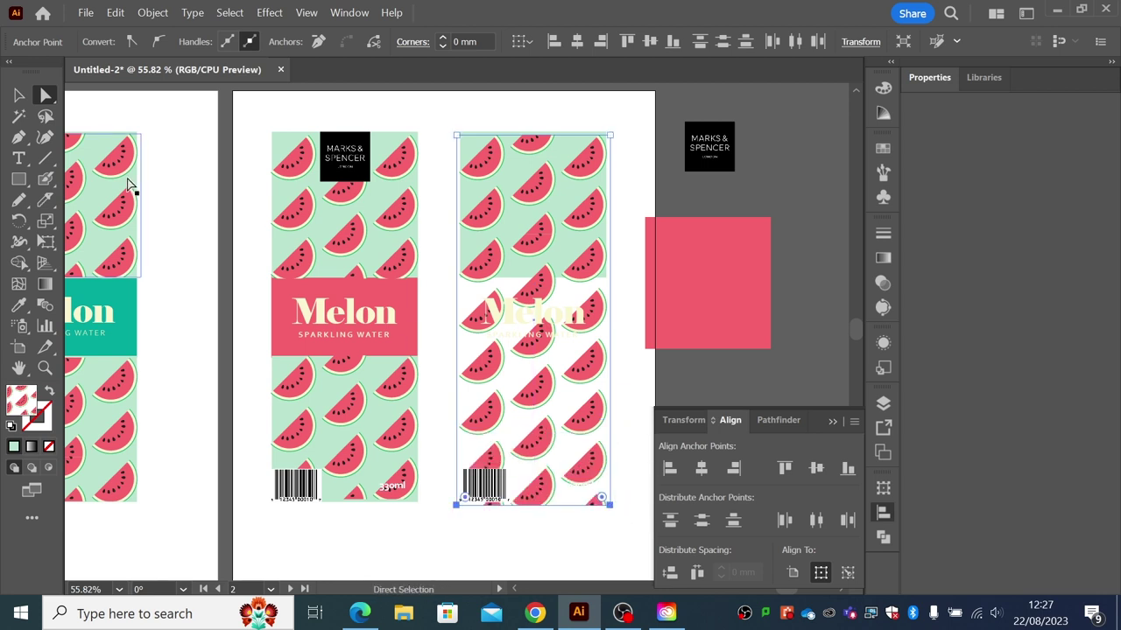
left_click(23, 95)
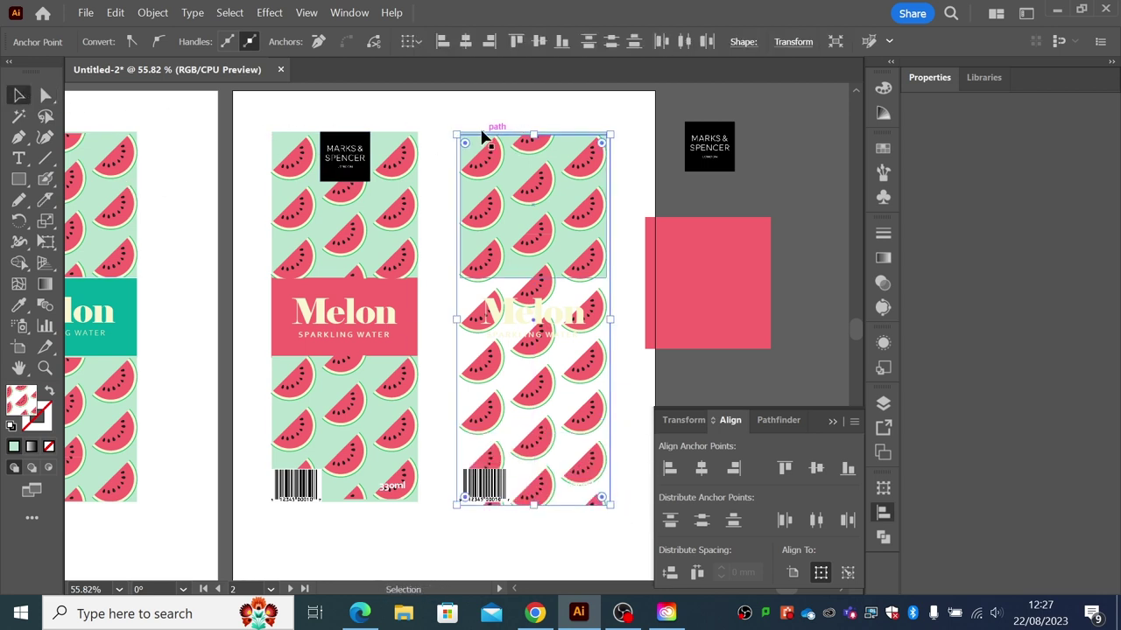
left_click(495, 140)
left_click_drag(534, 278, 522, 503)
left_click_drag(523, 507, 523, 506)
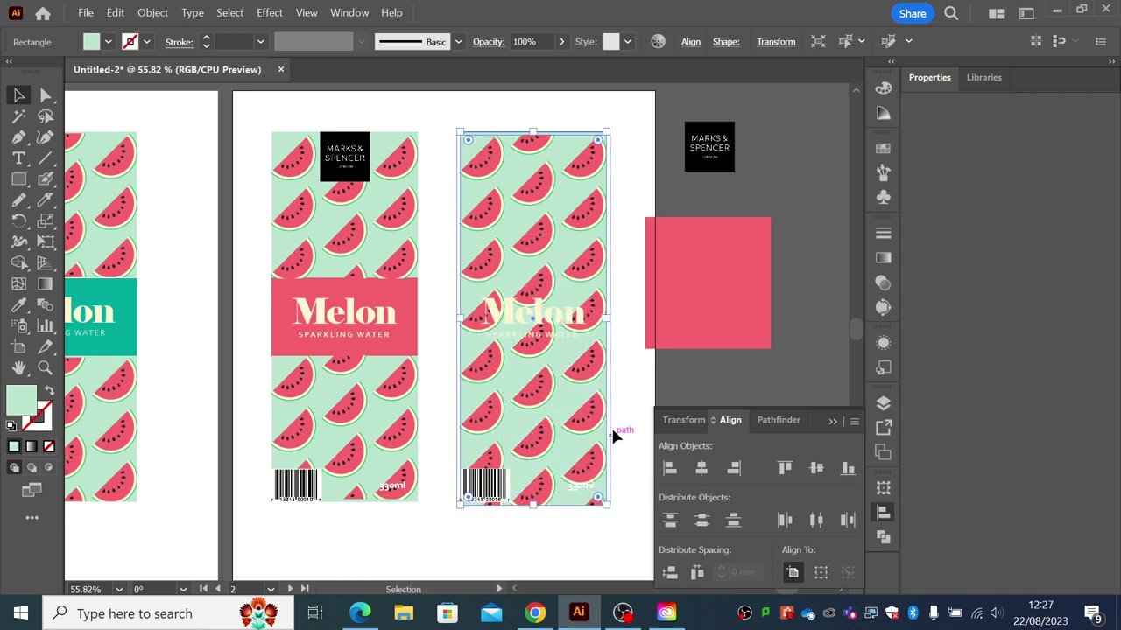
- Move the duplicate's Melon text off the artboard and place the pink rectangle in front of the pattern on the label's upper half
left_click(643, 408)
left_click_drag(528, 341, 748, 393)
left_click(724, 308)
left_click_drag(771, 284, 555, 249)
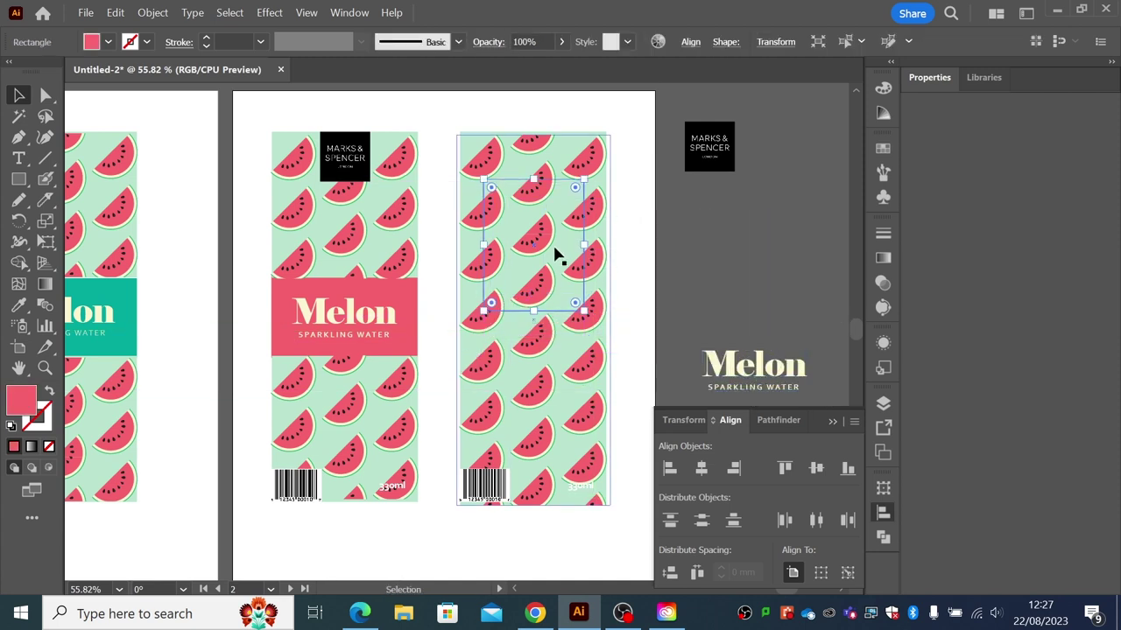
left_click(152, 13)
mouse_move(381, 65)
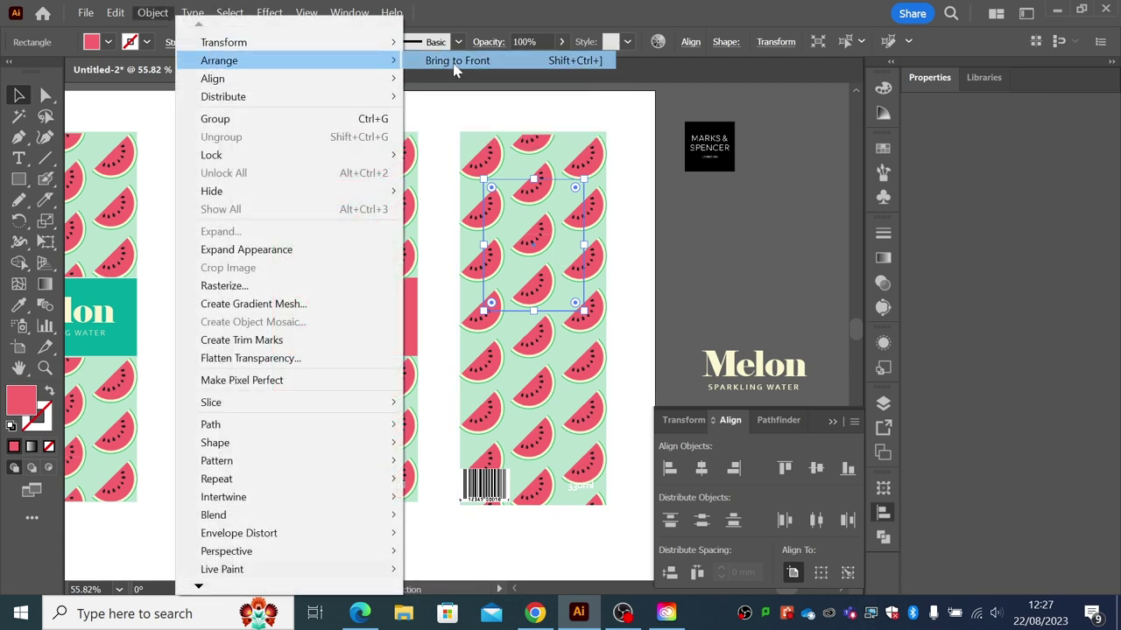
left_click(457, 60)
- Shrink the Melon Sparkling Water text to fit the pink panel and bring it to the front, centred in the panel's upper part
left_click(672, 275)
left_click_drag(736, 372, 713, 309)
left_click_drag(782, 332, 586, 243)
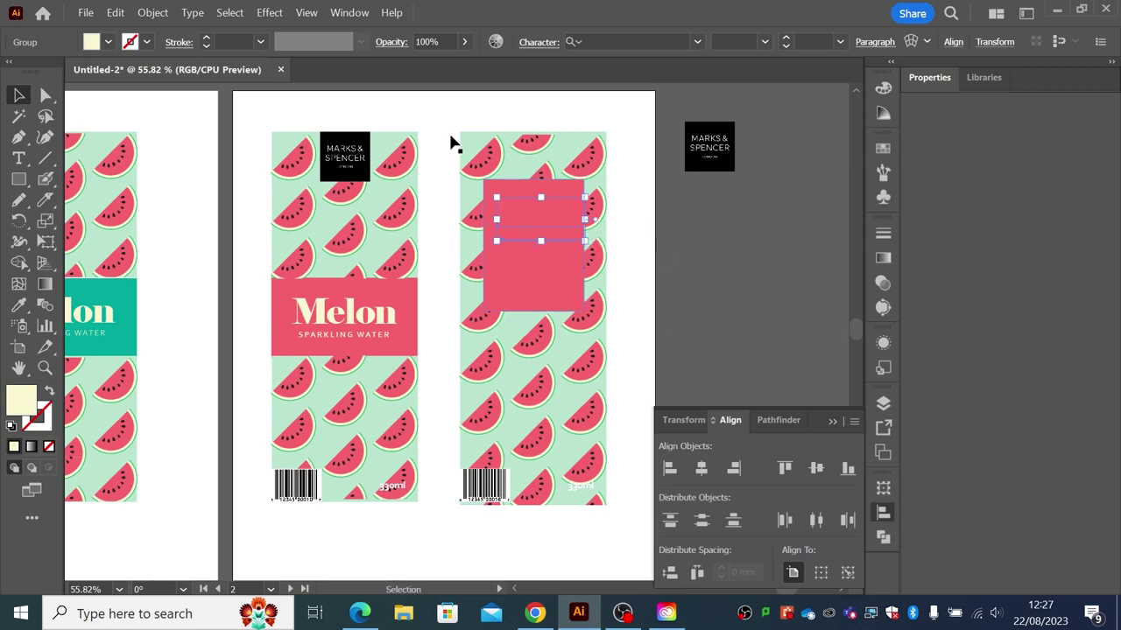
left_click(160, 12)
mouse_move(219, 60)
left_click(457, 60)
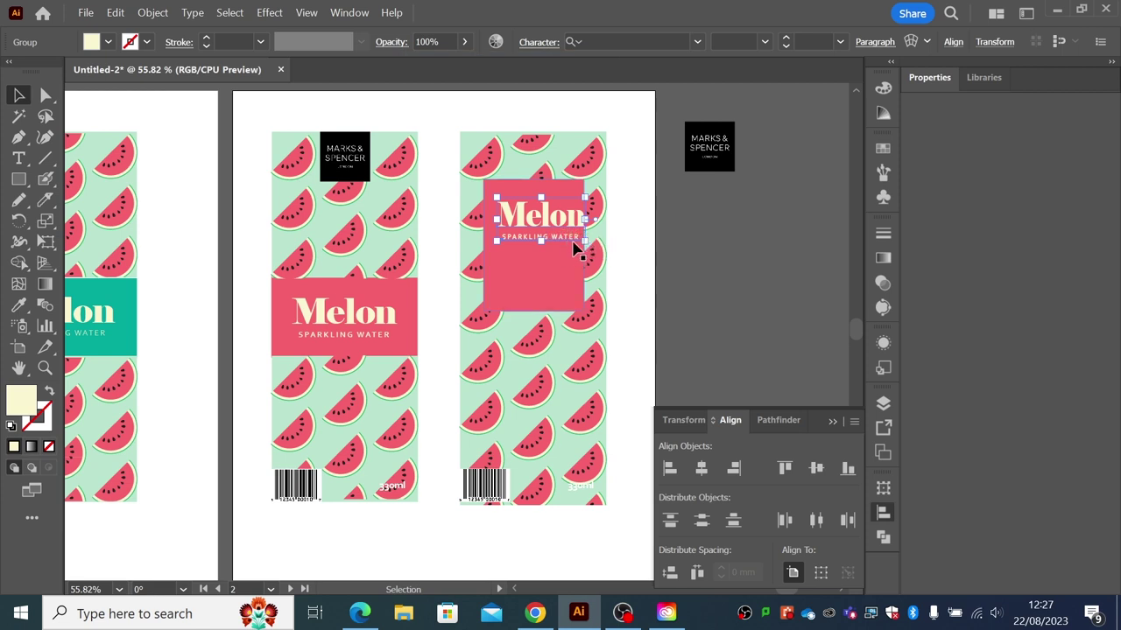
left_click_drag(587, 245, 534, 241)
left_click(692, 268)
left_click(692, 271)
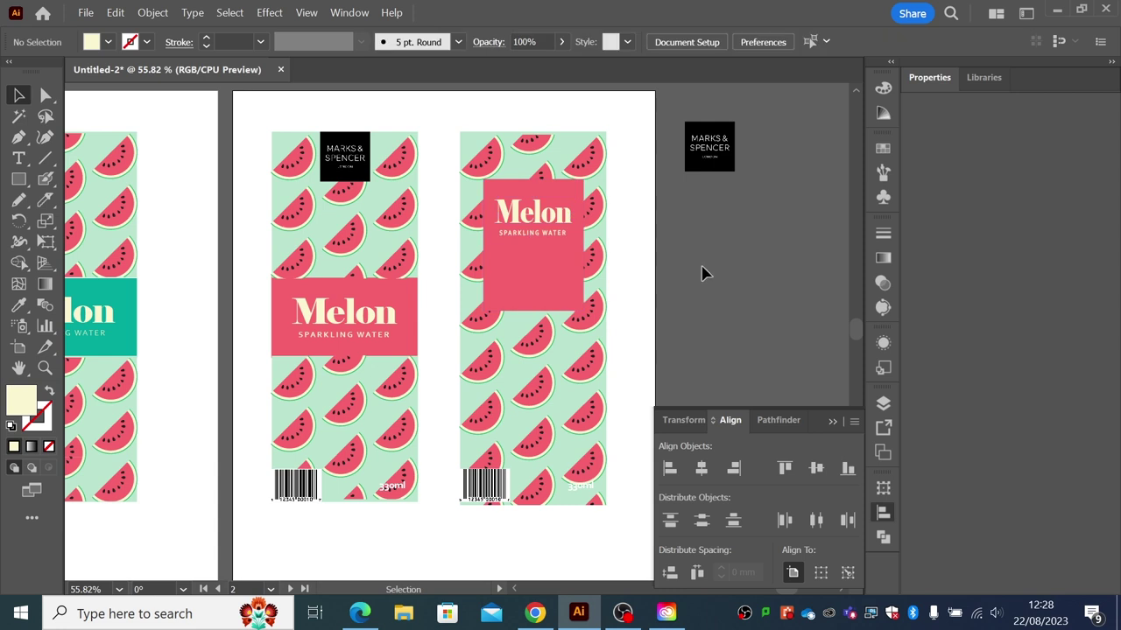
- Move the duplicate's 330ml text into the pink panel's lower-right corner and bring it to the front
left_click_drag(585, 489, 566, 307)
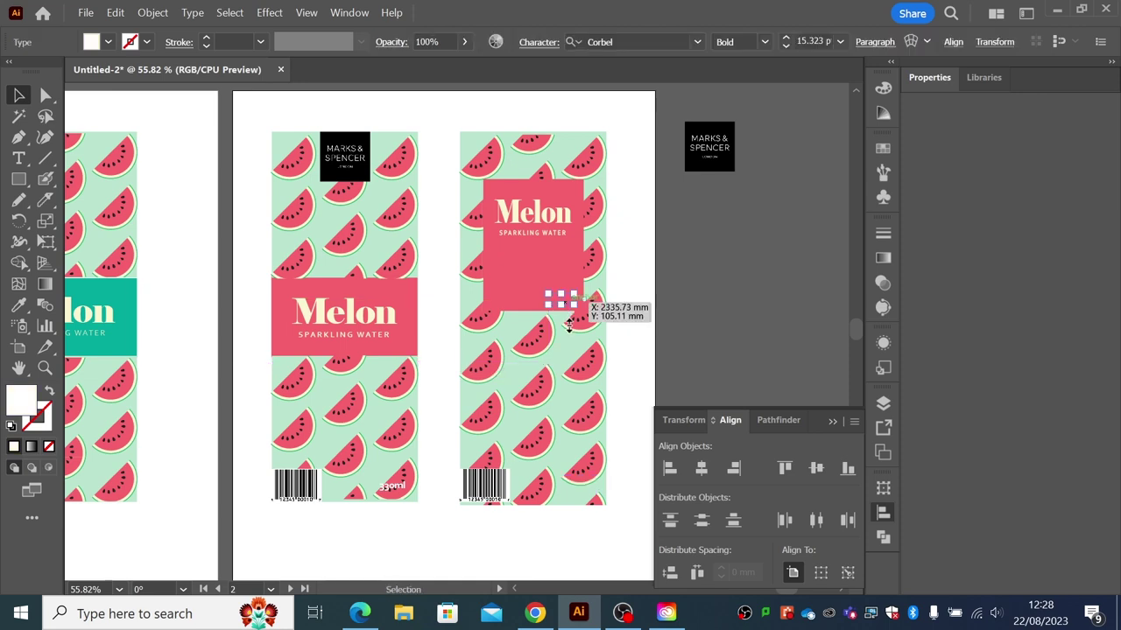
left_click(153, 14)
mouse_move(371, 67)
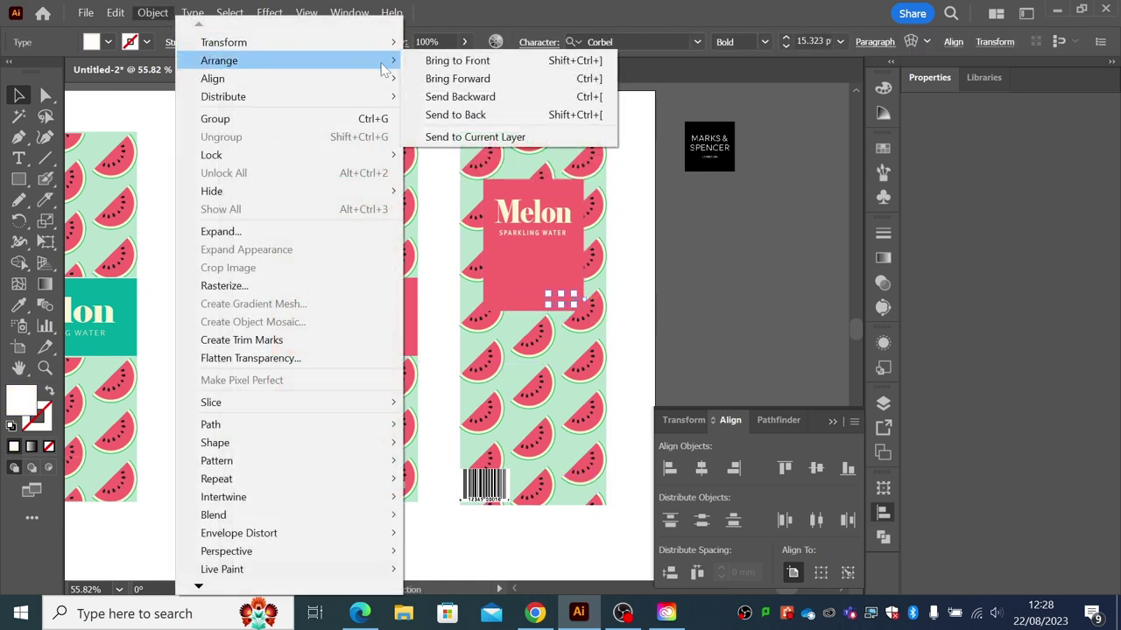
left_click(433, 61)
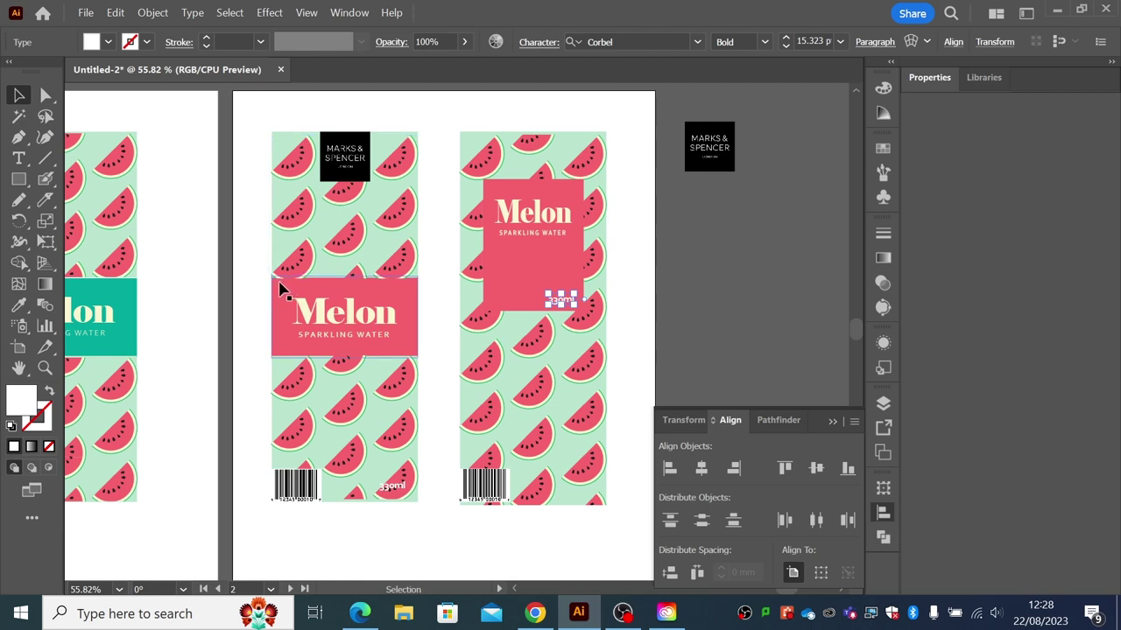
- Recolour the 330ml text on the pink panel with the cream swatch colour
scroll(289, 272, "left", 5)
scroll(298, 275, "up", 2)
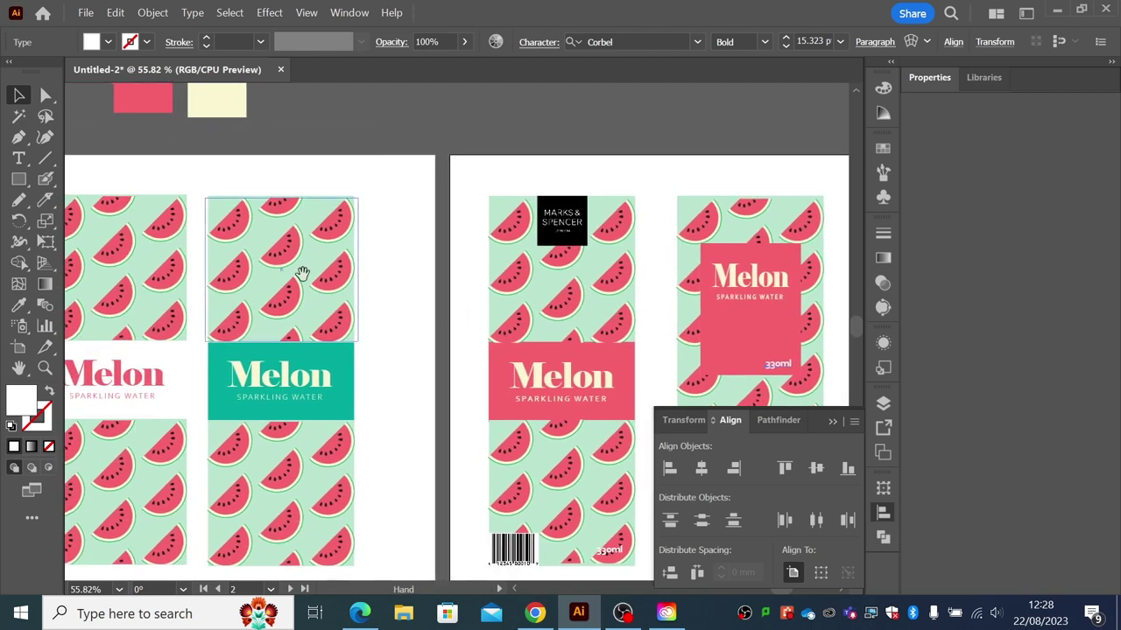
left_click(19, 305)
left_click(187, 100)
key("v")
left_click(495, 137)
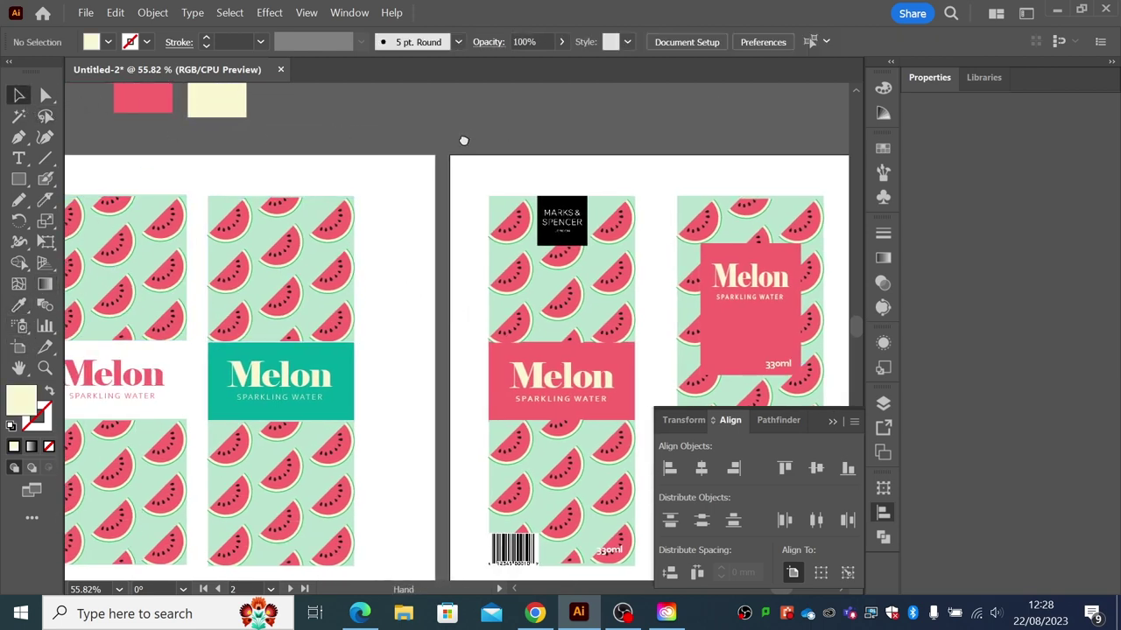
- Place the spare Marks & Spencer logo at the duplicate label's top, lined up with the pink panel's left edge
scroll(494, 137, "right", 6)
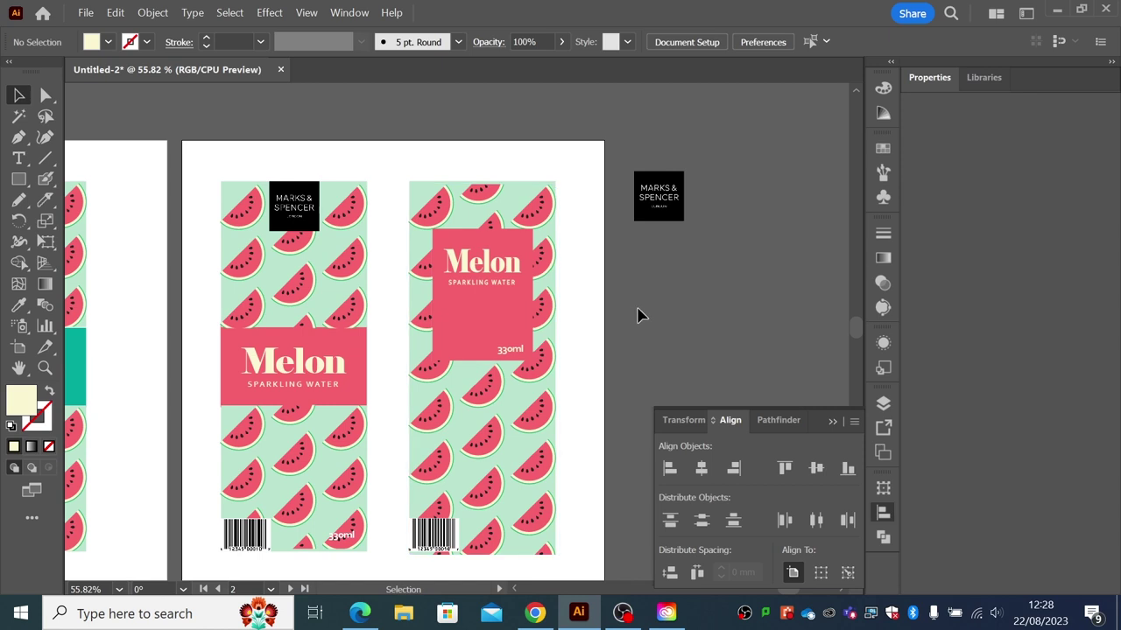
left_click_drag(665, 310, 583, 250)
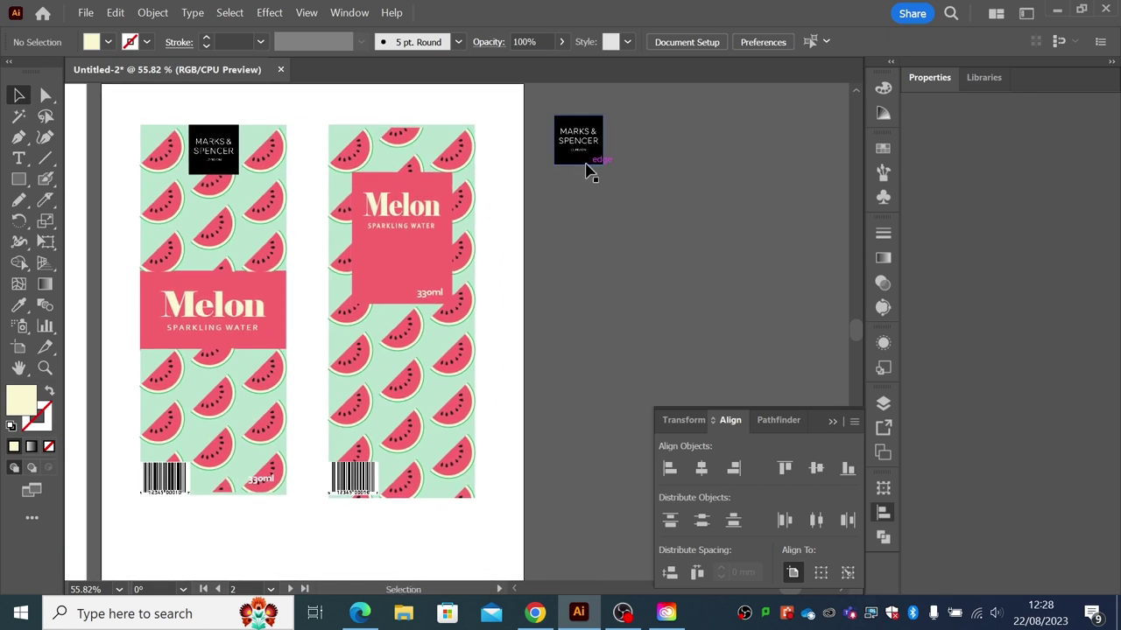
left_click_drag(586, 168, 386, 181)
left_click(543, 201)
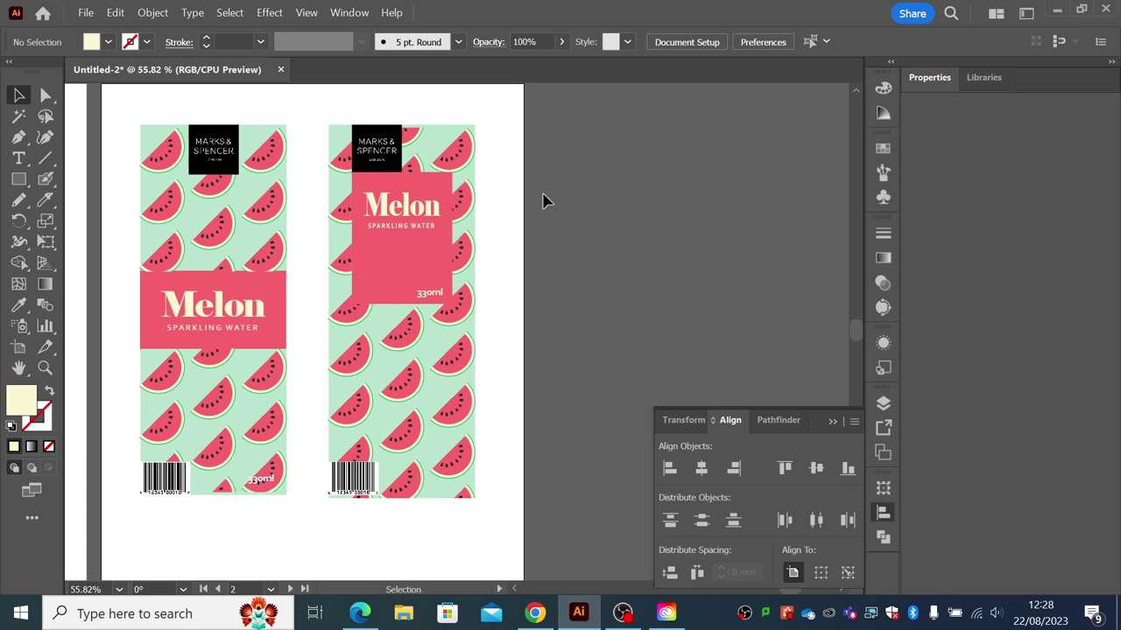
- Try lowering the pink panel with its texts and enlarging the Marks & Spencer logo above it to the panel's full width
left_click(397, 219)
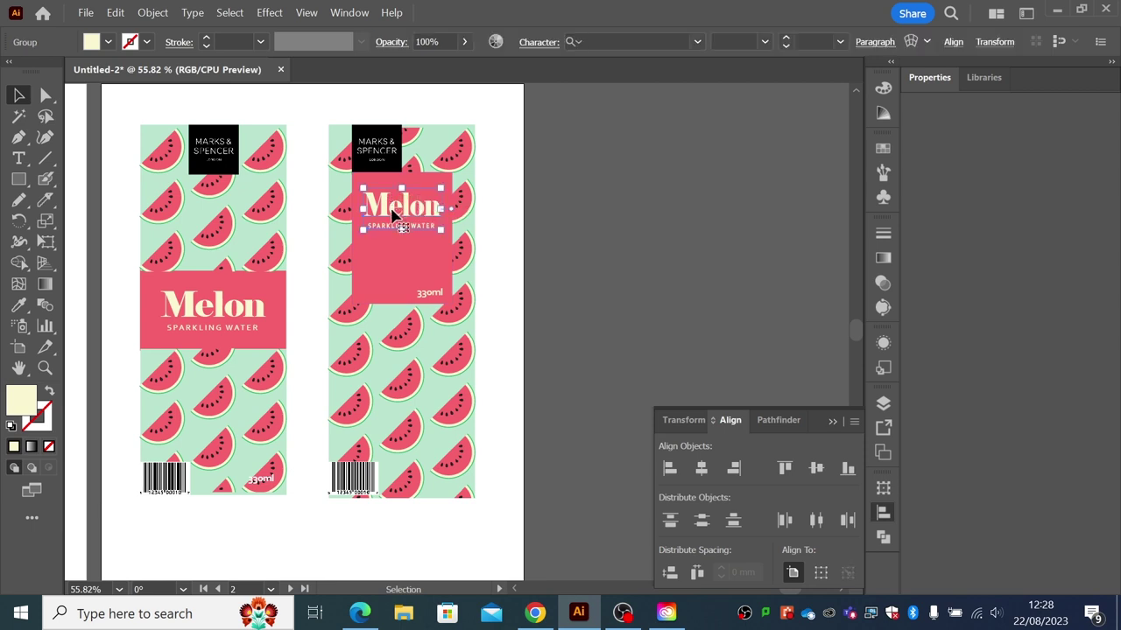
left_click(408, 286, "shift")
left_click_drag(407, 286, 407, 359)
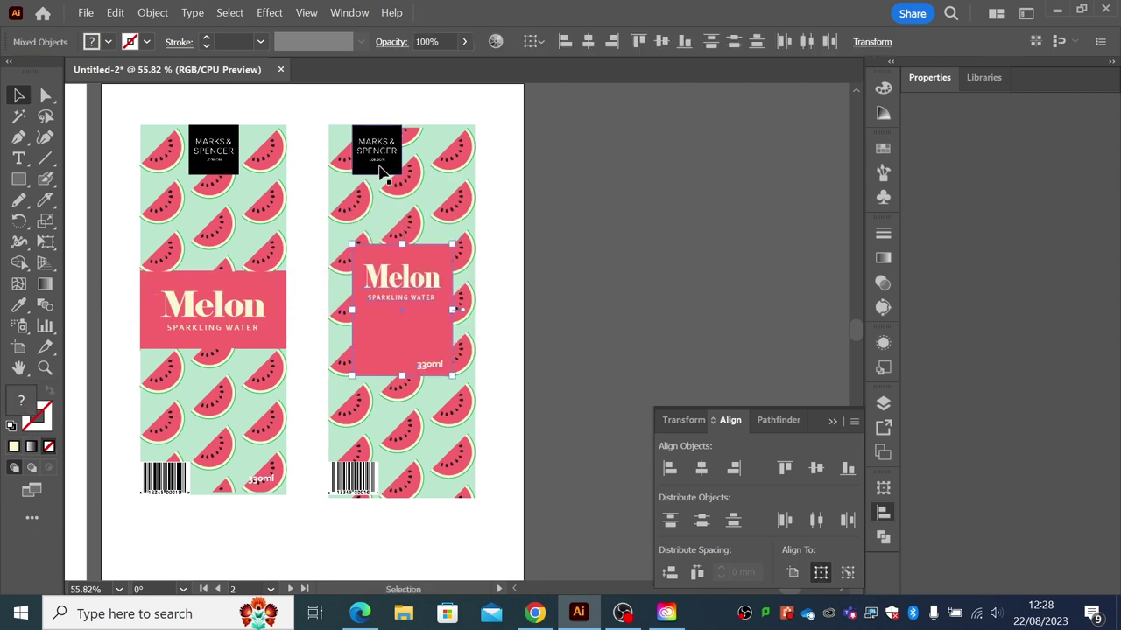
left_click(382, 173)
left_click_drag(401, 175, 440, 238)
left_click(565, 288)
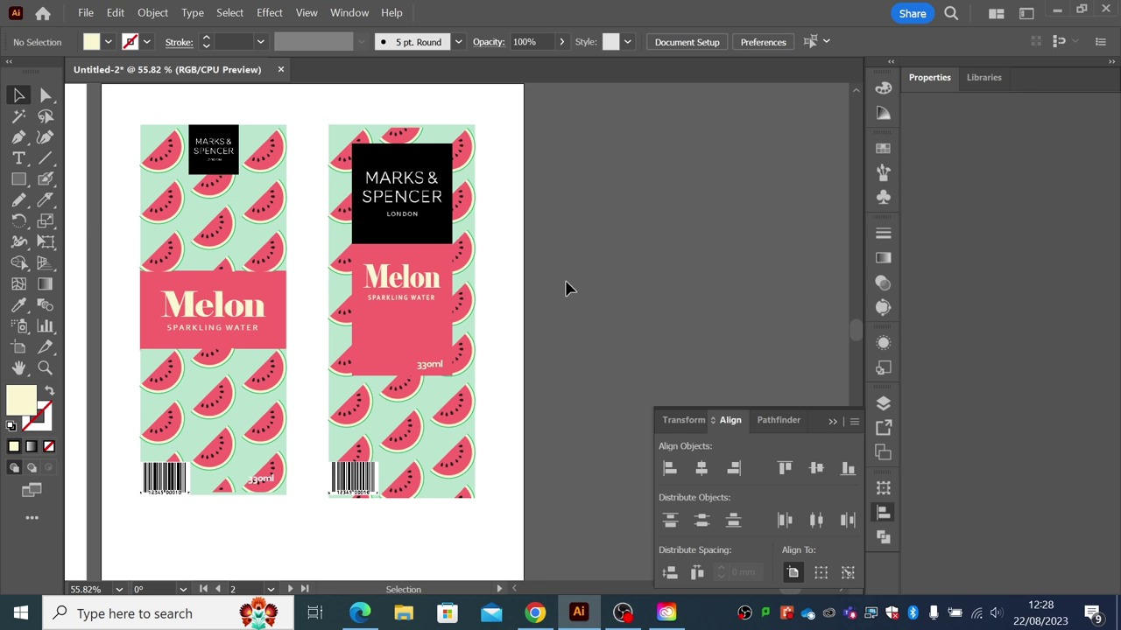
- Undo the logo enlargement and the downward move of the pink panel
key("ctrl+z")
key("ctrl+z")
key("ctrl+z")
key("ctrl+z")
key("ctrl+z")
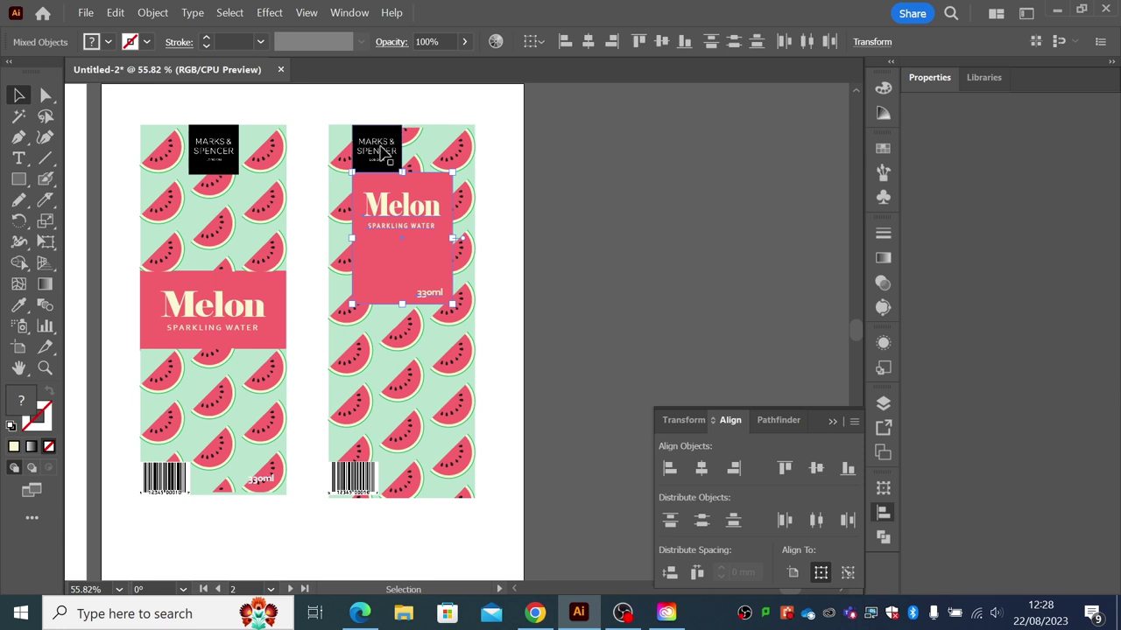
- Try the Marks & Spencer logo directly below the pink panel at its right edge, and undo the move
left_click_drag(380, 151, 429, 331)
left_click(586, 365)
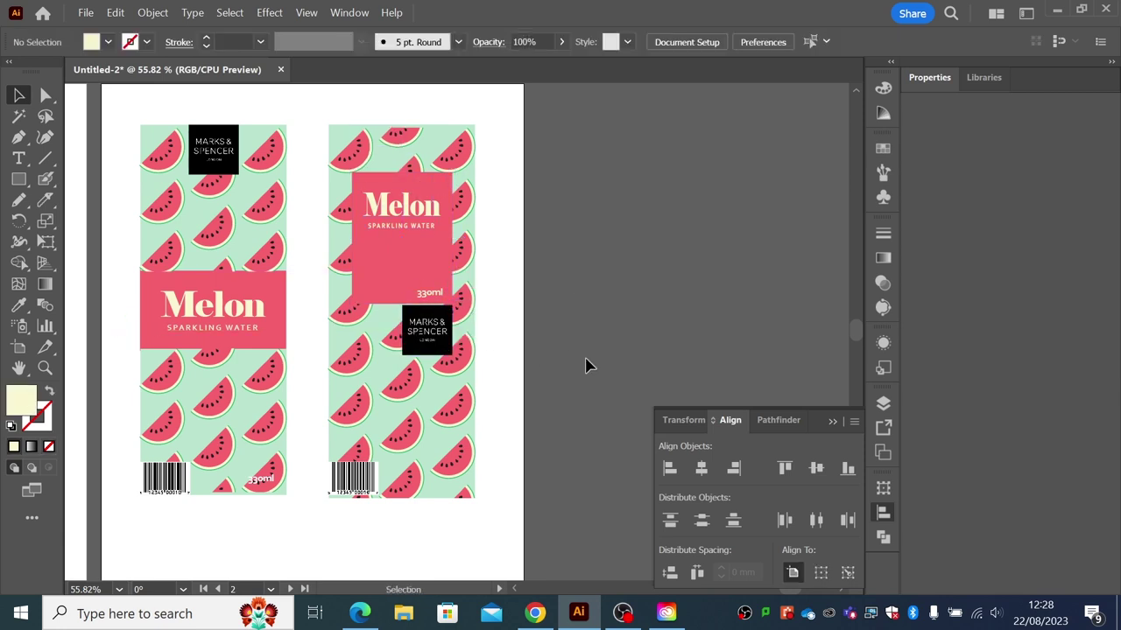
key("ctrl+z")
- Centre the Marks & Spencer logo at the duplicate label's top and lower the pink panel with its texts to leave a gap
left_click_drag(384, 156, 432, 155)
left_click(526, 312)
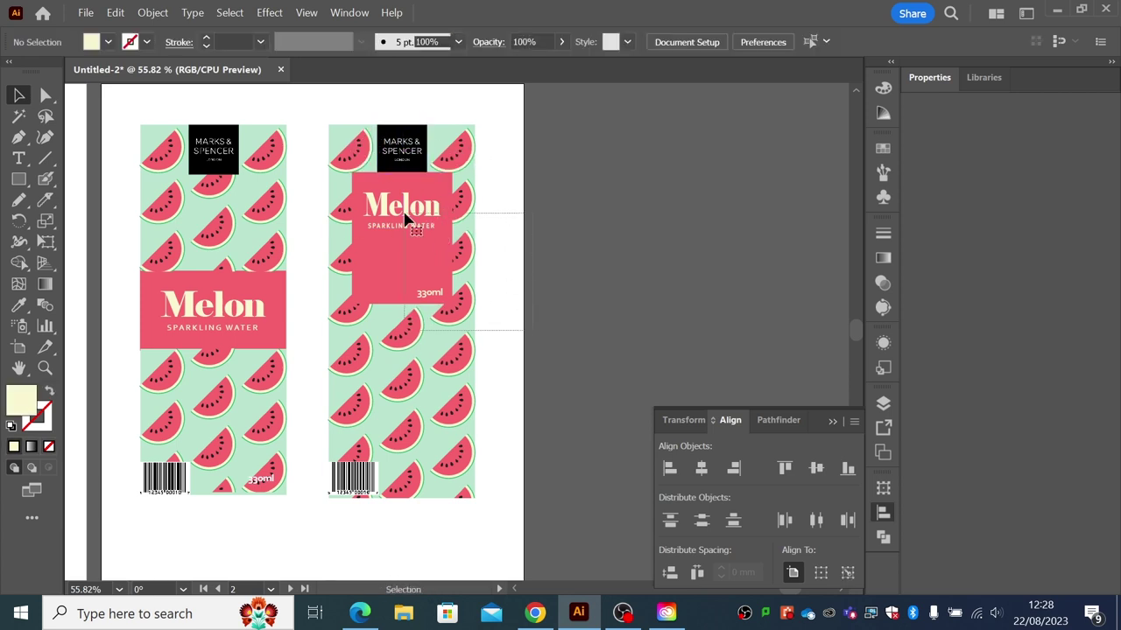
left_click(437, 230)
left_click(431, 296, "shift")
left_click_drag(408, 273, 409, 318)
left_click(529, 326)
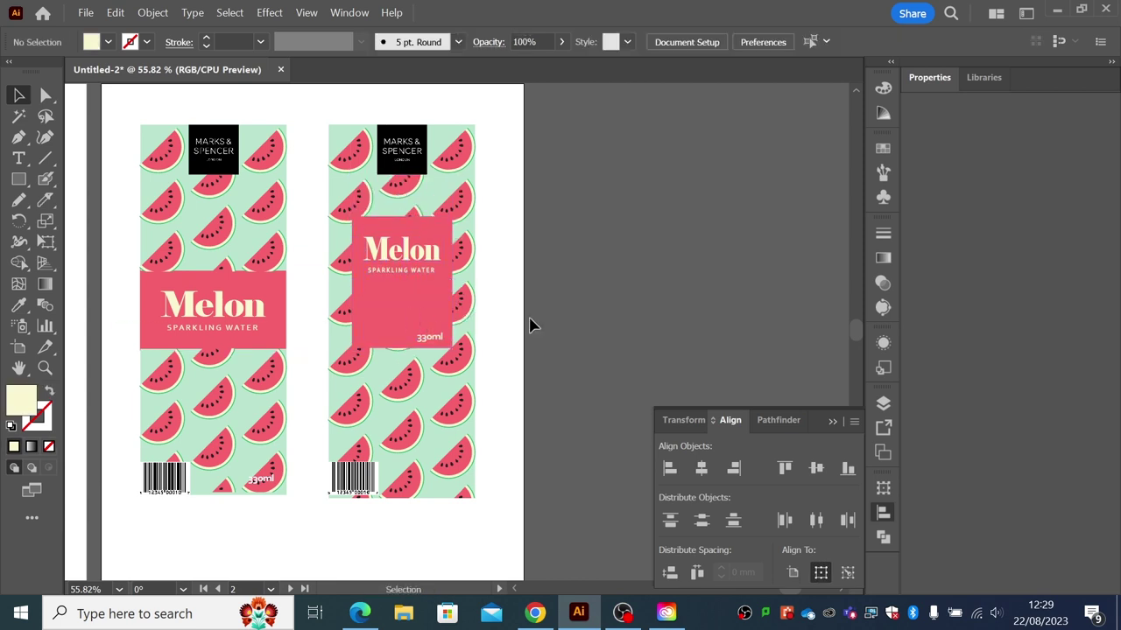
- Shorten the pink panel from its lower edge and move the 330ml text up inside it
left_click(429, 341)
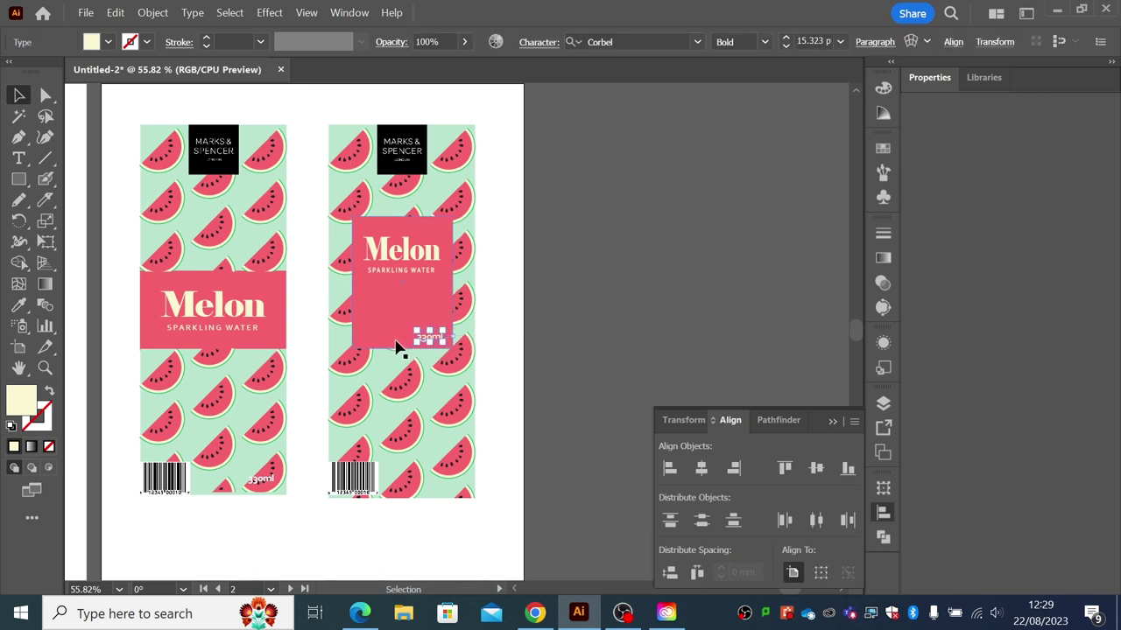
left_click(397, 349)
left_click_drag(402, 348, 430, 306)
left_click(515, 326)
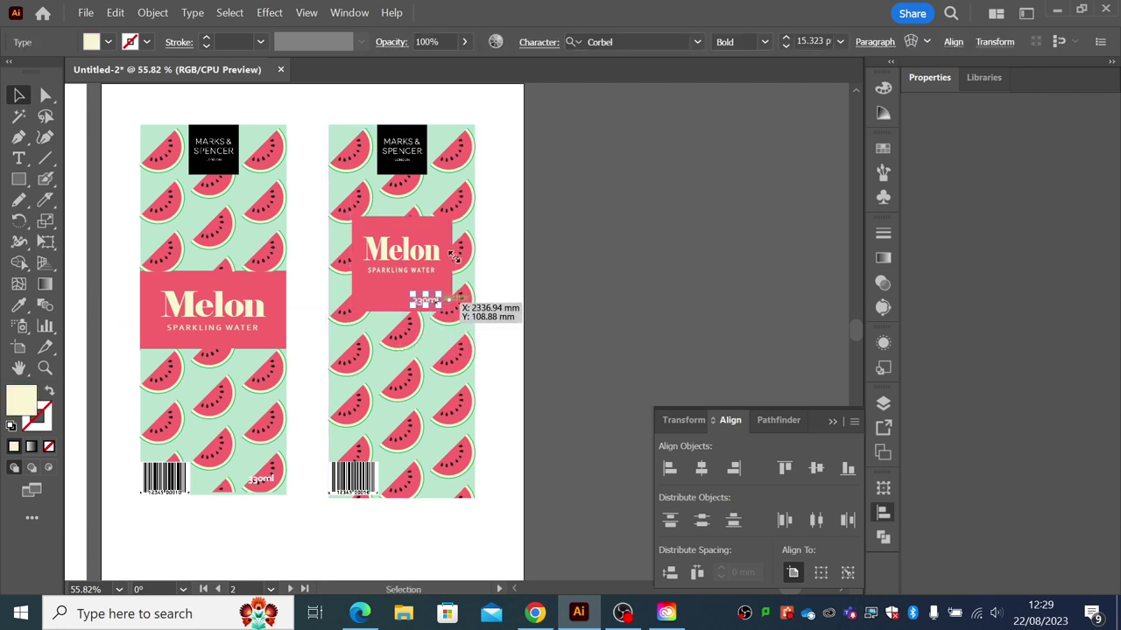
- Reduce the 330ml text size and nudge it and the Melon text towards opposite corners of the pink panel
left_click(786, 47)
left_click(786, 47)
left_click(721, 198)
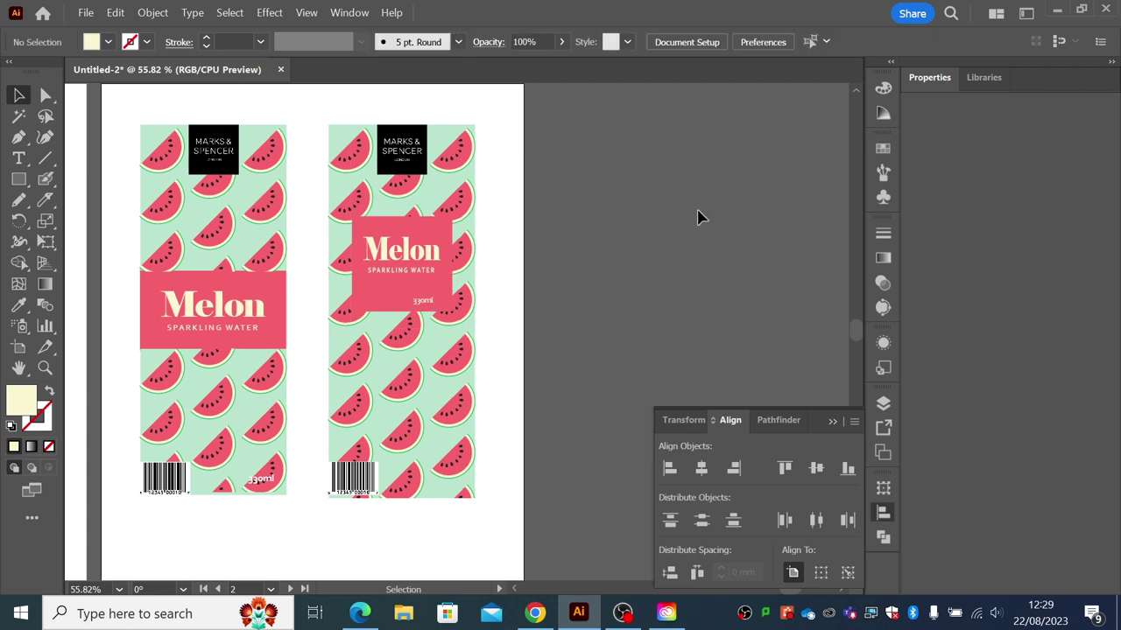
left_click_drag(435, 306, 433, 308)
left_click_drag(431, 260, 429, 255)
left_click(517, 282)
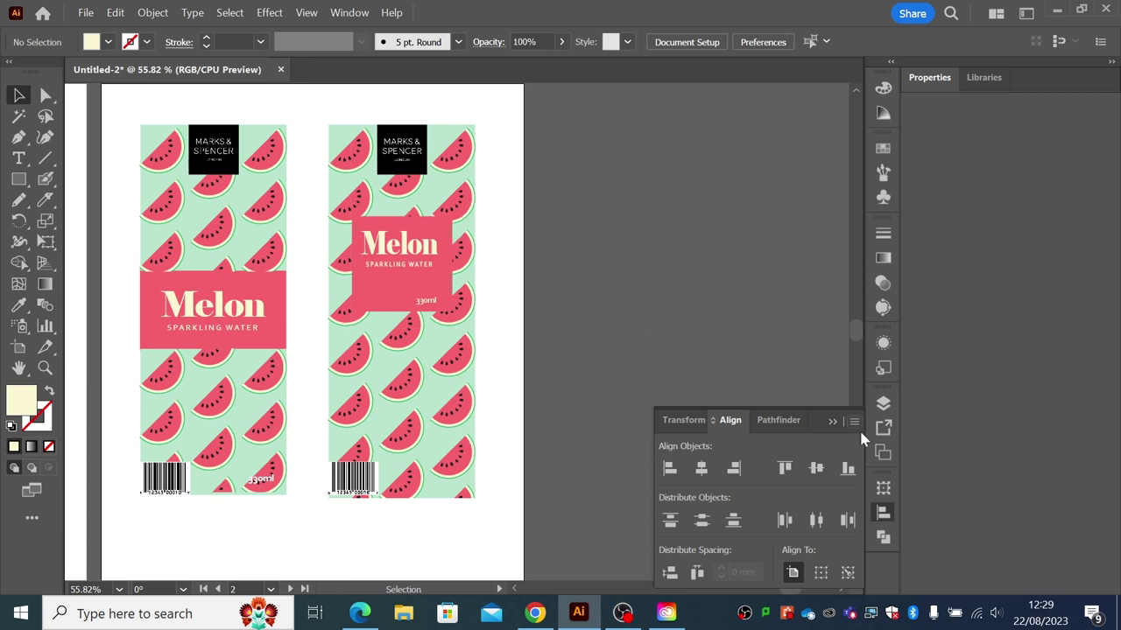
- Add a new artboard and place a copy of the pink-panel label on it
left_click(883, 407)
left_click(780, 395)
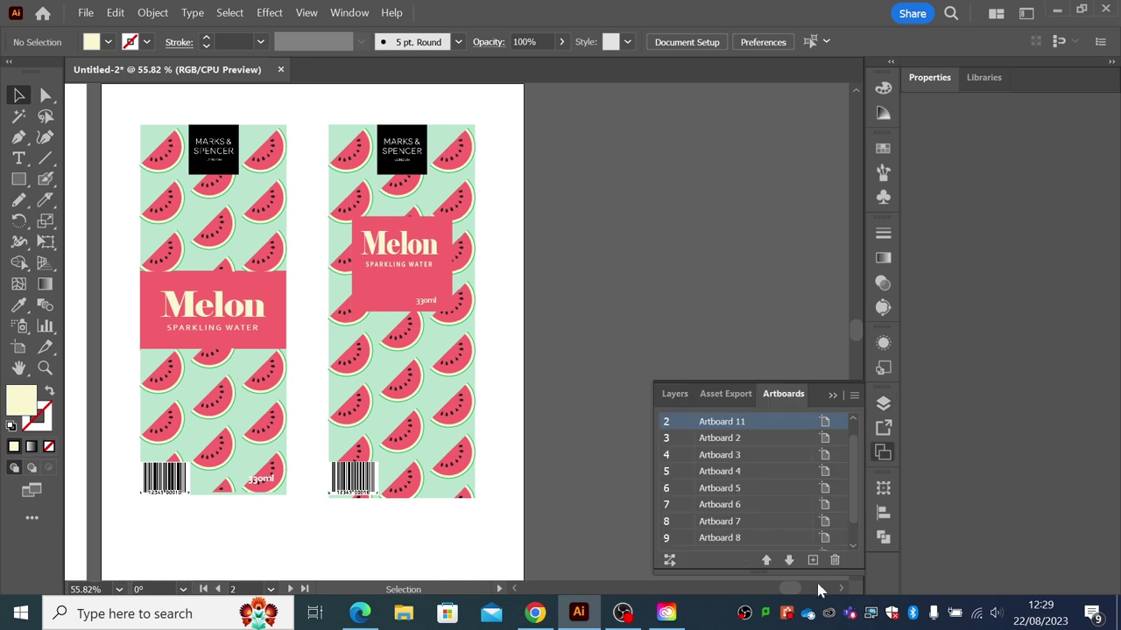
left_click(813, 560)
scroll(530, 352, "left", 3)
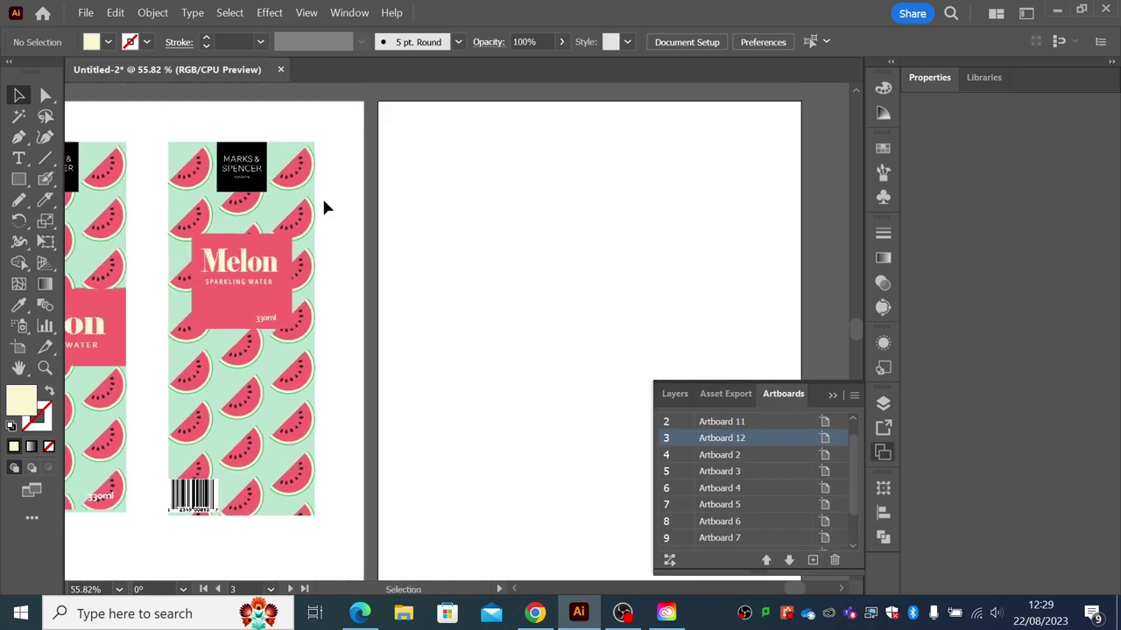
left_click_drag(173, 140, 353, 535)
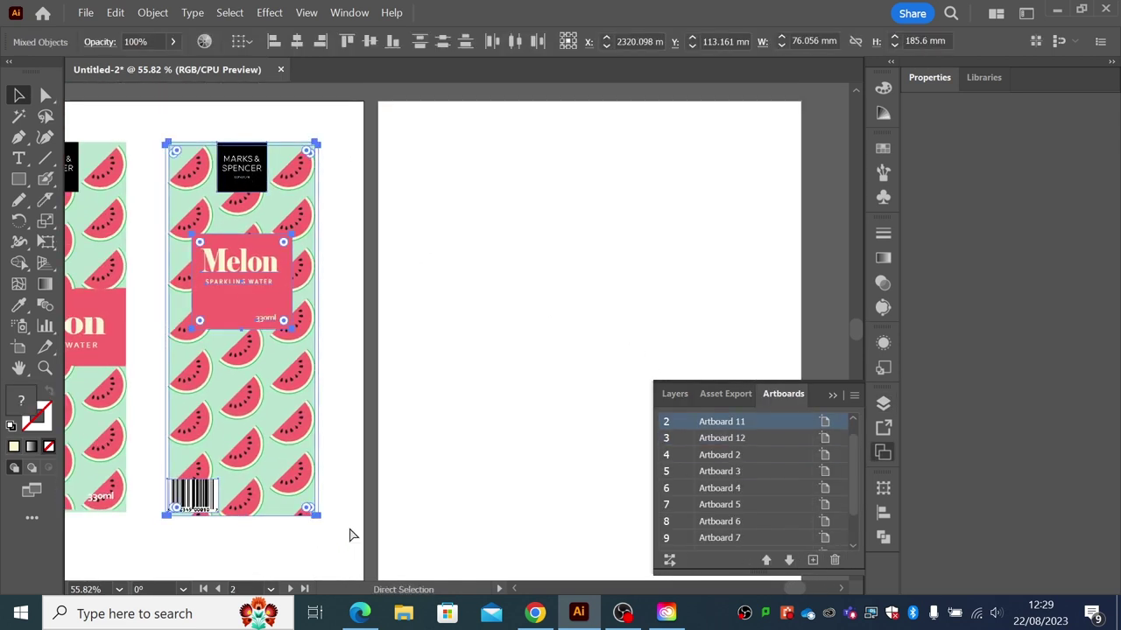
left_click_drag(277, 391, 515, 408)
- Recolour the copied label's pink panel with the cream swatch colour
left_click(525, 300)
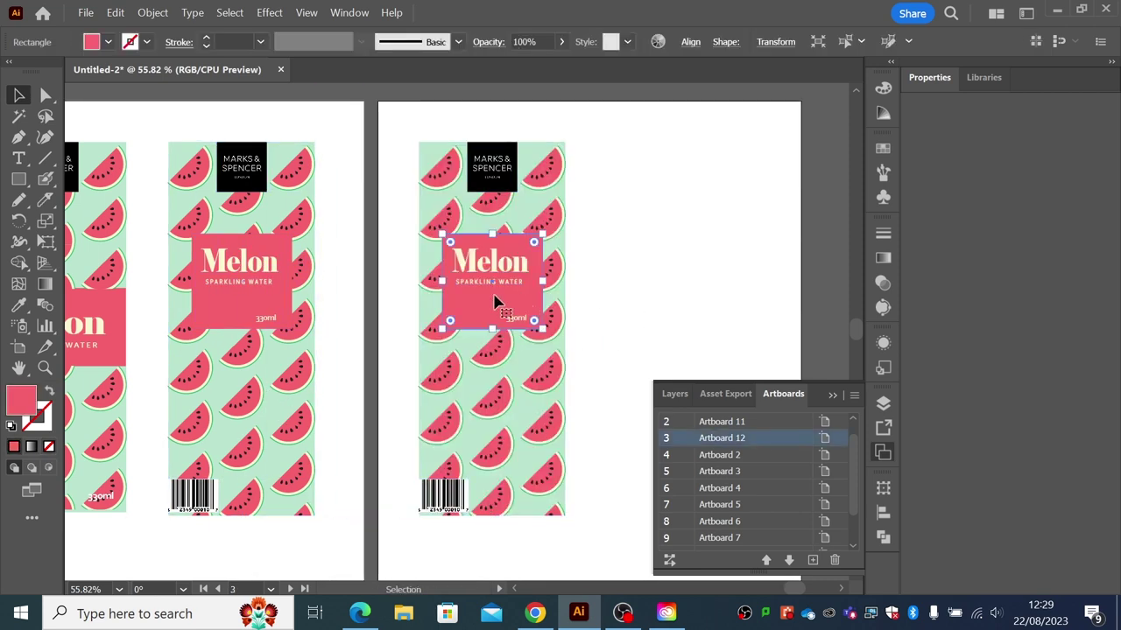
left_click_drag(214, 224, 477, 281)
left_click(18, 305)
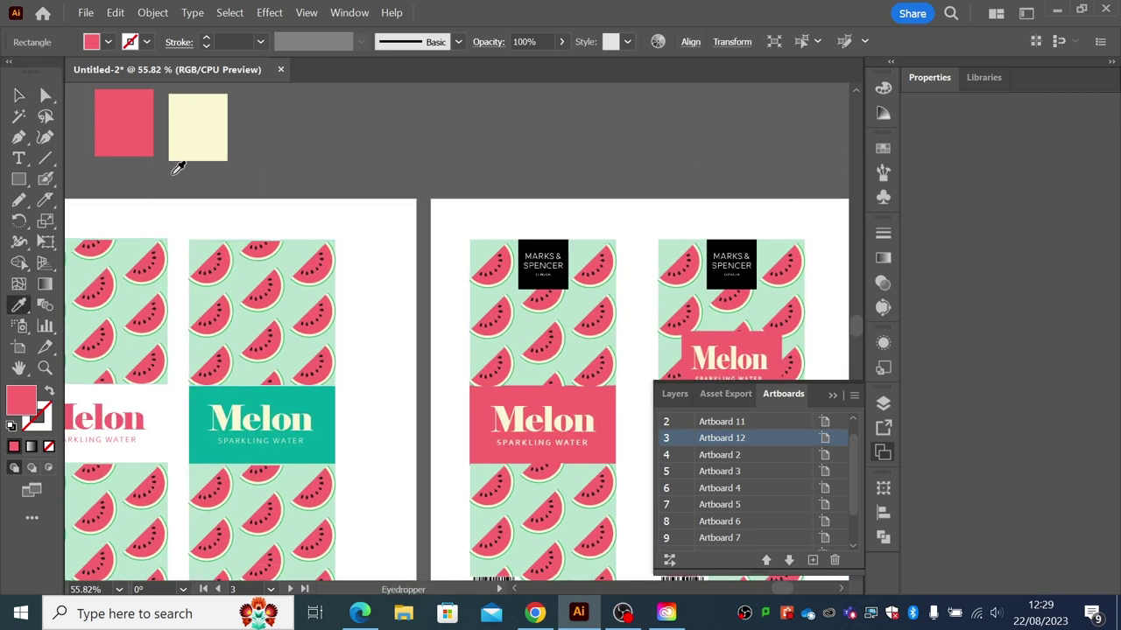
left_click(180, 149)
key("v")
left_click(353, 158)
scroll(360, 143, "right", 5)
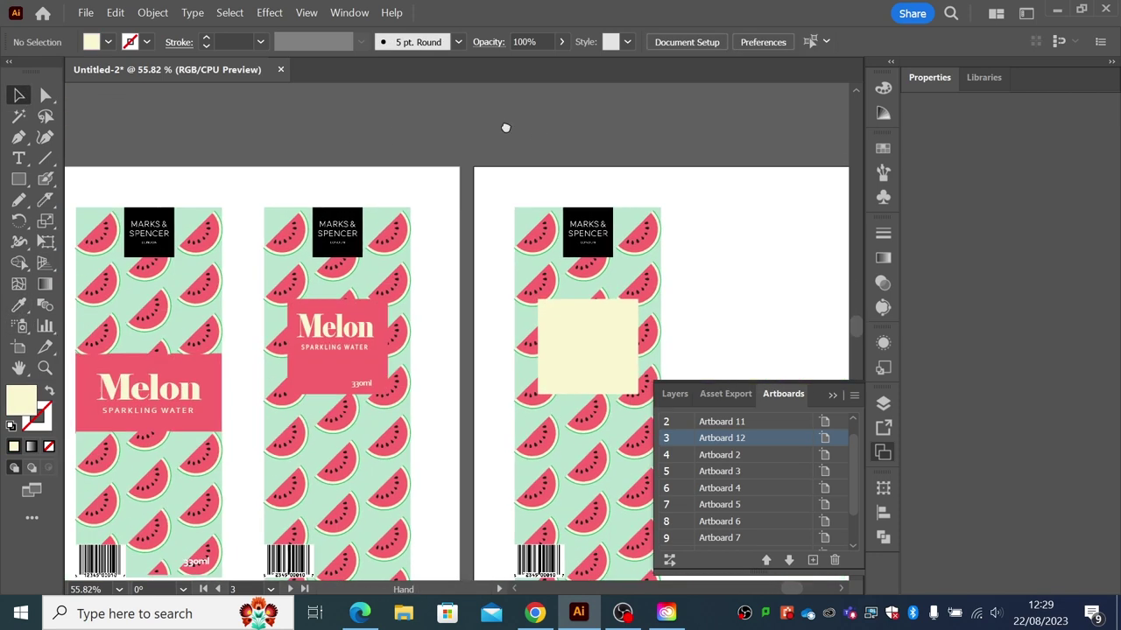
- Recolour the Melon title and SPARKLING WATER text on the cream panel with the pink sampled from the neighbouring label's panel
left_click(538, 332)
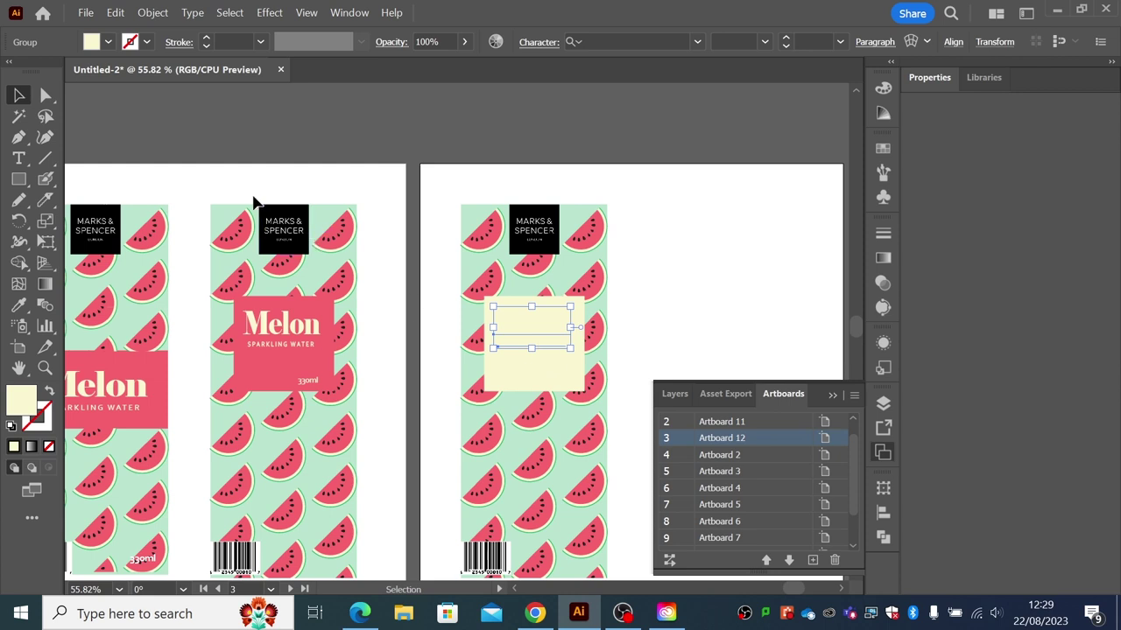
key("i")
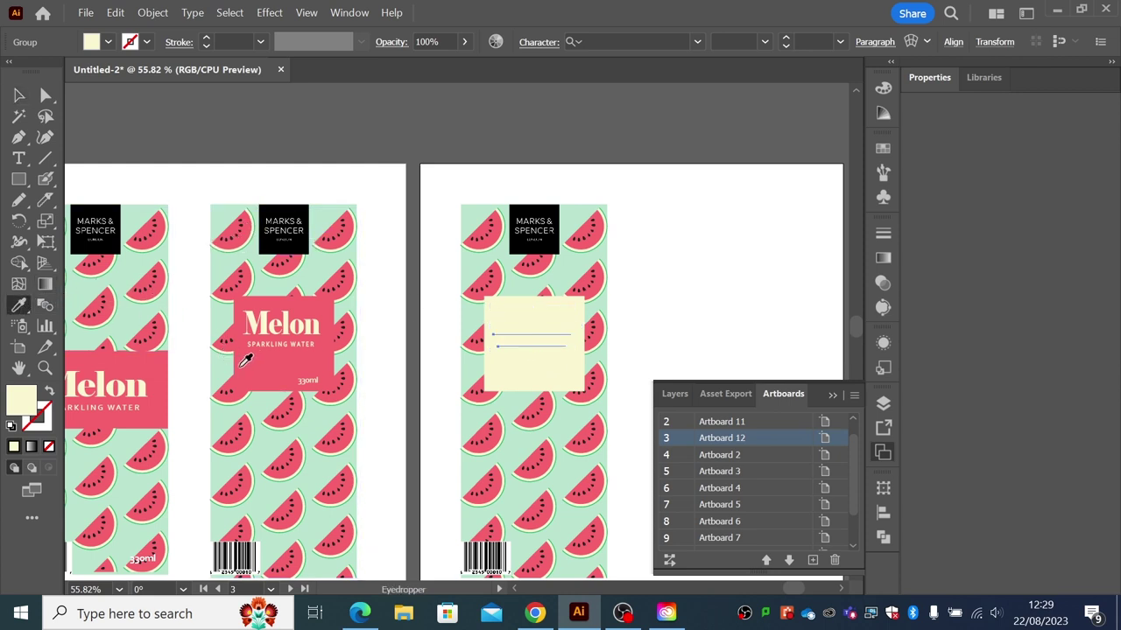
left_click(245, 361)
left_click(18, 95)
left_click(137, 103)
- Recolour the 330ml text on the cream panel with the same pink from the neighbouring label's panel
left_click_drag(560, 390, 513, 364)
left_click(18, 305)
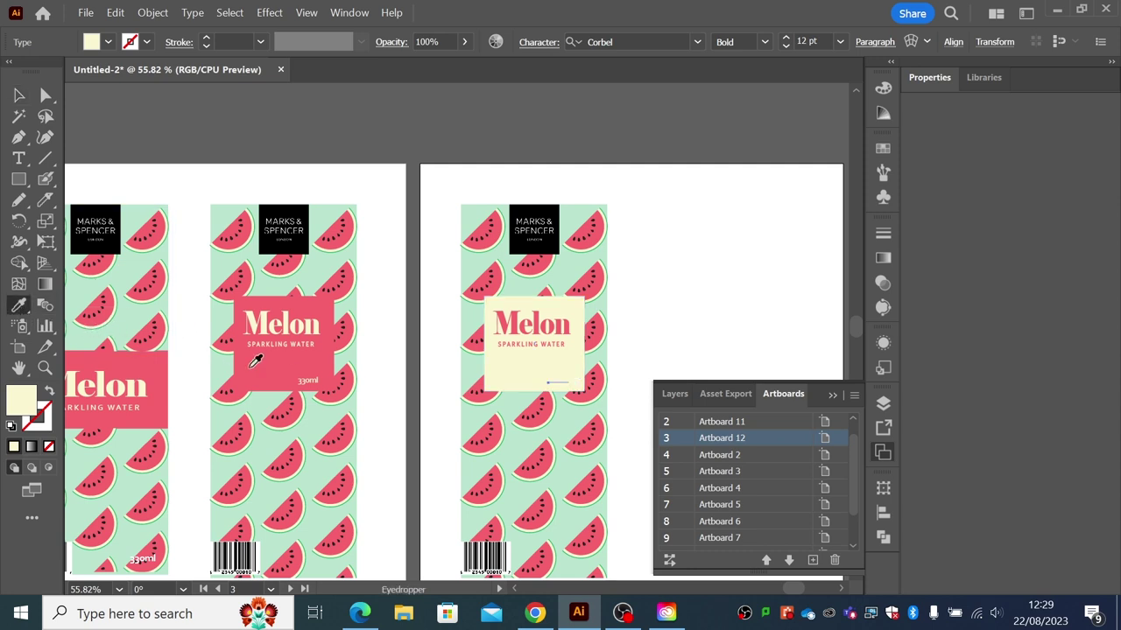
left_click(254, 361)
left_click(18, 95)
left_click(145, 125)
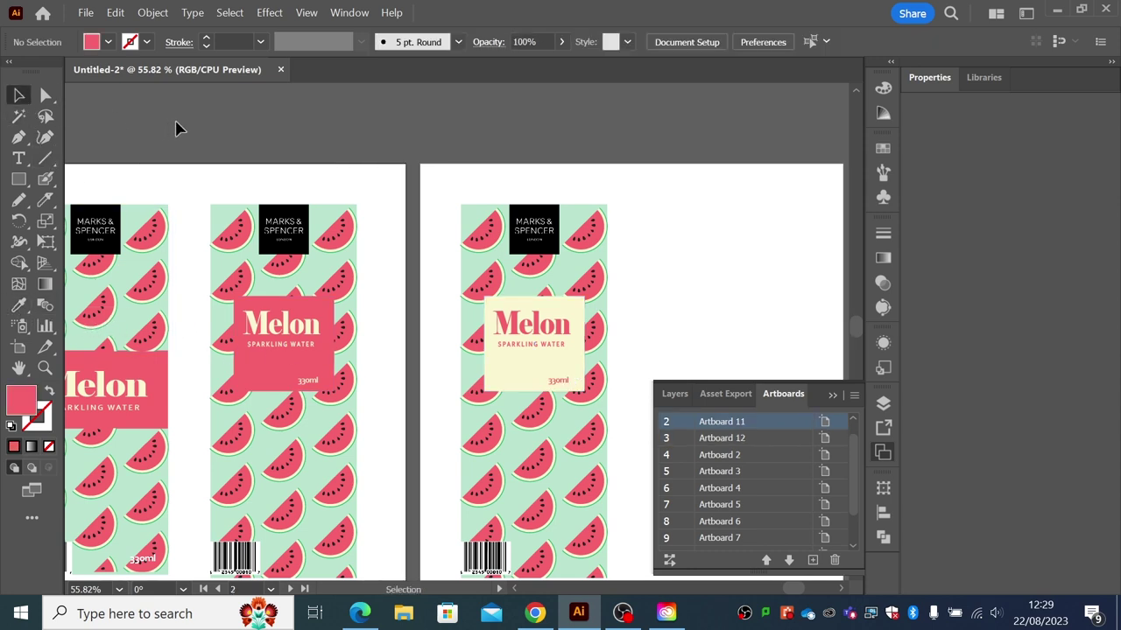
- Review the cream-panel label up close and alongside the earlier label designs, clearing the artboard list out of the way
left_click_drag(620, 319, 541, 259)
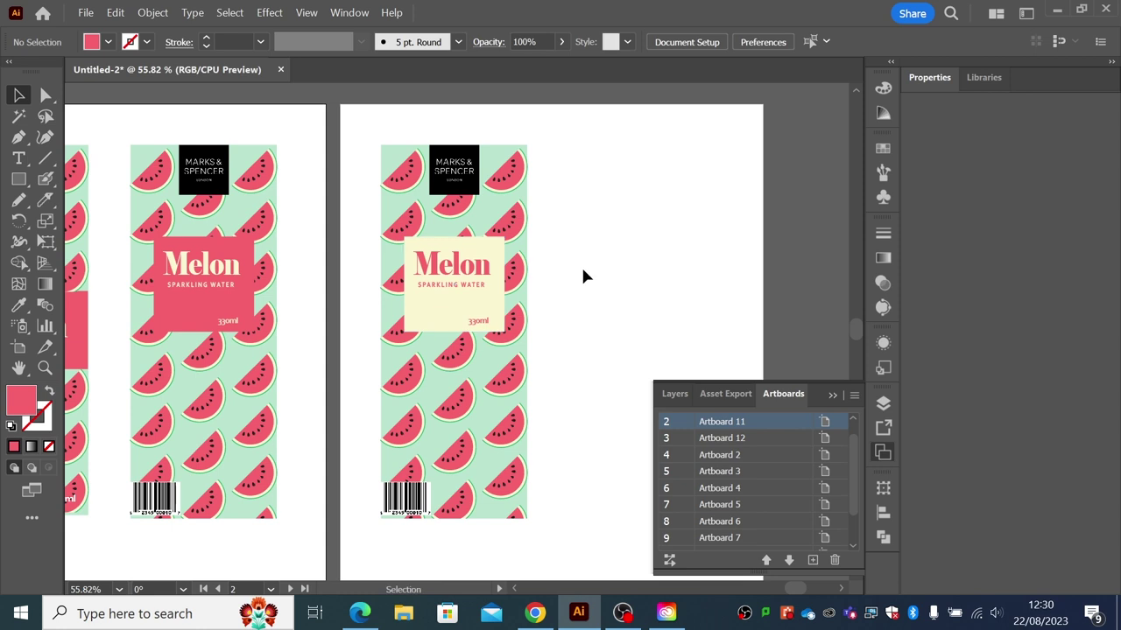
left_click(45, 368)
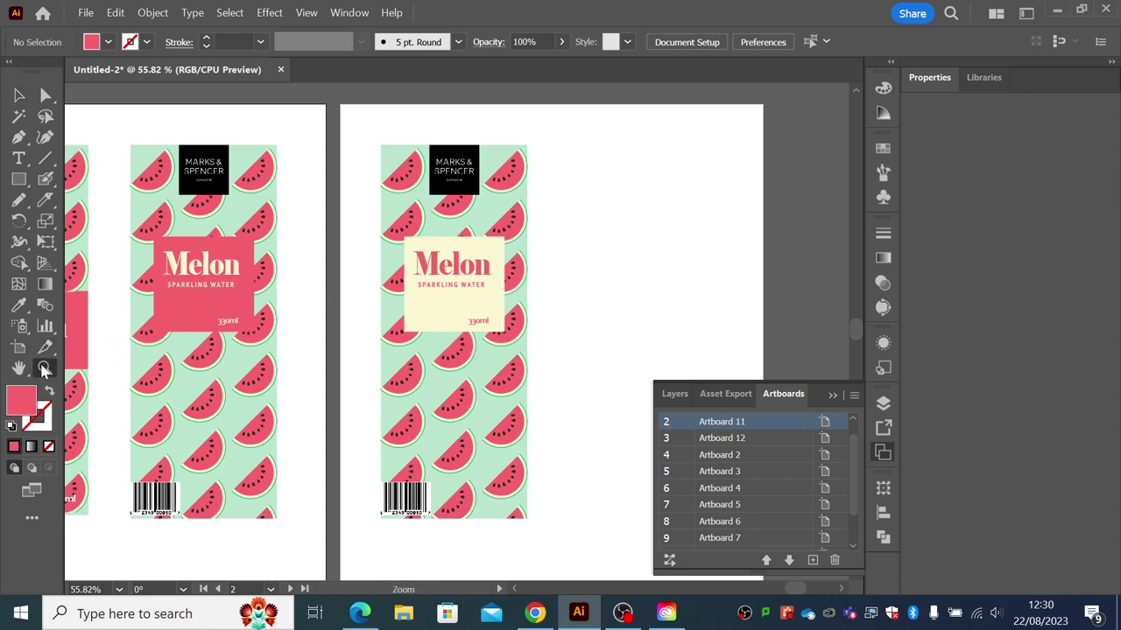
left_click(351, 364)
key("super")
key("super")
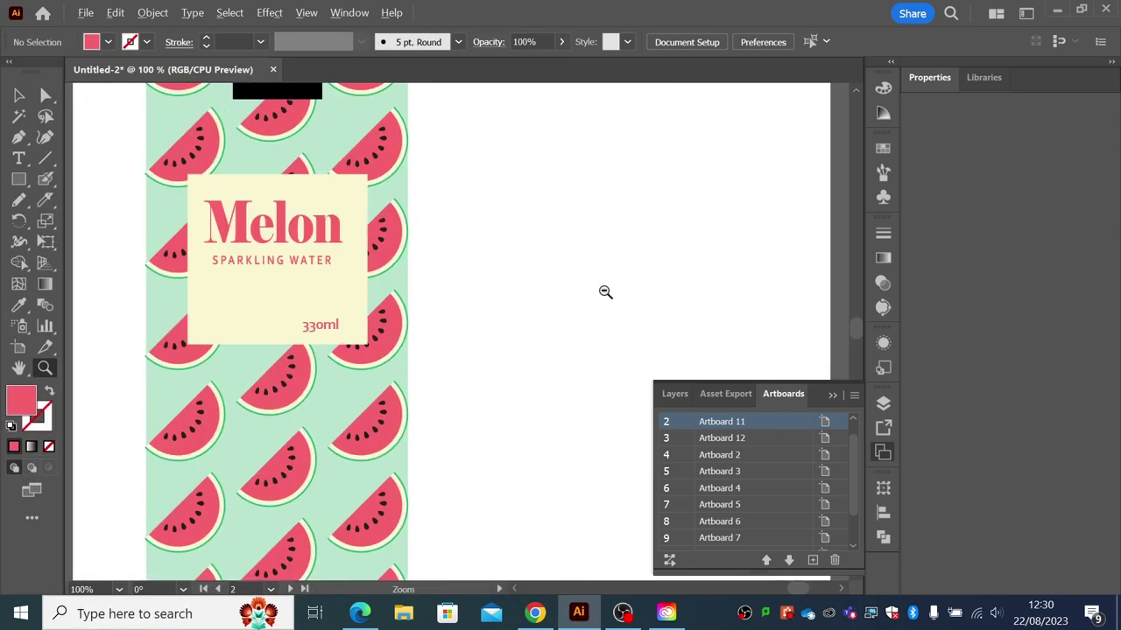
left_click(441, 317, "alt")
left_click(360, 326, "alt")
left_click_drag(350, 333, 552, 277)
key("v")
left_click_drag(164, 139, 198, 97)
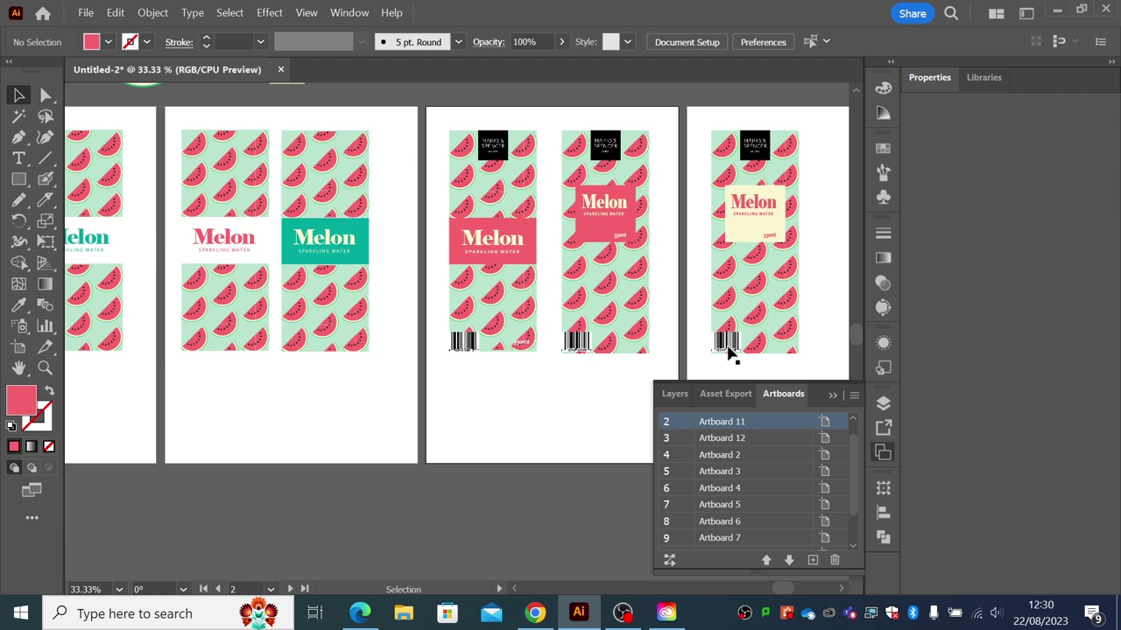
left_click(832, 397)
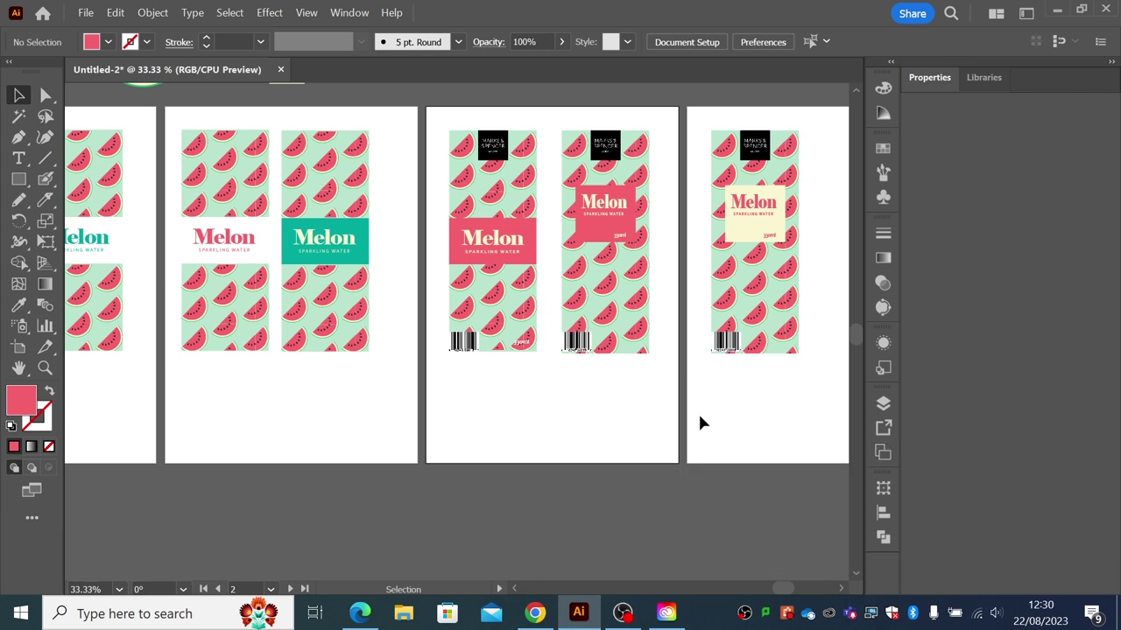
left_click_drag(707, 428, 555, 443)
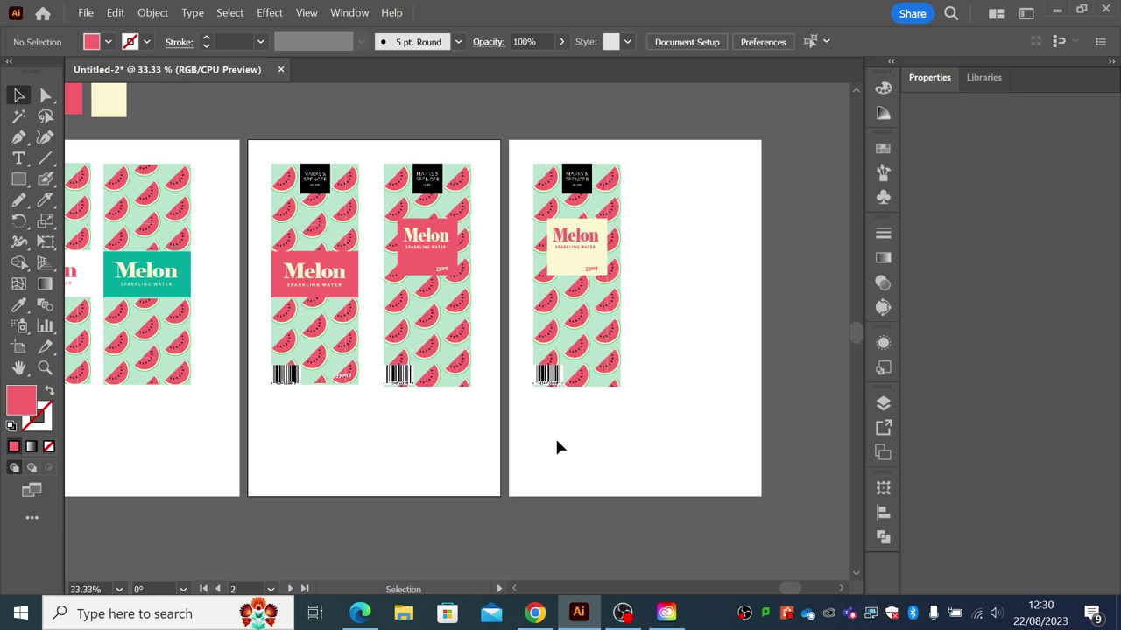
- Nudge the barcodes on the compact pink-panel and cream-panel labels slightly down towards the labels' lower edges
left_click(548, 376)
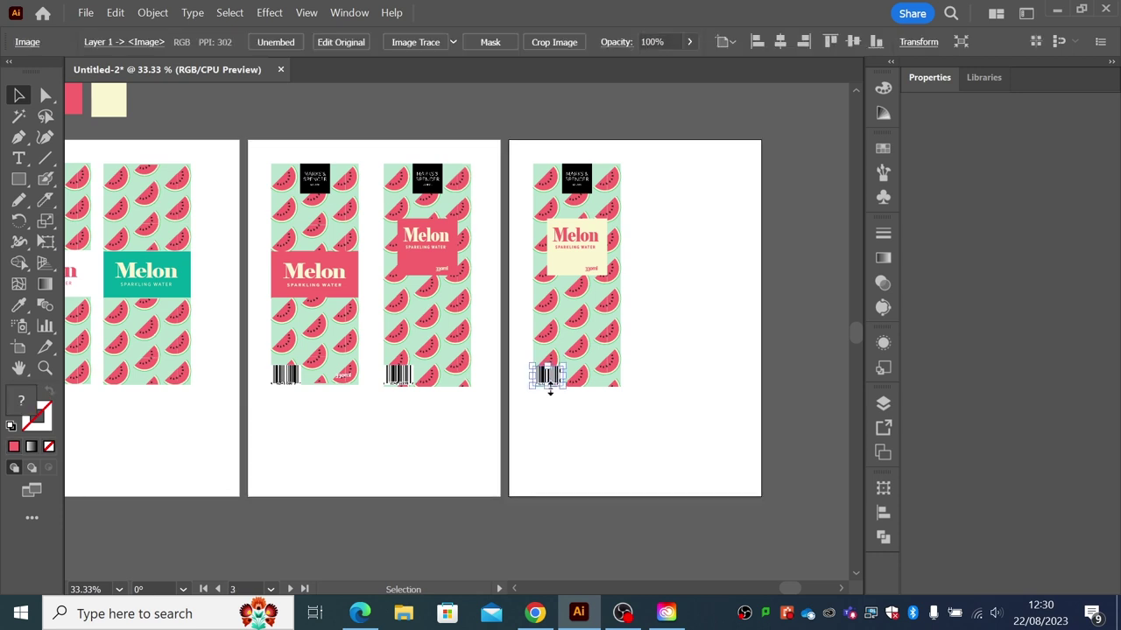
left_click(539, 406)
left_click(409, 382)
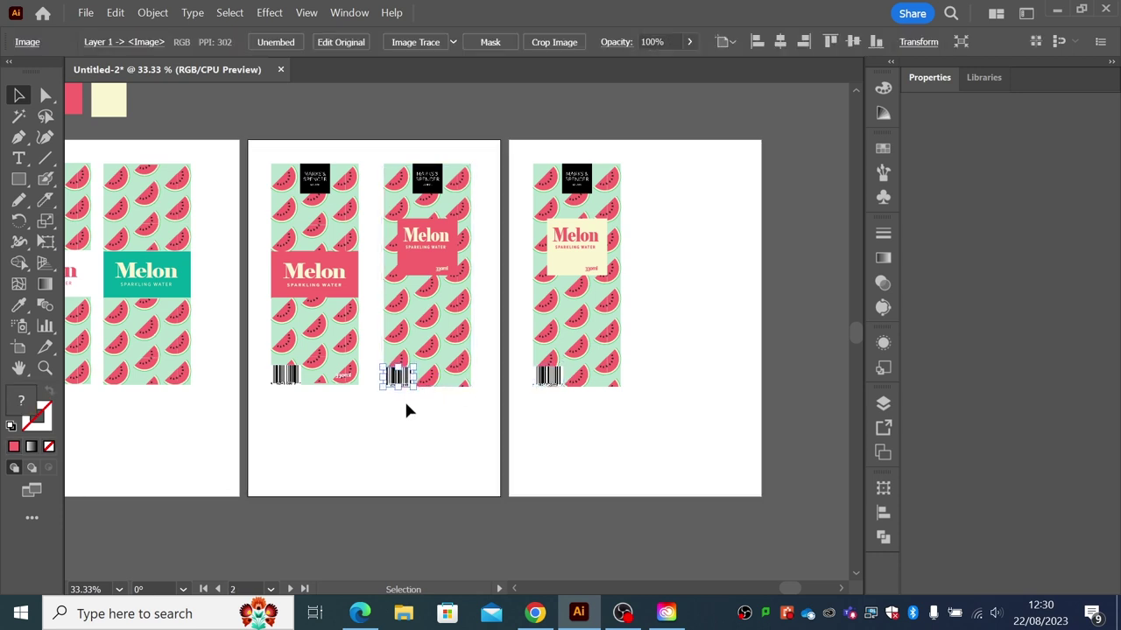
left_click(445, 417)
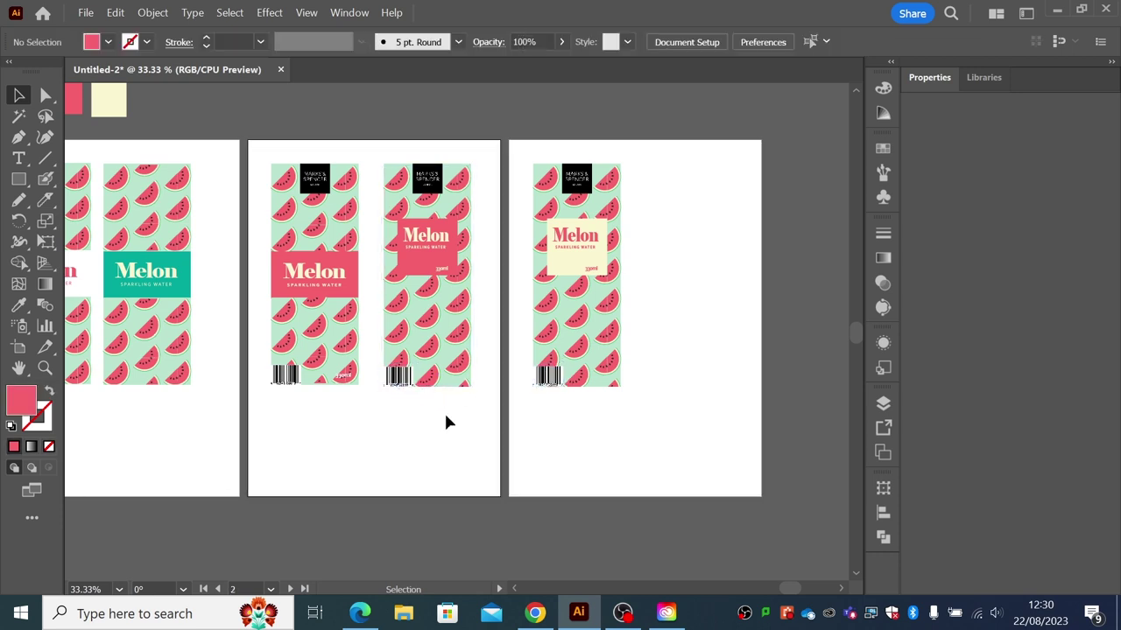
left_click(45, 368)
left_click_drag(377, 156, 659, 411)
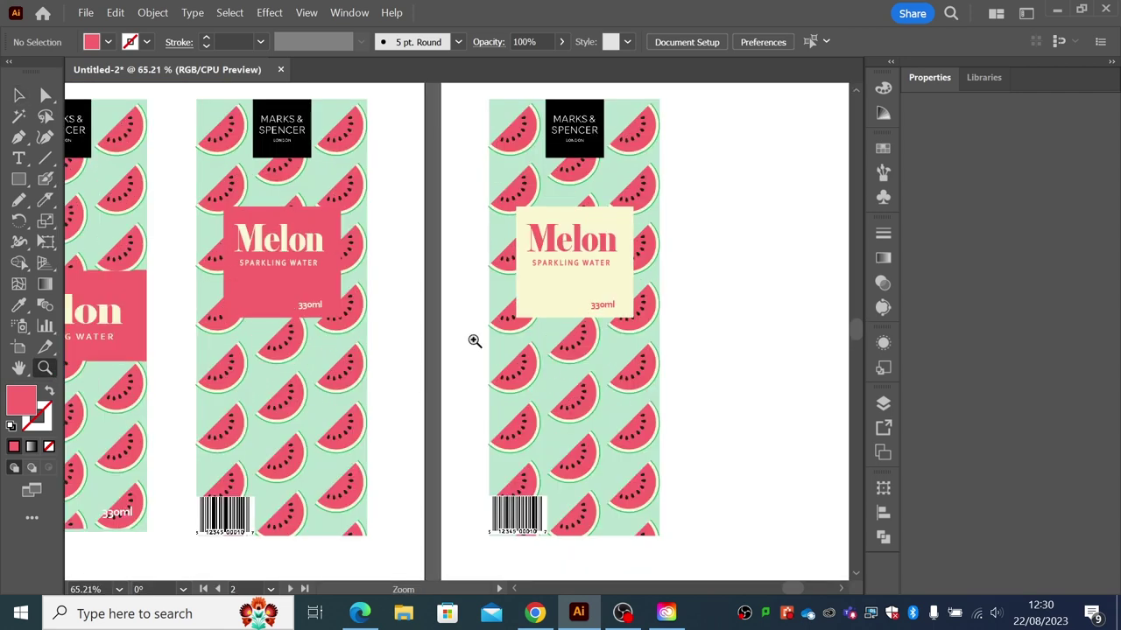
key("v")
left_click(513, 524)
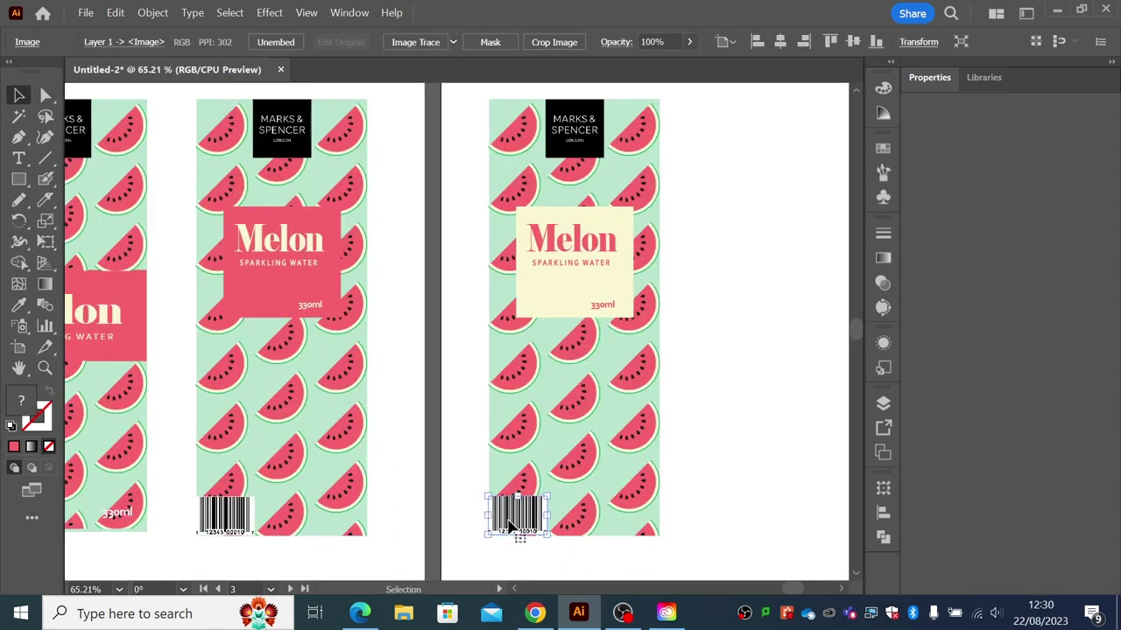
left_click(446, 533)
left_click(229, 519)
left_click(386, 546)
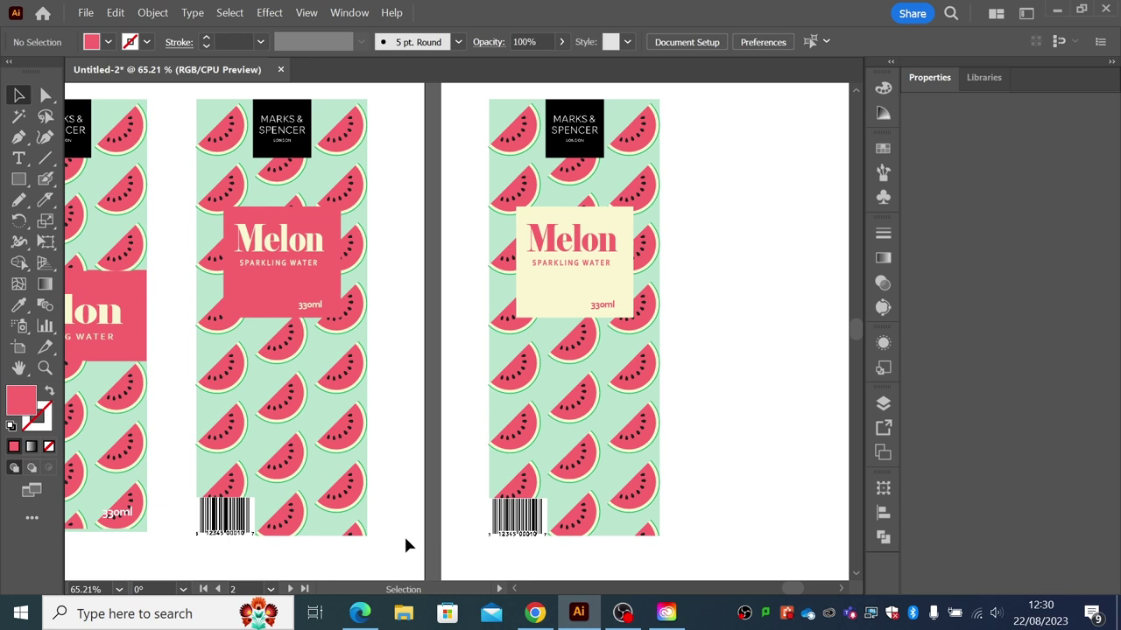
- Replace the SPARKLING WATER text on the cream-panel label with NATURAL JUICE DRINK
left_click(19, 159)
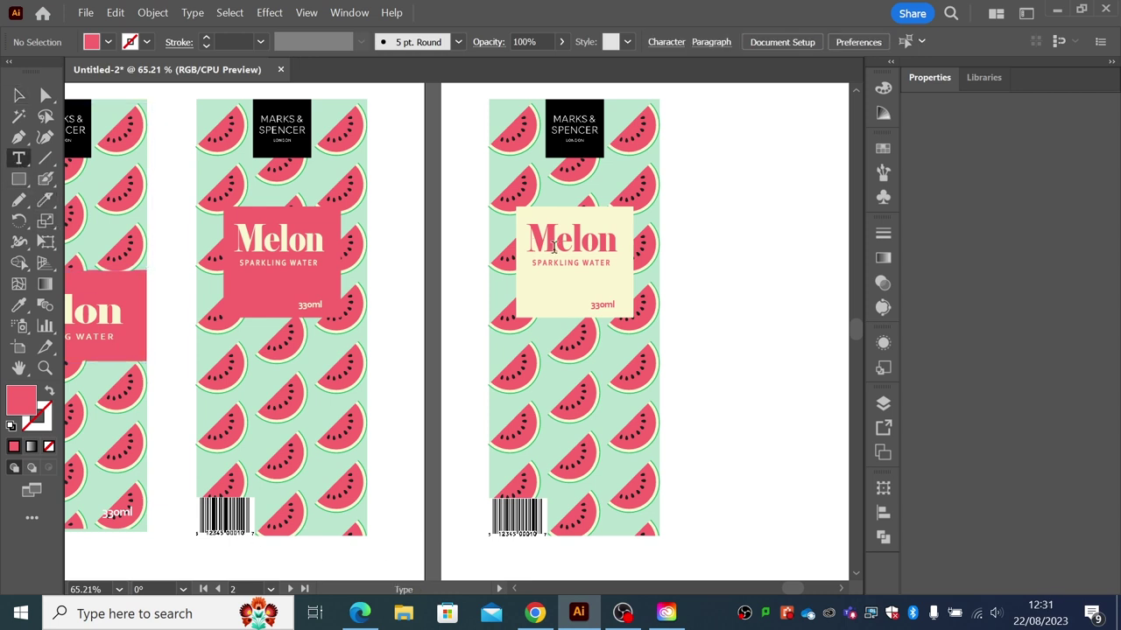
left_click_drag(580, 262, 553, 263)
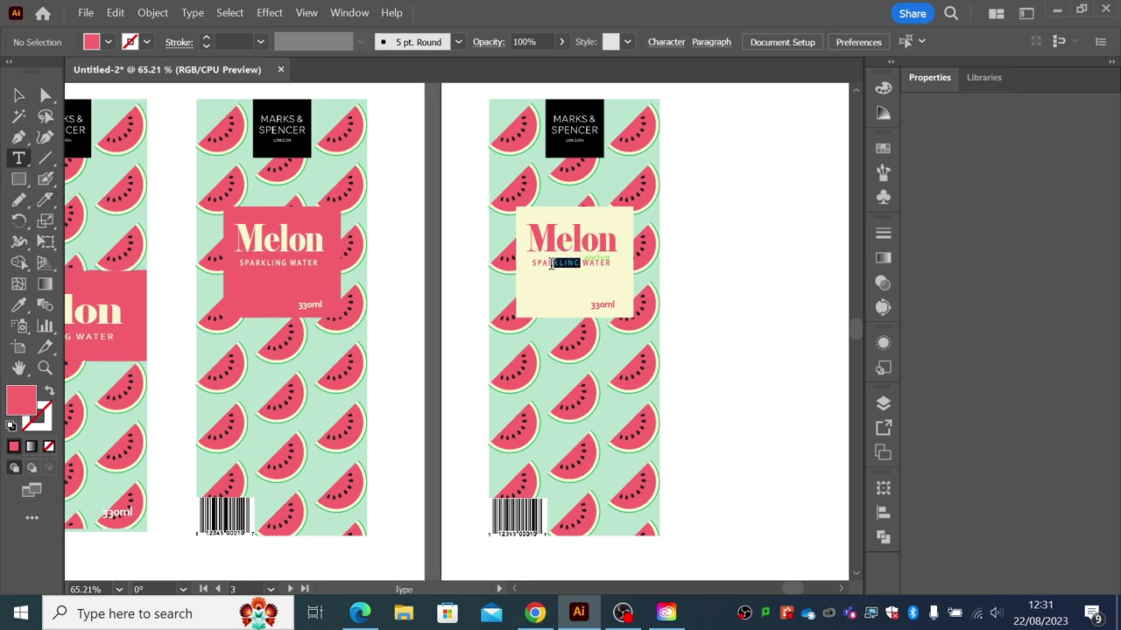
triple_click(608, 262)
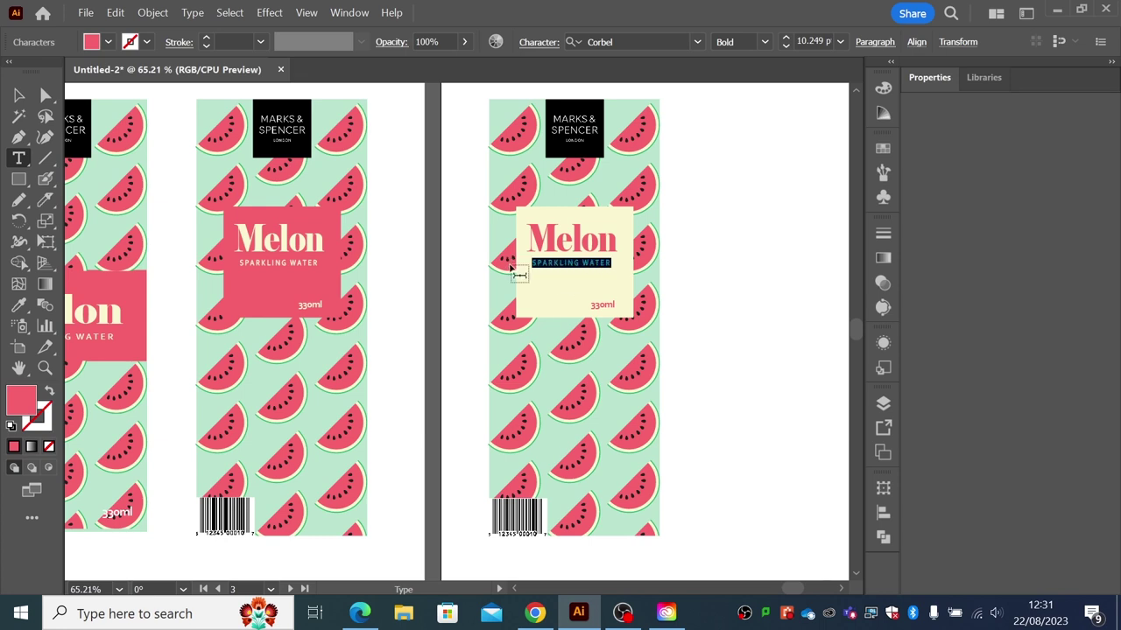
type("NATURAL JUICE")
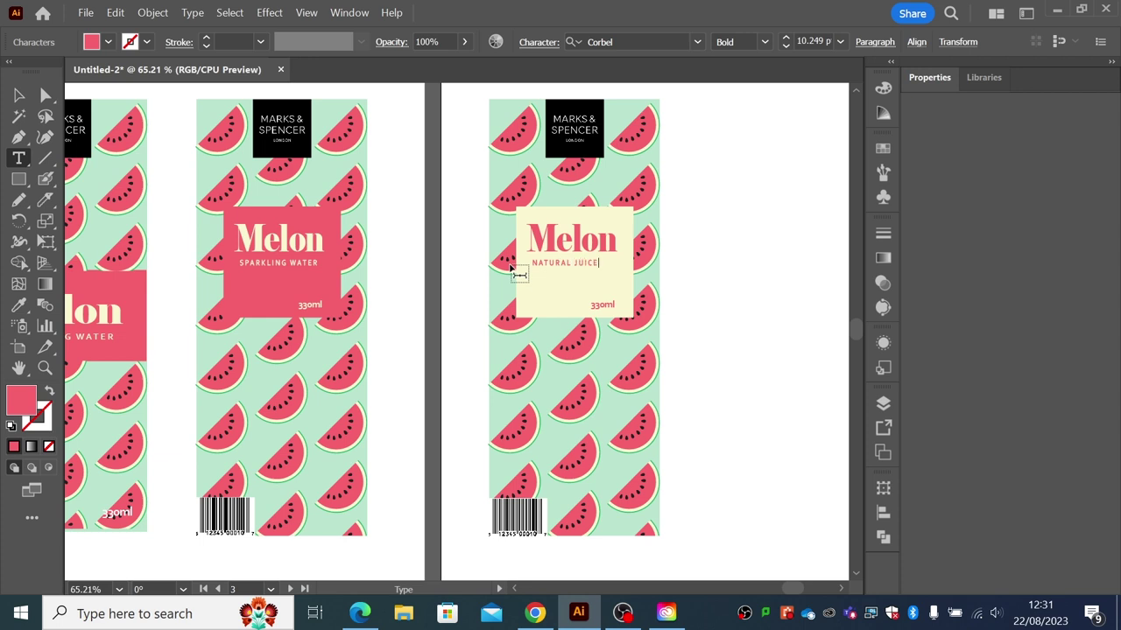
type("K")
- Isolate the title group and narrow the NATURAL JUICE DRINK line to the width of the Melon title
left_click(21, 96)
left_click(646, 277)
left_click(628, 263)
double_click(605, 267)
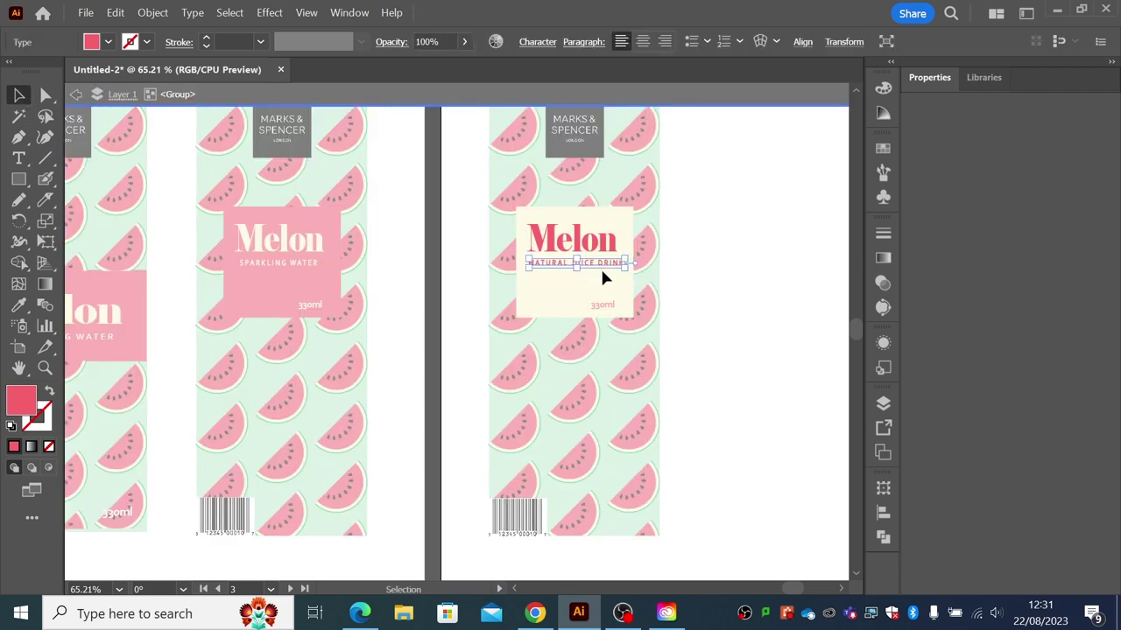
left_click_drag(624, 263, 623, 272)
left_click(692, 282)
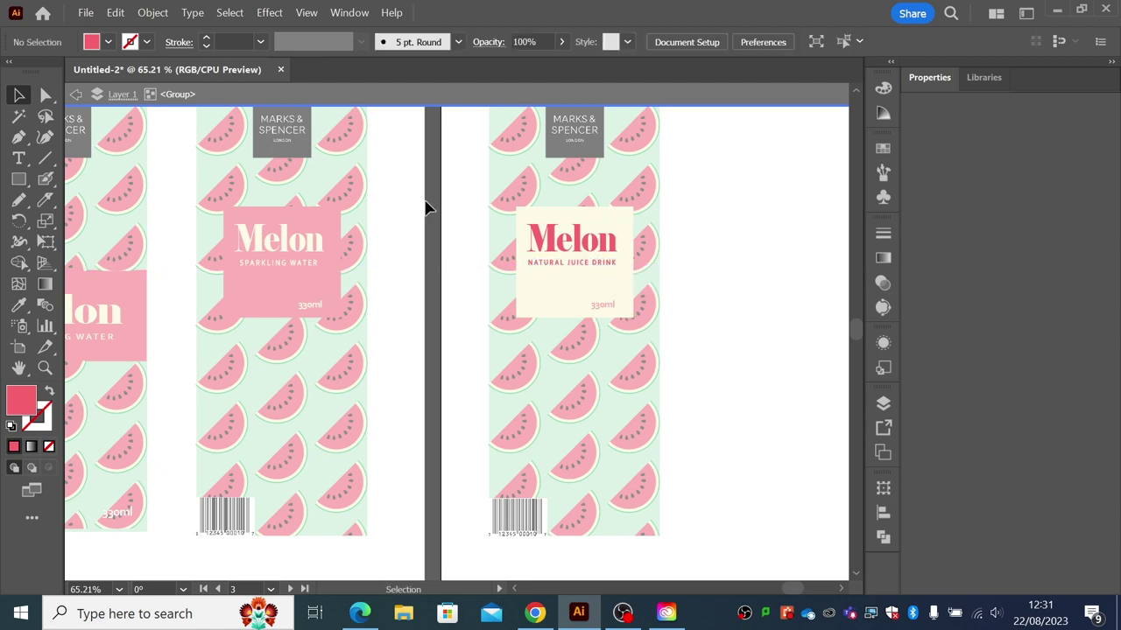
left_click(76, 94)
- Enlarge the Melon and NATURAL JUICE DRINK text group so it nearly fills the cream panel's width with even side margins
left_click(44, 368)
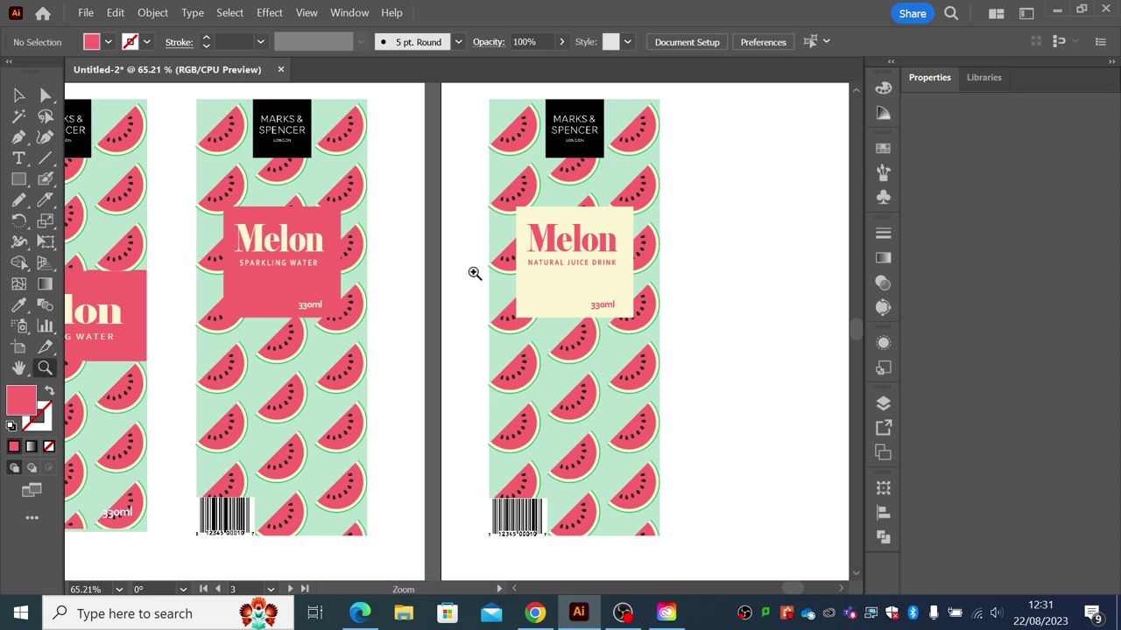
left_click_drag(715, 373, 726, 380)
left_click(19, 94)
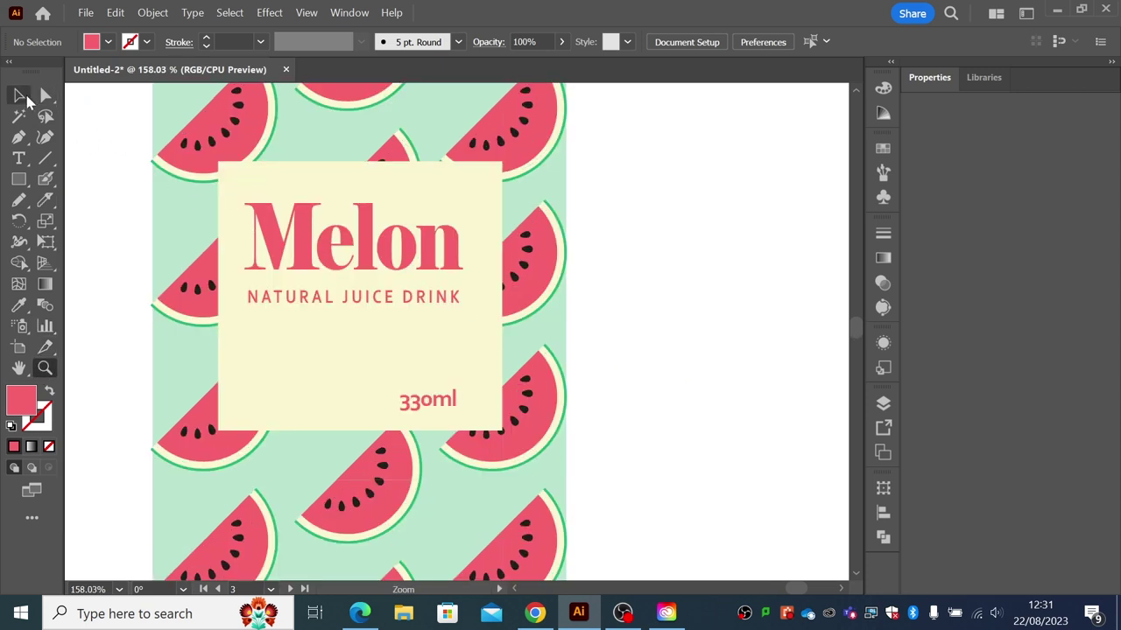
left_click(299, 301)
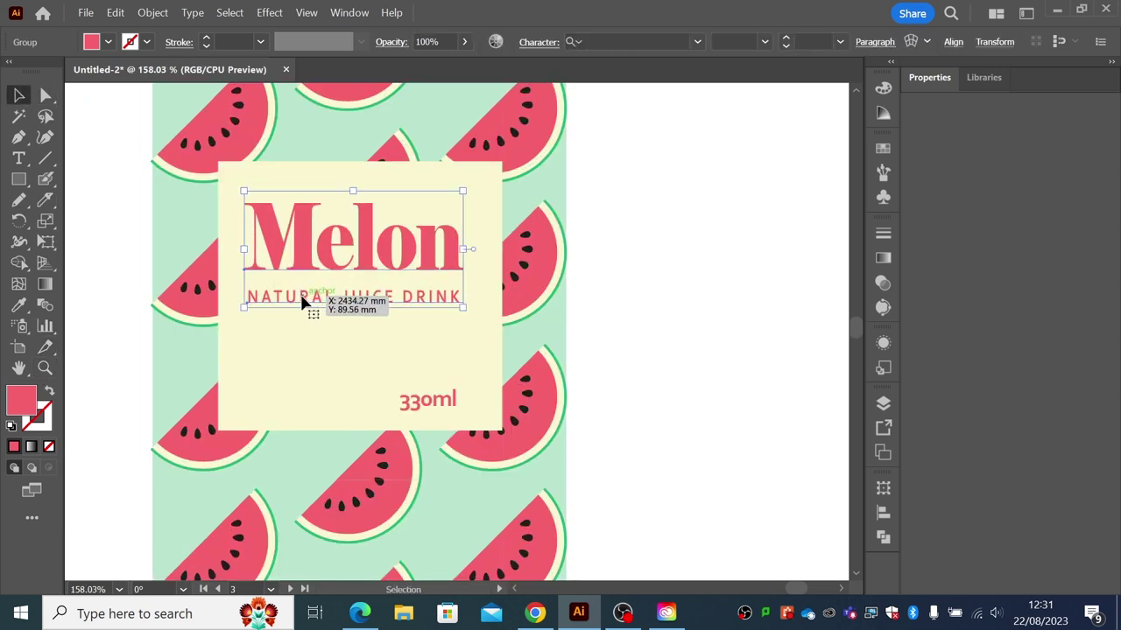
left_click_drag(301, 301, 309, 306)
mouse_move(467, 308)
left_mouse_down()
mouse_move(504, 318)
mouse_move(481, 315)
left_mouse_up()
left_click_drag(249, 314, 242, 325)
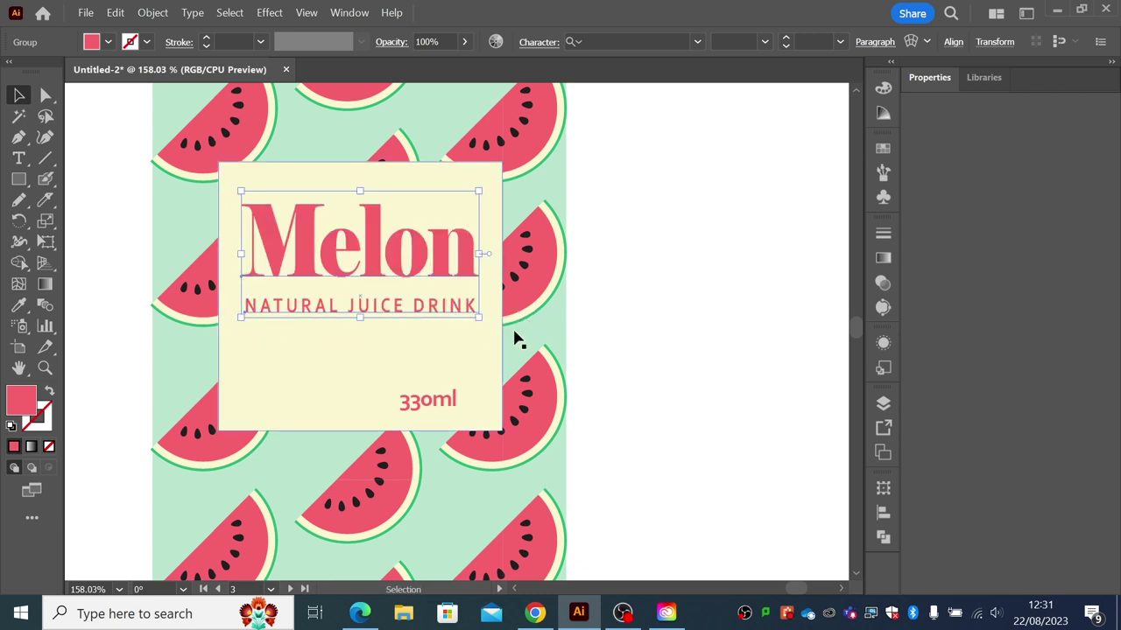
left_click(608, 332)
- Move the 330ml text right to line up with the title's right edge and set its font style to Regular
left_click_drag(448, 408, 463, 407)
left_click(765, 41)
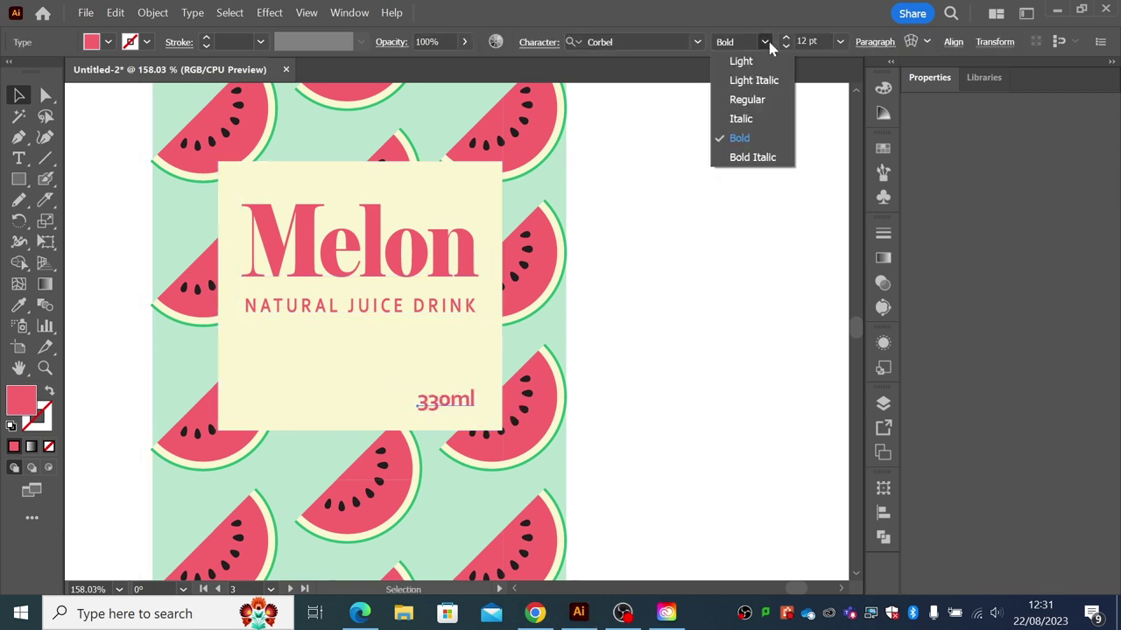
left_click(744, 98)
left_click(709, 339)
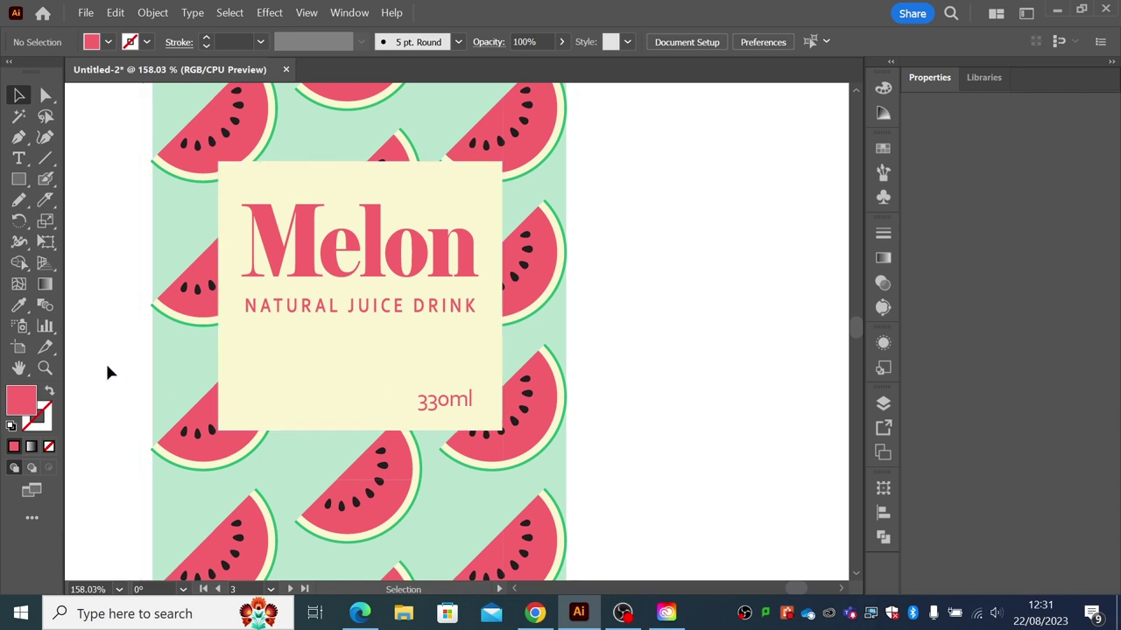
- Move the barcode up on the cream-panel label and shorten the label's watermelon background from its lower edge to meet it
left_click(45, 368)
left_click(364, 362, "alt")
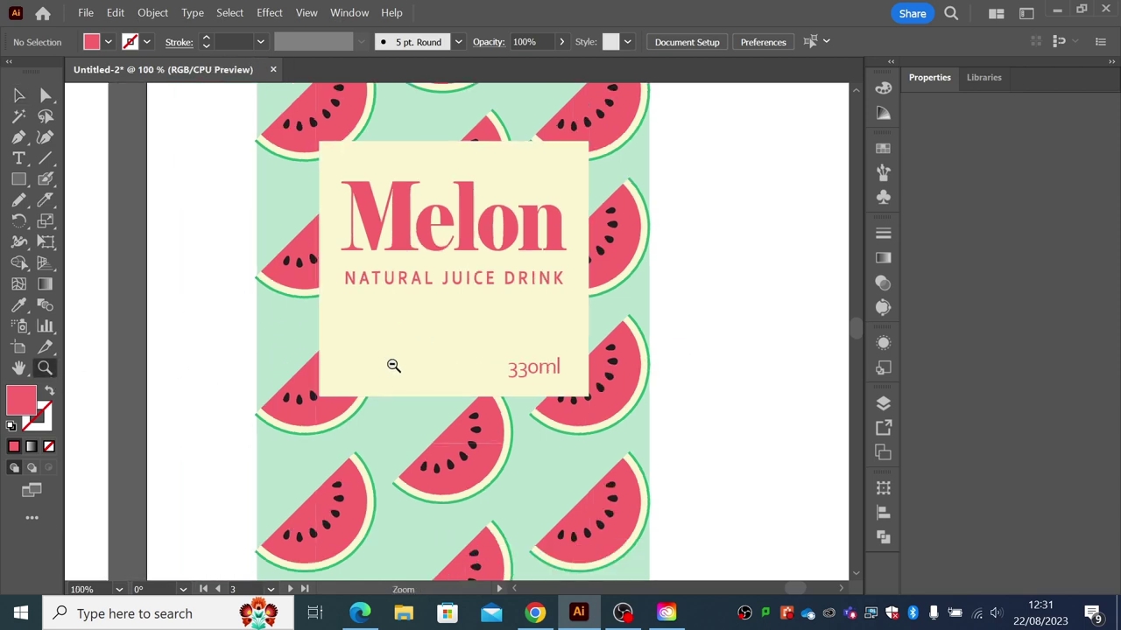
left_click(393, 365, "alt")
left_click(393, 365, "alt")
left_click_drag(452, 340, 522, 342)
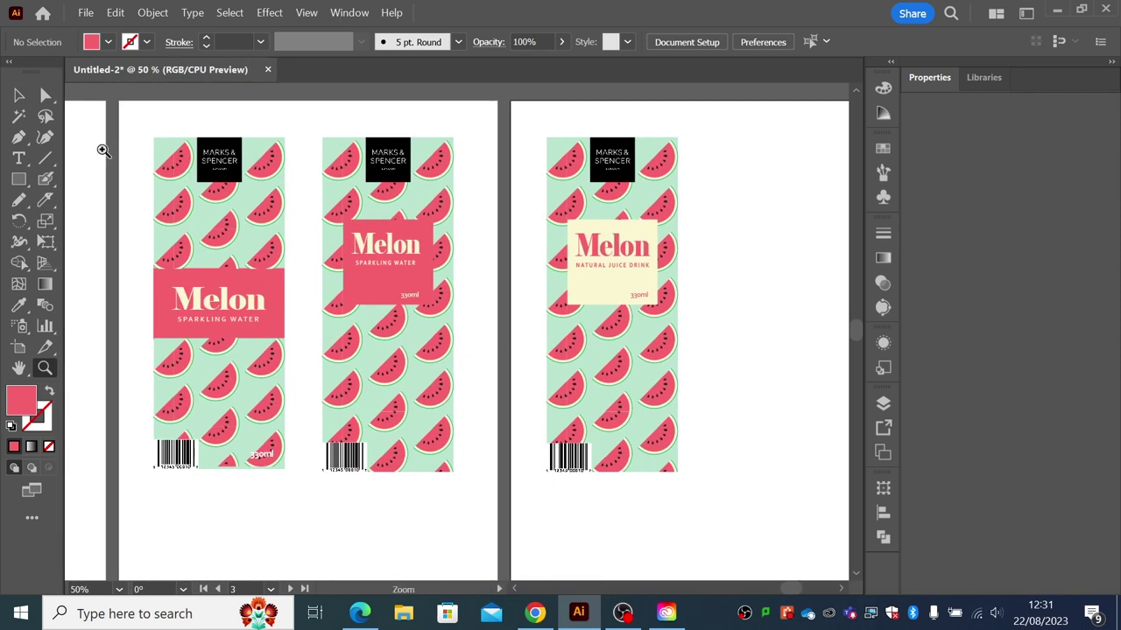
left_click(19, 95)
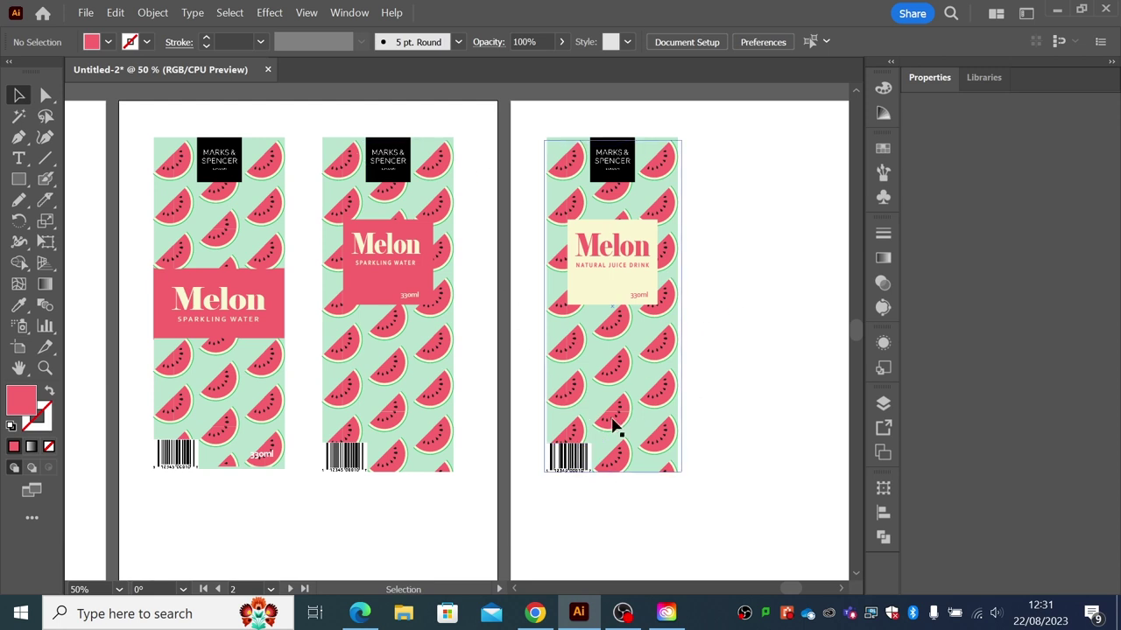
left_click_drag(583, 458, 576, 407)
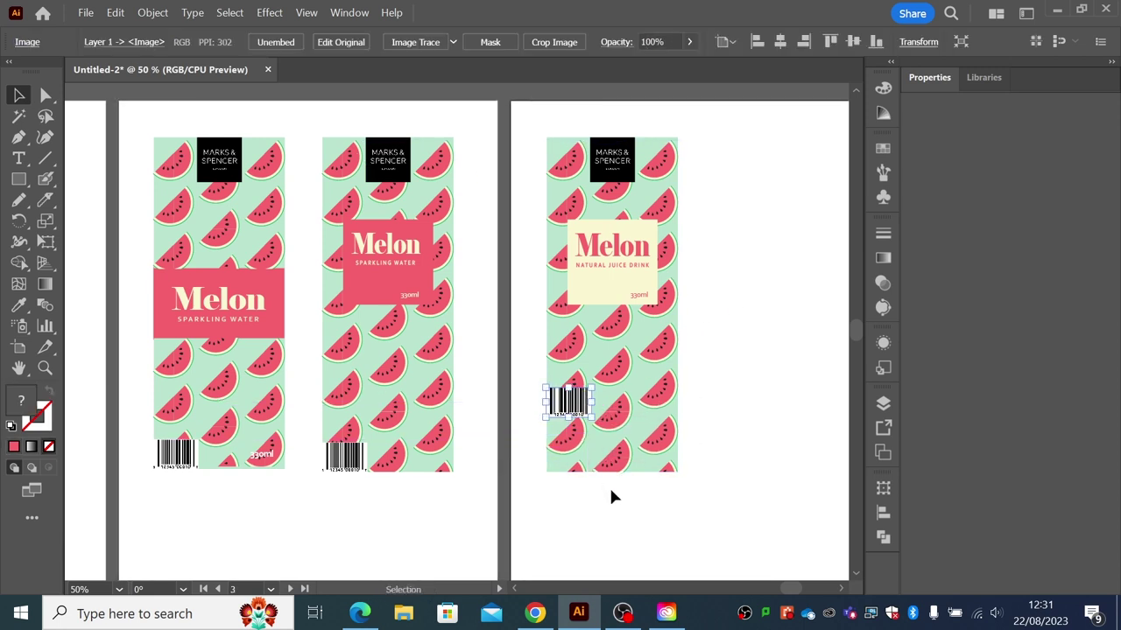
left_click(46, 95)
left_click_drag(527, 463, 680, 412)
left_click(710, 448)
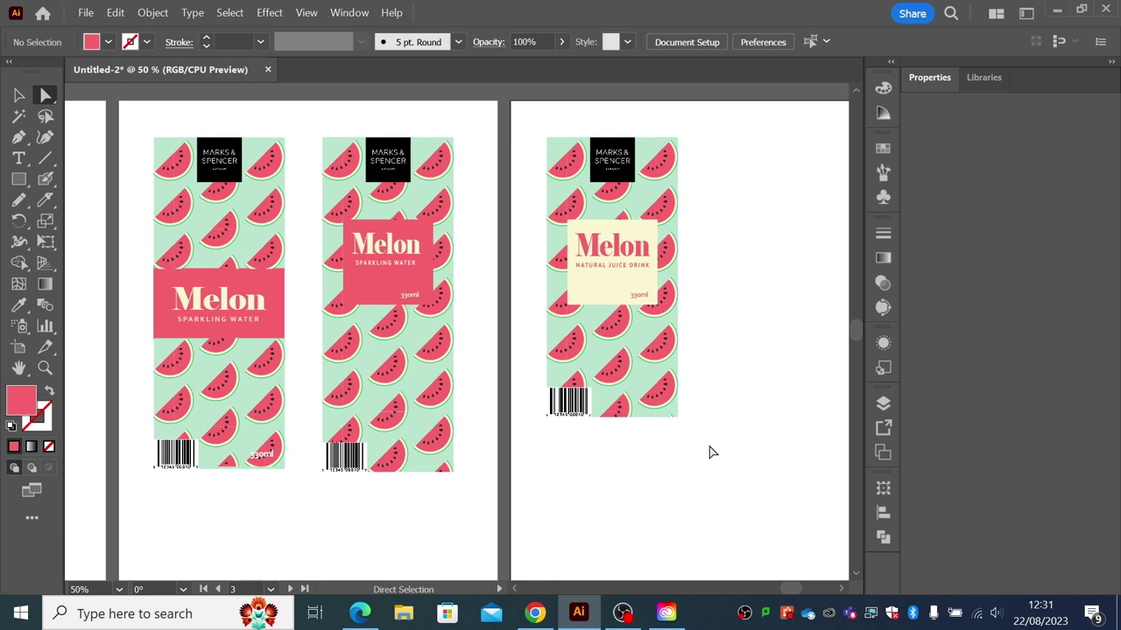
left_click(18, 96)
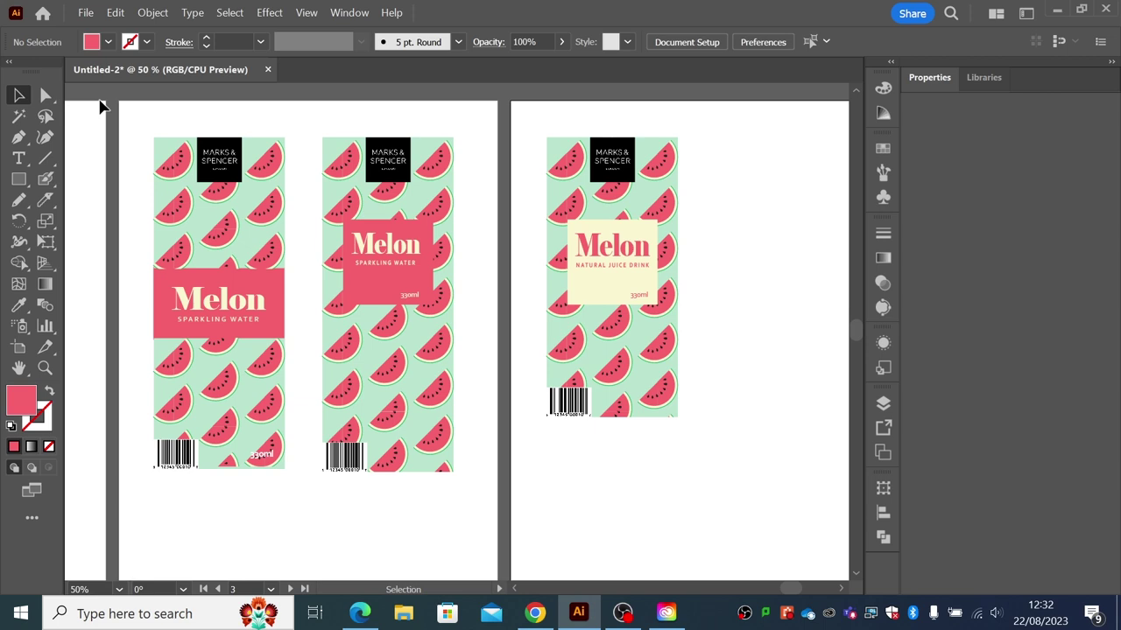
left_click(45, 368)
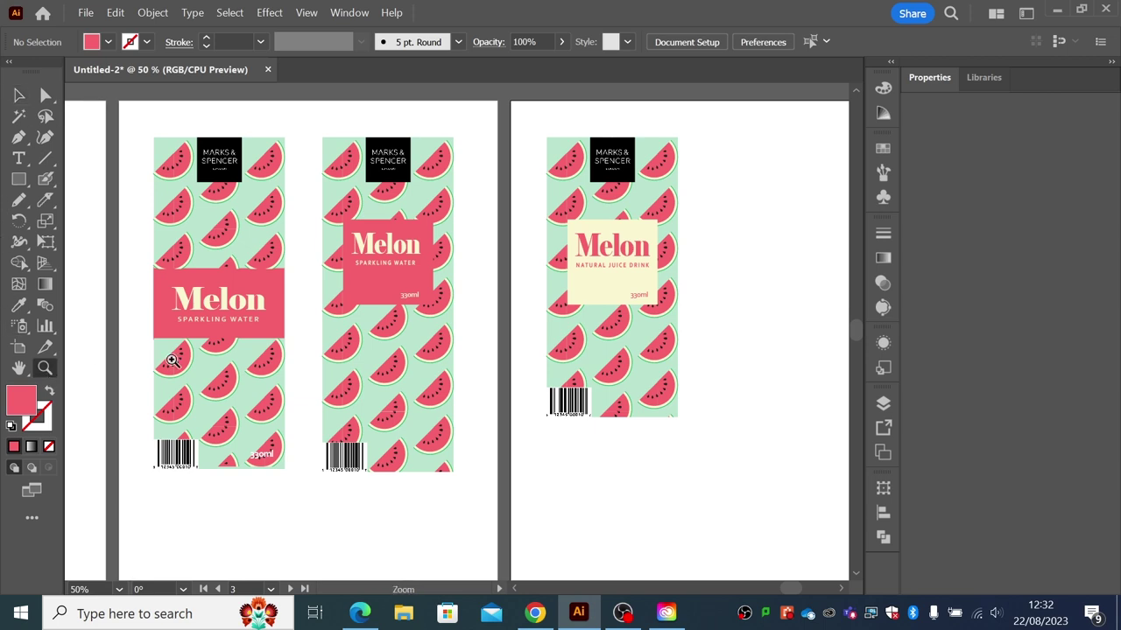
- Select the complete cream-panel Melon label and scale it up proportionally to fill more of its artboard
left_click(482, 380, "alt")
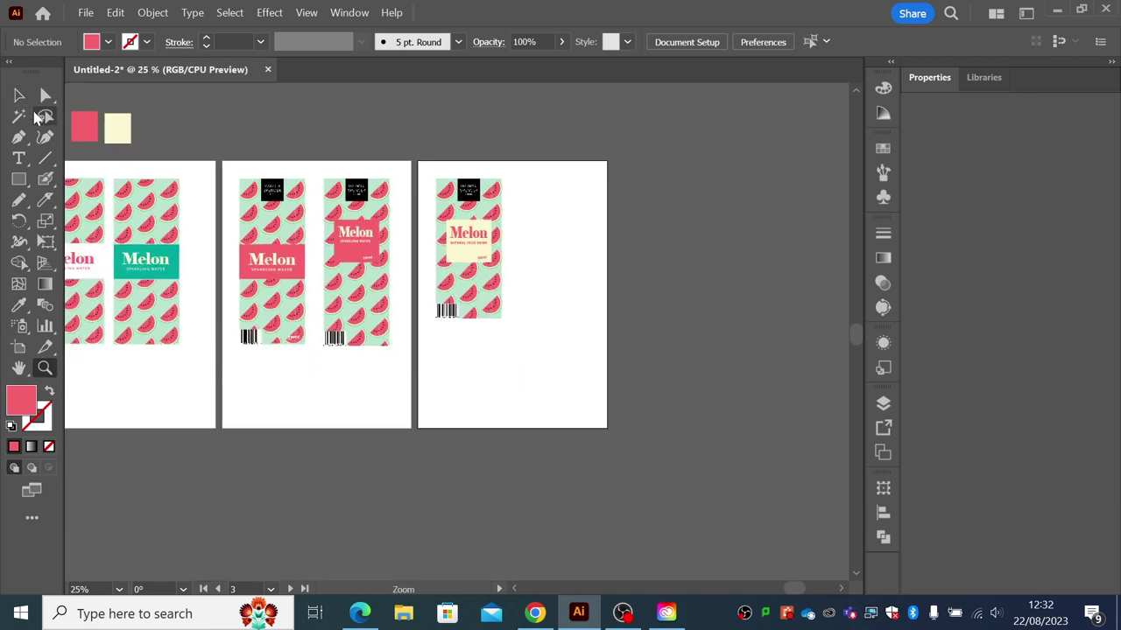
left_click(19, 95)
left_click_drag(427, 169, 569, 364)
left_click(601, 370)
- Move the whole enlarged cream-panel label slightly left and down to centre it on its artboard
left_click(45, 368)
left_click_drag(408, 156, 656, 441)
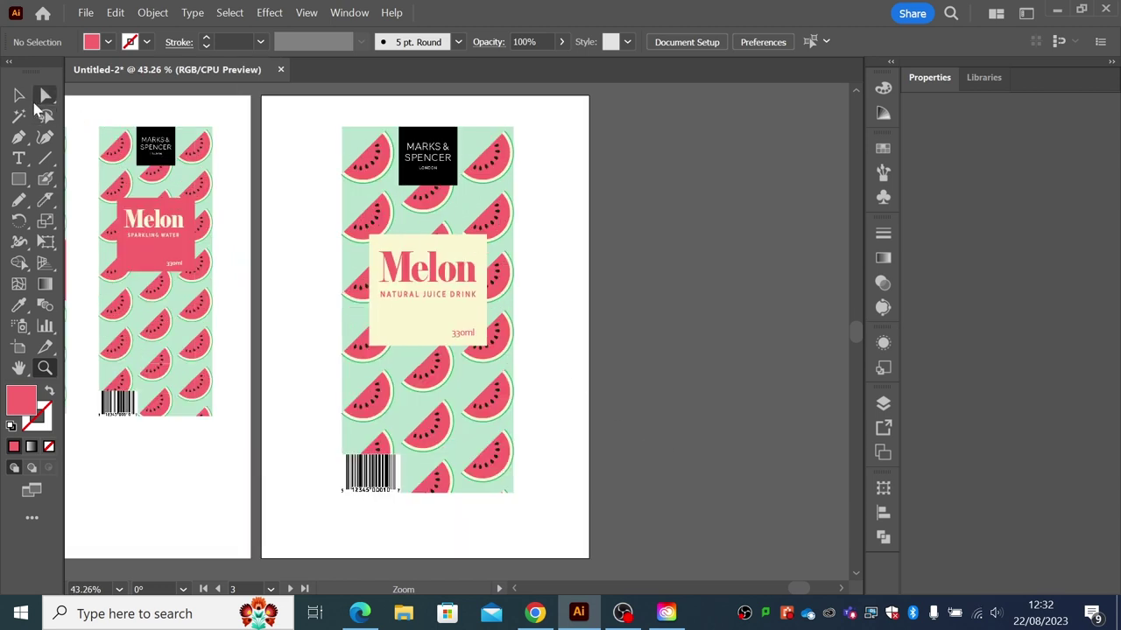
left_click(19, 94)
left_click_drag(338, 117, 492, 478)
left_click(539, 449)
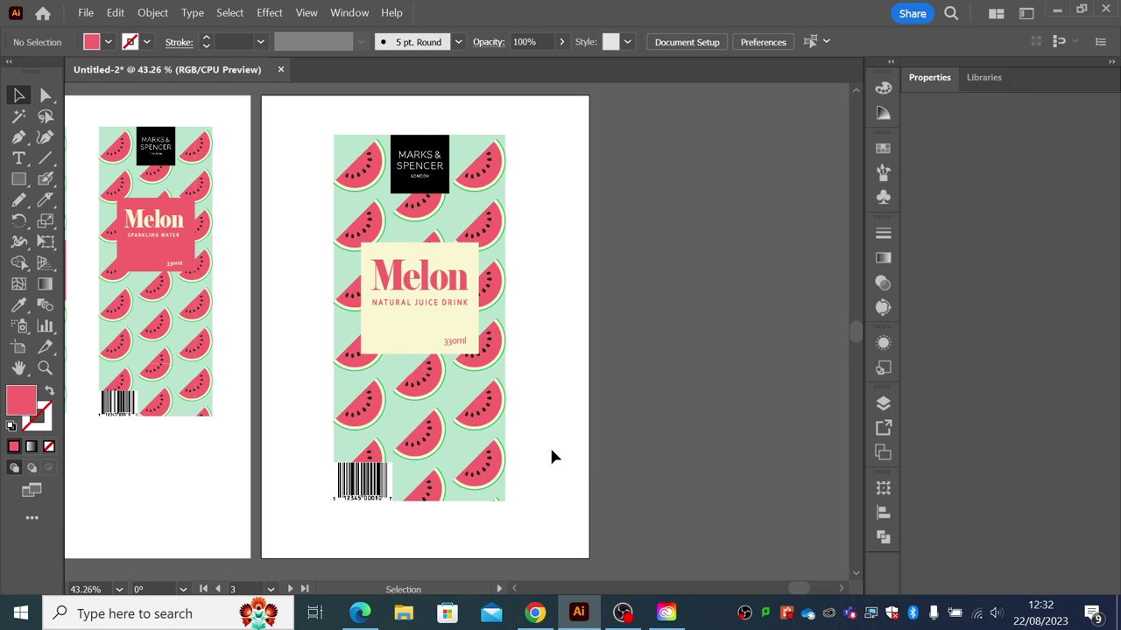
- Review the full row of artboards, from the fruit drawings and patterns through the lettering trials to the label designs
left_click(44, 368)
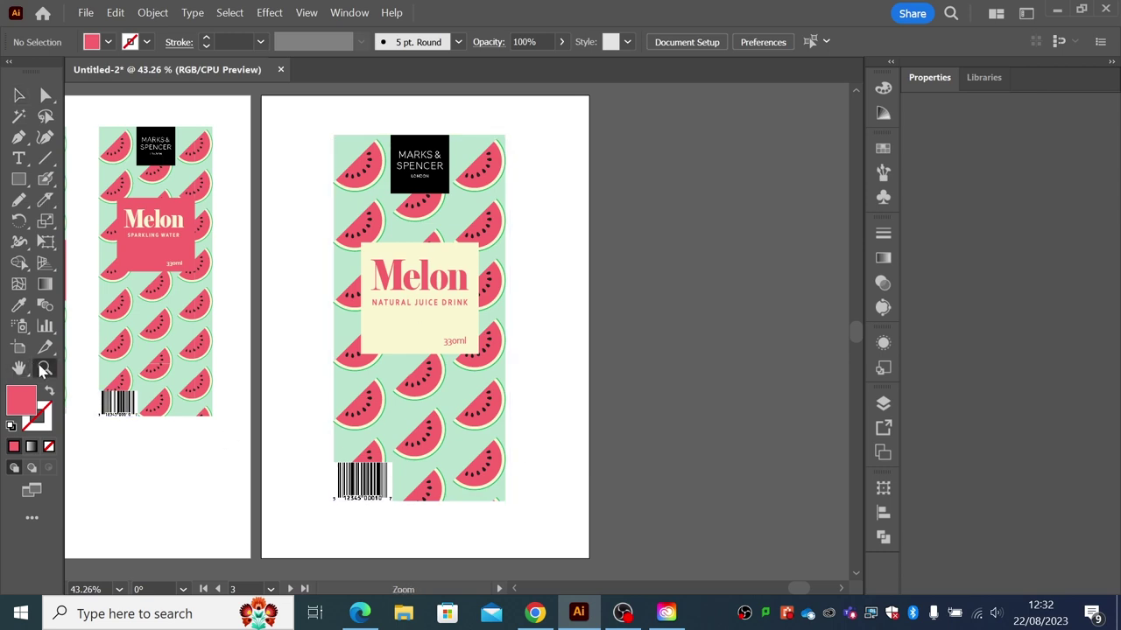
left_click(254, 396, "alt")
left_click(271, 391, "alt")
left_click(289, 385, "alt")
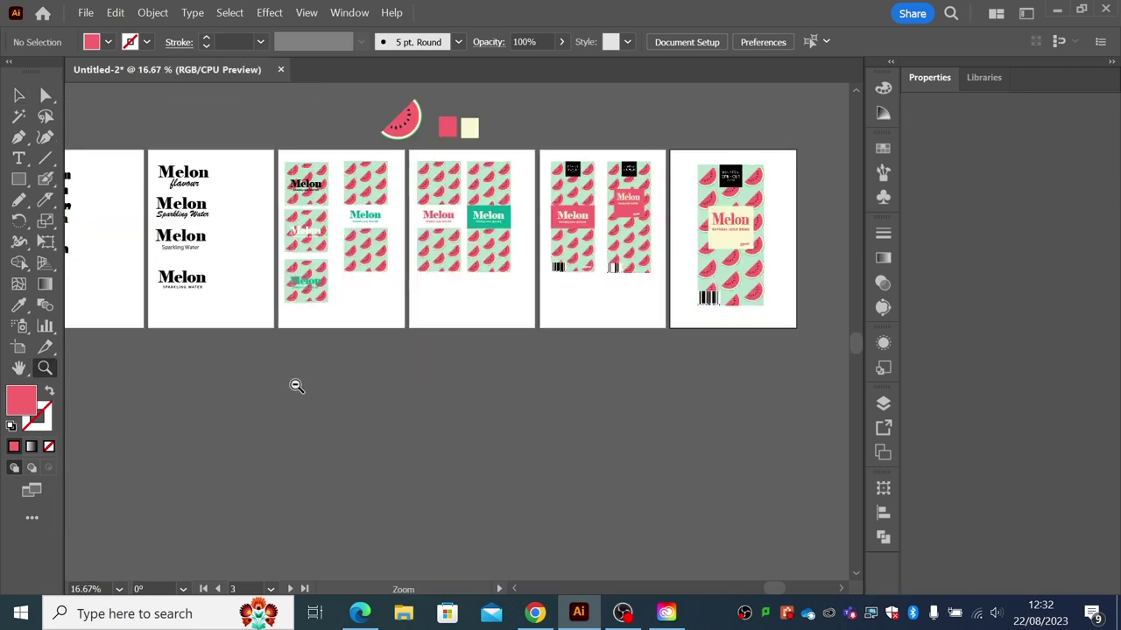
left_click(295, 383, "alt")
left_click(295, 385, "alt")
left_click_drag(295, 385, 310, 362)
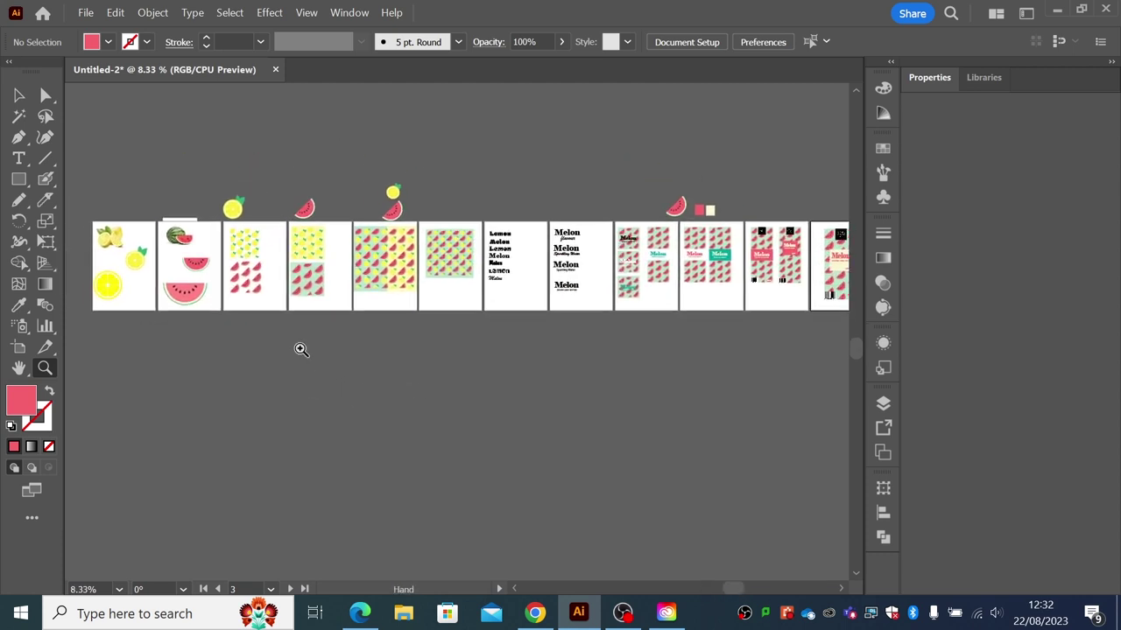
left_click(19, 95)
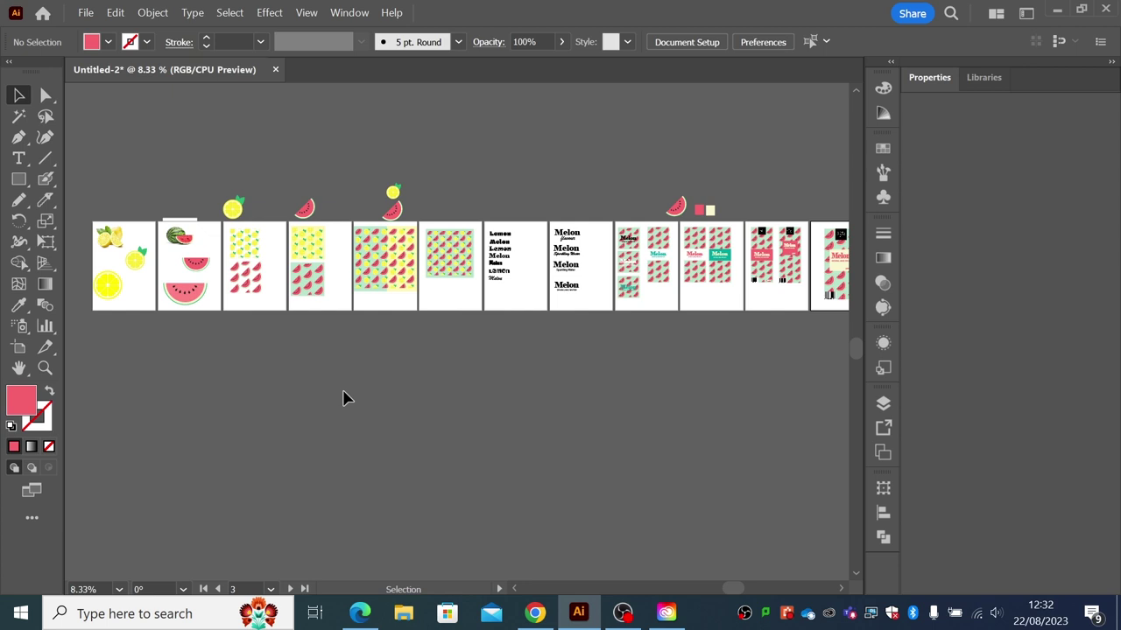
left_click(45, 367)
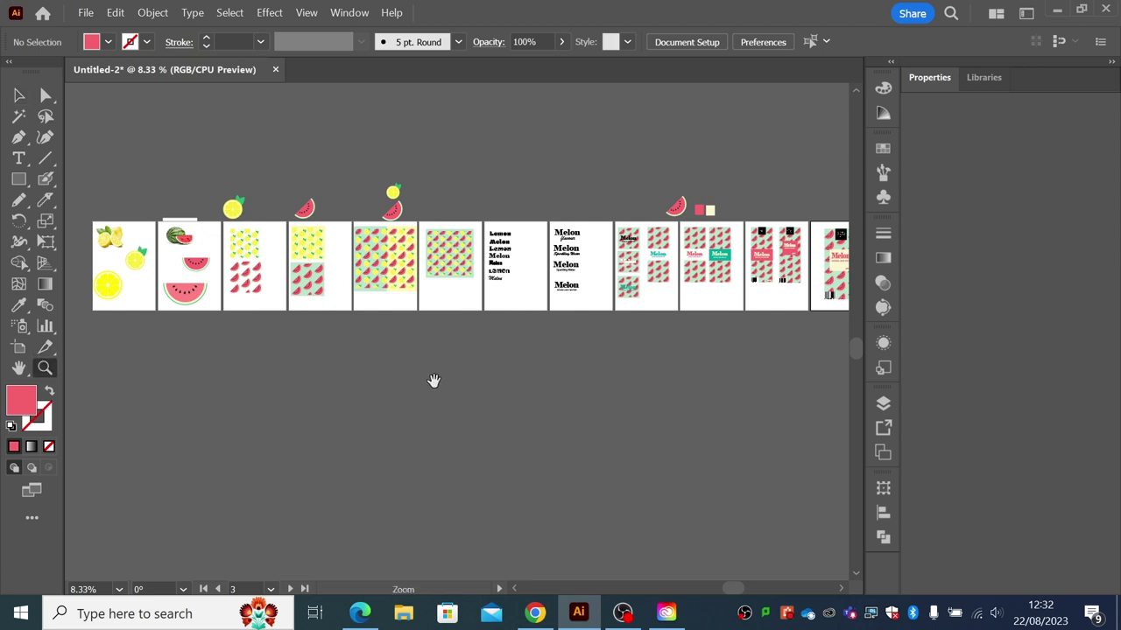
left_click_drag(421, 385, 205, 401)
left_click_drag(482, 353, 368, 365)
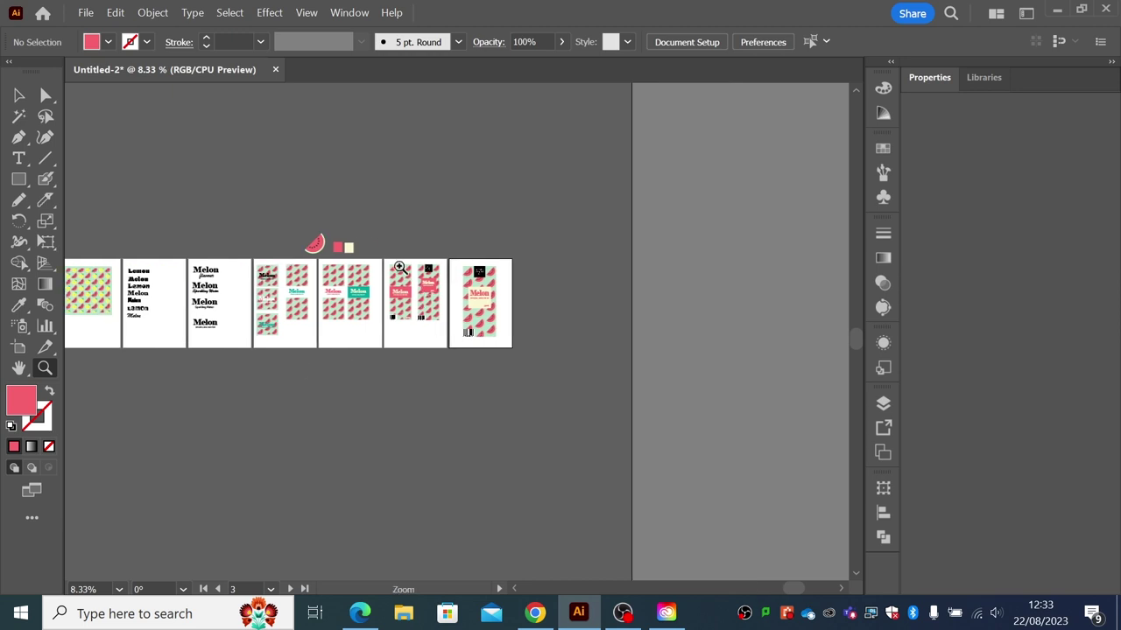
- Capture a rectangular screen snip of the complete cream-panel Natural Juice Drink label with a white margin around it
left_click_drag(523, 366, 540, 375)
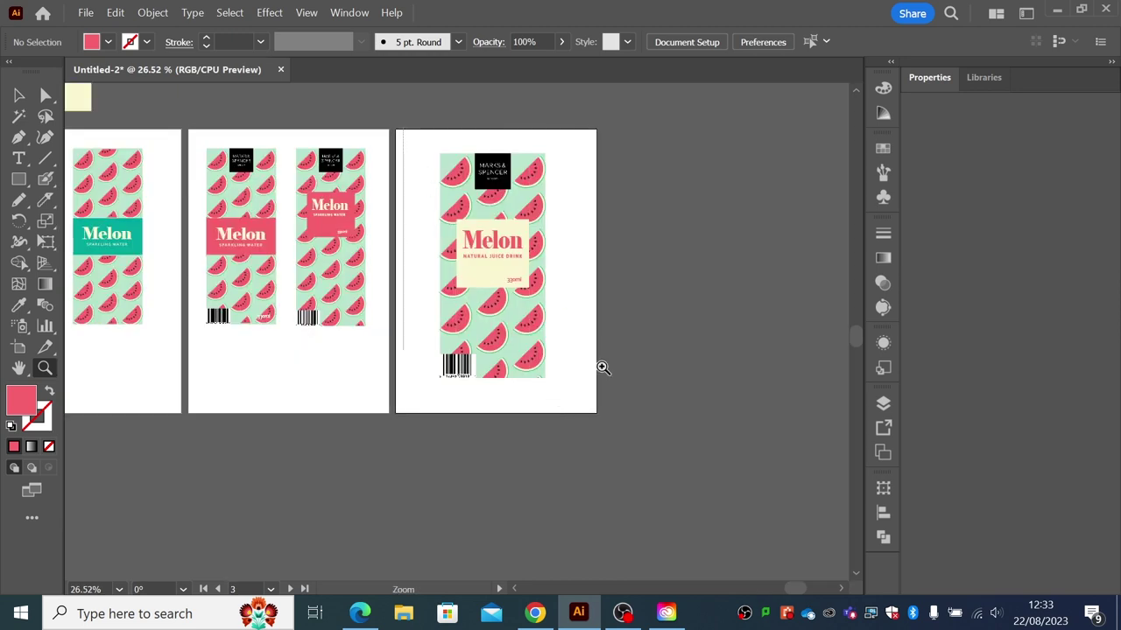
left_click(18, 95)
left_click(201, 227)
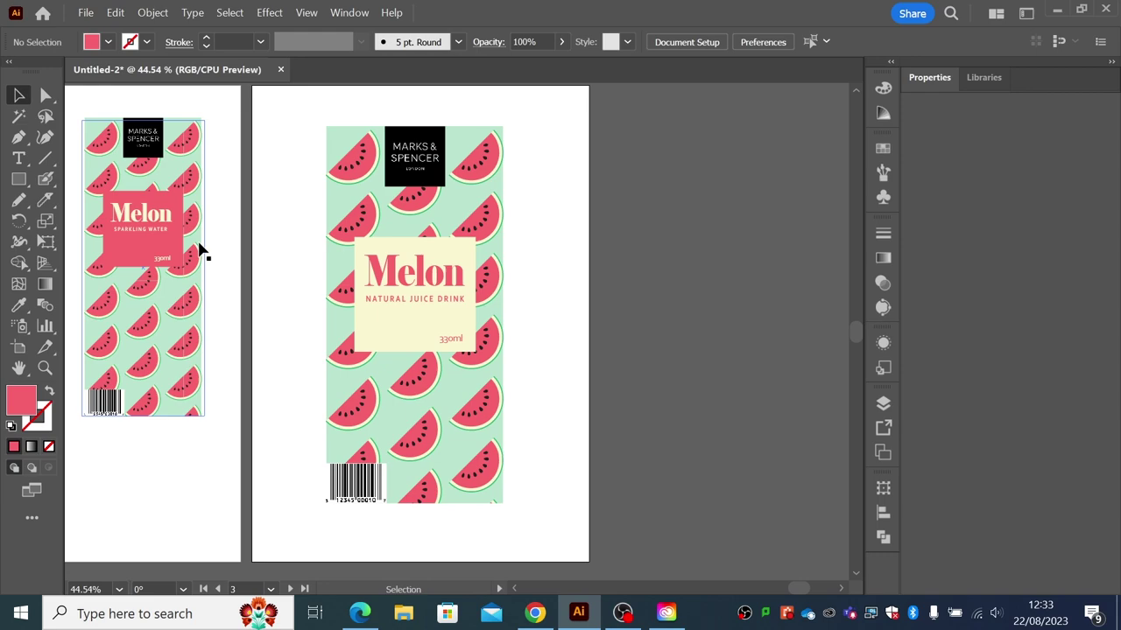
key("super+shift+s")
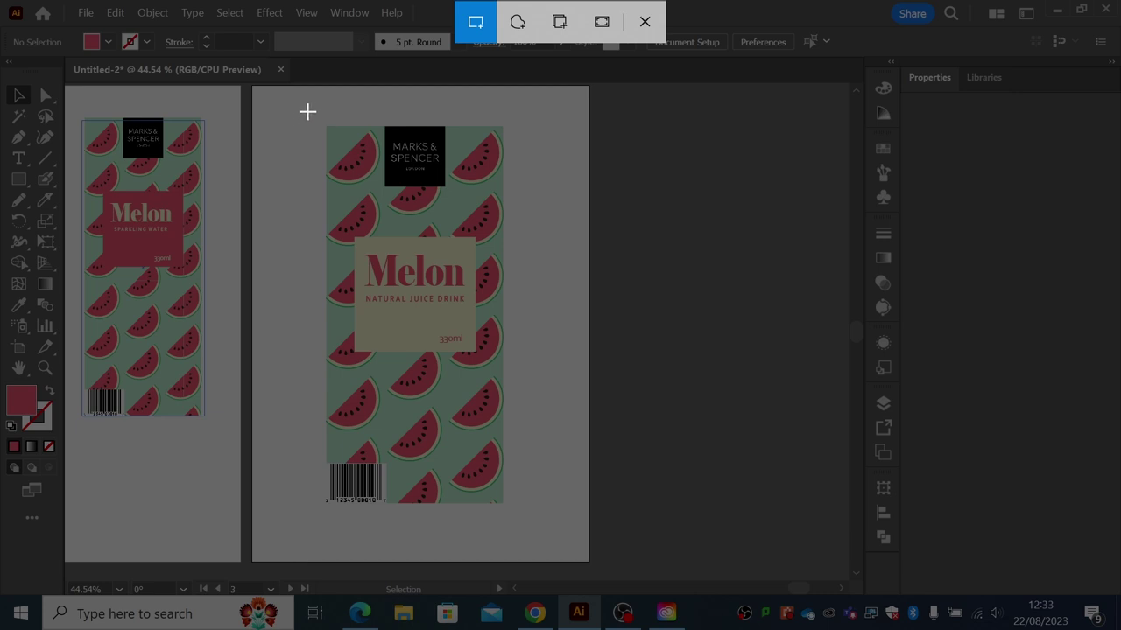
left_click_drag(303, 108, 522, 525)
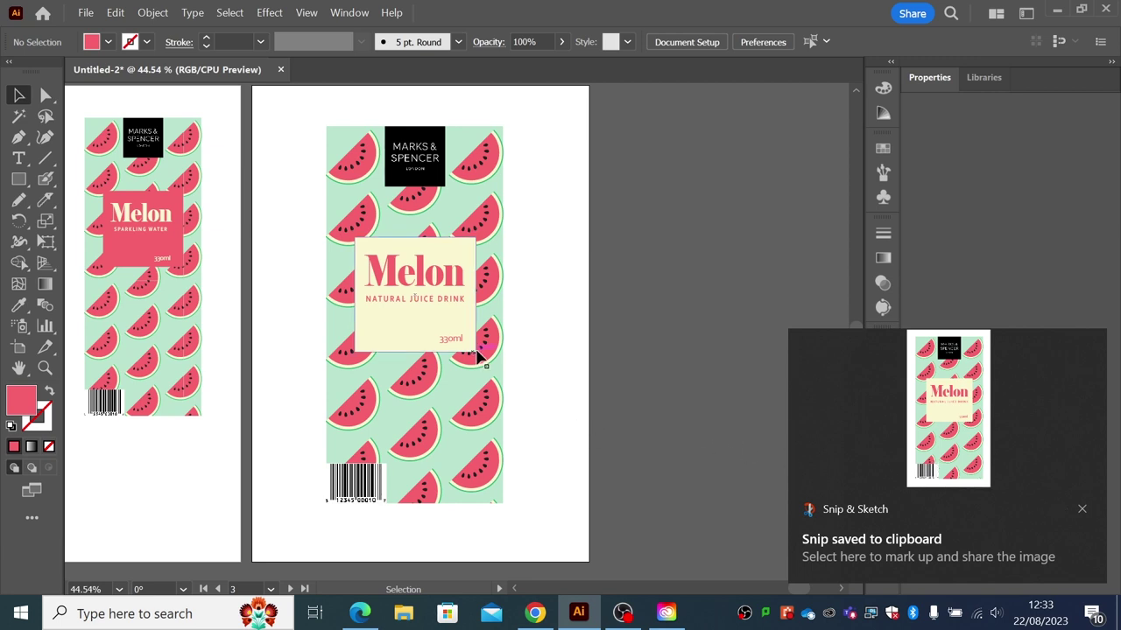
- Capture a rectangular screen snip of the two Sparkling Water labels with the white and green title bands
scroll(280, 458, "left", 10)
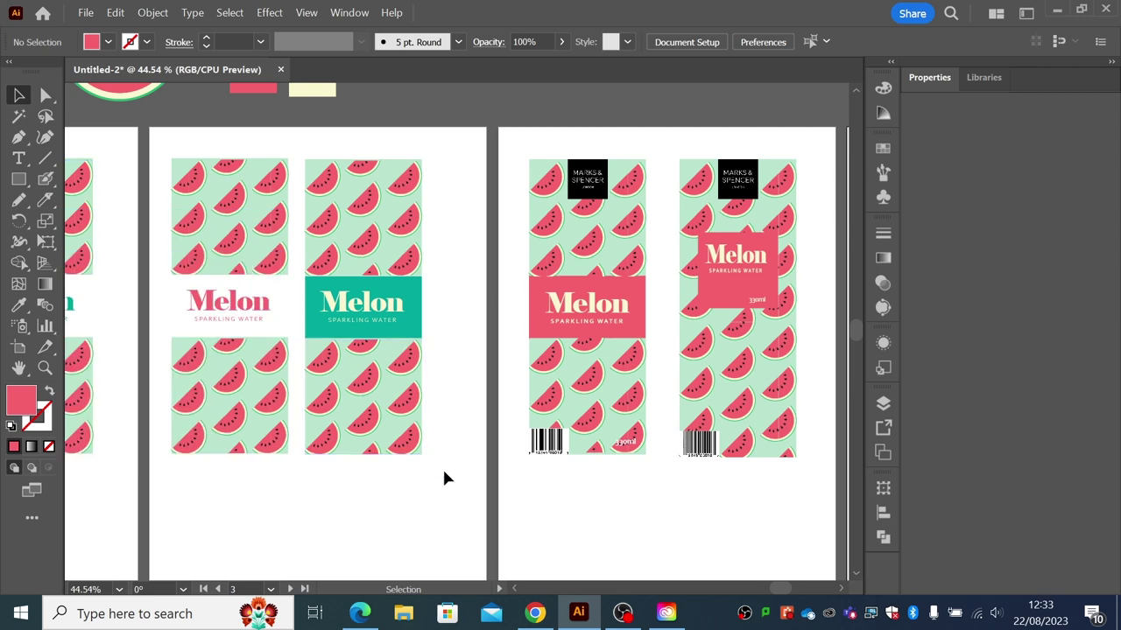
key("super+shift+s")
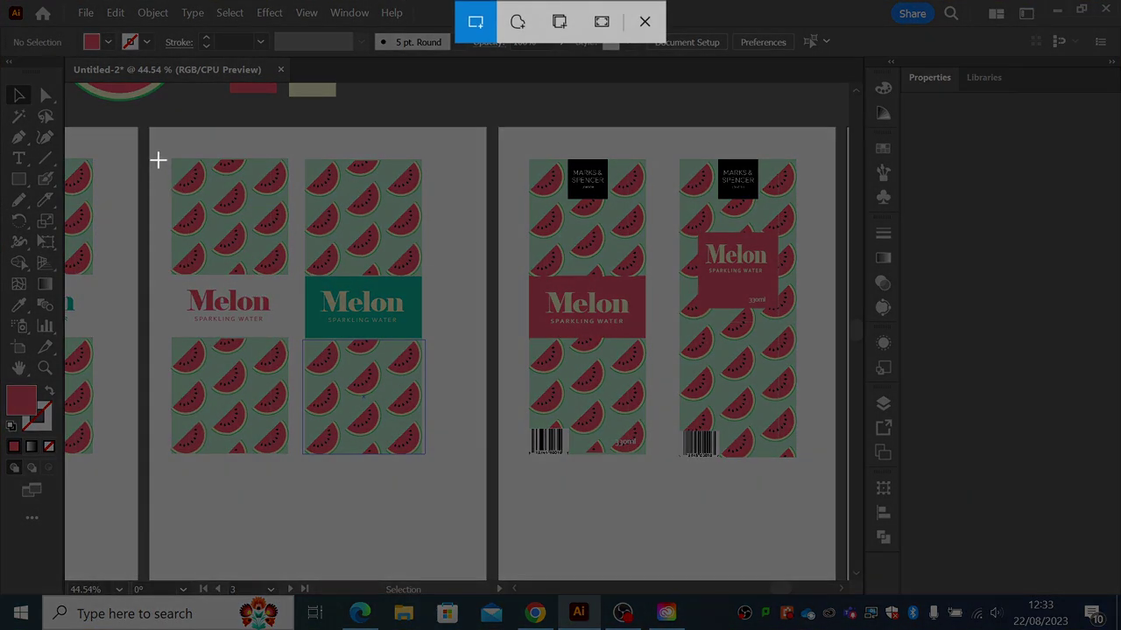
left_click_drag(157, 141, 444, 477)
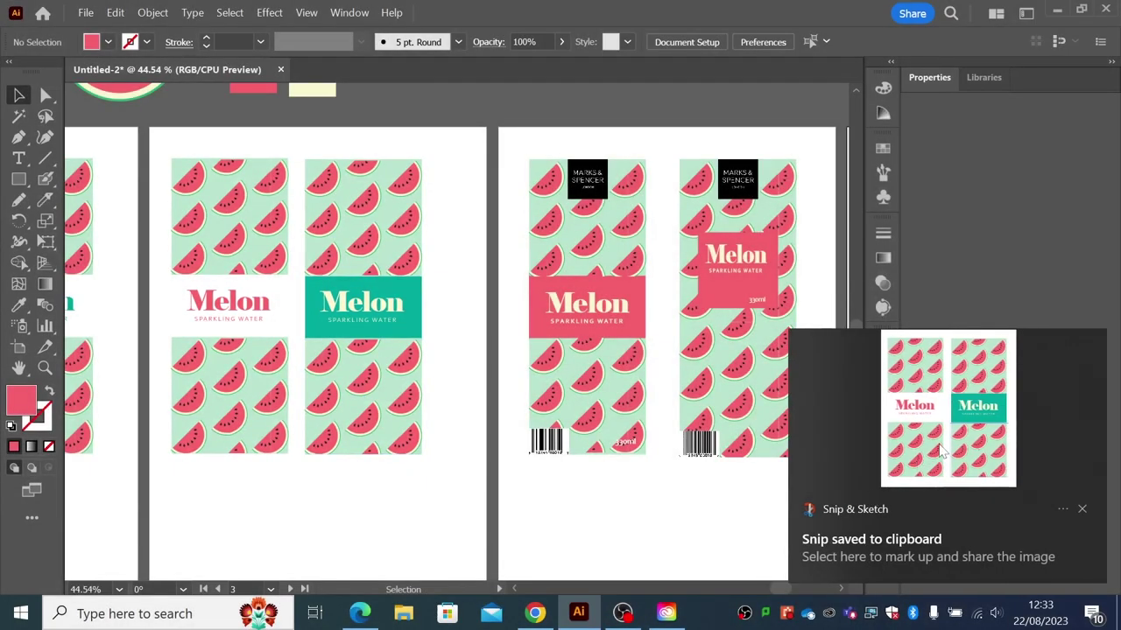
- Capture a rectangular screen snip of the column of Lemon and Melon font trials
left_click_drag(509, 453, 563, 453)
scroll(563, 453, "left", 15)
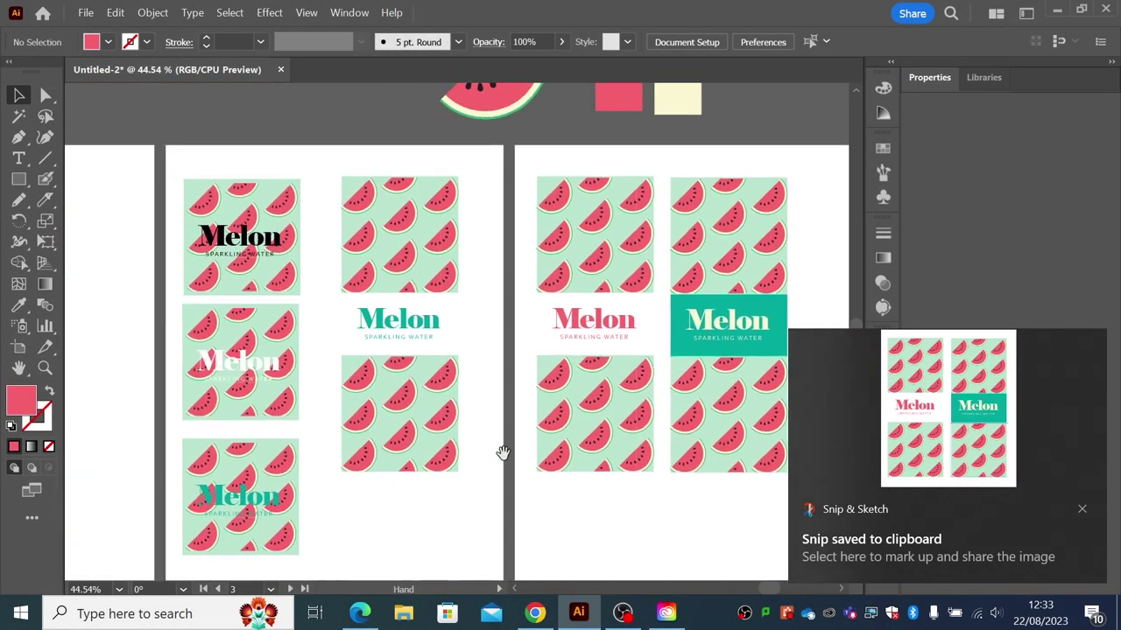
scroll(492, 398, "left", 1)
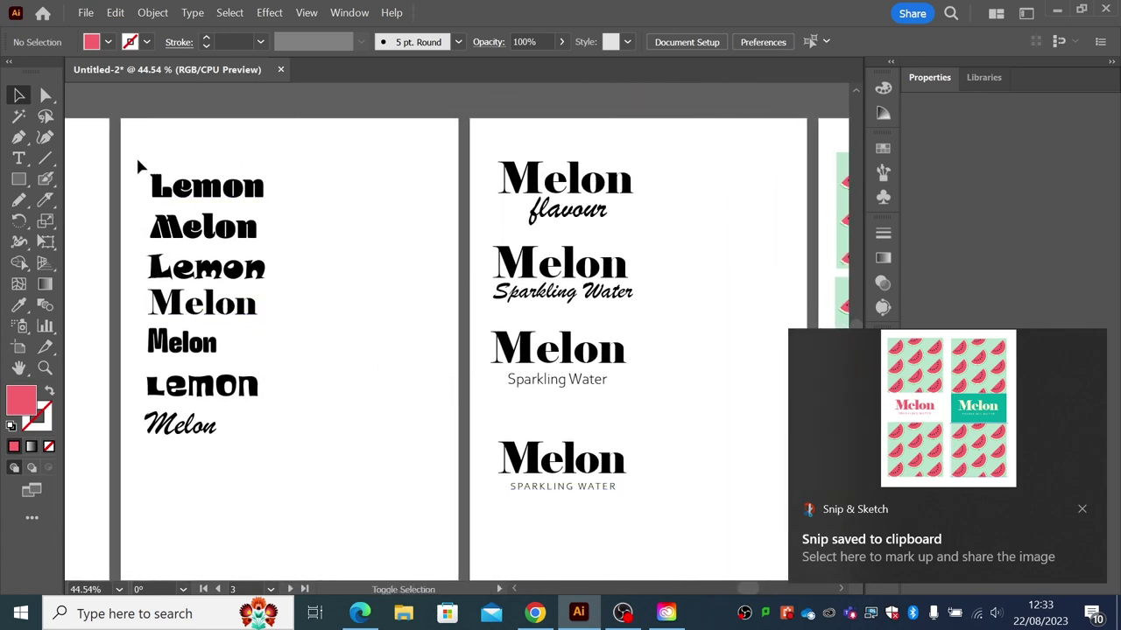
key("super+shift+s")
mouse_move(130, 159)
left_mouse_down()
mouse_move(298, 423)
mouse_move(299, 465)
left_mouse_up()
key("z")
left_click(543, 423, "alt")
left_click(544, 423, "alt")
left_click_drag(575, 376, 374, 427)
scroll(375, 426, "right", 4)
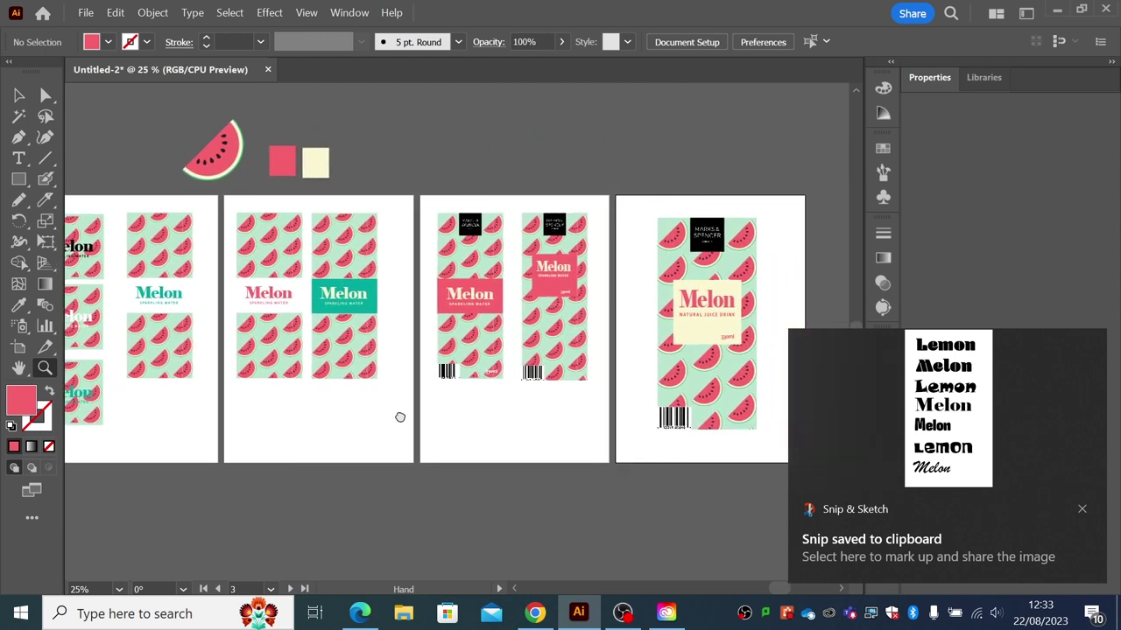
left_click(18, 95)
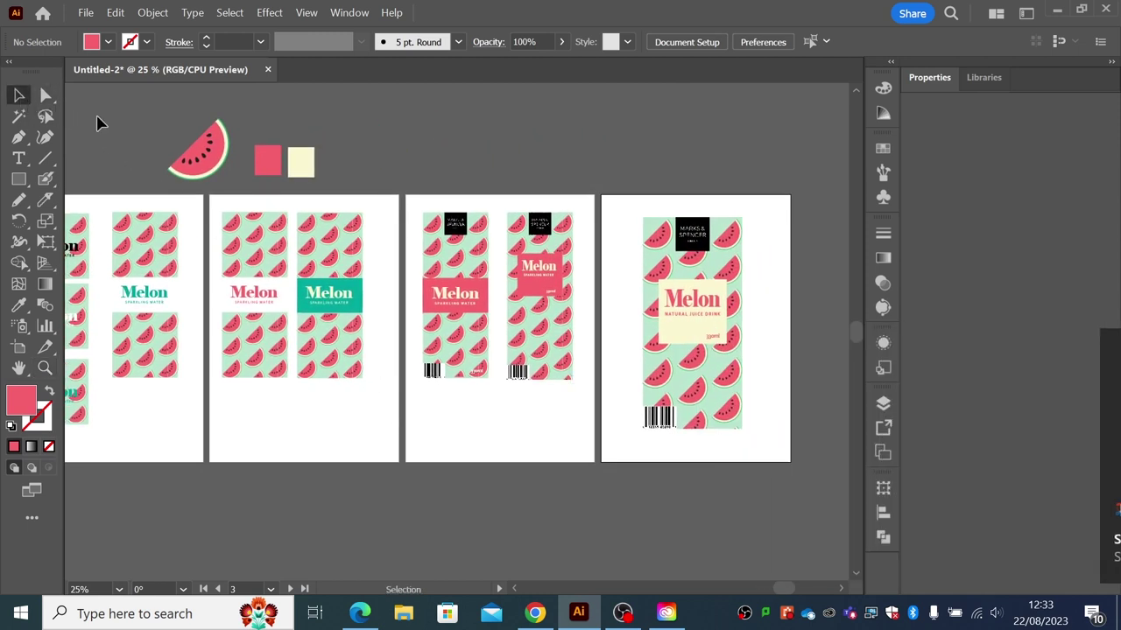